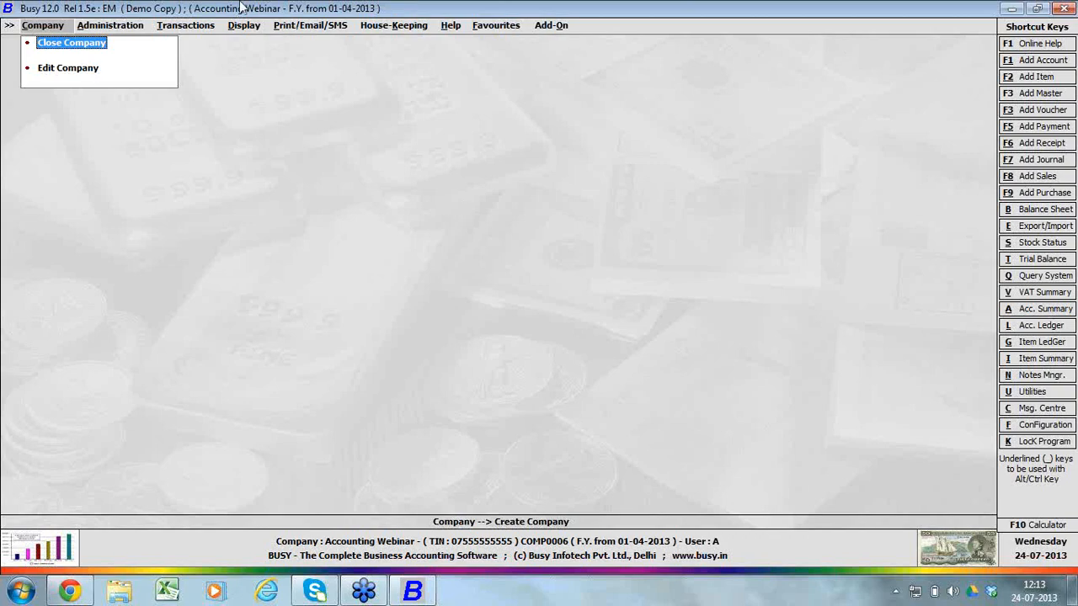
Step: Open the Accounts section of the company's Features / Options configuration and dismiss the Windows colour-scheme prompt
left_click(121, 31)
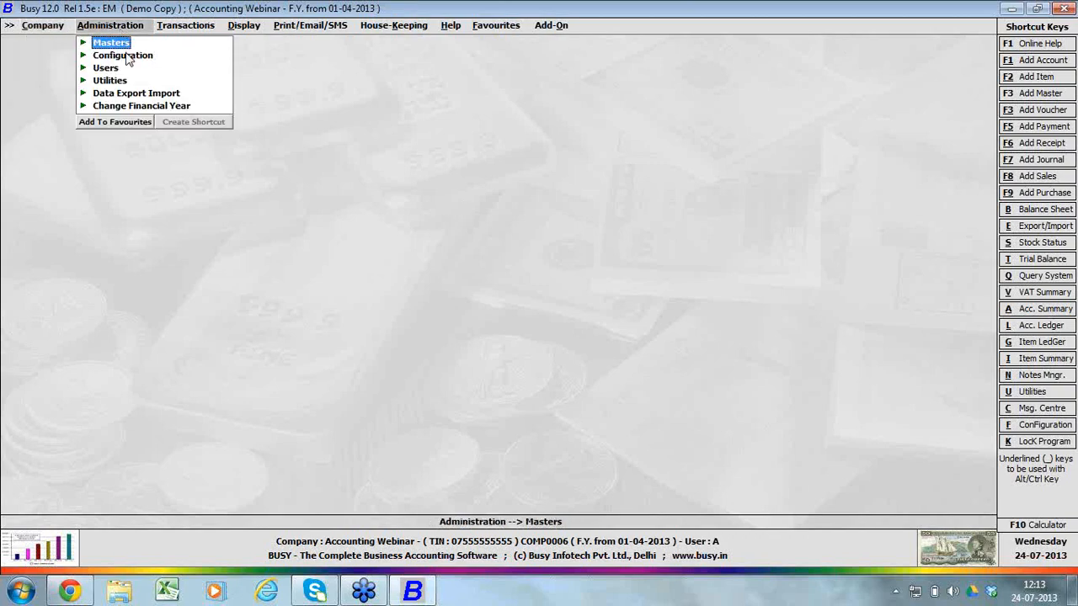
left_click(130, 56)
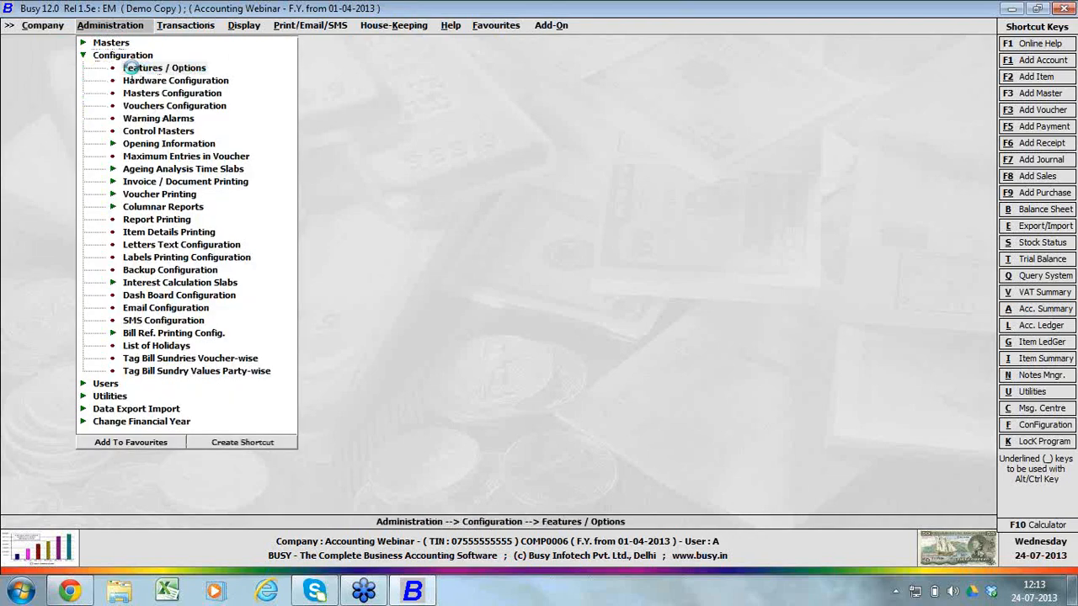
left_click(135, 71)
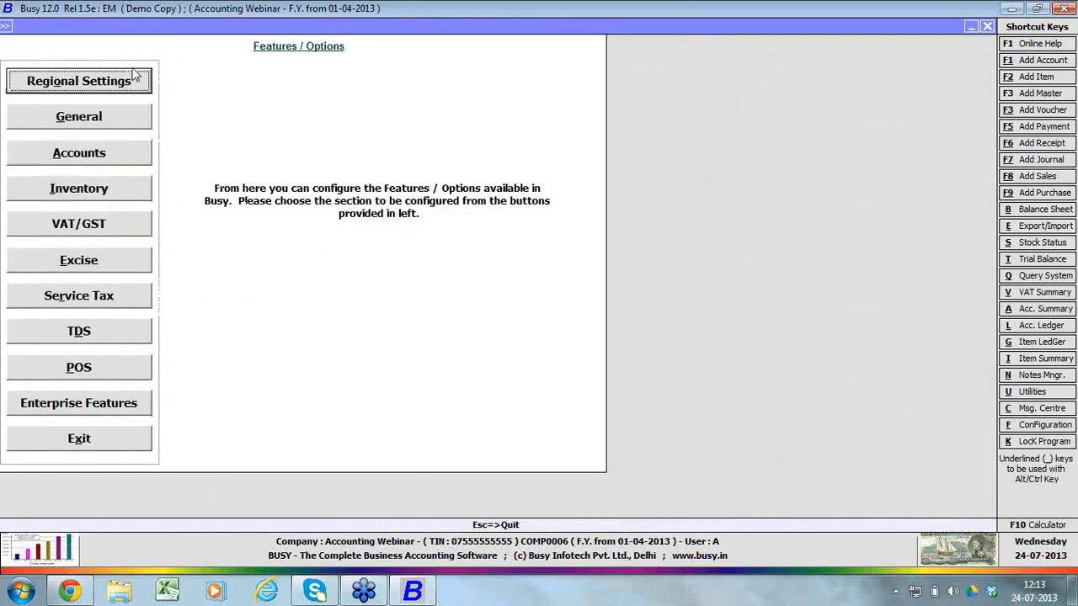
left_click(138, 153)
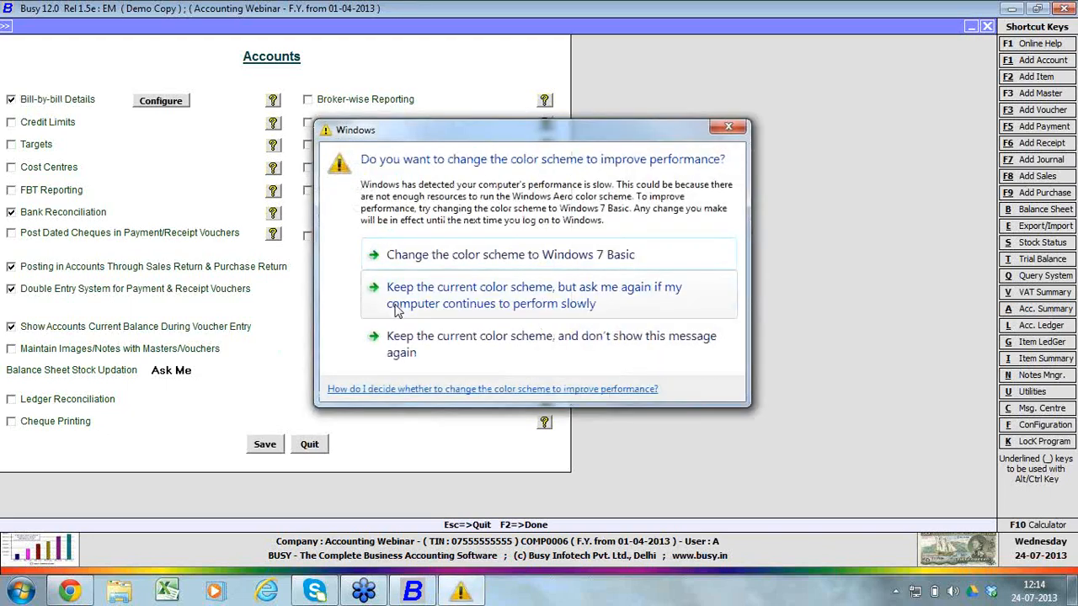
left_click(609, 270)
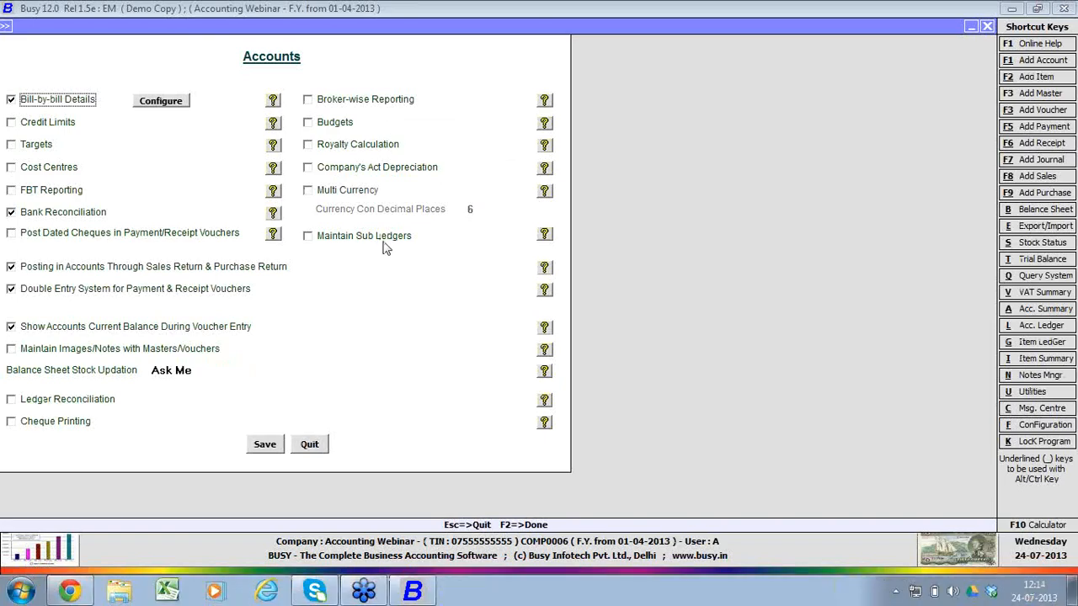
Step: Save the Accounts options with Bill-by-bill Details enabled and leave the features configuration
left_click(1058, 36)
left_click(78, 100)
left_click(264, 444)
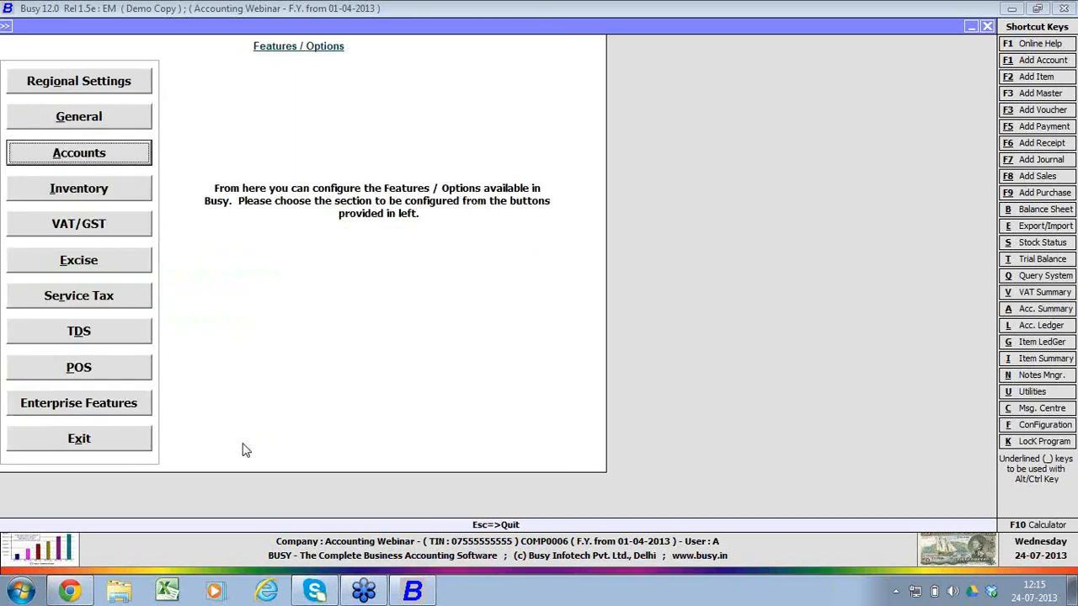
left_click(145, 446)
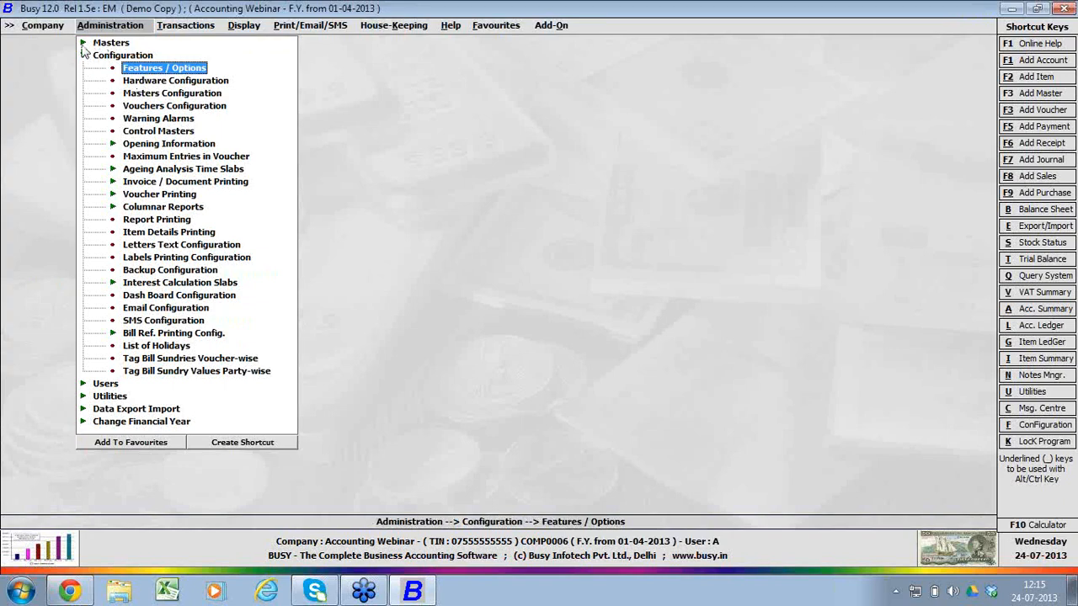
Step: Start a new account master named Party A under the Sundry Debtors group
left_click(83, 43)
left_click(112, 55)
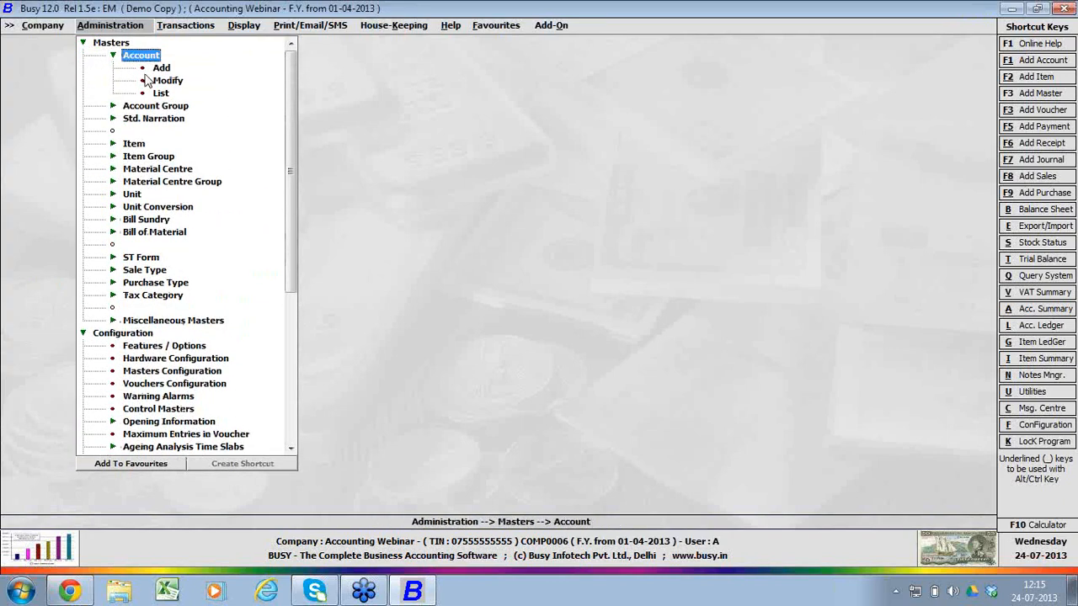
left_click(163, 68)
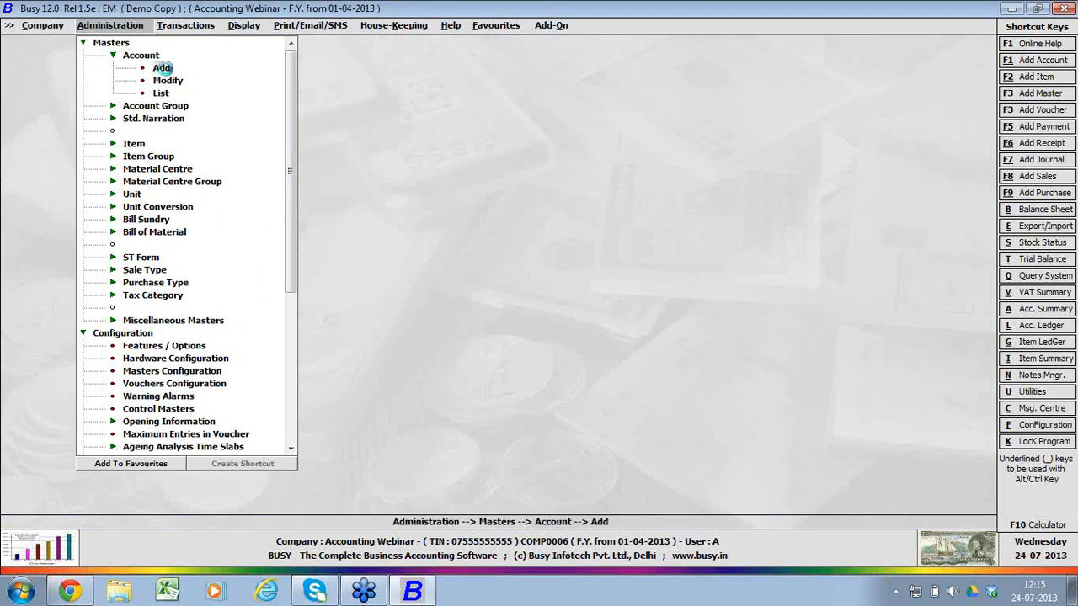
left_click(163, 69)
type("party a")
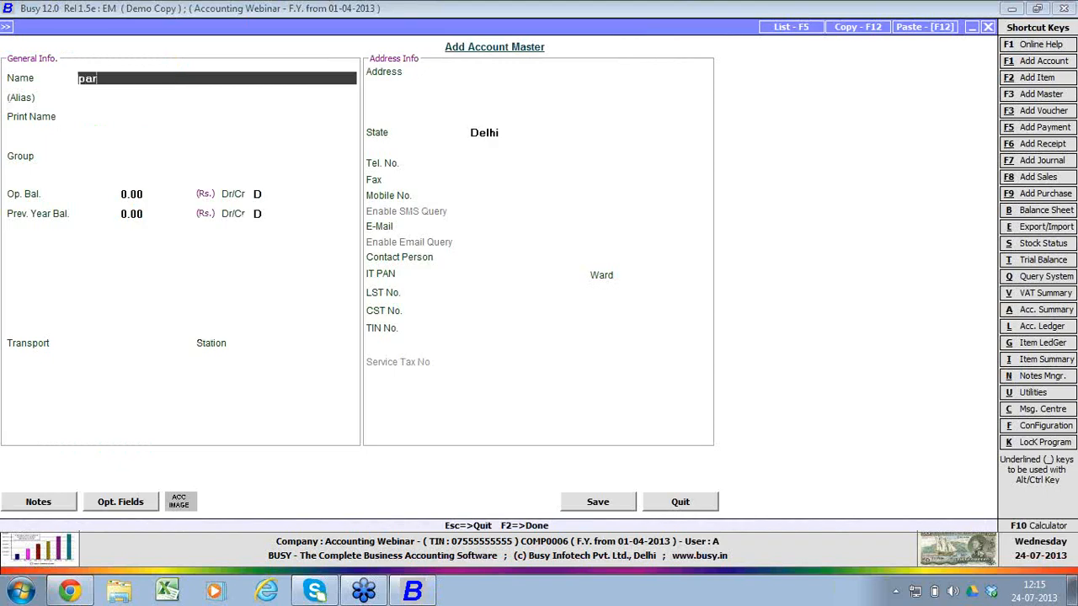
key("Return")
key("Return")
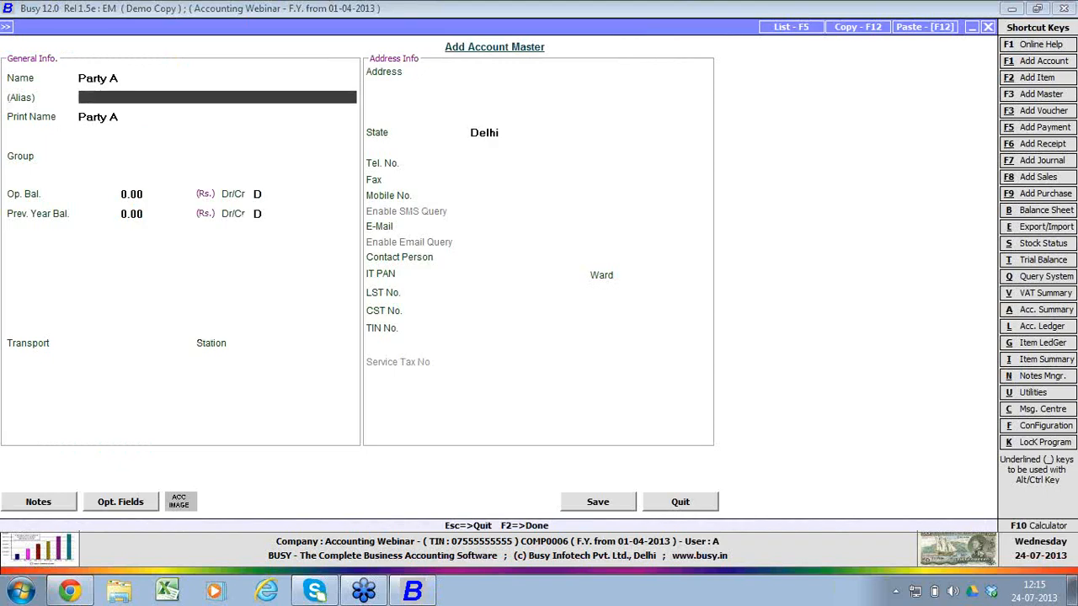
type("sun")
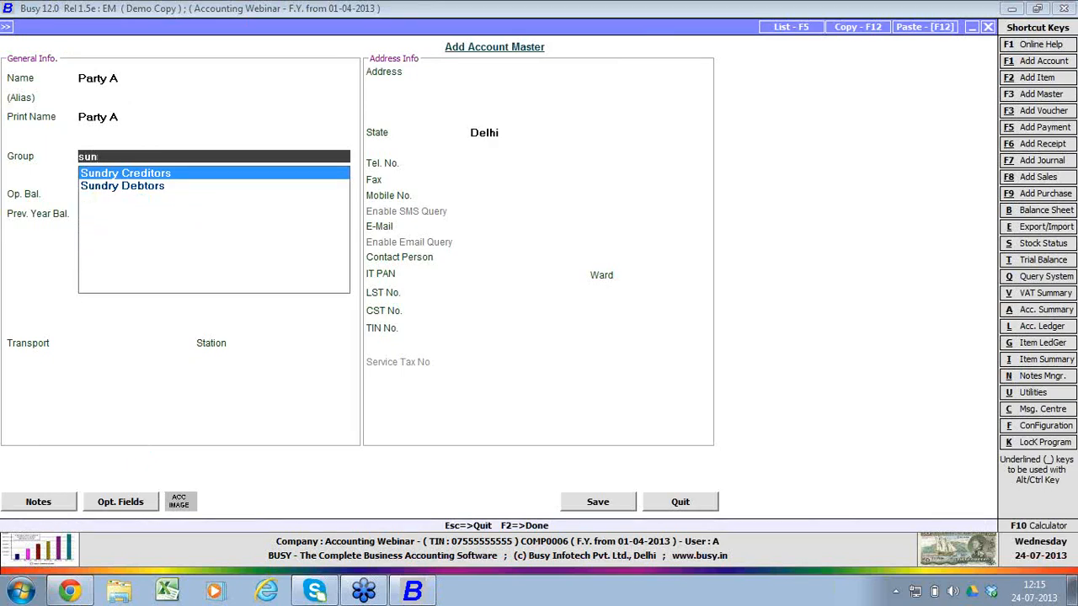
key("Down")
key("Return")
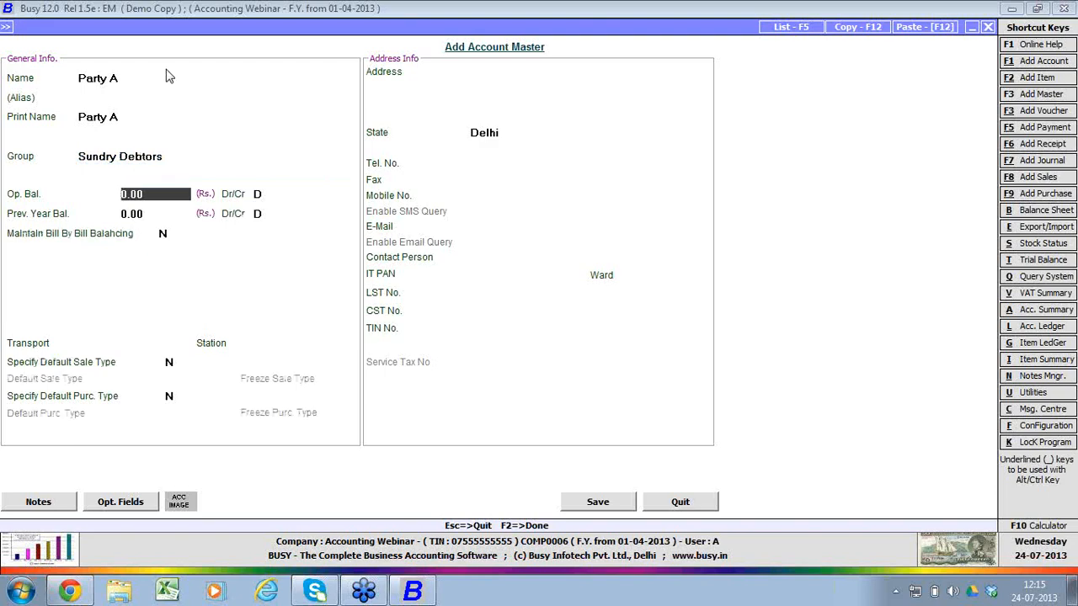
Step: Enable bill-by-bill balancing for Party A with 30 credit days for sale and save the account
key("Return")
key("Return")
key("Return")
key("y")
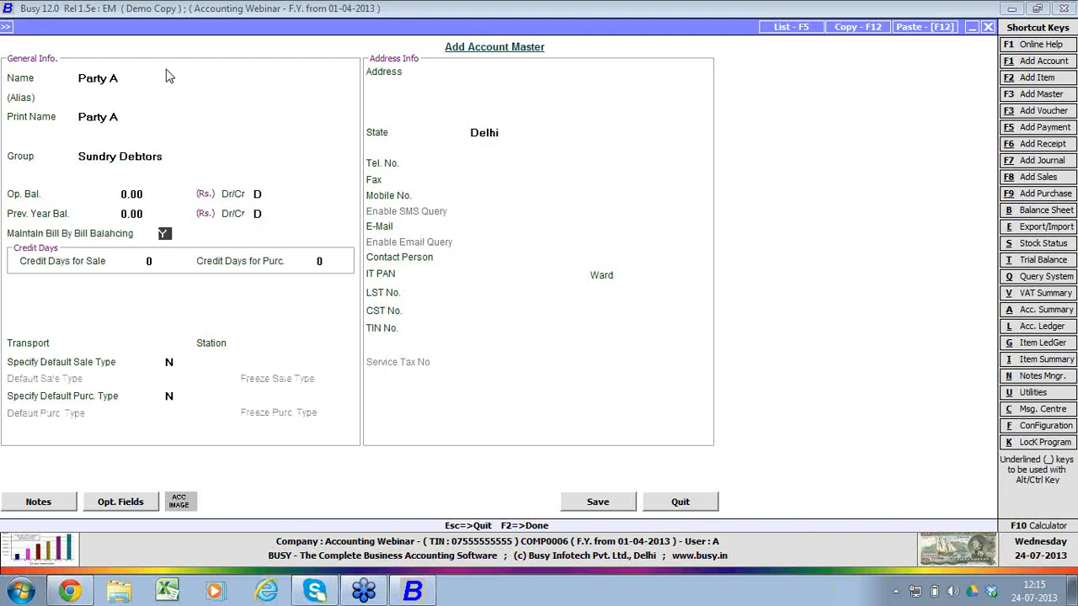
key("Return")
type("30")
key("Return")
left_click(595, 501)
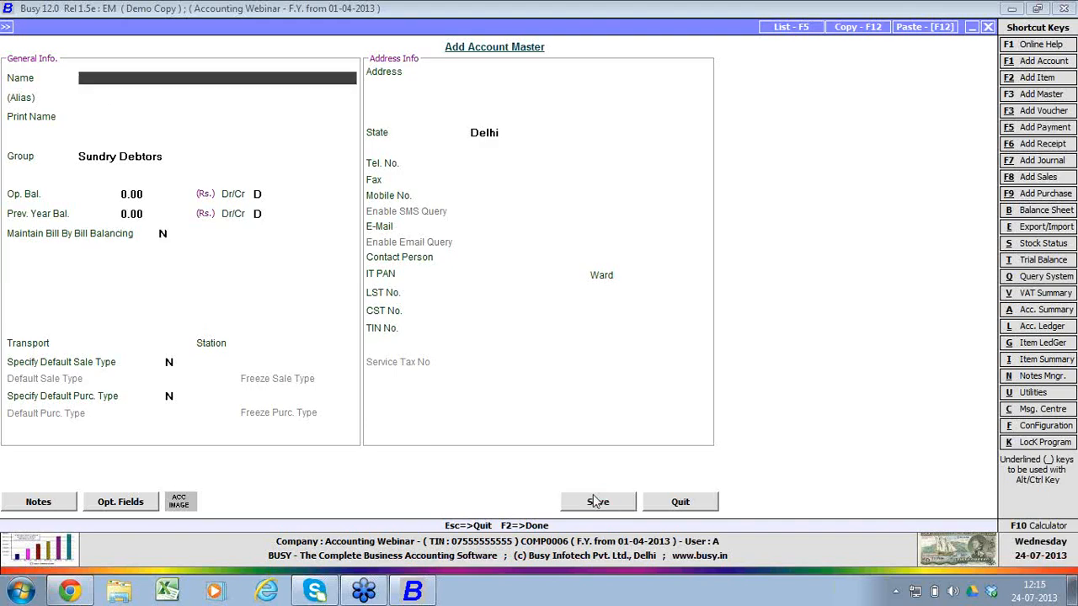
Step: Leave the blank account master form and return to the main menu
key("F1")
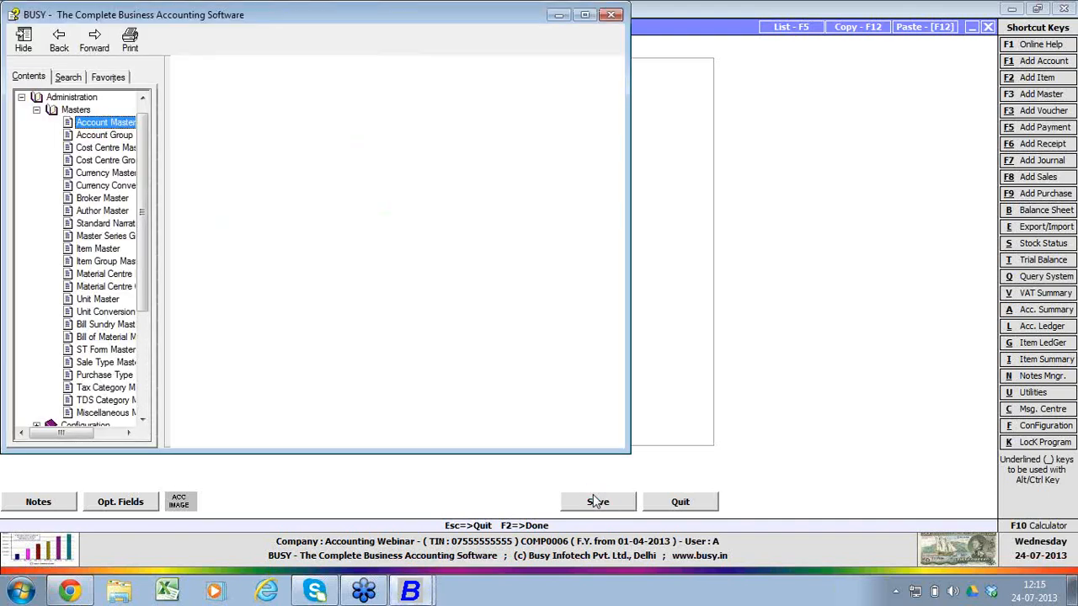
key("alt+F4")
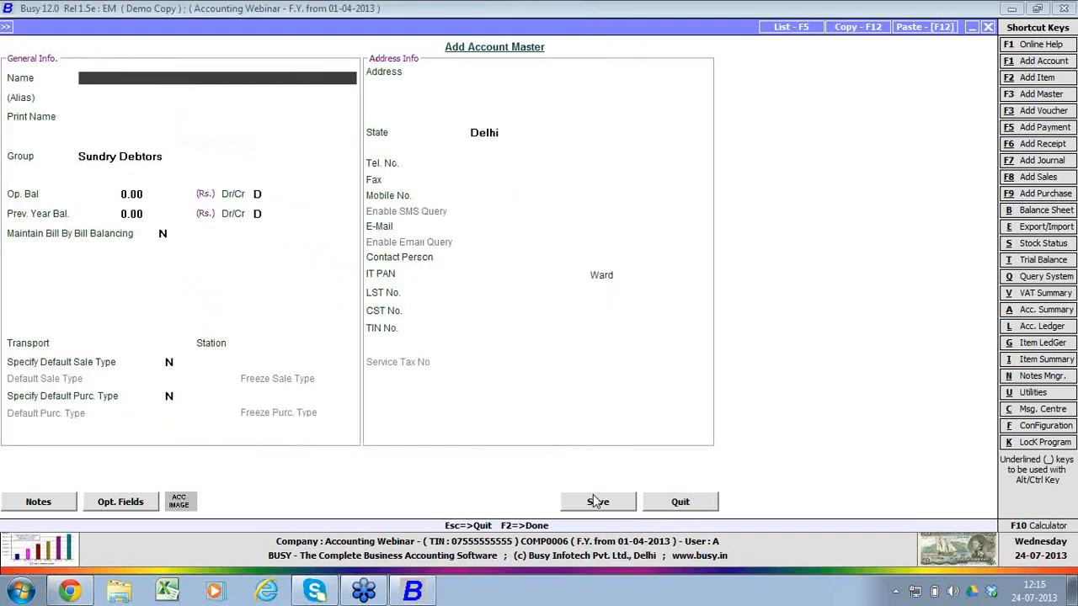
key("Escape")
key("Return")
key("Escape")
key("Escape")
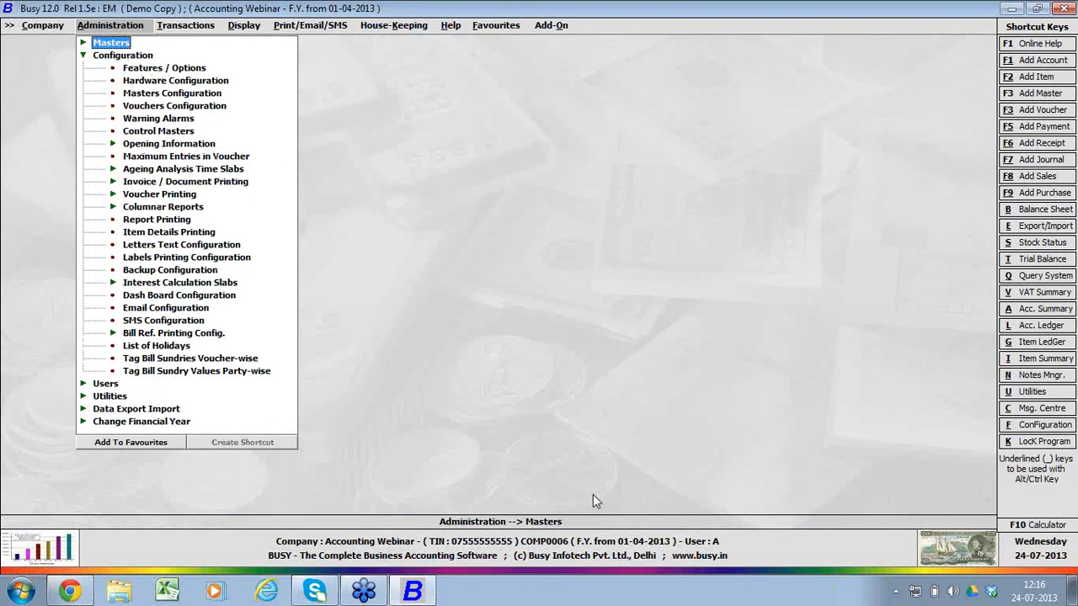
Step: Start a new sales voucher in the Main series dated 01-04-2013 with sale type C/C-Form
key("Right")
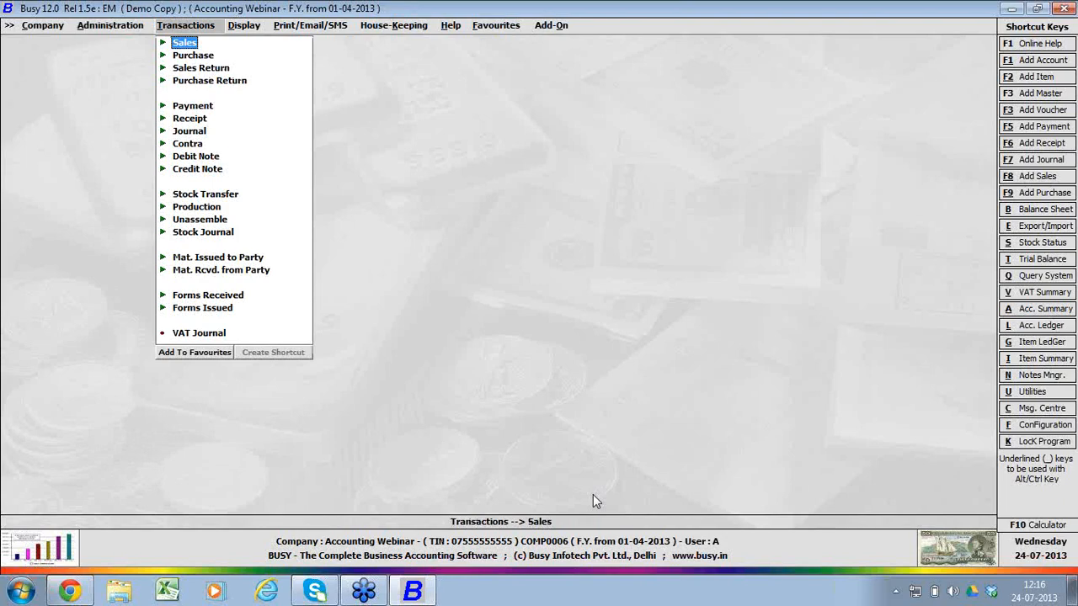
key("Return")
key("Return")
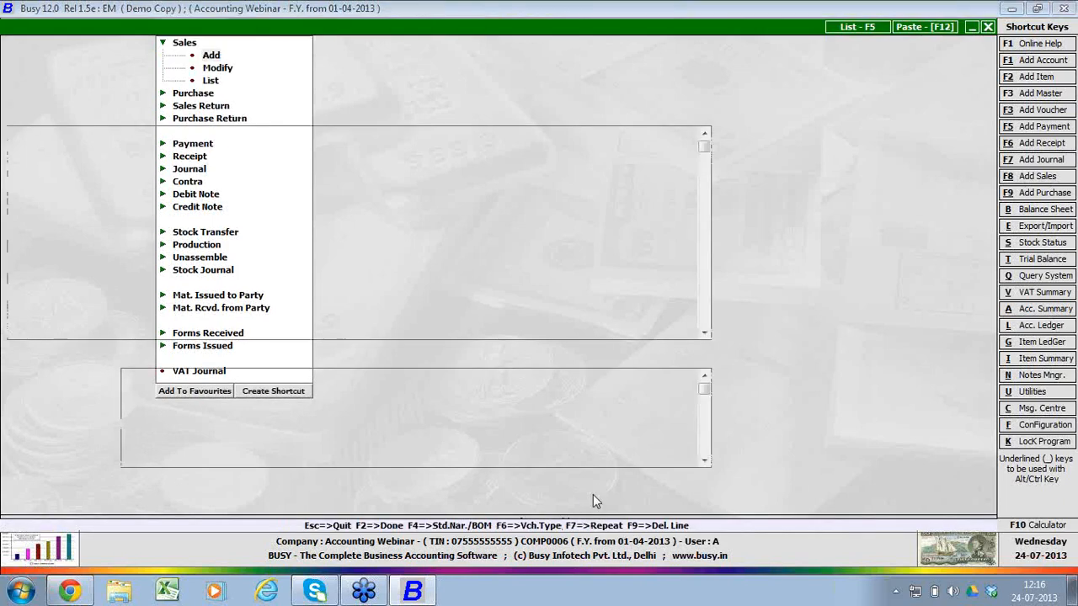
key("Return")
key("Return")
key("Return")
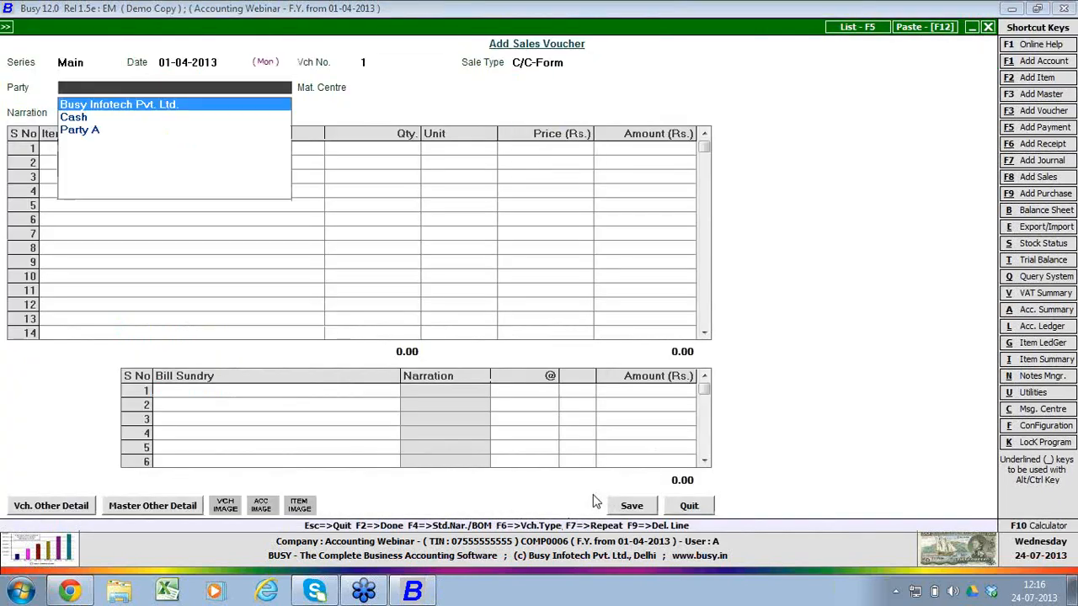
Step: Set the voucher's party to Party A and material centre to Main Store, leaving the narration and transport details blank
key("Down")
key("Down")
key("Return")
key("Return")
key("Return")
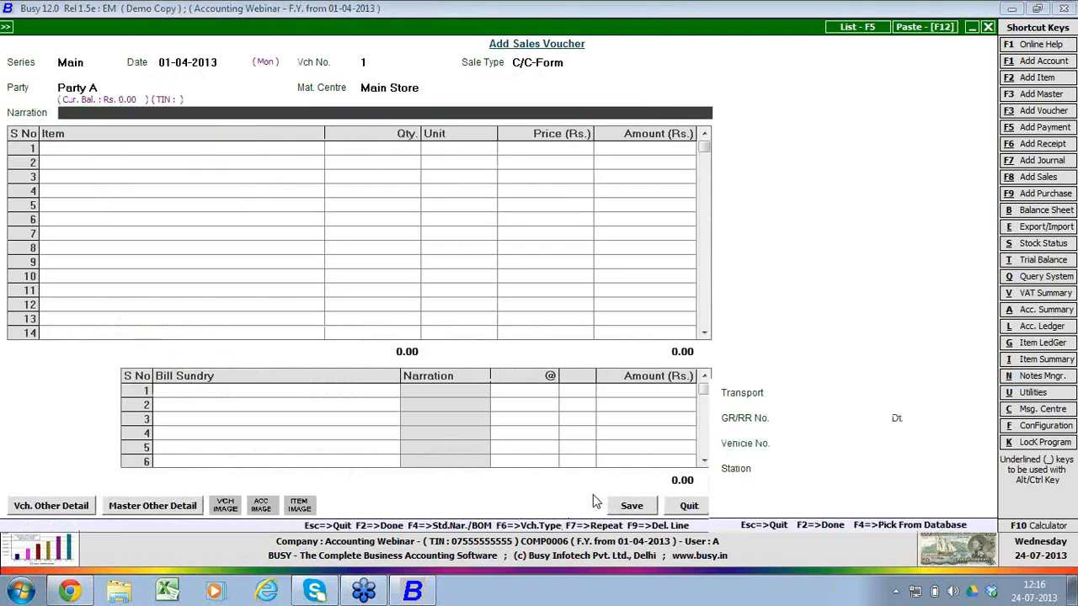
key("Return")
key("Return")
key("Return")
key("Return")
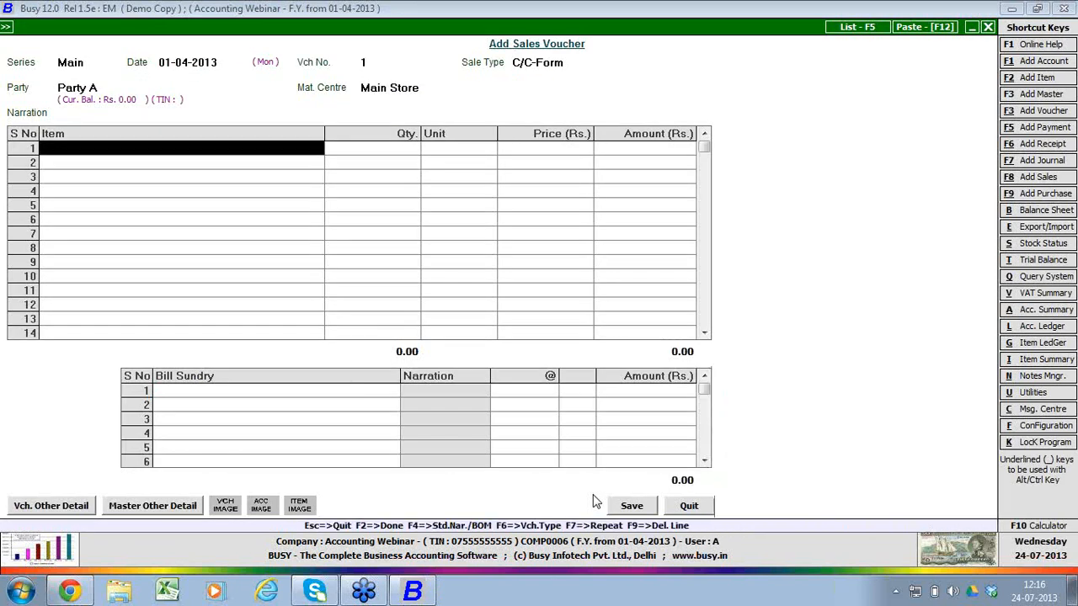
Step: Create an item master named Item A from within the voucher, in the General group with unit Pcs
key("alt+F2")
type("it")
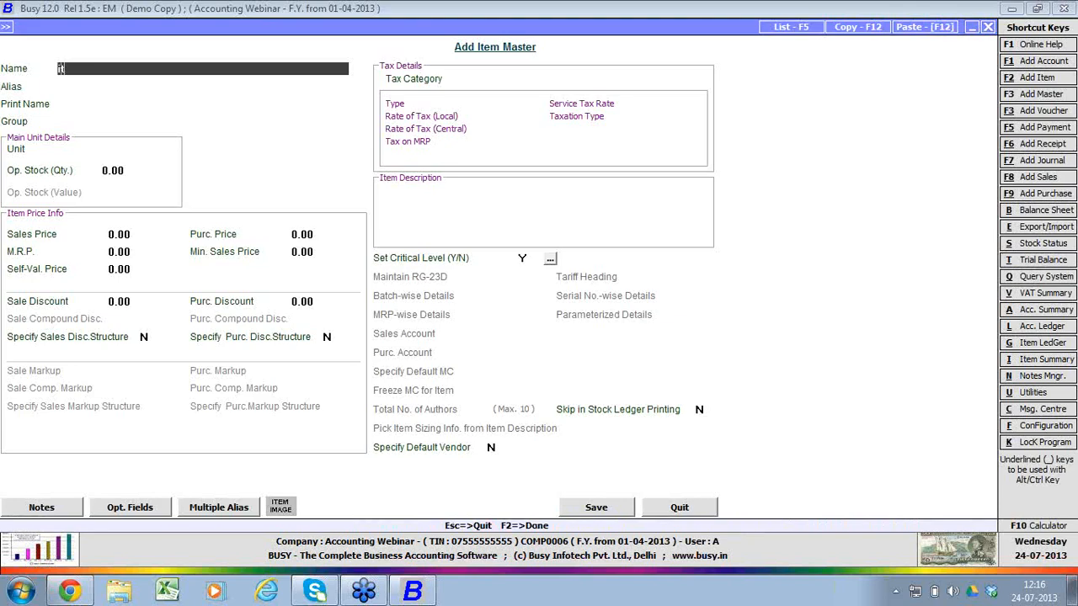
type("em A")
key("Return")
key("Return")
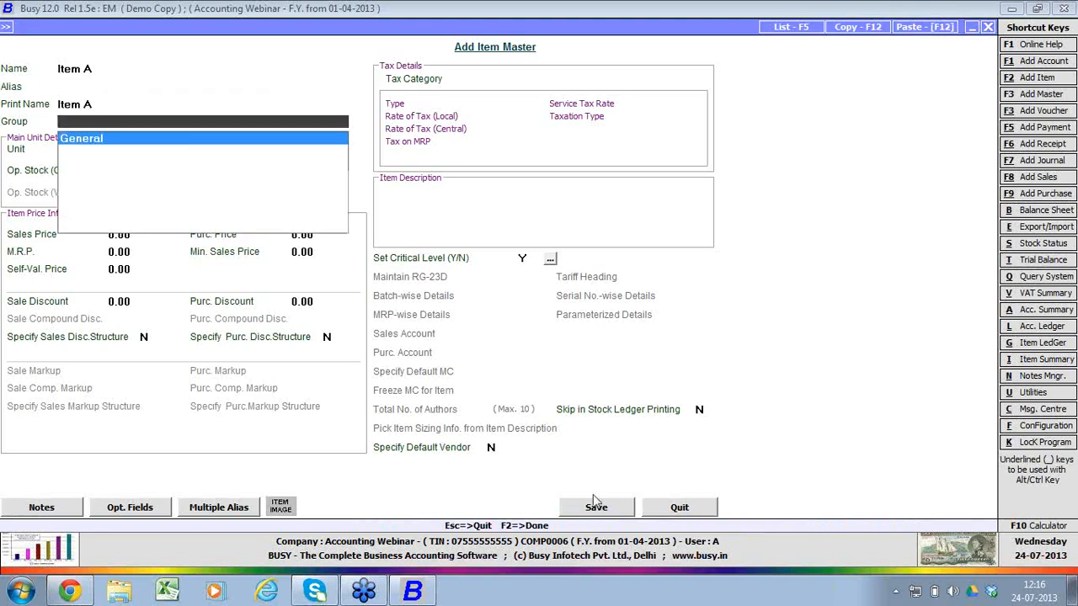
key("Return")
type("p")
key("Return")
key("Return")
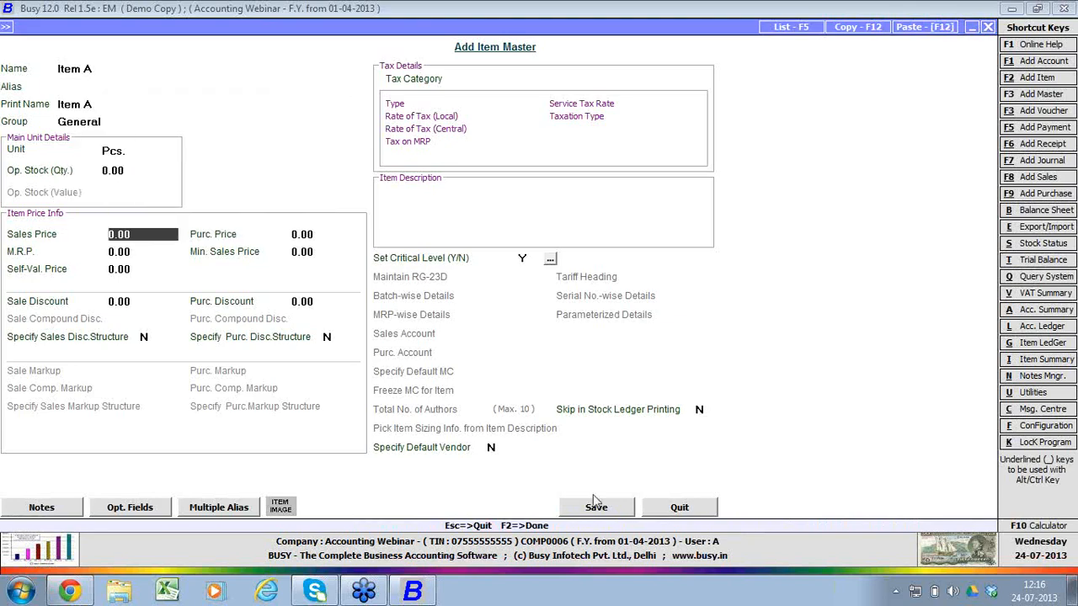
Step: Give Item A an opening stock of 10 with a value of 1000, save it and use it in the voucher's first row
key("Up")
type("10")
key("Return")
key("Return")
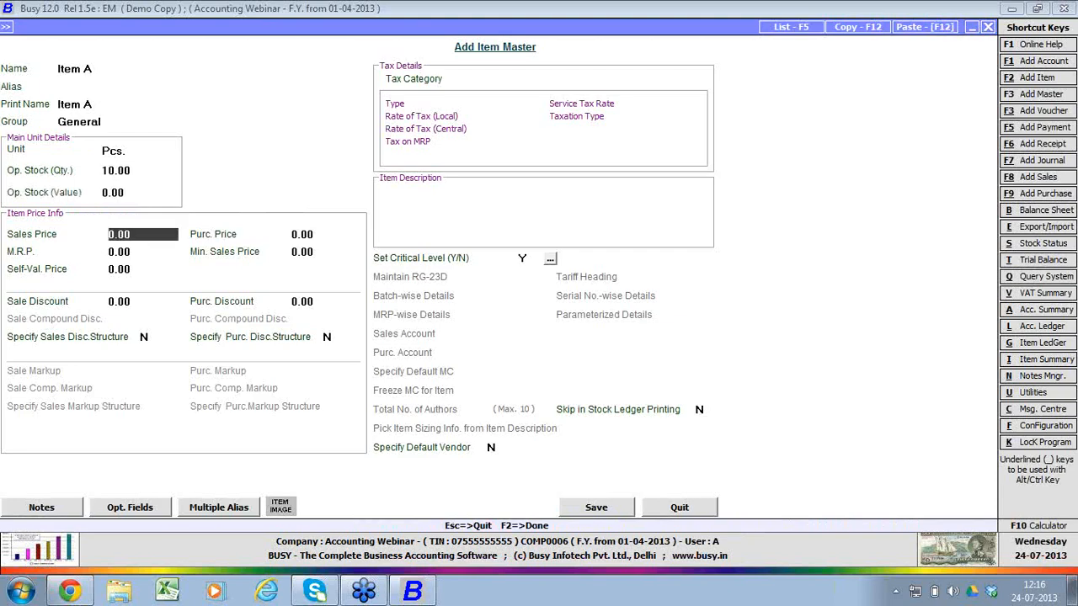
key("Up")
type("1000")
key("Return")
left_click(597, 507)
key("Return")
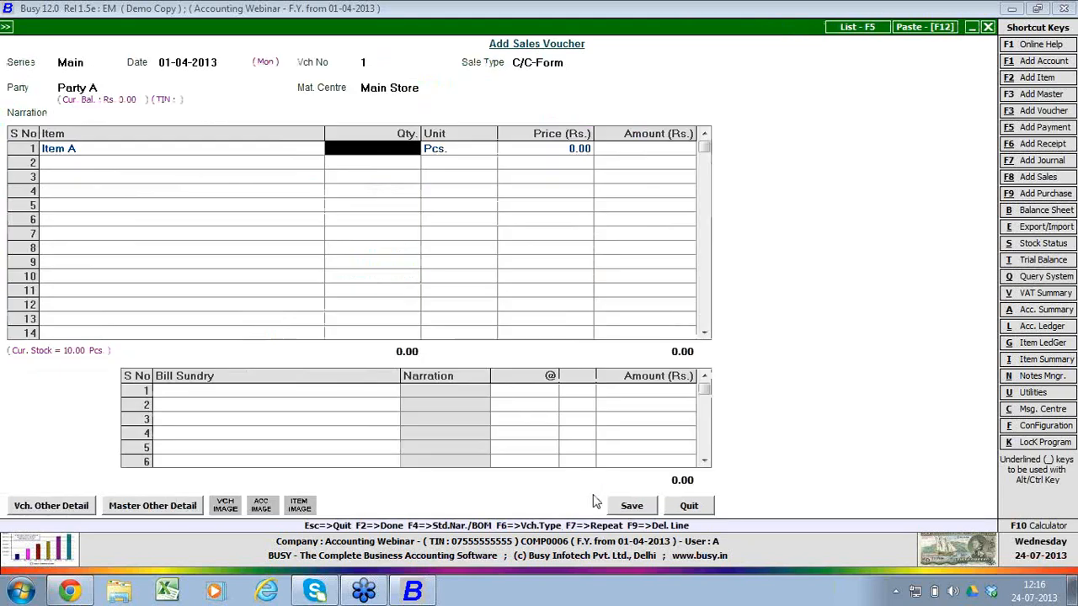
Step: Enter a quantity of 5 Pcs. at a price of Rs. 200 for Item A in the sales voucher
type("1")
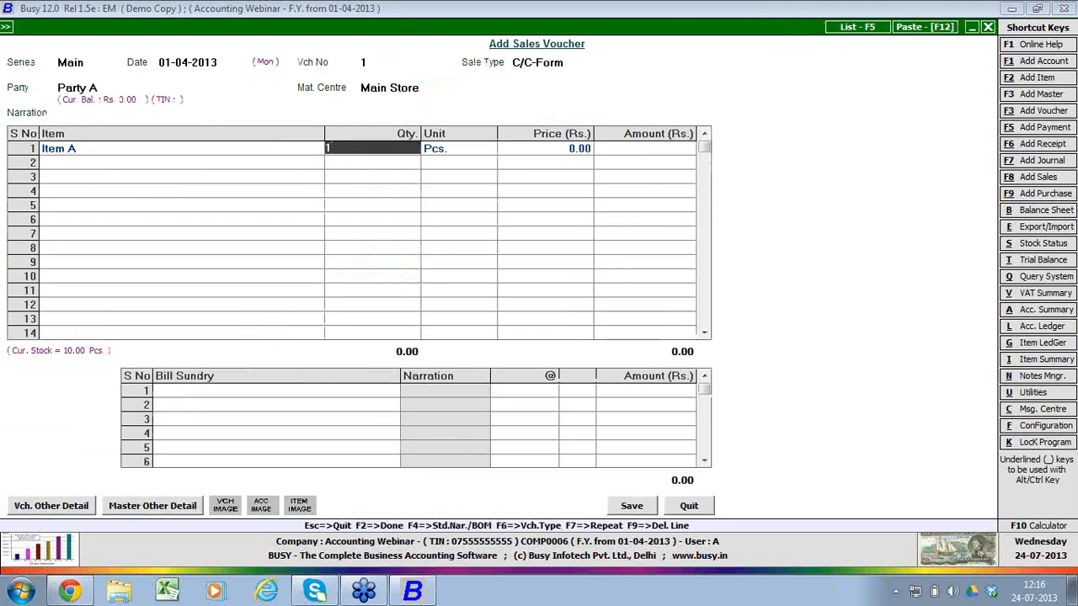
key("BackSpace")
key("Return")
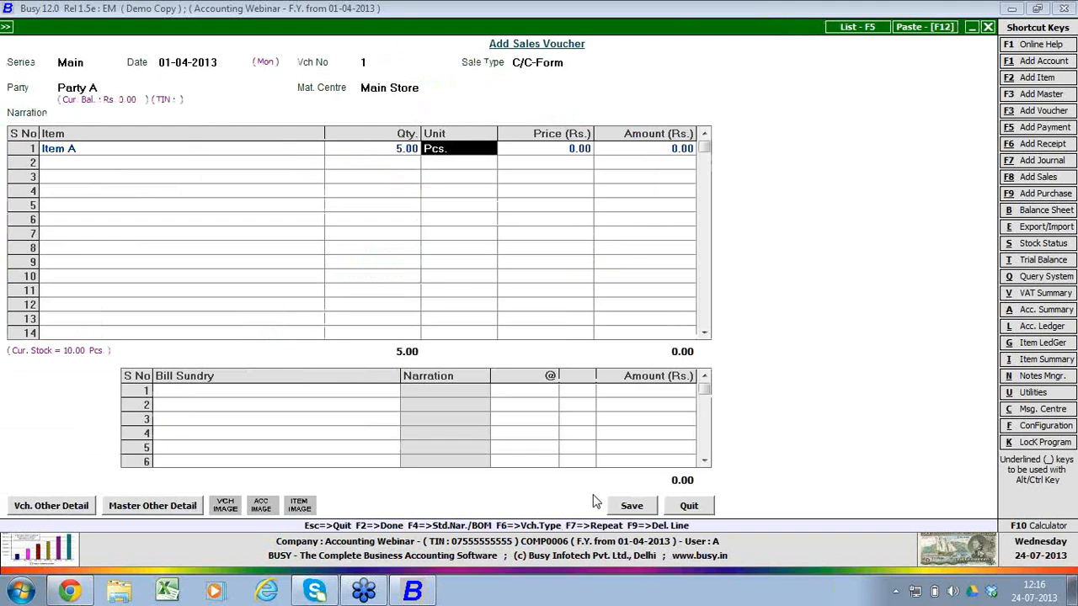
key("Return")
type("200")
key("Return")
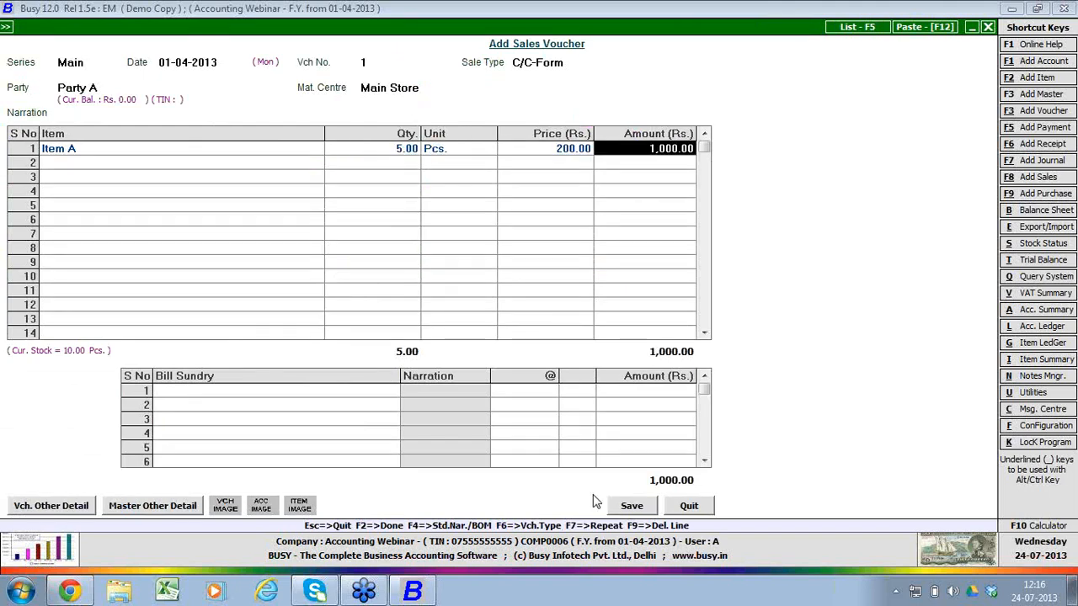
Step: Apply 2% Central Sales Tax as the voucher's bill sundry and accept the sales tax reporting and ST form details
key("Return")
key("Return")
key("Return")
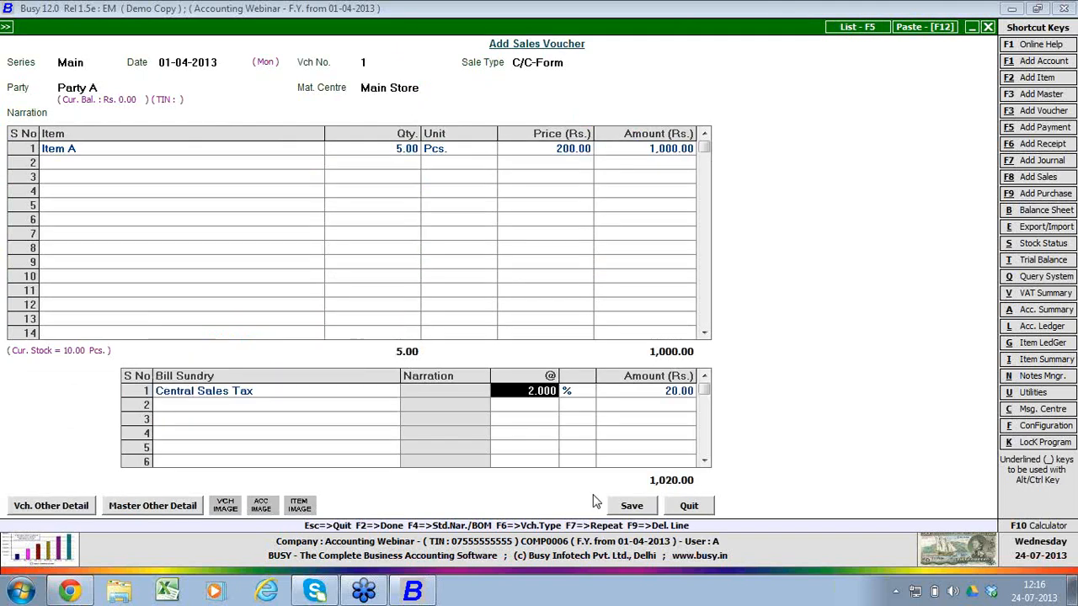
key("Return")
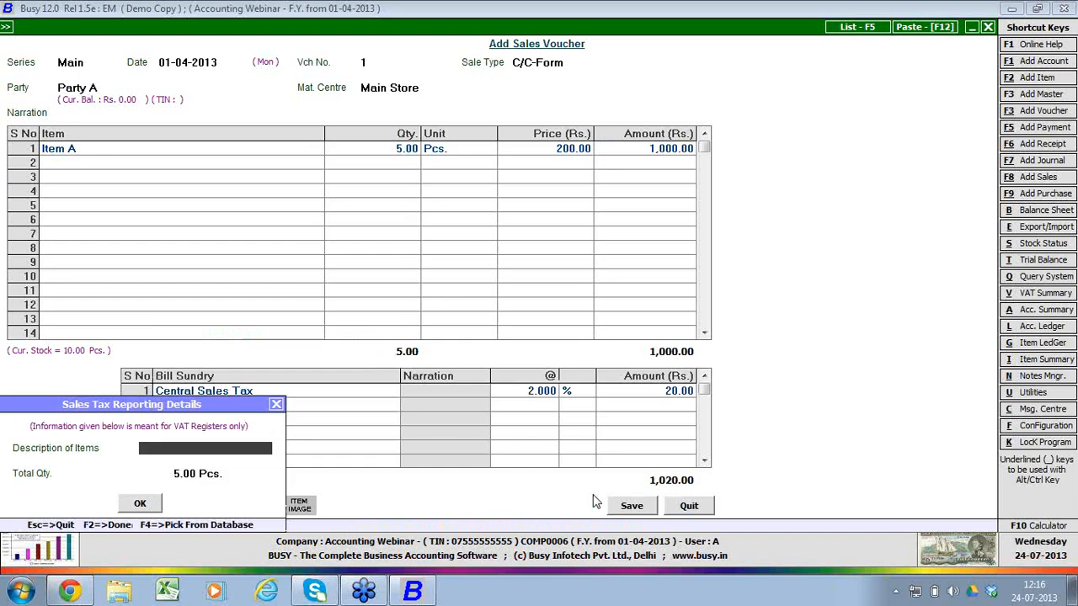
key("Return")
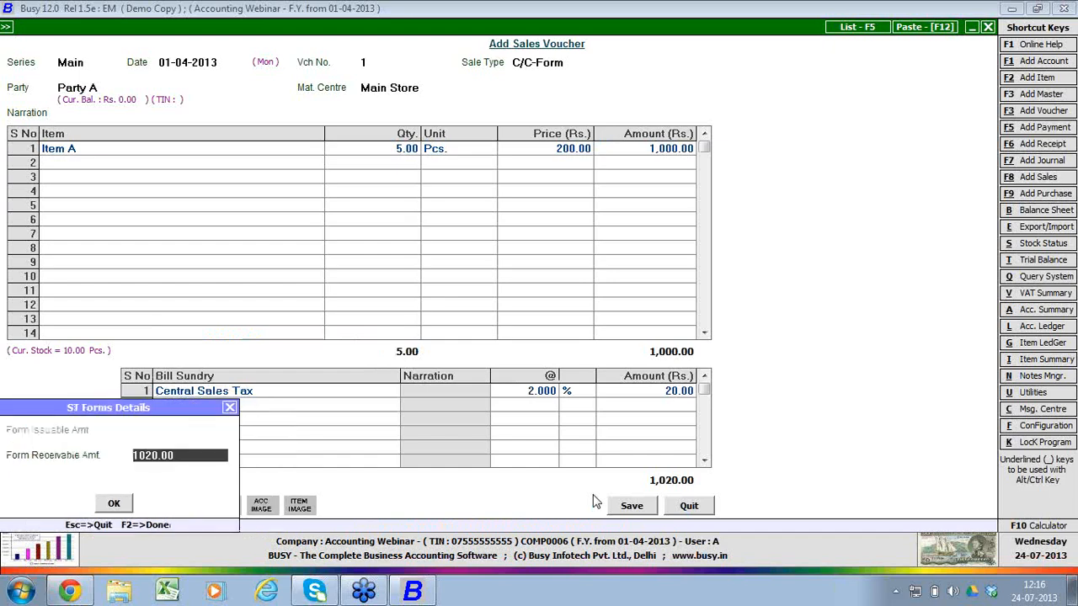
key("Return")
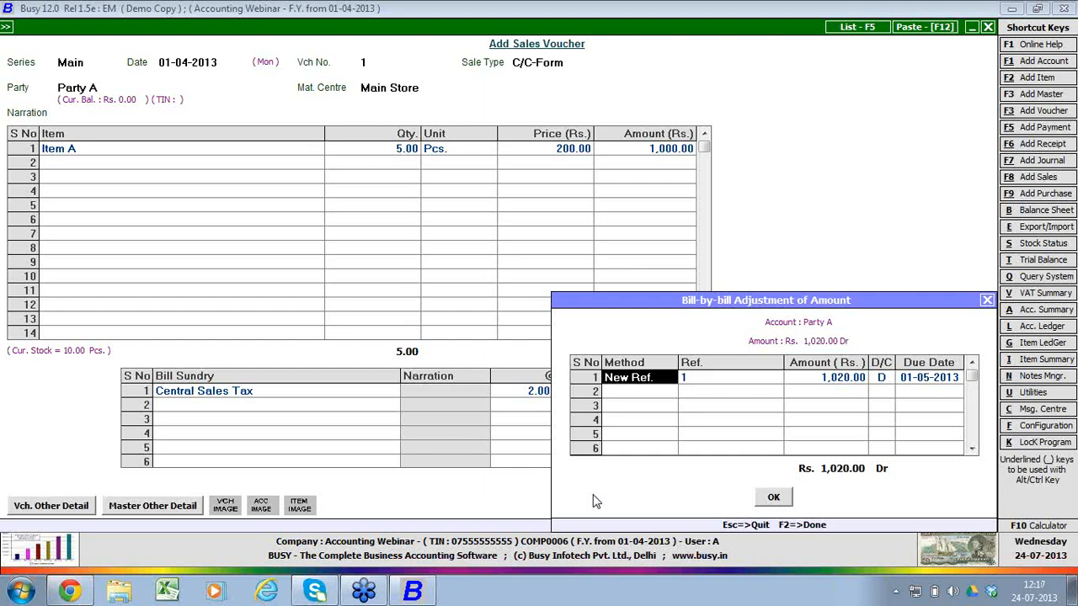
Step: Accept new reference 1 of Rs. 1,020 due 01-05-2013 for Party A, save the sales voucher without printing and close the form
key("Return")
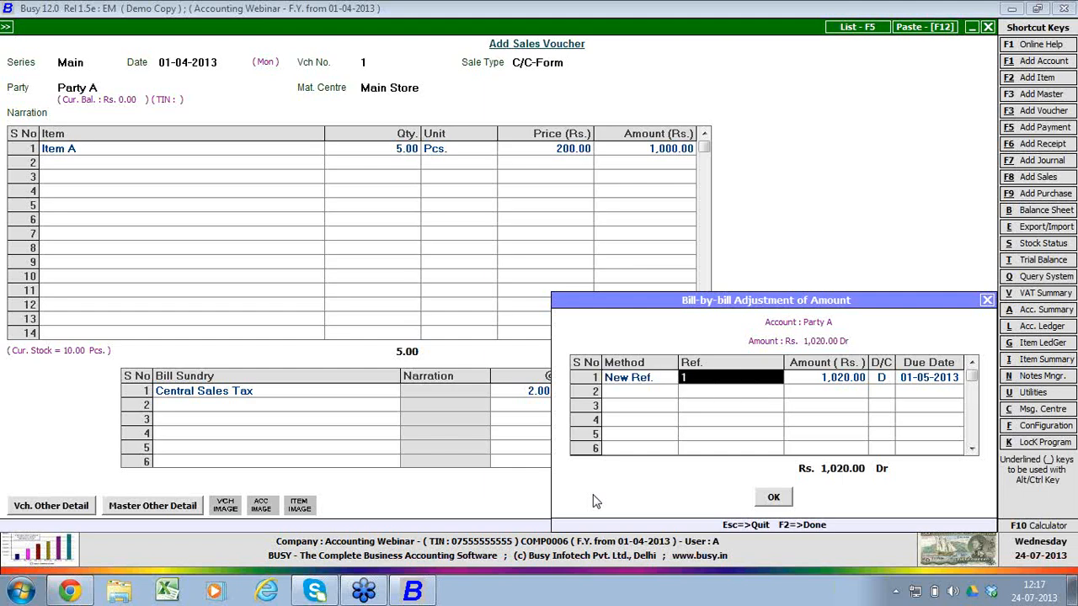
key("Return")
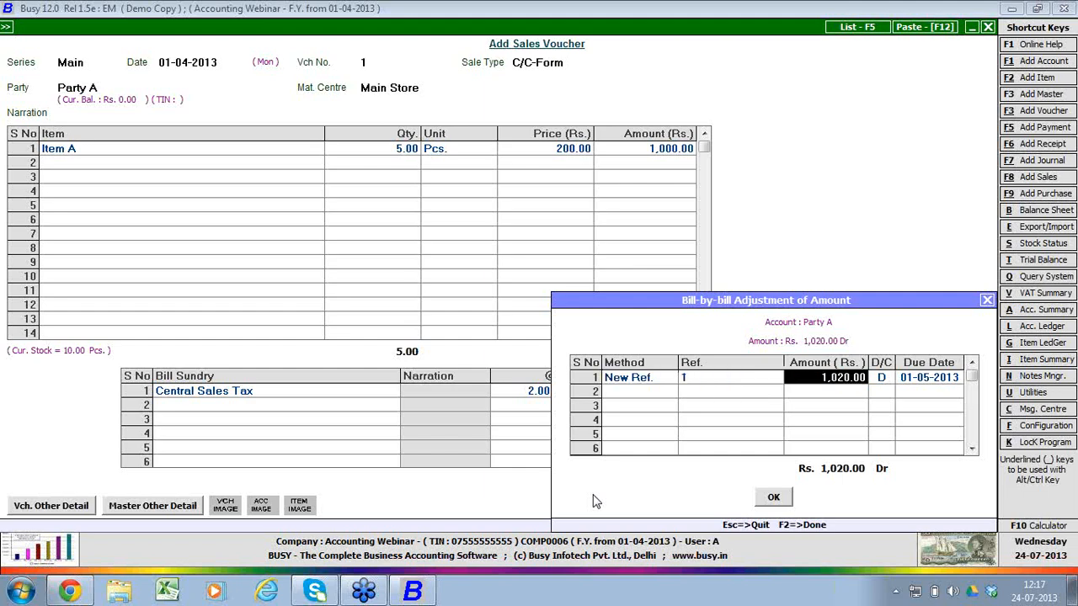
key("Return")
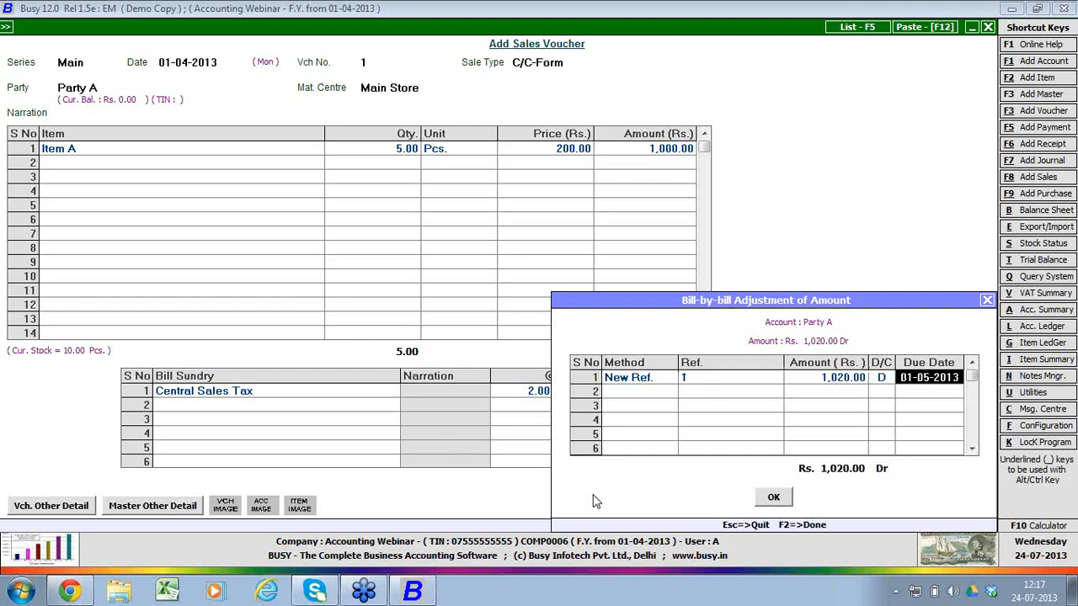
key("F2")
key("y")
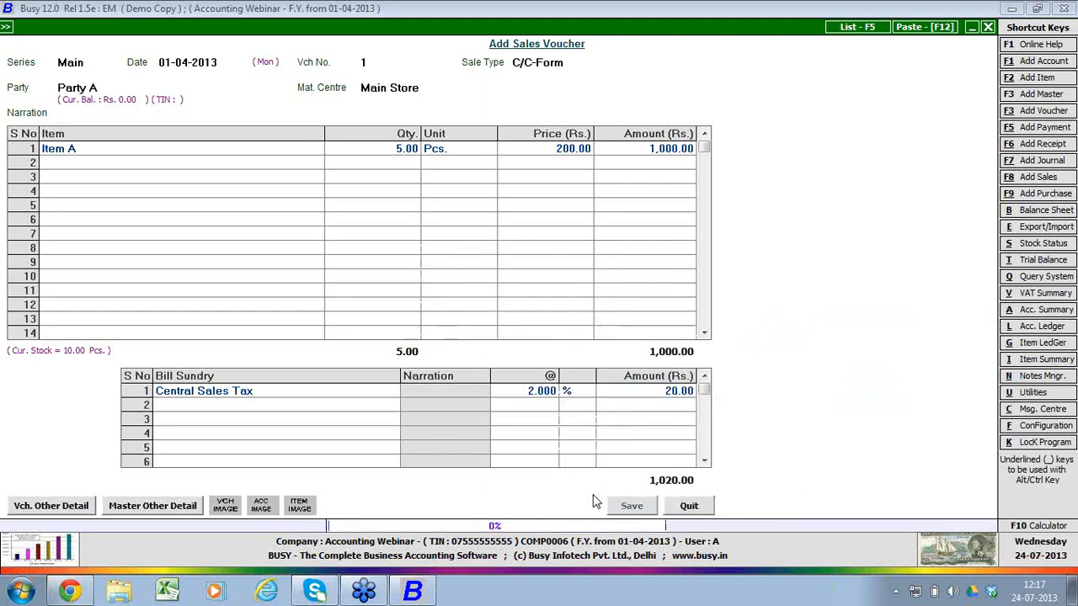
key("n")
key("Escape")
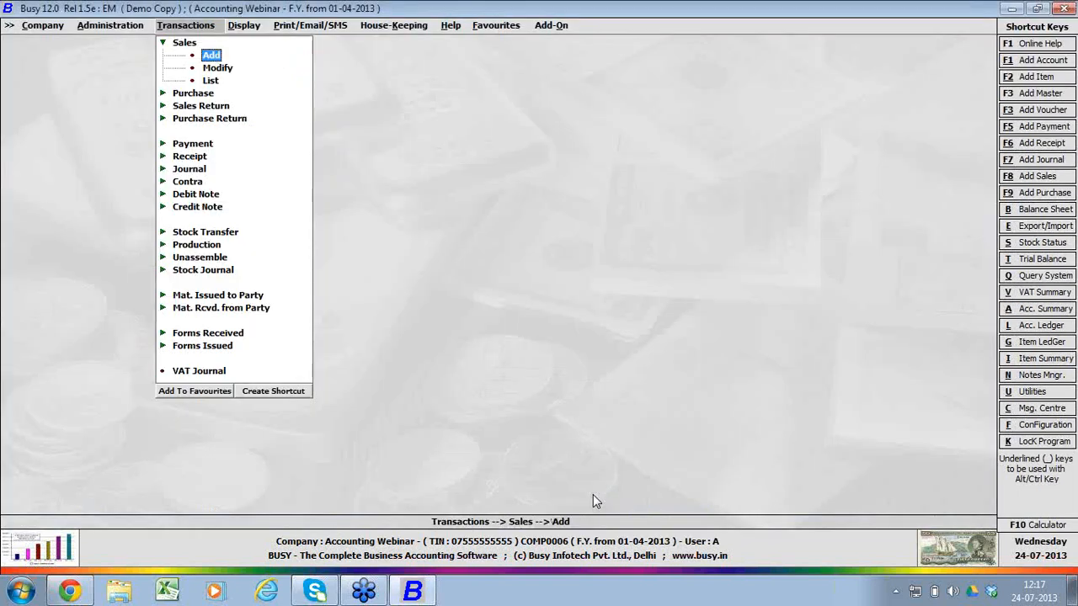
Step: Start a new receipt voucher in the Main series dated 10-04-2013
key("Down")
key("Down")
key("Down")
key("Down")
key("Down")
key("Down")
key("Down")
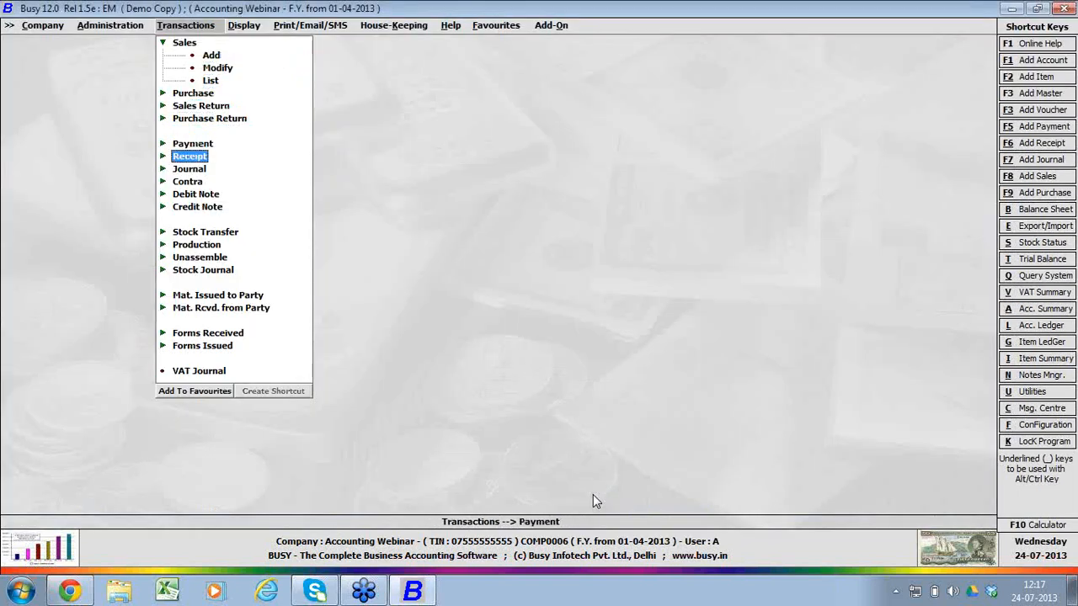
key("Return")
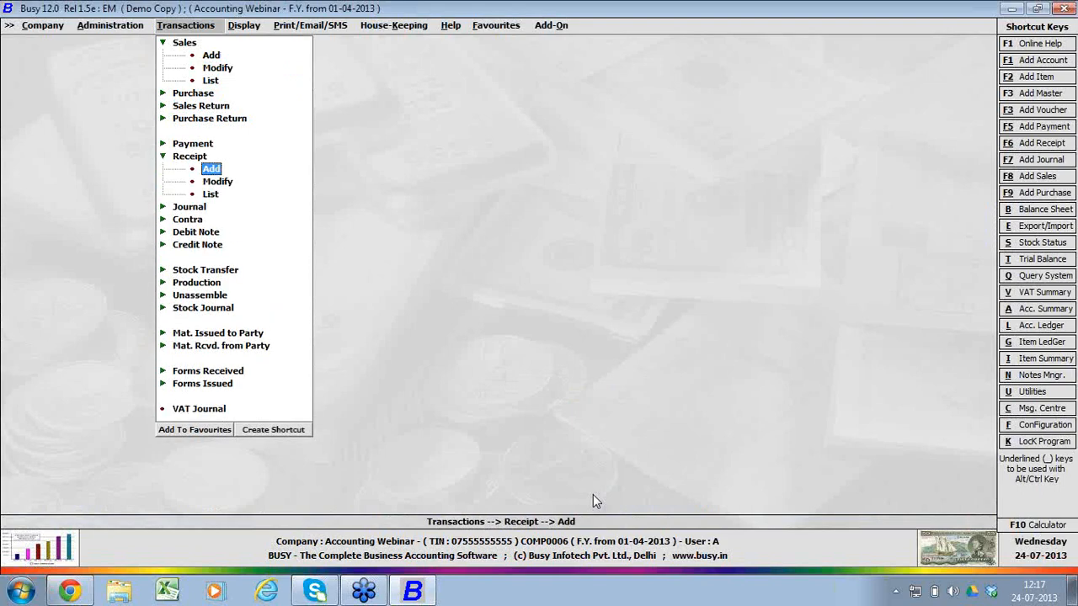
key("Return")
type("10")
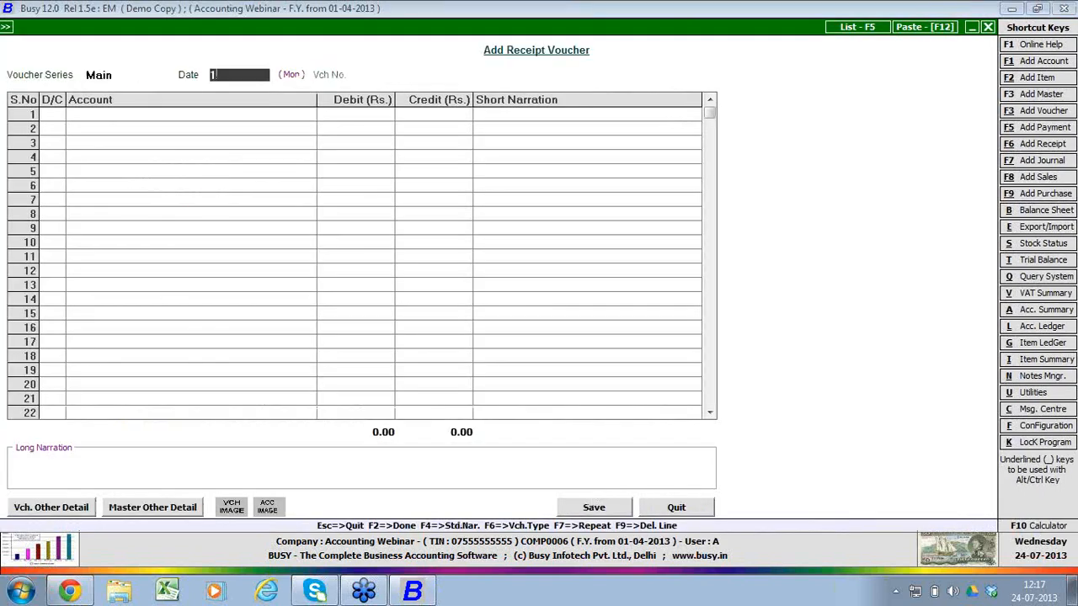
key("Return")
key("Return")
Step: Credit Party A with Rs. 100 and debit Cash with the same amount in the receipt voucher
type("party")
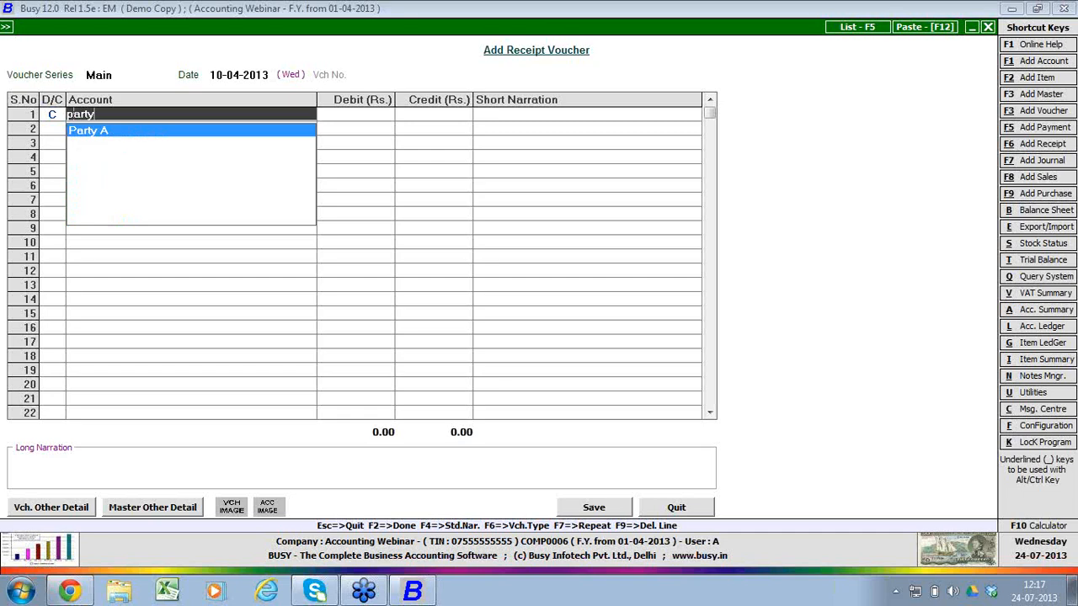
key("Return")
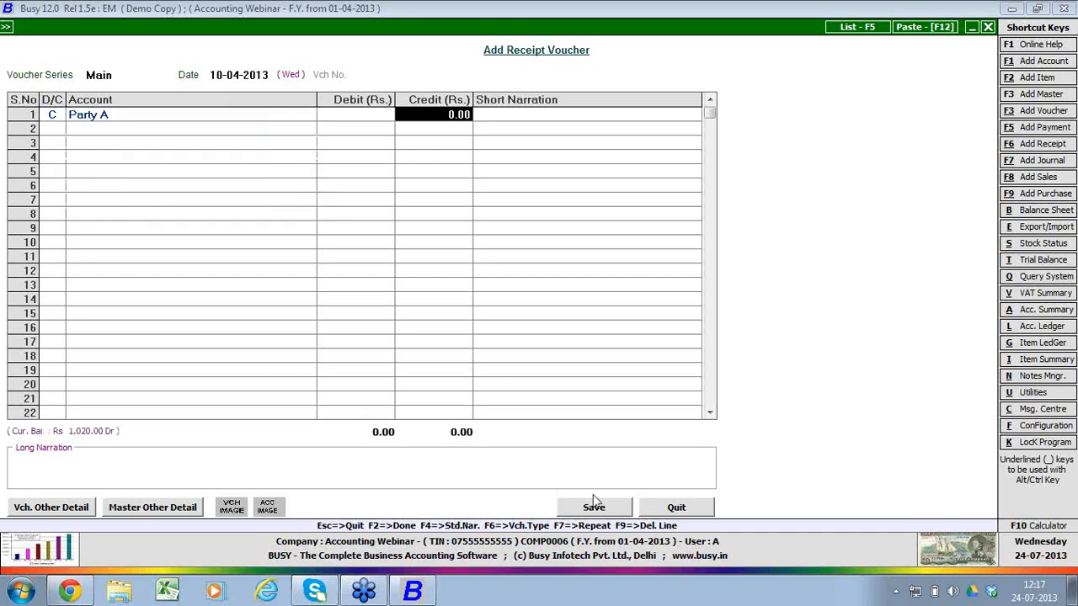
type("100")
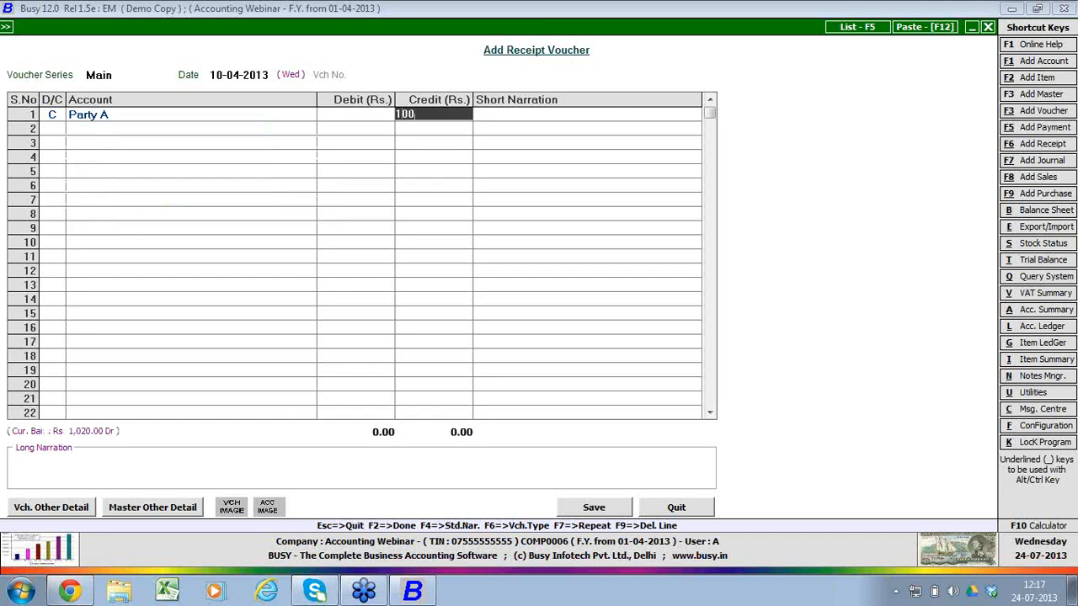
key("Return")
key("Return")
key("Return")
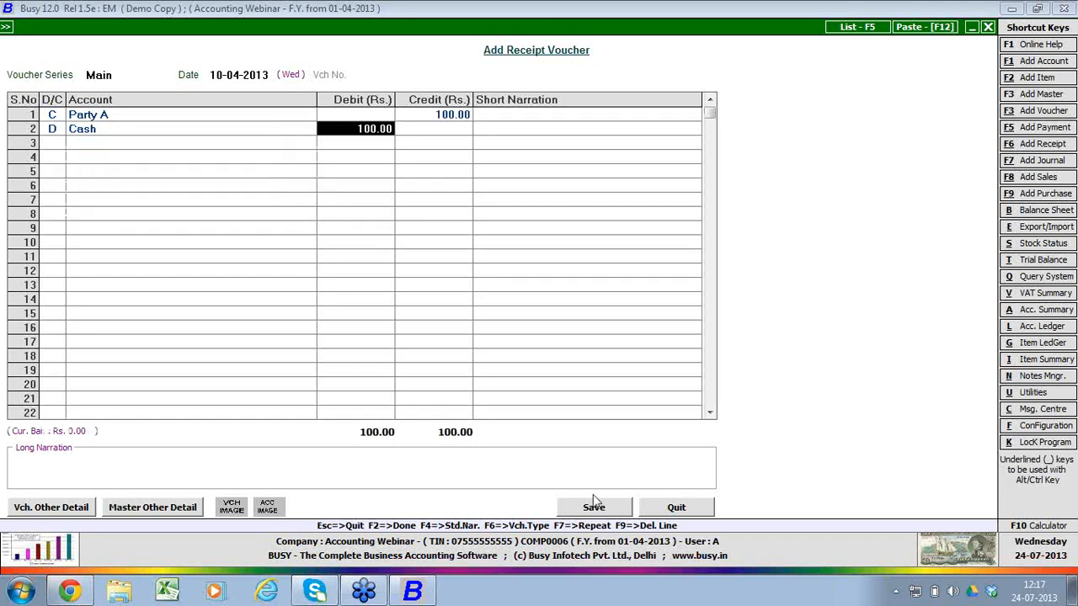
key("Return")
key("Return")
Step: Adjust the Rs. 100 receipt against Party A's bill reference 1 and save the receipt voucher
left_click(594, 506)
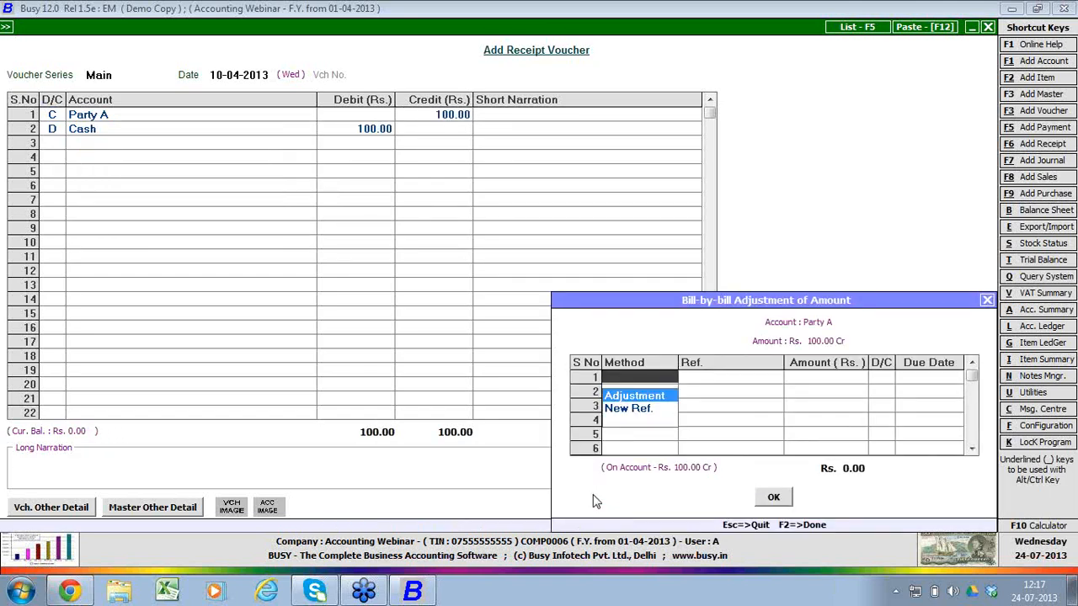
key("Return")
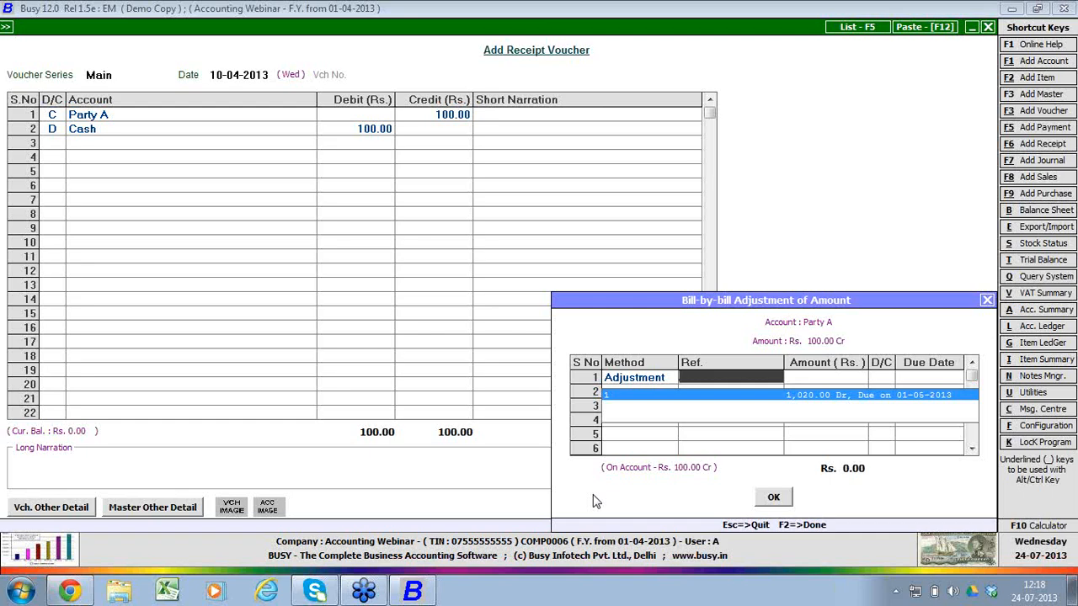
key("Return")
key("Return")
key("Return")
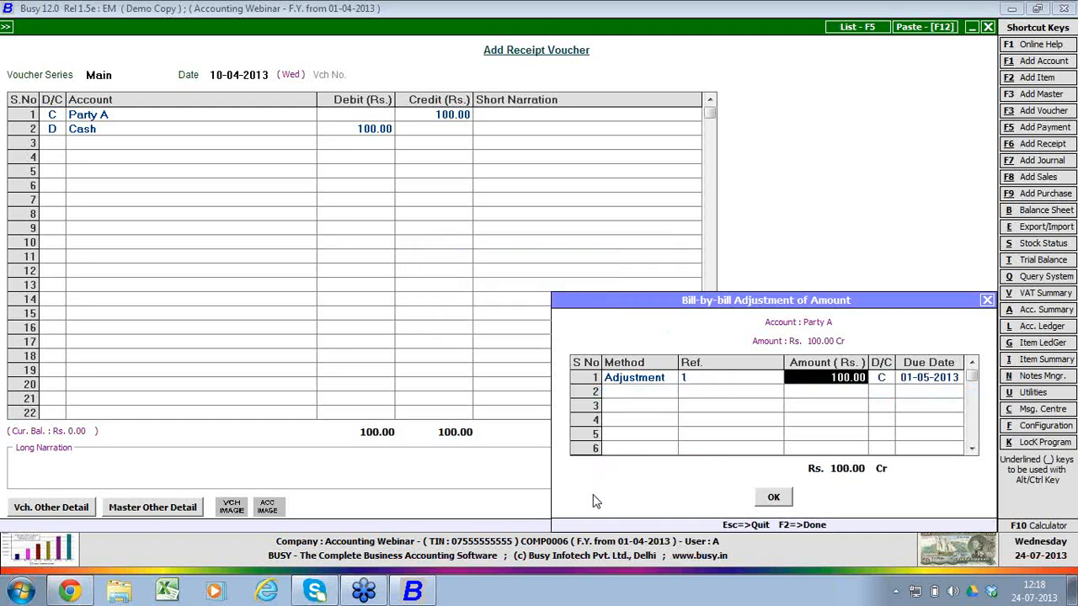
key("Return")
key("Return")
key("Return")
key("Return")
key("Return")
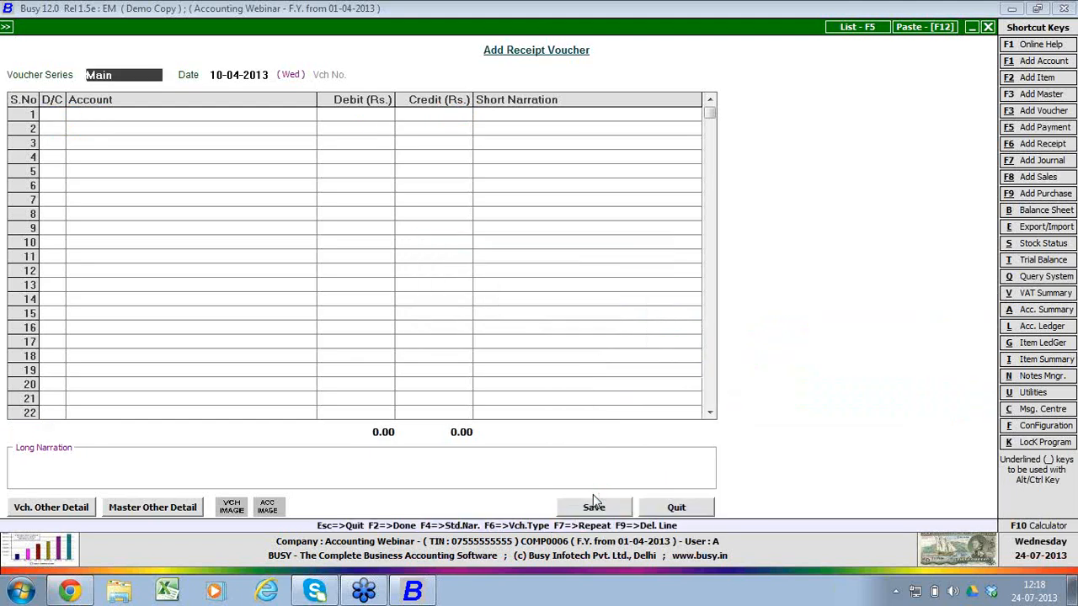
Step: Enter a second receipt voucher dated 20-04-2013, crediting Party A with Rs. 200 and debiting Cash
key("Return")
type("20")
key("Return")
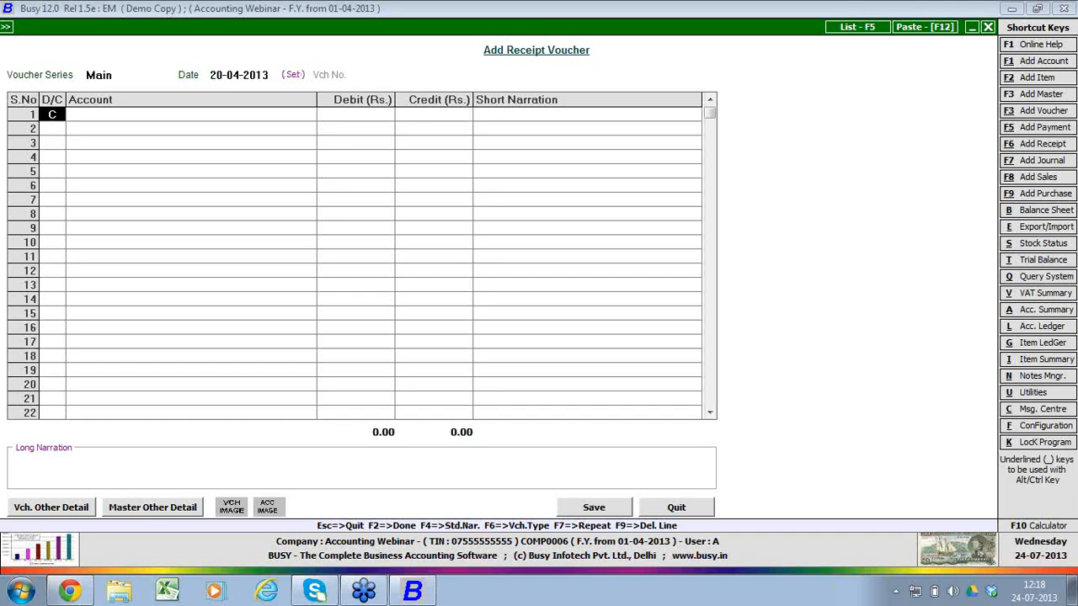
key("Return")
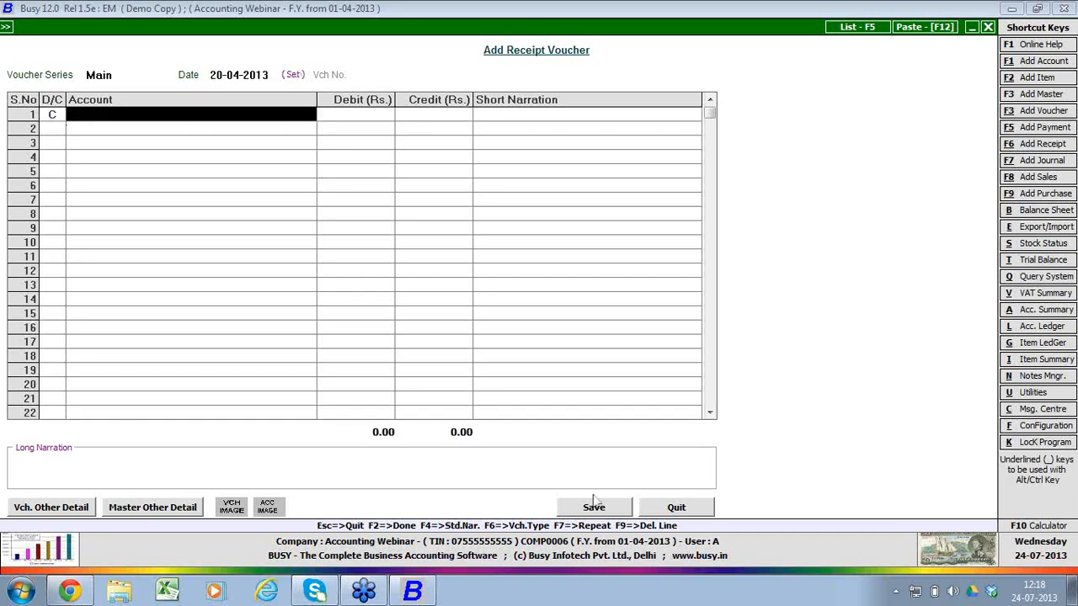
type("party")
key("Return")
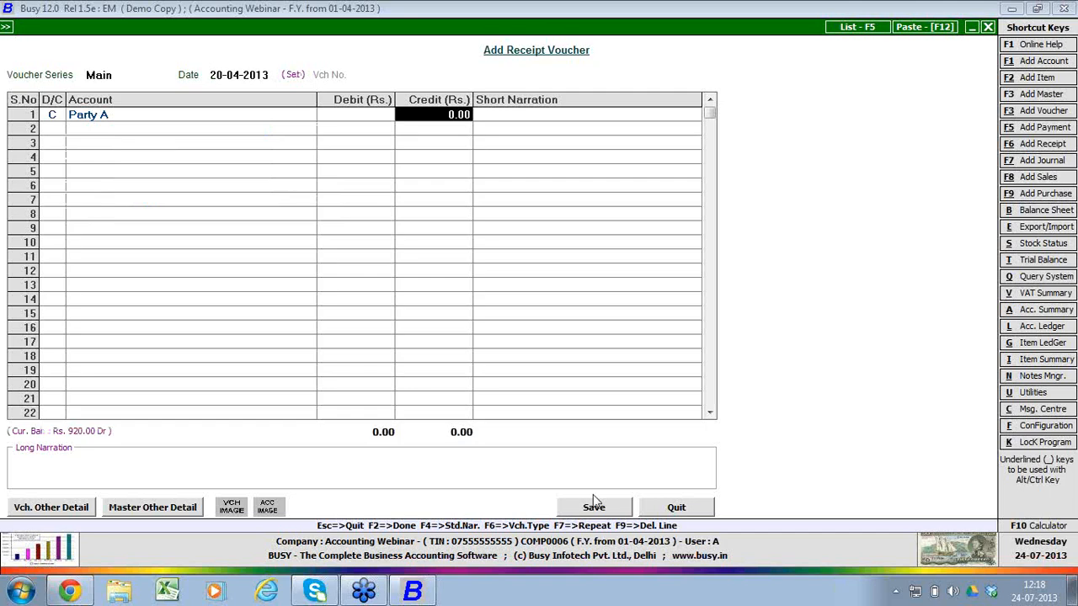
type("200")
key("Return")
key("Return")
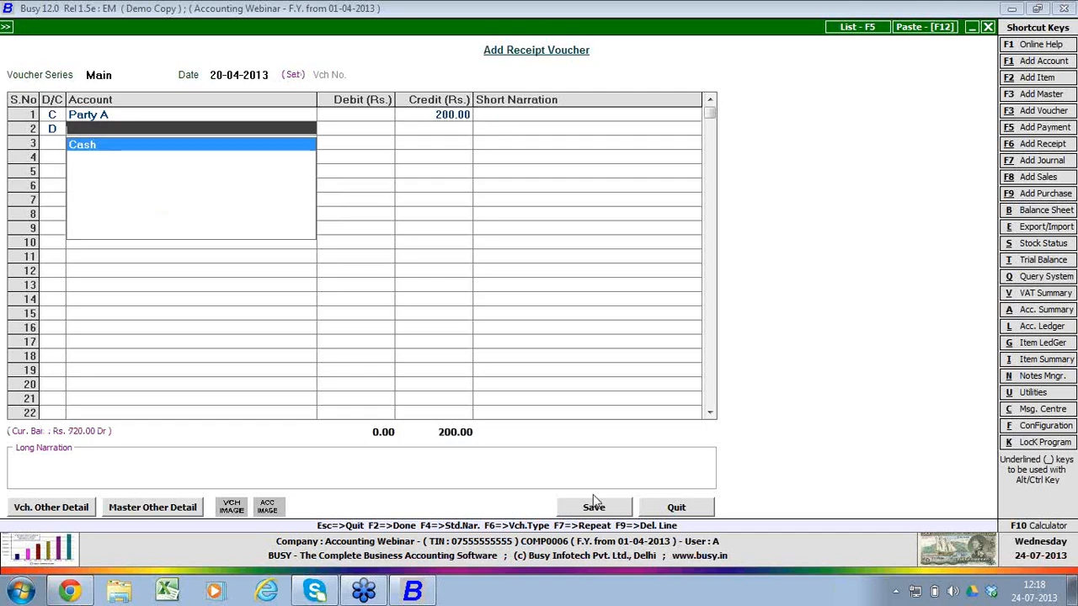
key("Return")
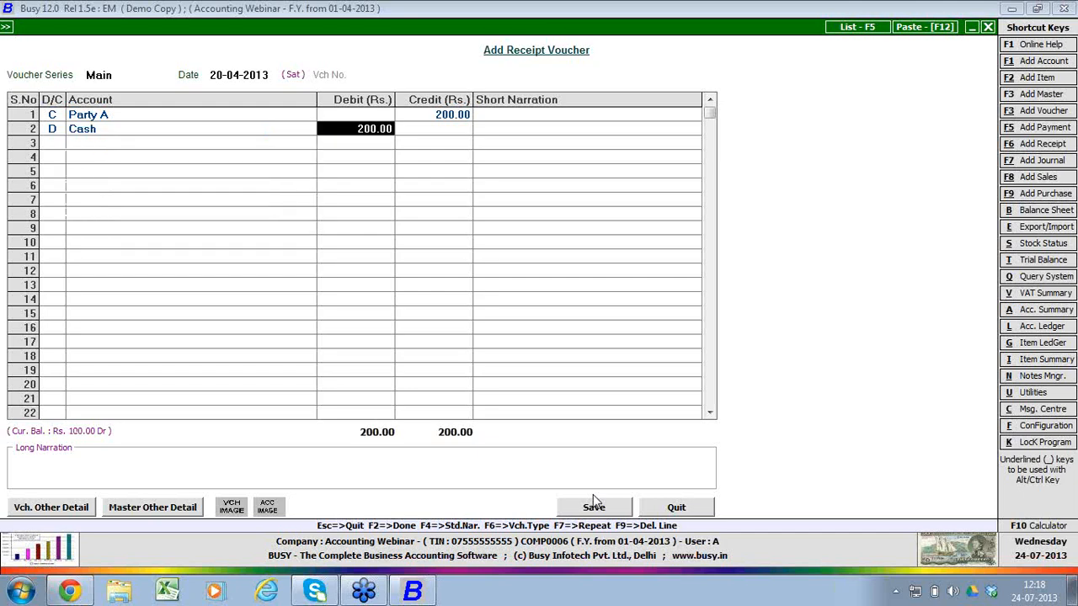
key("Return")
Step: Adjust the Rs. 200 receipt against bill reference 1, save the voucher and leave receipt entry
left_click(594, 503)
key("Return")
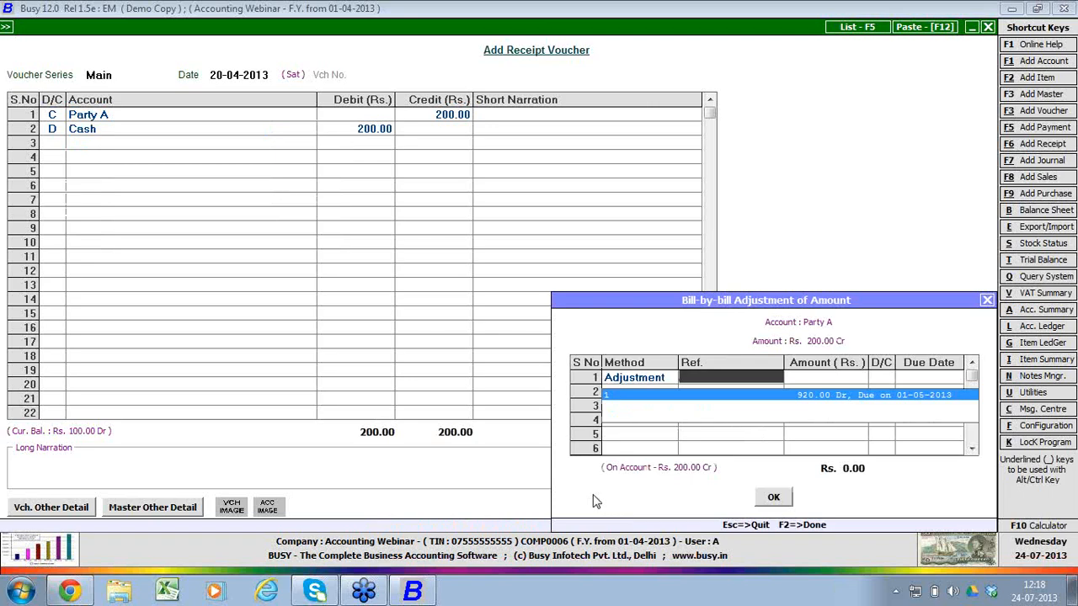
key("Return")
key("Return")
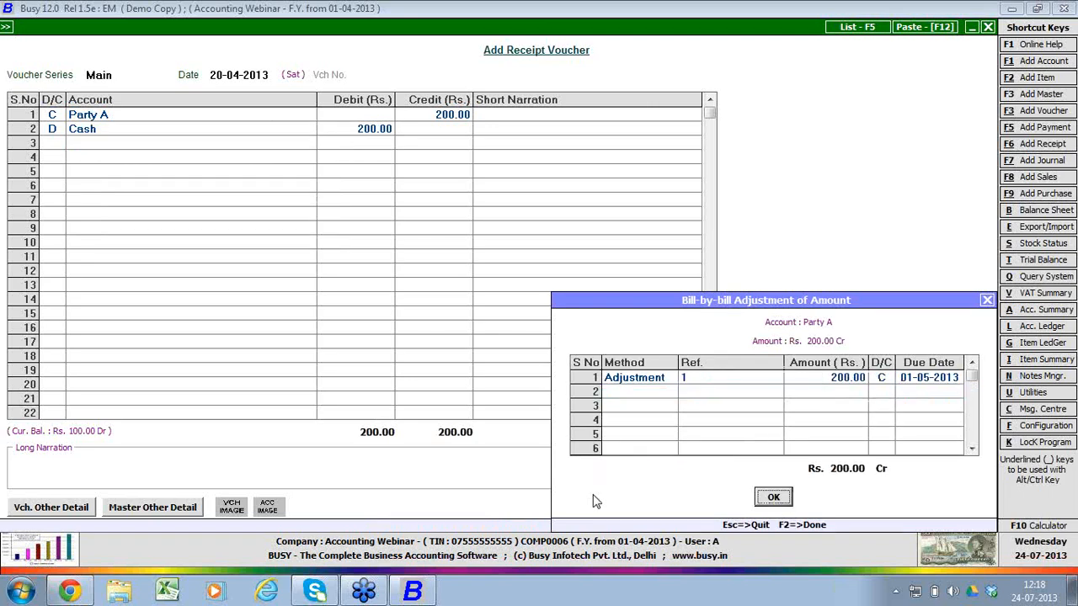
key("Return")
key("Return")
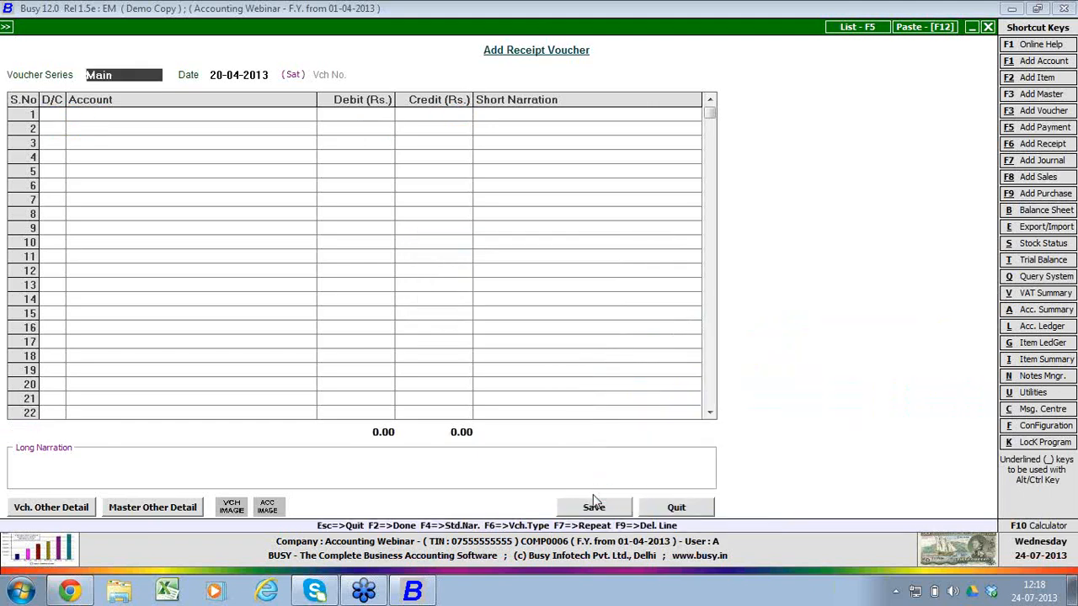
key("Escape")
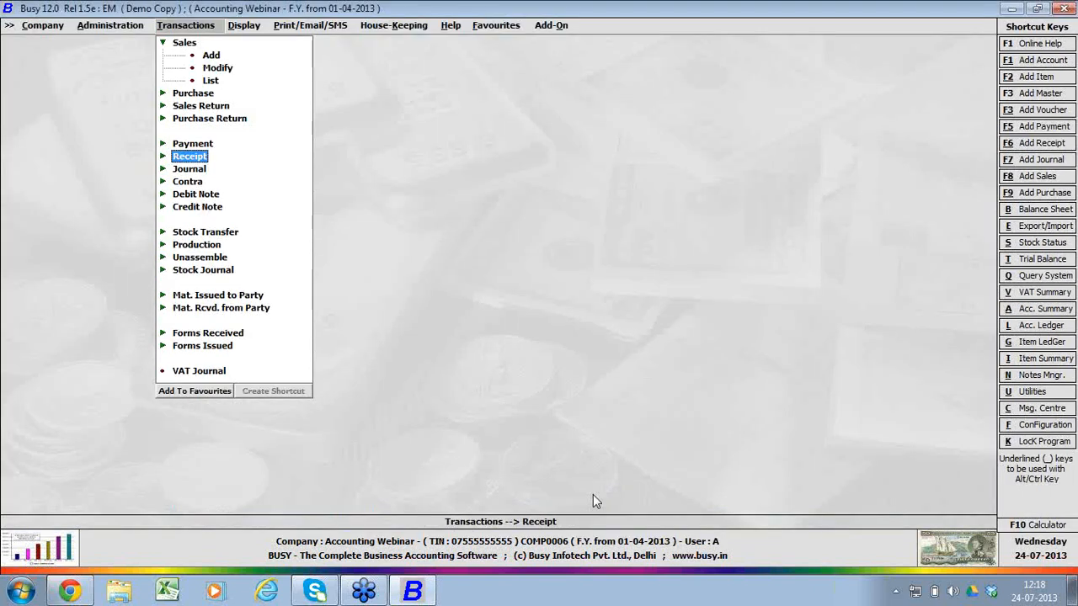
Step: Open the Bills Receivable report under Outstanding Analysis for one account and select Party A
key("Right")
key("Down")
key("Down")
key("Down")
key("Down")
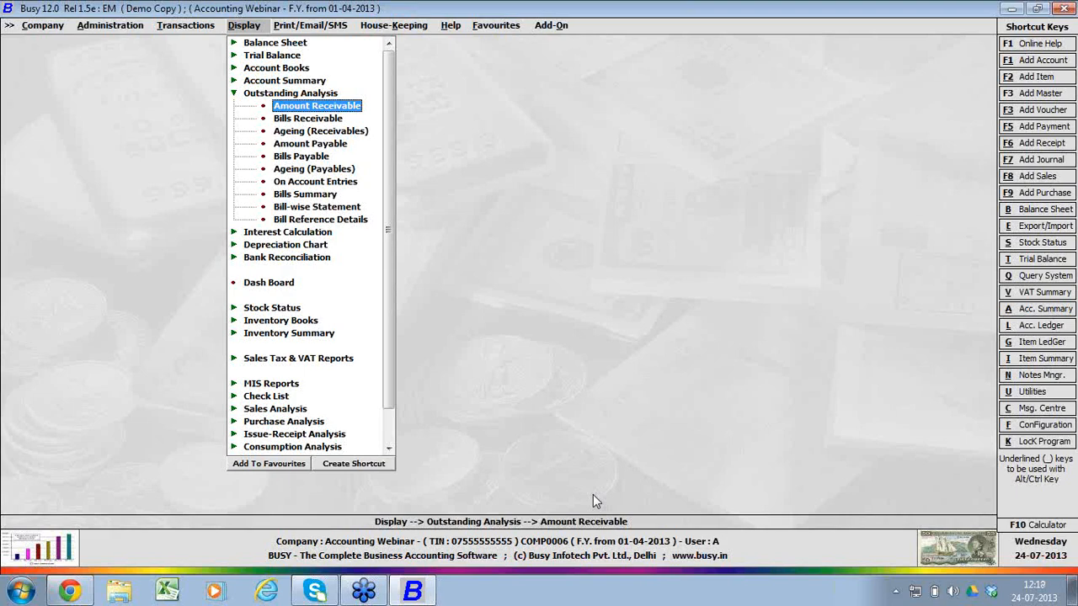
key("Down")
key("Return")
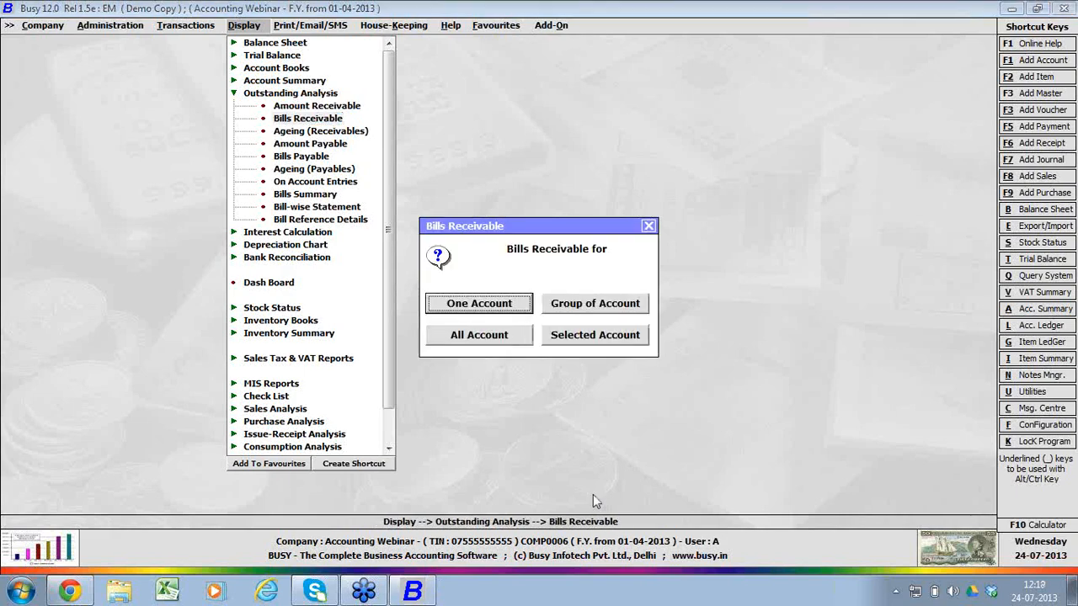
key("Return")
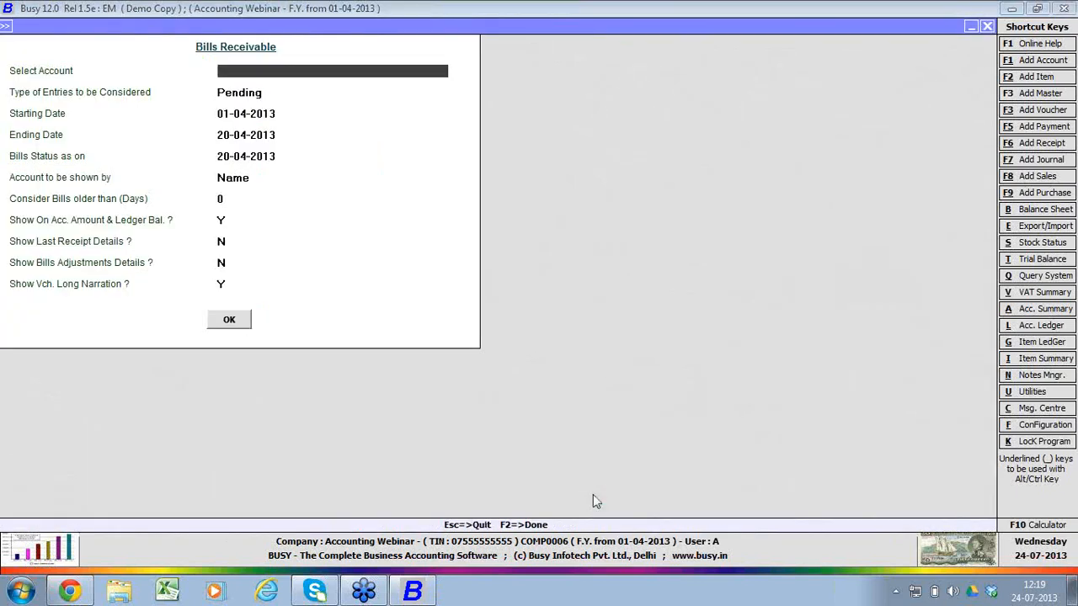
key("space")
key("Down")
key("Return")
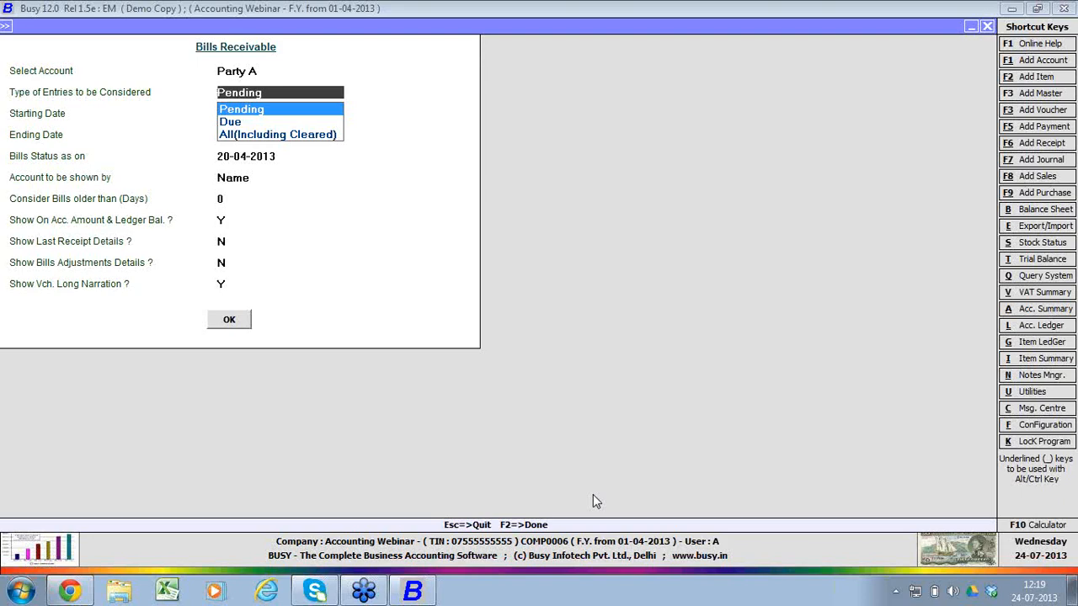
Step: Keep Pending entries from 01-04-2013 to 20-04-2013, accounts shown by Name, a bill age of 0 days and on-account amounts shown
key("Return")
key("Return")
key("Return")
key("Return")
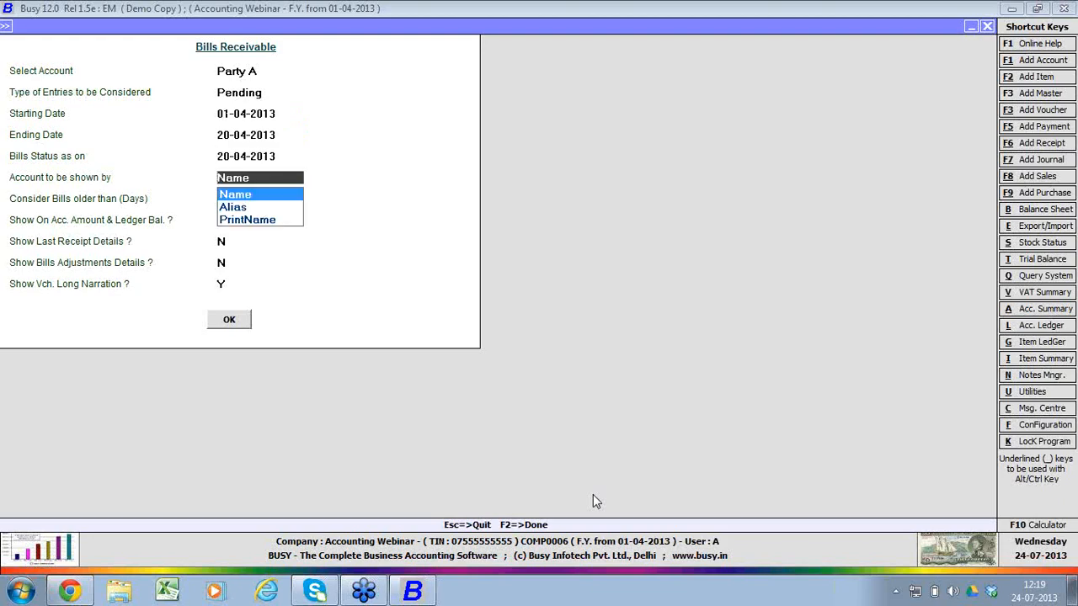
key("Return")
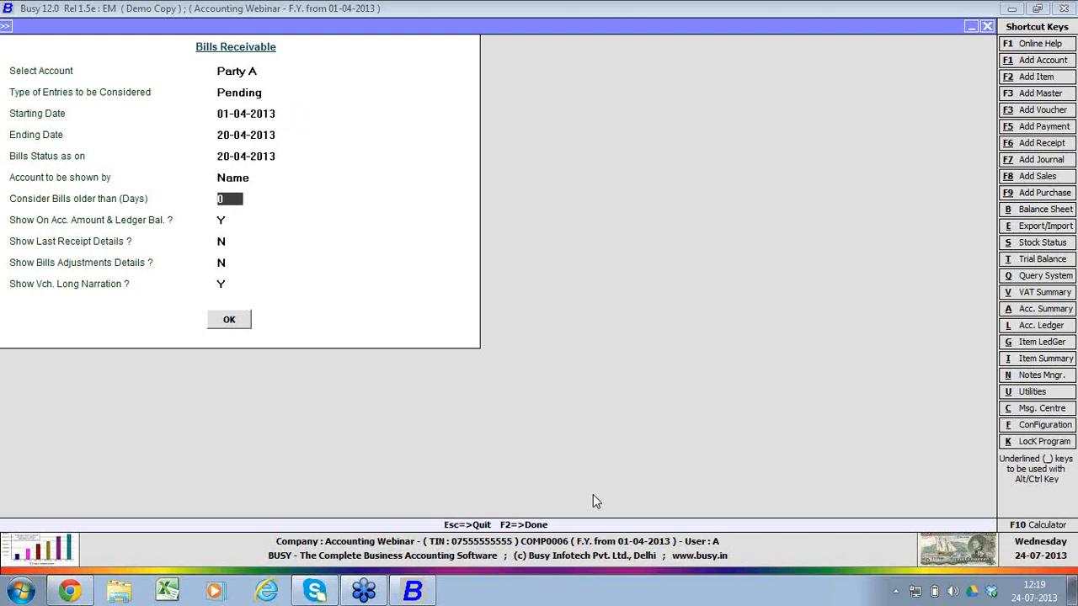
key("Return")
key("Return")
Step: Enable last receipt details and bills adjustment details, keep the long narration and generate the Bills Receivable report
type("y")
key("Return")
type("y")
key("Return")
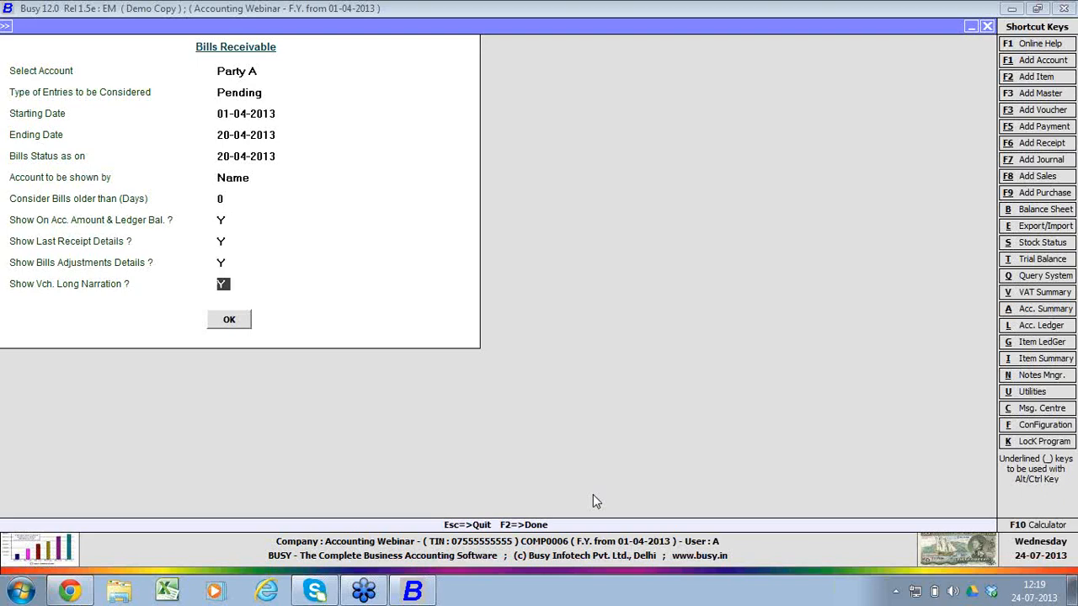
key("Return")
key("Return")
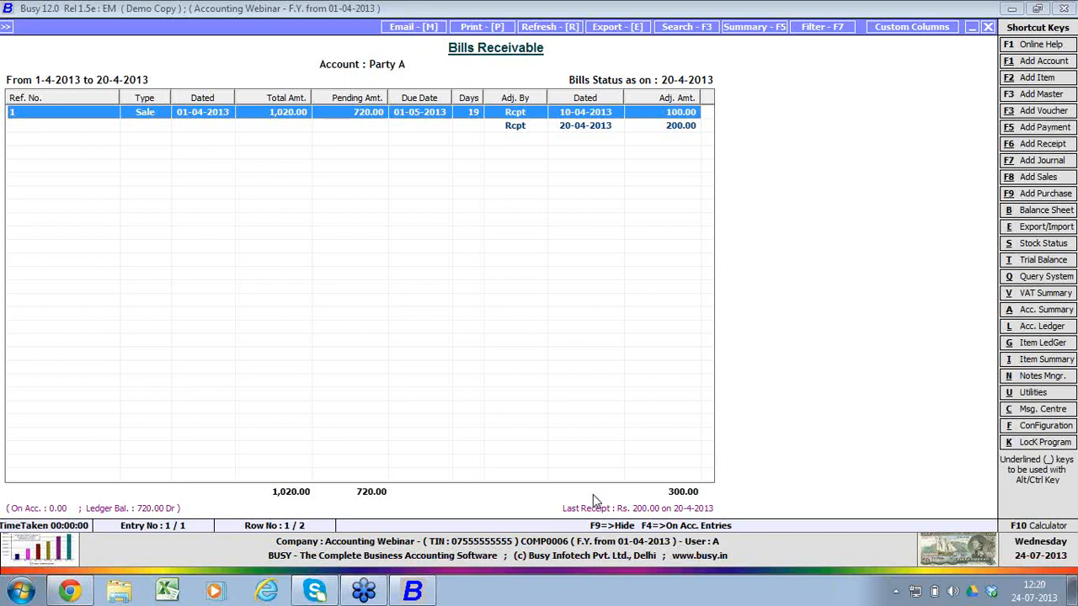
Step: Regenerate Party A's Bills Receivable report with bills adjustment details turned off, keeping the other options
key("Escape")
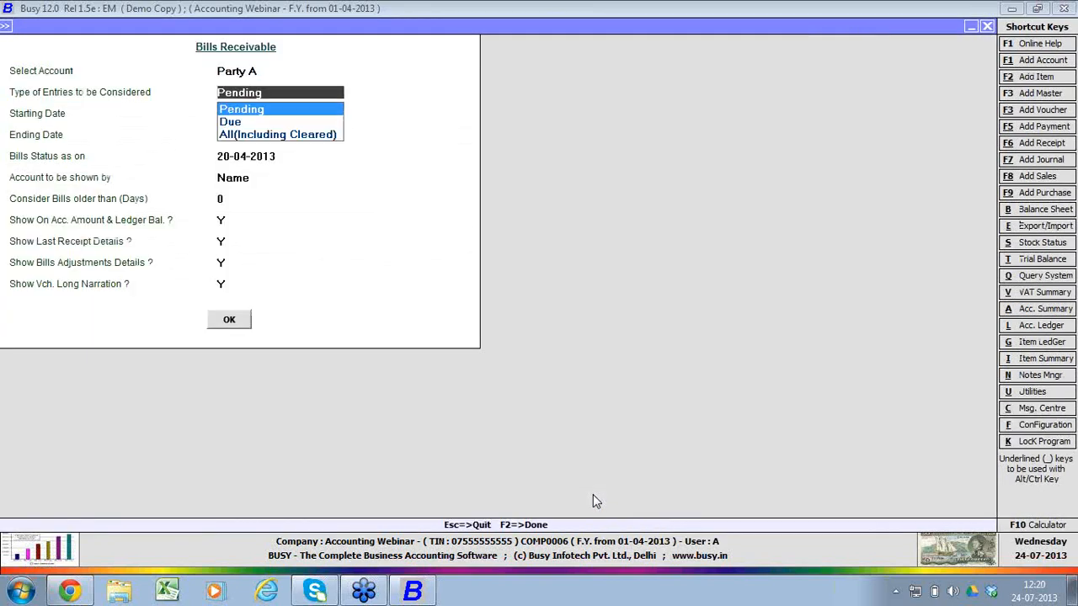
key("Return")
key("Return")
key("Return")
key("Return")
key("Return")
key("Return")
key("Return")
key("Return")
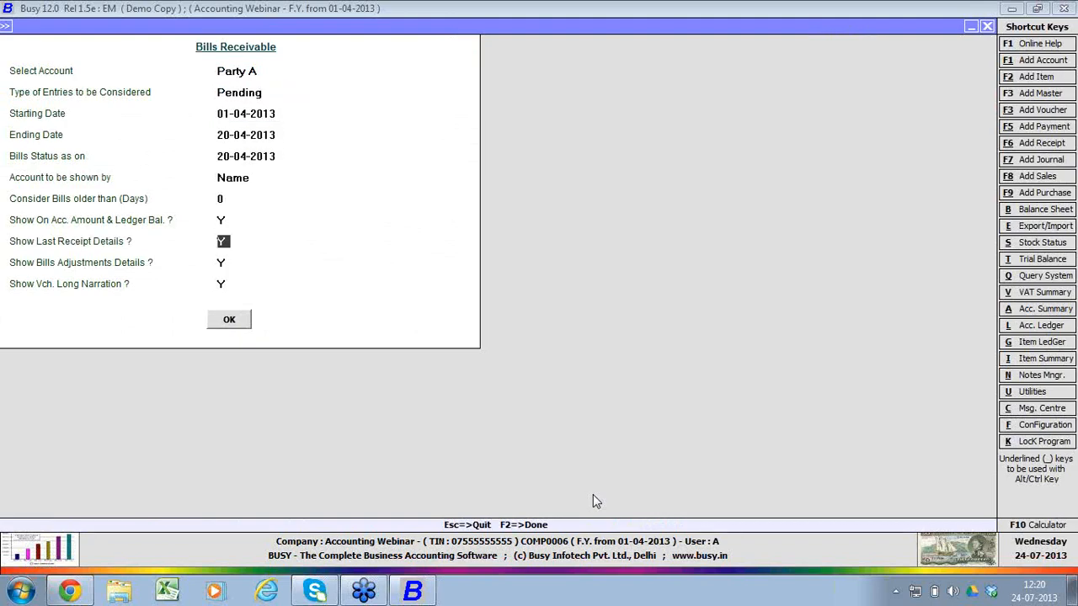
key("n")
key("Return")
key("Return")
key("Return")
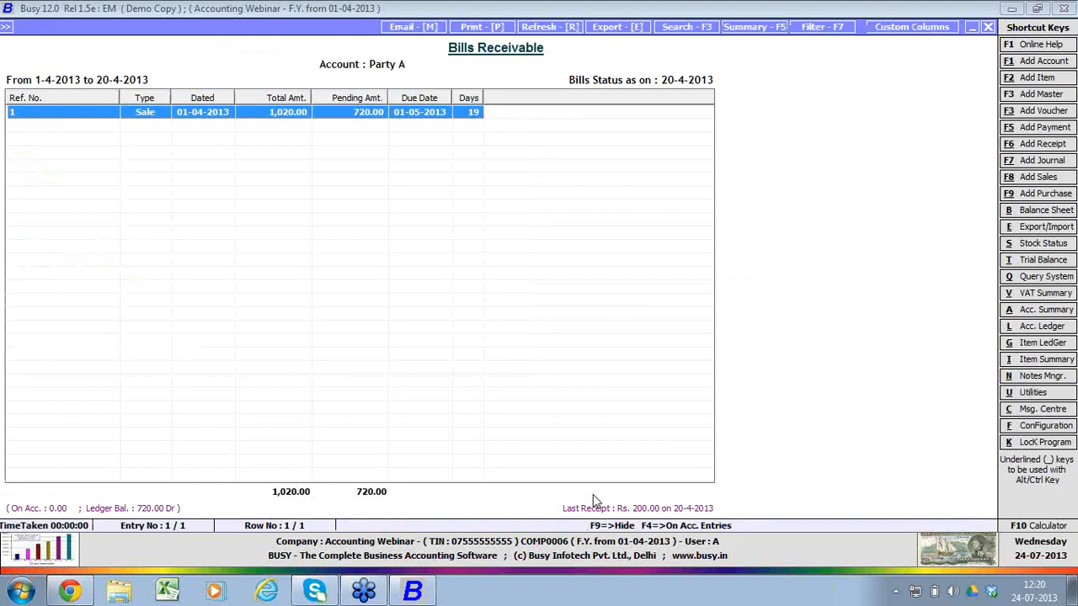
Step: Regenerate Party A's Bills Receivable report with last receipt details turned off and bills adjustment details turned on
key("Escape")
key("Return")
key("Return")
key("Return")
key("Return")
key("Return")
key("Return")
key("Return")
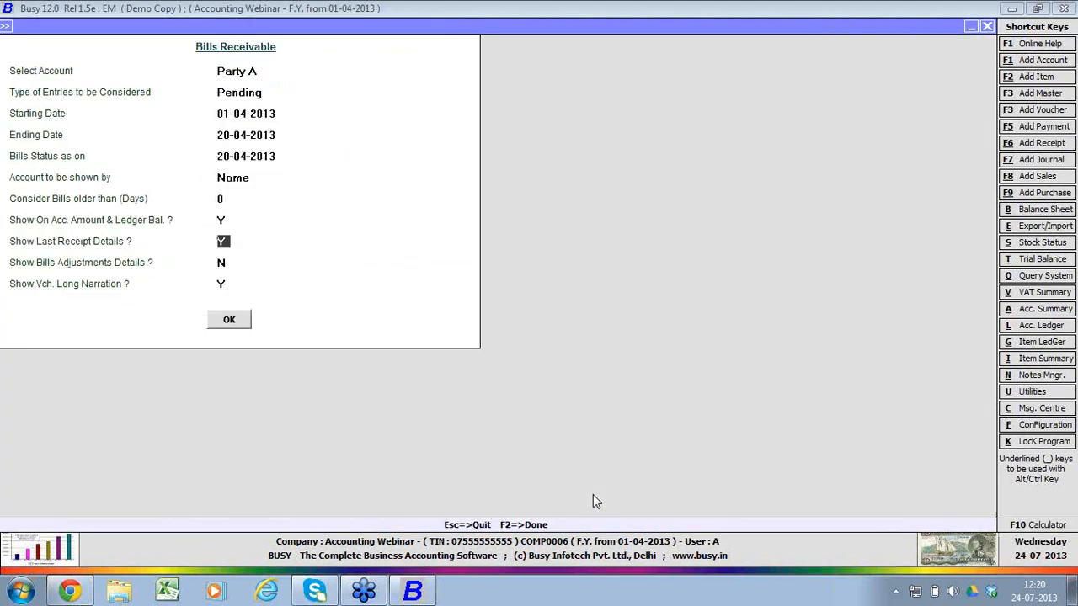
key("n")
key("Return")
key("y")
key("Return")
key("Return")
key("Return")
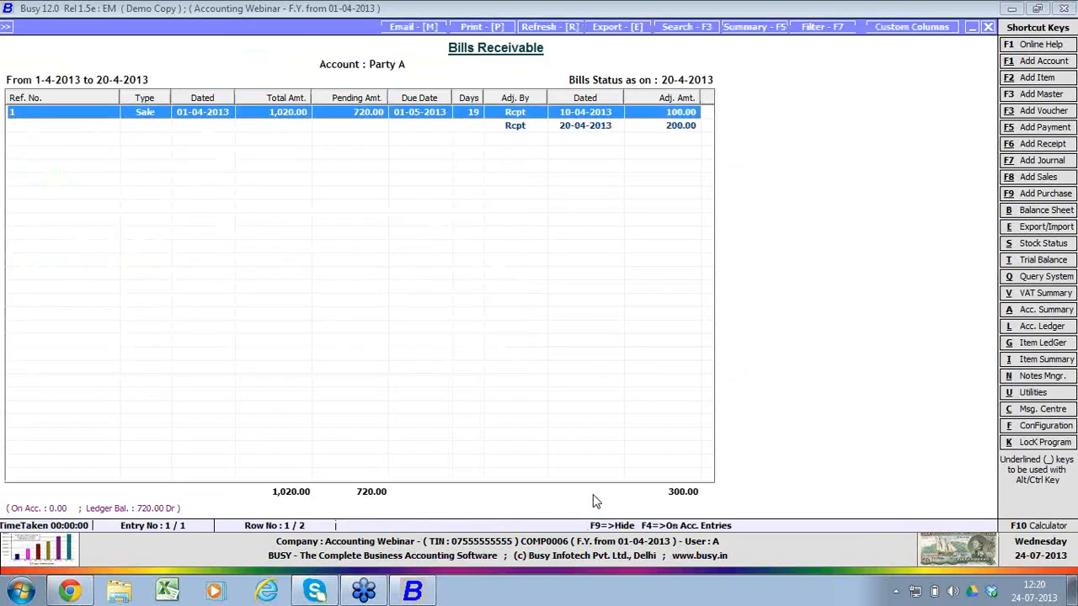
Step: Leave the report, open the Ageing (Receivables) analysis for one account and select Party A
key("Escape")
key("Escape")
key("Down")
key("Return")
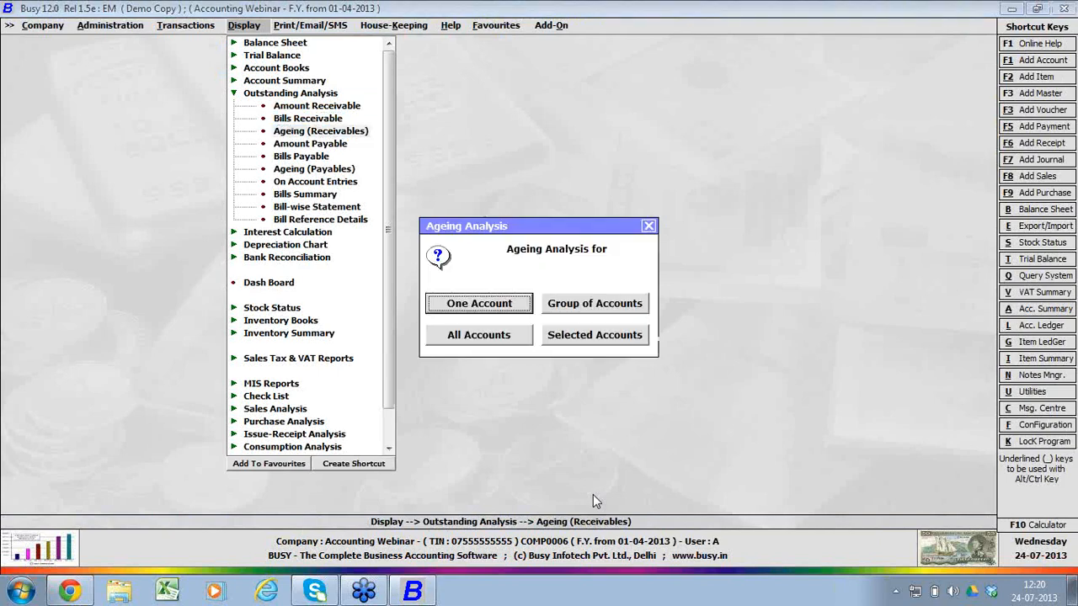
key("Return")
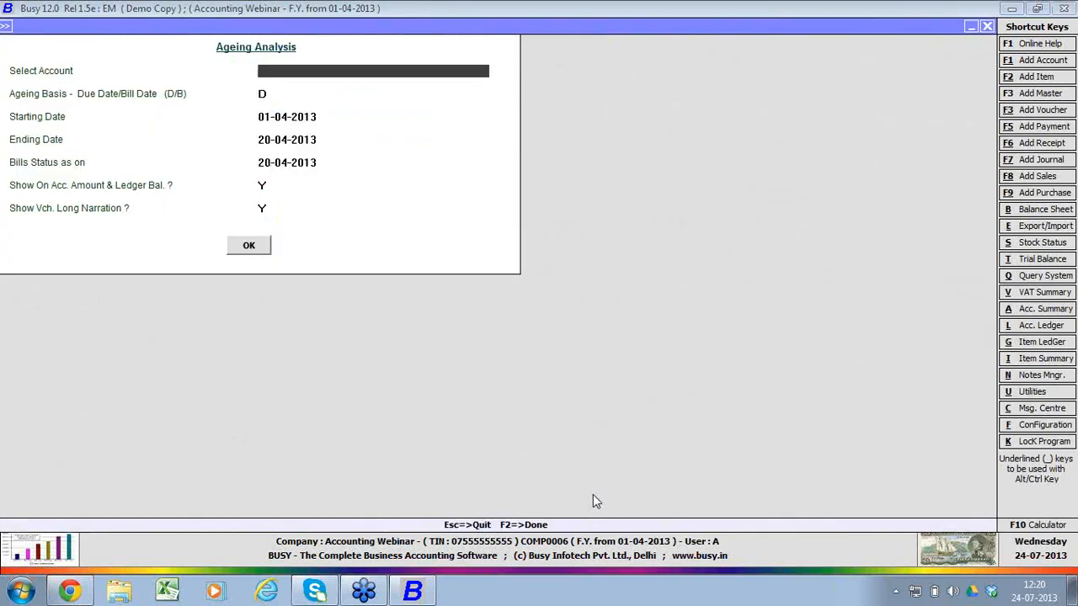
key("Escape")
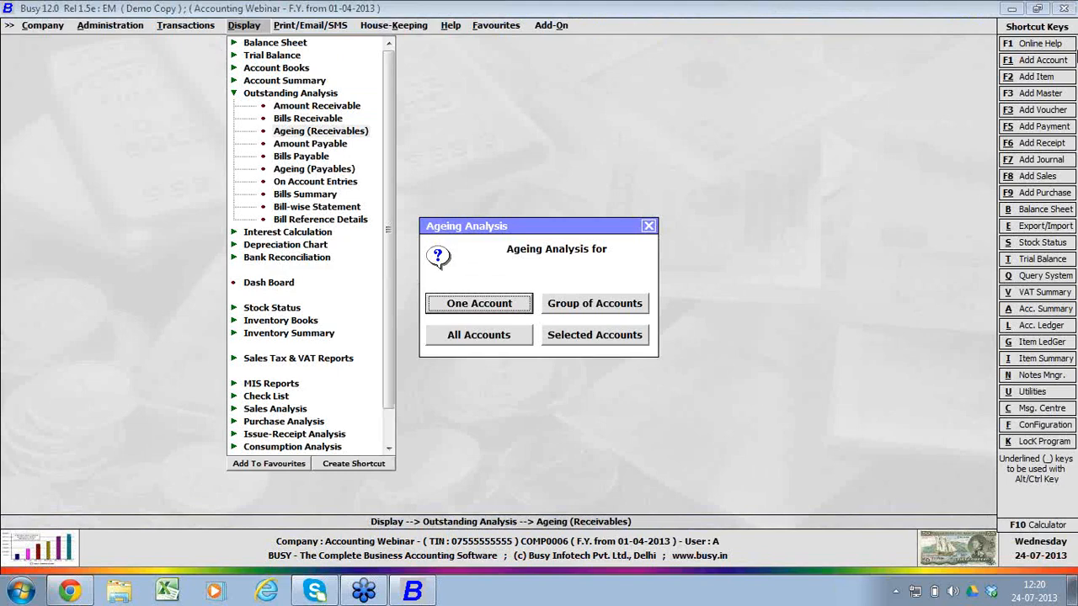
left_click(1066, 38)
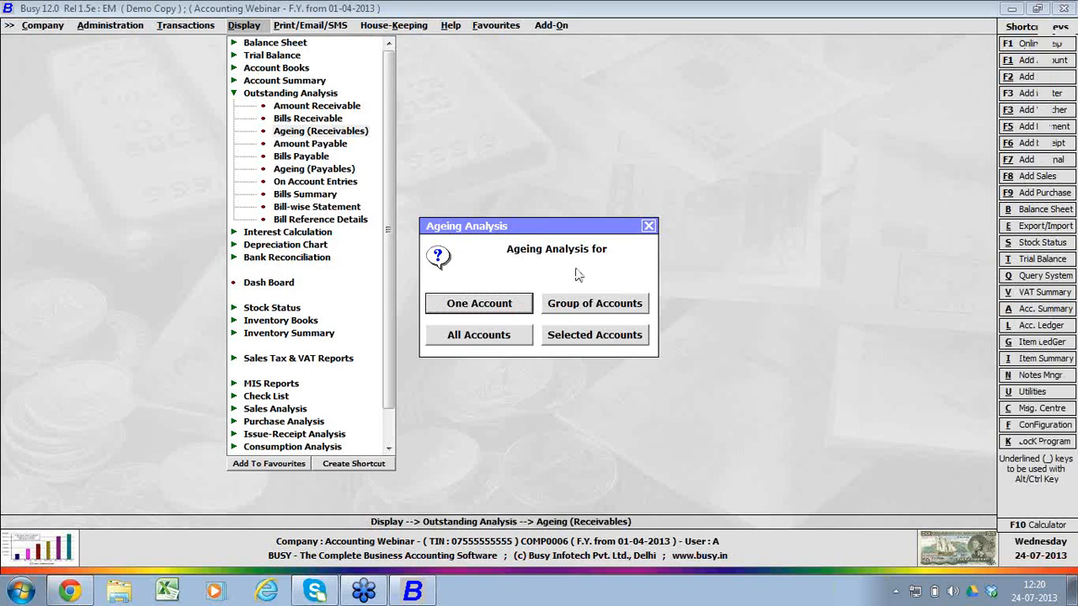
left_click(490, 309)
type("party")
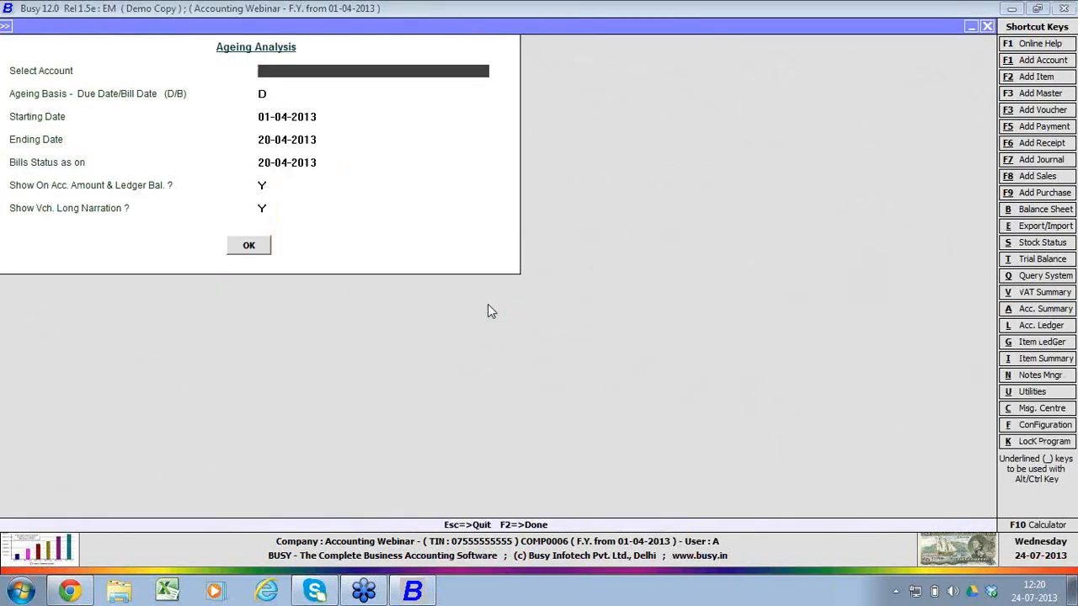
key("Return")
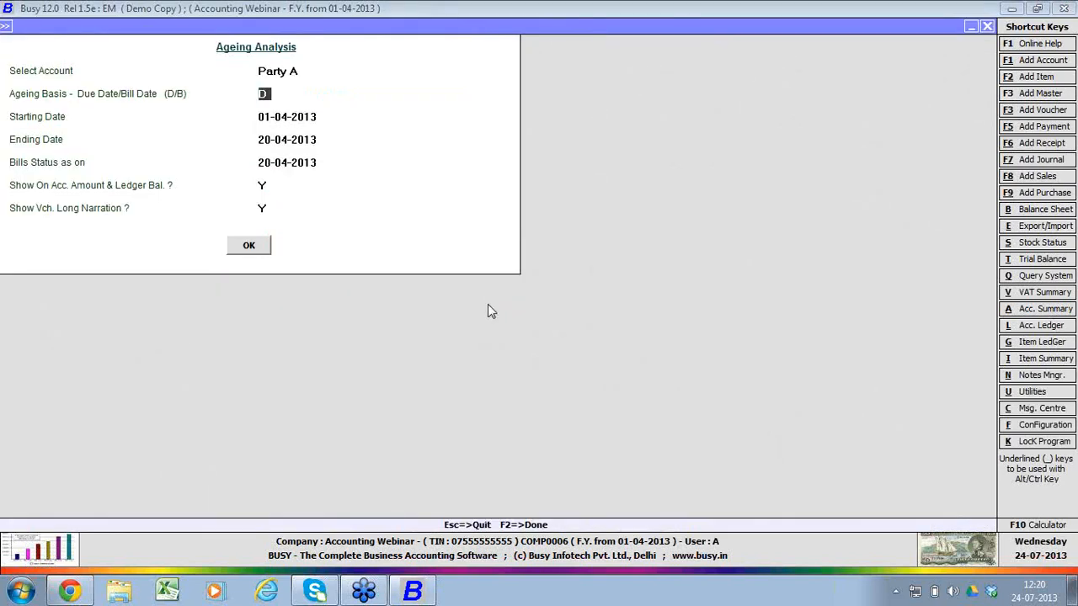
Step: Set the ageing basis to bill date, keep 01-04-2013 to 20-04-2013 and the remaining options, and generate the ageing report
type("b")
key("Return")
key("Return")
key("Return")
key("Return")
key("Return")
key("Return")
key("Return")
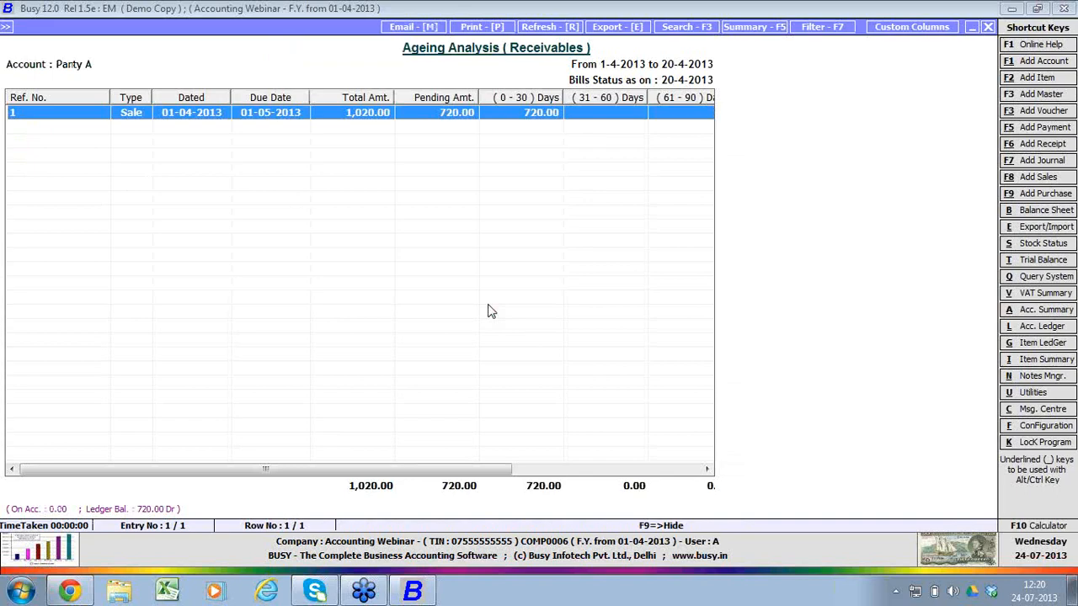
Step: Examine the ageing report's day-slab columns through to the last one, and close the report
key("Right")
key("Right")
key("Right")
key("Right")
key("Right")
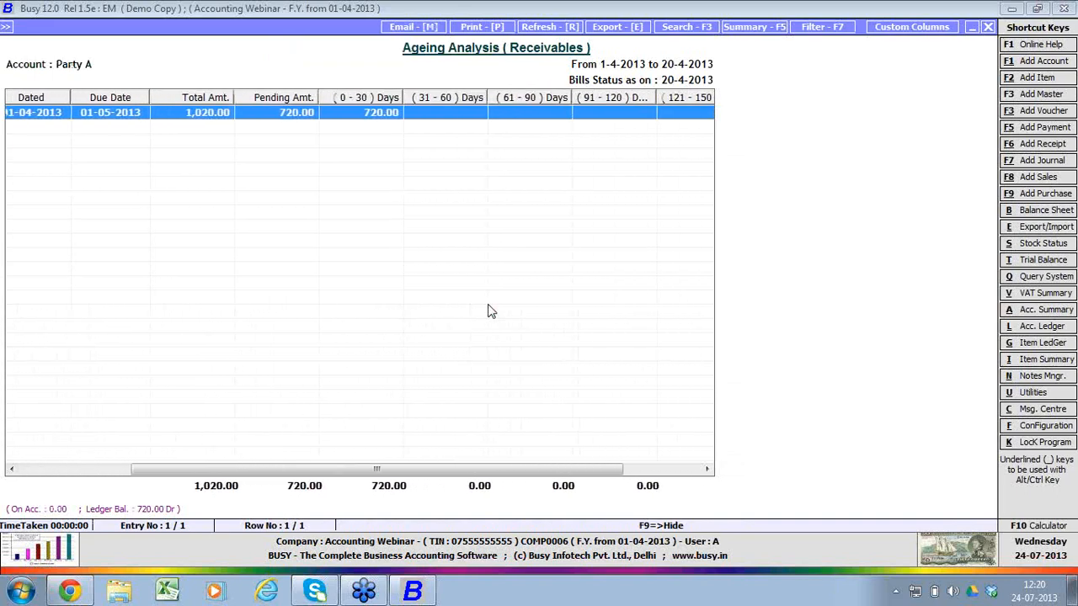
key("Right")
key("Right")
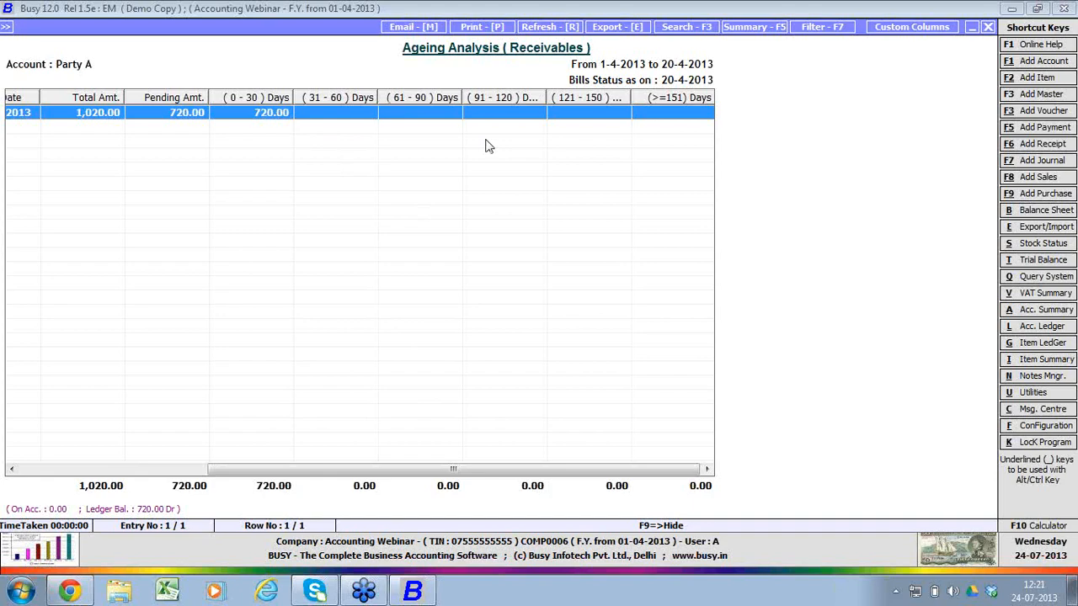
key("Escape")
key("Escape")
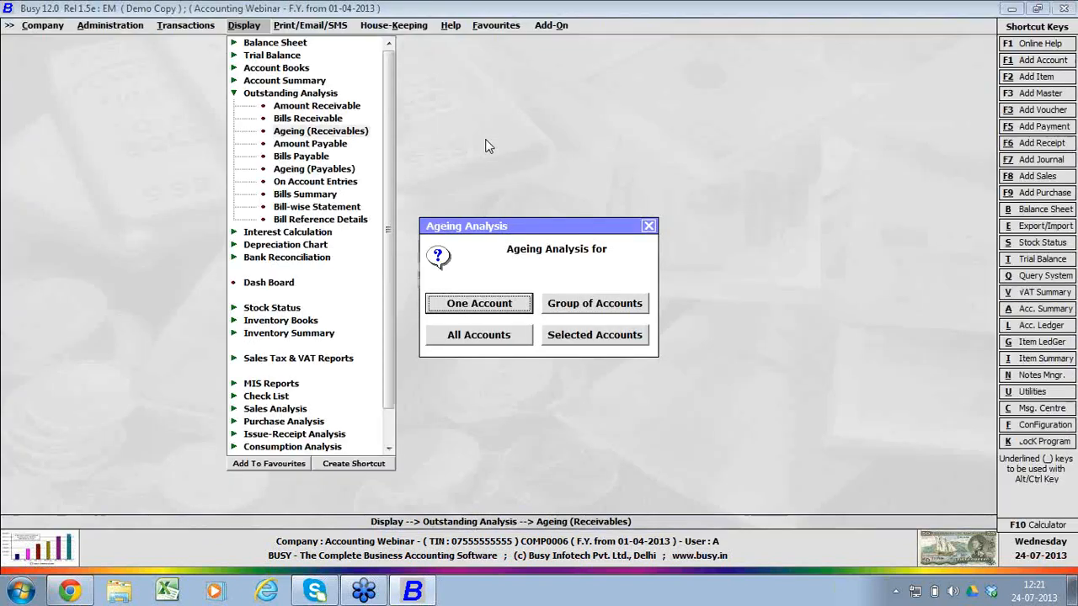
Step: Open the Ageing Analysis Time Slabs configuration, review the number of slabs and their day ranges, and leave without changes
key("Escape")
key("Left")
key("Left")
key("Down")
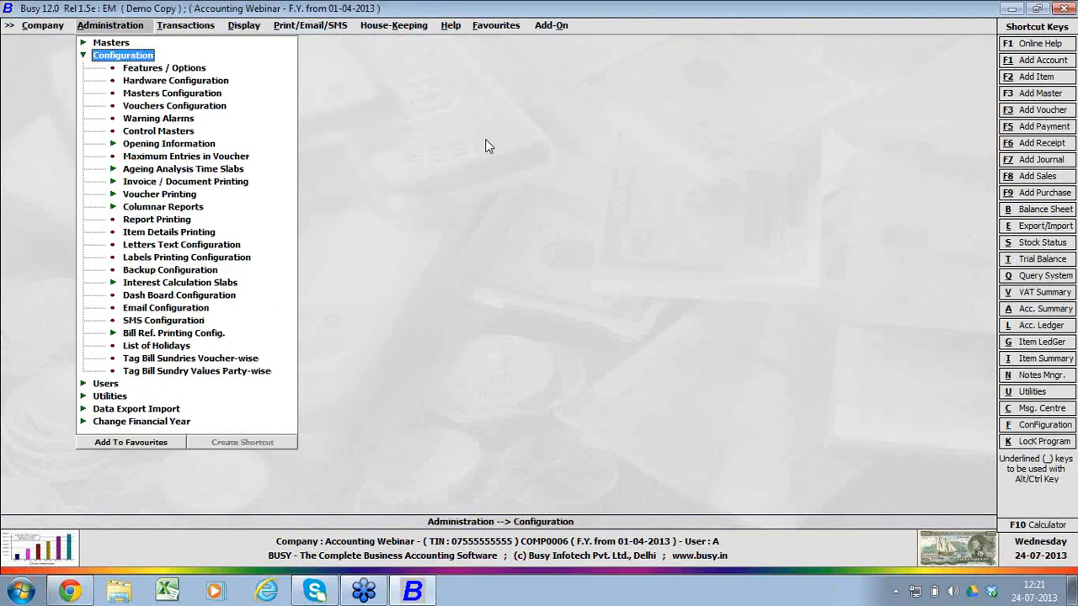
key("Down")
key("Down")
key("Down")
key("Down")
key("Down")
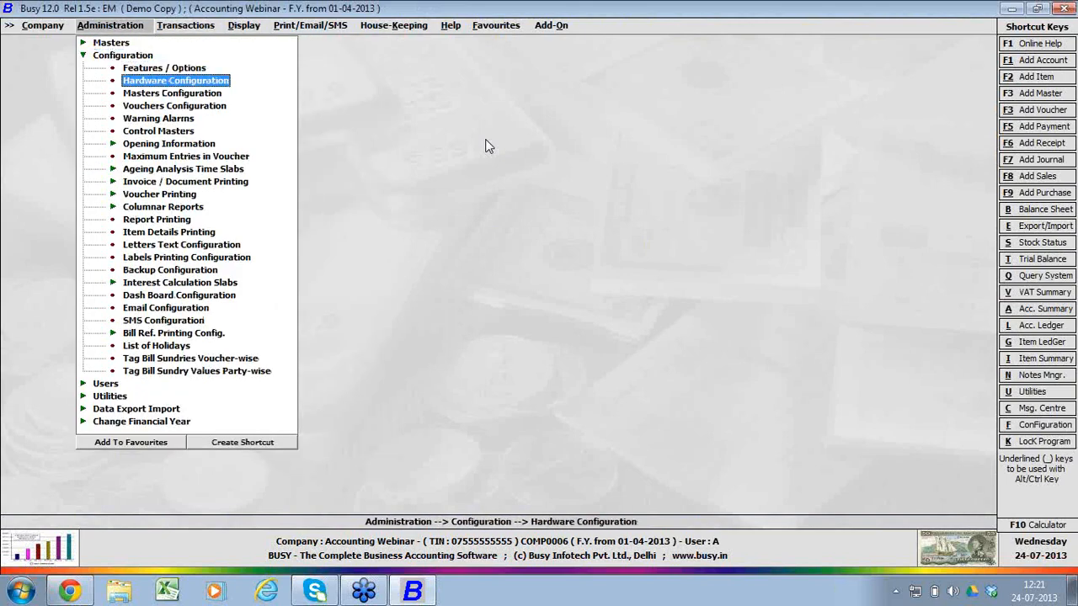
key("Down")
key("Down")
key("Down")
key("Down")
key("Return")
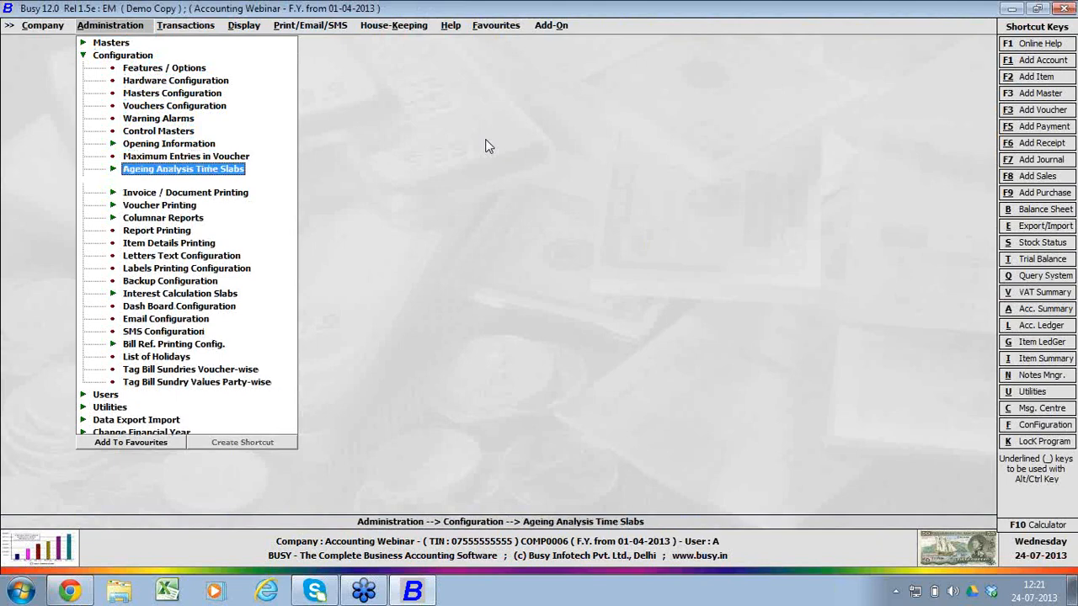
key("Down")
key("Return")
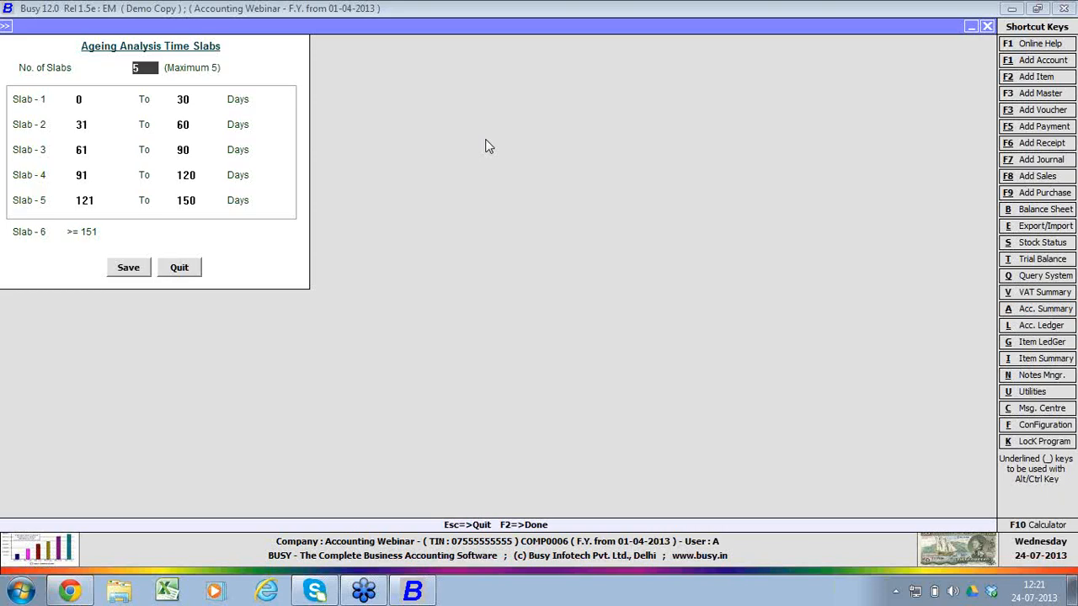
key("Escape")
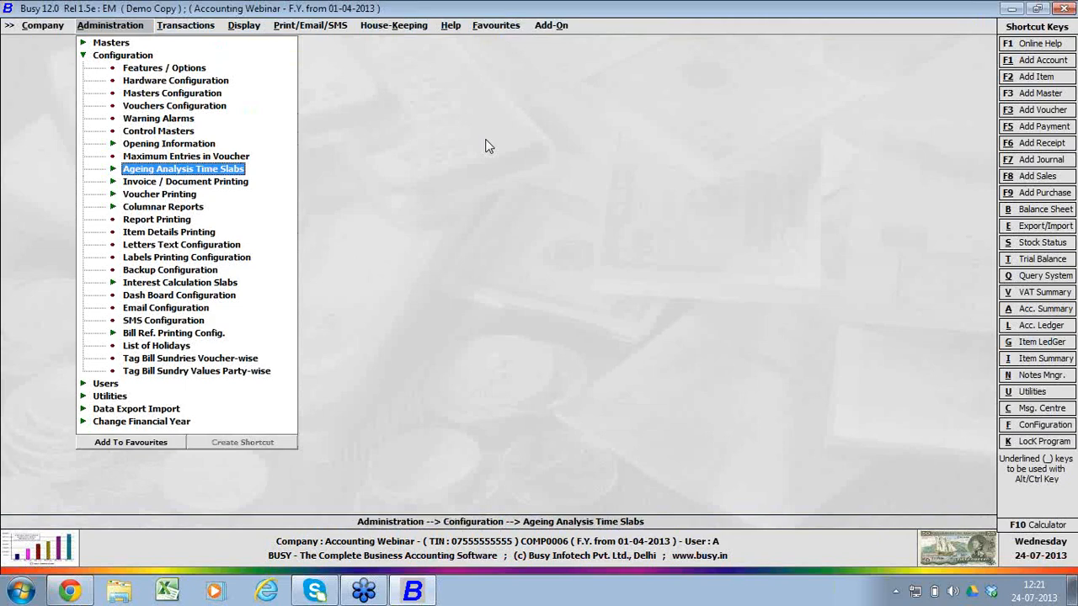
key("Escape")
key("Right")
key("Right")
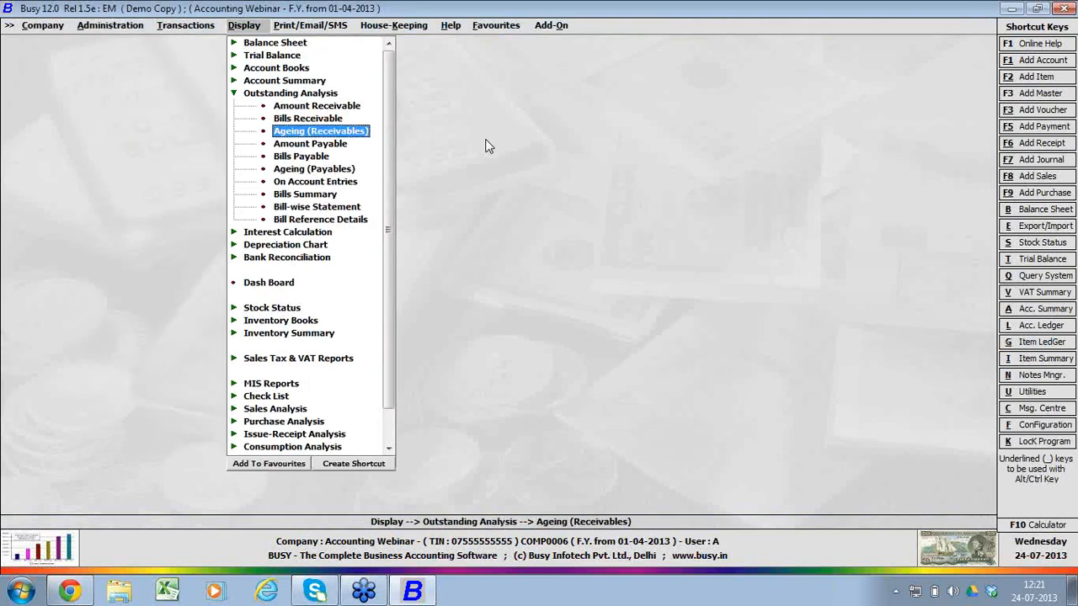
key("Down")
key("Down")
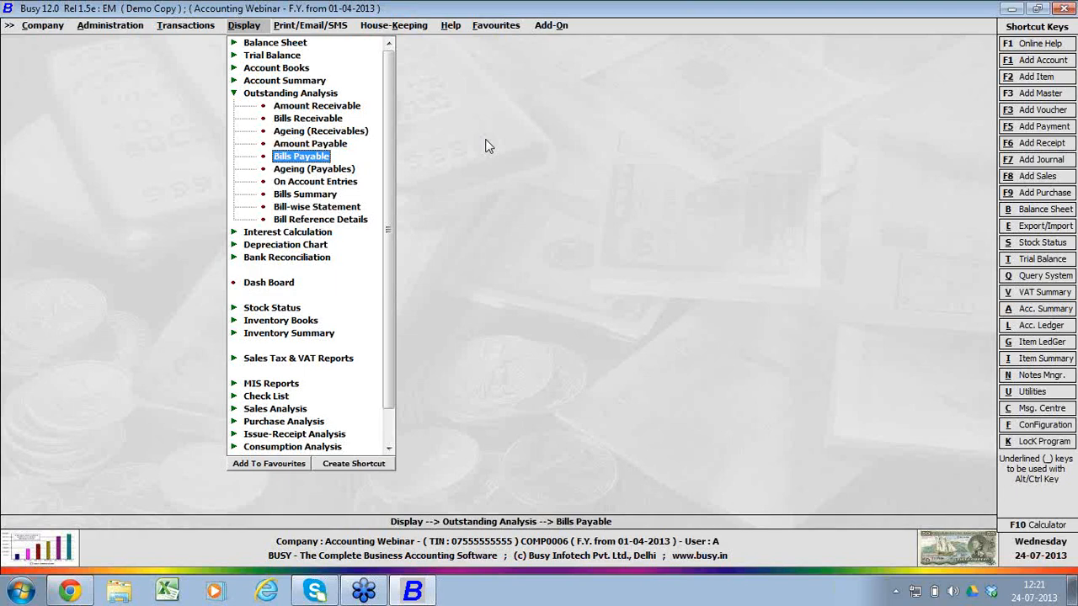
Step: Open the Accounts section of Features / Options, review the bill-by-bill configuration options and close them unchanged
key("Left")
key("Left")
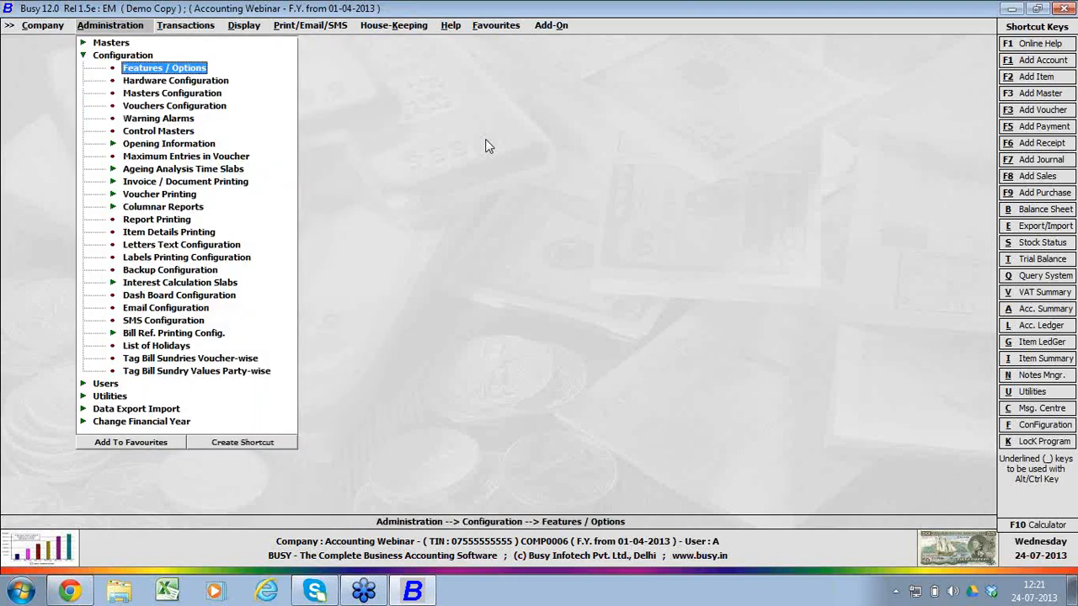
key("Return")
key("Down")
key("Down")
key("Return")
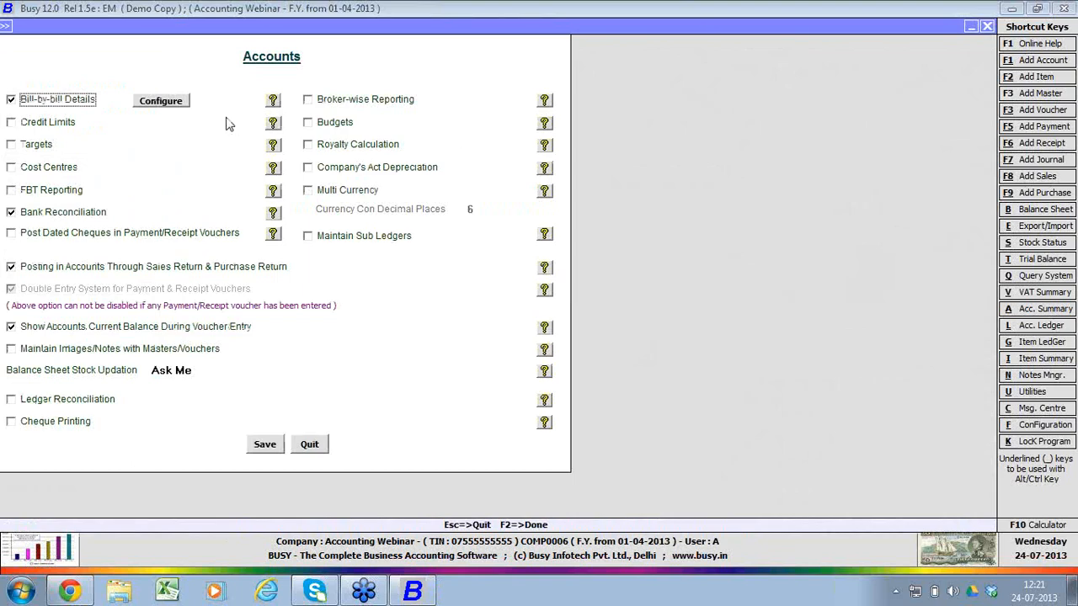
left_click(185, 112)
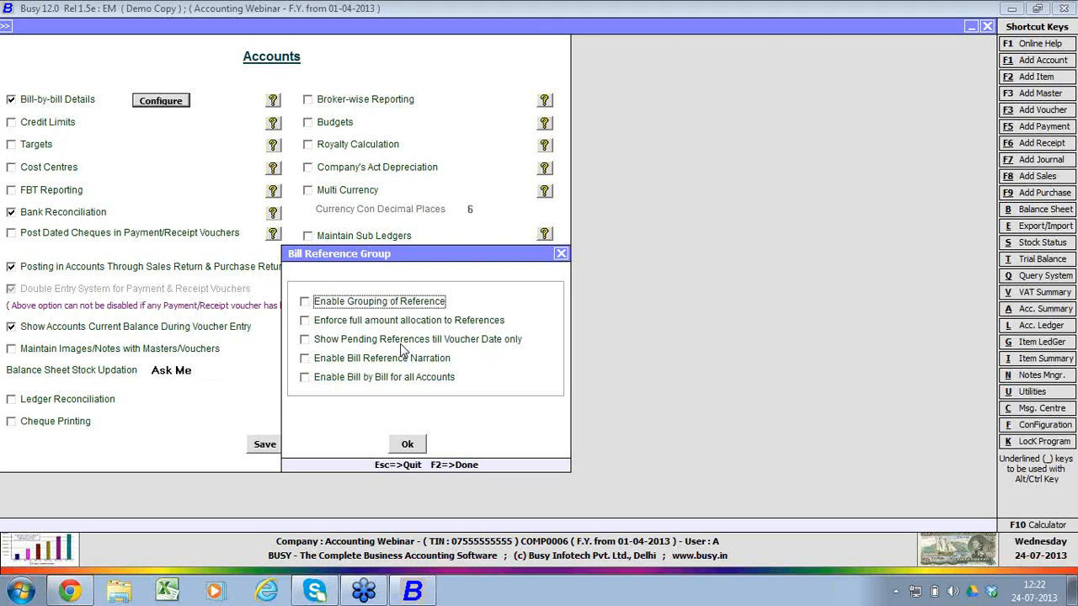
left_click(560, 254)
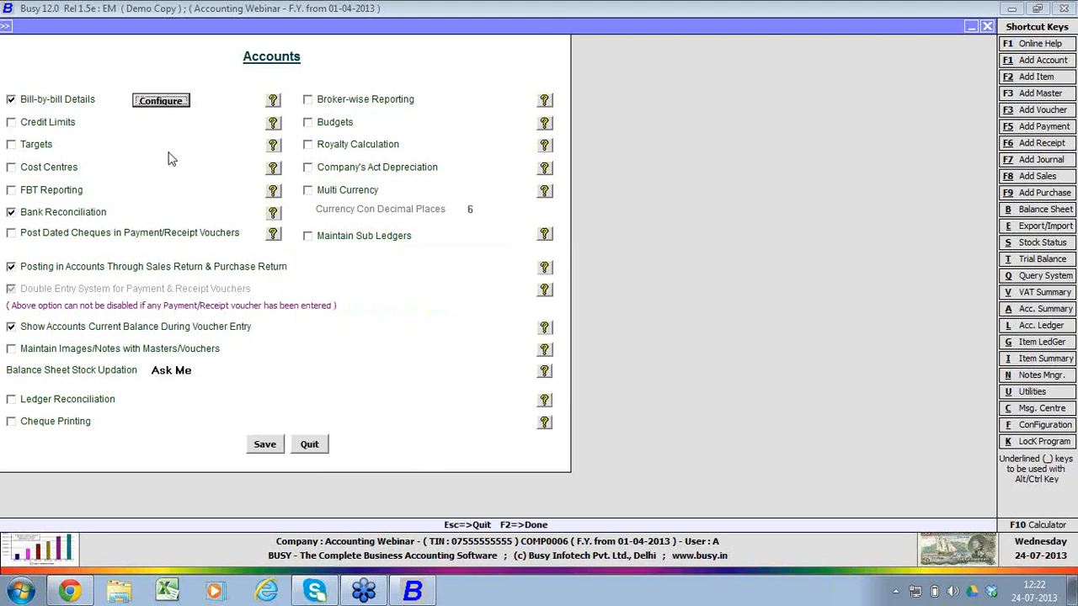
Step: Disable Bill-by-bill Details, enable Credit Limits, save the Accounts options and leave Features / Options
left_click(65, 100)
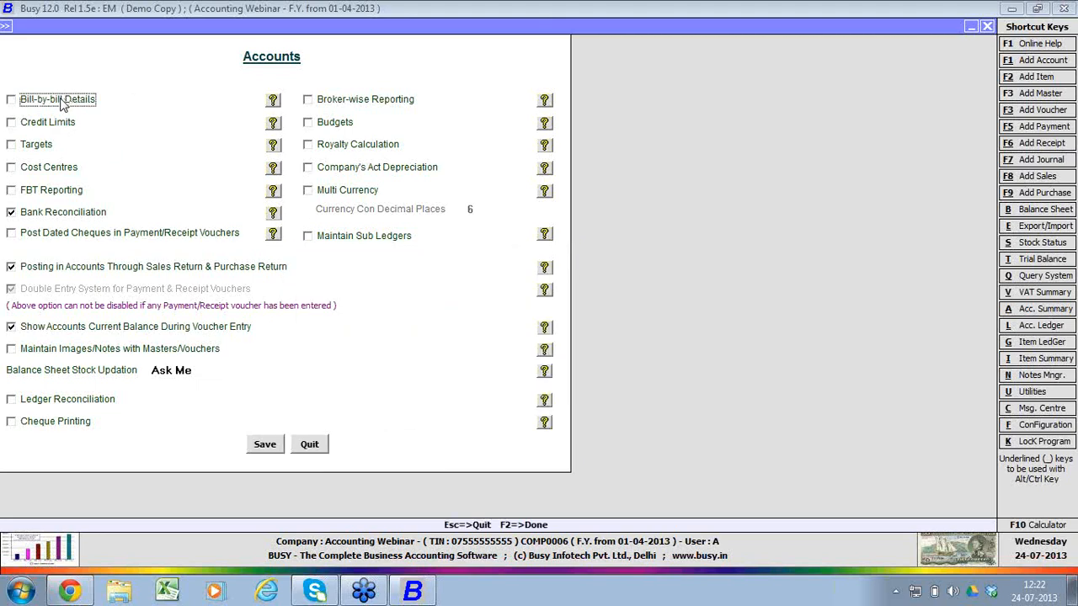
left_click(59, 127)
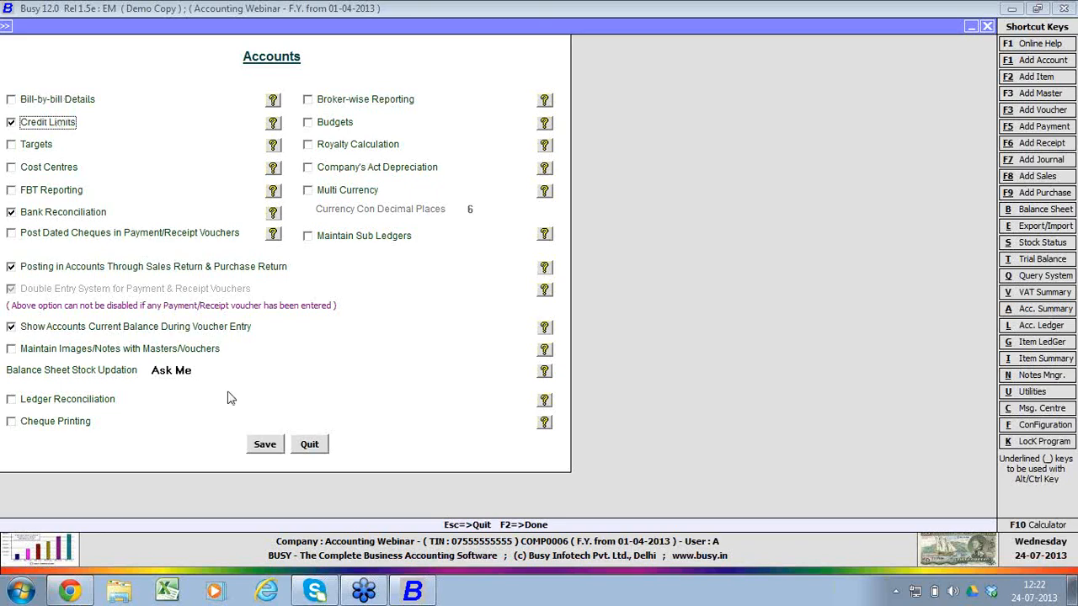
left_click(261, 444)
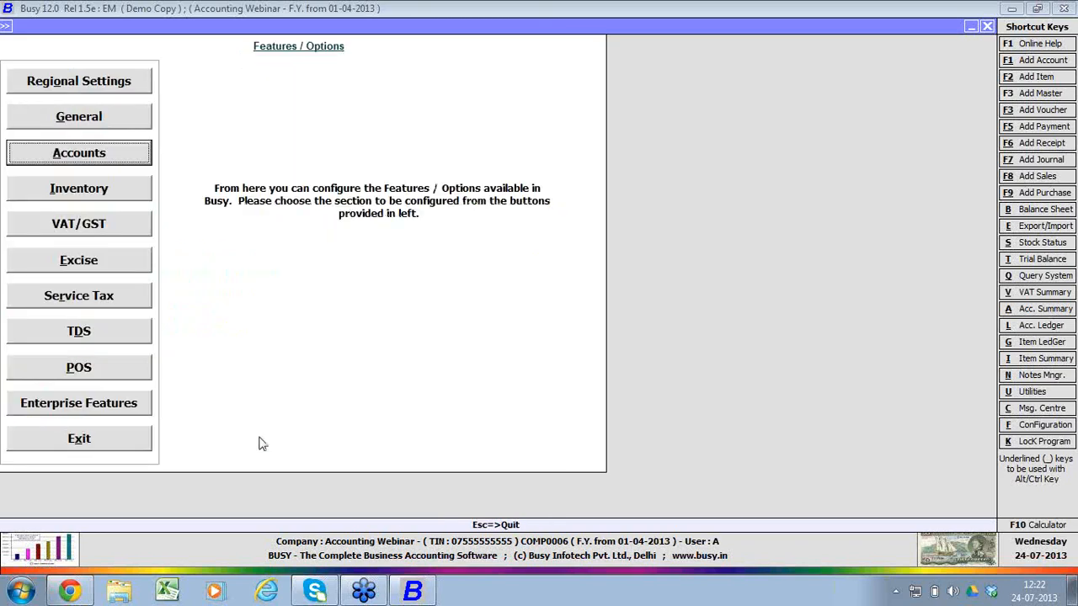
key("Escape")
key("Escape")
Step: Open the Party A account master for modification
key("Up")
key("Return")
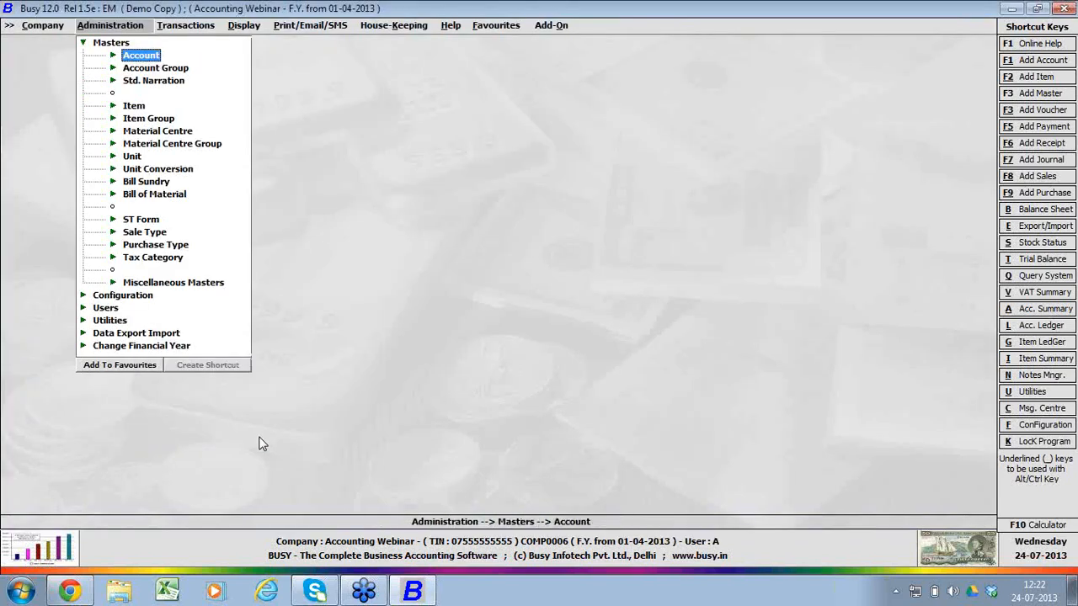
key("Return")
key("Down")
key("Return")
type("party a")
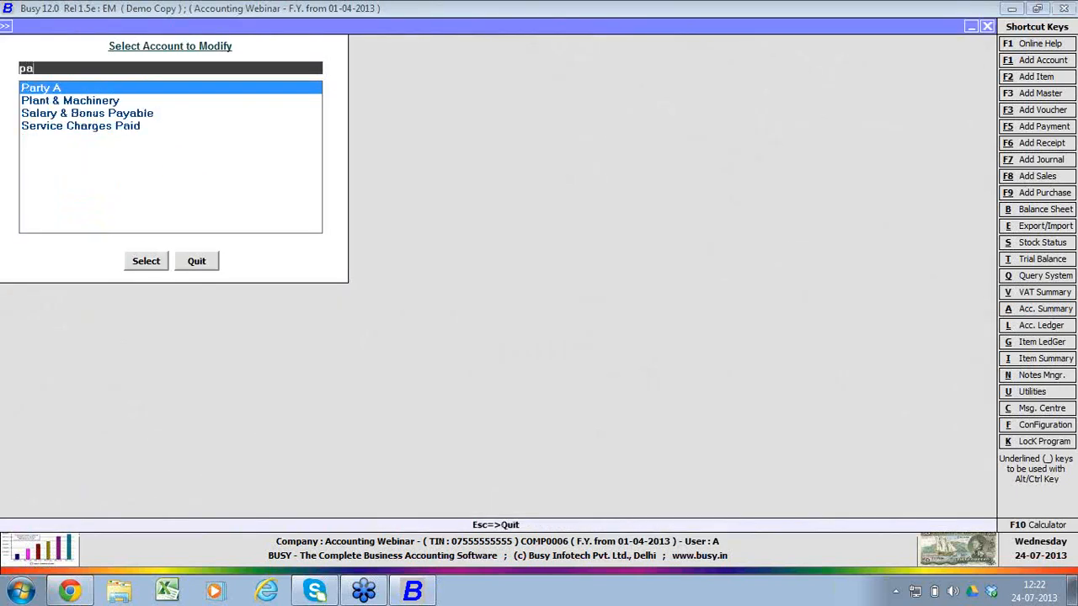
key("Return")
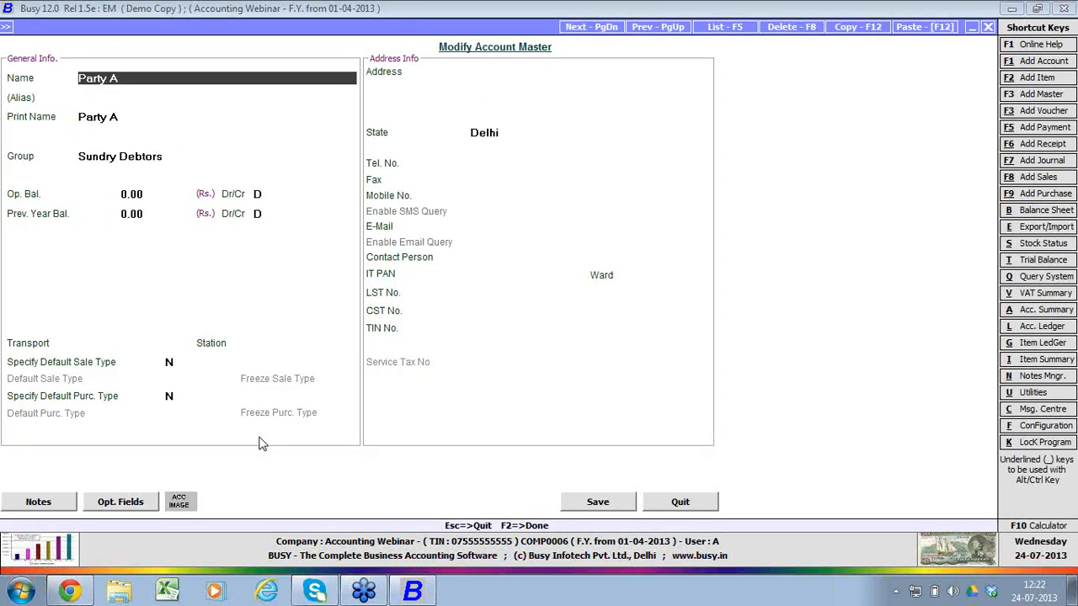
Step: Enable a credit limit for Party A with a maximum credit allowed of 10,000, save the account master and leave it
key("F2")
key("n")
key("Return")
key("Return")
key("Return")
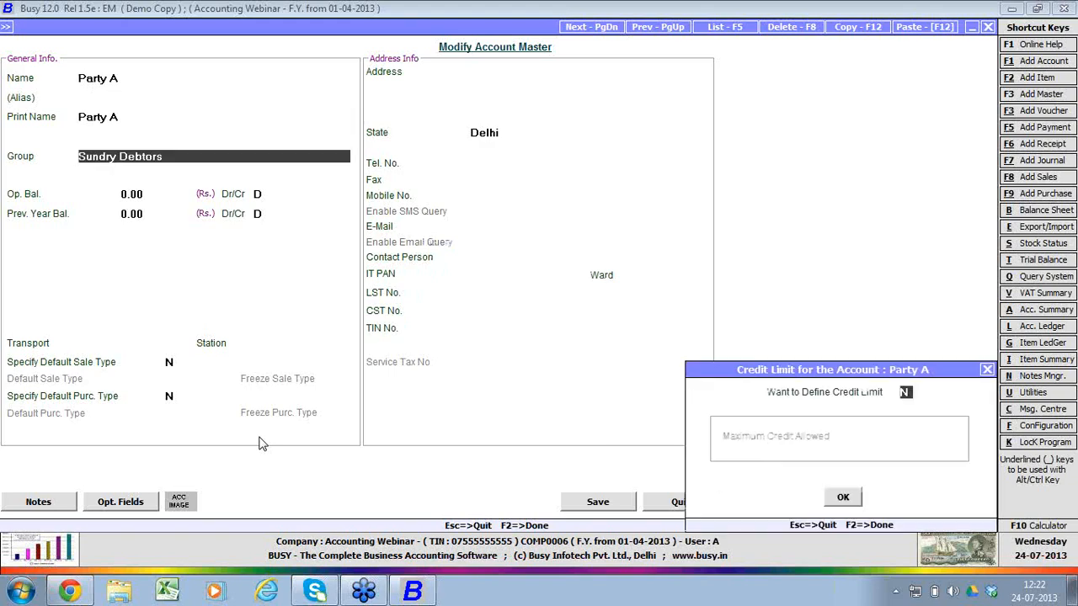
key("y")
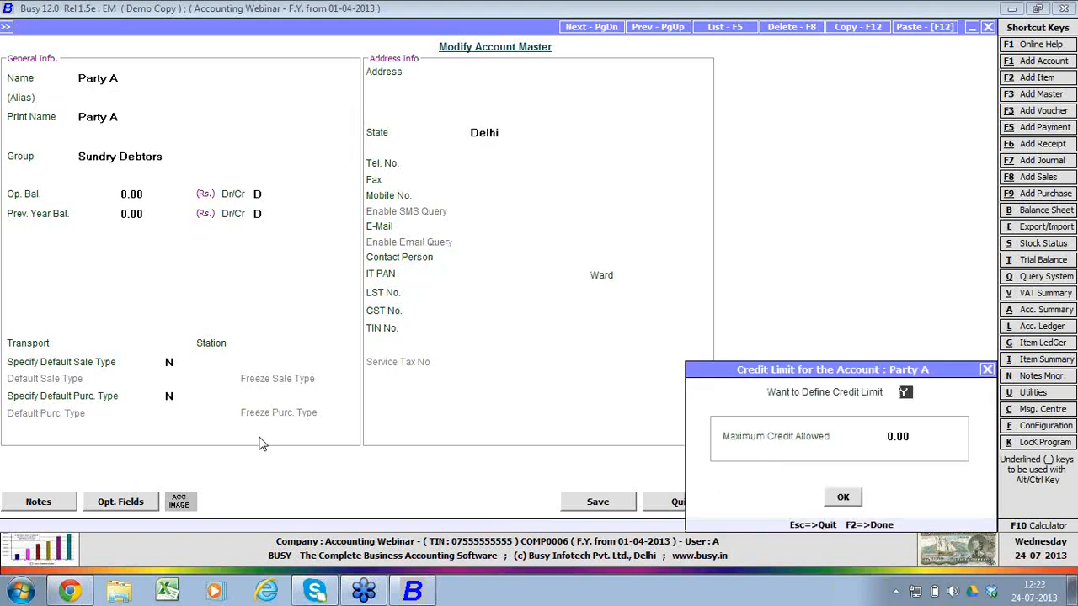
key("Return")
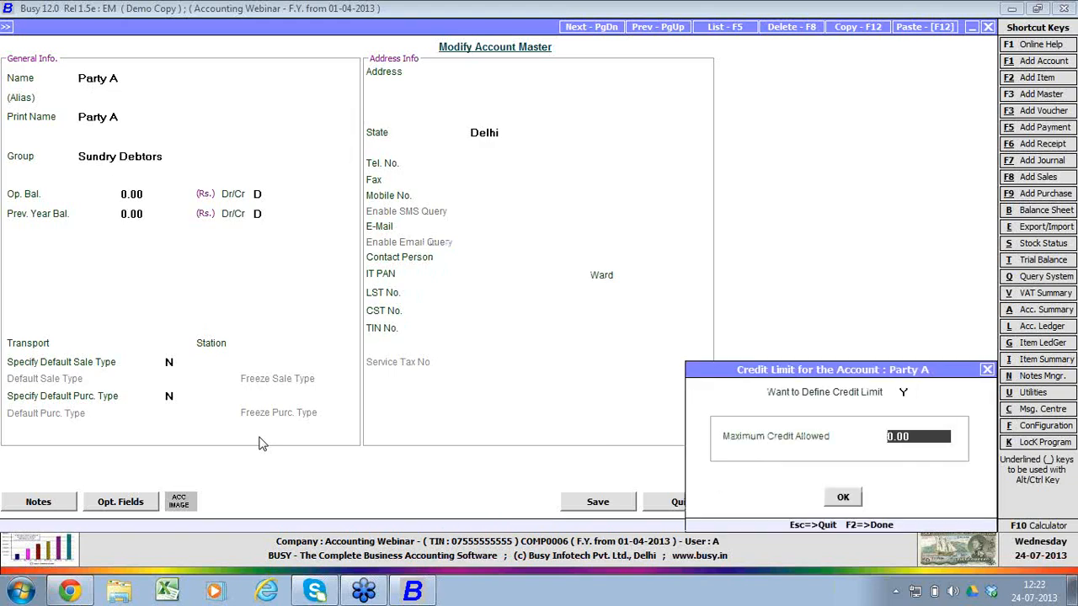
type("10000")
key("Return")
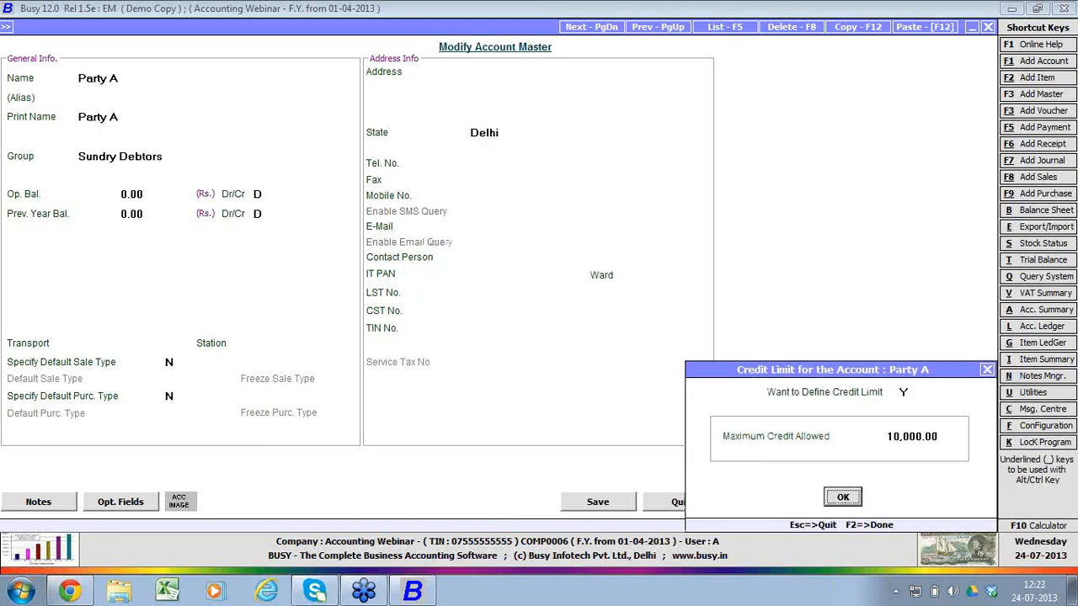
key("Return")
key("F2")
key("Return")
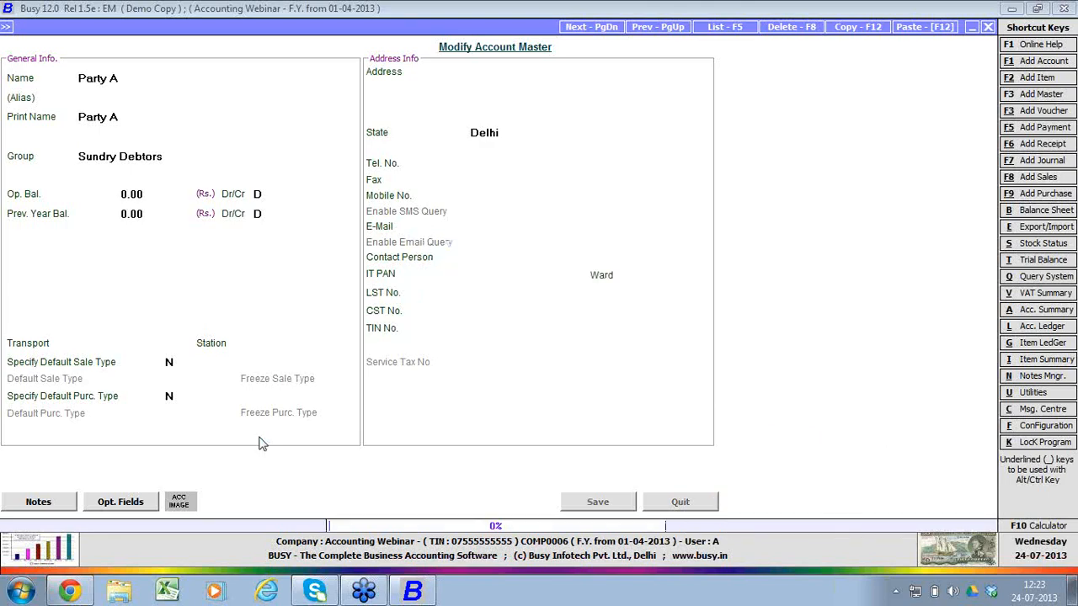
key("Escape")
Step: Start a new sales voucher and select Party A as the party
key("Right")
key("Return")
key("Return")
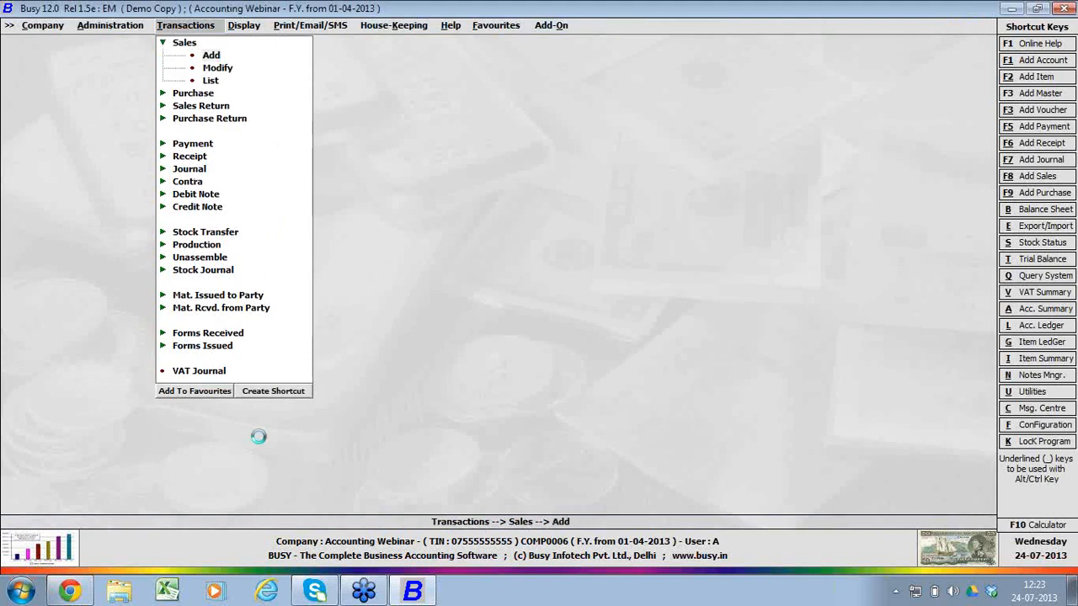
key("Return")
key("Down")
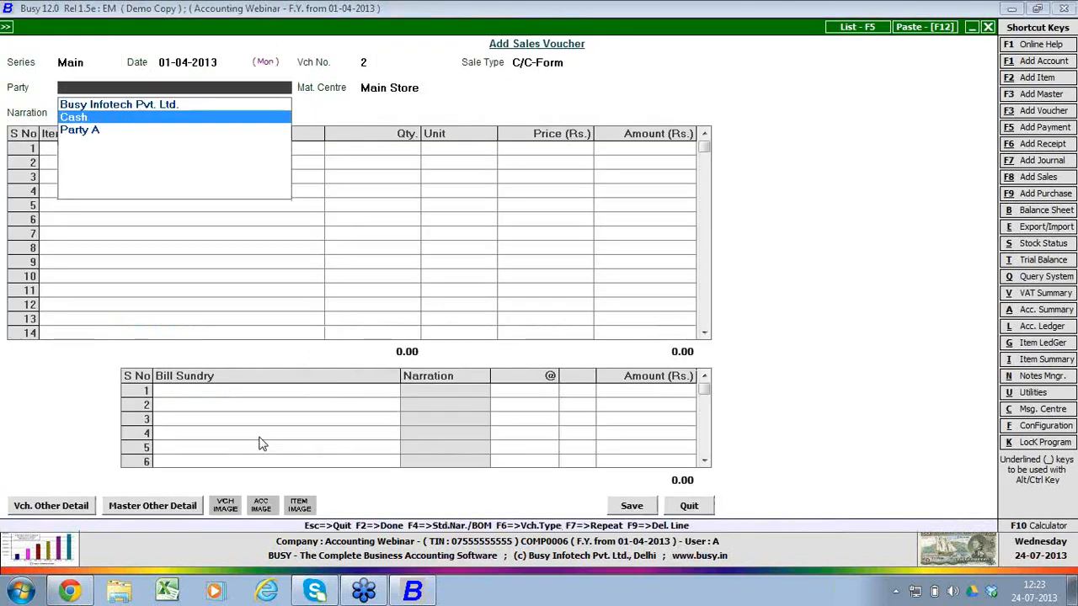
key("Down")
key("Return")
Step: Keep Main Store, leave the narration and transport details blank, and pick Item A on the first item line
key("Return")
key("Return")
key("Return")
key("Return")
key("Return")
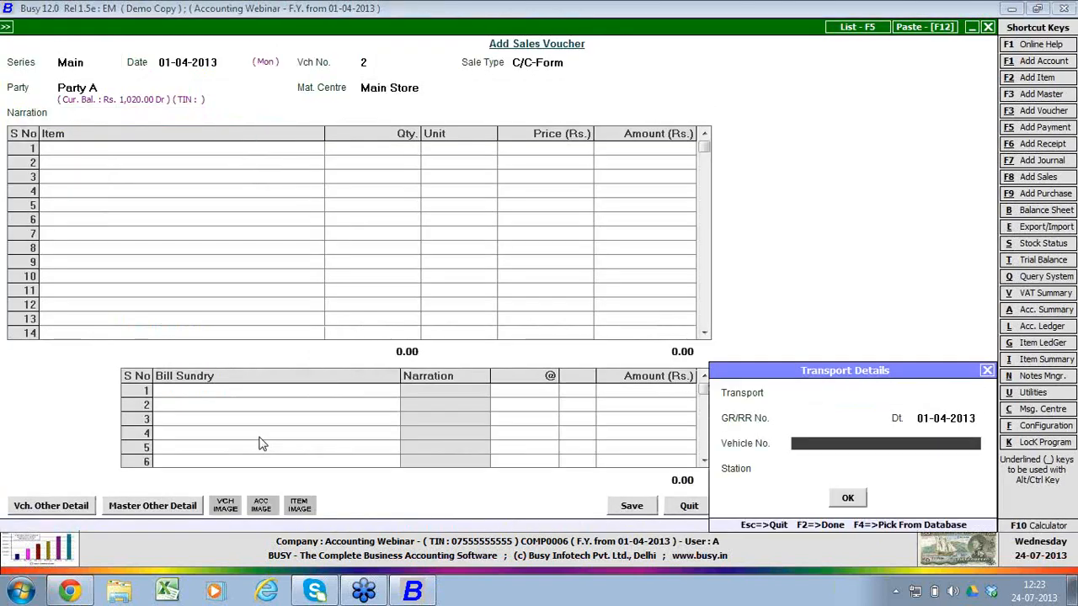
key("Return")
key("Return")
key("Return")
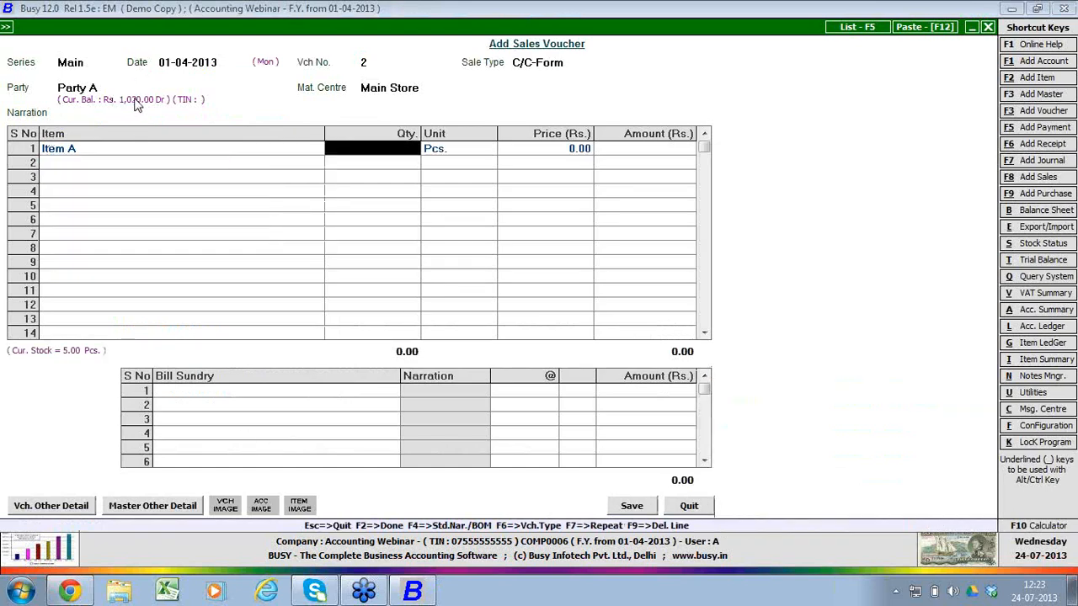
type("8,0")
type("00")
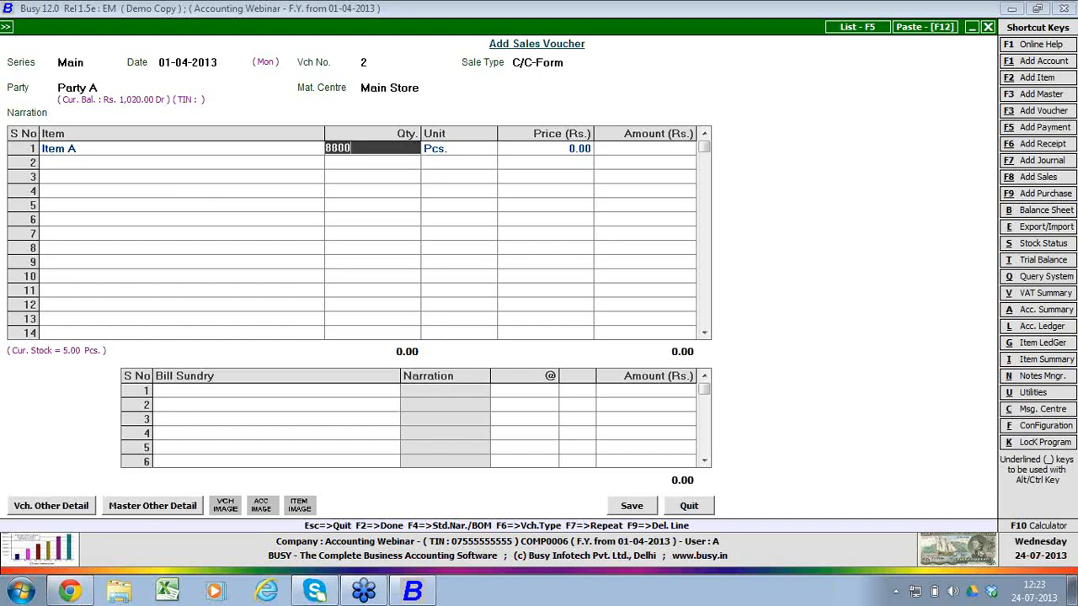
key("Return")
key("shift+Tab")
Step: Set Item A's quantity to 1 Pcs. and its price to Rs. 8,000
type("1")
key("Return")
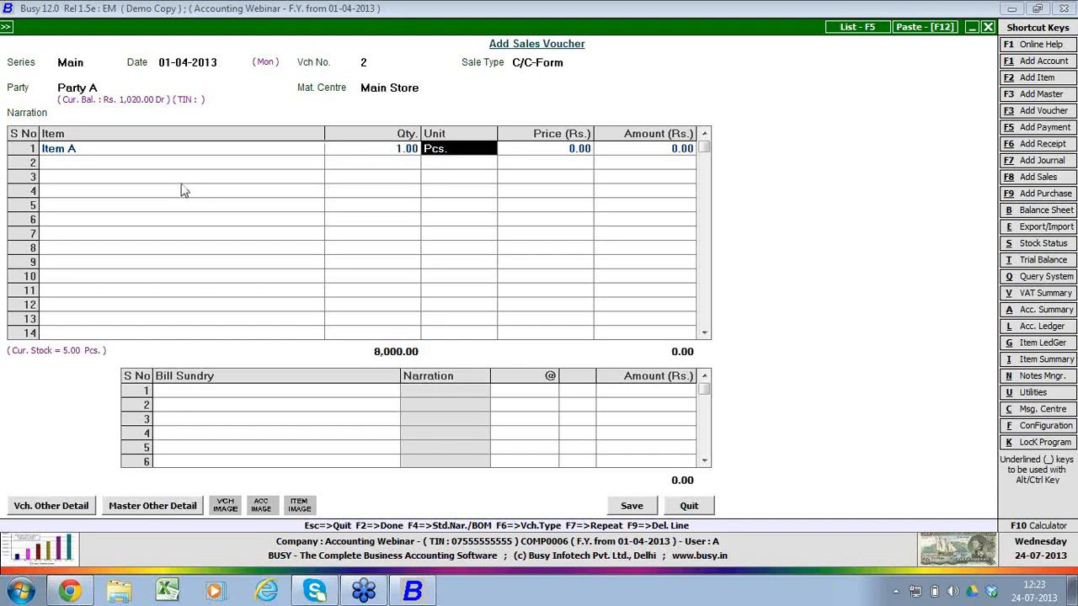
key("Return")
type("8000")
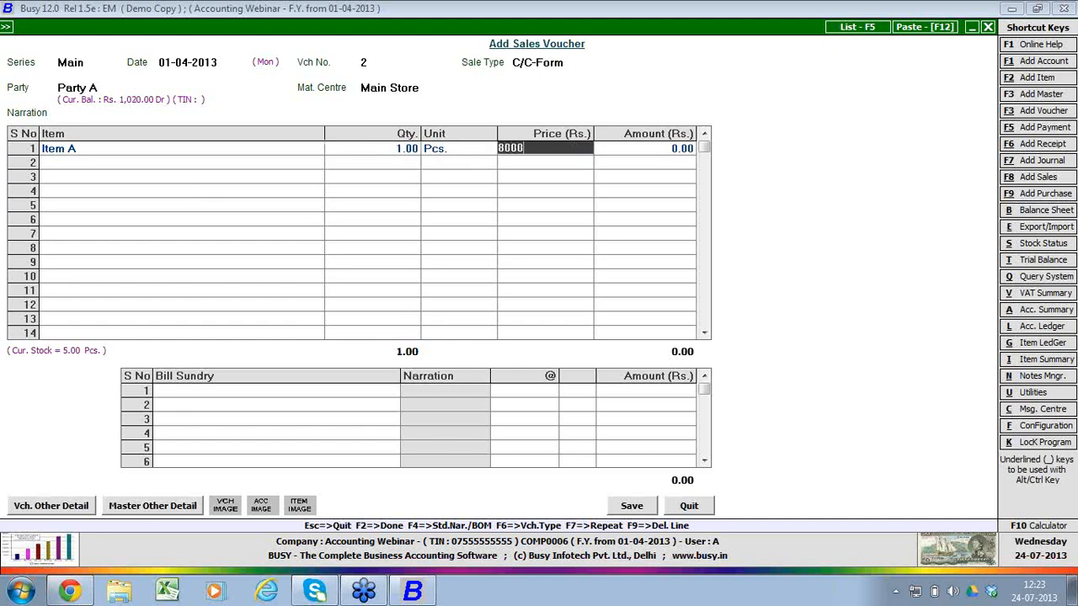
key("Return")
Step: Add Central Sales Tax at 2% as the bill sundry and save the sales voucher without printing the invoice
key("F2")
type("Central Sales Tax")
key("Return")
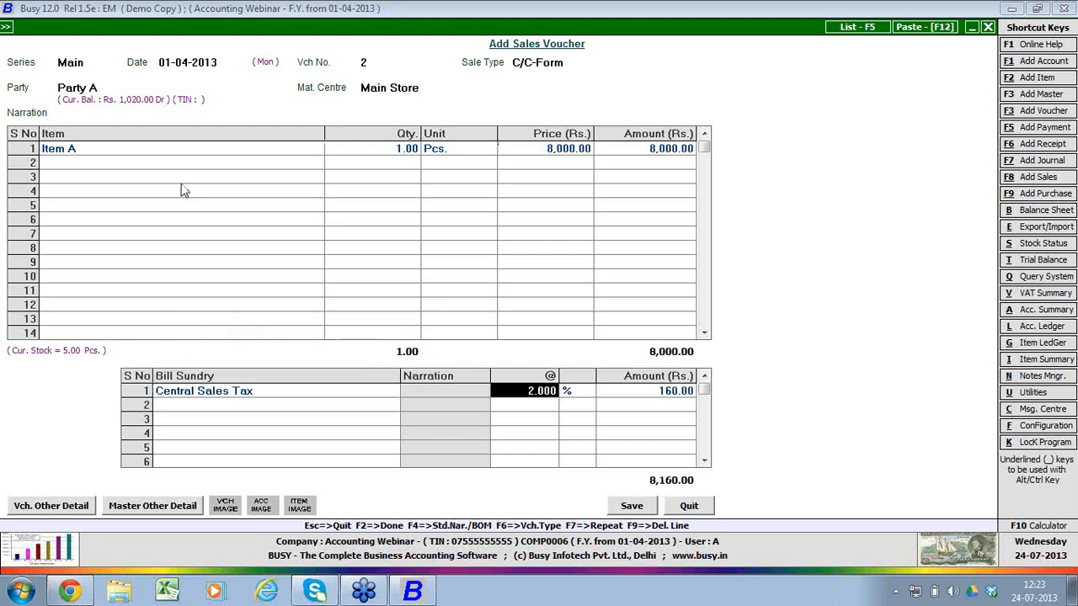
key("F2")
key("F2")
key("F2")
key("Escape")
key("F2")
key("F2")
key("F2")
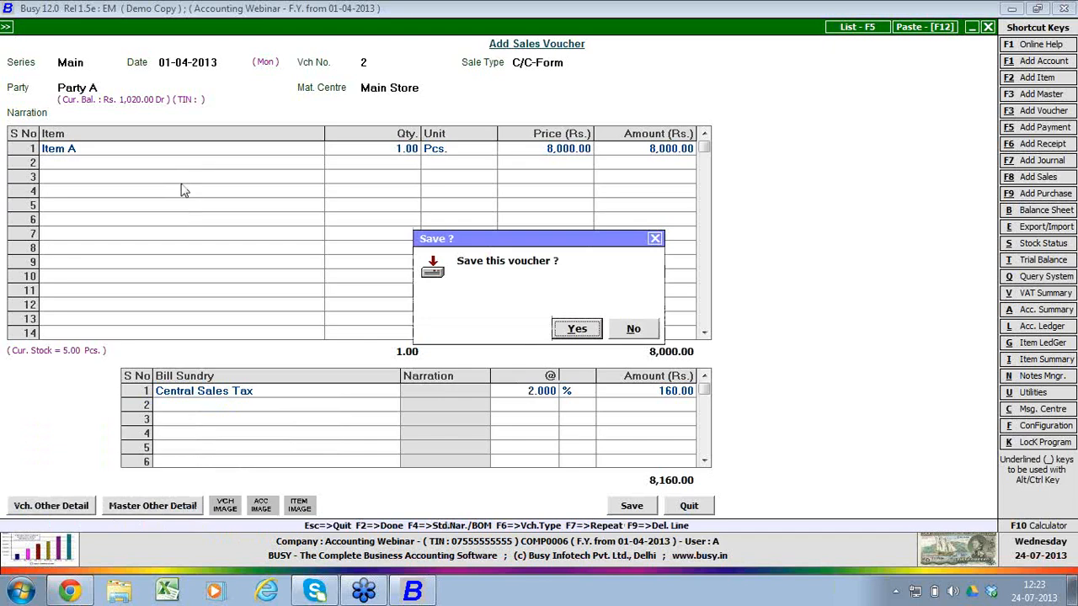
key("Return")
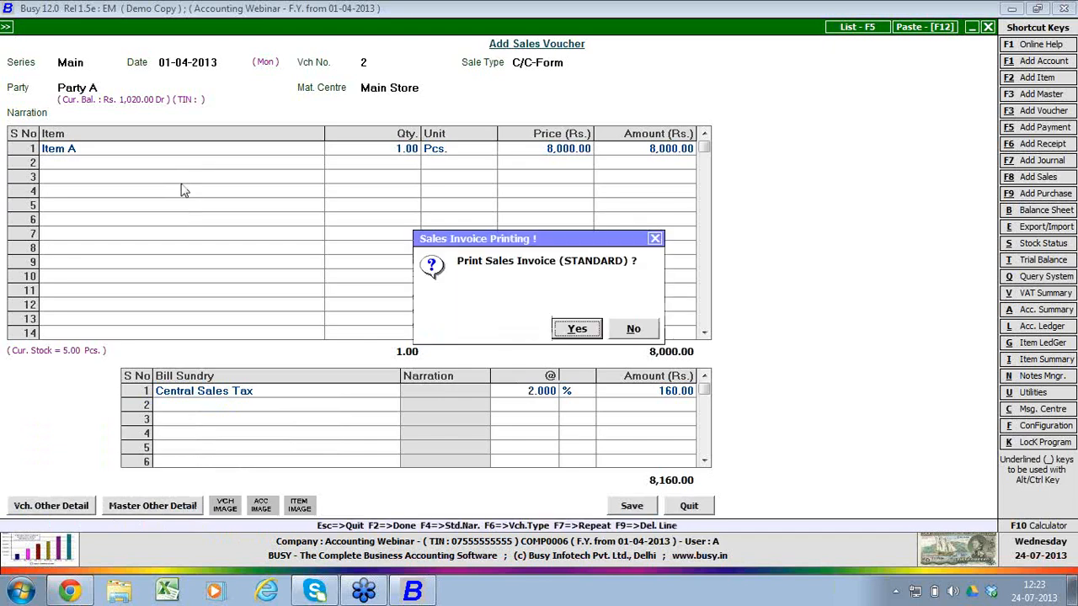
key("n")
Step: Select Party A in the next sales voucher, keeping the Main series, date 01-04-2013 and C/C-Form sale type
key("Return")
key("Return")
key("Return")
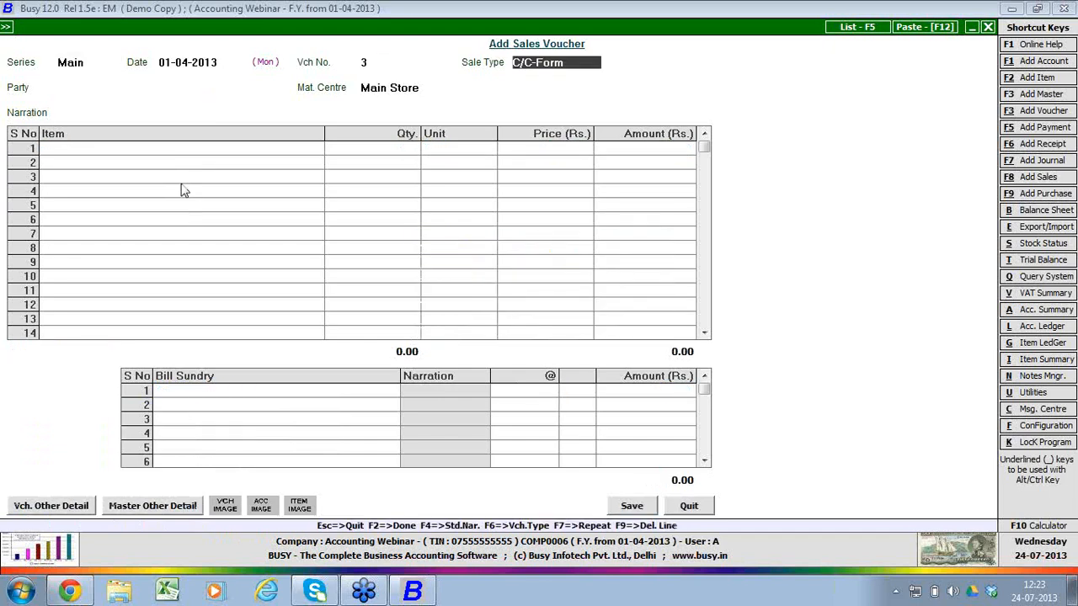
key("Return")
key("Down")
key("Down")
key("Return")
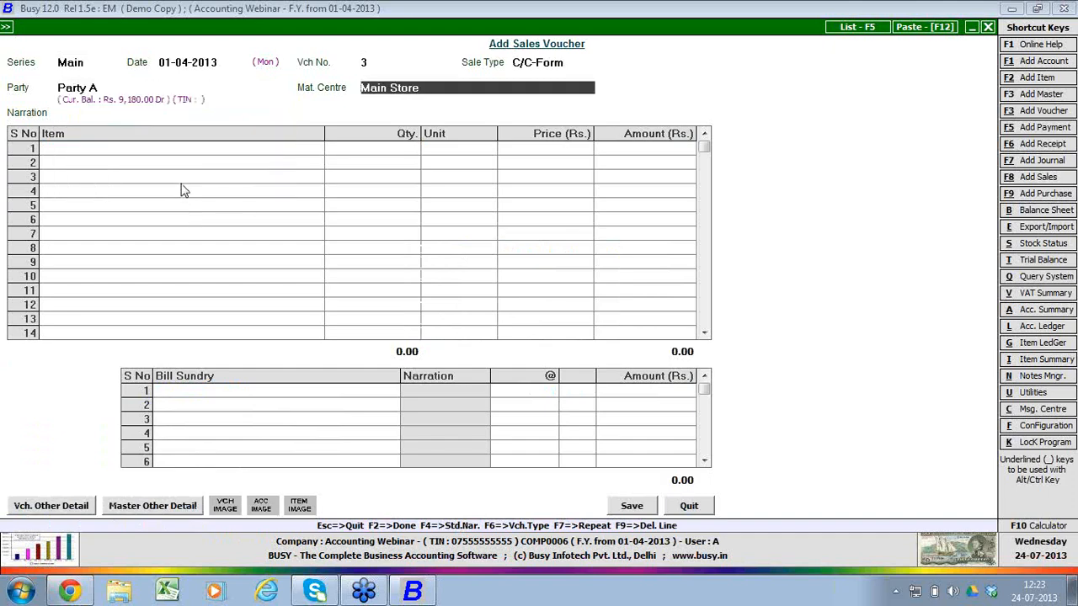
Step: Leave the transport details blank and enter Item A with quantity 1 at a price of Rs. 2,000
key("Return")
key("Return")
key("Return")
key("Return")
key("Return")
key("Return")
key("Return")
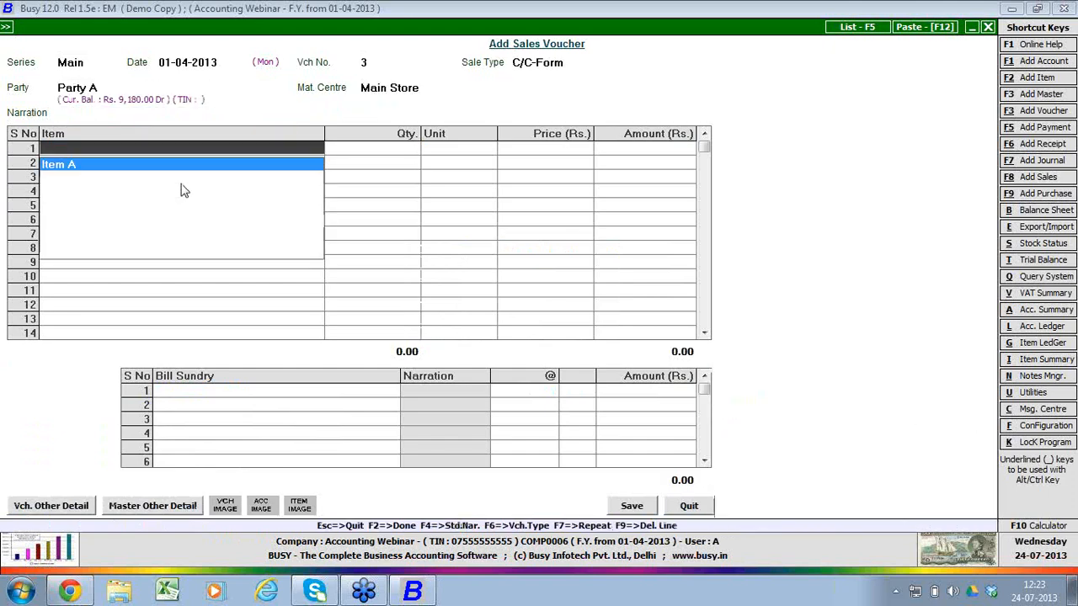
key("Return")
type("1")
key("Return")
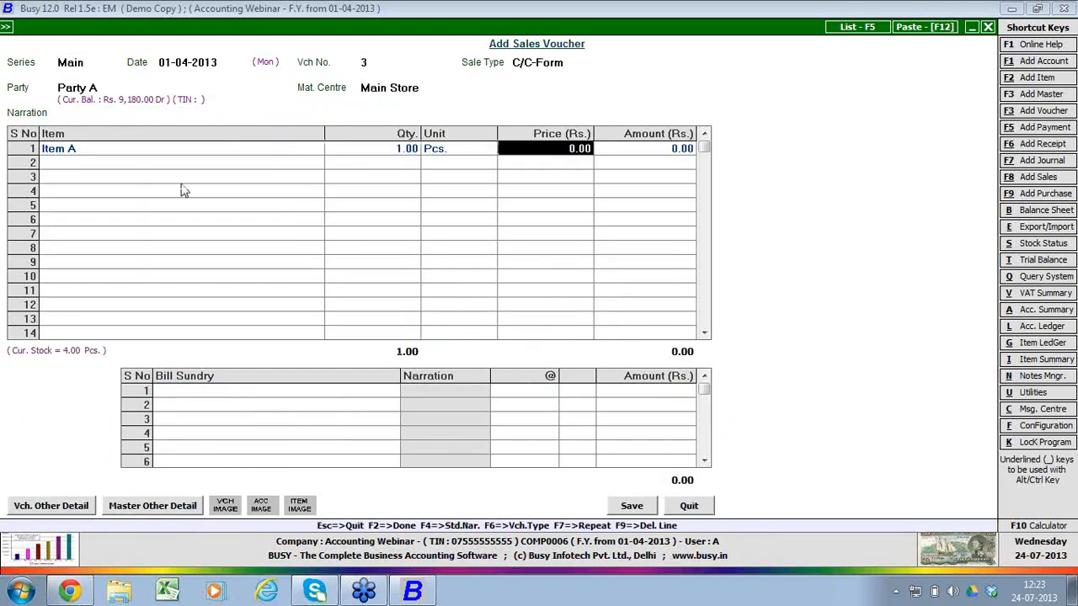
type("2000")
key("Return")
Step: Allow Party A to exceed its credit limit, save the sales voucher without printing and leave voucher entry
key("Return")
key("Return")
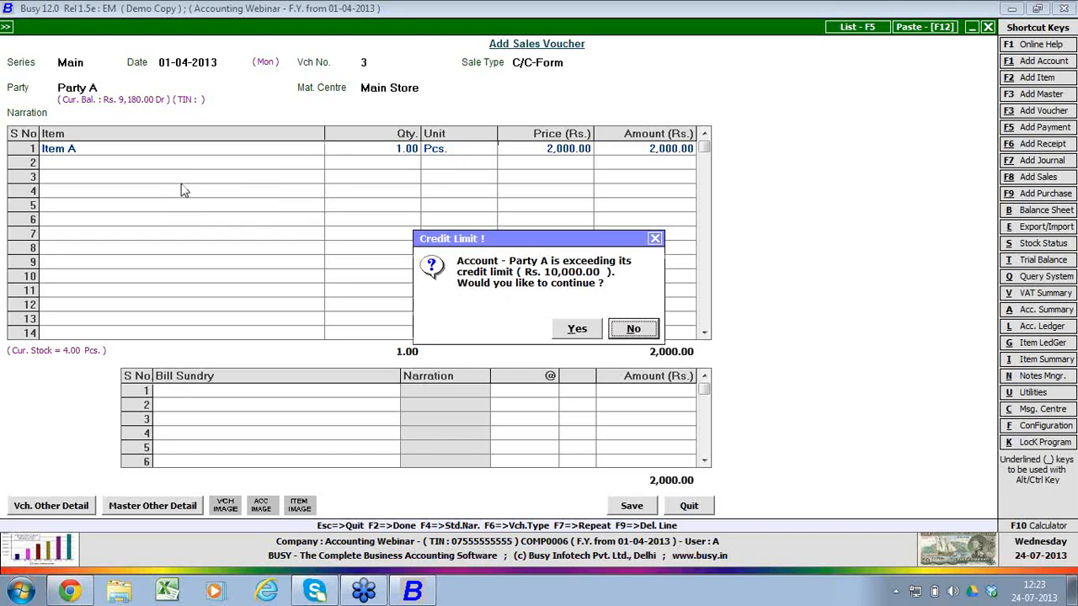
key("y")
key("y")
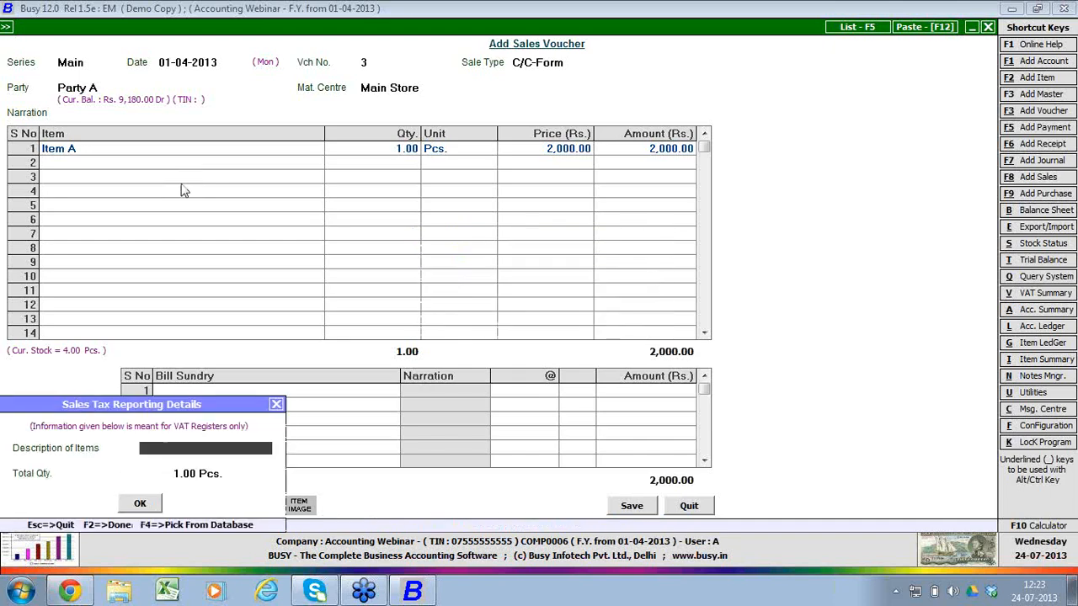
key("F2")
key("F2")
key("Escape")
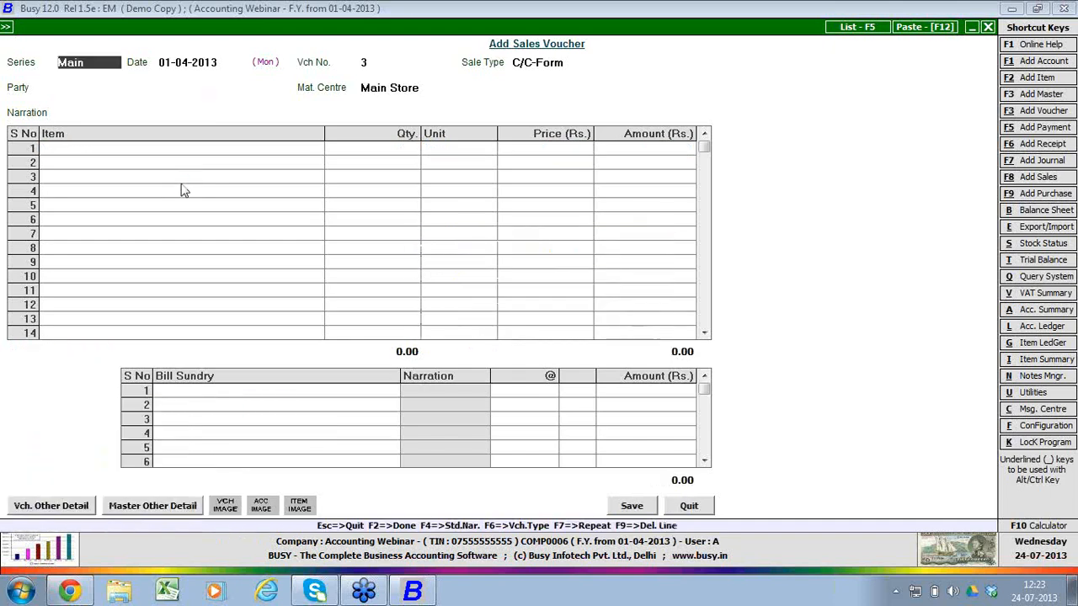
key("Escape")
Step: Open the Warning Alarms configuration, review the action options for Credit Limit and close it without changes
key("Left")
key("Escape")
key("Escape")
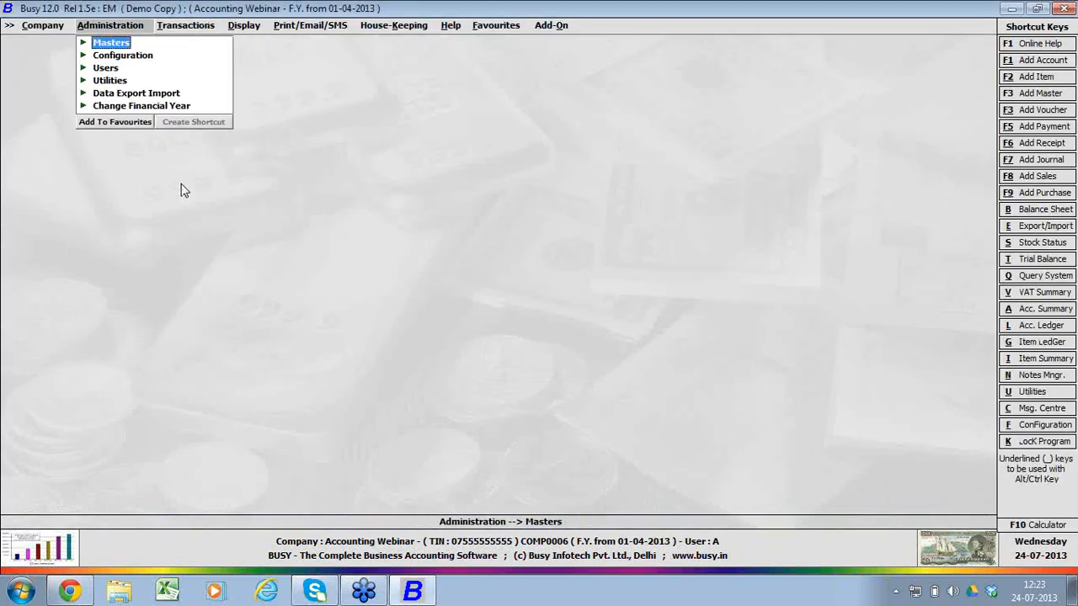
key("Down")
key("Return")
key("Down")
key("Down")
key("Down")
key("Down")
key("Return")
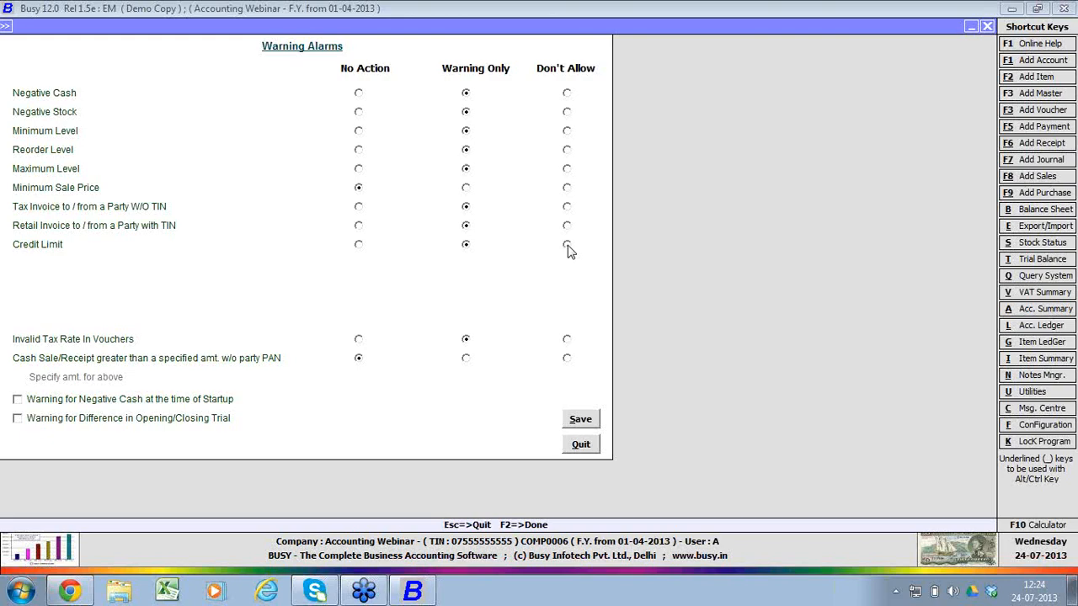
key("Escape")
key("Escape")
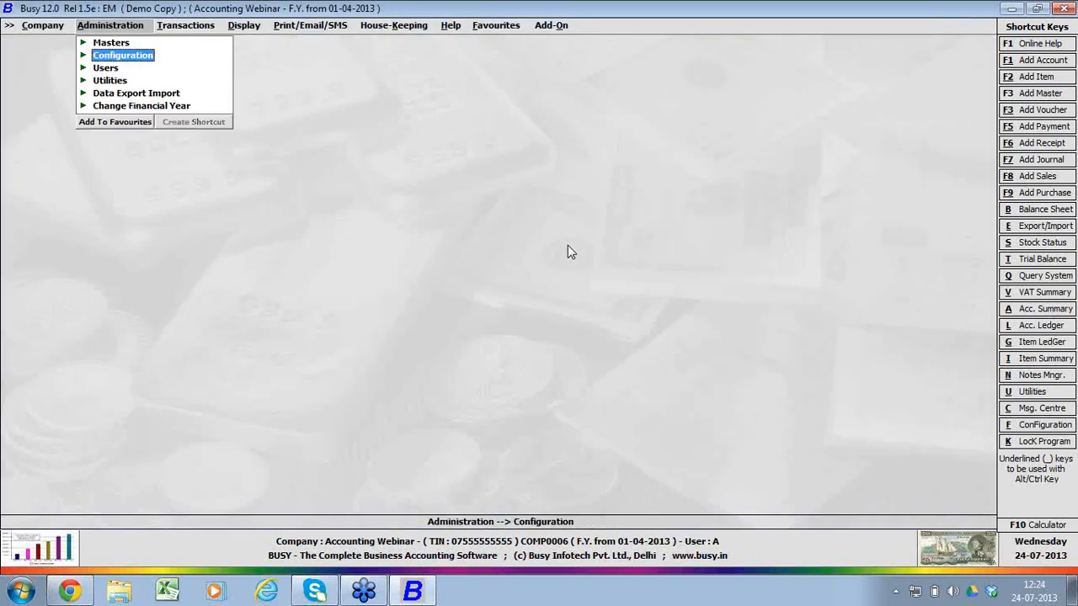
Step: Open the Credit Limit Variance report among the MIS reports
key("Right")
key("Right")
key("Down")
key("Down")
key("Down")
key("Down")
key("Down")
key("Down")
key("Down")
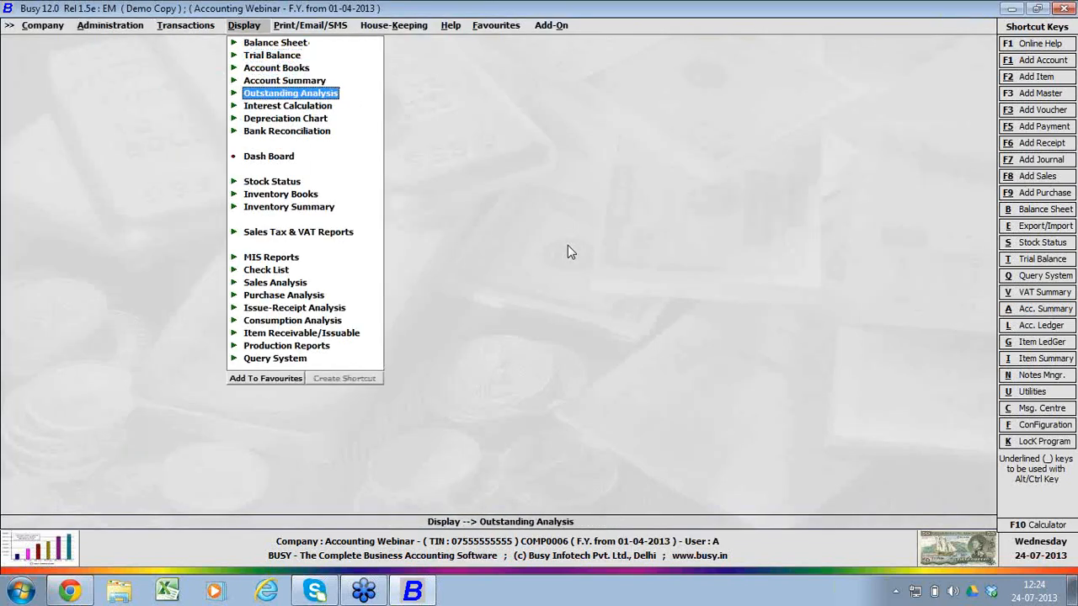
key("Down")
key("Down")
key("Down")
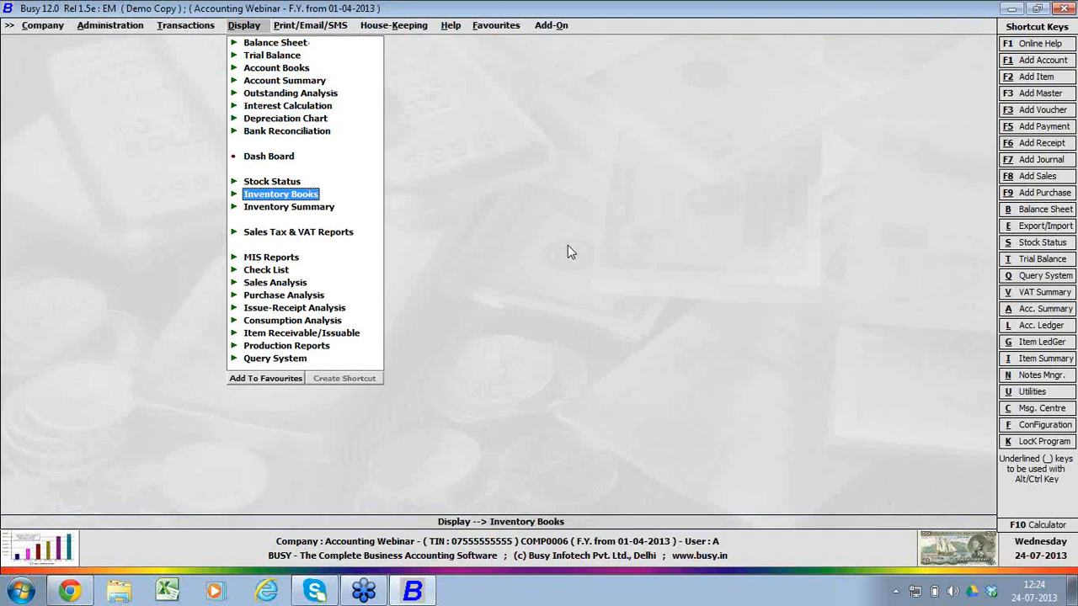
key("Down")
key("Down")
key("Down")
key("Return")
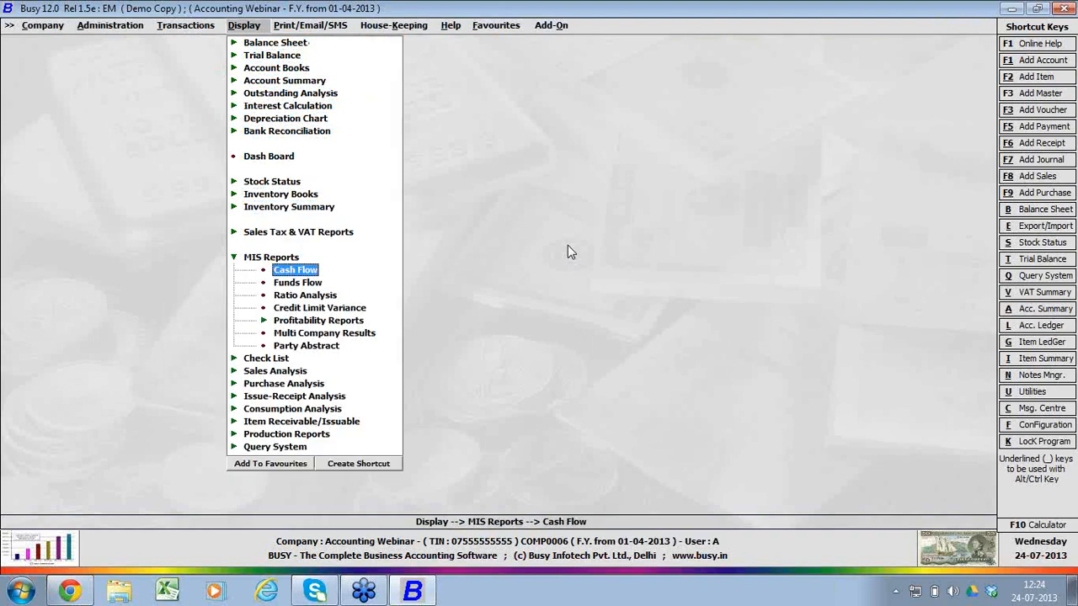
key("Down")
key("Down")
key("Down")
key("Return")
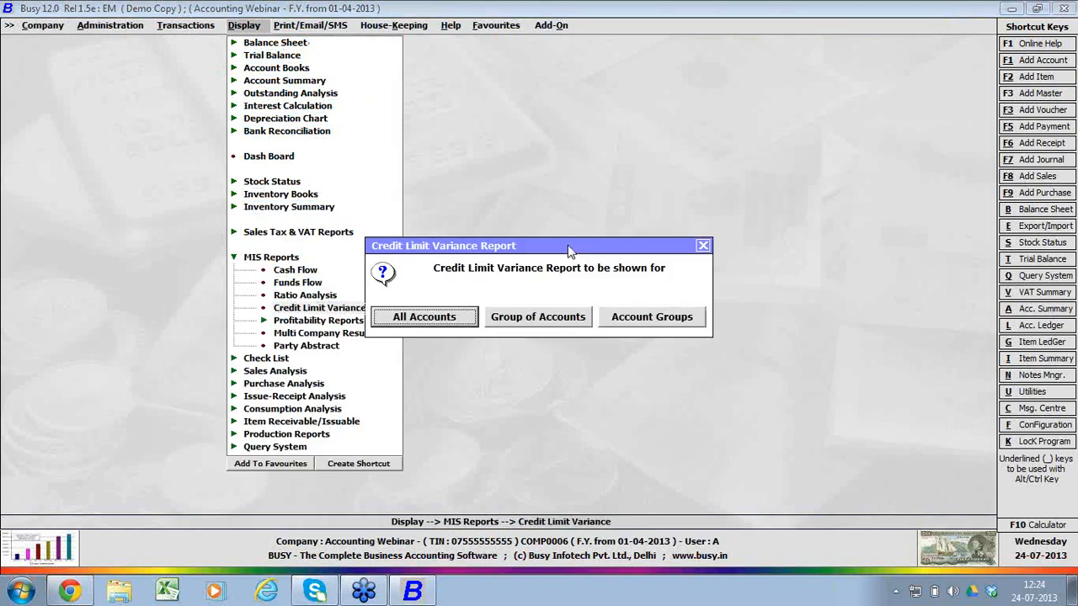
Step: View the Credit Limit Variance Report for all accounts, only heads crossing the limit, as on 20-04-2013, and close it
key("Return")
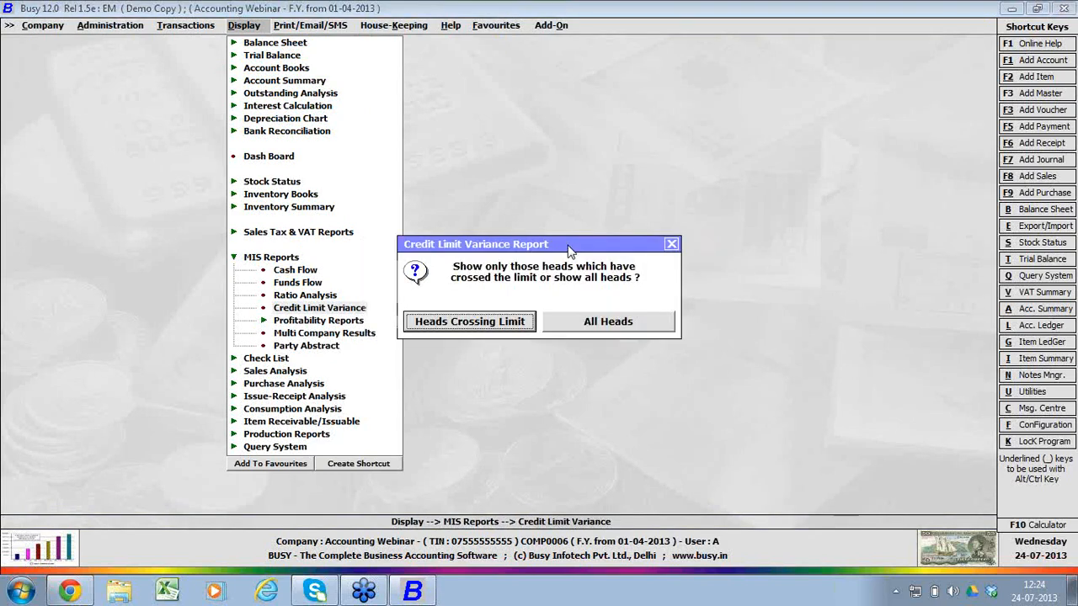
key("Return")
type("20-04-2013")
key("Return")
key("Return")
key("Return")
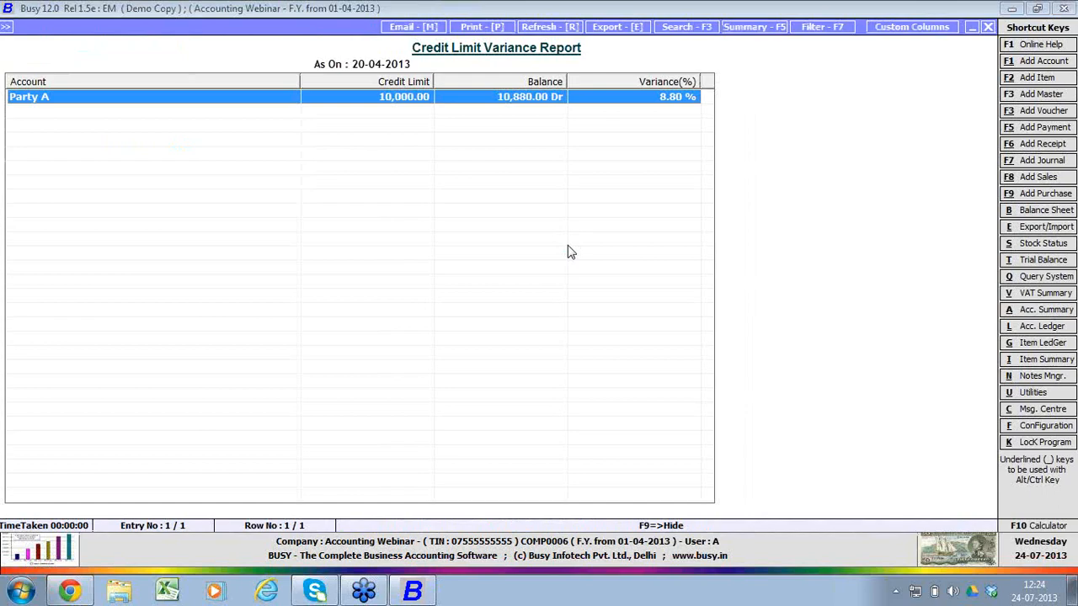
key("Escape")
key("Escape")
key("Escape")
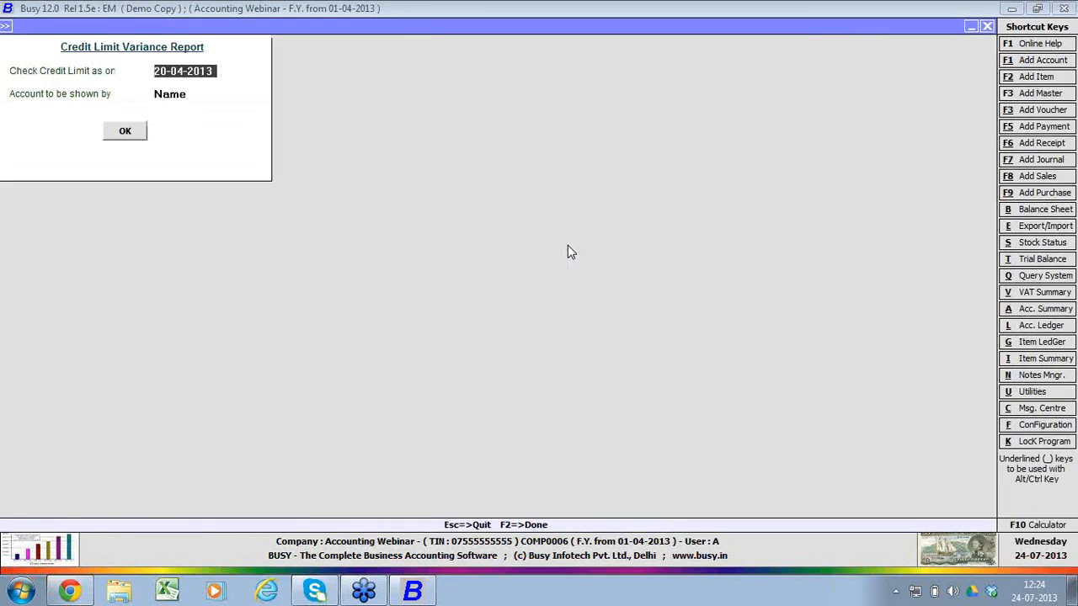
Step: Leave the credit limit report and open the Accounts options in the Features / Options configuration
key("Left")
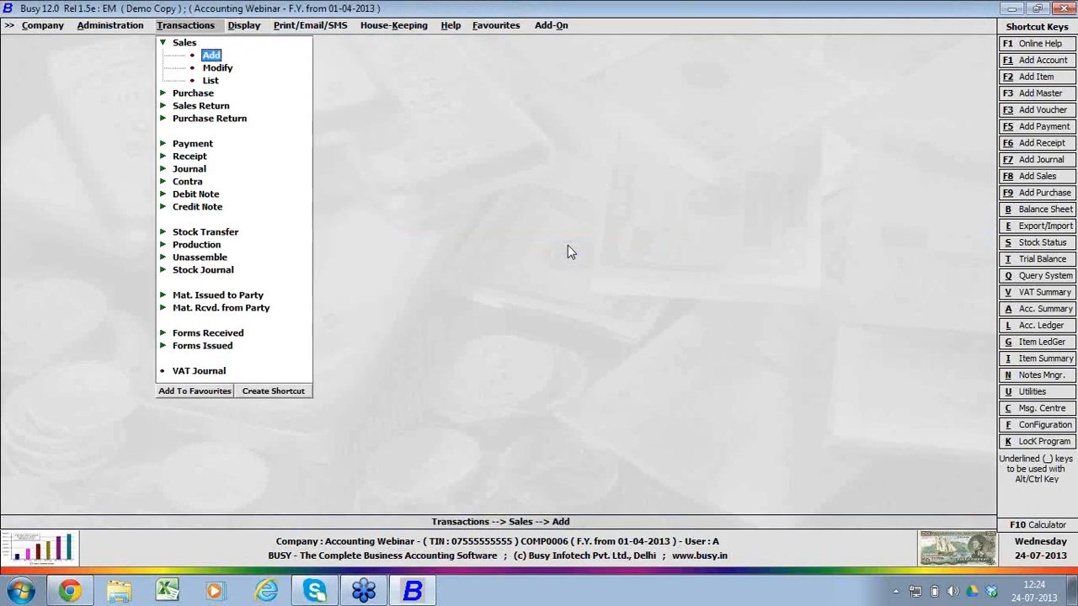
key("Left")
key("Return")
key("Return")
key("Down")
key("Down")
key("Return")
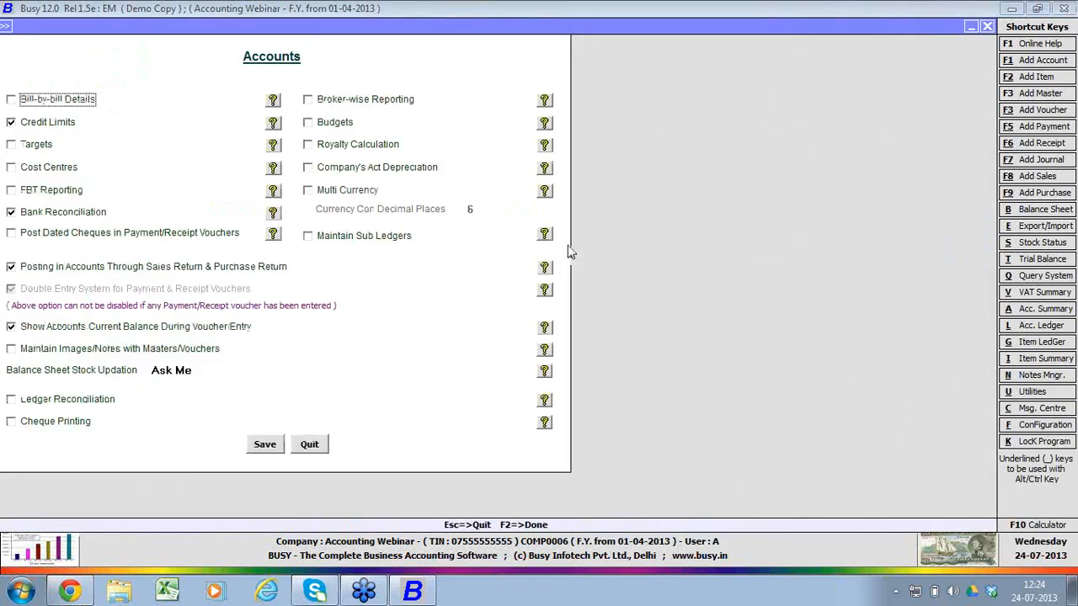
Step: Disable Credit Limits, enable Targets and save the Accounts options
key("Down")
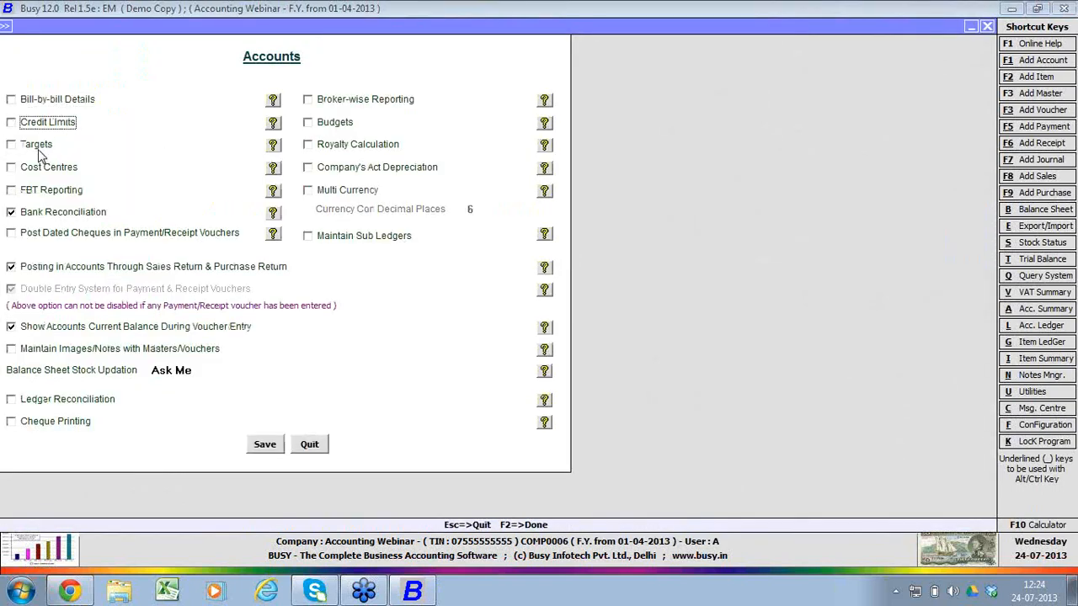
left_click(38, 150)
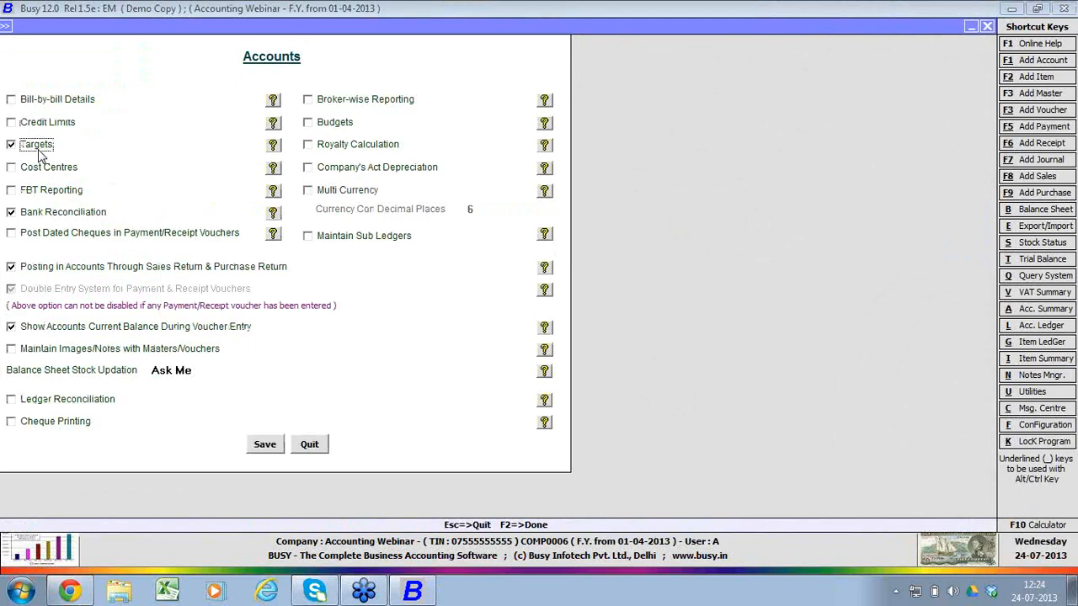
left_click(264, 445)
key("Escape")
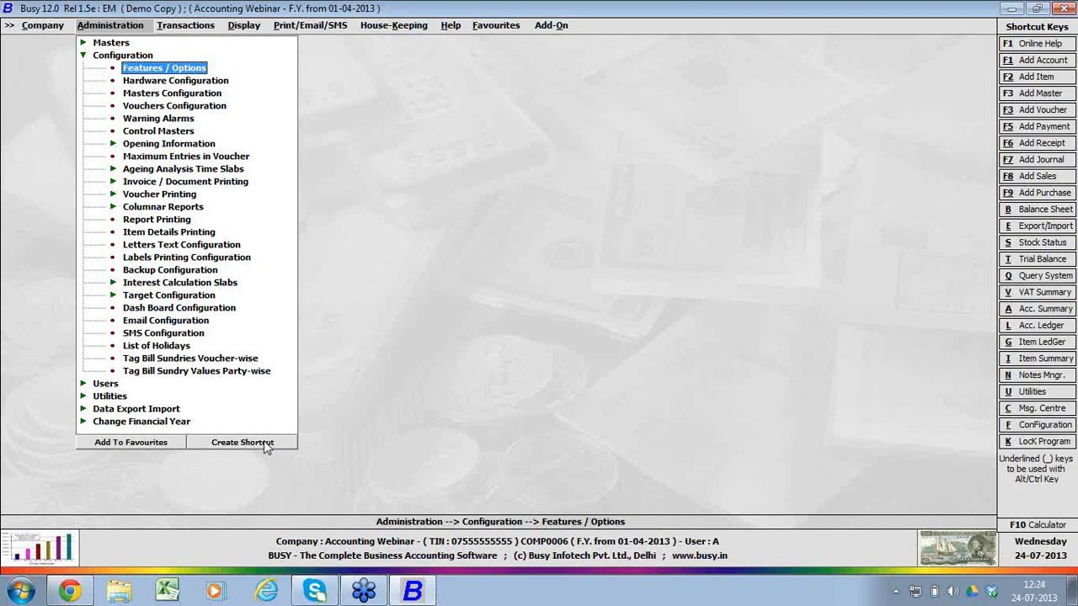
Step: Open the Sales Target Configuration and add a new target format named SMT
key("t")
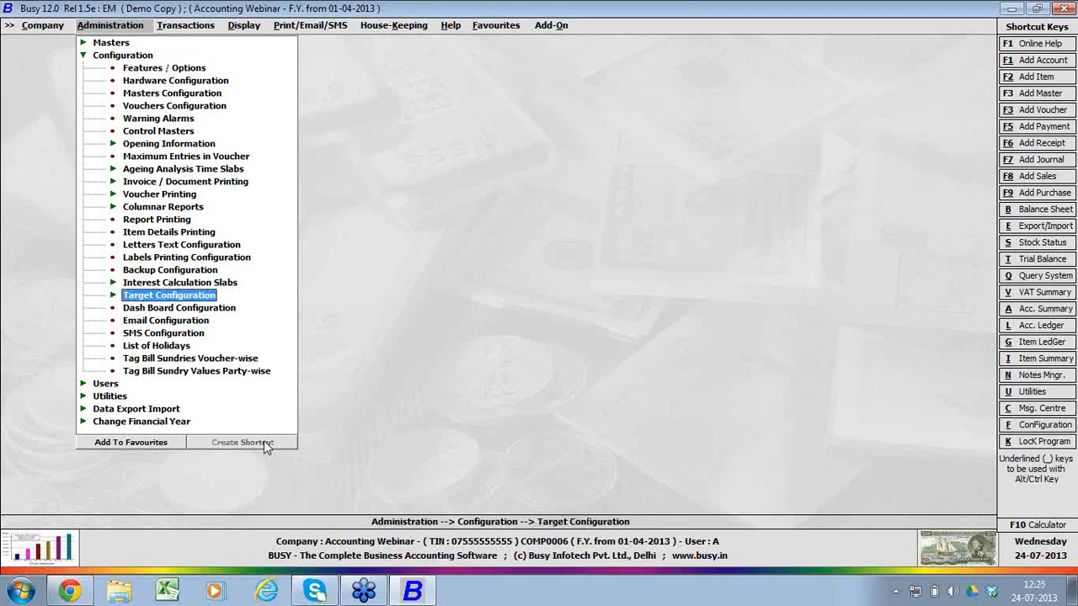
key("Return")
key("Return")
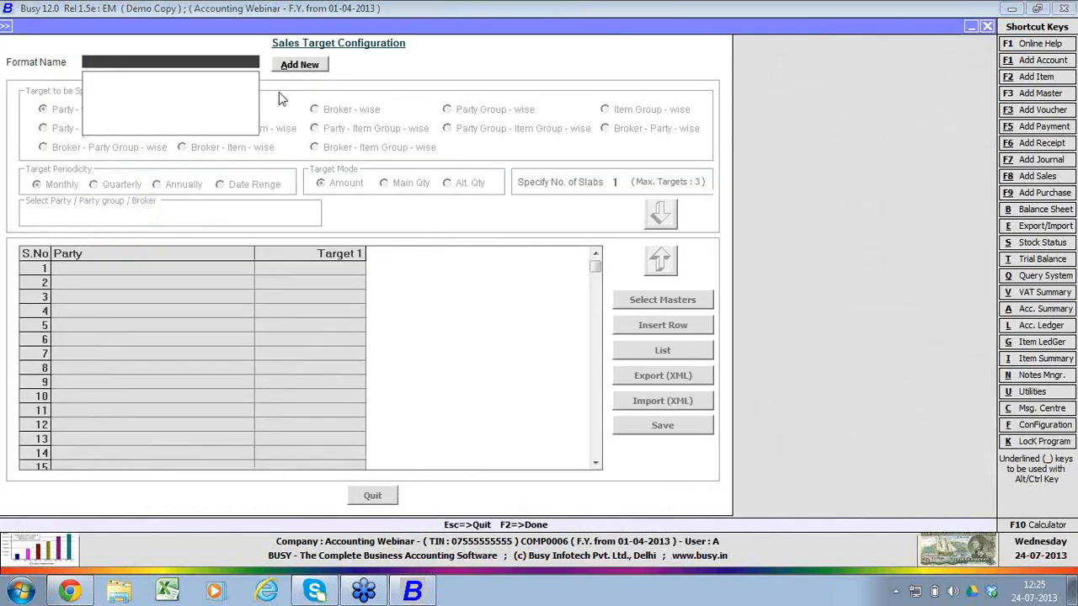
left_click(295, 70)
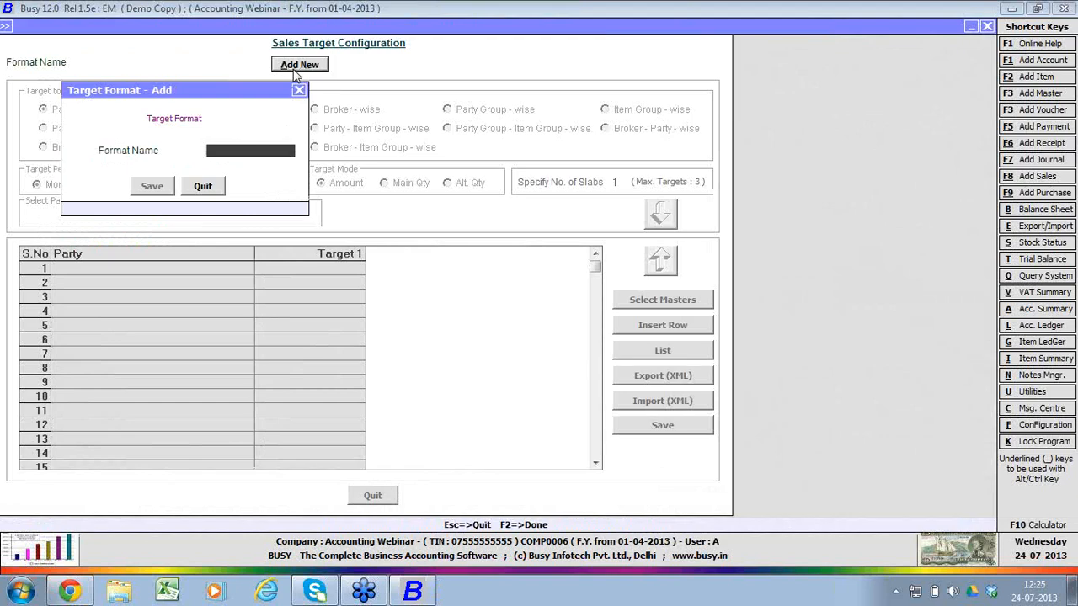
type("S")
key("BackSpace")
type("SMT")
key("Return")
key("Return")
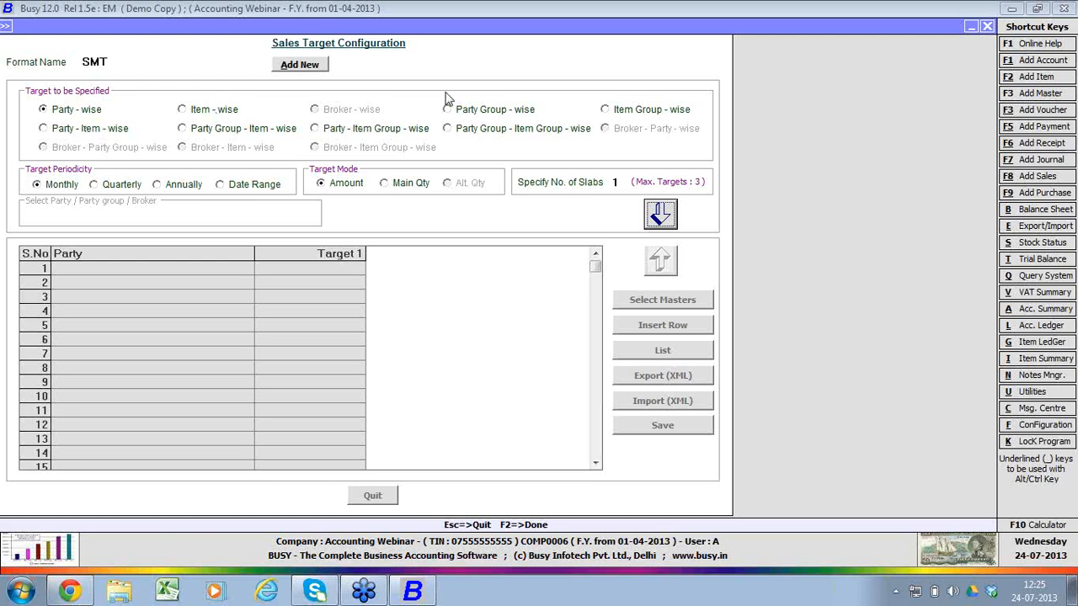
Step: Keep the SMT format party-wise, monthly and by amount, set the number of slabs to 3 and proceed to the target table
left_click(476, 113)
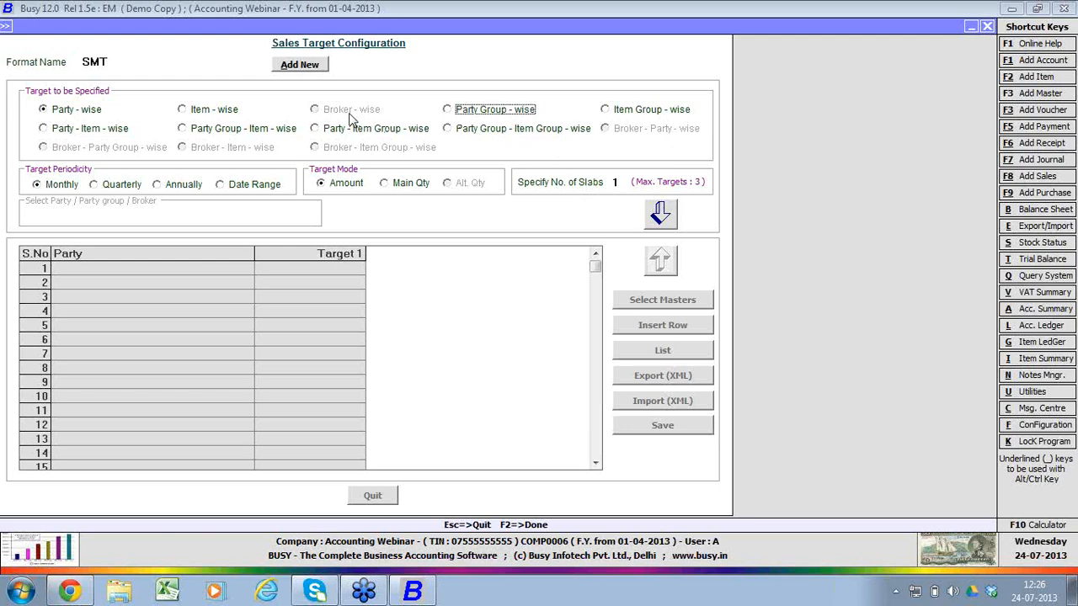
left_click(619, 182)
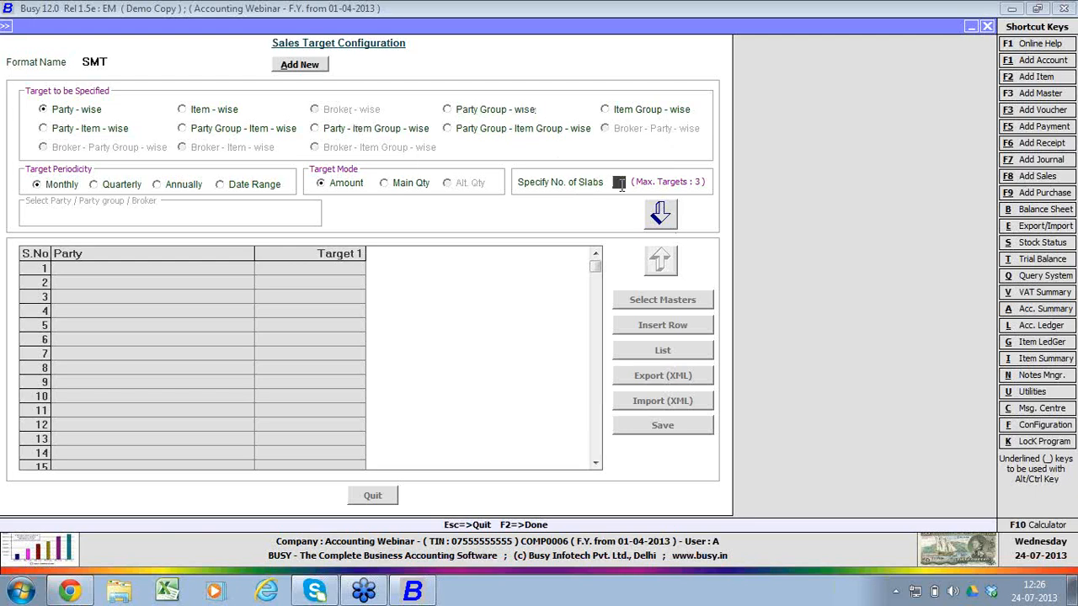
type("3")
key("Return")
key("Return")
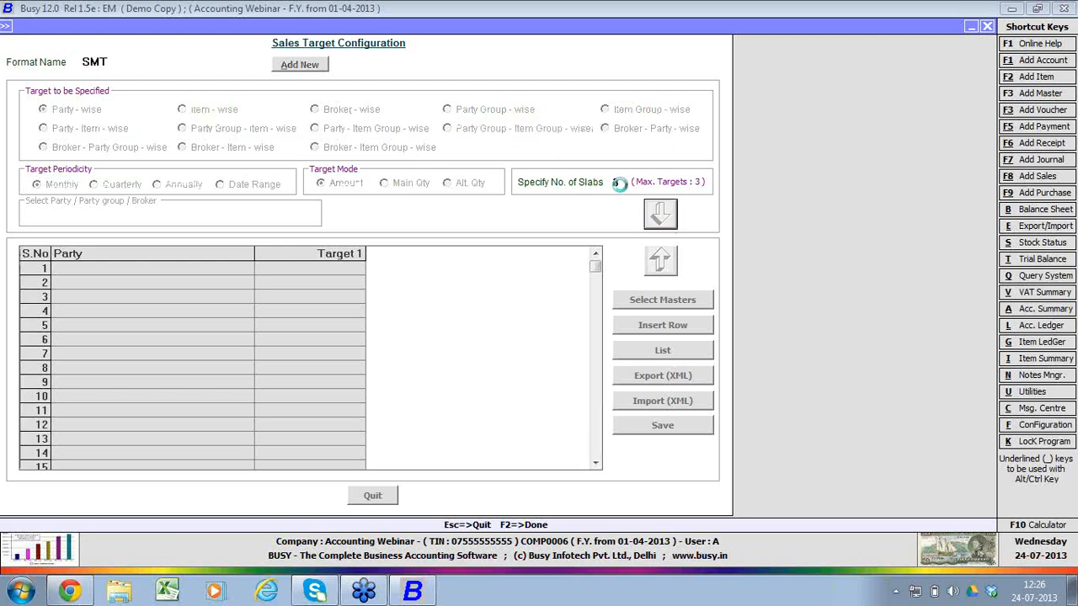
Step: Give Busy Infotech Pvt. Ltd. sales targets of 10,000, 12,000 and 15,000, save the format and quit the target configuration
key("Return")
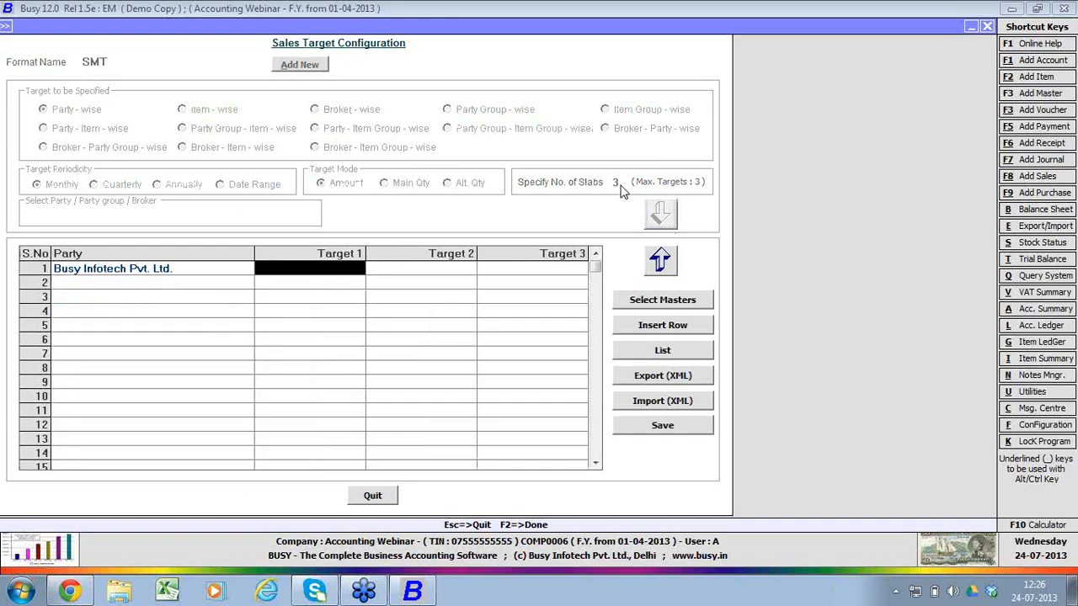
type("10000")
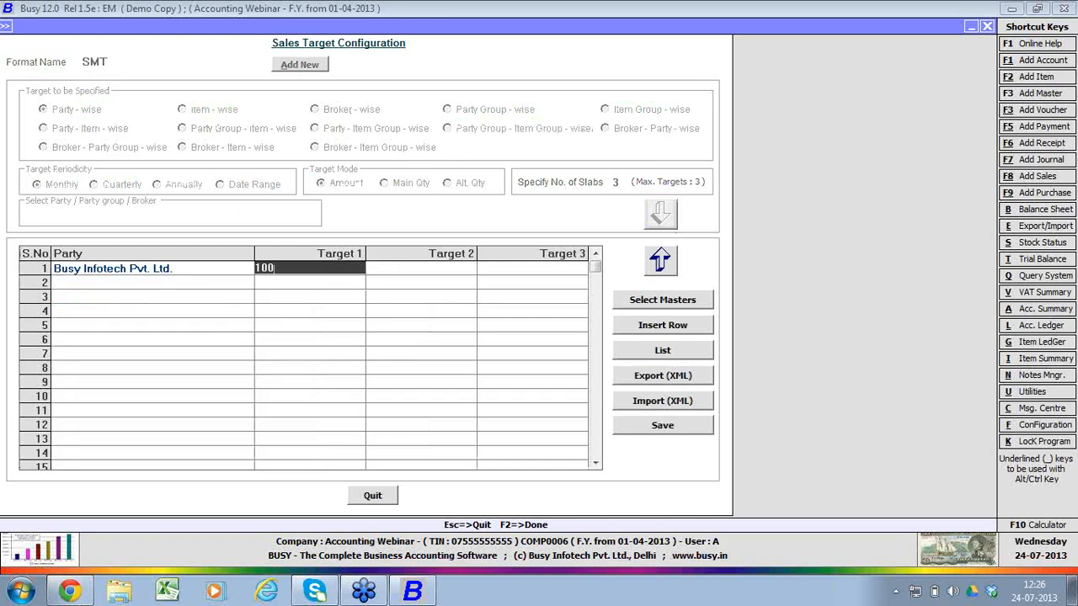
type("2000")
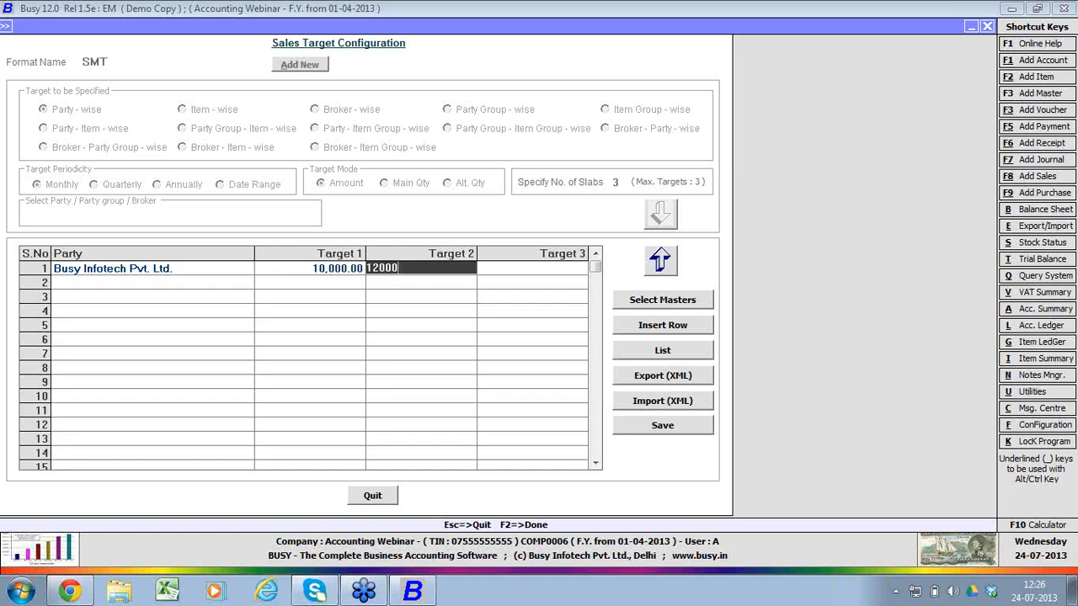
key("Return")
type("15,000")
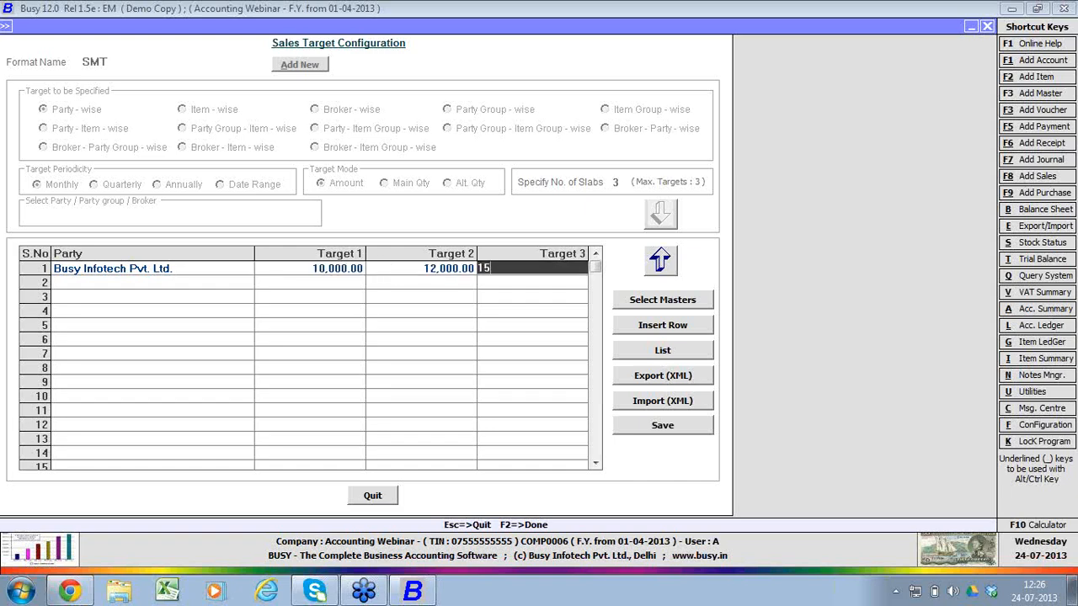
key("Return")
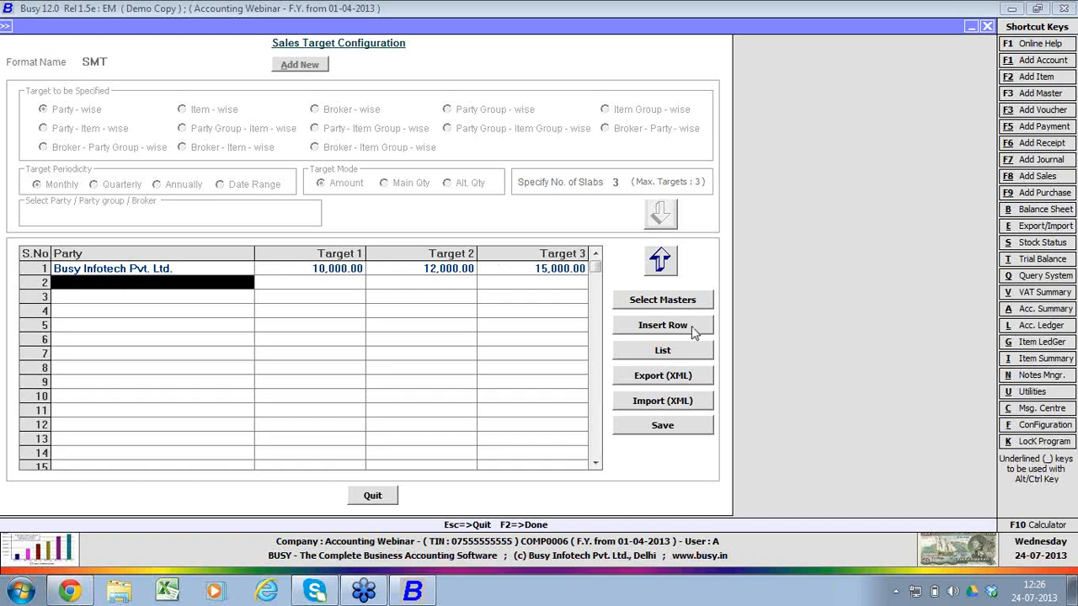
left_click(665, 426)
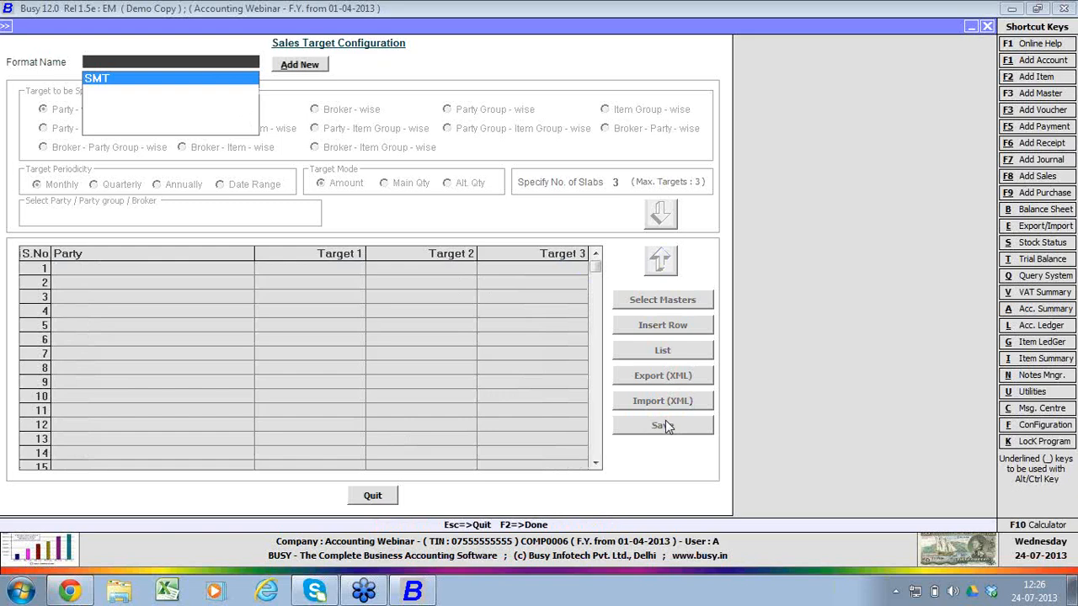
key("Escape")
key("Escape")
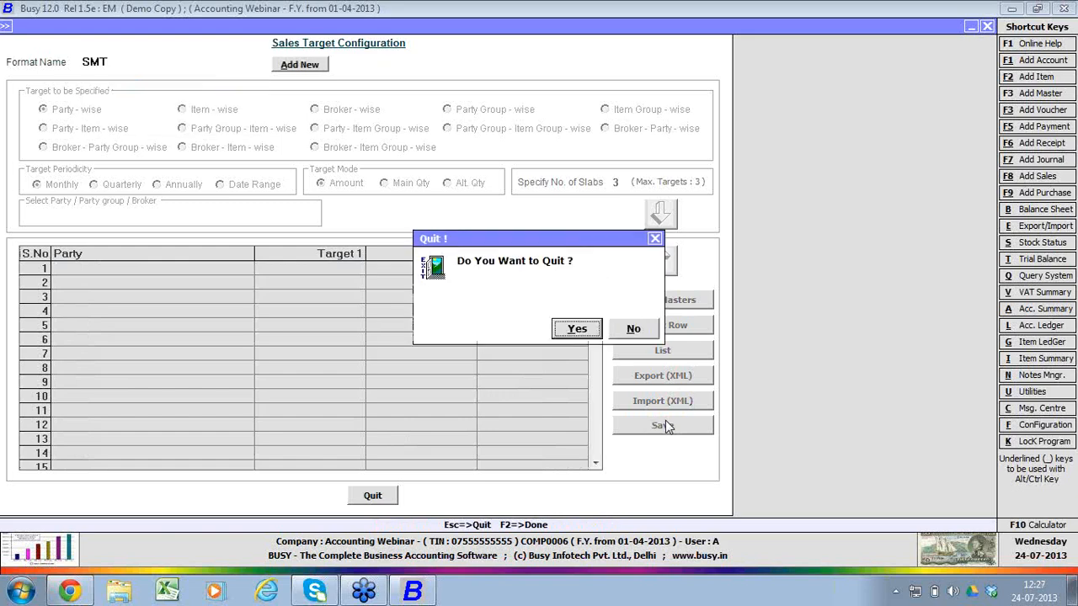
key("y")
Step: Start a Main series sales voucher dated 01-04-2013, type C/C-Form, for Busy Infotech Pvt. Ltd. from Main Store
key("Return")
key("Return")
key("Return")
key("Return")
key("Return")
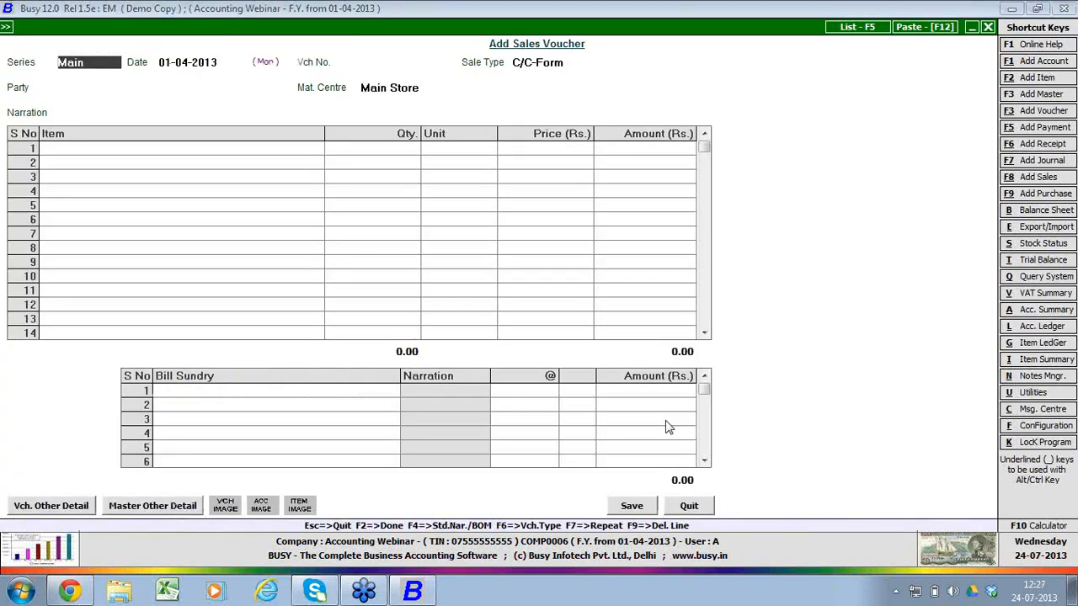
key("Return")
key("Return")
key("Return")
key("Return")
key("Return")
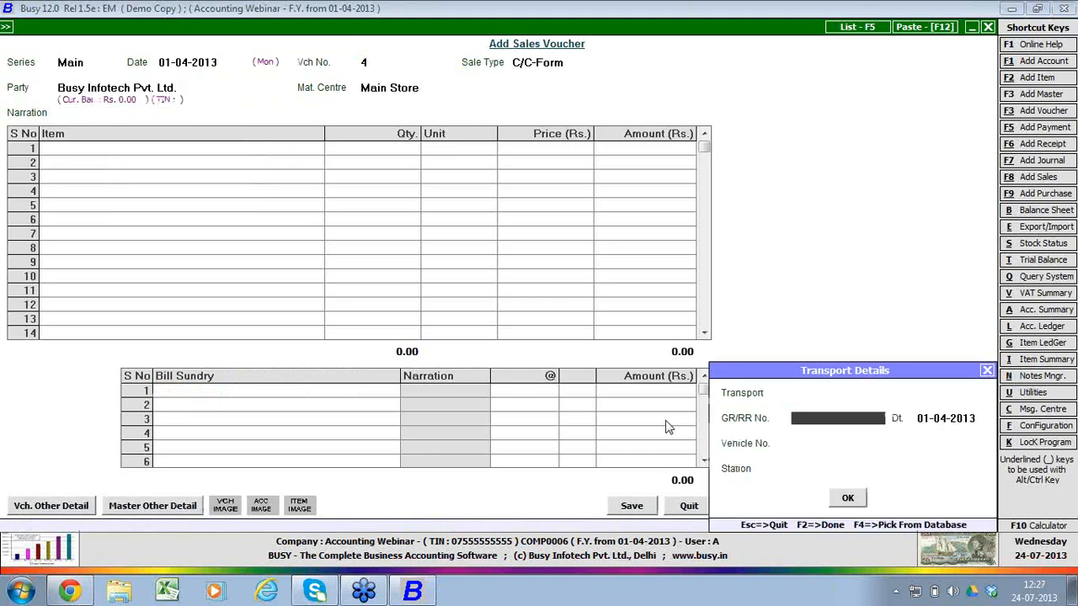
Step: Enter 1 Pcs. of Item A at a price of 13,000 and add Central Sales Tax as the bill sundry
key("Return")
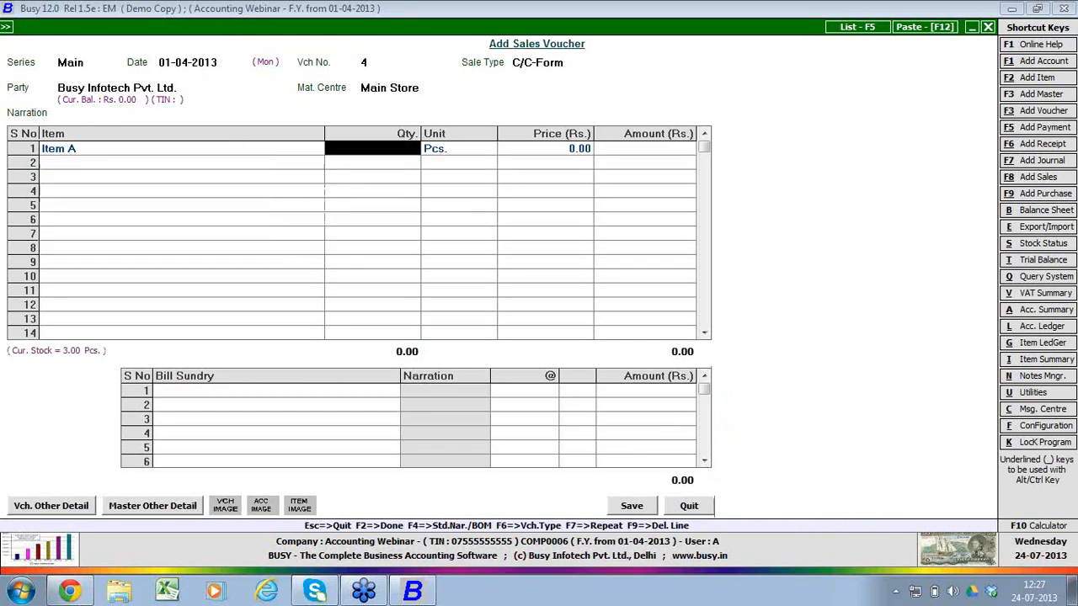
type("1")
key("Return")
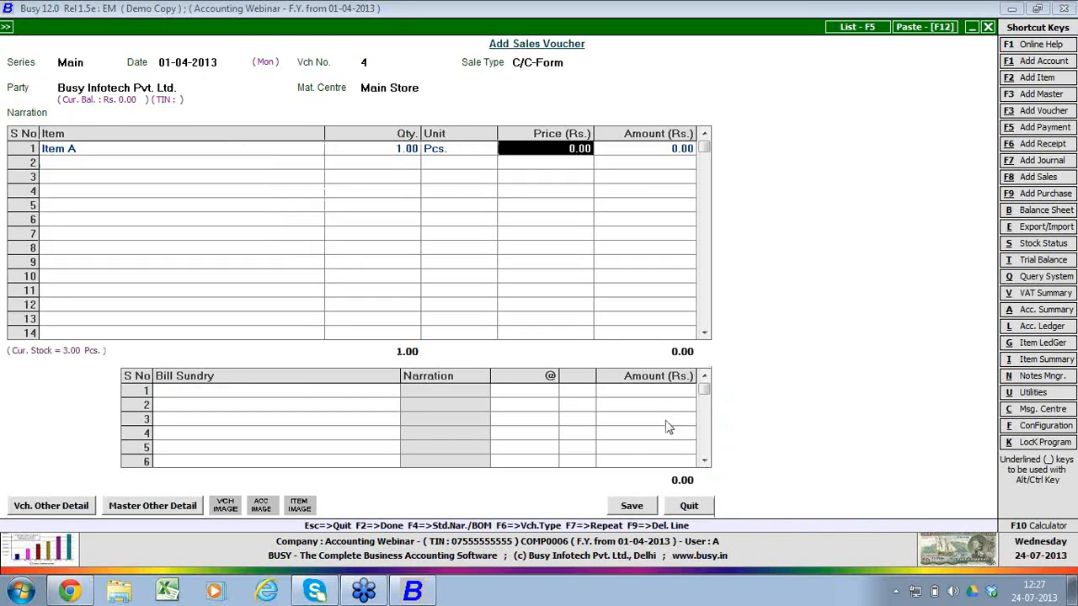
type("13000")
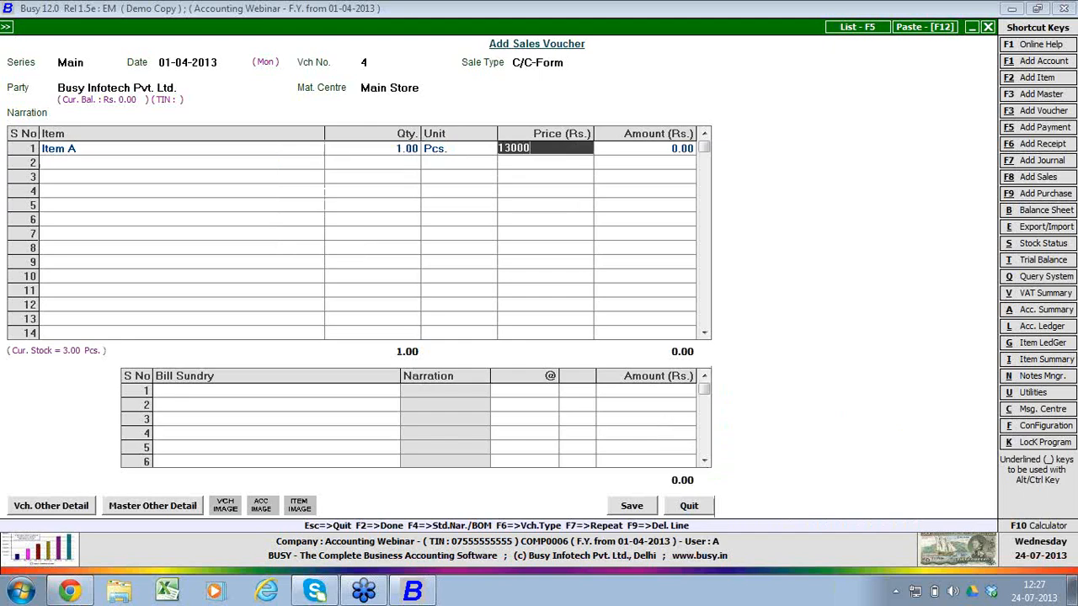
key("Return")
key("Tab")
type("C")
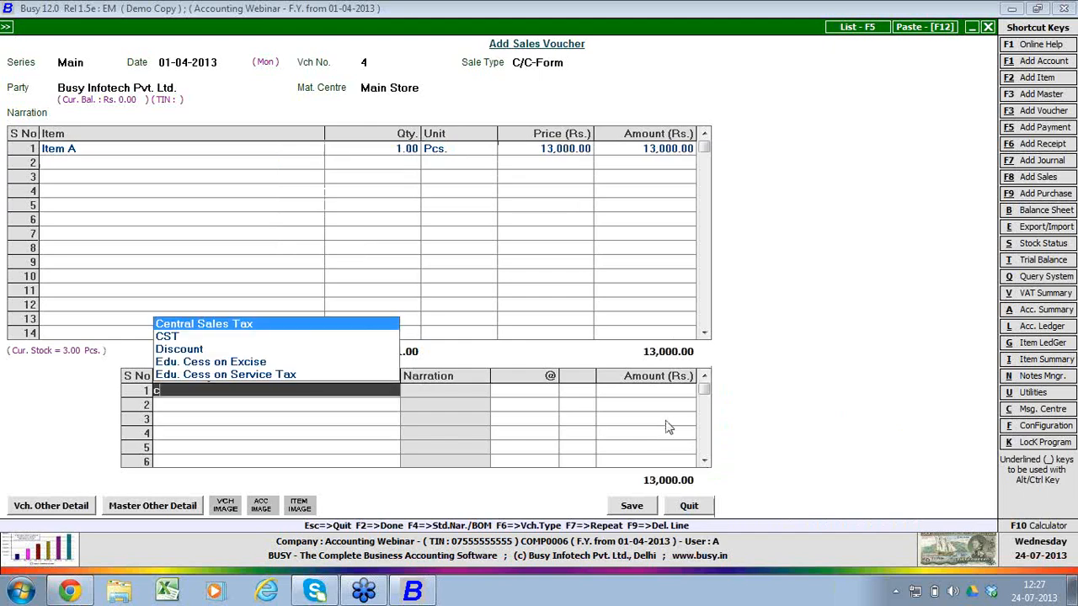
key("Return")
Step: Save the sales voucher without printing and leave voucher entry
key("F2")
key("F2")
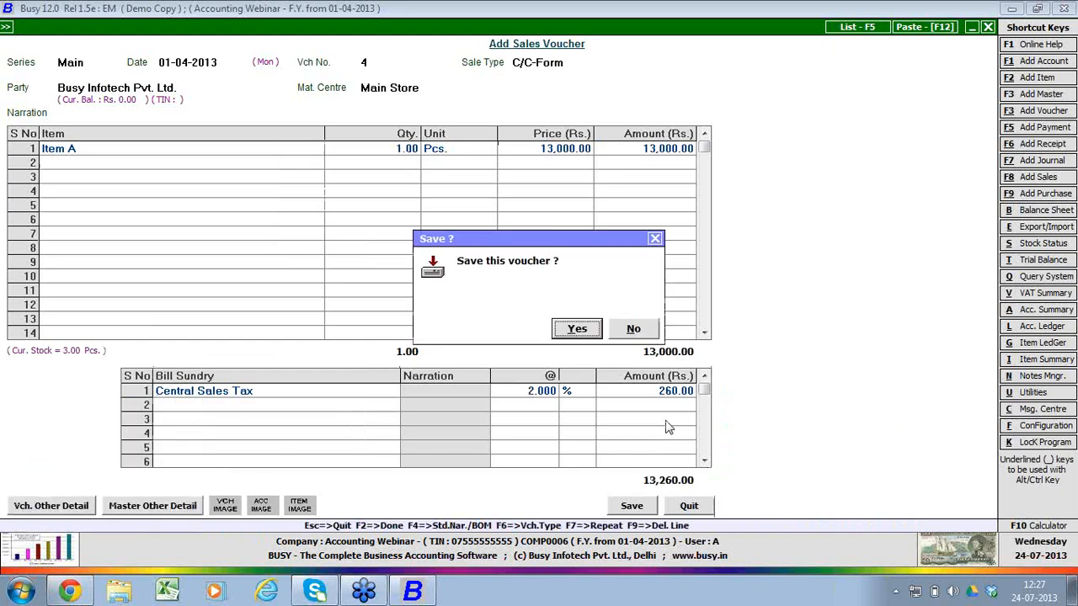
key("Return")
key("n")
key("Escape")
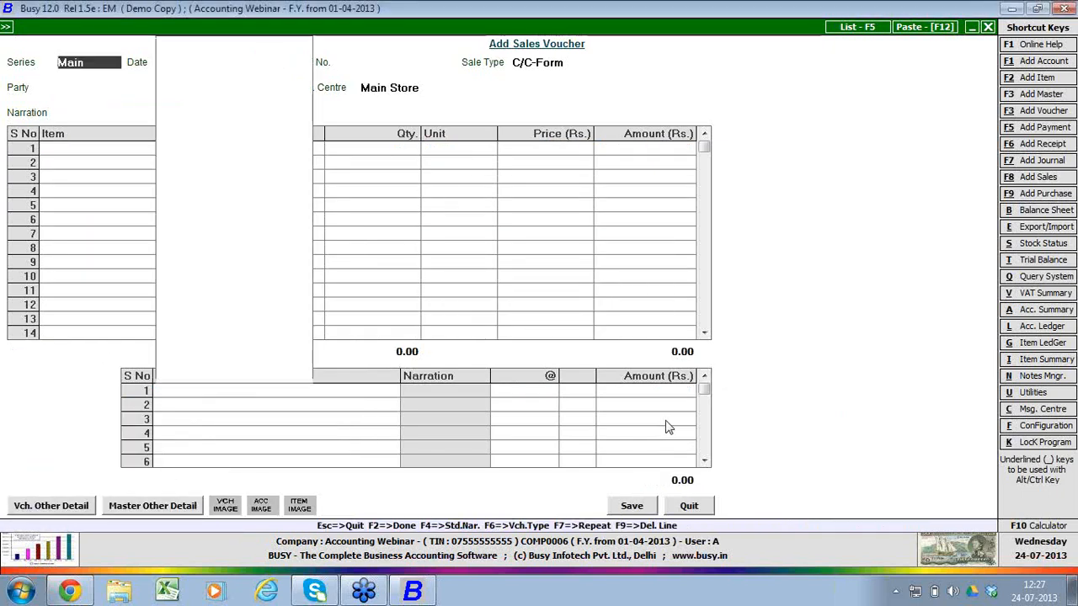
Step: Locate the SMT format under the sales Target Variance reports in the MIS Reports
key("Right")
key("Down")
key("Down")
key("Down")
key("Down")
key("Down")
key("Down")
key("Down")
key("Down")
key("Down")
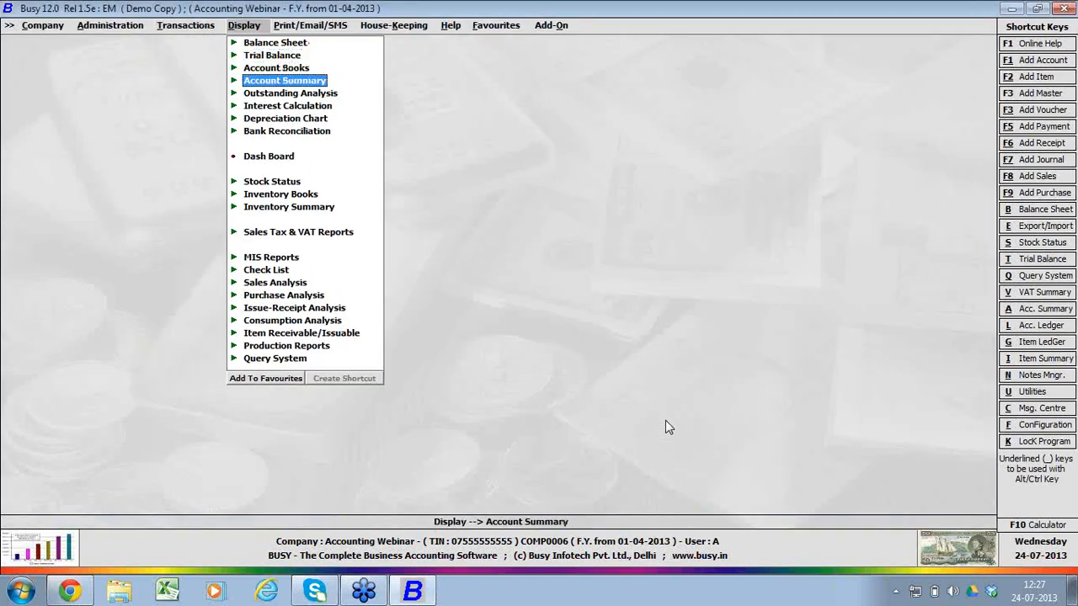
key("Down")
key("Down")
key("Down")
key("Down")
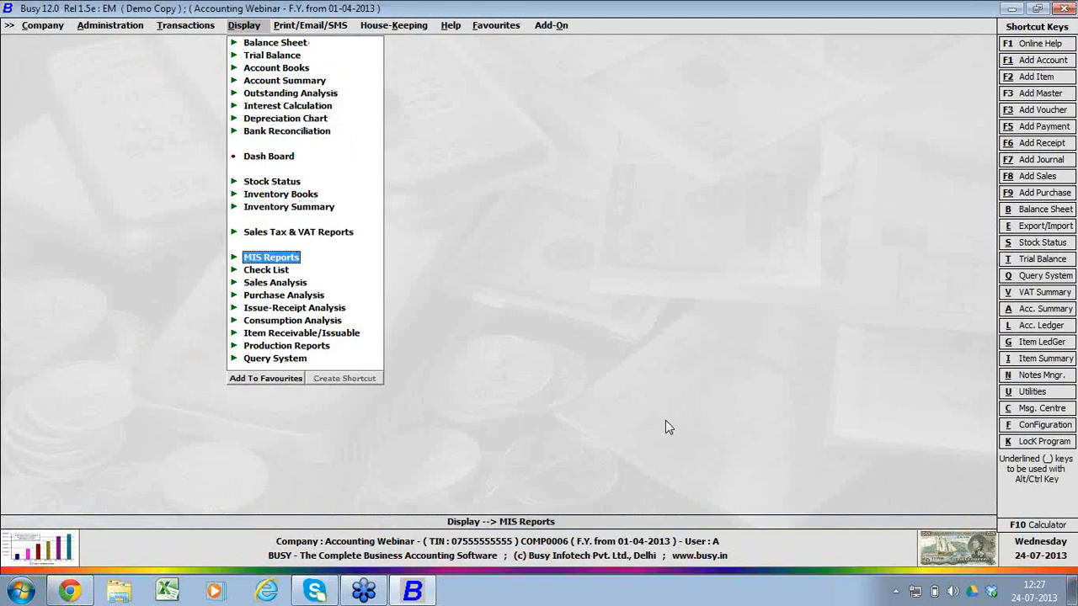
key("Return")
key("Down")
key("Down")
key("Down")
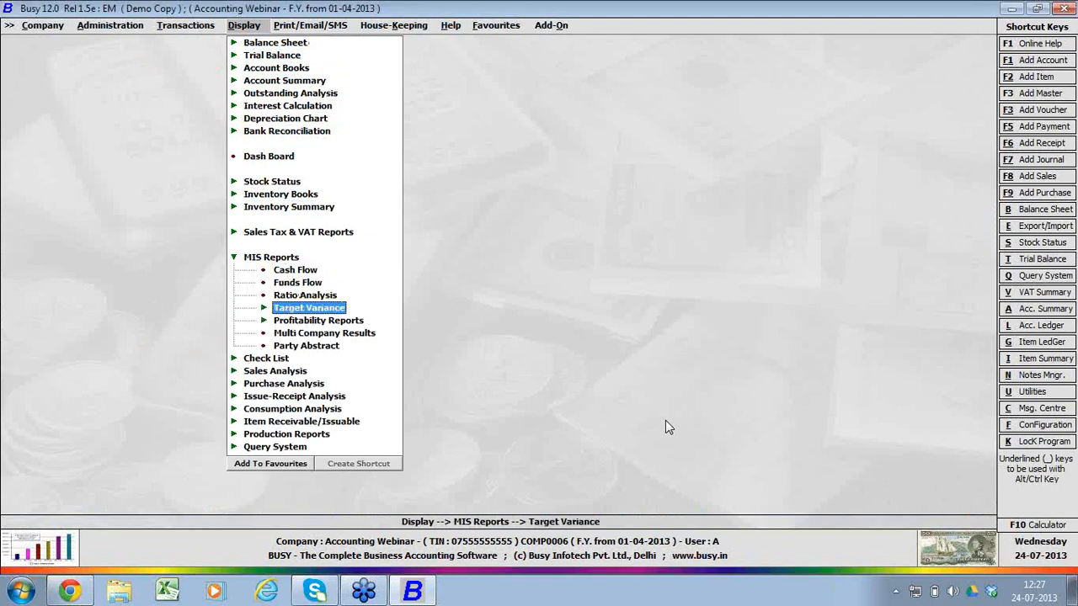
key("Return")
key("Return")
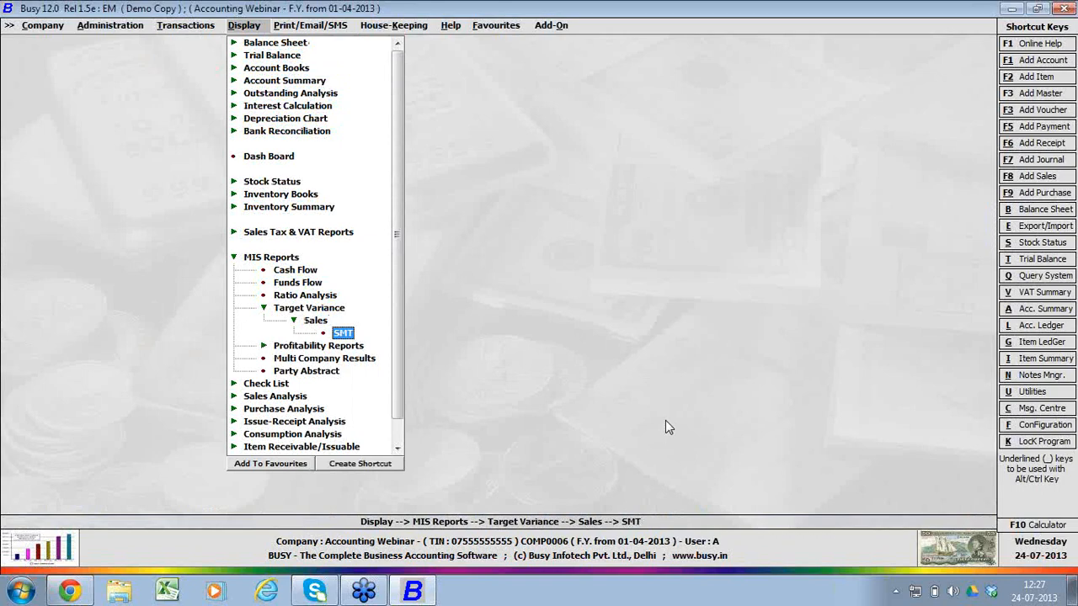
Step: View the SMT sales Target Variance Report for all accounts for April and close it
key("Return")
key("Down")
key("Down")
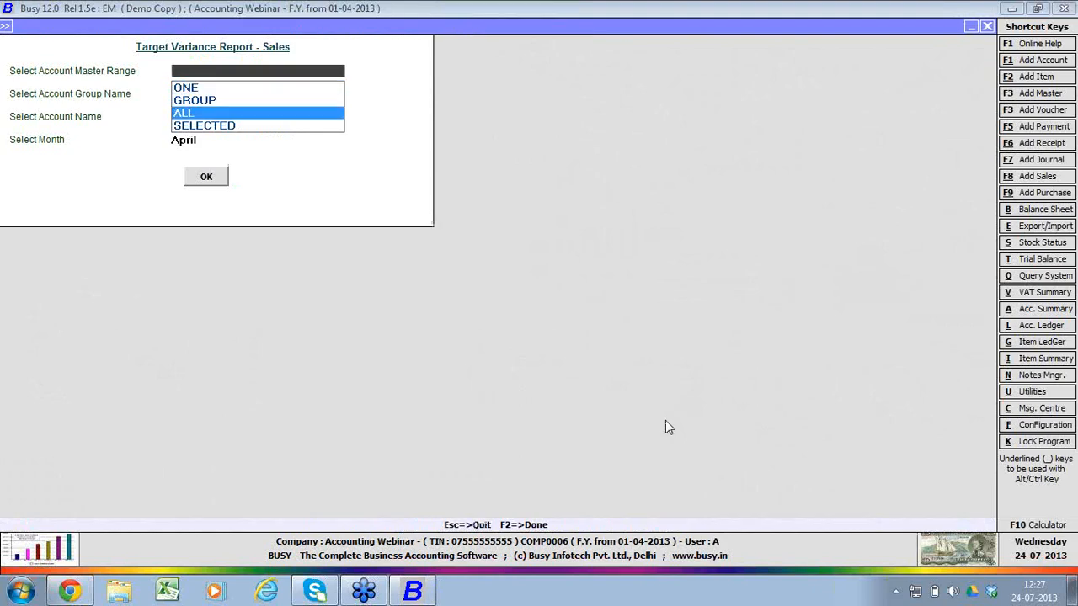
key("Return")
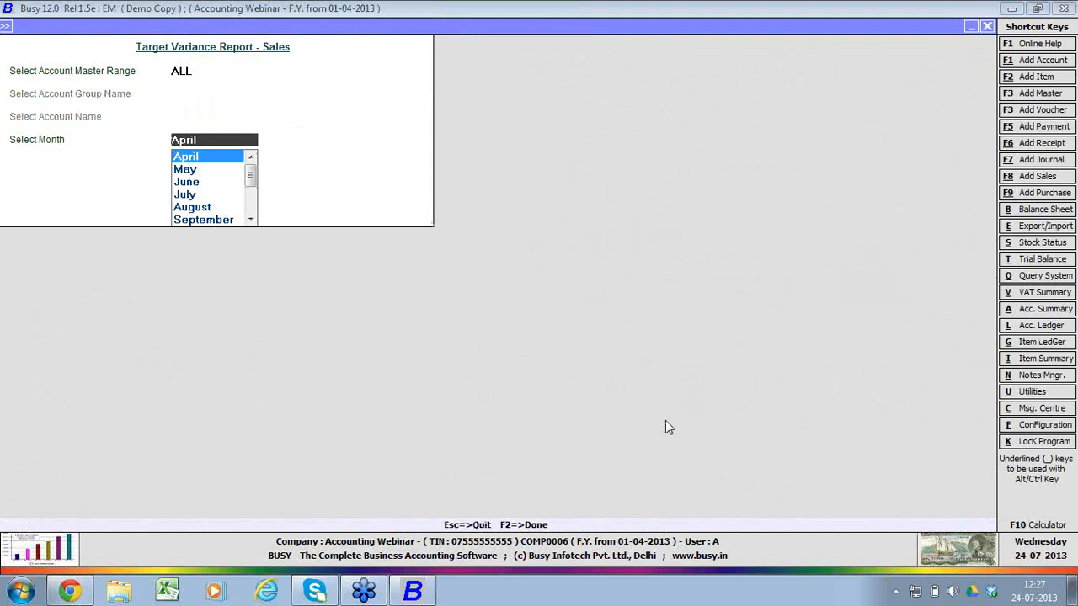
key("Return")
key("Return")
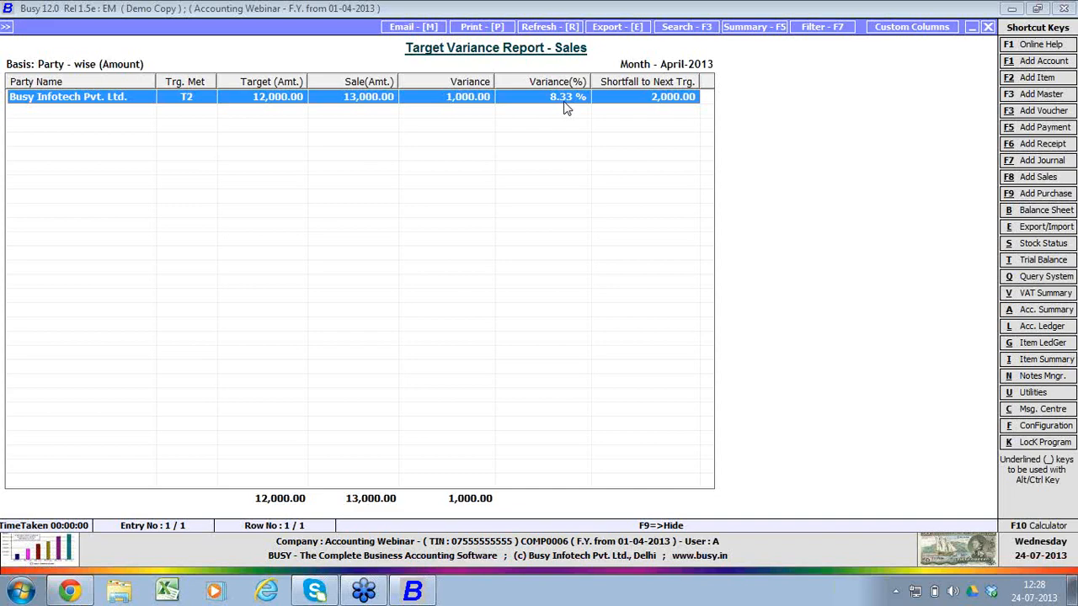
key("Escape")
key("Escape")
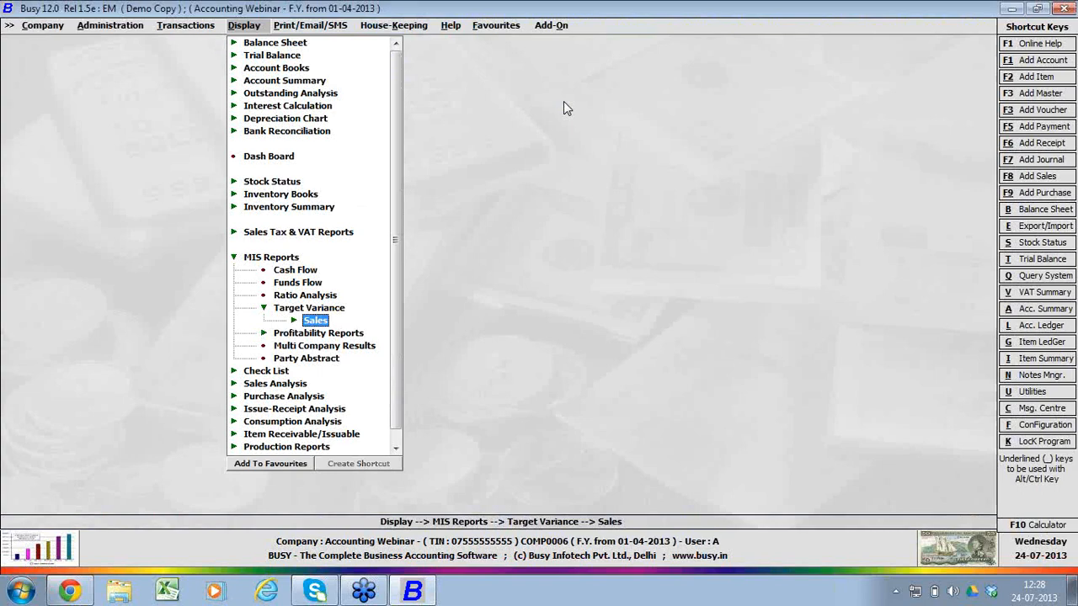
Step: Open the Accounts section of the Features / Options configuration
key("Escape")
key("Escape")
key("Left")
key("Left")
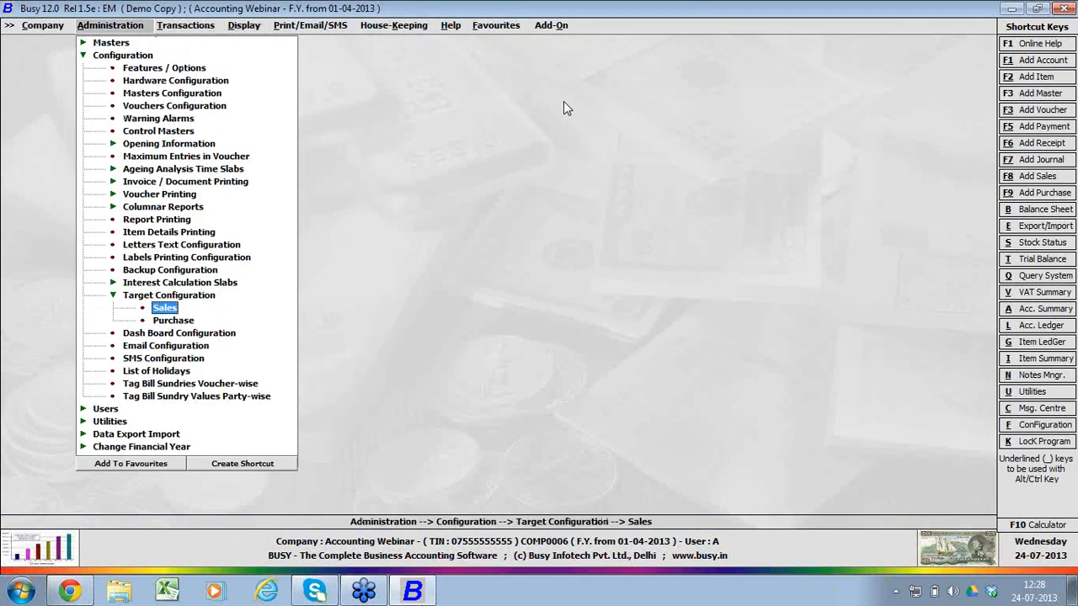
key("Up")
key("Up")
key("Up")
key("Up")
key("Up")
key("Up")
key("Up")
key("Up")
key("Up")
key("Up")
key("Up")
key("Up")
key("Up")
key("Up")
key("Up")
key("Up")
key("Up")
key("Up")
key("Up")
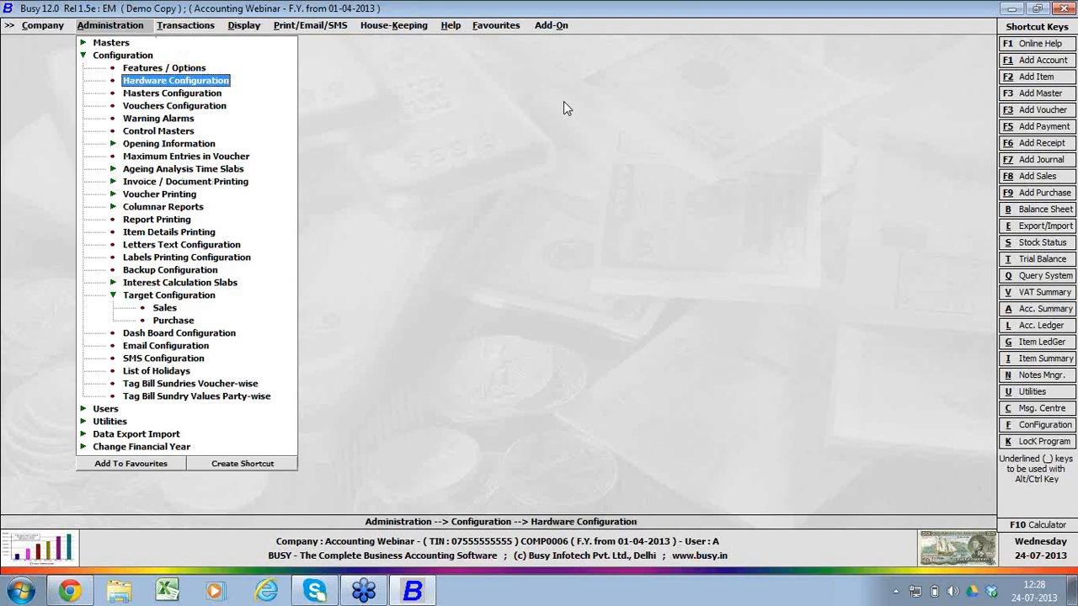
key("Return")
key("Down")
key("Down")
key("Return")
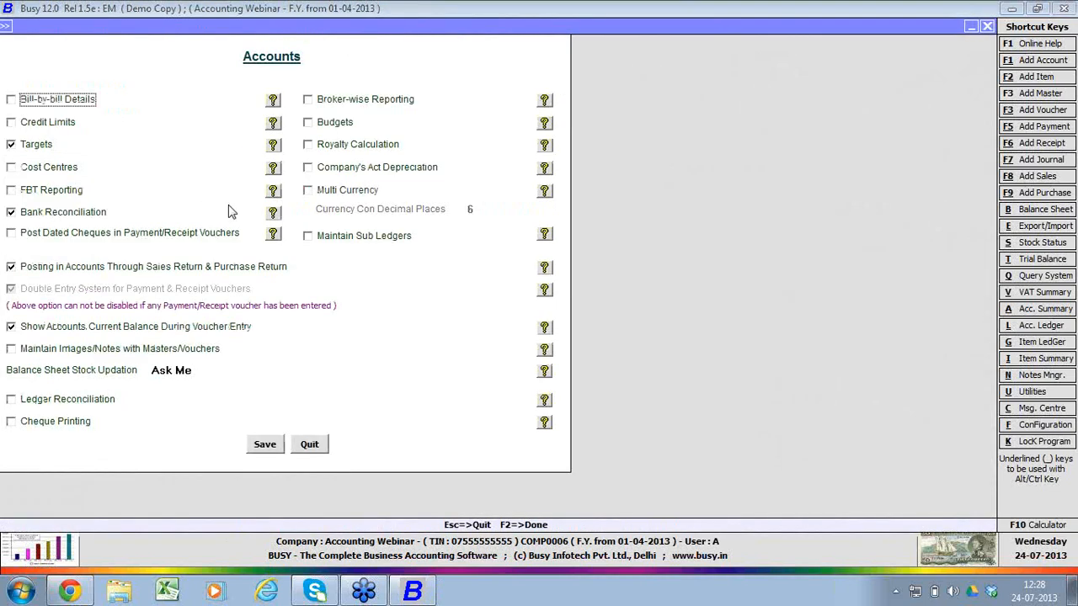
Step: Disable Targets, enable Cost Centres with all its extra options left off, and save the Accounts configuration
left_click(39, 146)
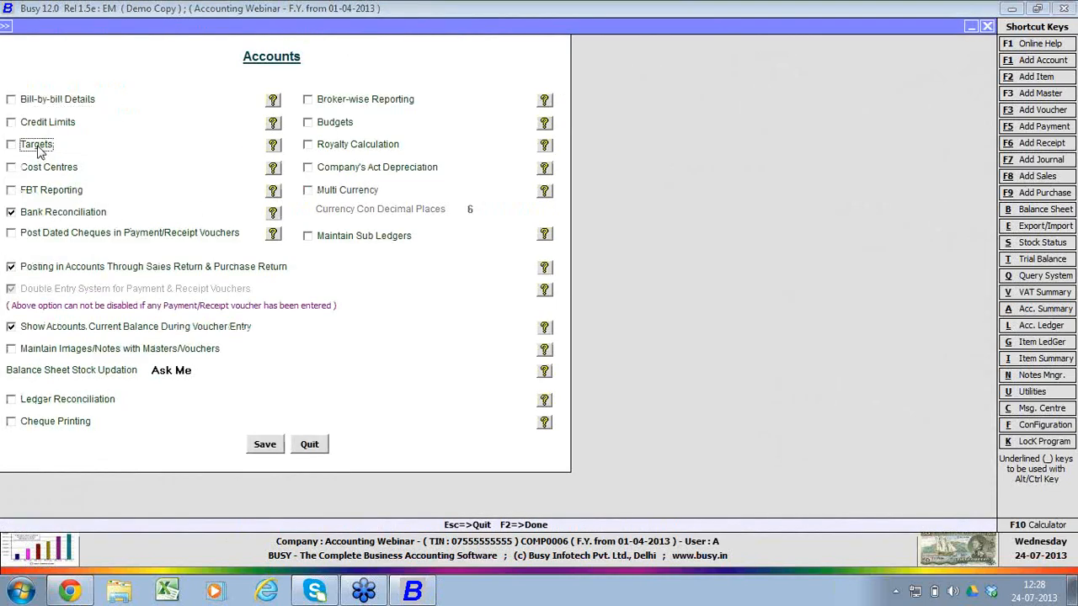
left_click(47, 169)
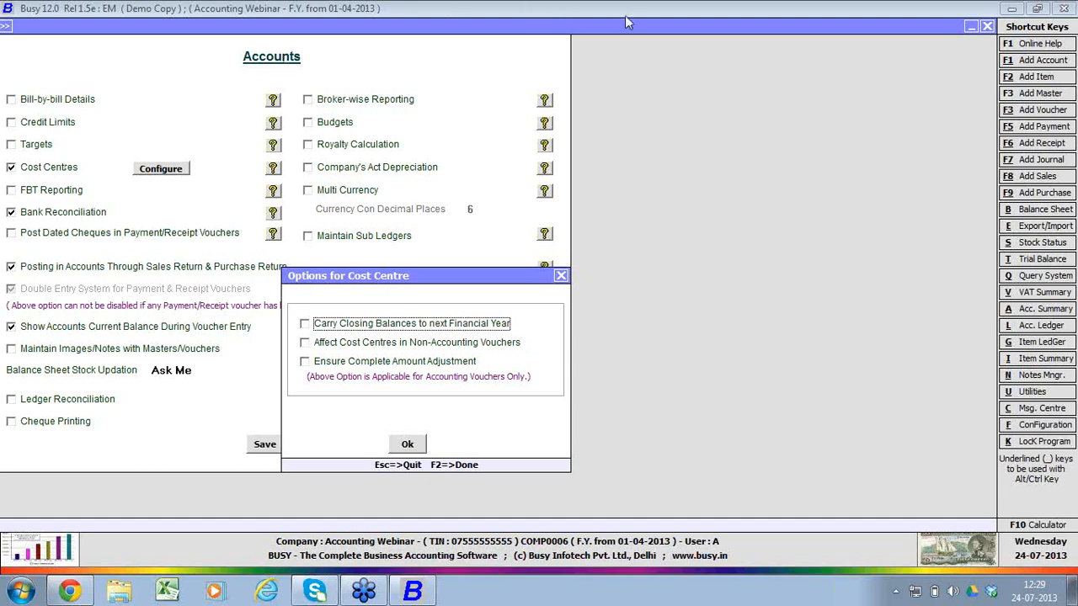
left_click(1057, 33)
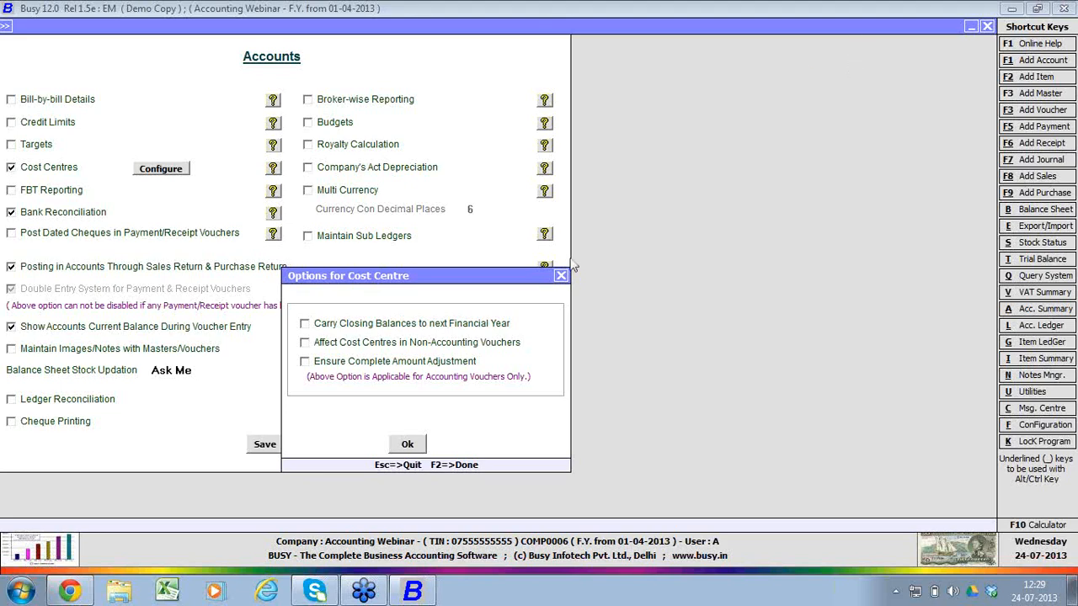
left_click(419, 434)
left_click(405, 447)
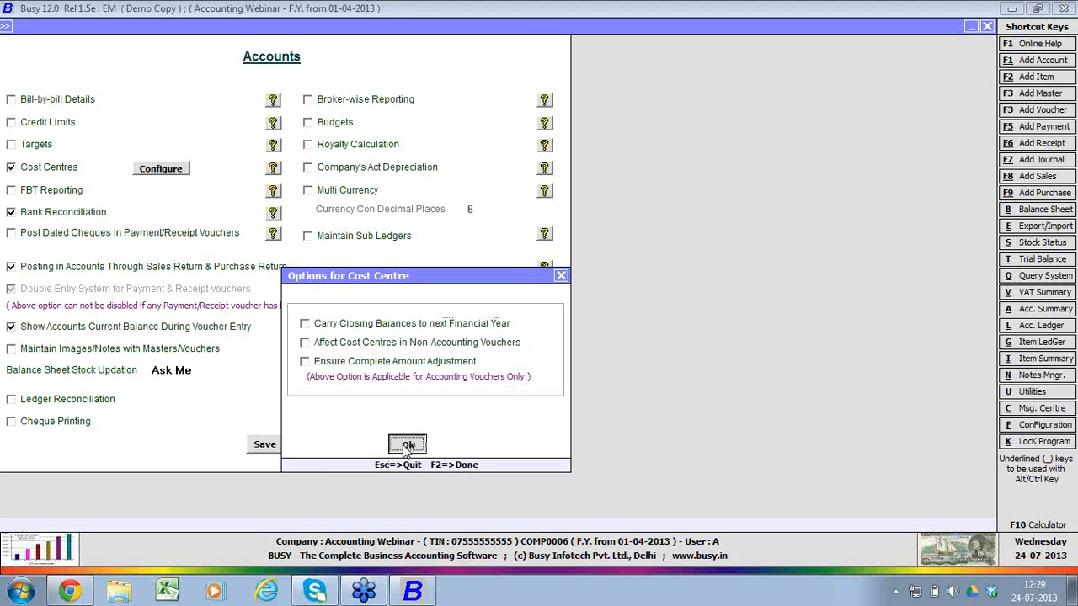
left_click(278, 448)
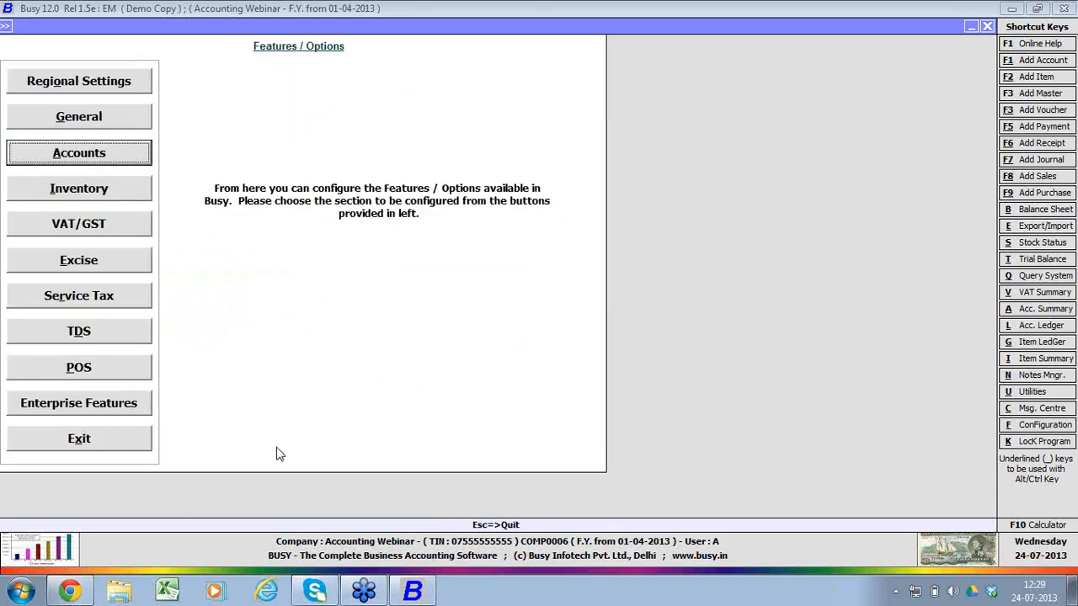
key("Escape")
key("Escape")
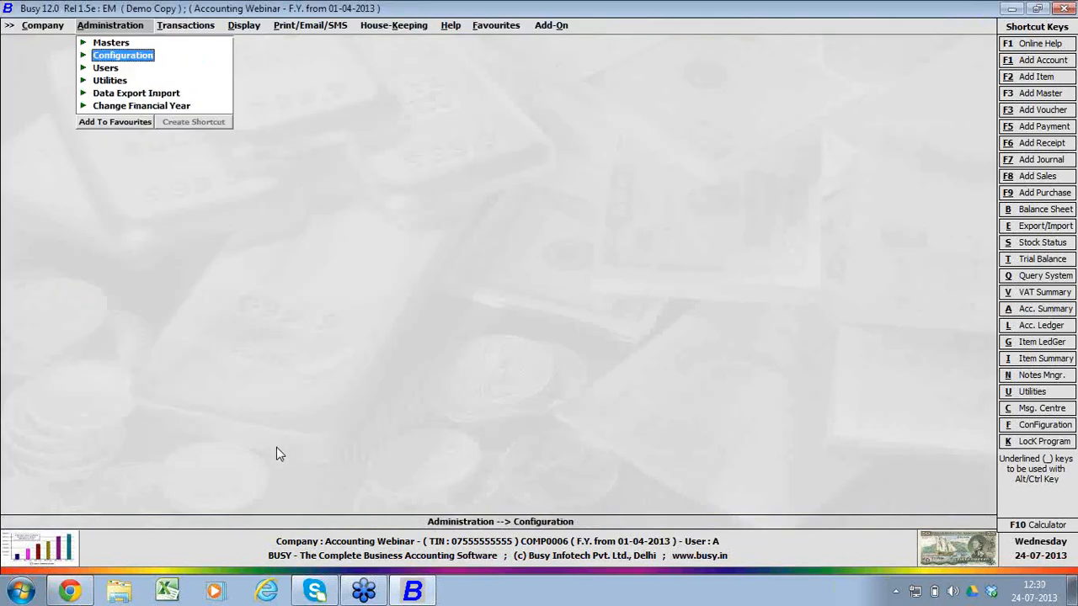
Step: Start a new Cost Centre master named EXE 1 with no alias
key("Up")
key("Return")
key("Down")
key("Down")
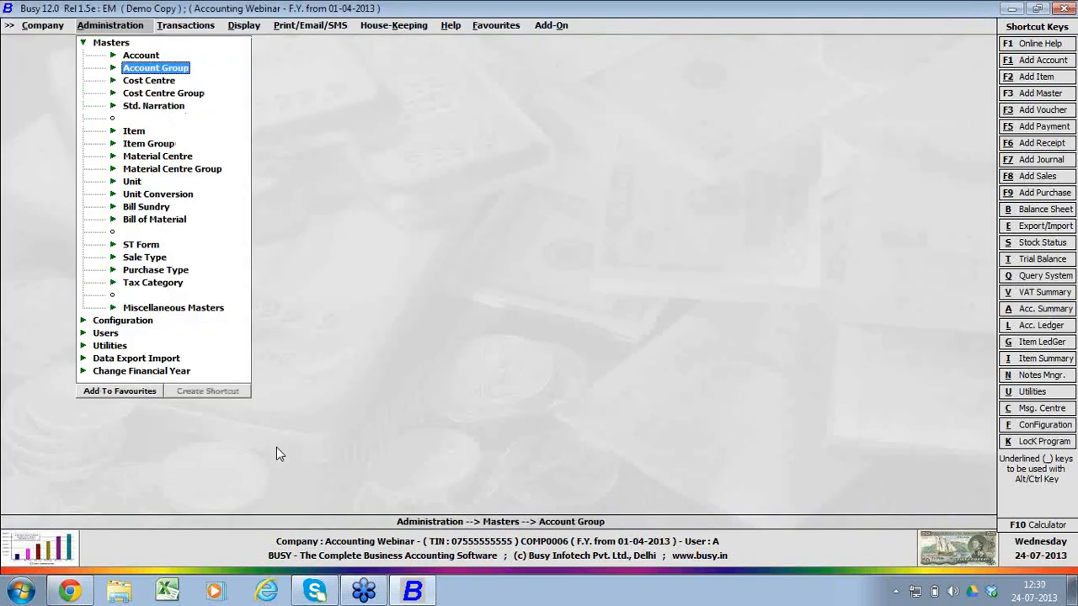
key("Return")
key("Return")
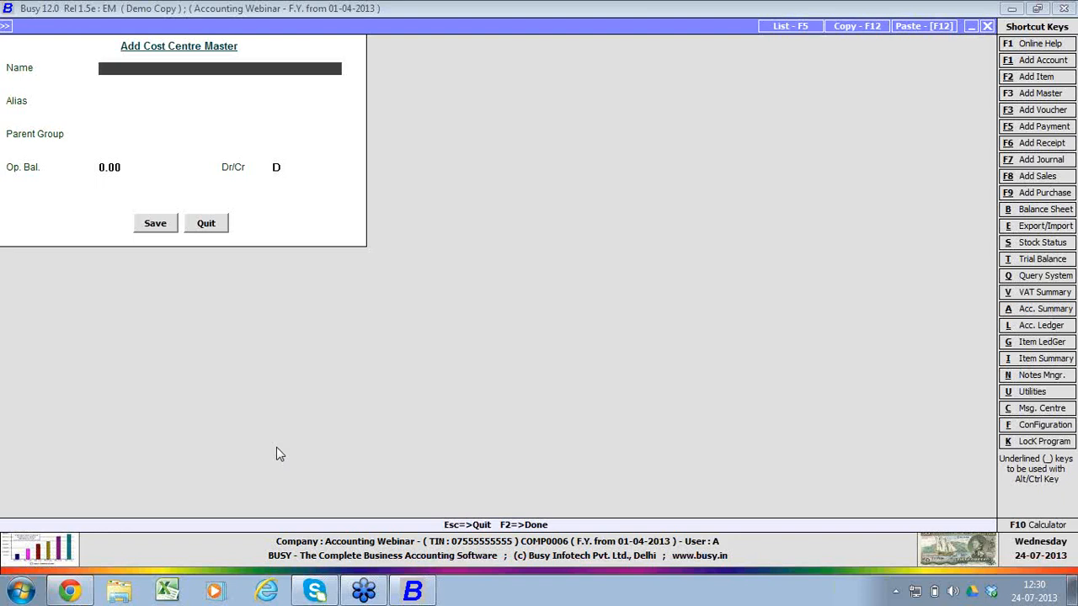
type("EXE 1")
key("Return")
key("Return")
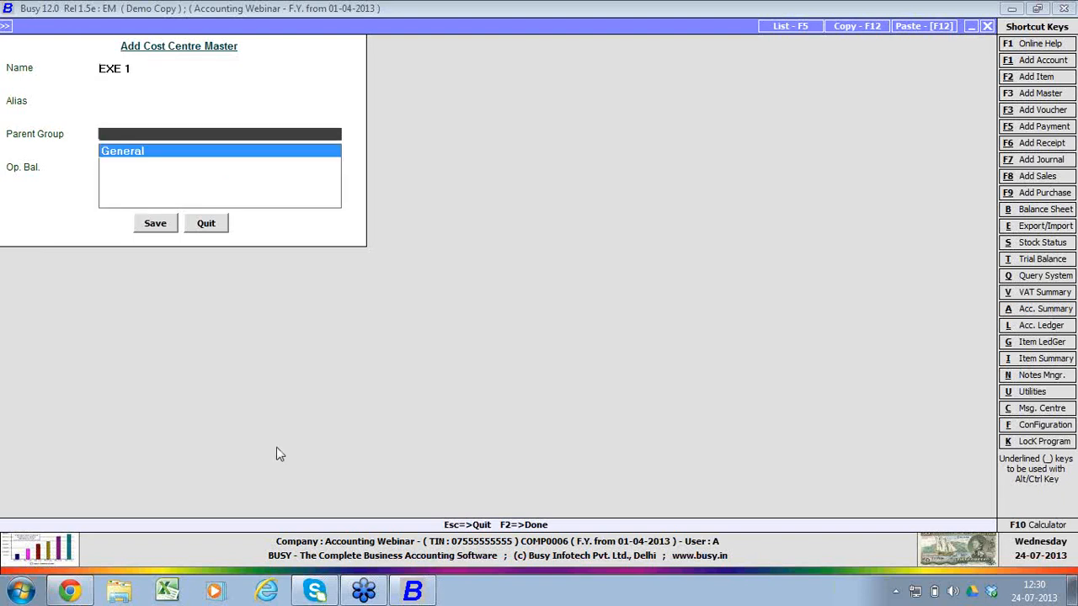
Step: Create the primary cost centre group SOUTH INDIA as the parent group and save cost centre EXE 1 with it
key("F3")
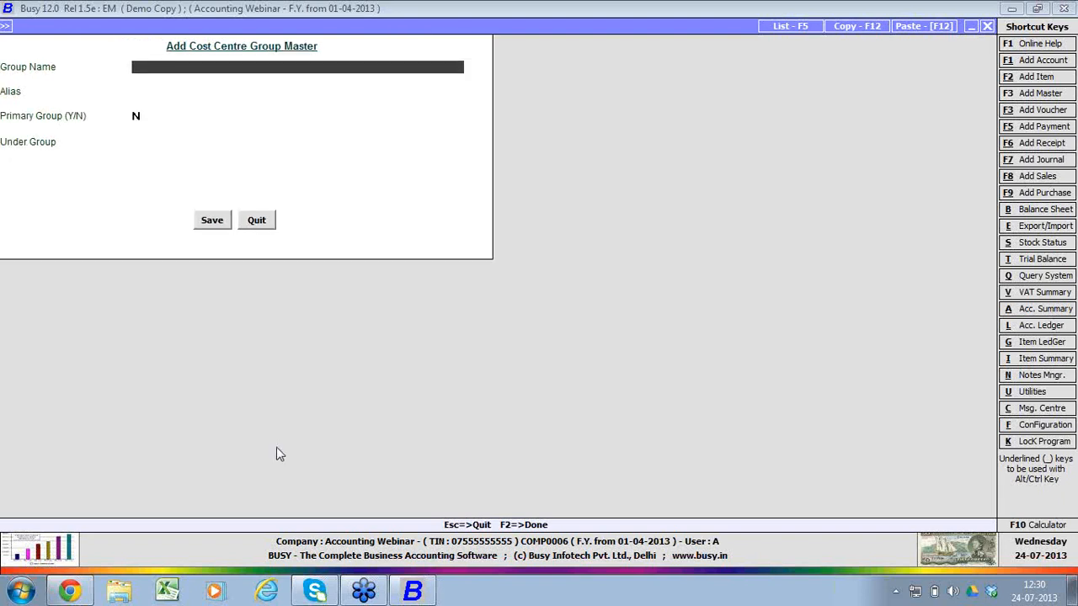
type("SOUTH INDIA")
key("Return")
key("Return")
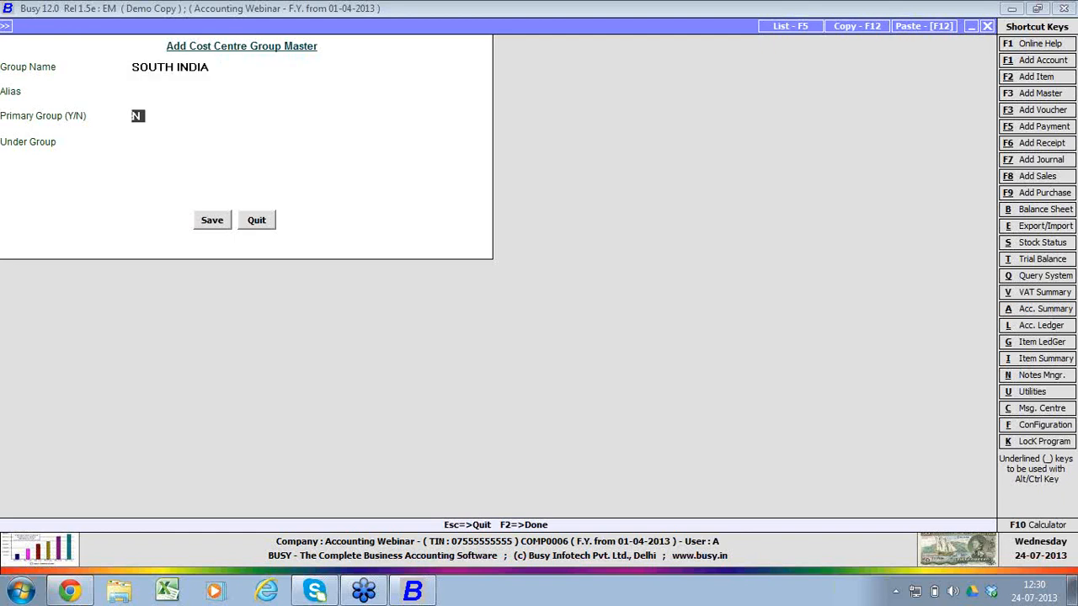
type("Y")
key("Return")
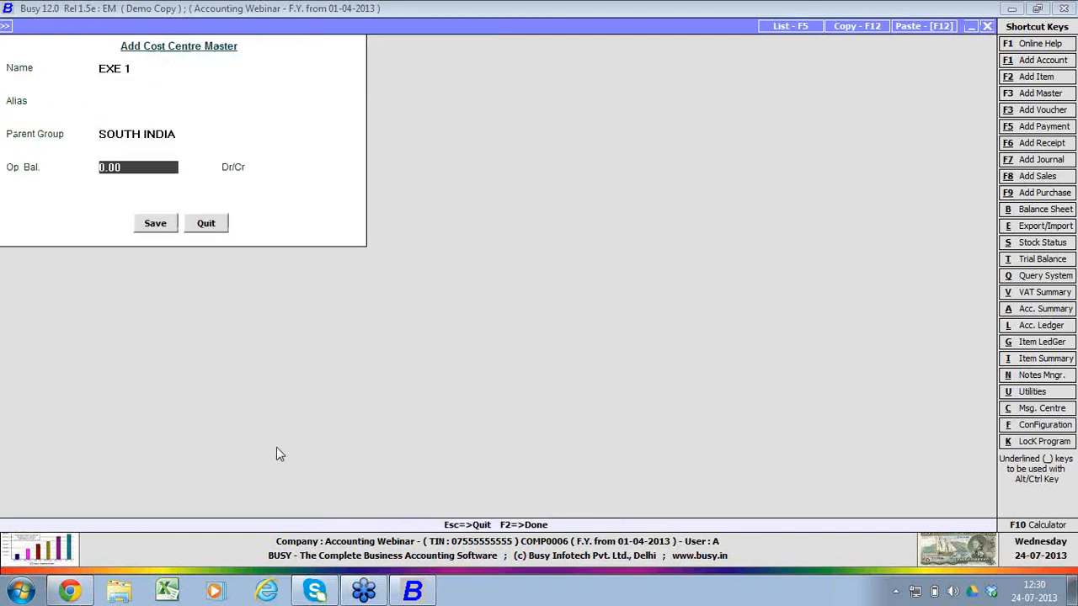
key("Return")
key("Return")
key("Return")
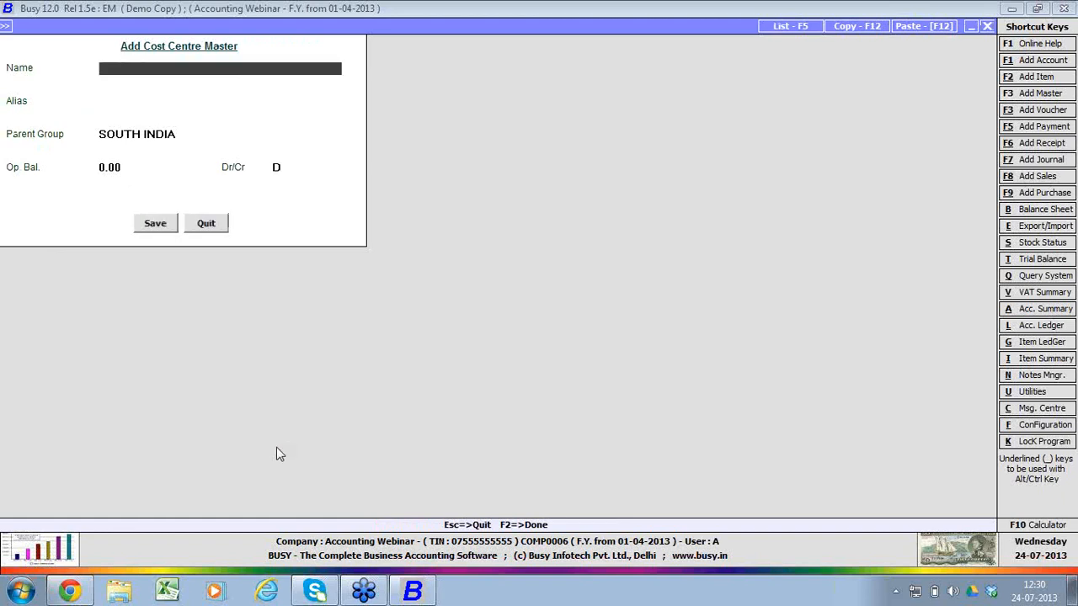
Step: Add a second cost centre named EXE 2 under SOUTH INDIA and leave cost centre entry
type("EXE 2")
key("Return")
key("Return")
key("Return")
key("Return")
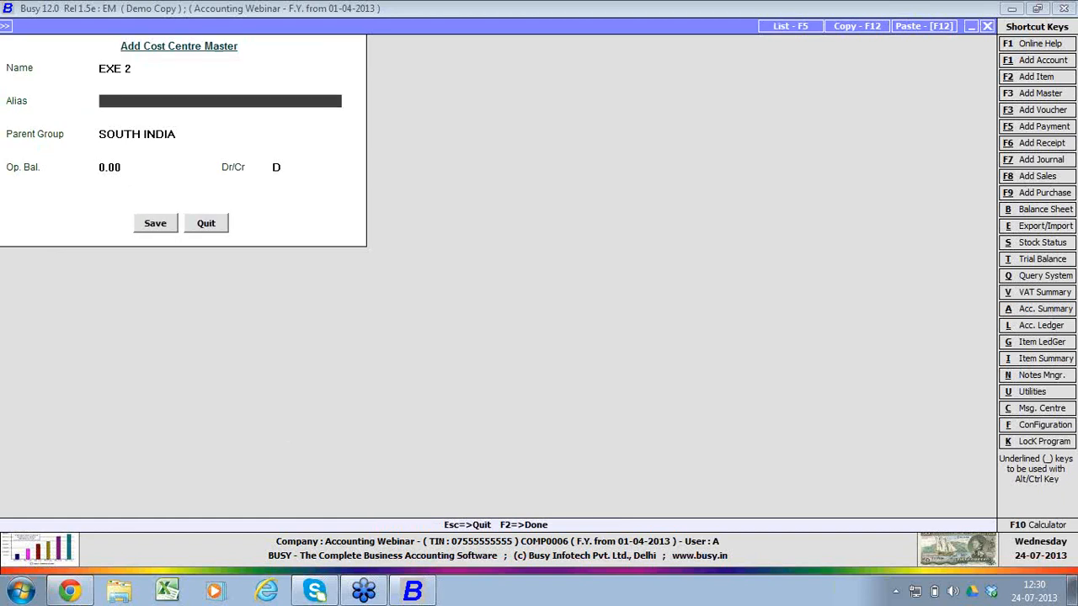
key("Return")
key("Return")
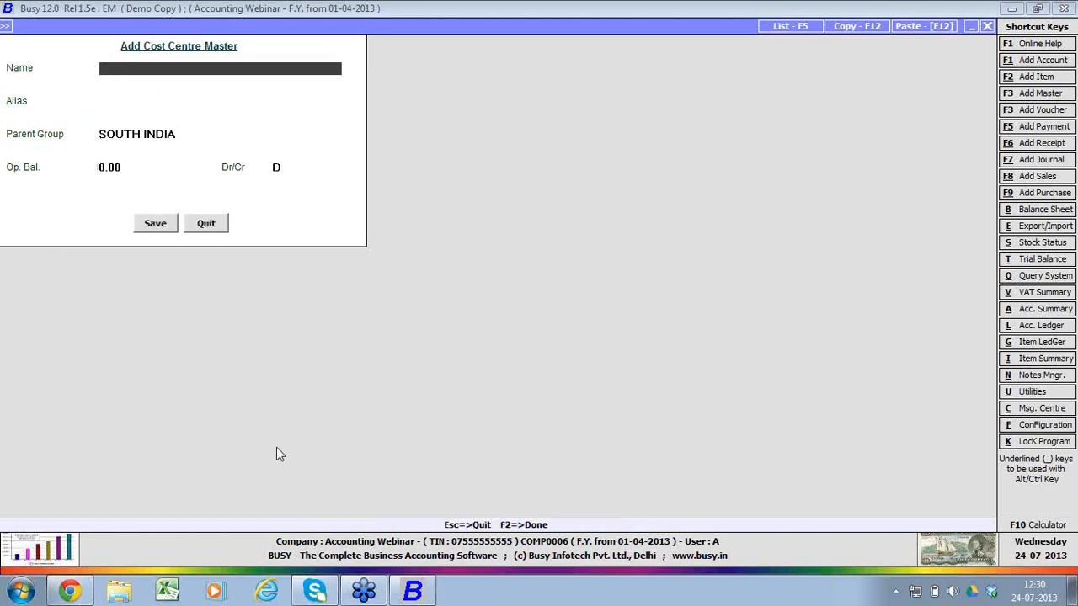
key("Escape")
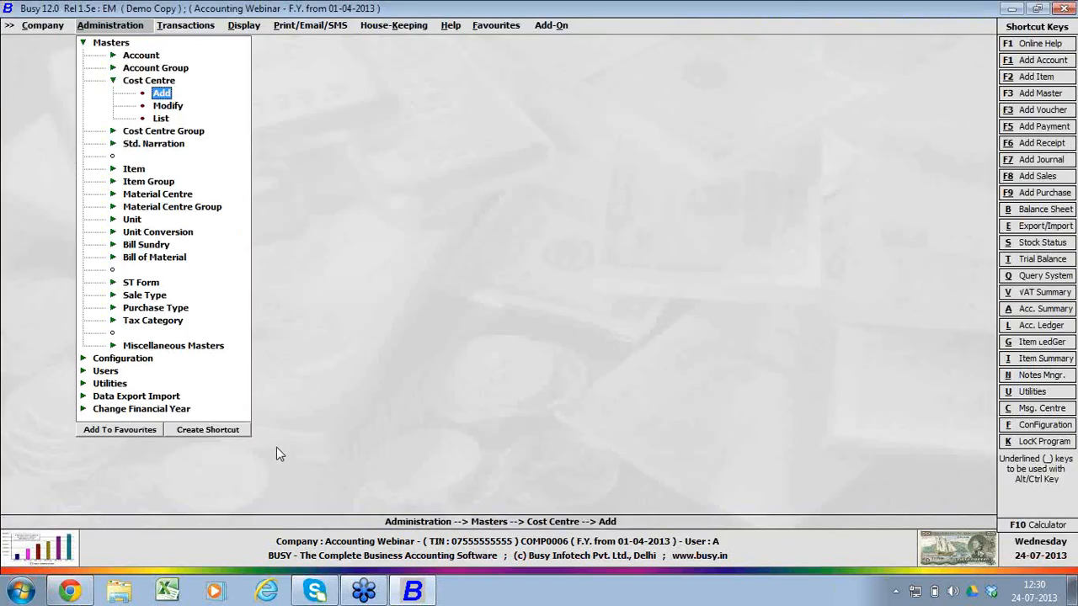
key("Escape")
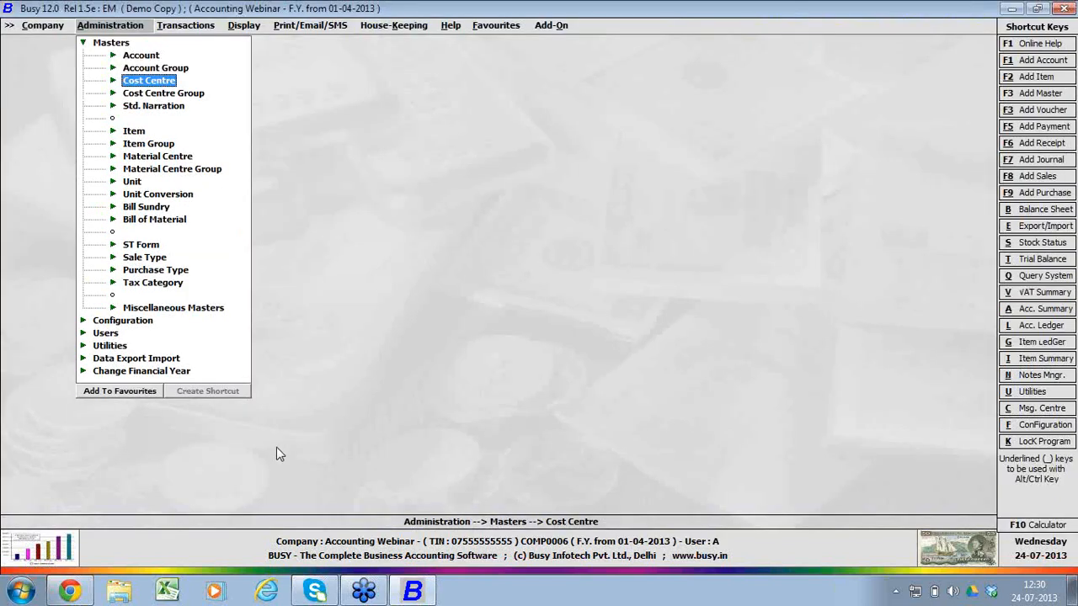
Step: Set up deletion of all vouchers up to 31-03-2014 without carrying over item or account balances
key("ctrl+d")
key("Return")
key("Left")
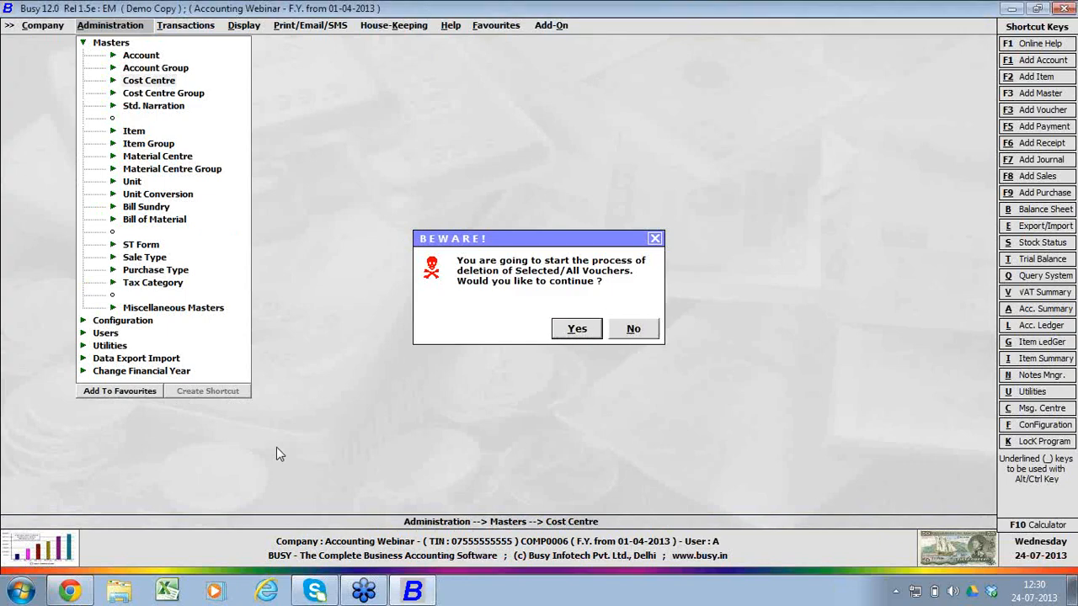
key("Return")
key("Return")
type("31-")
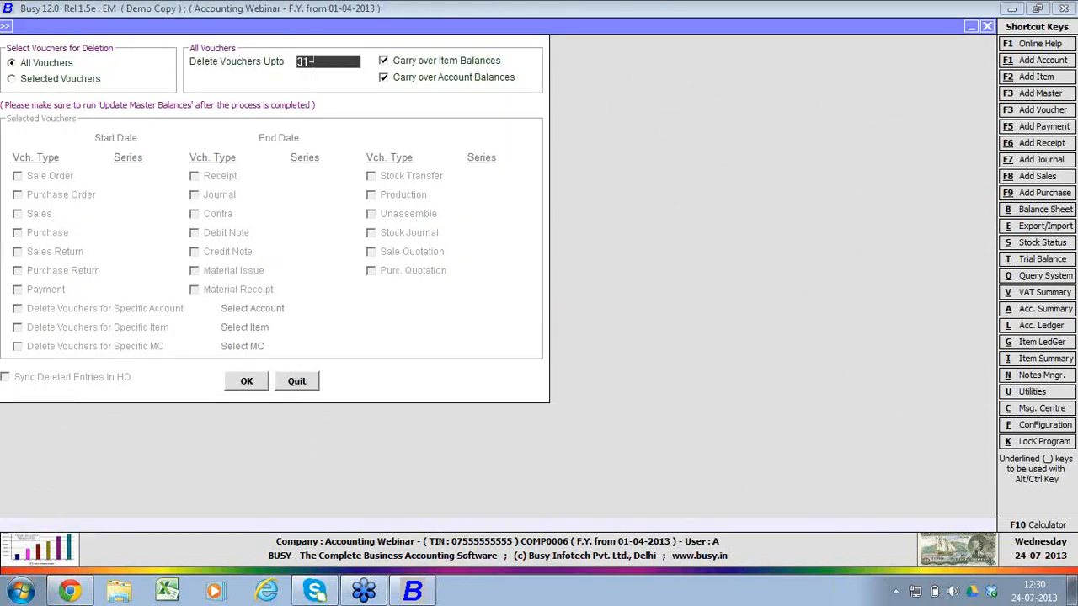
type("03-2014")
key("Return")
key("space")
key("Return")
key("space")
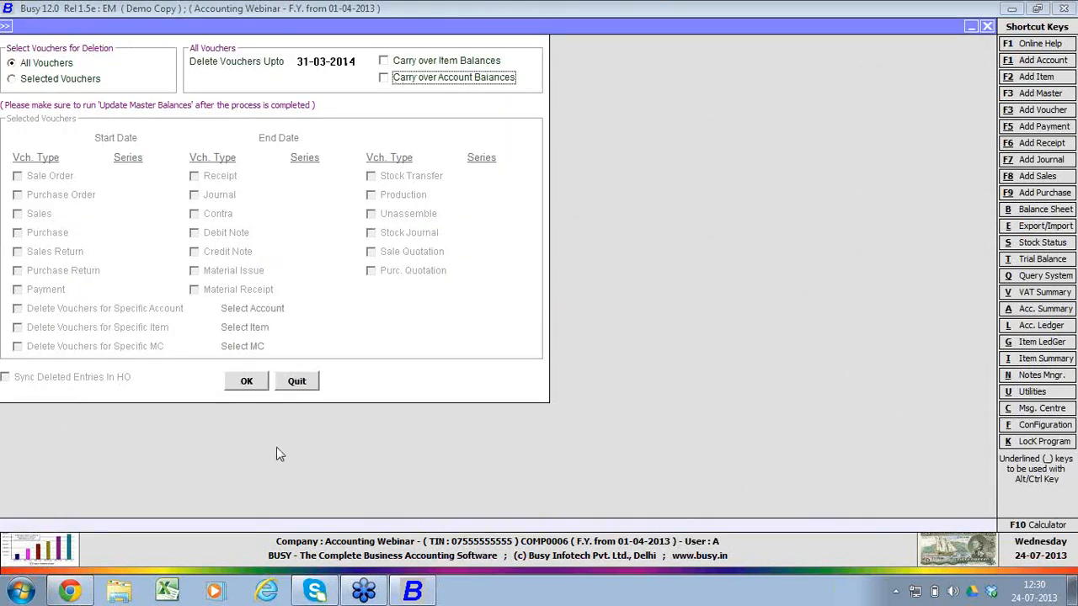
Step: Run the deletion of all vouchers and close the deletion form
key("Return")
key("Left")
key("Return")
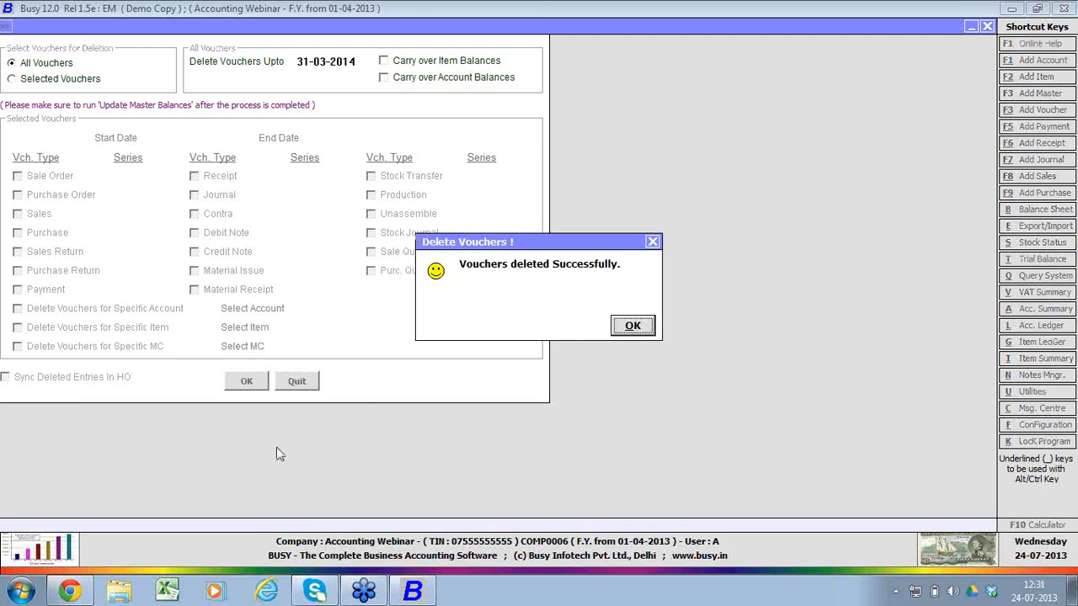
key("F1")
key("alt+F4")
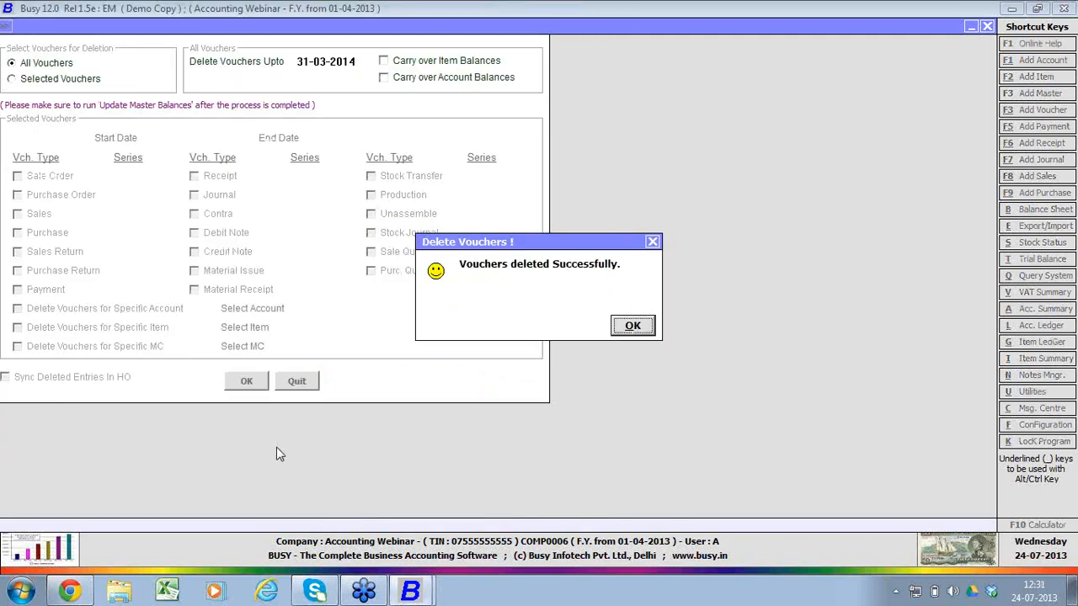
key("Return")
key("Escape")
key("Return")
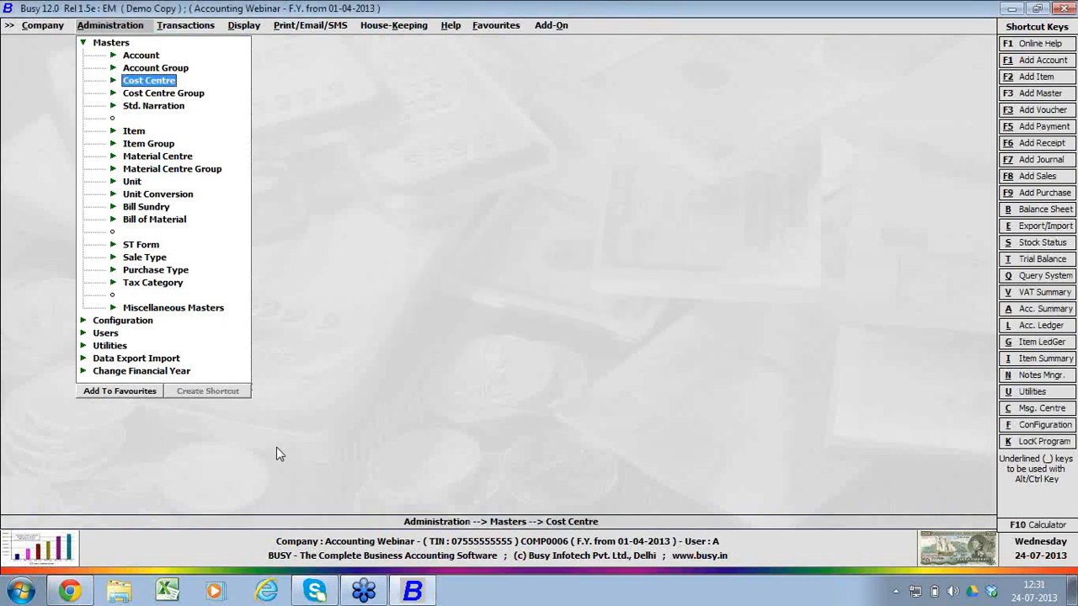
Step: Search the existing accounts available for modification for "TO" and close the selection
key("Right")
key("Left")
key("Up")
key("Up")
key("Return")
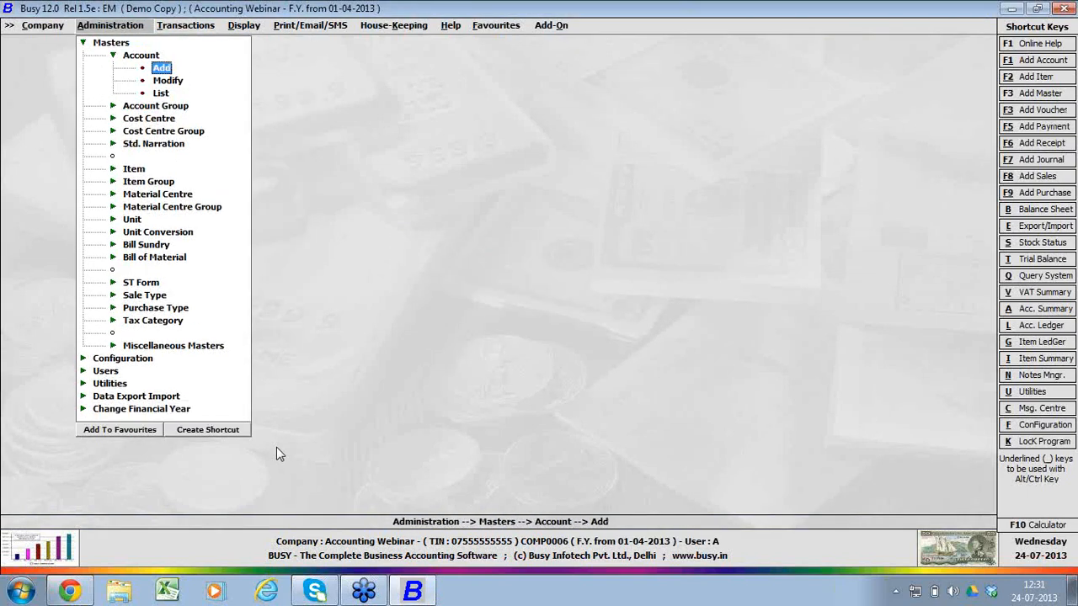
key("Down")
key("Return")
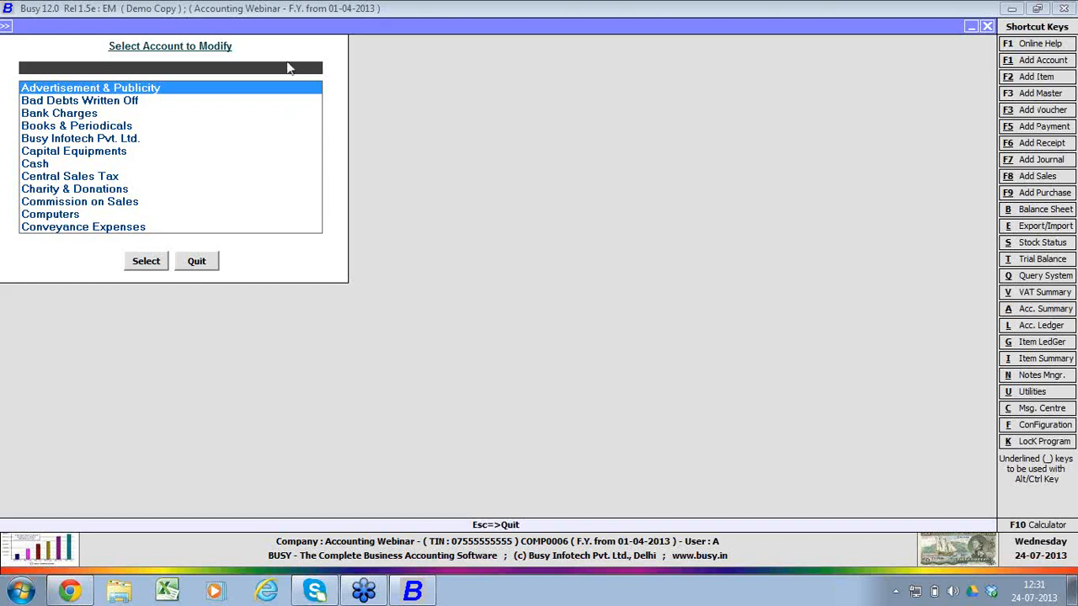
type("TO")
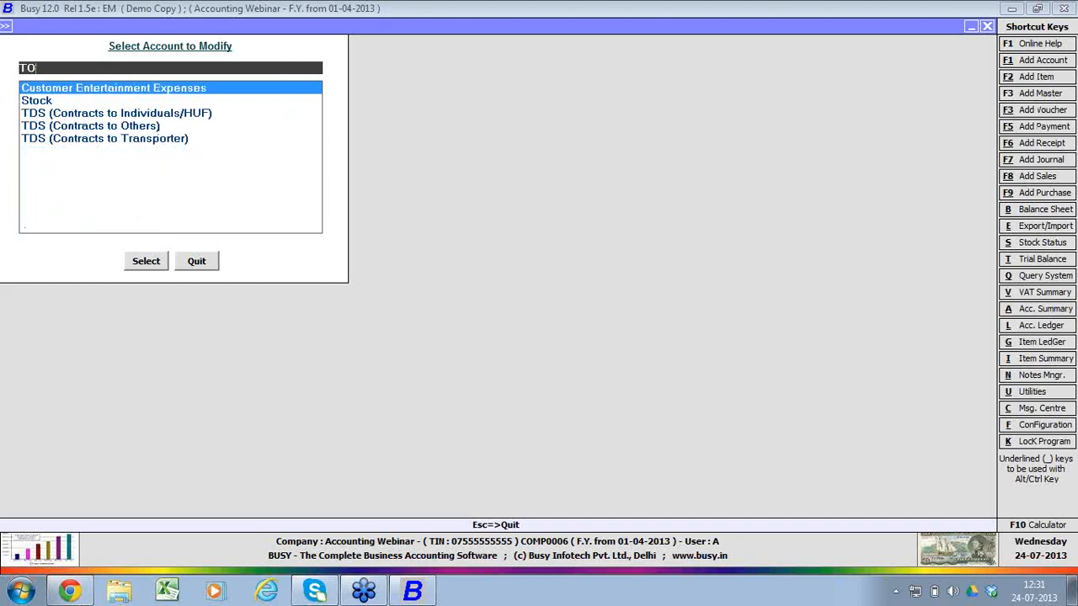
key("Escape")
Step: Start a new Account master with the name and print name TOUR EXP
key("Up")
key("Return")
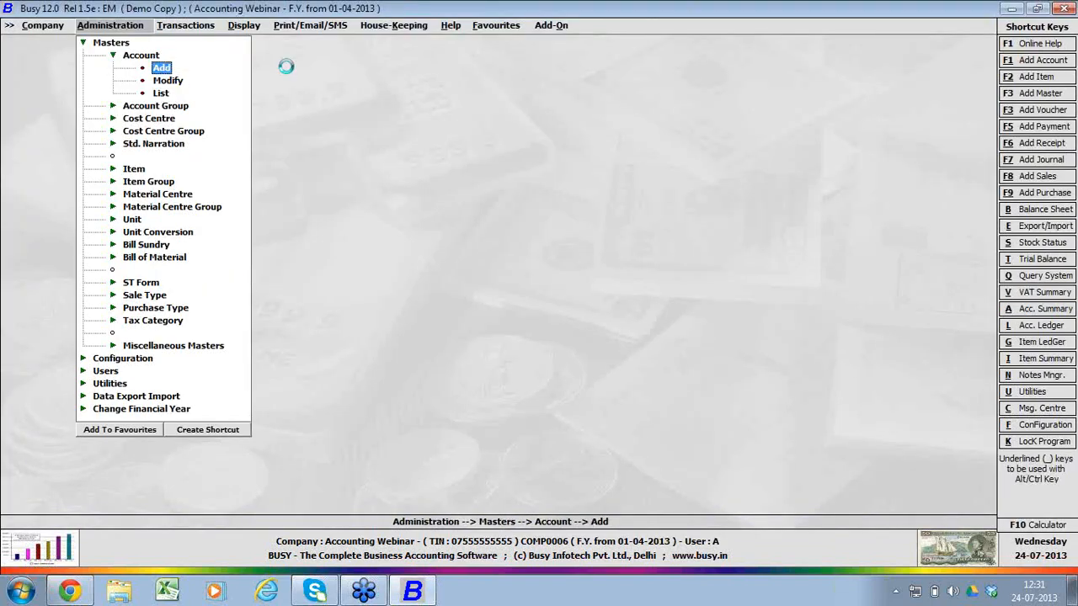
type("TOU")
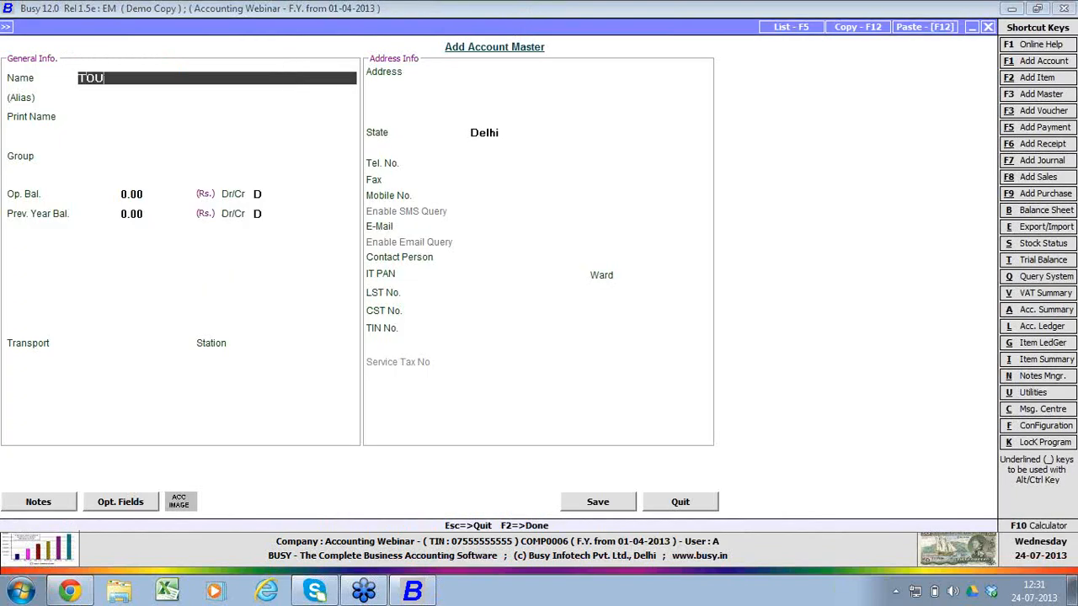
type("R EXP.")
key("Return")
key("Return")
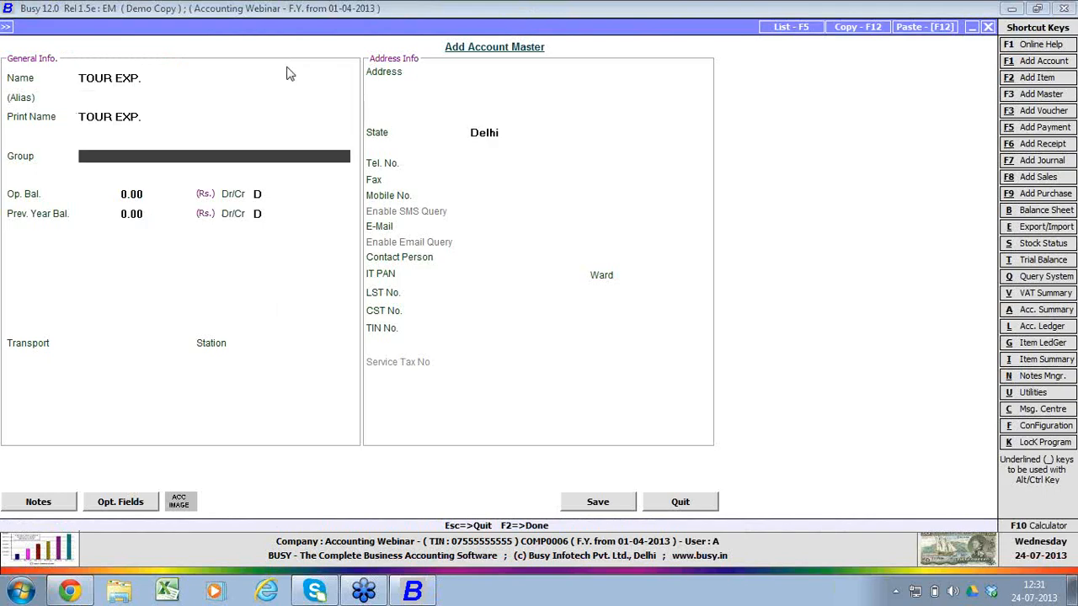
Step: Place the account under Expenses (Indirect/Admn.), accept allocating its amount to cost centres and save it
type("Ex")
key("Down")
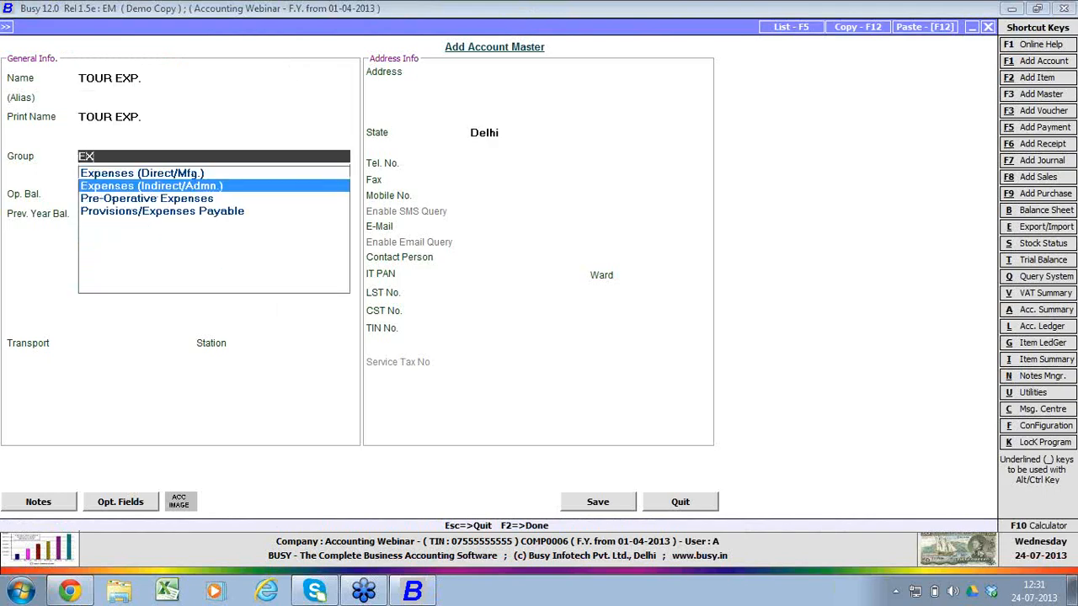
key("Return")
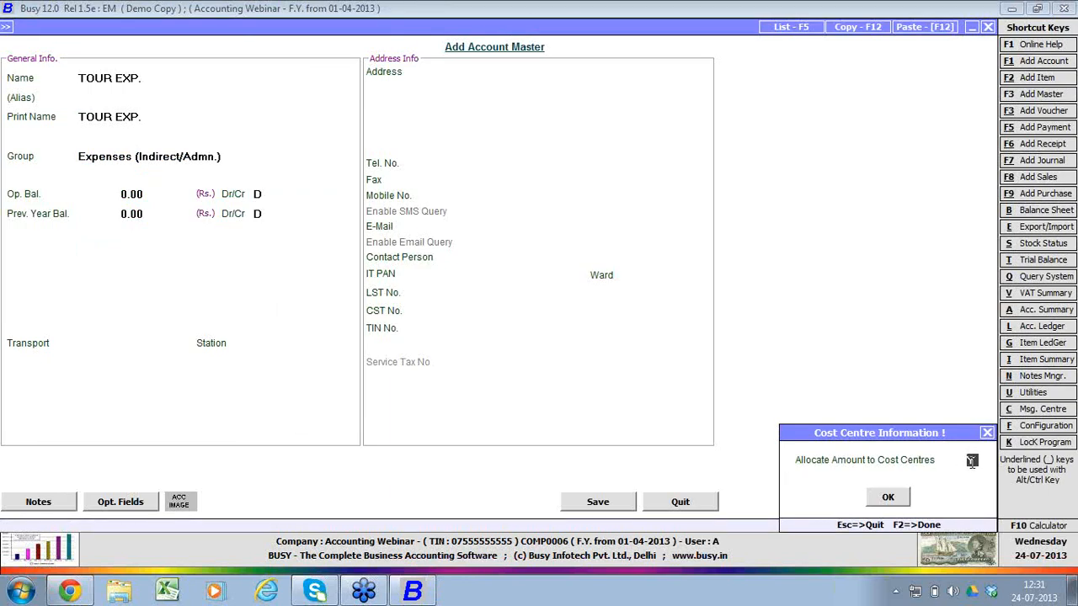
left_click(896, 498)
left_click(596, 507)
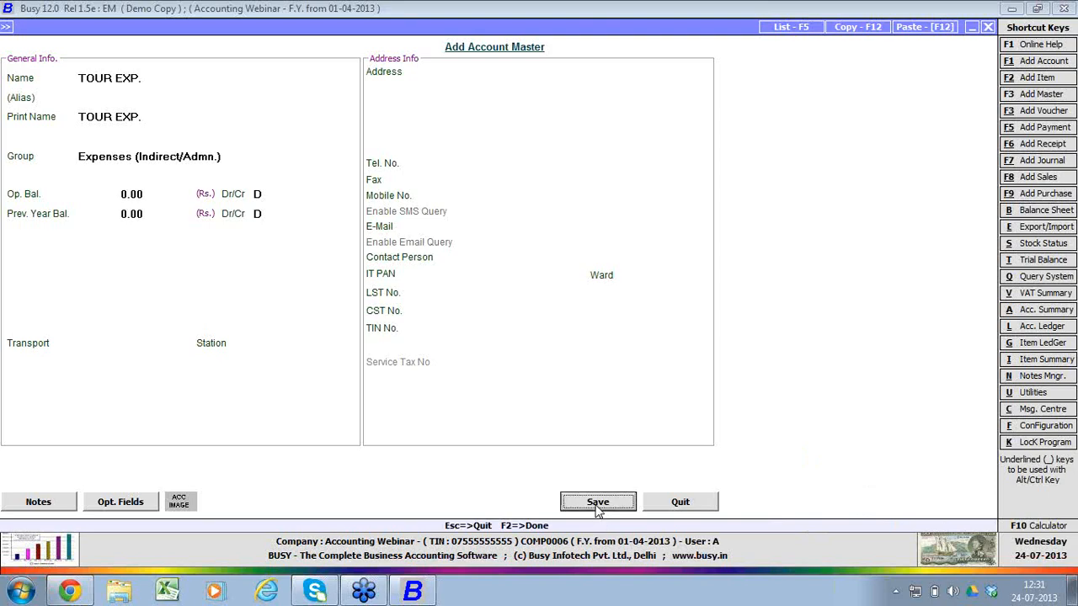
Step: Leave the Account master form and start a new payment voucher in the Main series dated 01-04-2013
key("Escape")
key("Right")
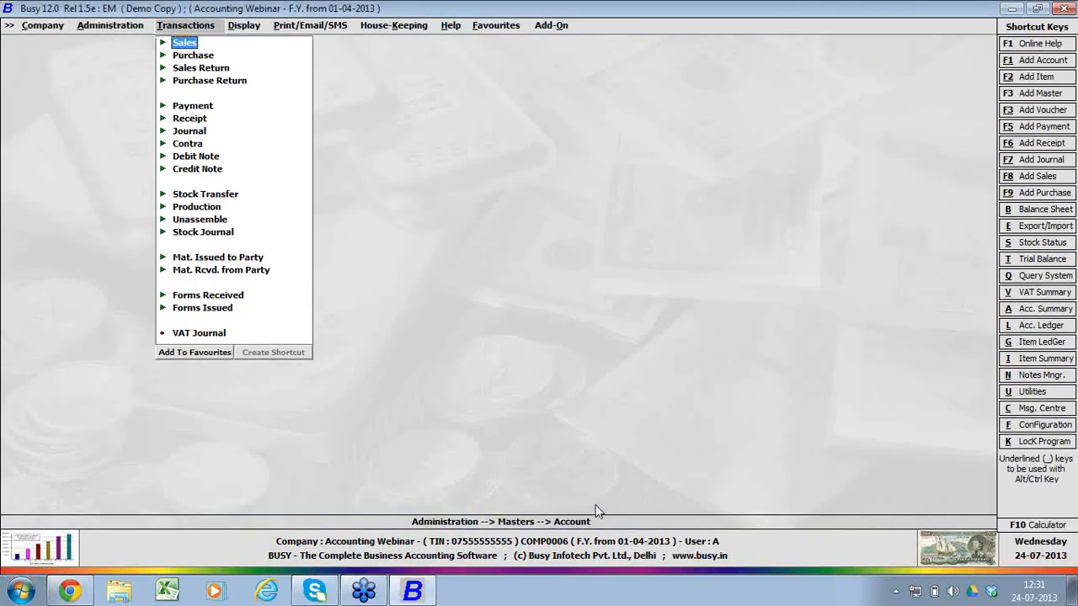
key("Down")
key("Down")
key("Down")
key("Down")
key("Return")
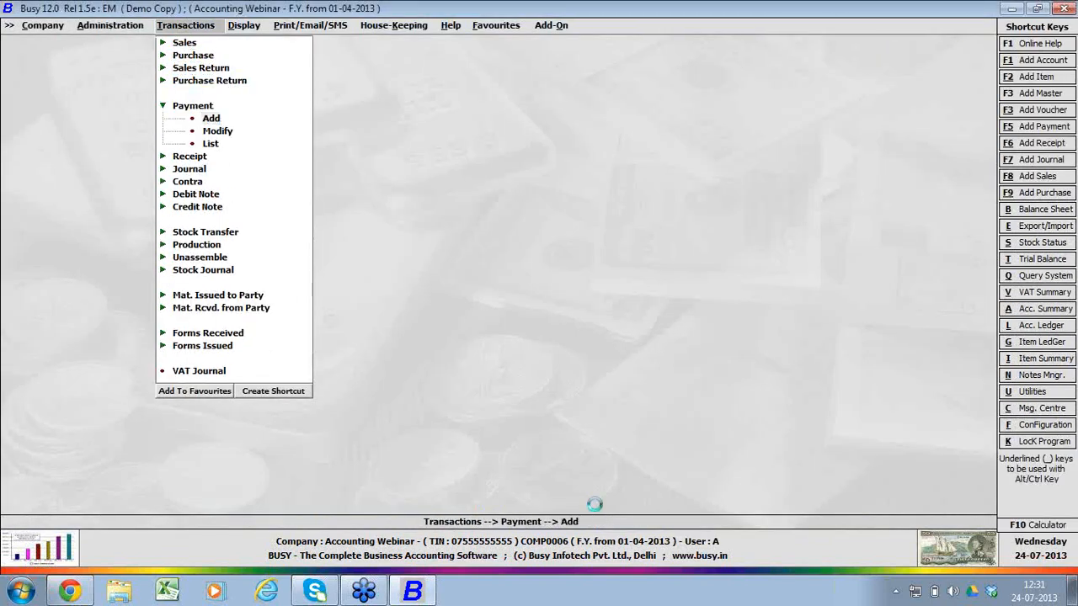
key("Return")
key("Return")
key("Return")
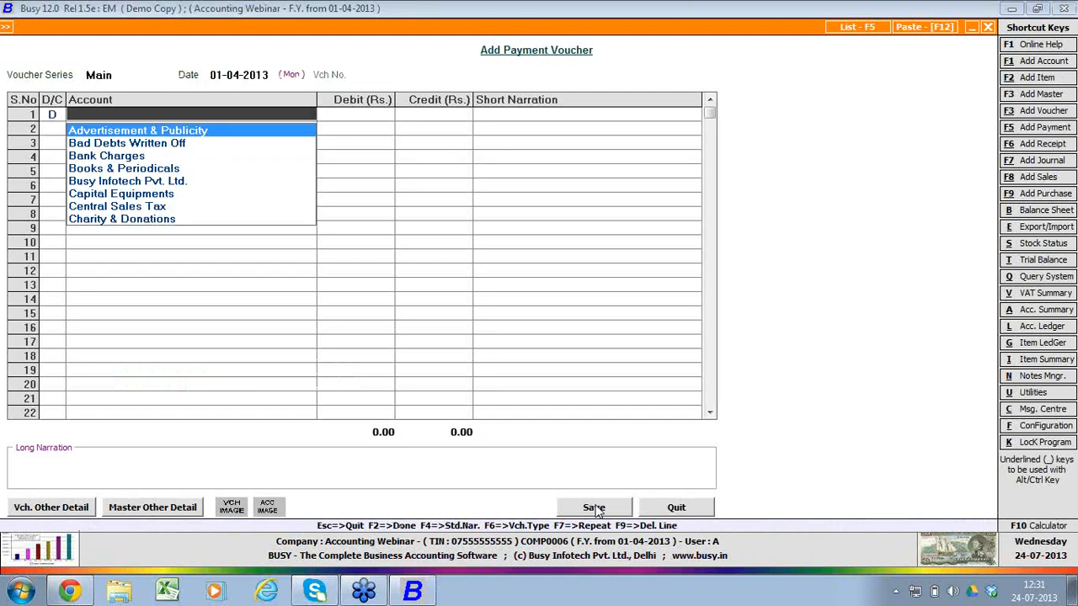
Step: Debit the TOUR EXP. account with 20,000 and credit Cash with the same amount in the payment voucher
type("TOUR")
key("Return")
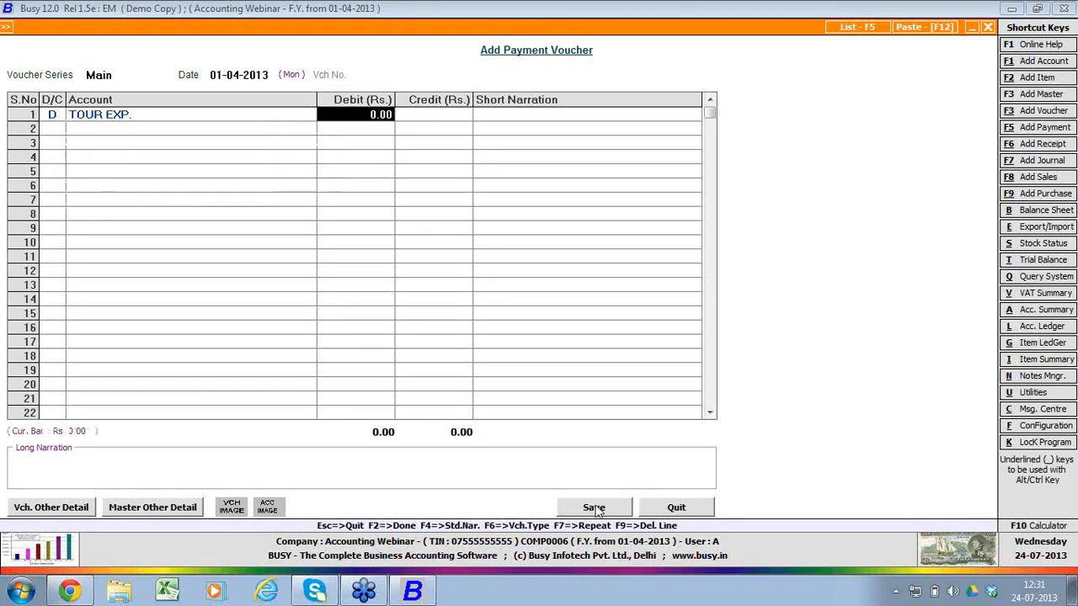
type("20000")
key("Return")
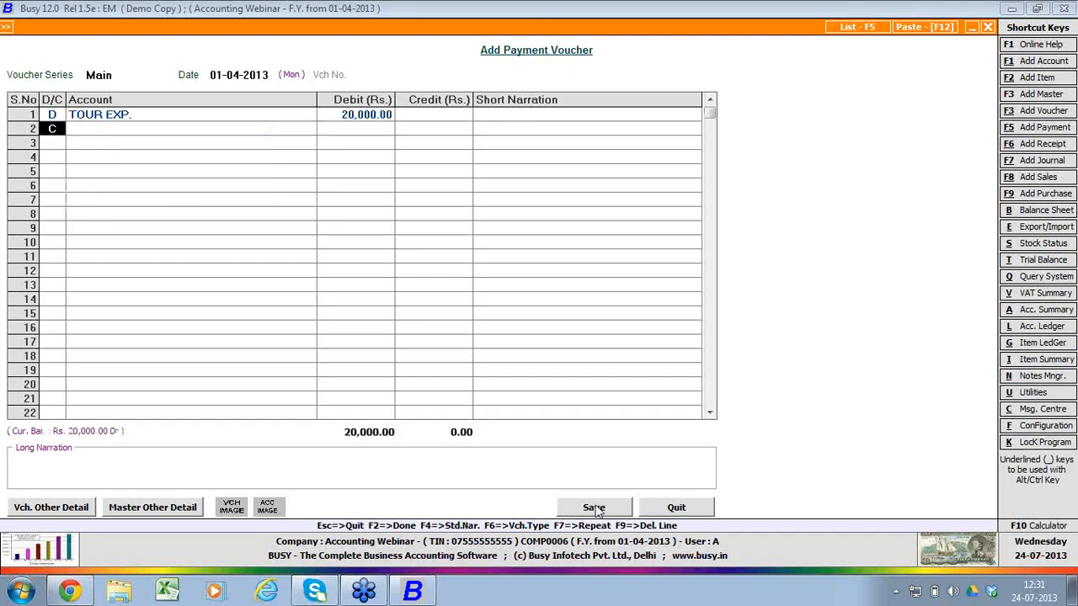
key("Return")
key("Return")
key("Return")
key("Return")
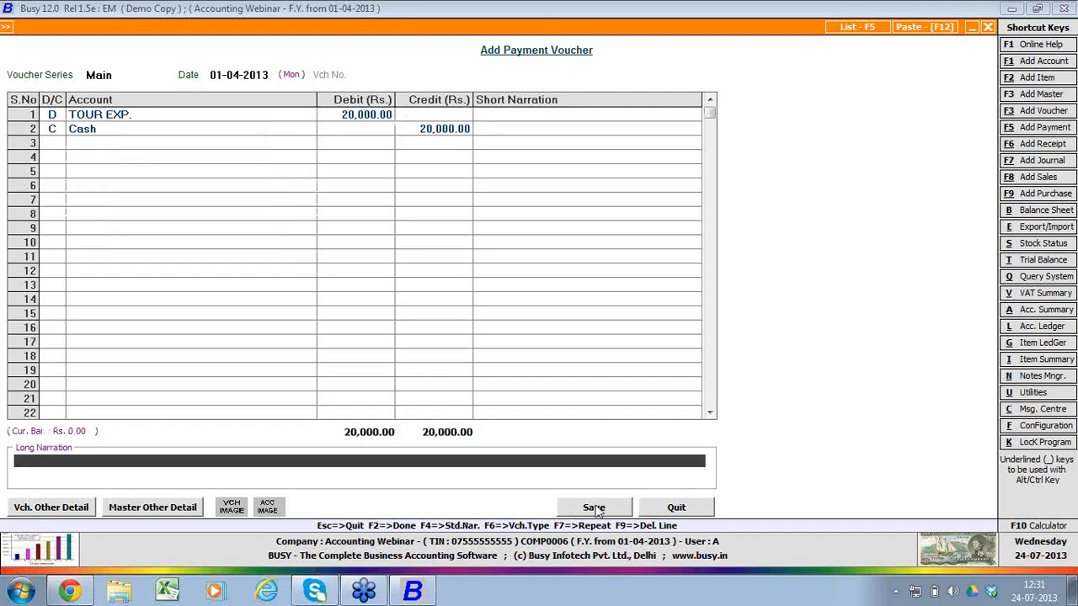
Step: Begin saving the voucher and allocate 12,000 of the tour expense to cost centre EXE 1 with the short narration MADURAI
key("Return")
key("Left")
key("Return")
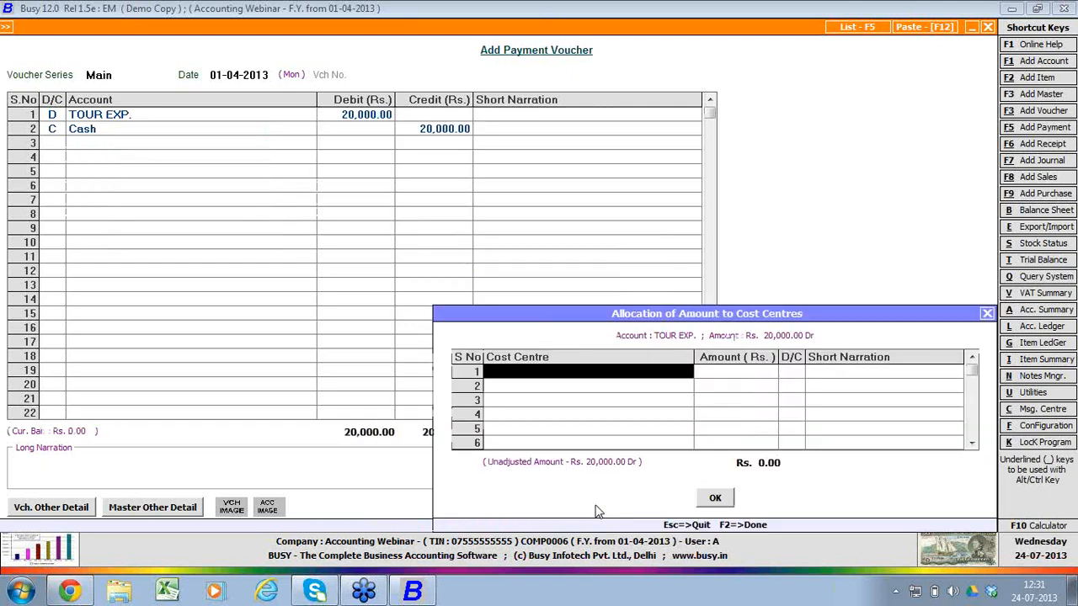
key("Return")
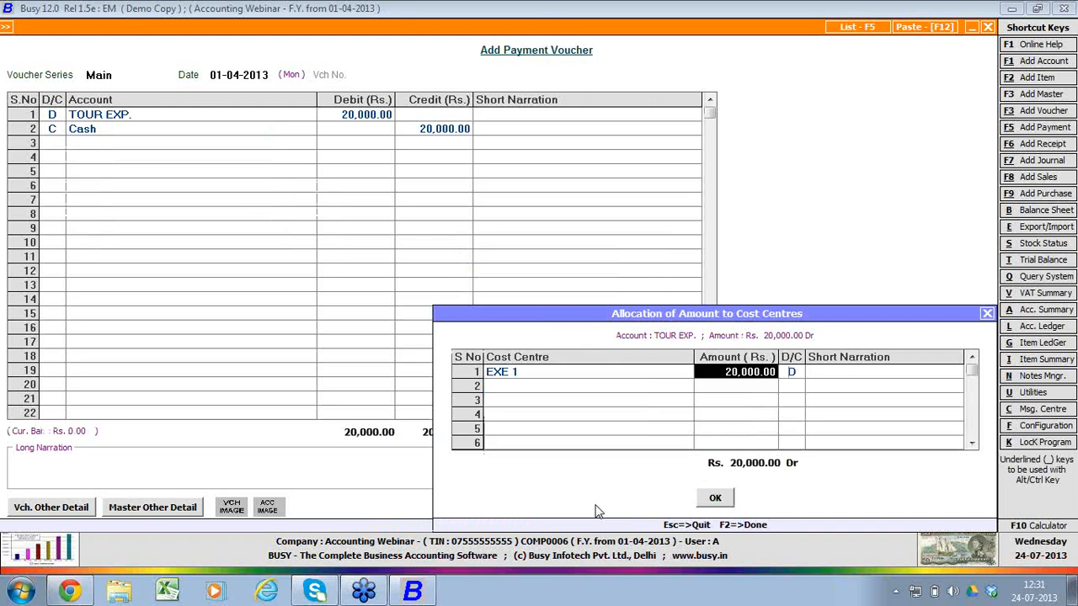
type("12000")
key("Return")
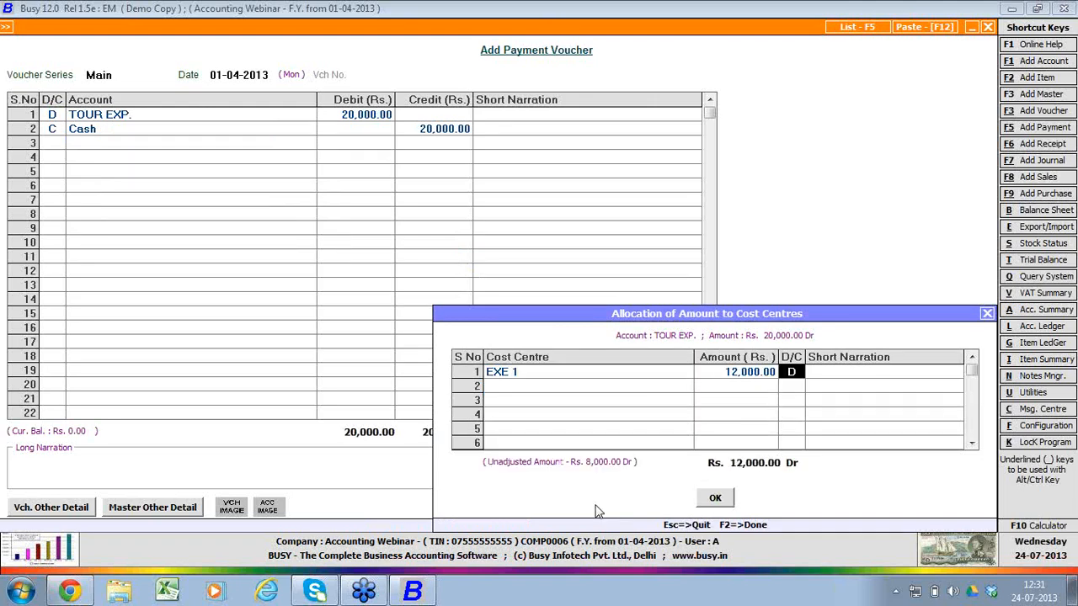
key("Return")
type("mAD")
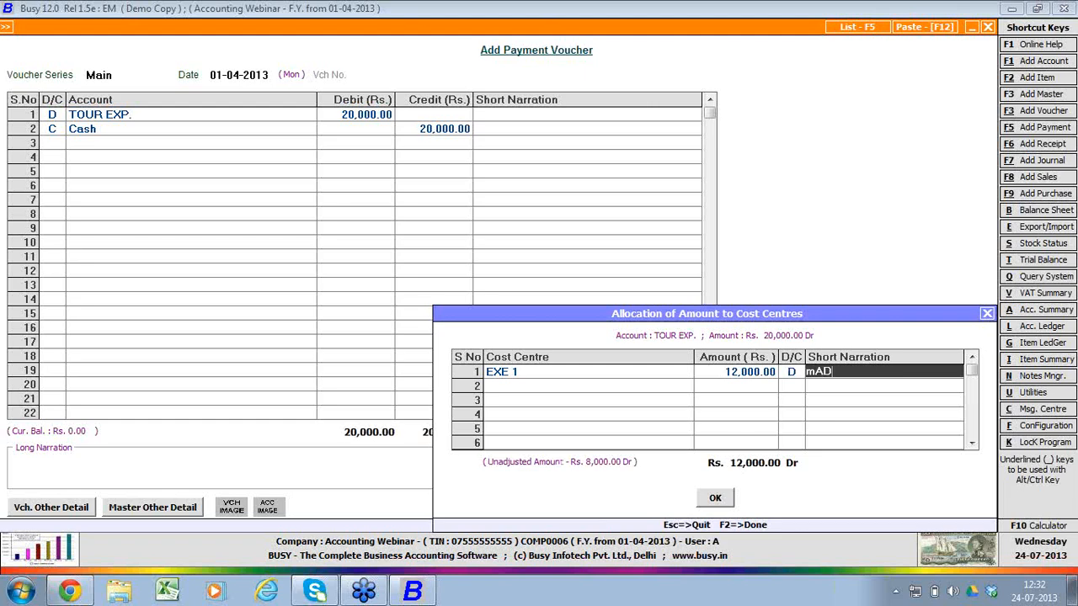
type("URAI")
key("Return")
Step: Allocate the remaining 8,000 of the tour expense to cost centre EXE 2 with the short narration COCHIN
key("space")
key("Down")
key("Return")
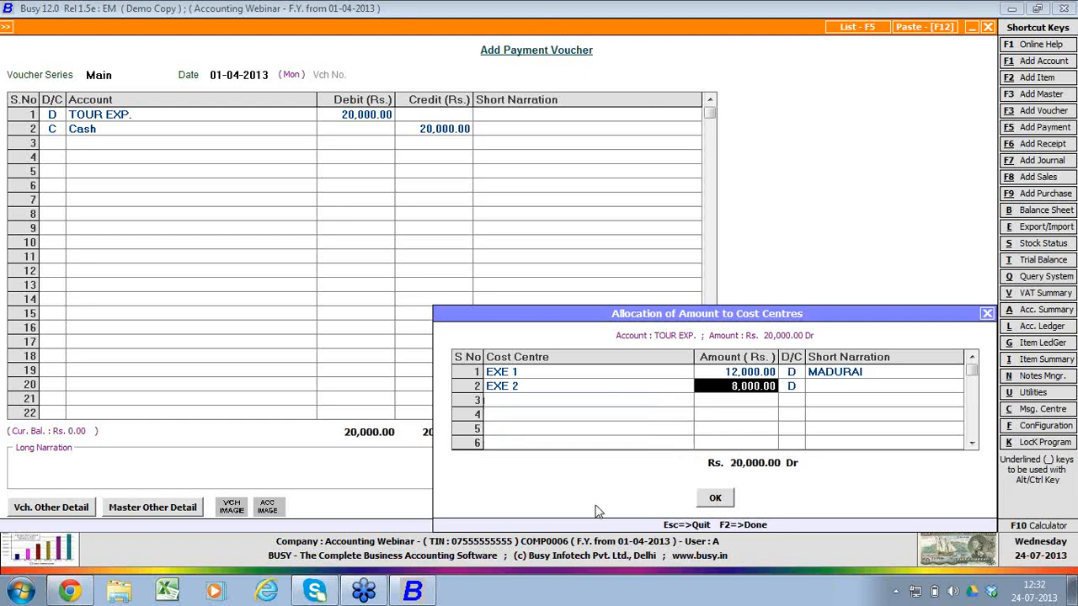
key("Return")
key("Return")
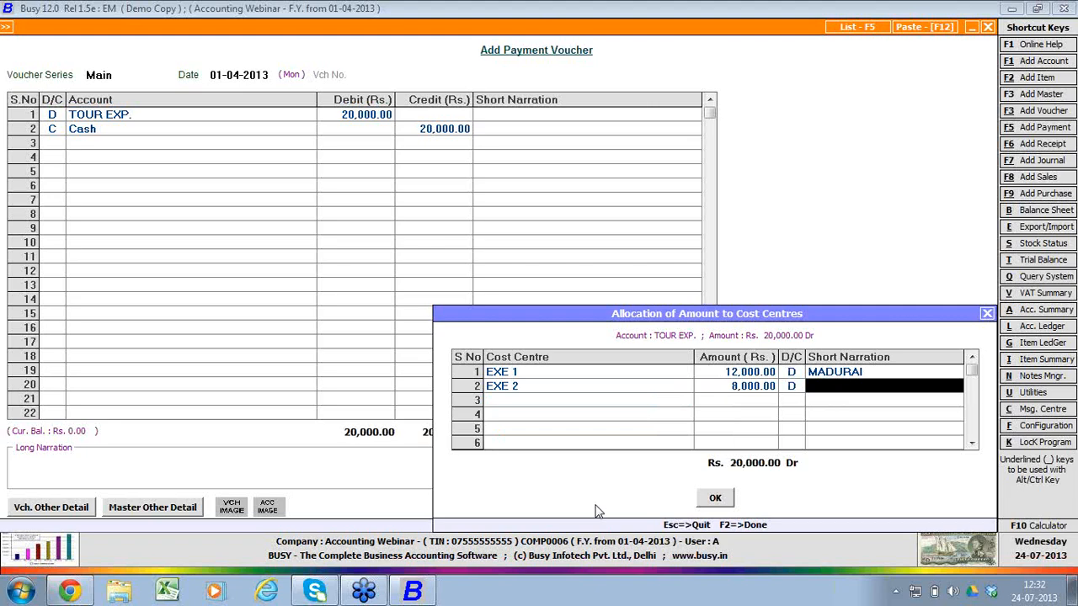
type("cOCHIN")
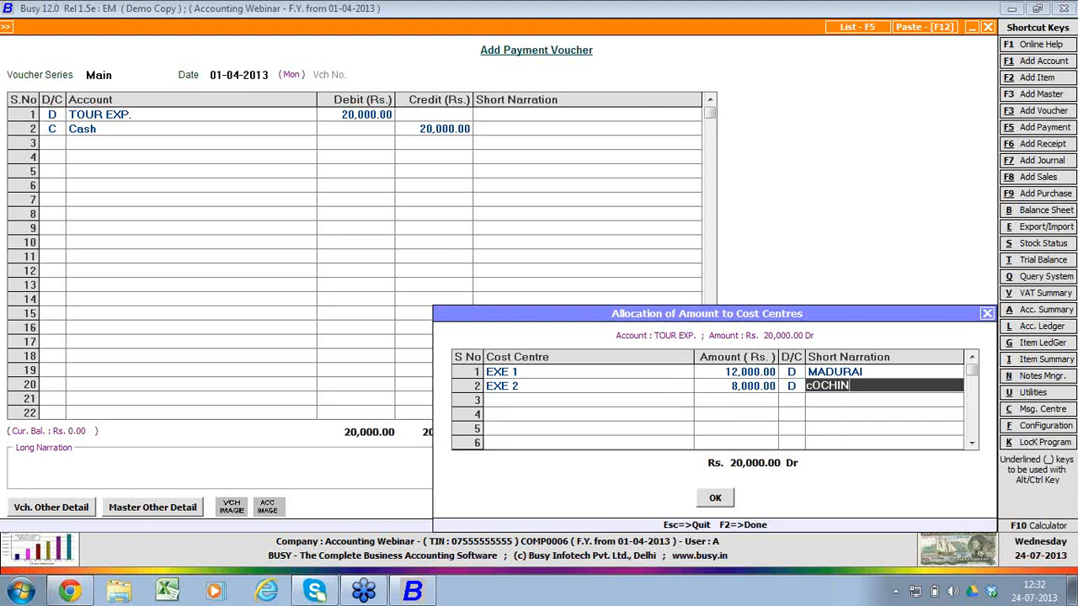
Step: Confirm the cost centre allocation, save the payment voucher and close the voucher form
key("F2")
key("F2")
key("Return")
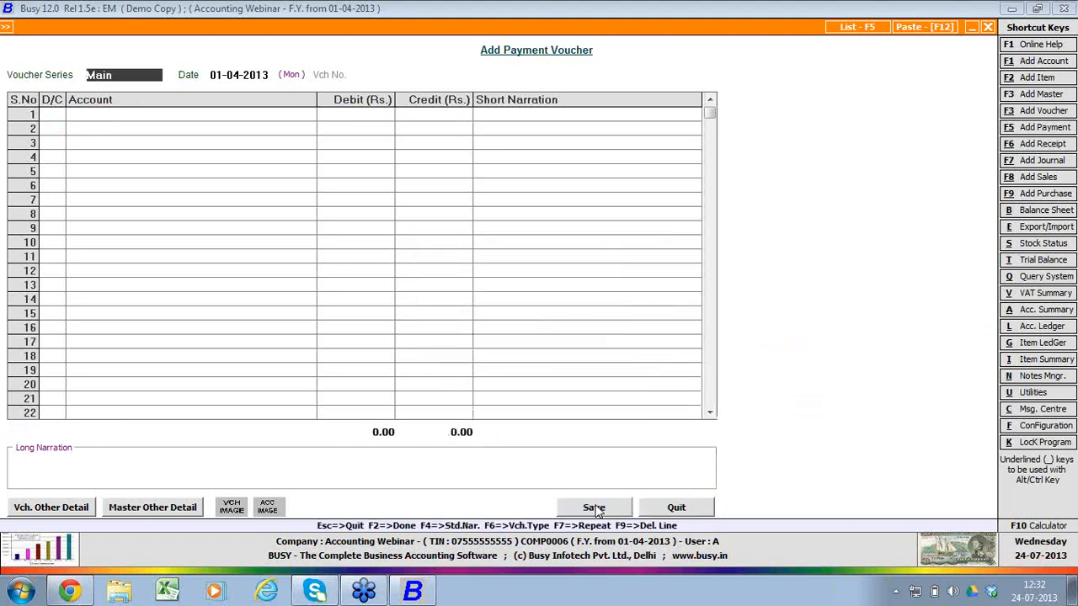
key("Escape")
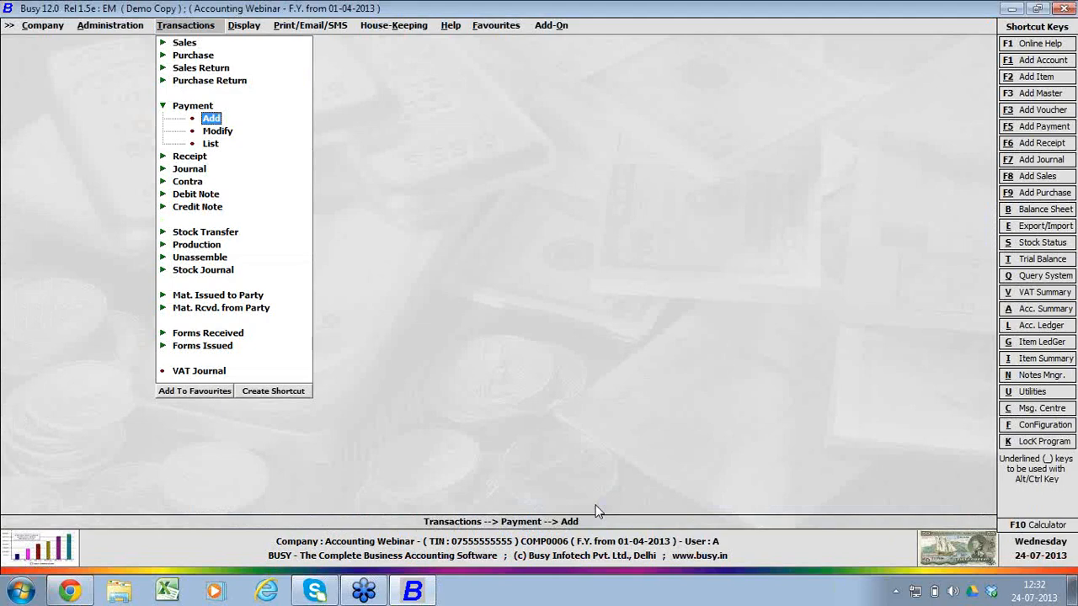
Step: Display the alphabetical cost centre trial for all cost centres as on 01-04-2013, then close the report
key("Right")
key("Down")
key("Down")
key("Down")
key("Down")
key("Return")
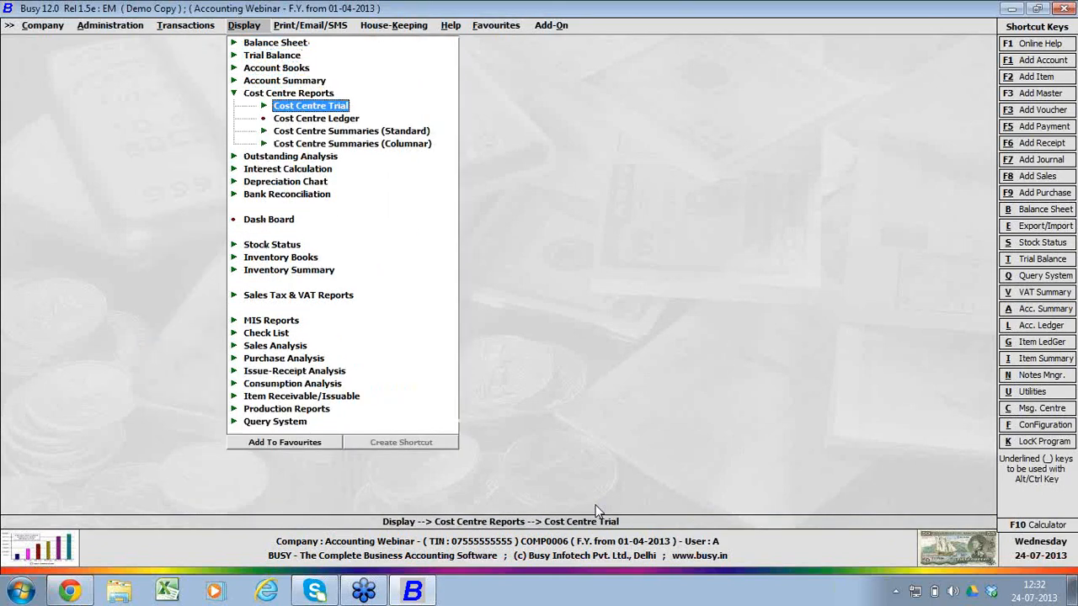
key("Return")
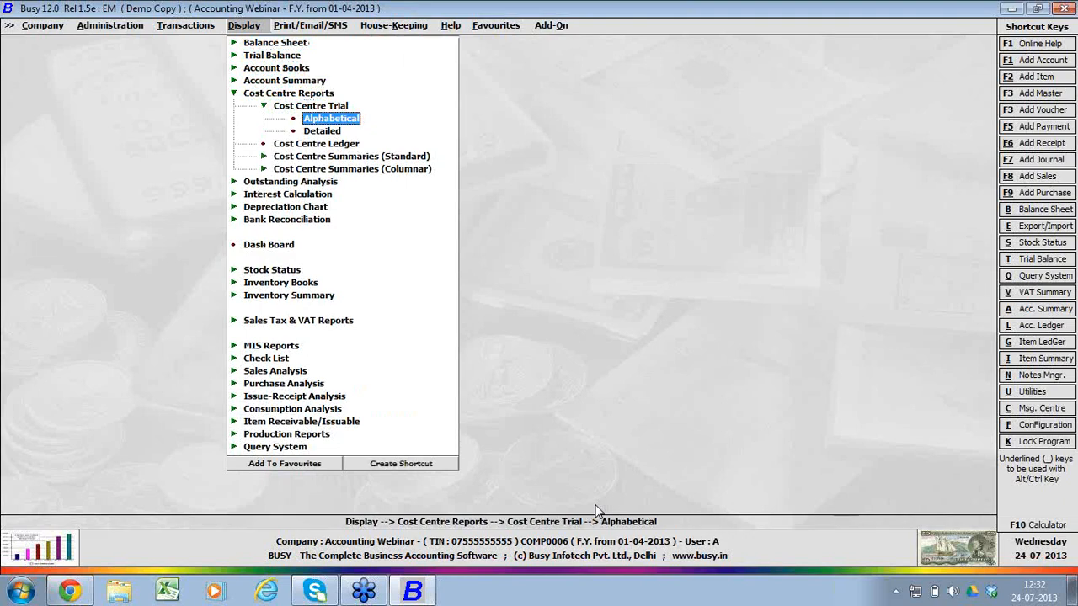
key("Return")
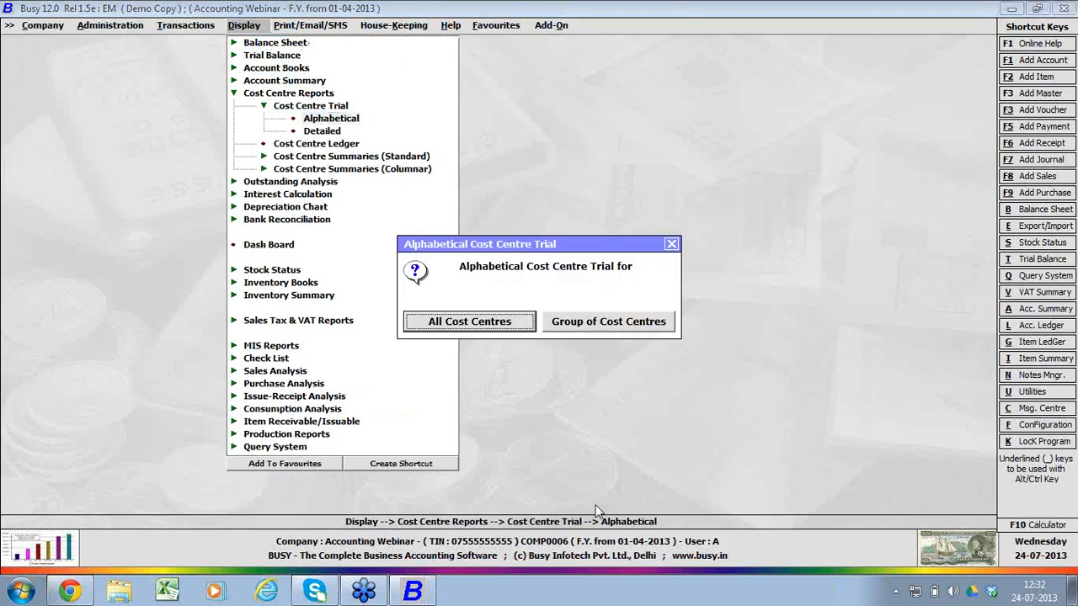
key("Return")
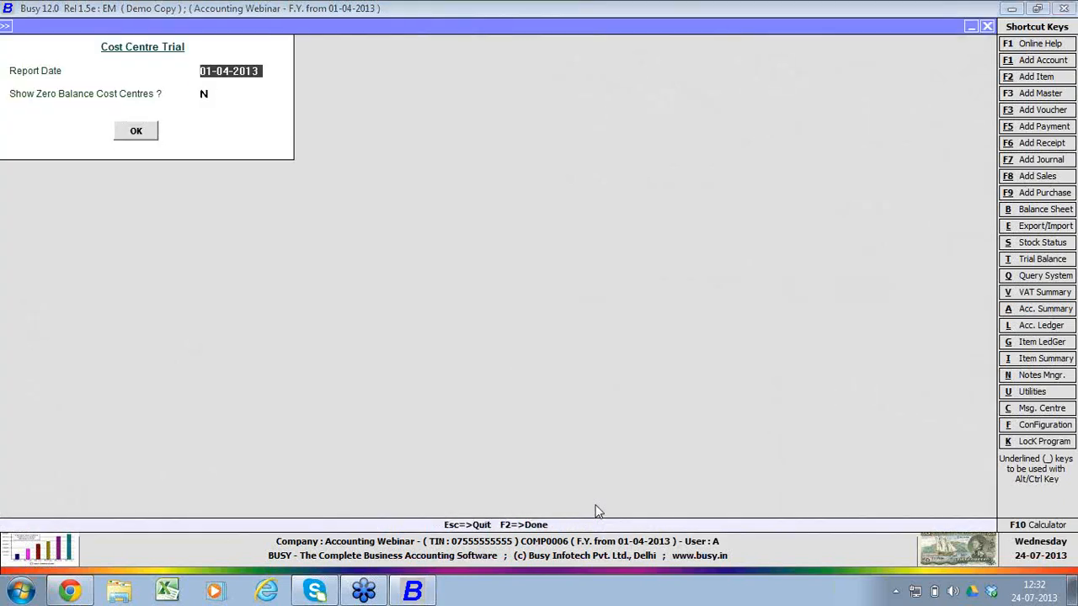
key("F2")
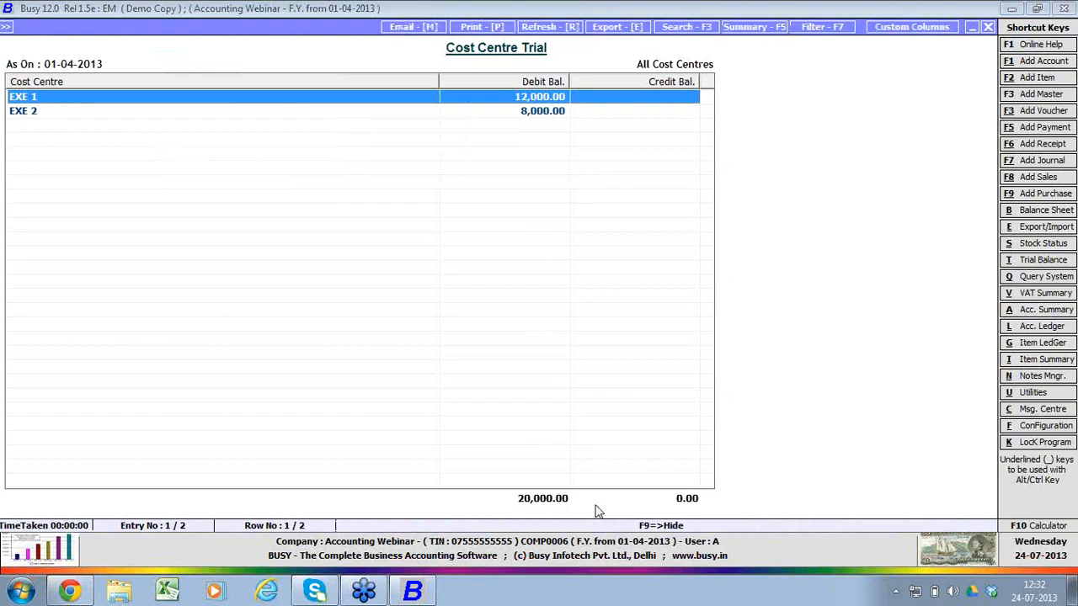
key("Escape")
key("Escape")
key("Escape")
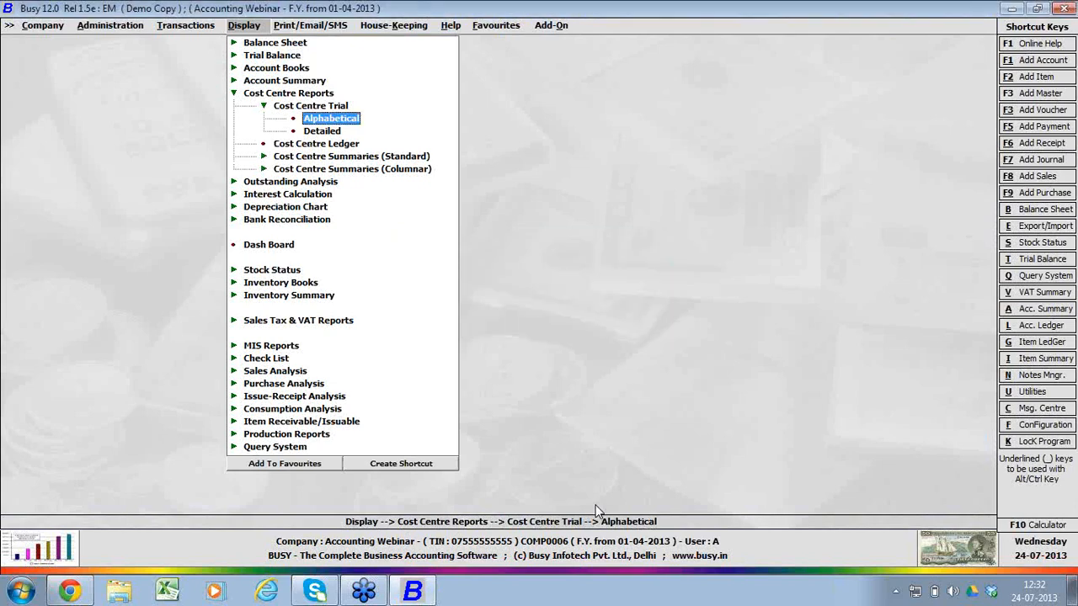
Step: Display the detailed cost centre trial for the SOUTH INDIA group on 01-04-2013, picking Moved/Closing Bal. masters without splitting Dr/Cr balances
key("Down")
key("Return")
key("Escape")
key("Escape")
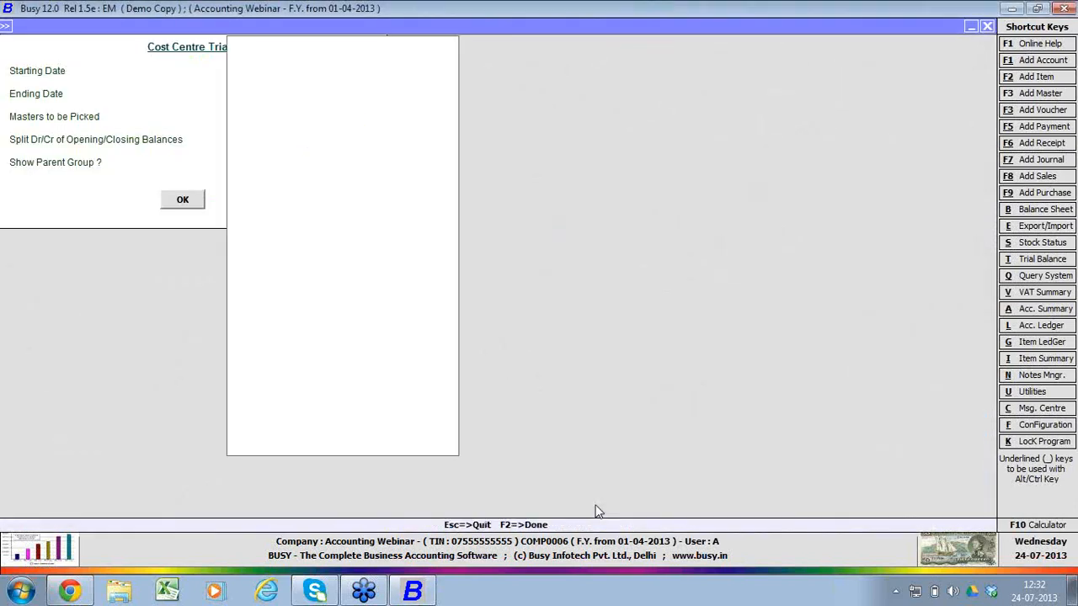
key("Right")
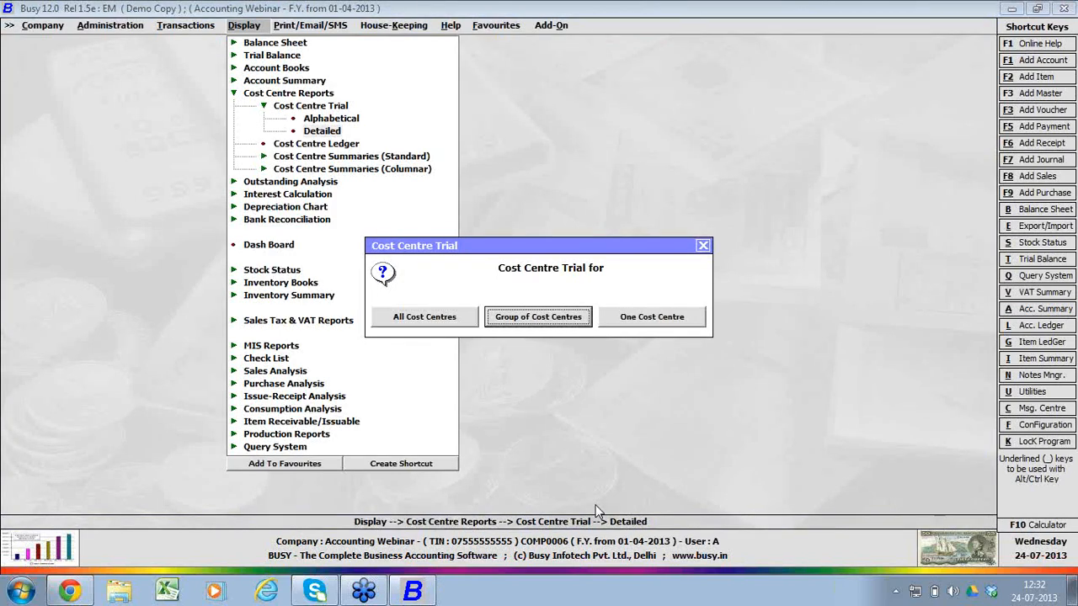
key("Return")
key("Down")
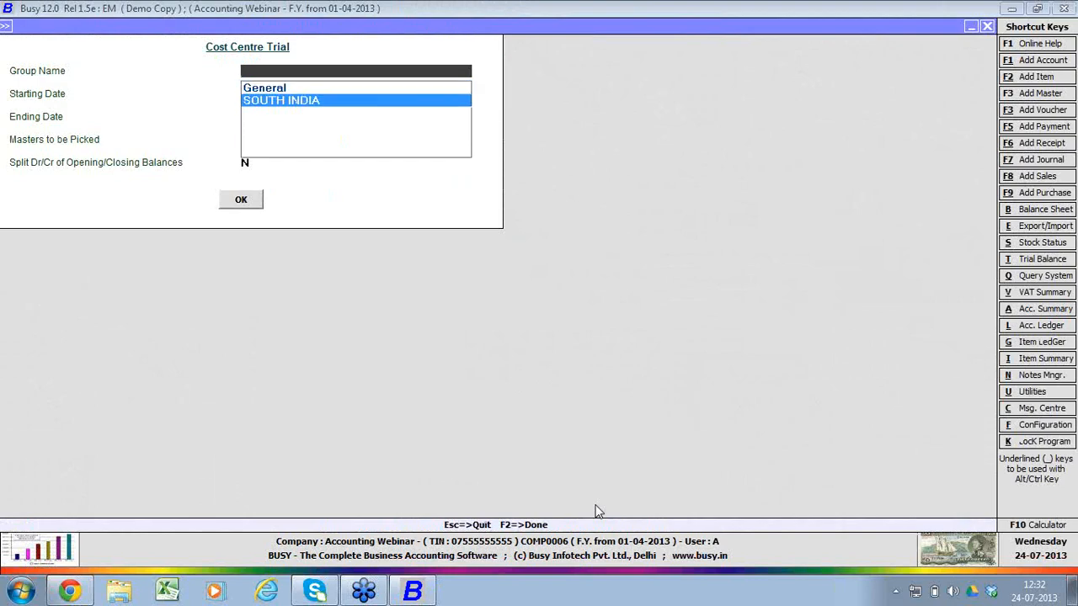
key("Return")
key("Return")
key("Return")
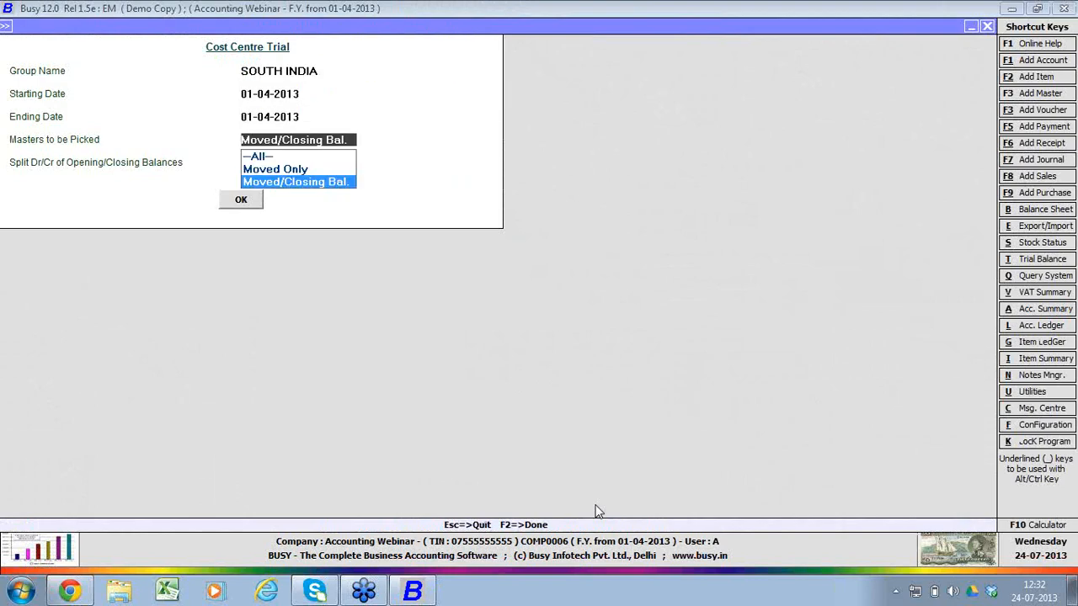
key("Return")
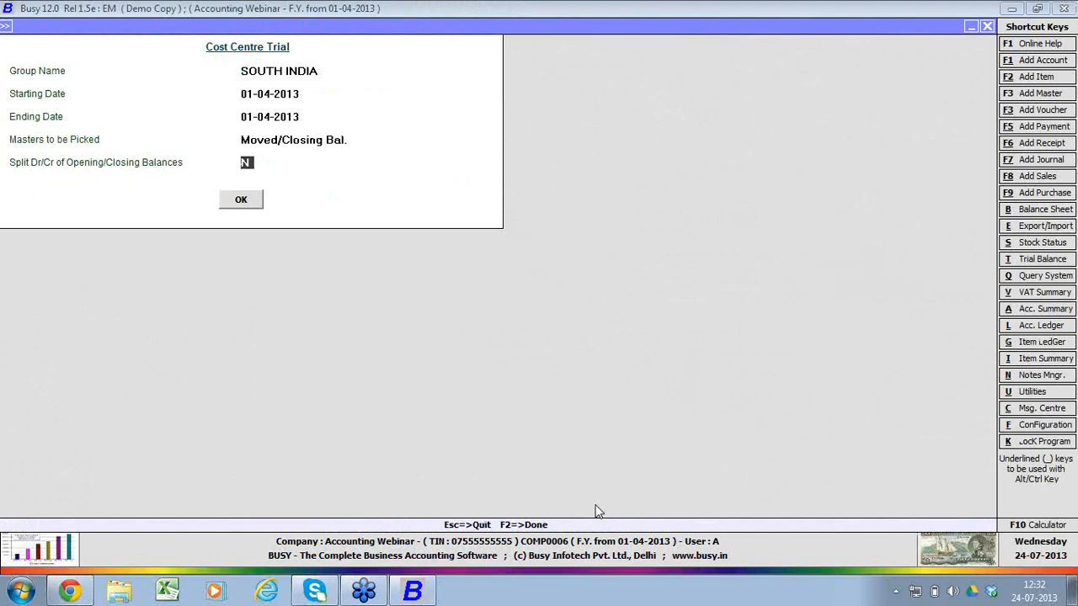
key("Return")
key("Return")
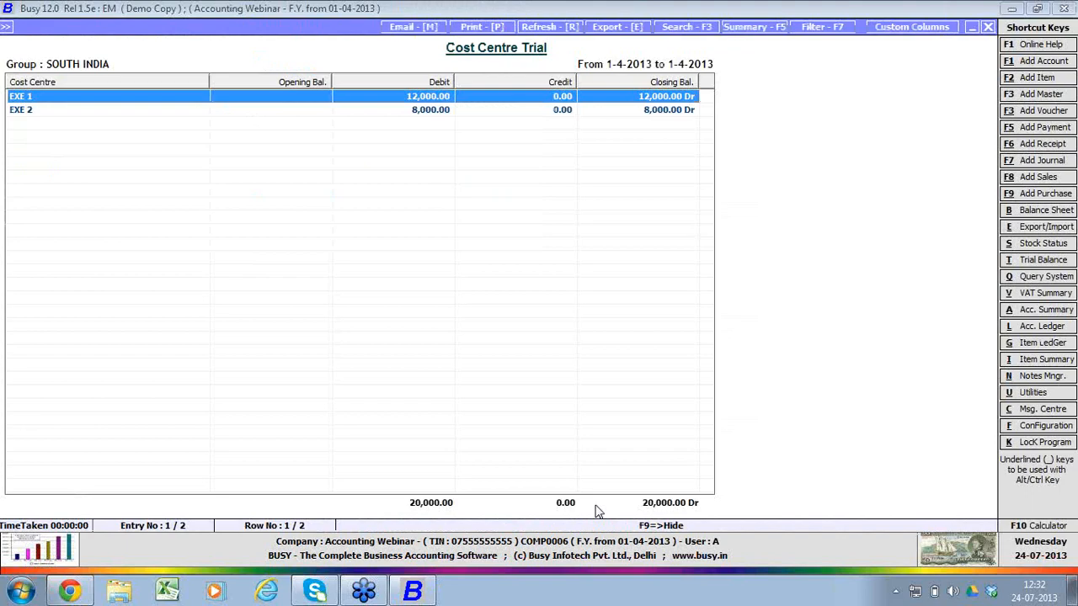
Step: Redisplay the SOUTH INDIA cost centre trial with splitting of opening and closing Dr/Cr balances set to Y
key("Escape")
key("Return")
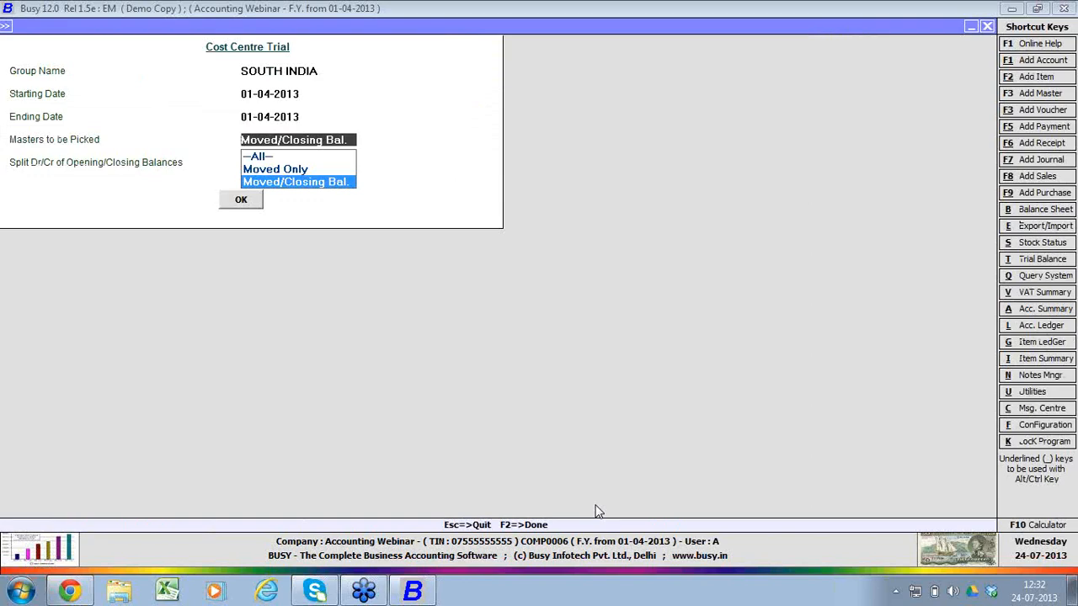
key("Return")
key("Return")
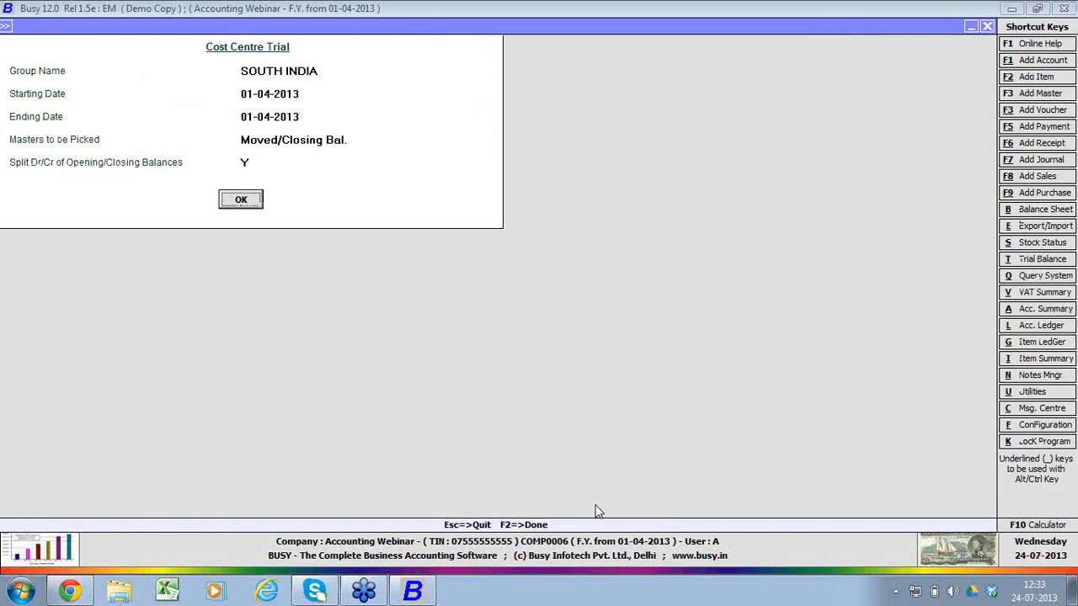
key("Return")
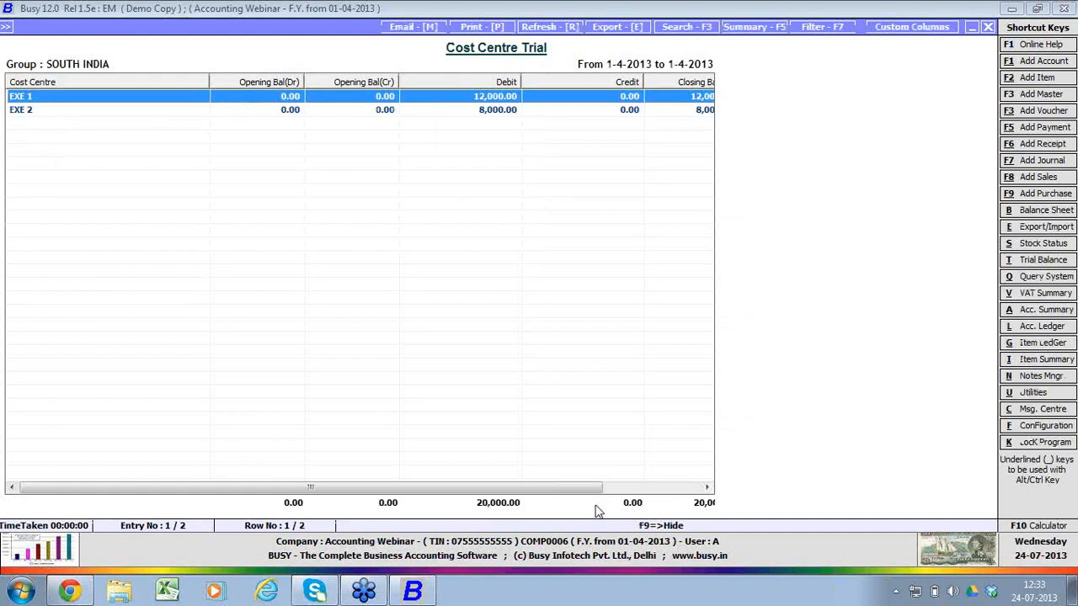
Step: Examine the split report's columns through to the closing debit and credit balances, then close the cost centre trial
key("Right")
key("Right")
key("Right")
key("Right")
key("Right")
key("Right")
key("Right")
key("Right")
key("Right")
key("Right")
key("Right")
key("Right")
key("Right")
key("Right")
key("Right")
key("Right")
key("Right")
key("Right")
key("Right")
key("Right")
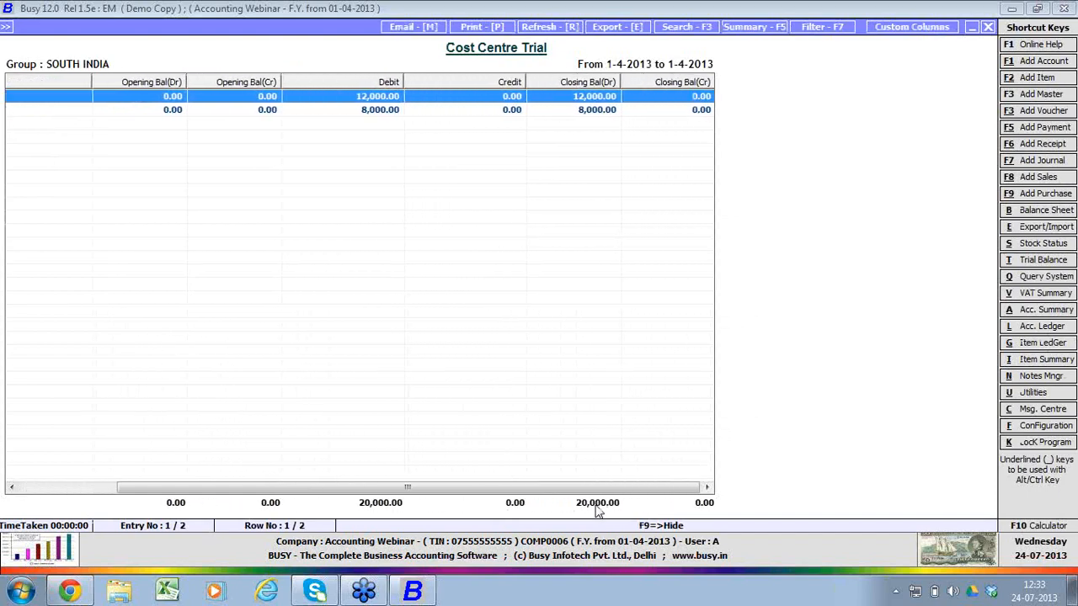
key("Escape")
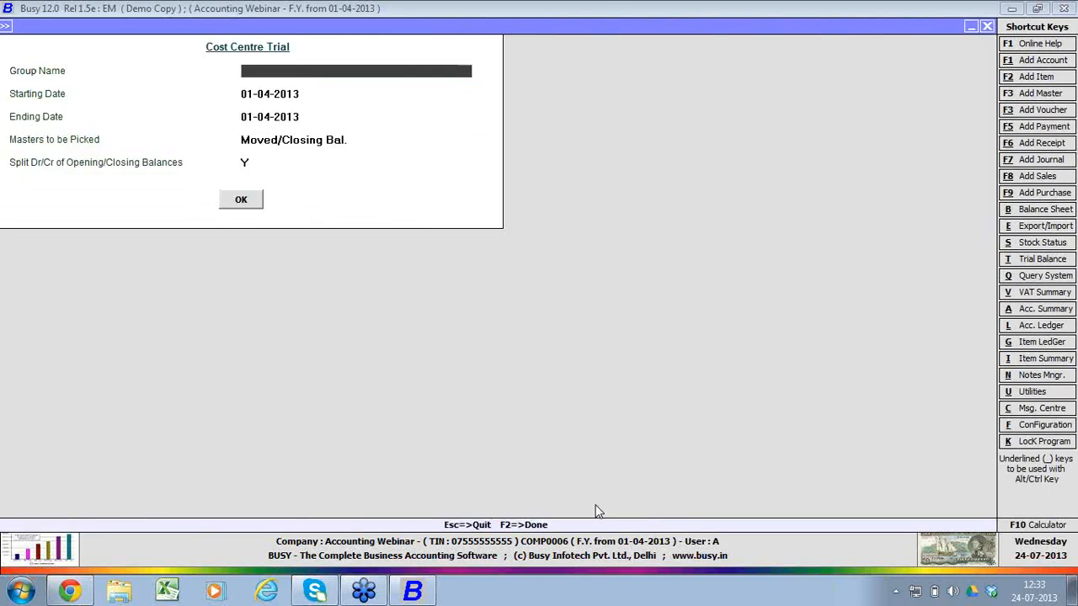
key("Escape")
Step: Display the vertical cost centre monthly summary for EXE 1 from April to April, then close the report
key("Down")
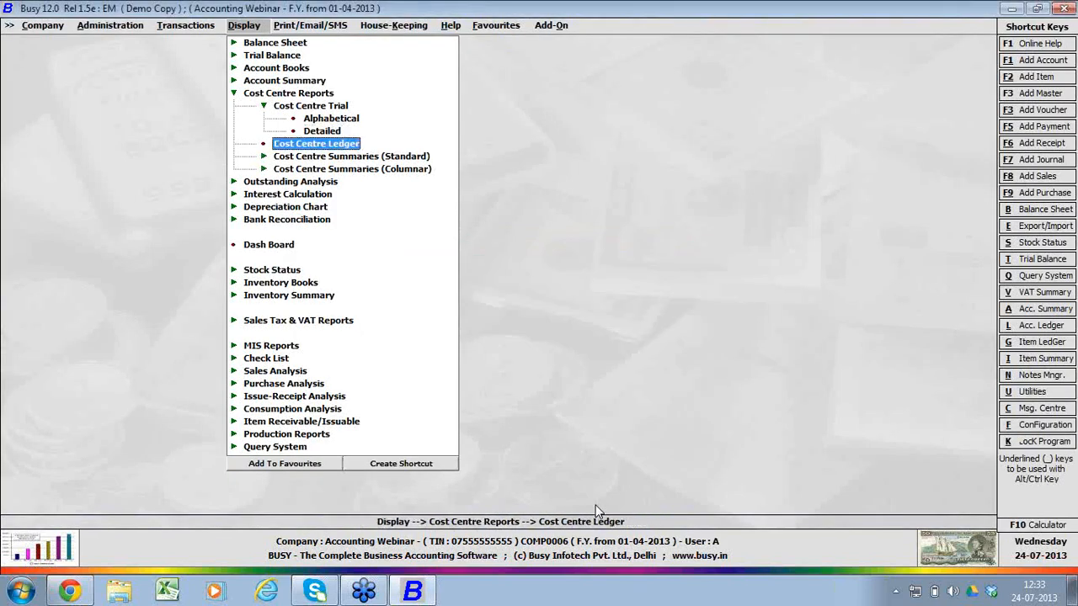
key("Down")
key("Return")
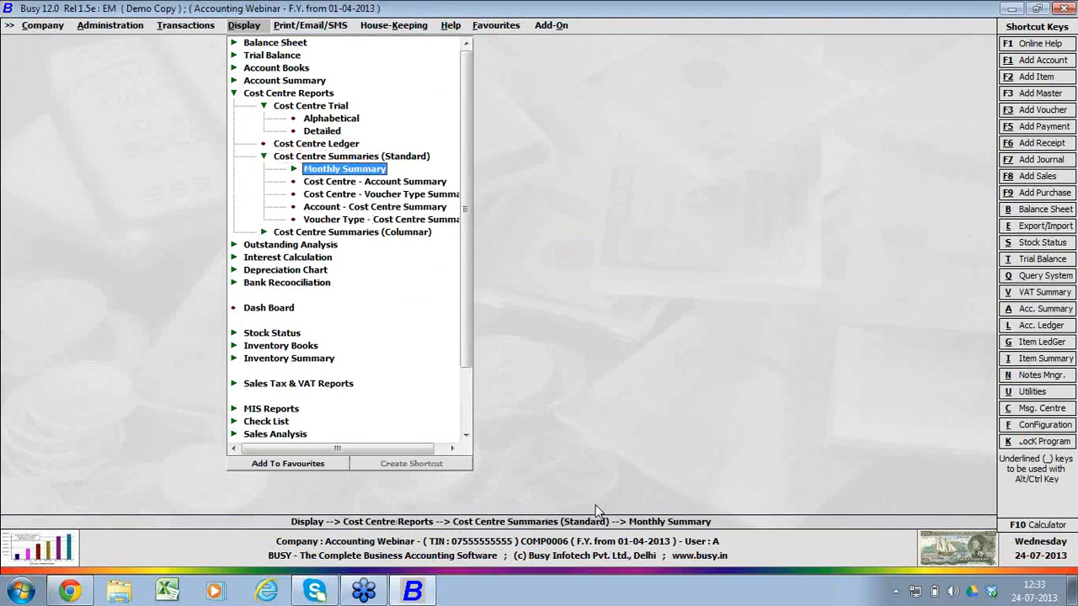
key("Right")
key("Down")
key("Return")
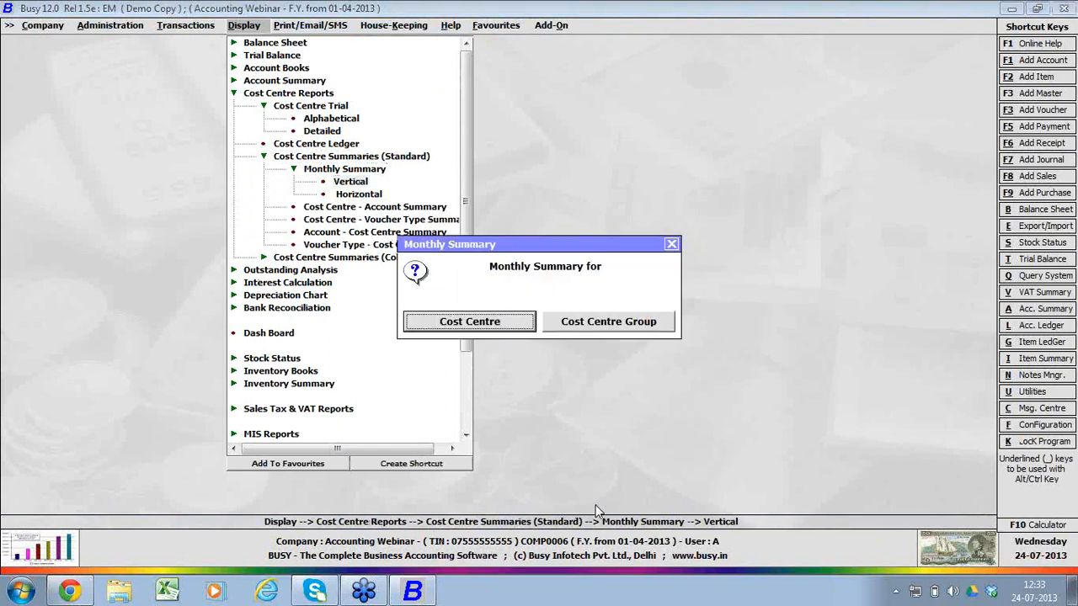
key("Return")
key("Return")
key("Return")
key("Return")
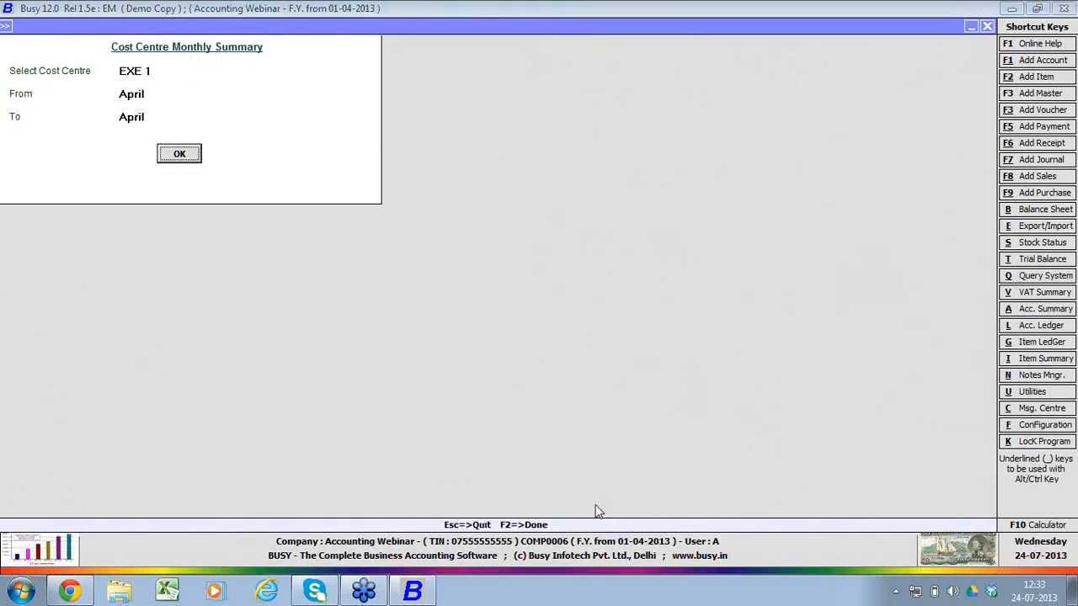
key("Return")
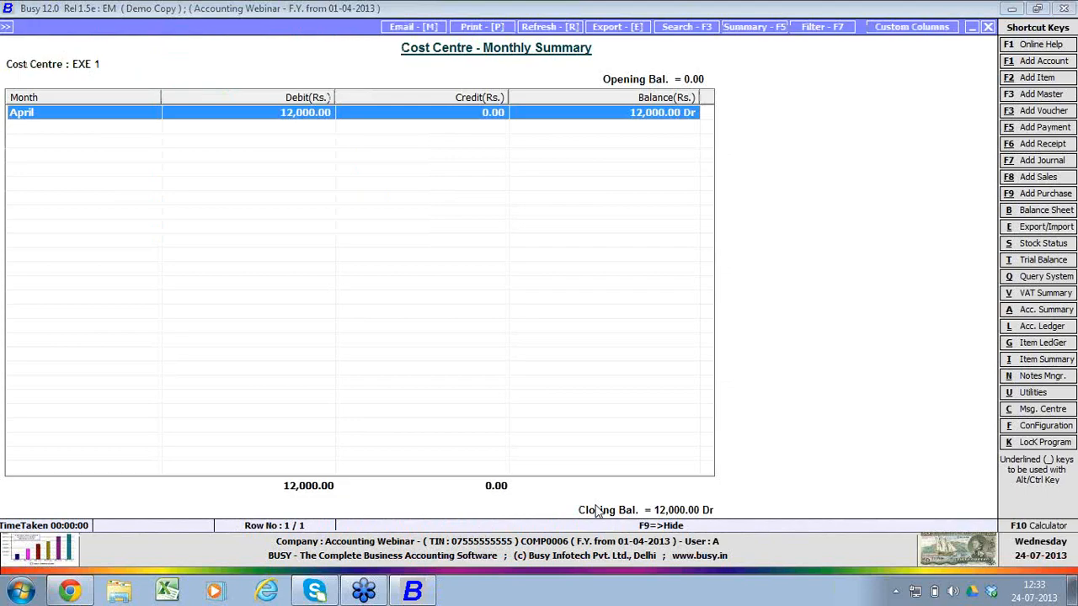
key("Escape")
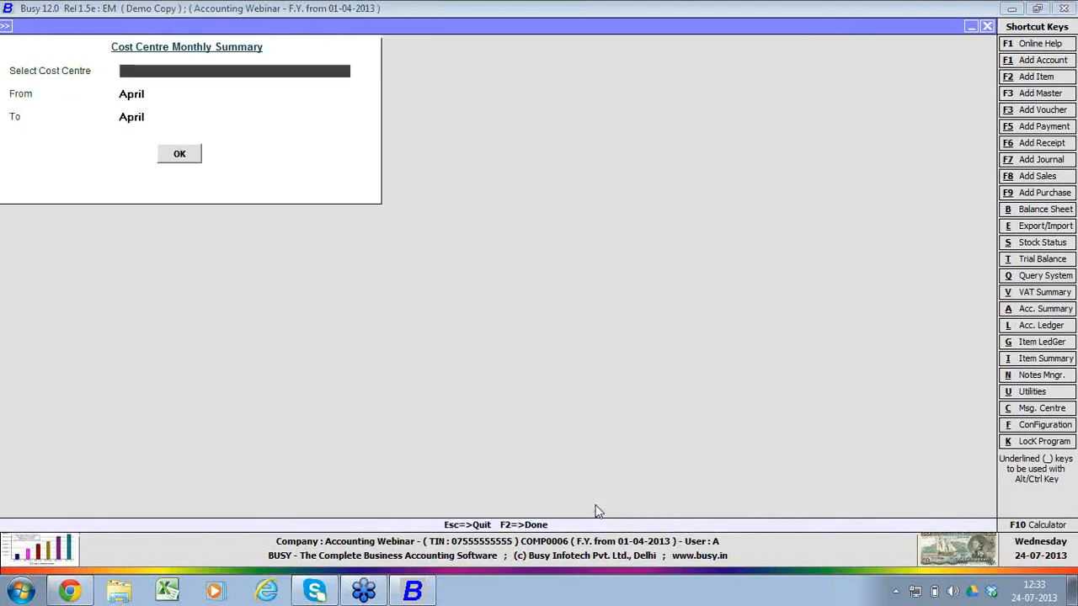
key("Escape")
key("Escape")
Step: Display the vertical monthly summary for the SOUTH INDIA cost centre group for April, drill into April's group summary, and close the reports
key("Return")
key("Down")
key("Return")
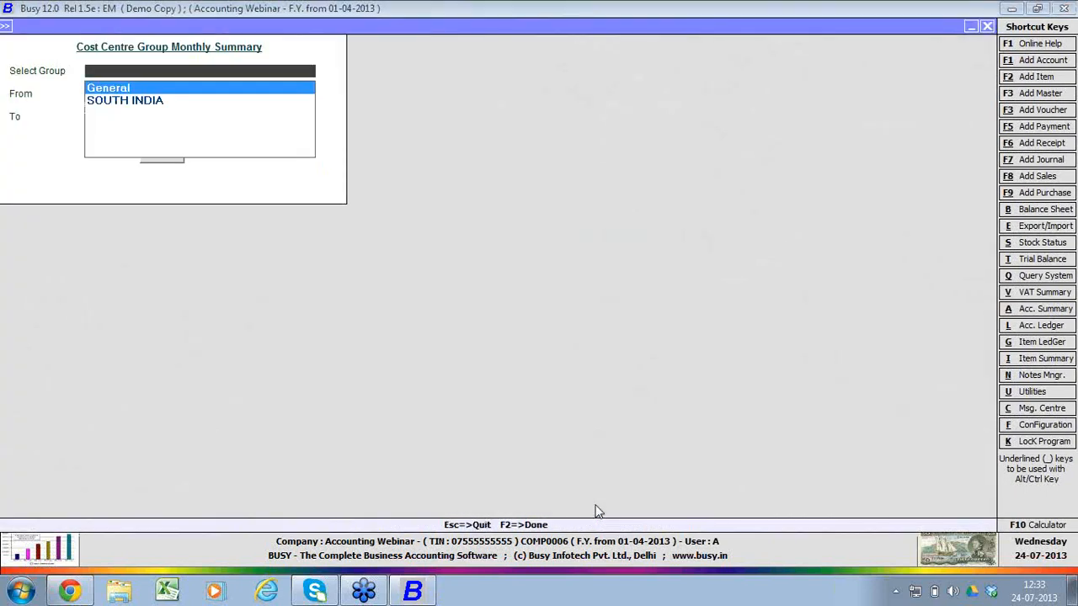
key("Down")
key("Return")
key("Return")
key("Return")
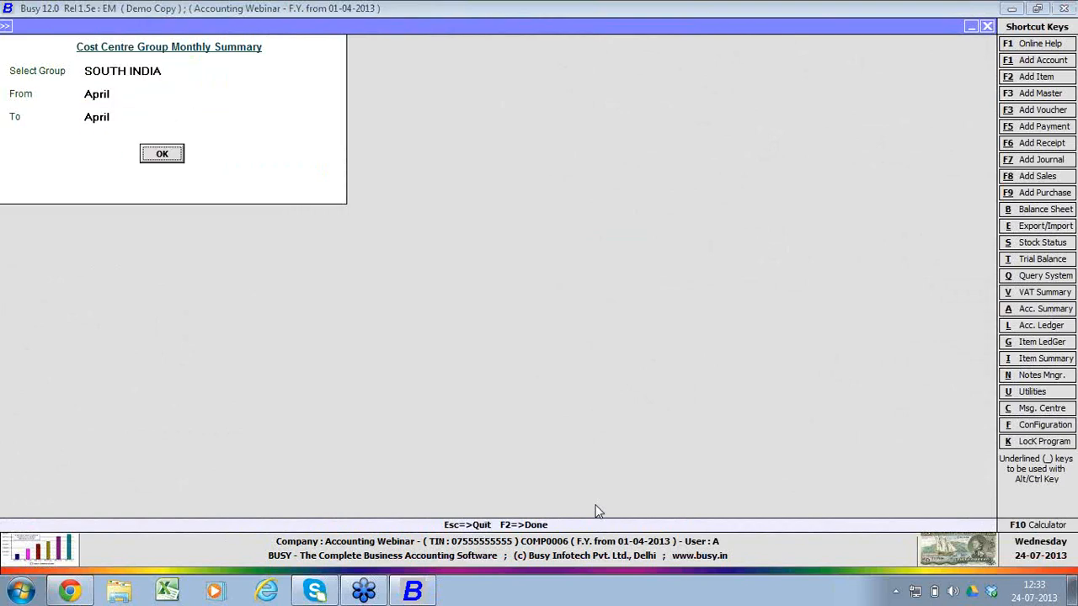
key("Return")
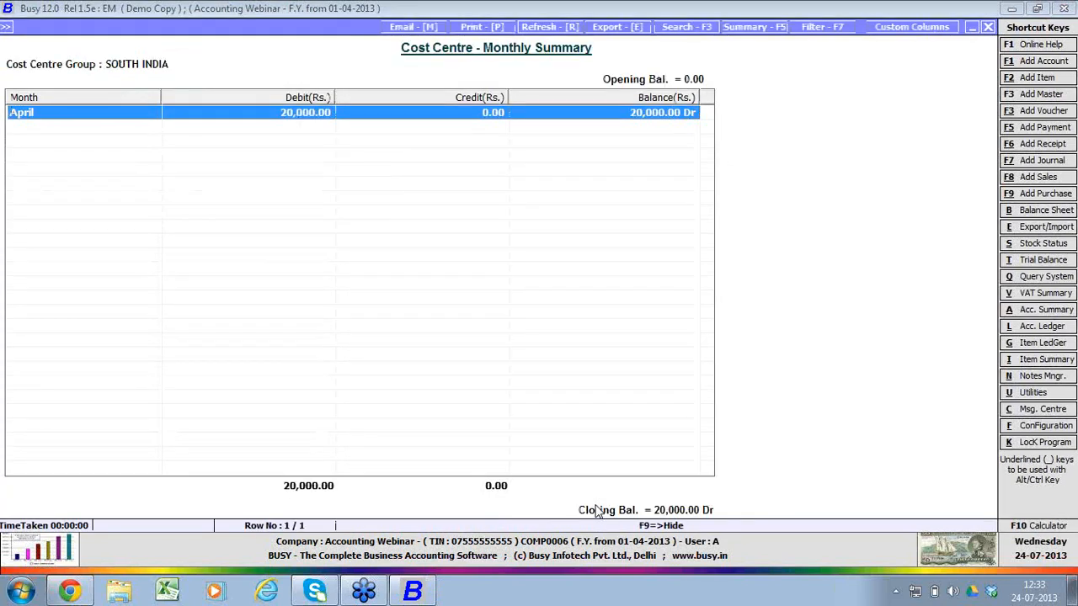
key("Return")
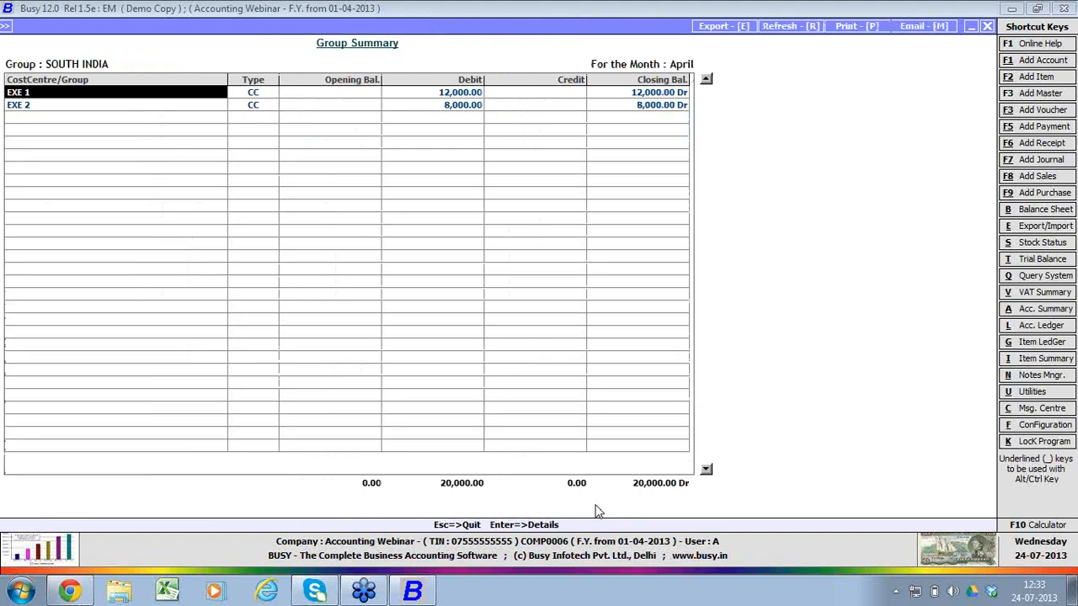
key("Escape")
key("Escape")
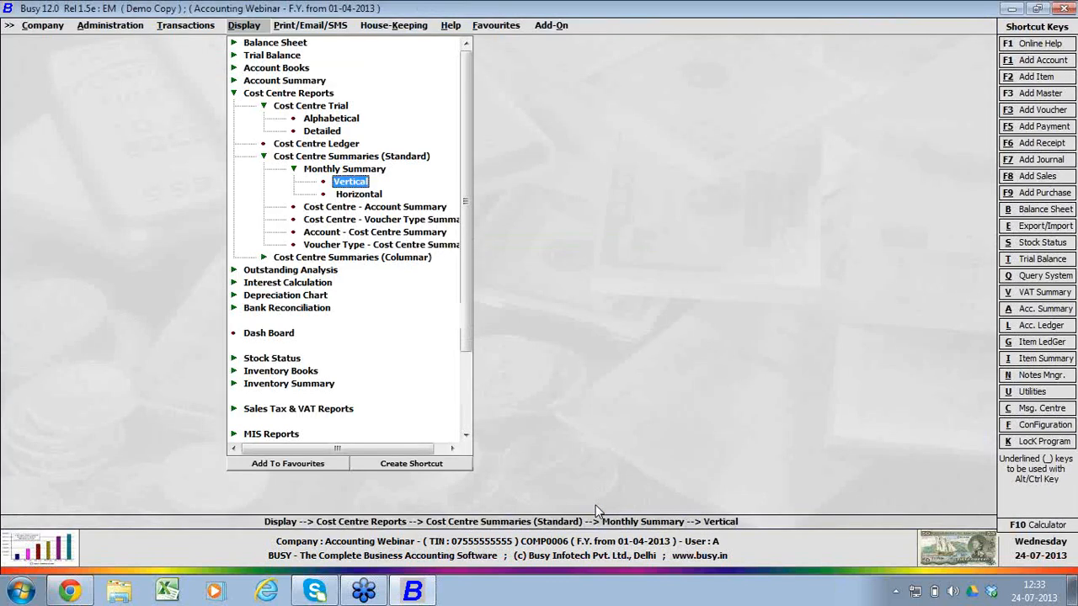
Step: Display the horizontal cost centre monthly summary for the SOUTH INDIA group for April, then close the report
key("Down")
key("Return")
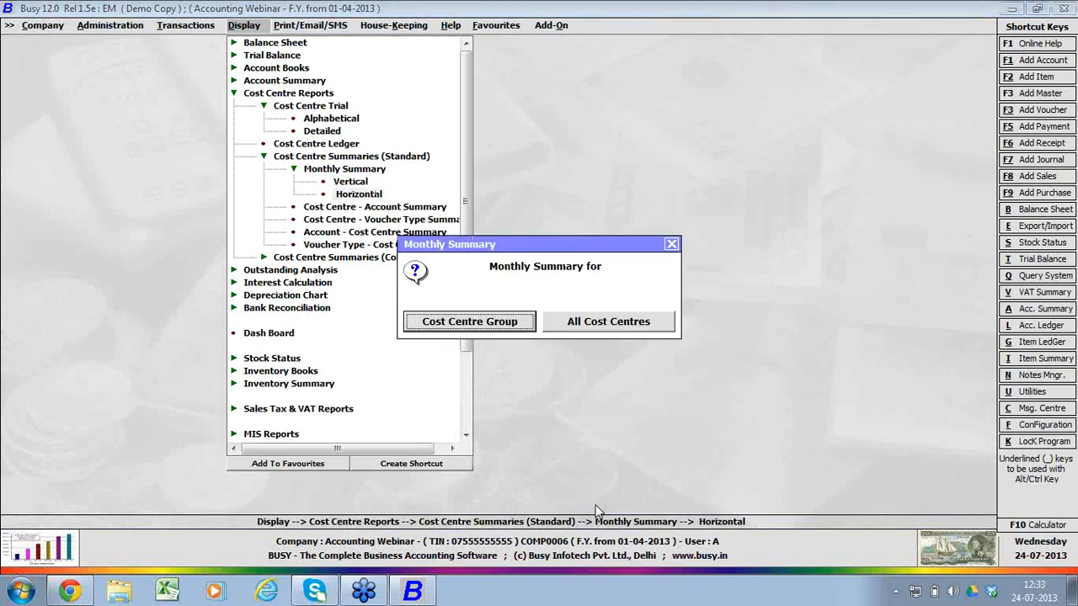
key("Return")
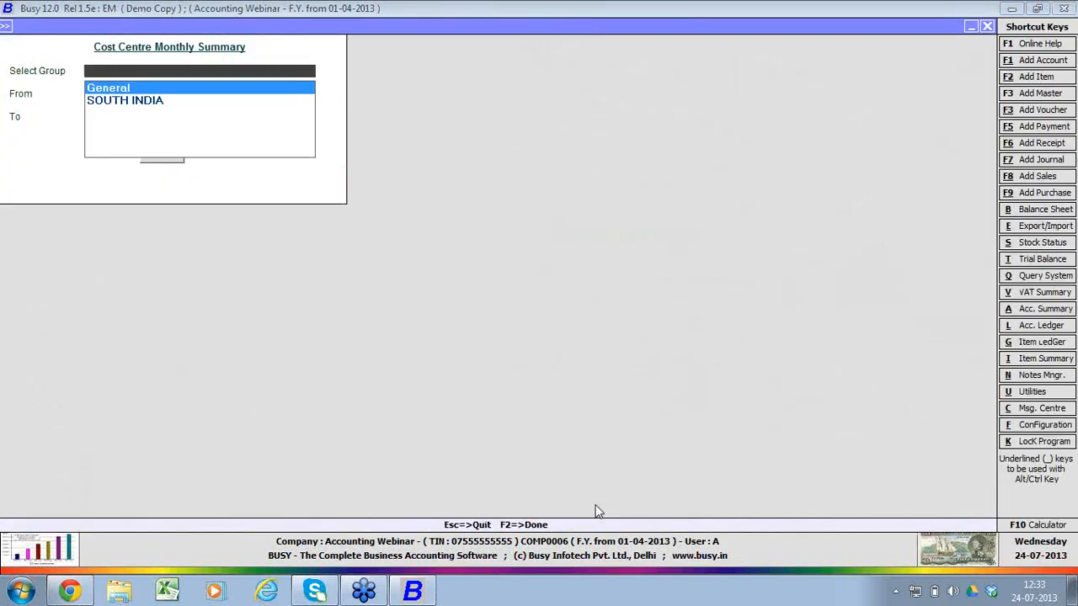
key("Down")
key("Return")
key("Return")
key("Return")
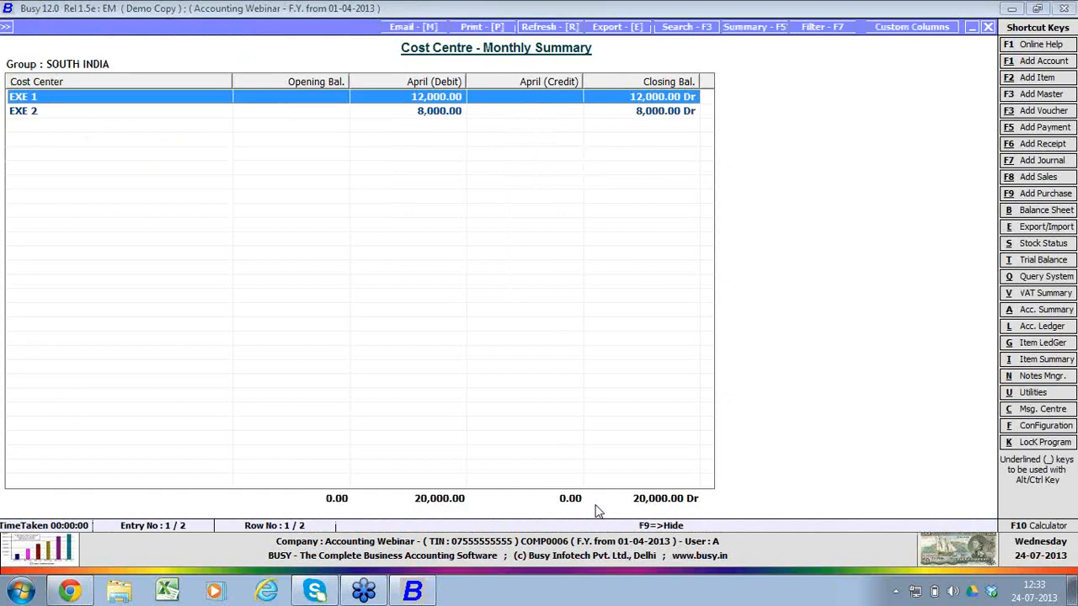
key("Escape")
key("Escape")
key("Escape")
key("Escape")
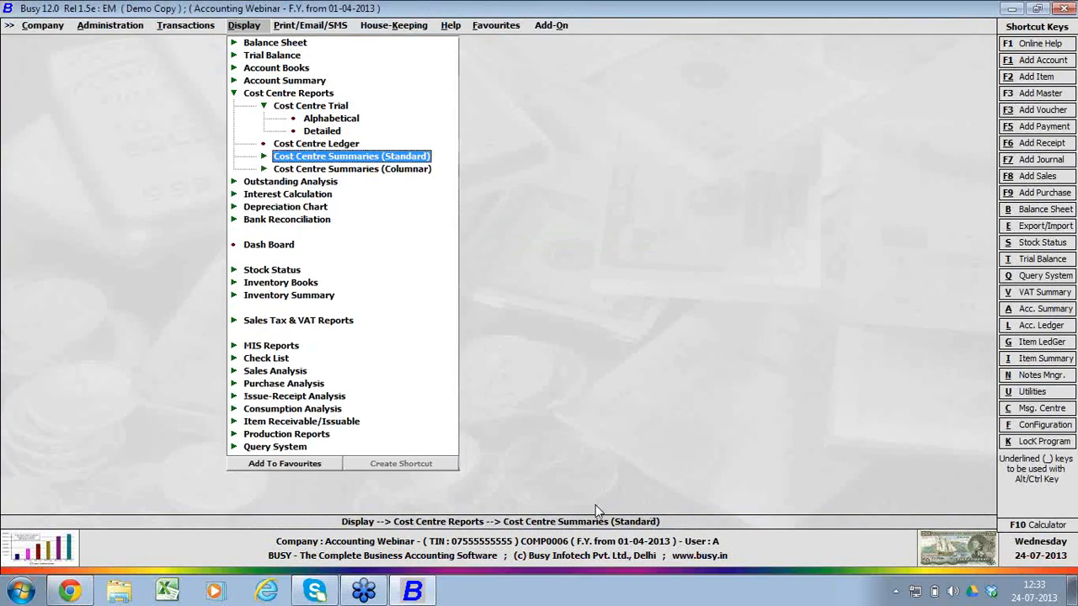
Step: In the Accounts feature configuration, disable Cost Centres, enable Post Dated Cheques in Payment/Receipt Vouchers, and save the settings
key("Left")
key("Left")
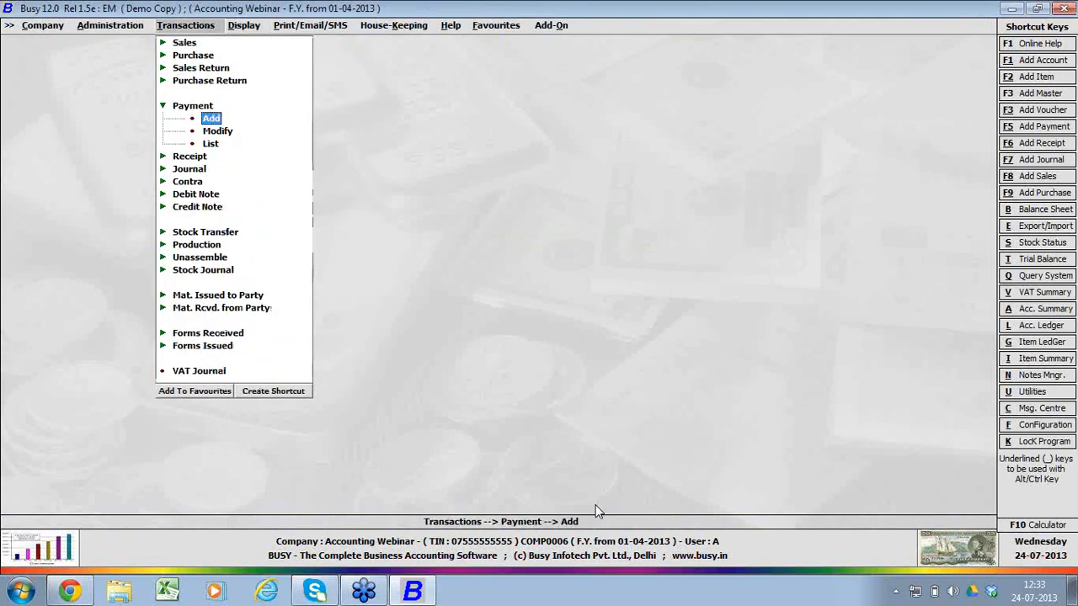
key("Escape")
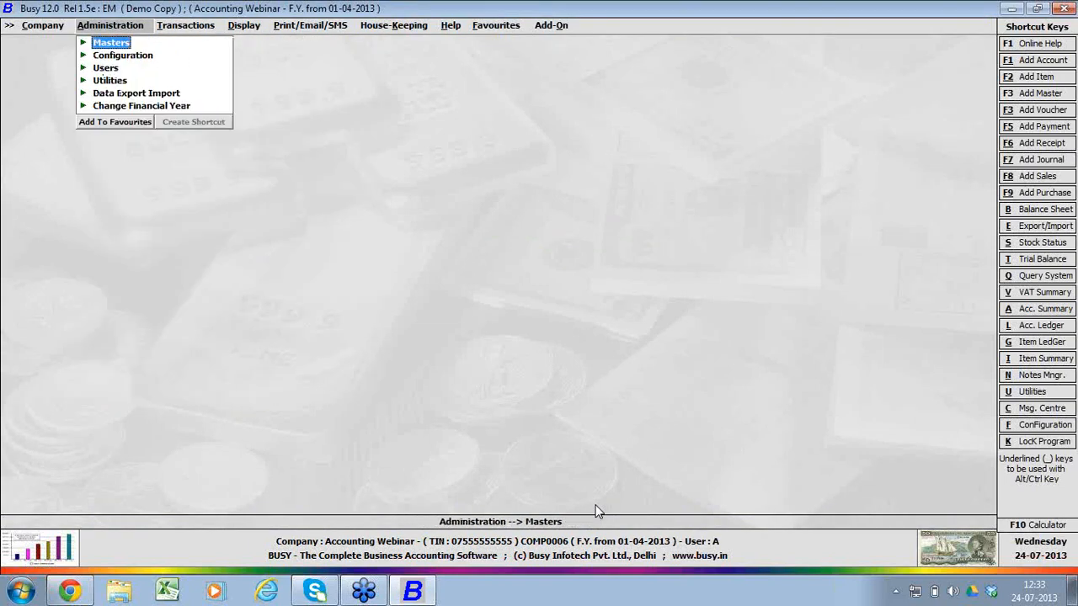
key("Down")
key("Right")
key("Return")
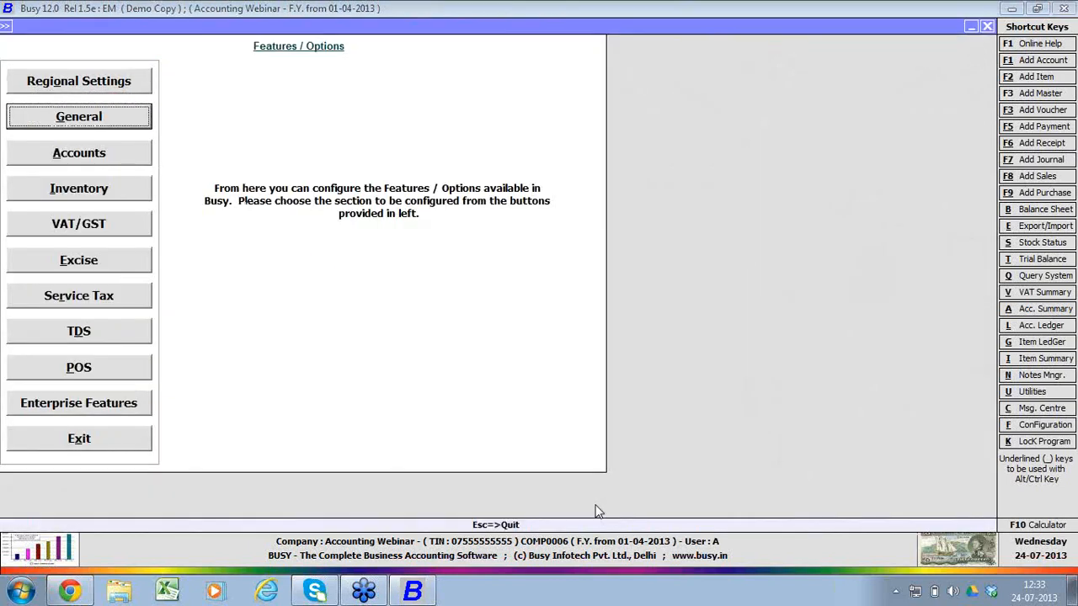
key("Down")
key("Return")
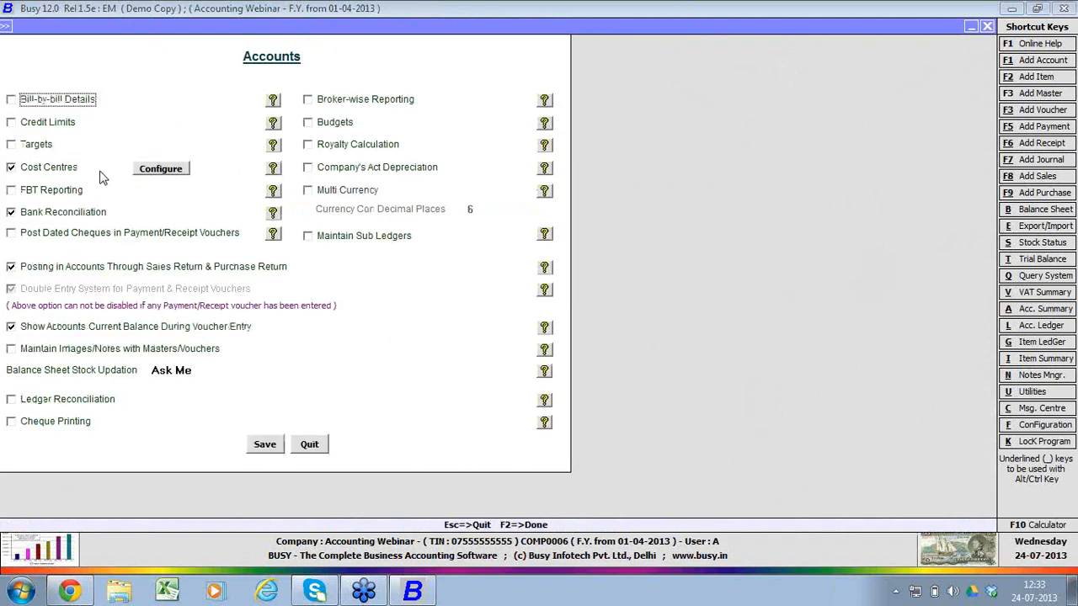
left_click(66, 172)
left_click(66, 171)
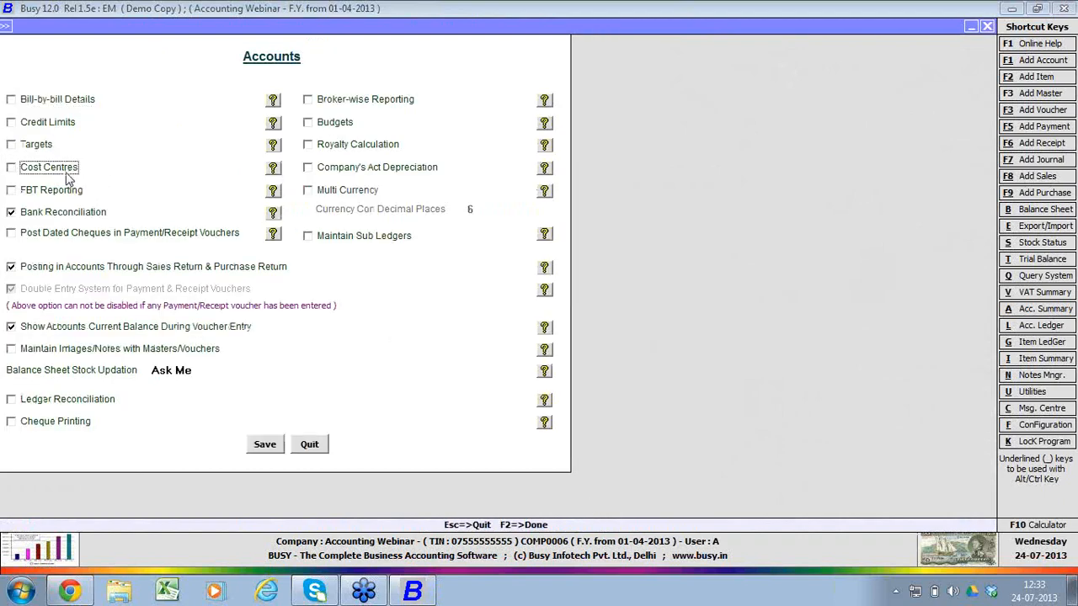
left_click(78, 233)
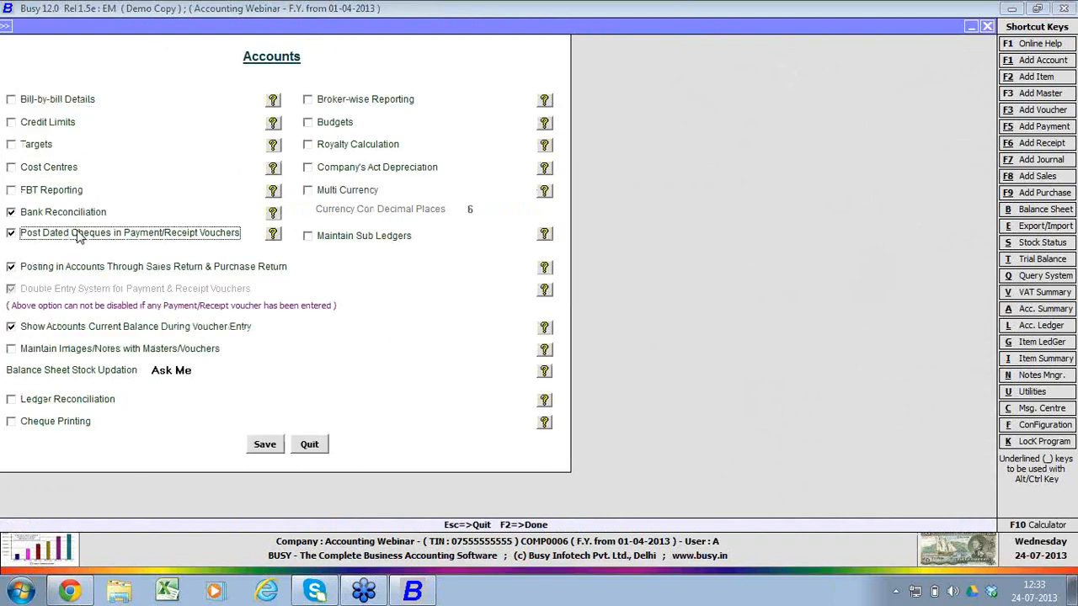
left_click(268, 444)
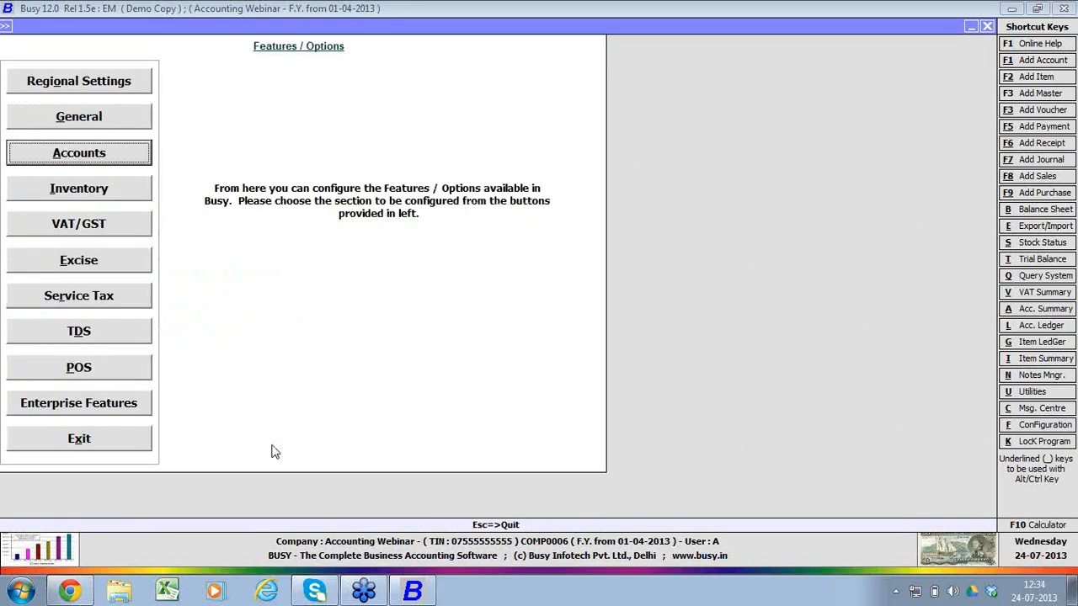
key("Escape")
key("Escape")
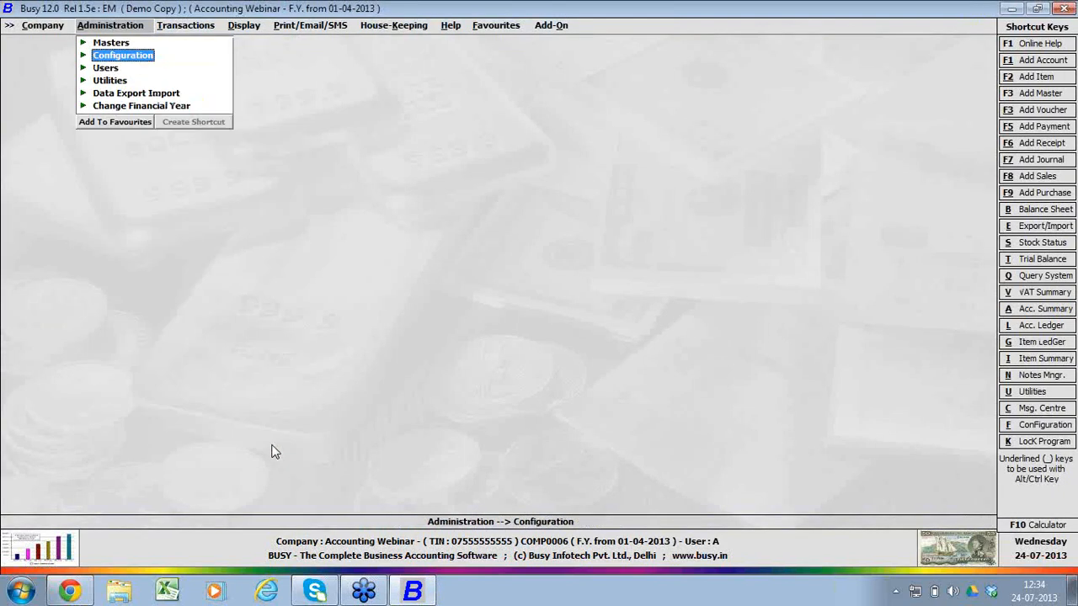
Step: Start a Main series payment voucher dated 01-04-2013 with type PDC and PDC date 10-04-2013
key("Right")
key("Down")
key("Down")
key("Down")
key("Down")
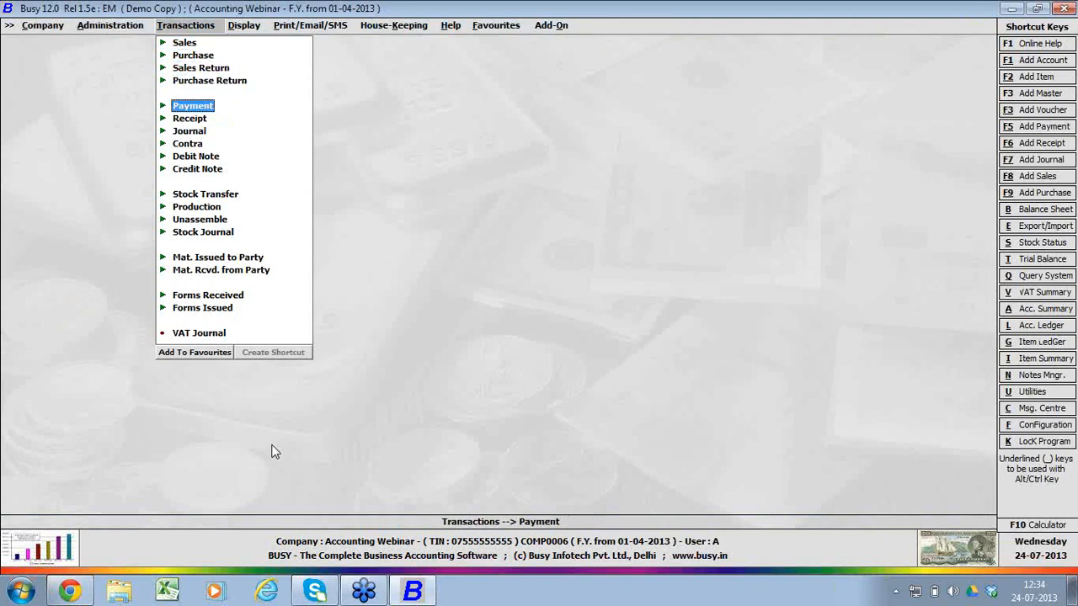
key("Return")
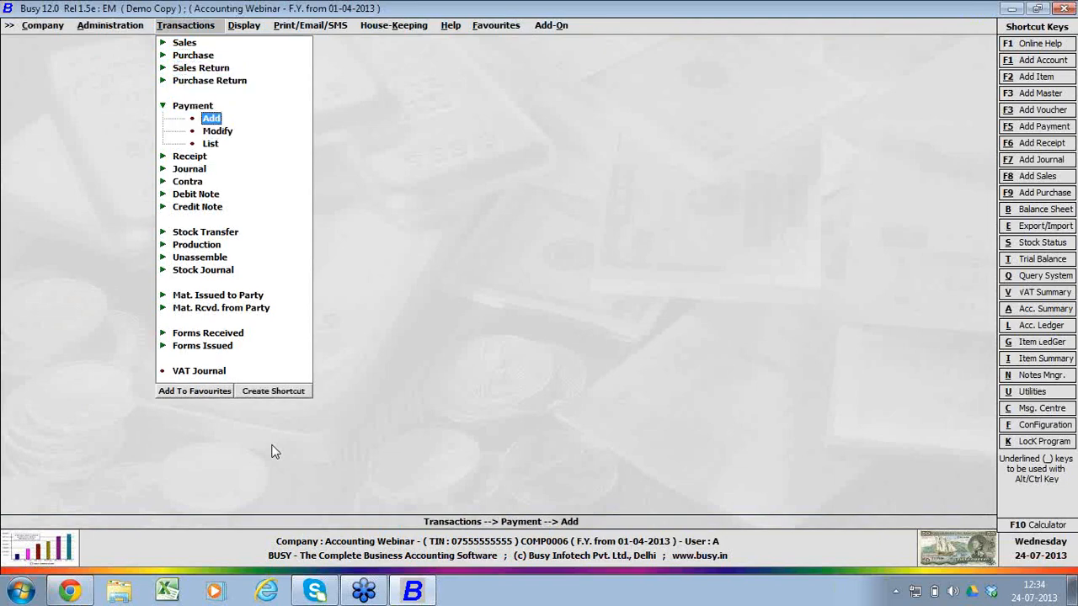
key("Return")
key("Return")
key("Return")
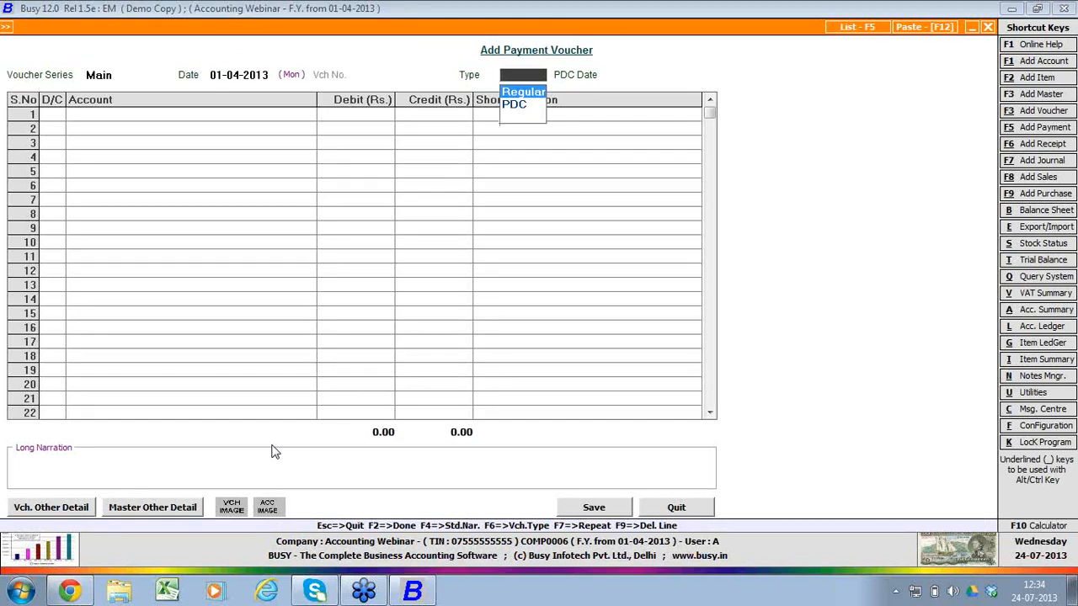
key("Down")
key("Return")
type("10-4")
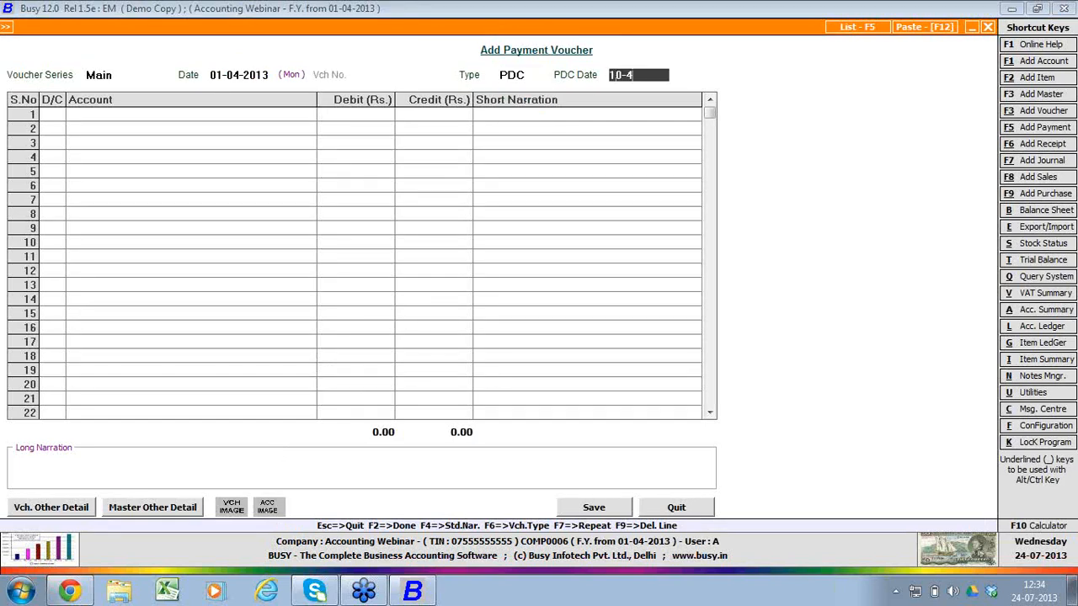
key("Return")
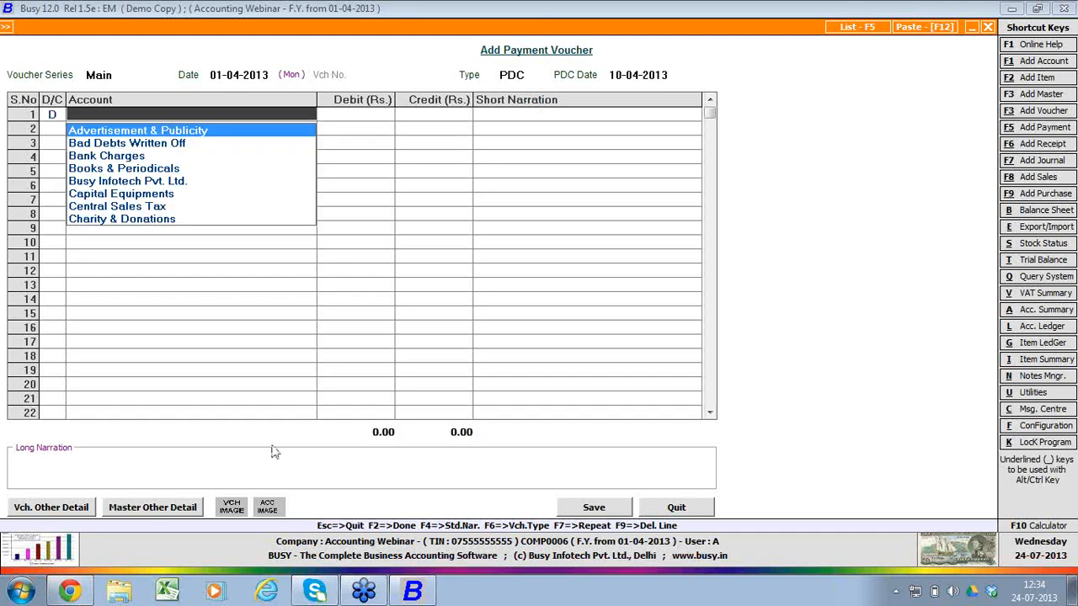
Step: Debit the Advertisement & Publicity account with Rs. 10,000 on the voucher's first line
key("Return")
type("10000")
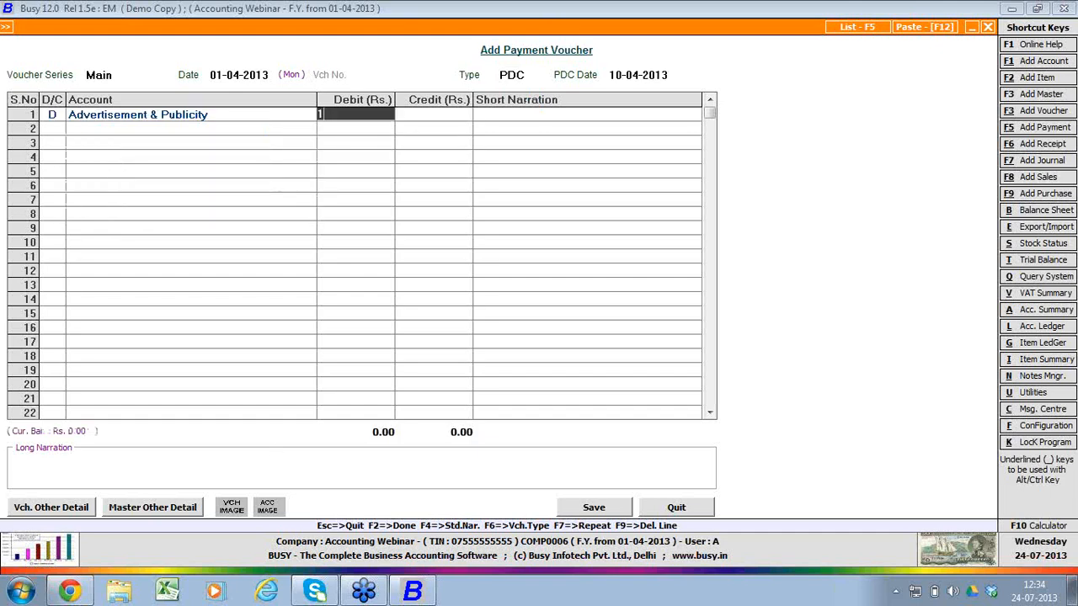
key("Return")
Step: Create an account master named BANK under the Bank Accounts group for the credit line, without entering uncleared cheques, and save it
key("F3")
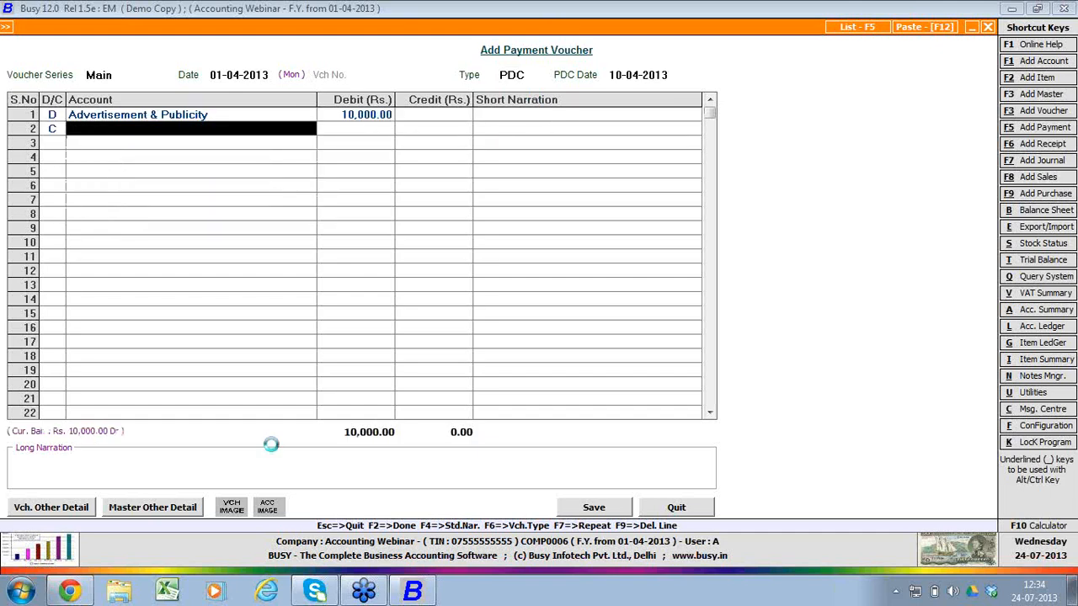
type("BANK")
key("Return")
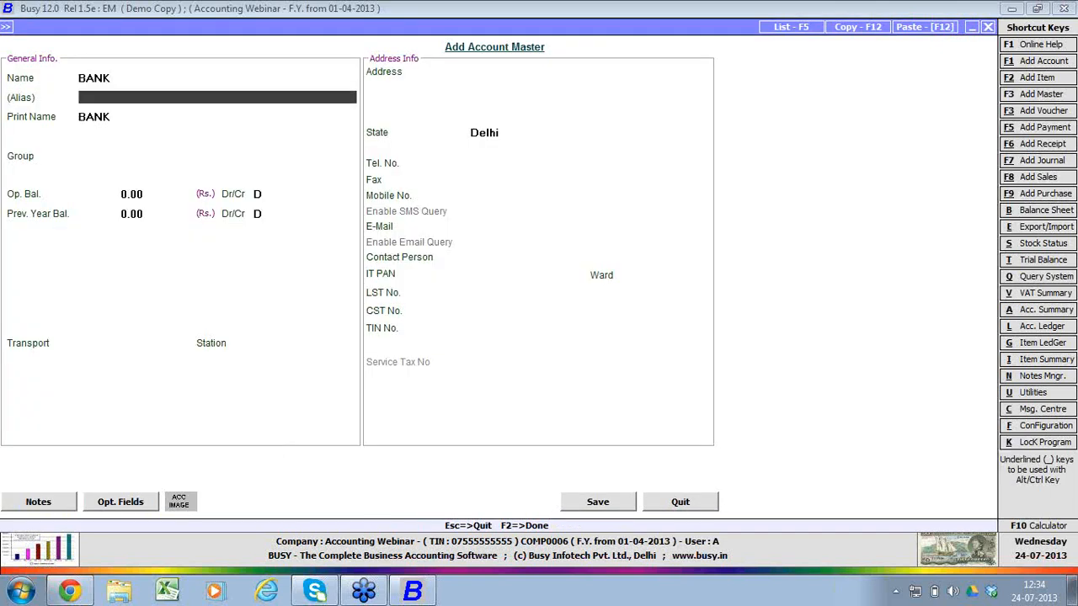
key("Return")
key("Return")
key("F2")
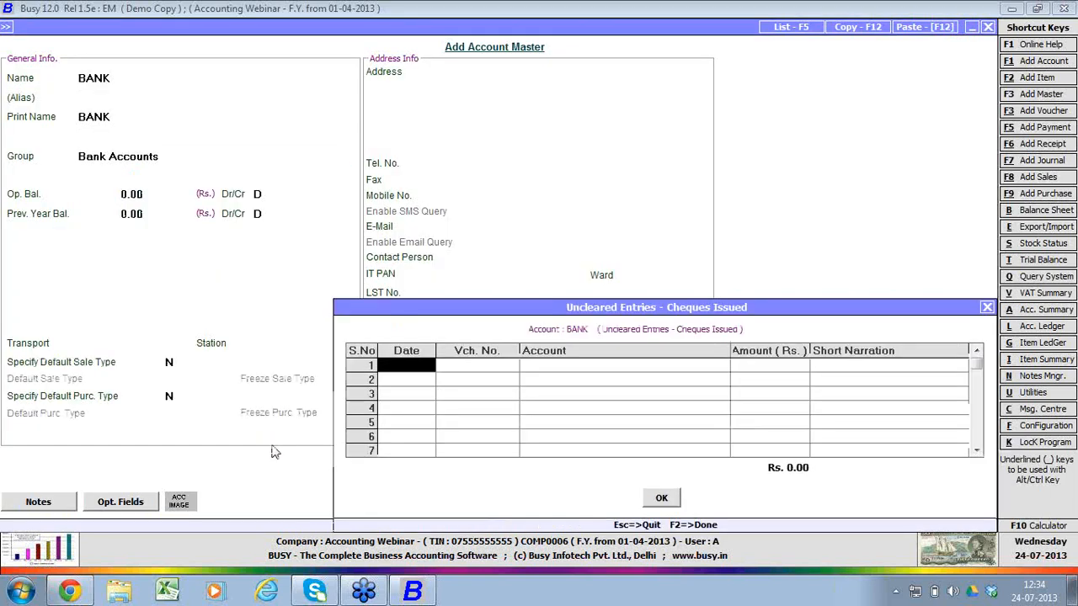
key("F2")
key("Return")
Step: Save the post-dated payment voucher crediting BANK with Rs. 10,000 and leave voucher entry
key("F2")
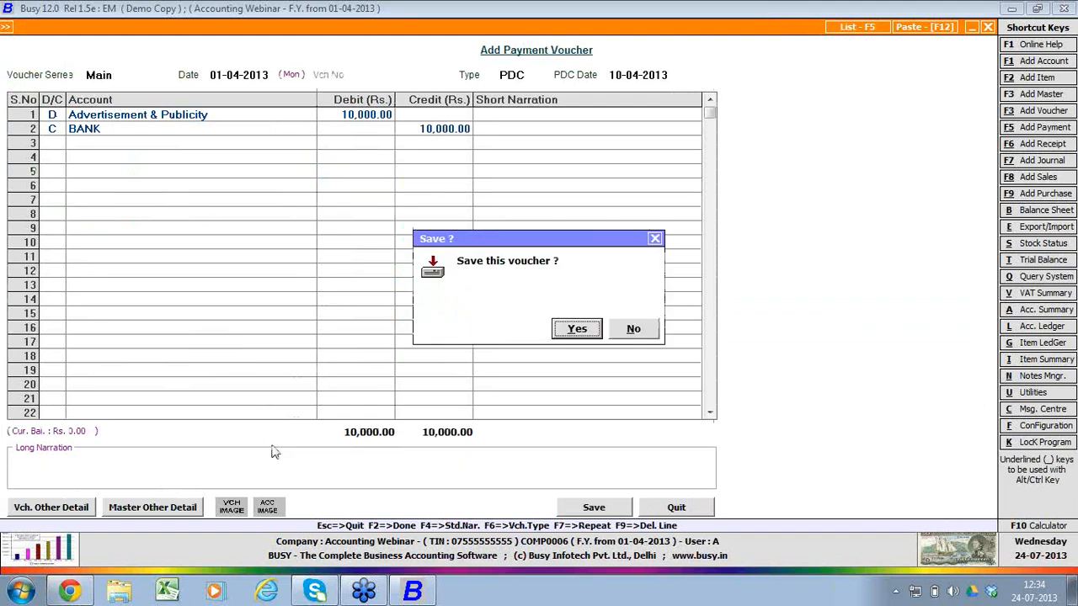
key("Return")
key("Escape")
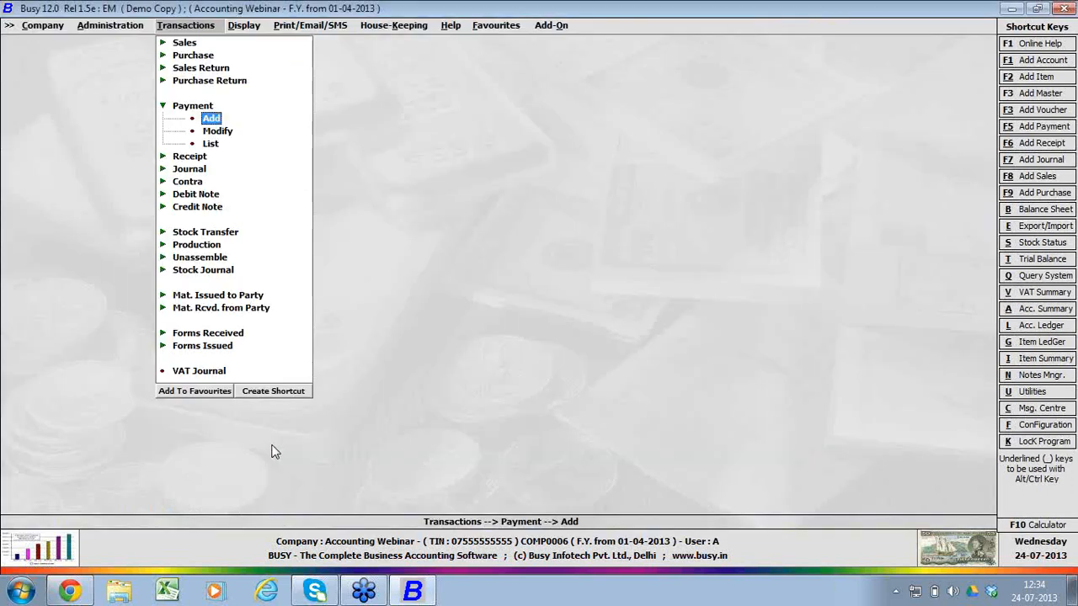
Step: Open the account ledger options for the BANK account
key("alt+l")
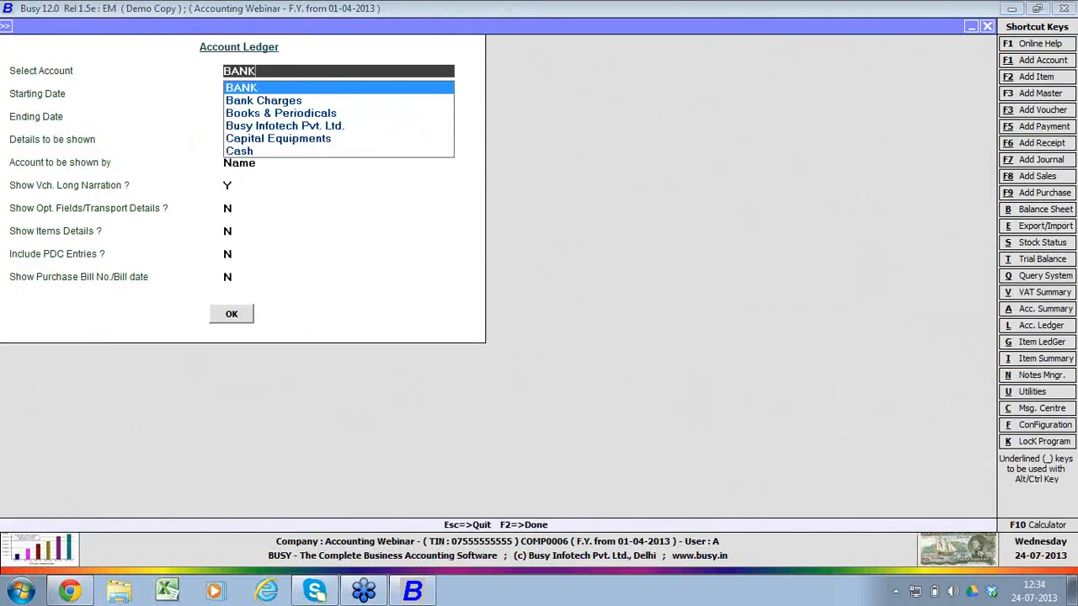
Step: Generate the single-account BANK ledger for 01-04-2013 by name, with long narration and without PDC entries
key("Return")
key("Return")
key("Return")
key("Return")
key("Return")
key("Return")
key("Return")
key("Return")
key("Return")
key("Return")
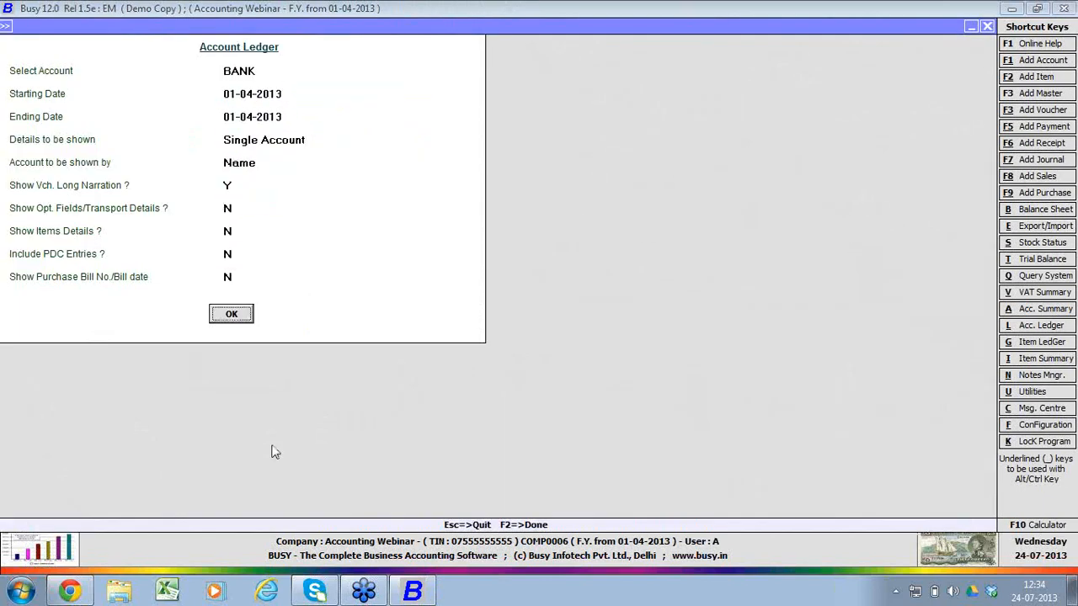
key("Return")
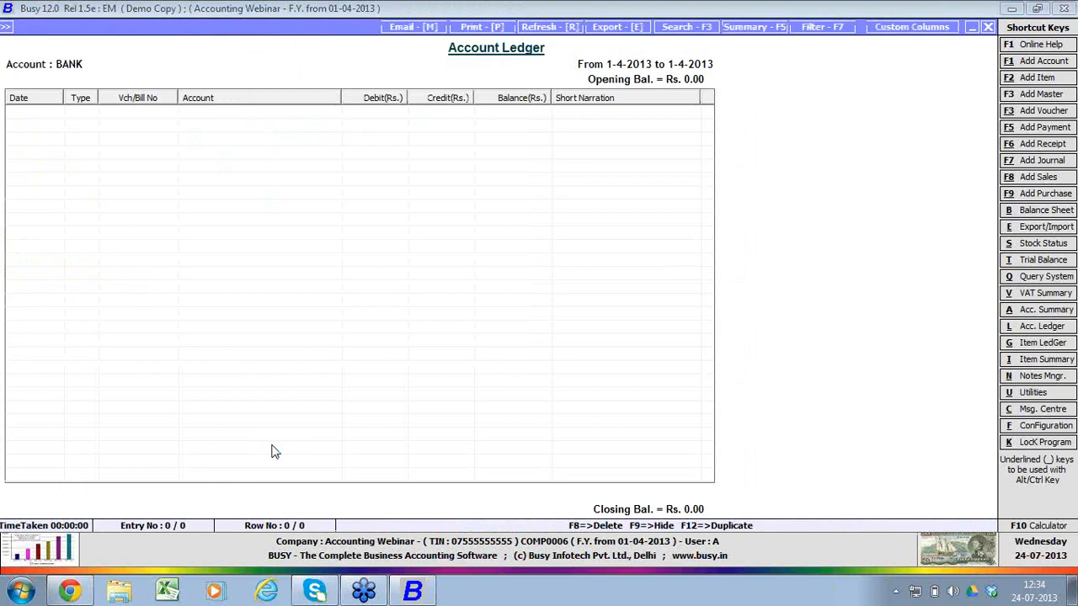
Step: Regenerate the BANK ledger for 01-04-2013 with PDC entries included, review it, and leave the report
key("Escape")
key("Return")
key("Return")
key("Return")
key("Return")
key("Return")
key("Return")
key("Return")
key("Return")
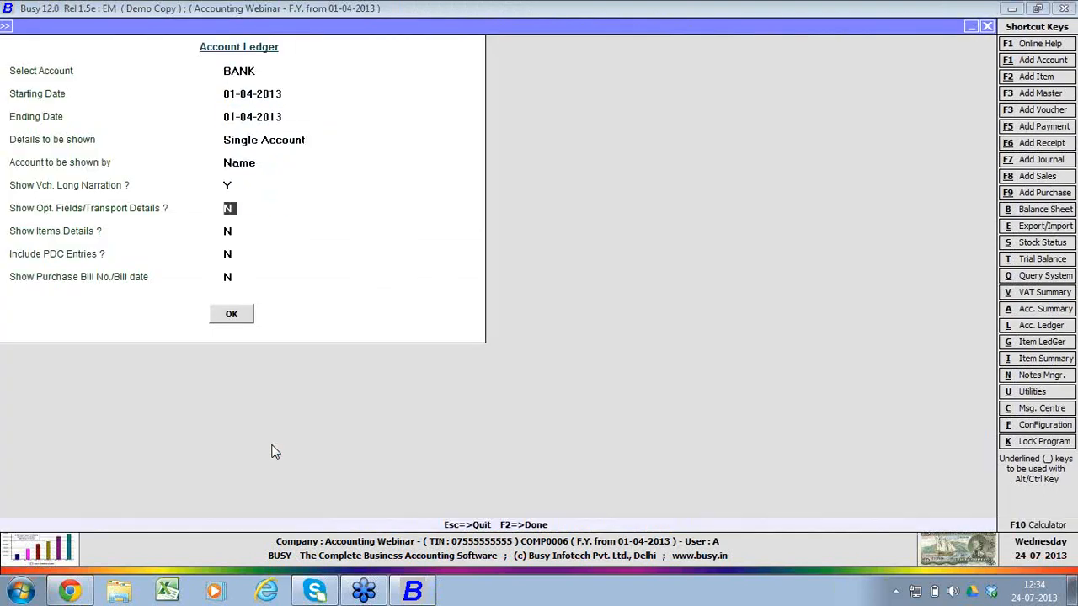
type("y")
key("Return")
key("Return")
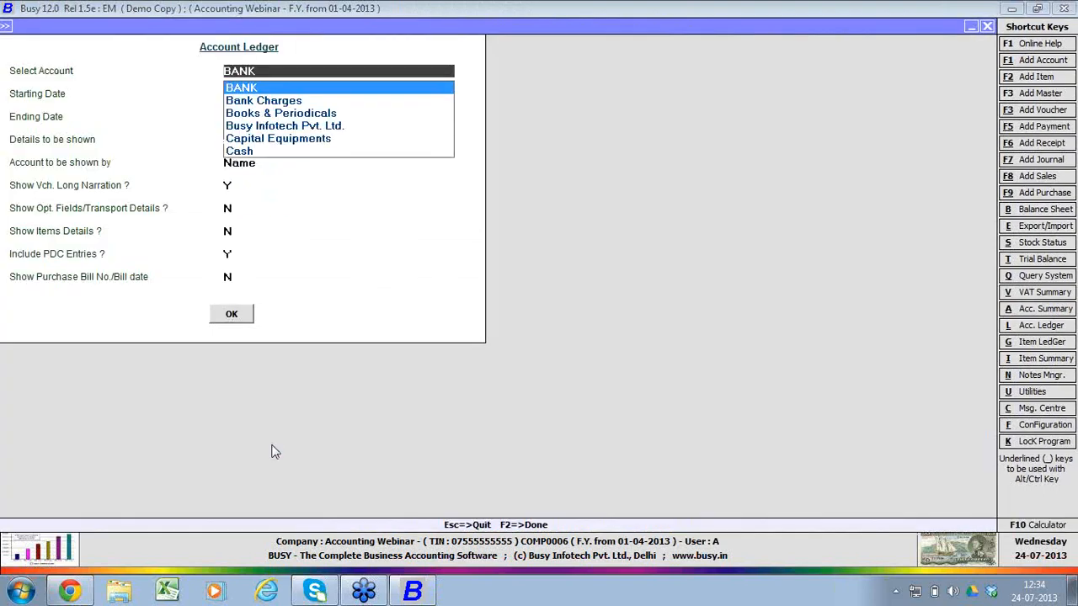
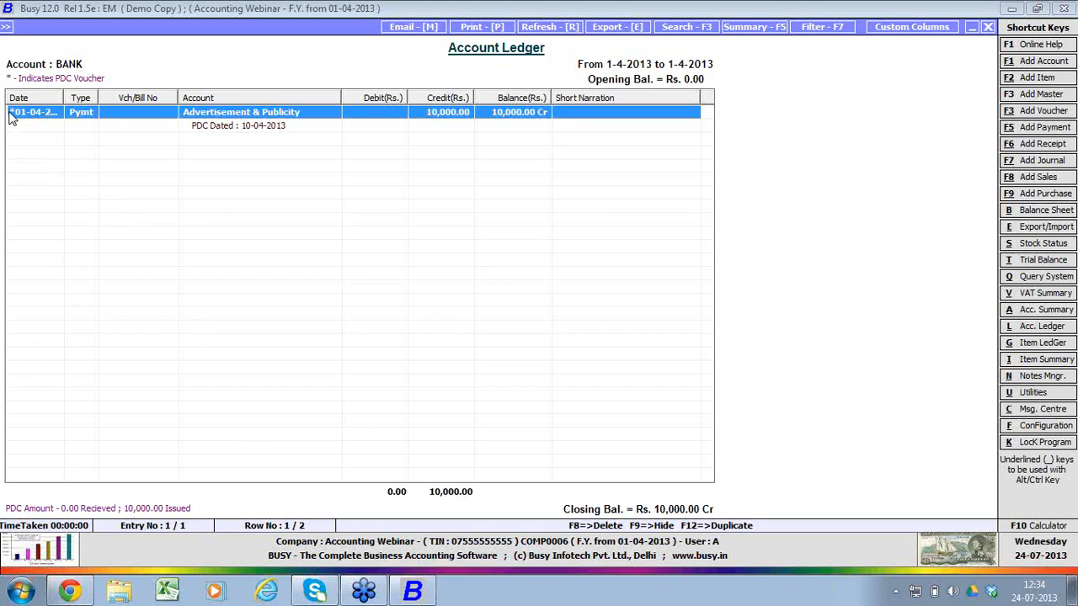
key("Escape")
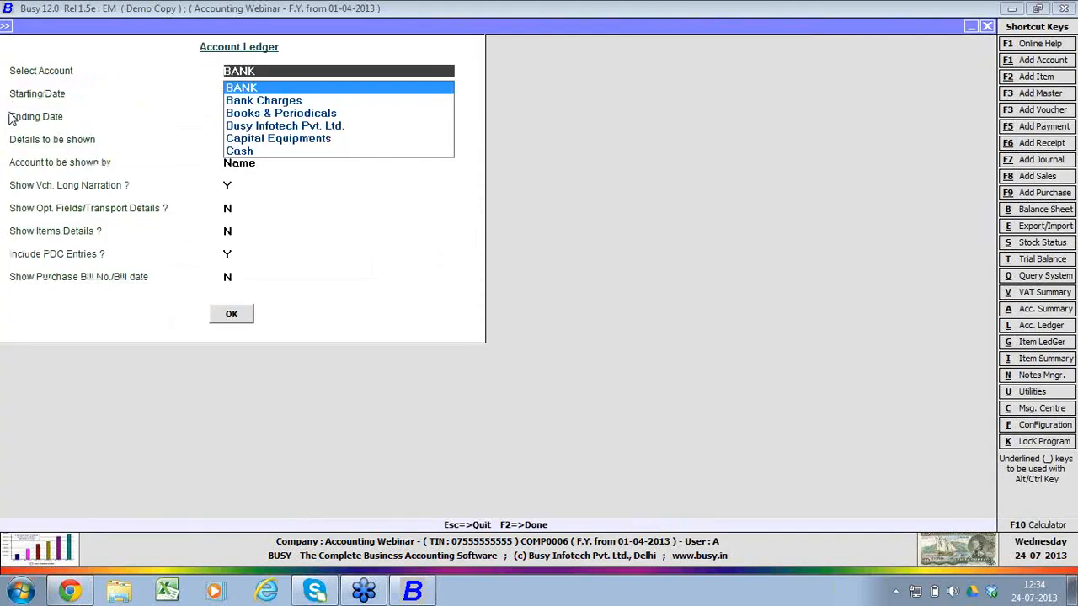
key("Escape")
Step: Open the Regularize PDC utility from the miscellaneous data entry options
key("Left")
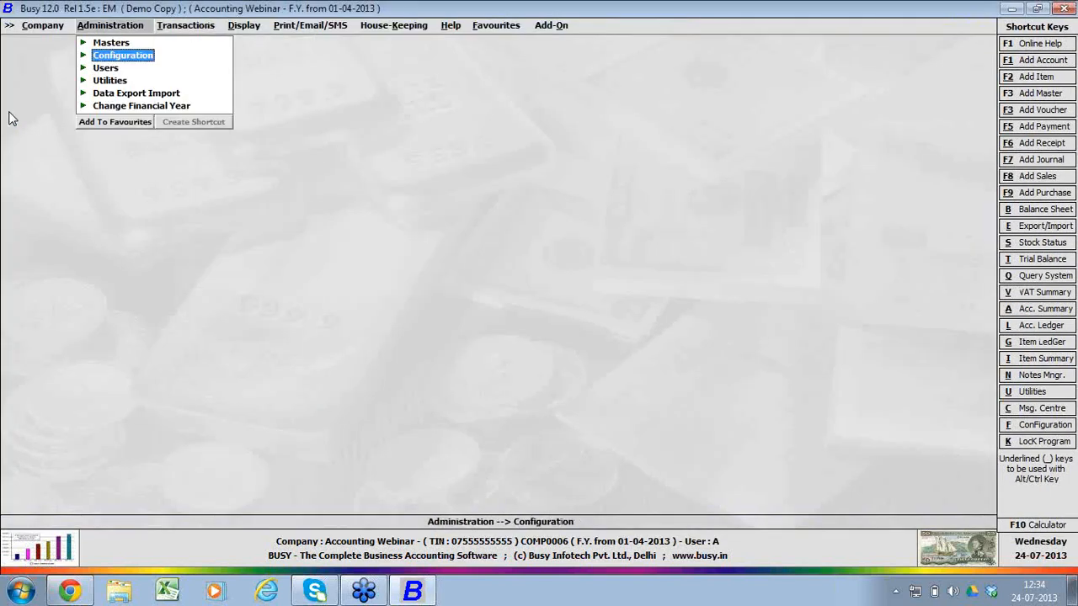
key("Down")
key("Down")
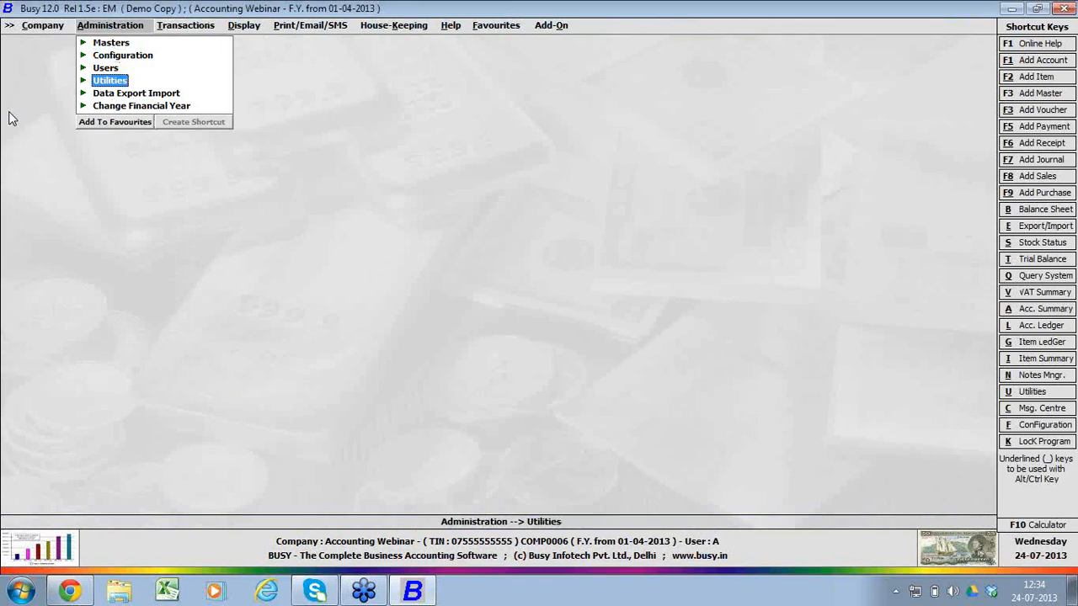
key("Return")
key("Down")
key("Down")
key("Down")
key("Down")
key("Down")
key("Down")
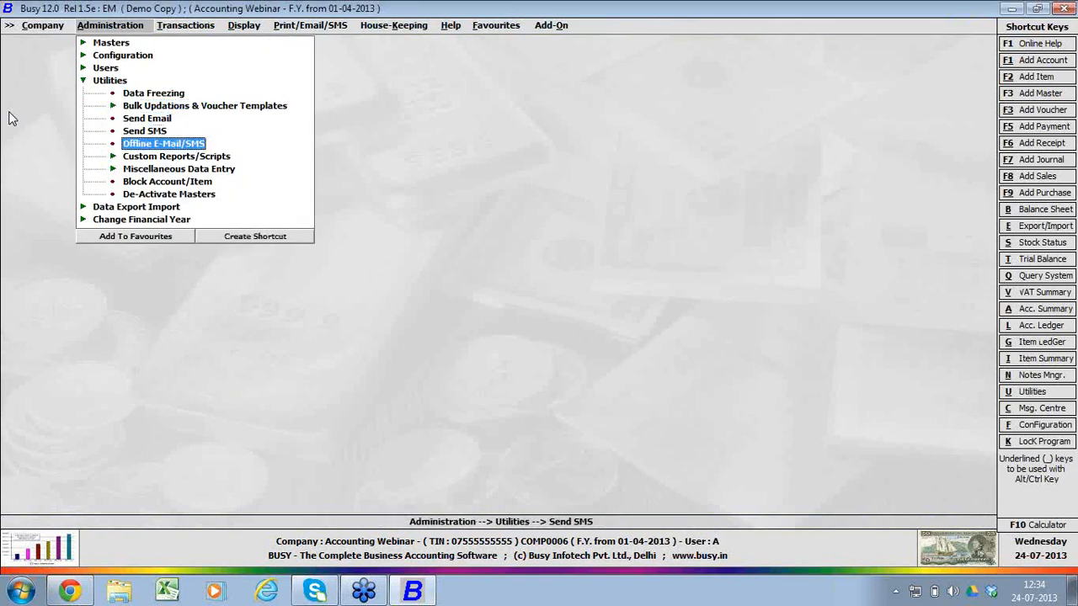
key("Return")
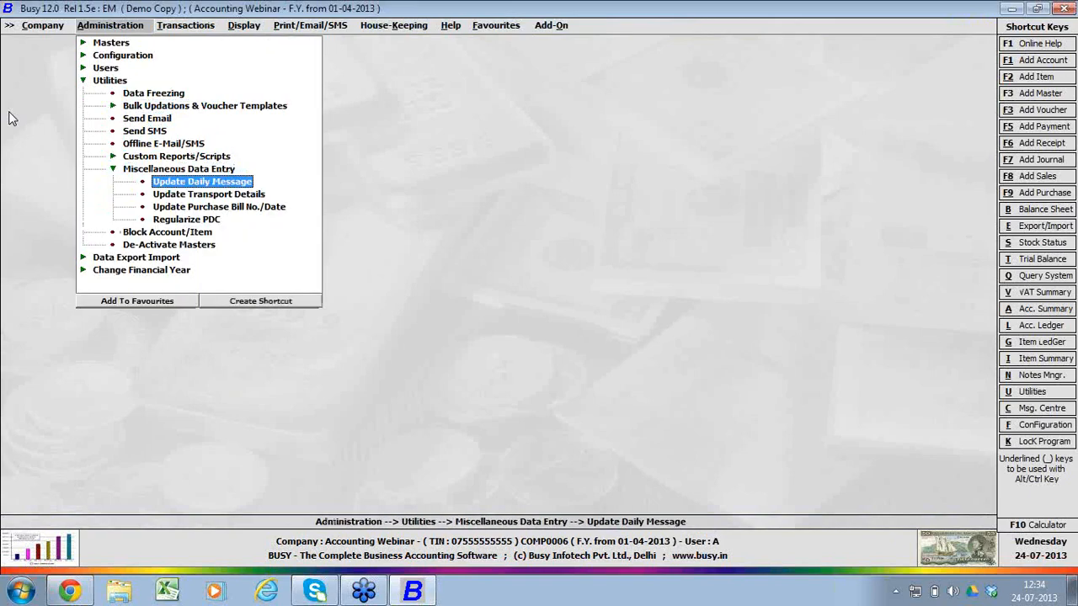
key("Down")
key("Down")
key("Down")
key("Return")
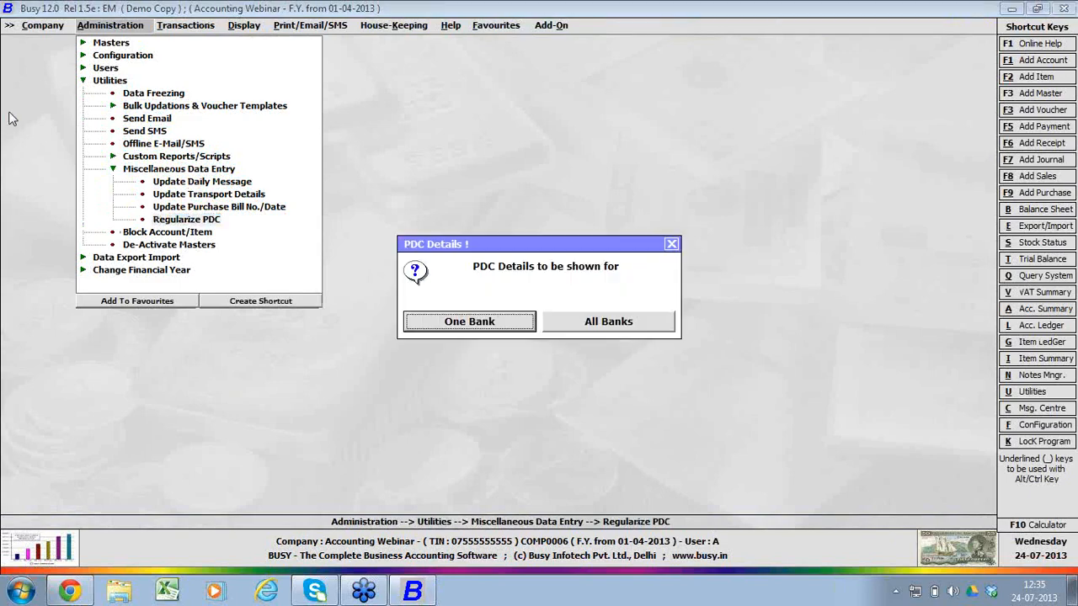
Step: List the post-dated cheques for the period 01-04-2013 to 10-04-2013
key("Return")
key("Return")
key("Return")
key("Return")
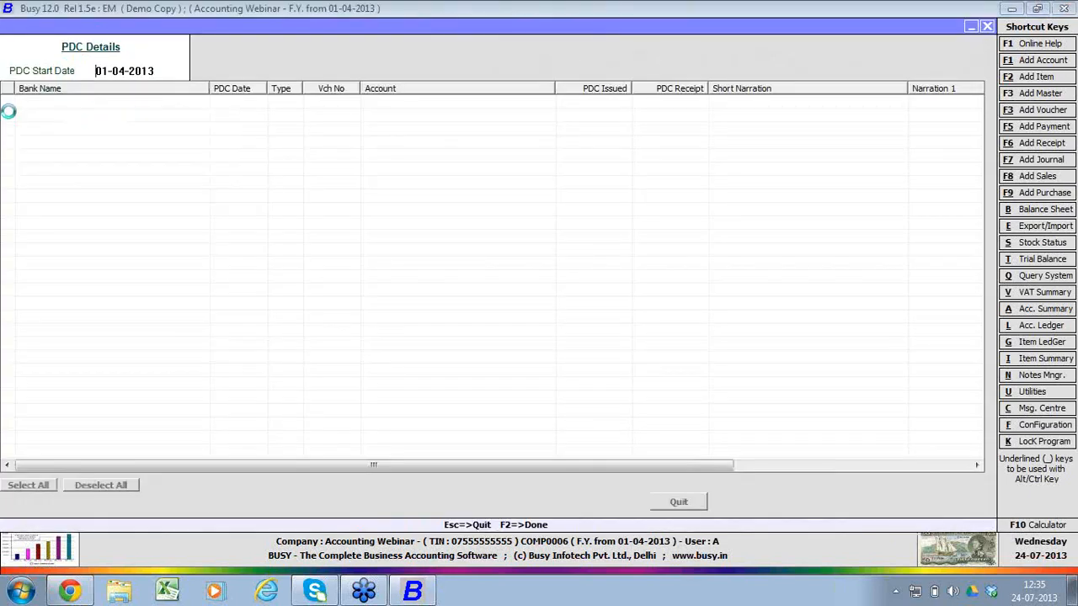
Step: Regularize BANK's Advertisement & Publicity post-dated payment, keeping bank name selection for receipt vouchers at N, and leave the utility
left_click(7, 102)
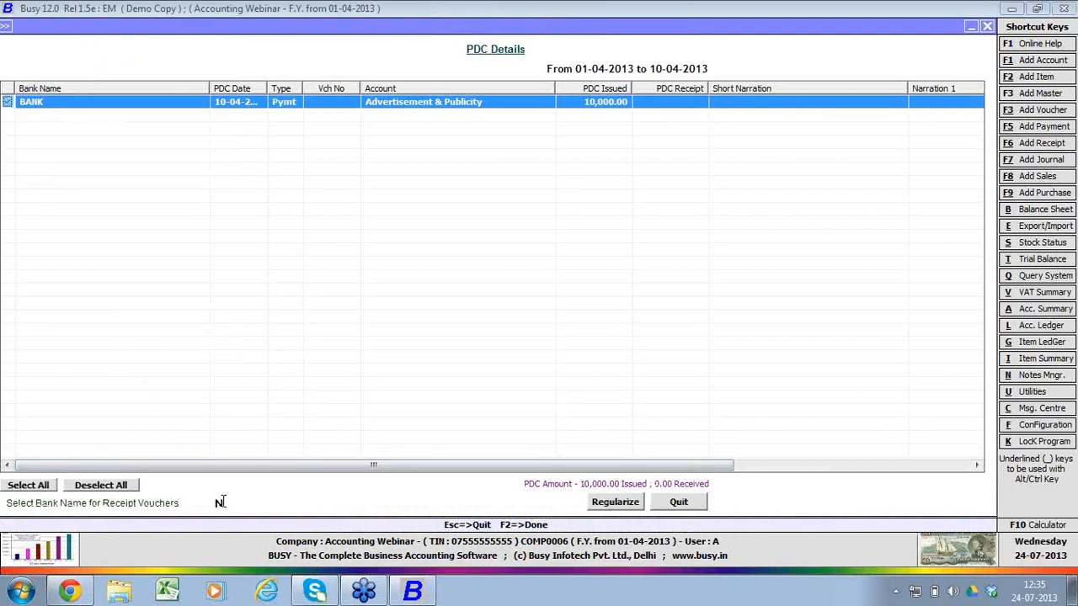
left_click(221, 502)
type("Y")
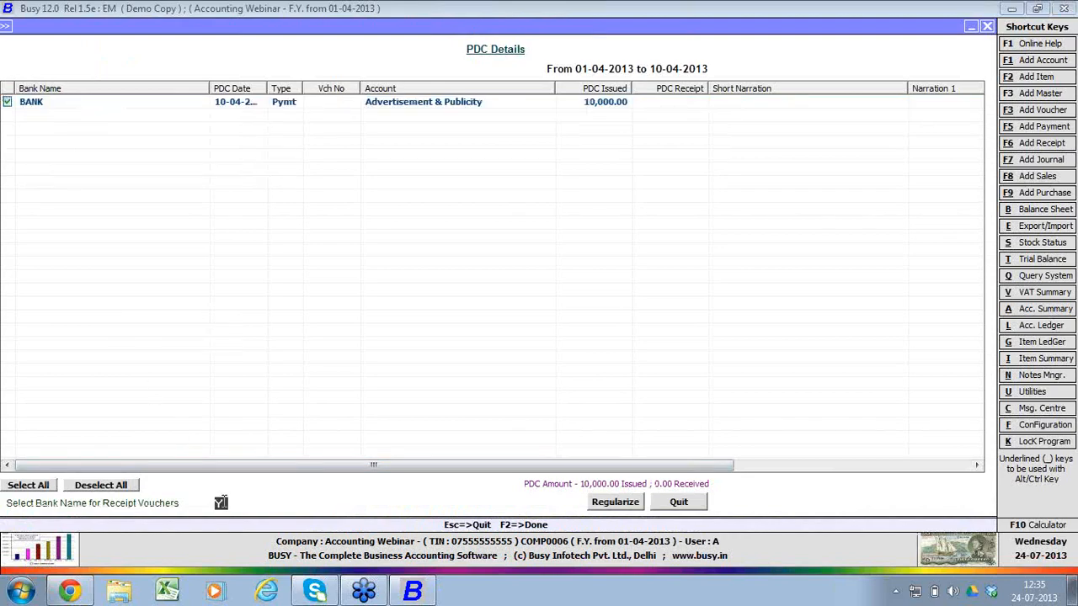
type("N")
left_click(598, 503)
key("Escape")
key("Escape")
key("Escape")
key("Escape")
key("Escape")
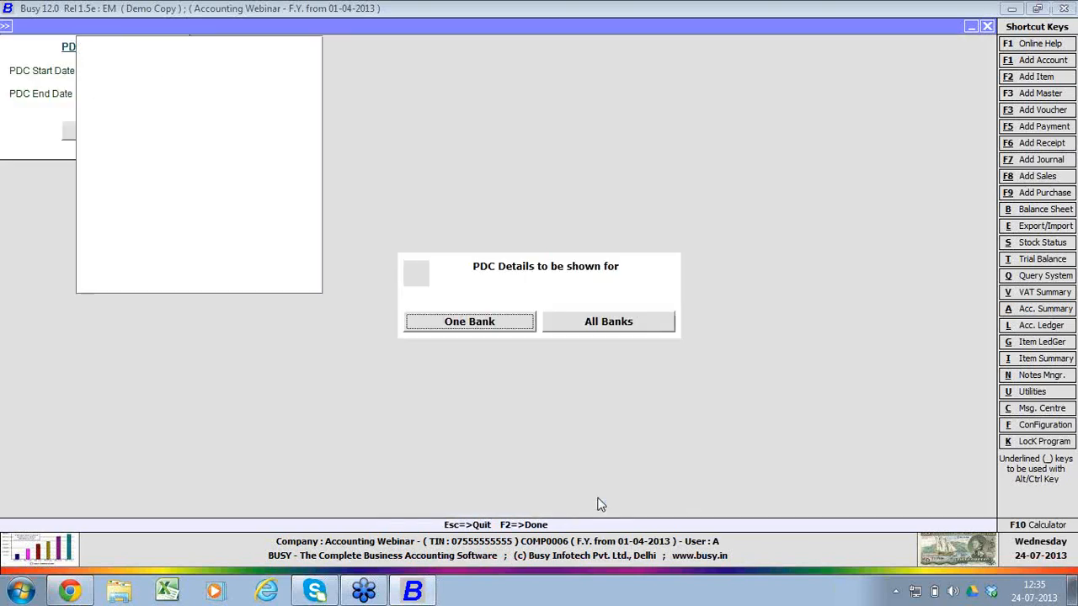
key("Escape")
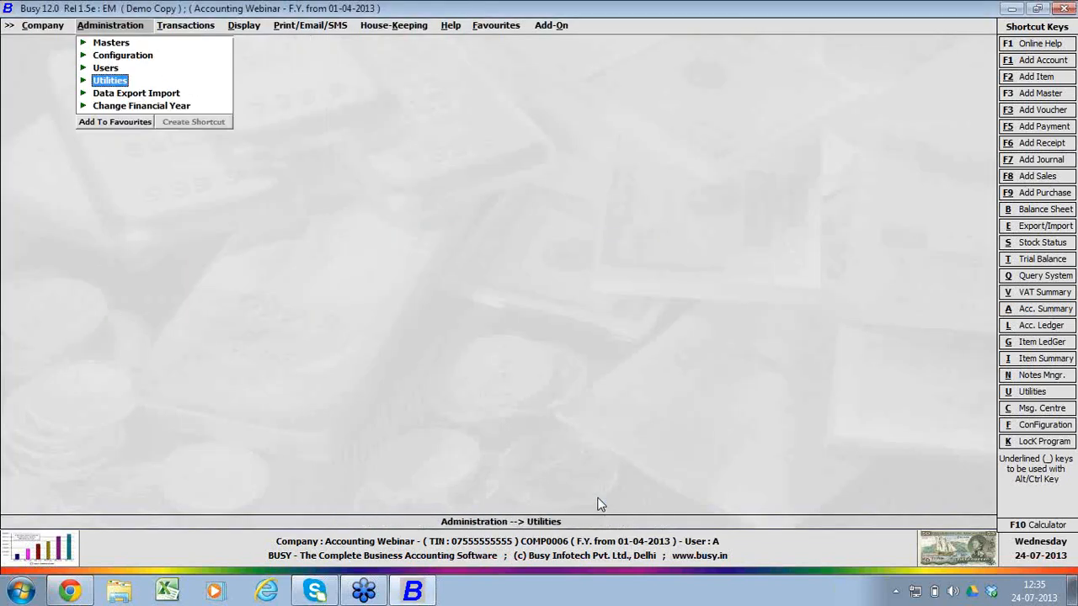
Step: Open the regularized 10-04-2013 payment voucher in modify mode, check its type and date, and close it without changes
key("Right")
key("Return")
key("Down")
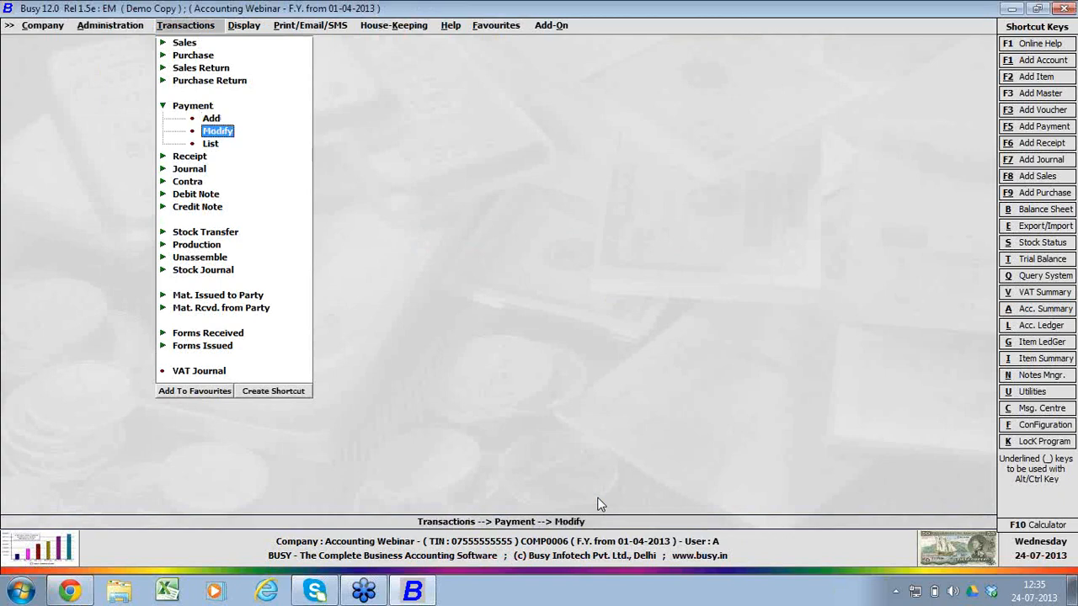
key("Return")
key("Return")
key("Return")
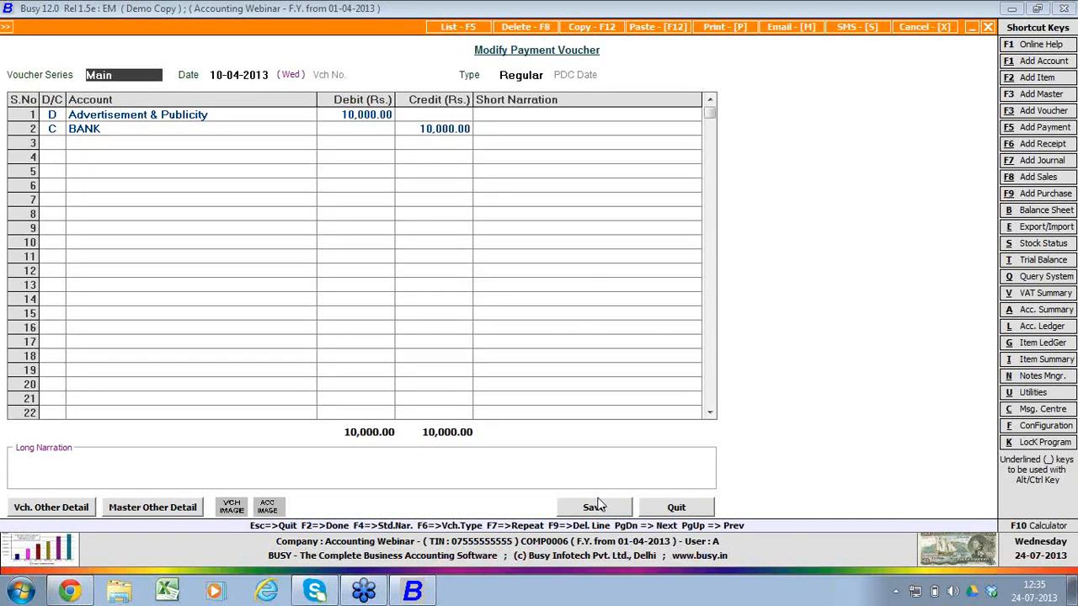
key("Escape")
Step: Show all bank reconciliation entries for BANK from 01-04-2013 to 10-04-2013, with accounts shown by name
key("Right")
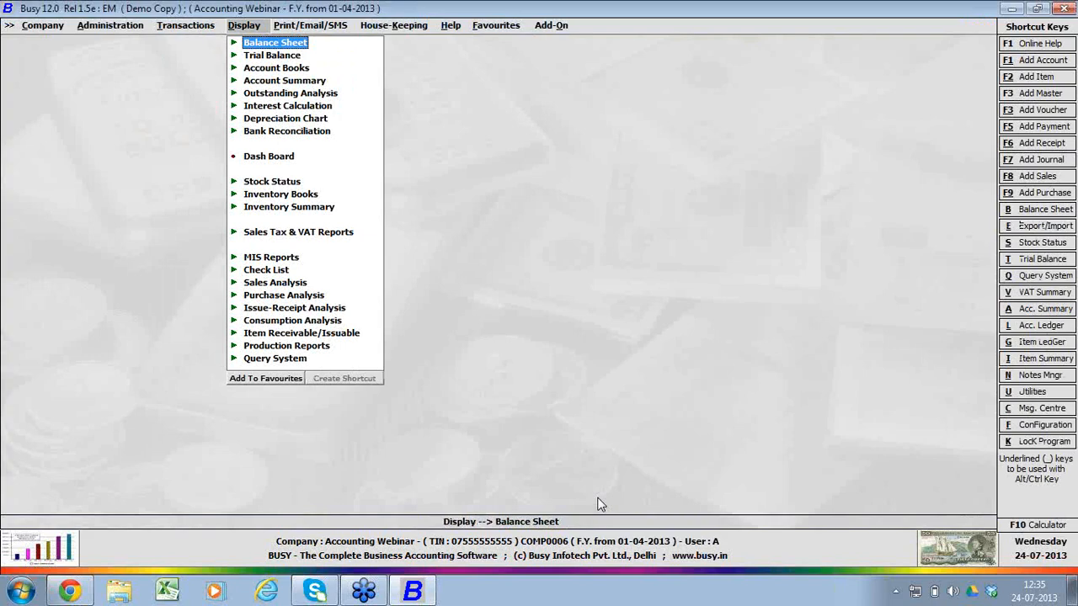
key("Down")
key("Down")
key("Down")
key("Down")
key("Down")
key("Down")
key("Down")
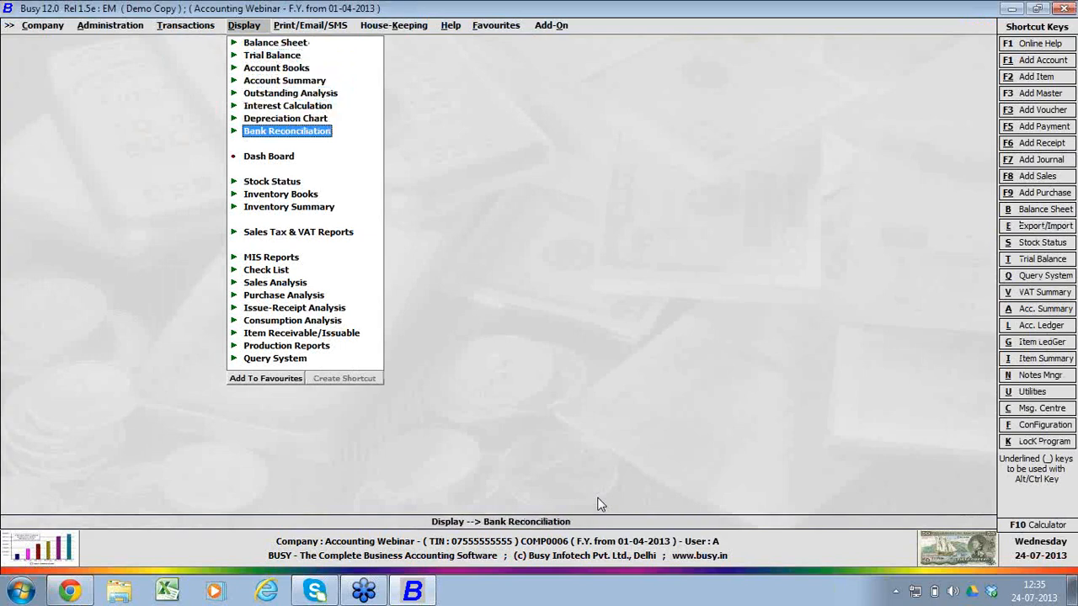
key("Return")
key("Return")
key("Return")
key("Return")
key("Return")
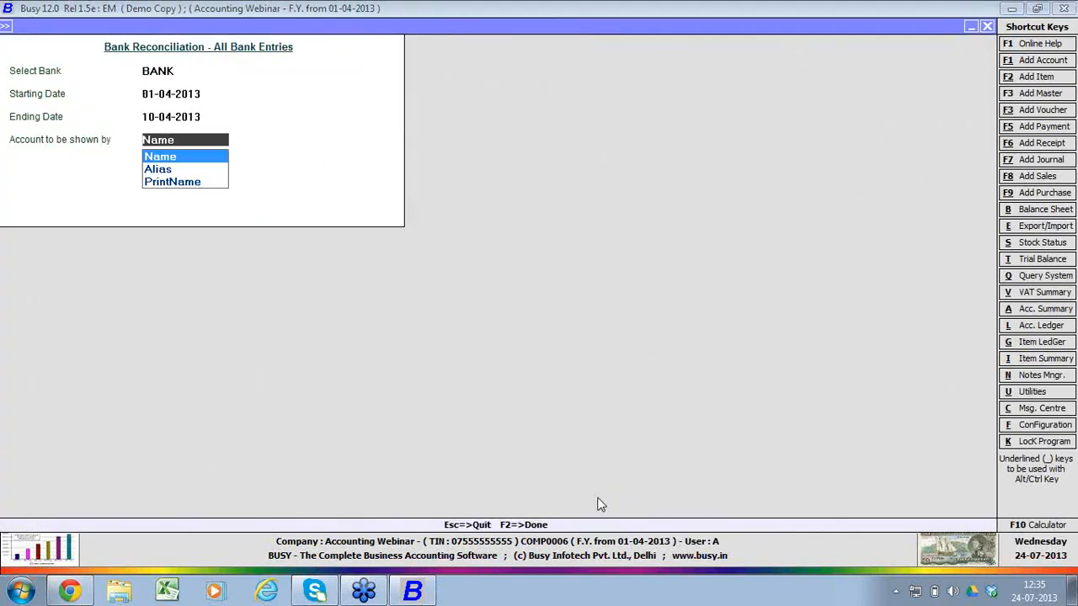
key("Return")
key("Return")
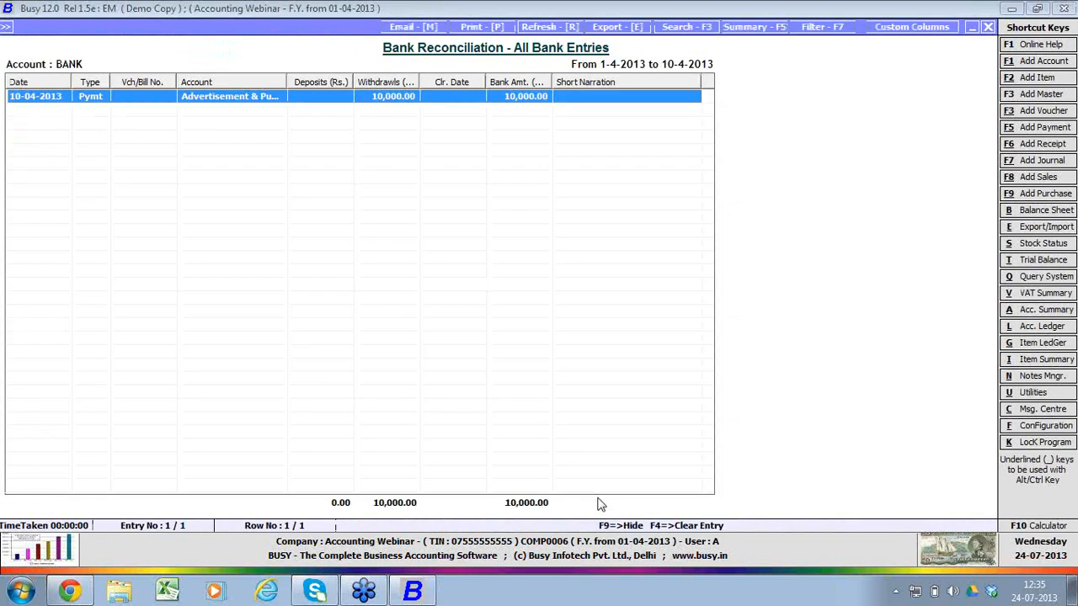
Step: Set the clearing date of the Advertisement & Publicity payment to 12-04-2013, without clearing the full voucher, and leave the report
key("Return")
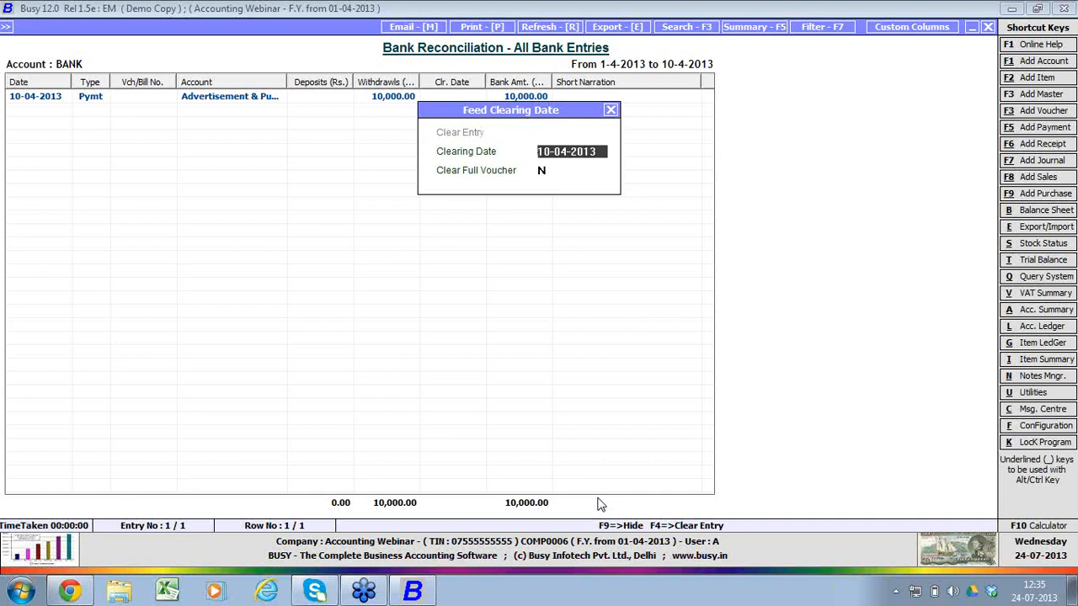
type("12-4")
key("Return")
key("Return")
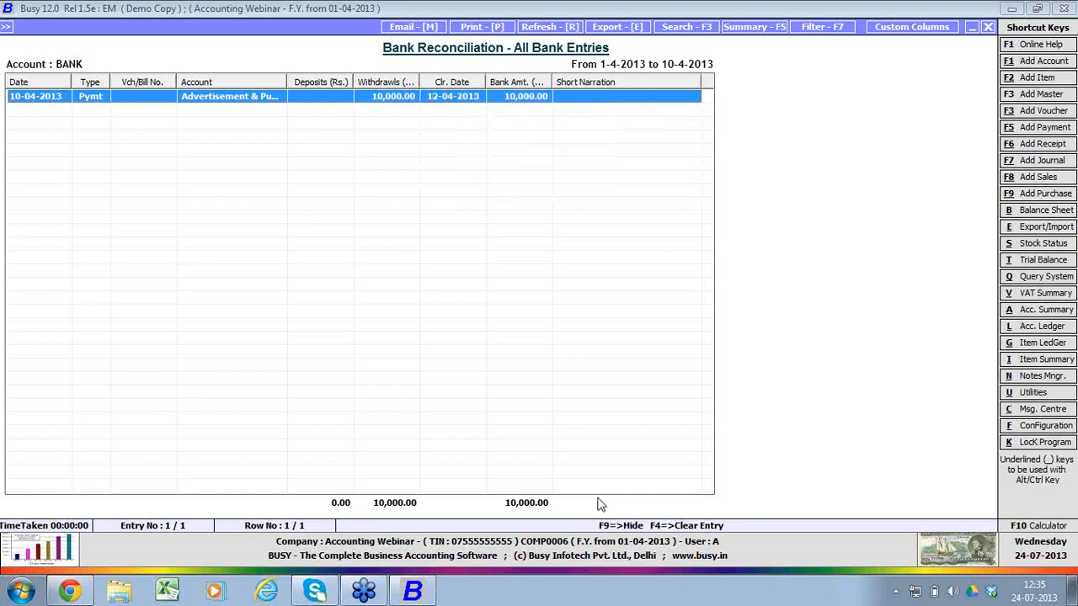
key("Escape")
key("Escape")
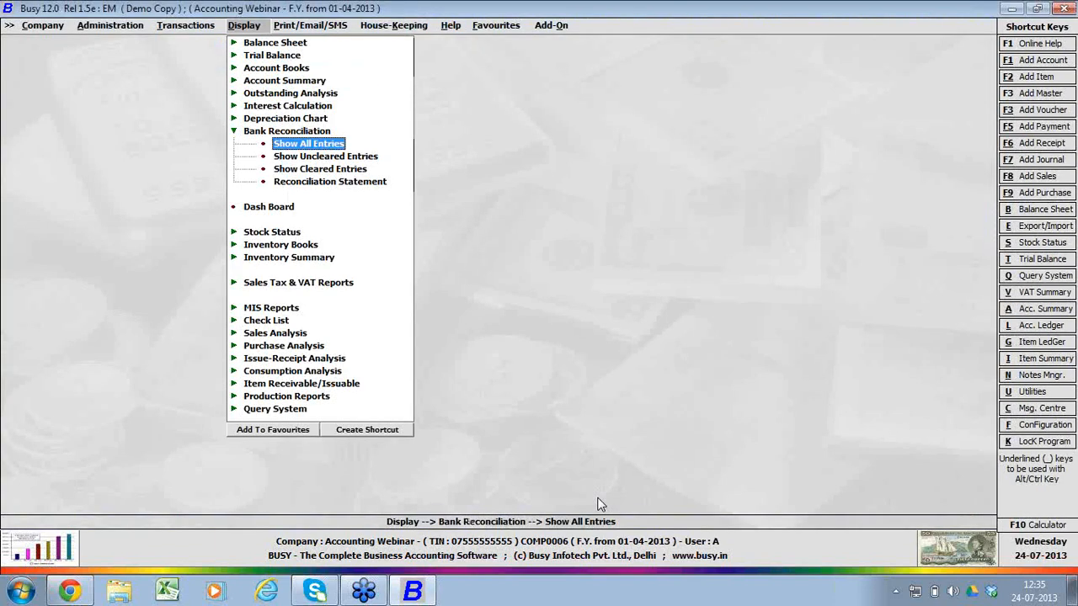
Step: Generate the bank reconciliation statement for BANK from 01-04-2013 to 10-04-2013
key("Down")
key("Down")
key("Down")
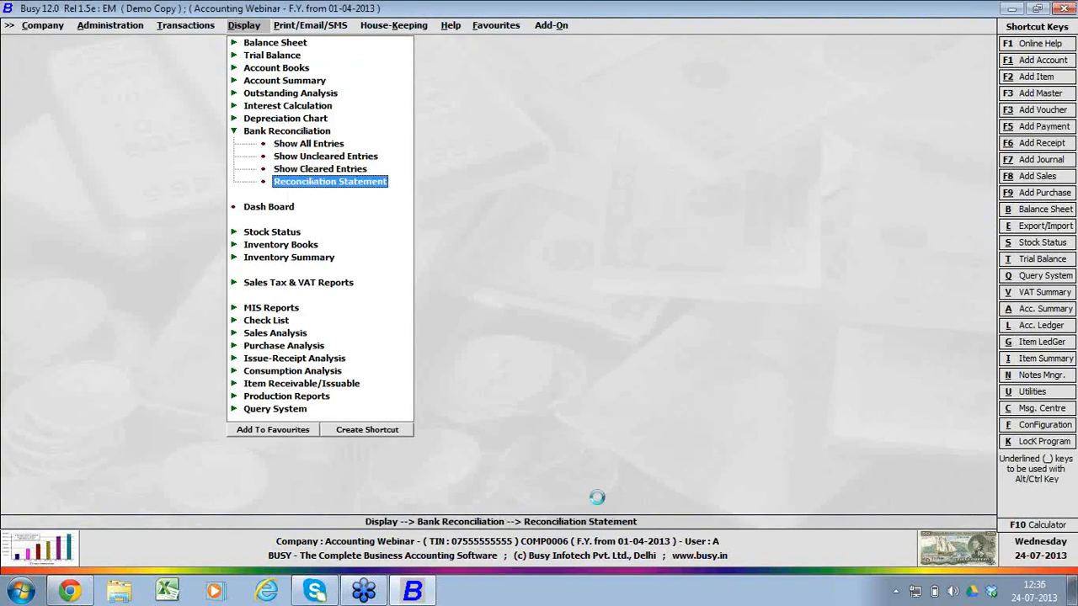
key("Return")
key("F2")
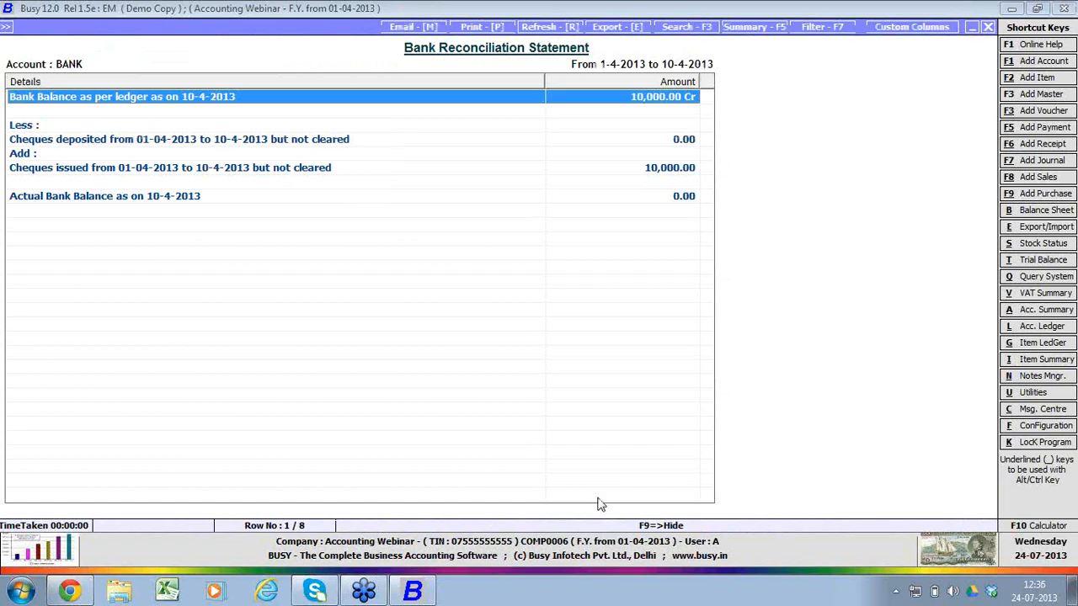
Step: Examine the entries behind the issued but uncleared cheques in the reconciliation statement, then leave the statement
key("Down")
key("Down")
key("Down")
key("Down")
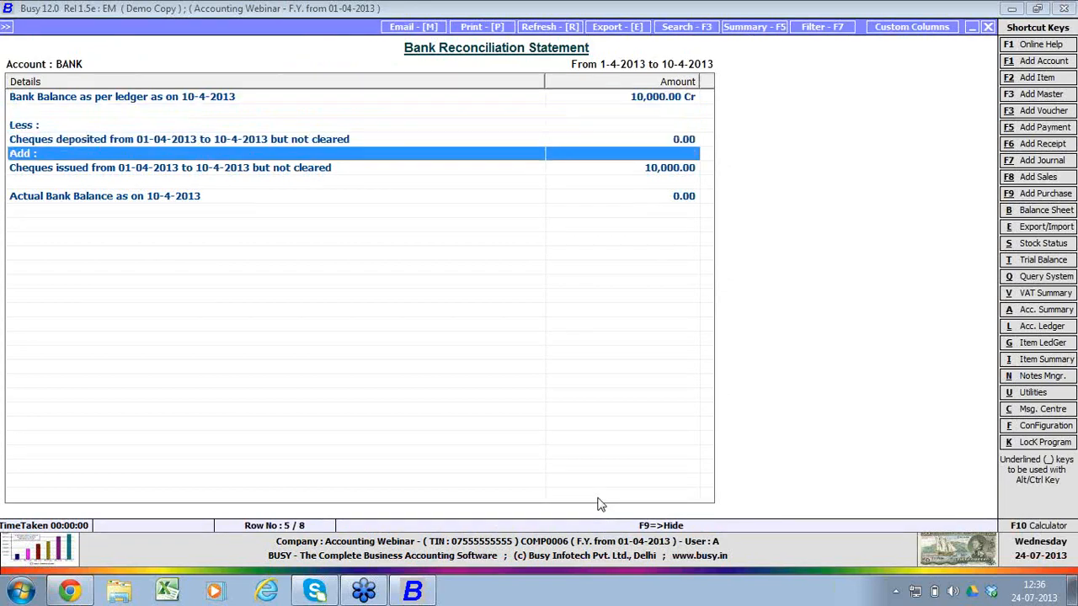
key("Down")
key("Return")
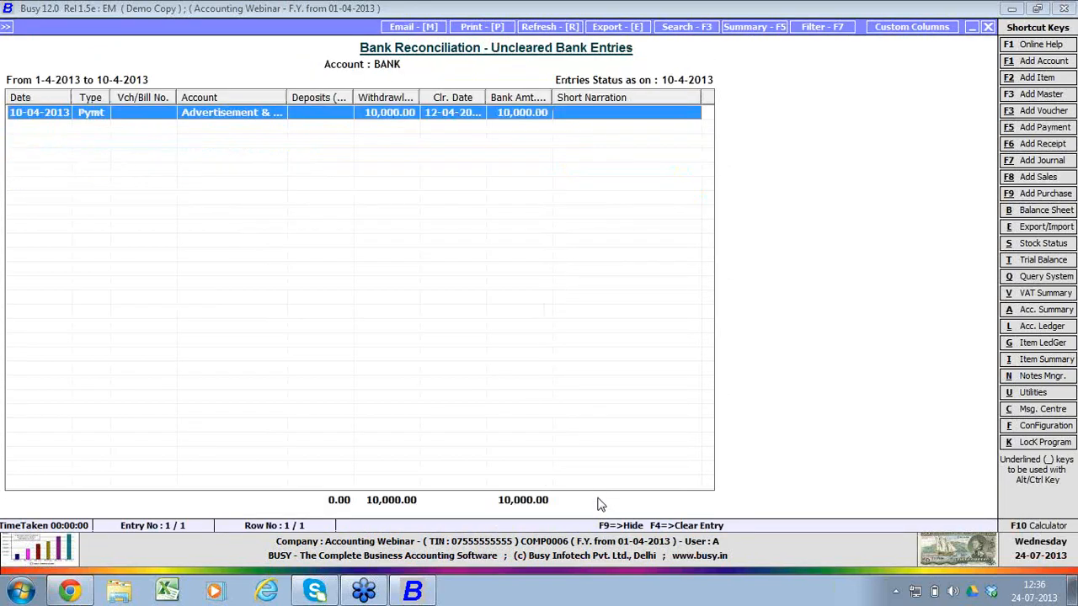
key("Escape")
key("Escape")
Step: Regenerate BANK's reconciliation statement with the ending date 12-04-2013, review it, and leave the report
key("Return")
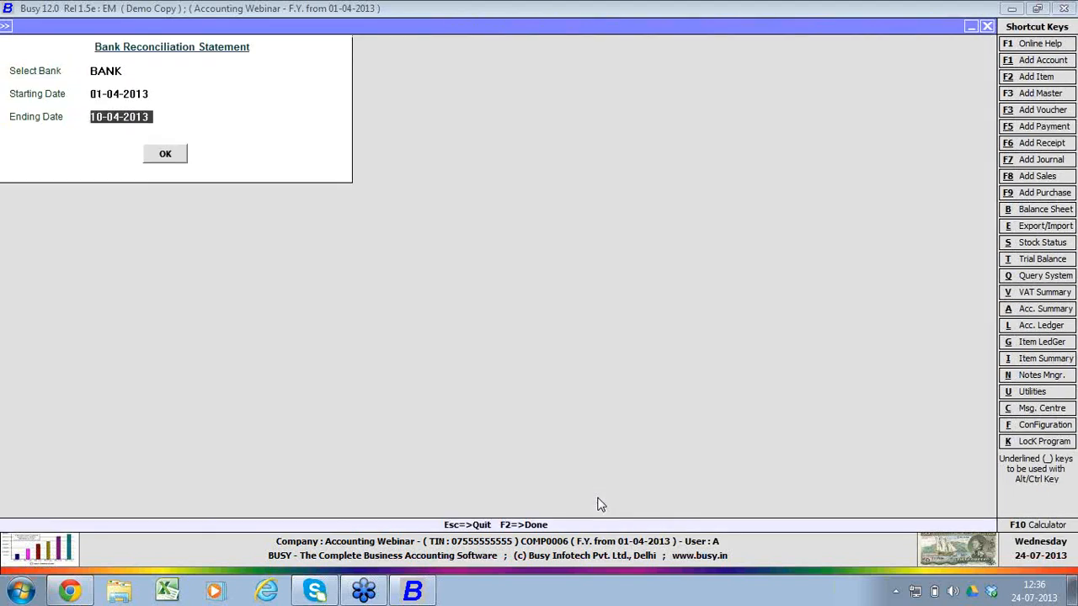
type("12")
key("Return")
key("Return")
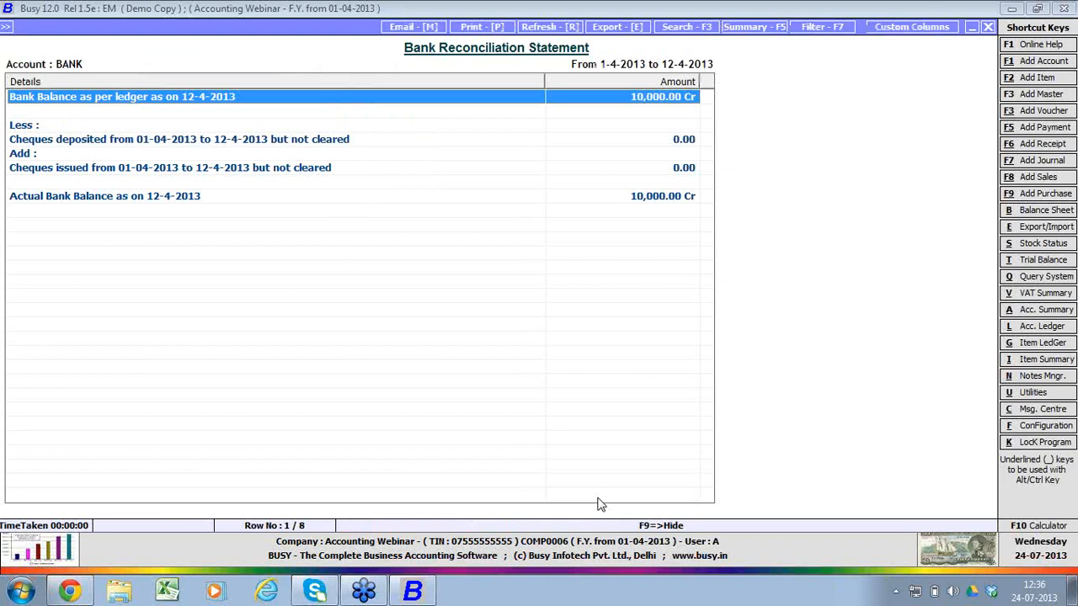
key("Escape")
key("Escape")
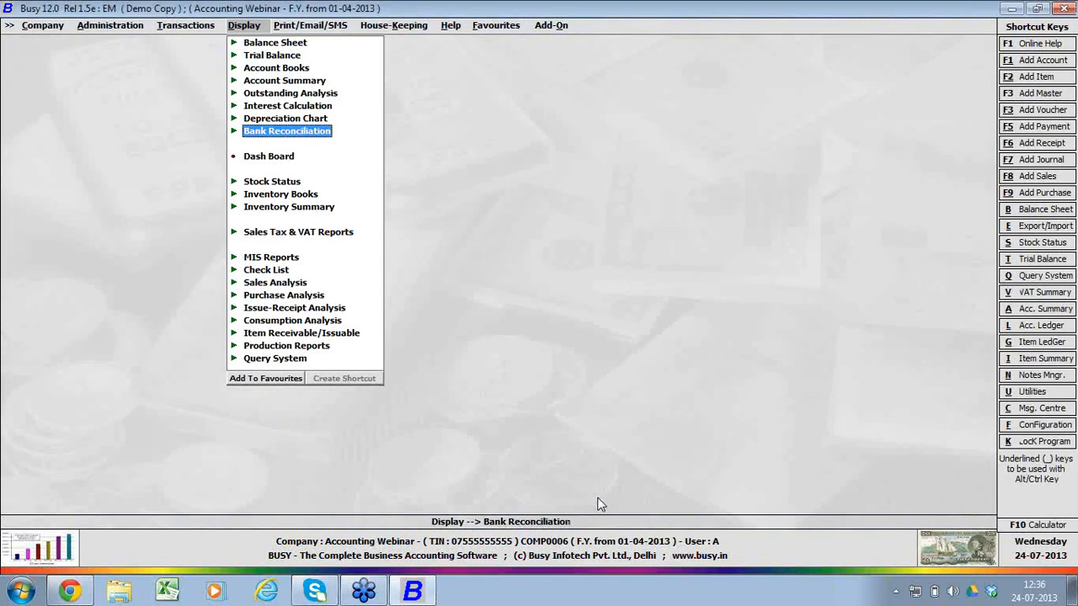
Step: Open the Accounts section of the Features / Options configuration
key("Left")
key("Left")
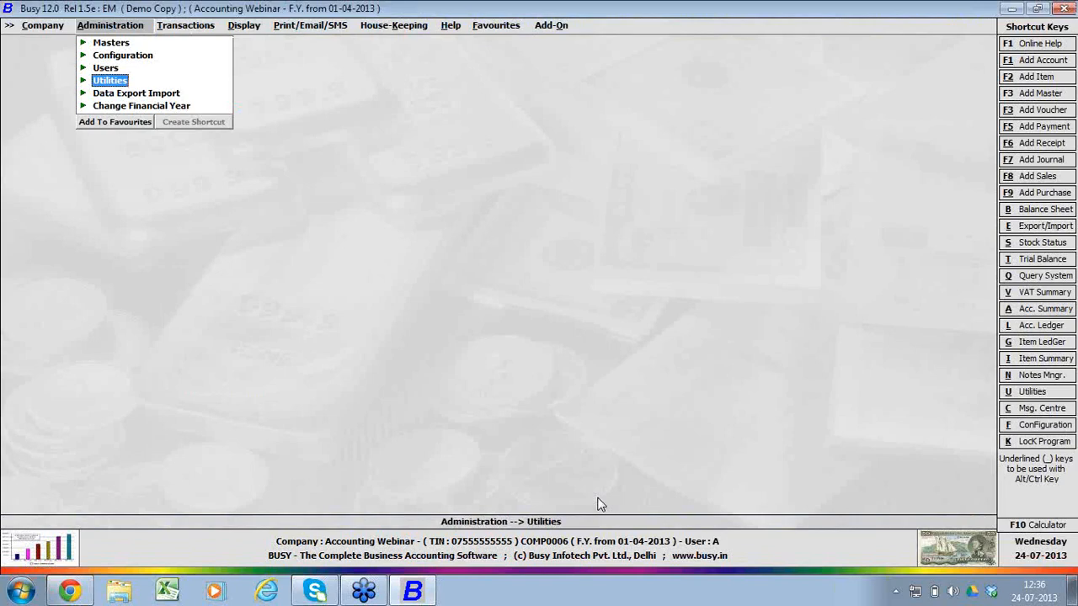
key("Up")
key("Up")
key("Return")
key("Return")
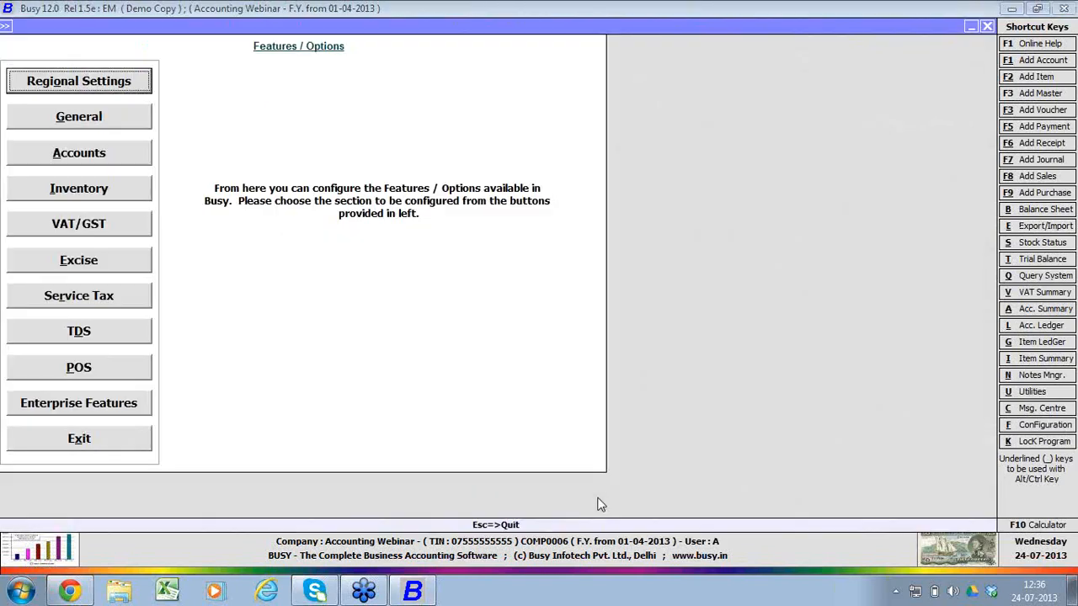
key("Down")
key("Down")
key("Return")
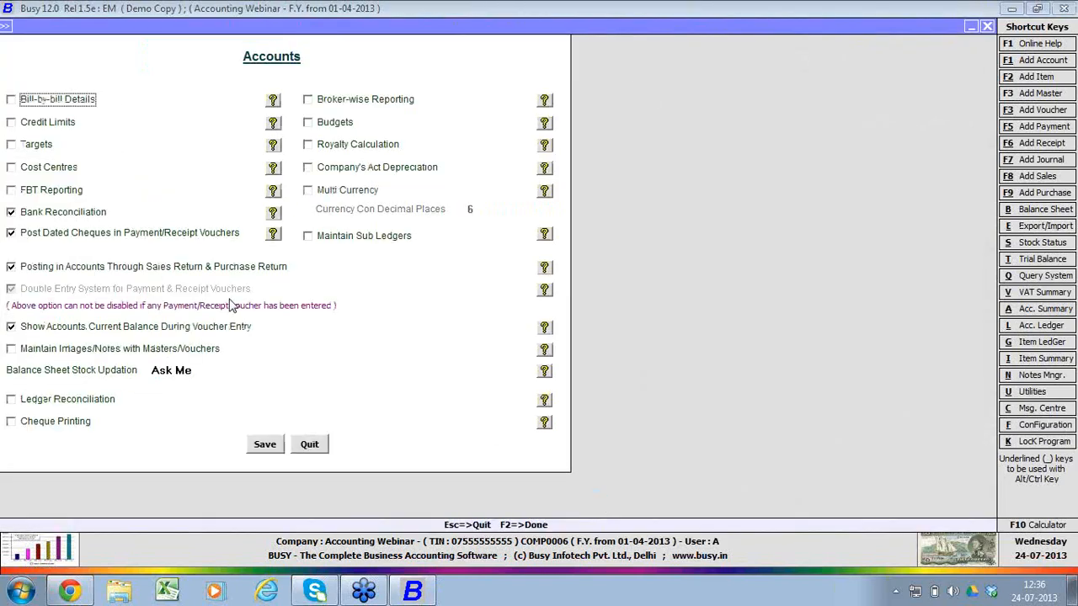
Step: Clear the Bank Reconciliation and Post Dated Cheques options, then leave the Accounts configuration without saving
left_click(99, 219)
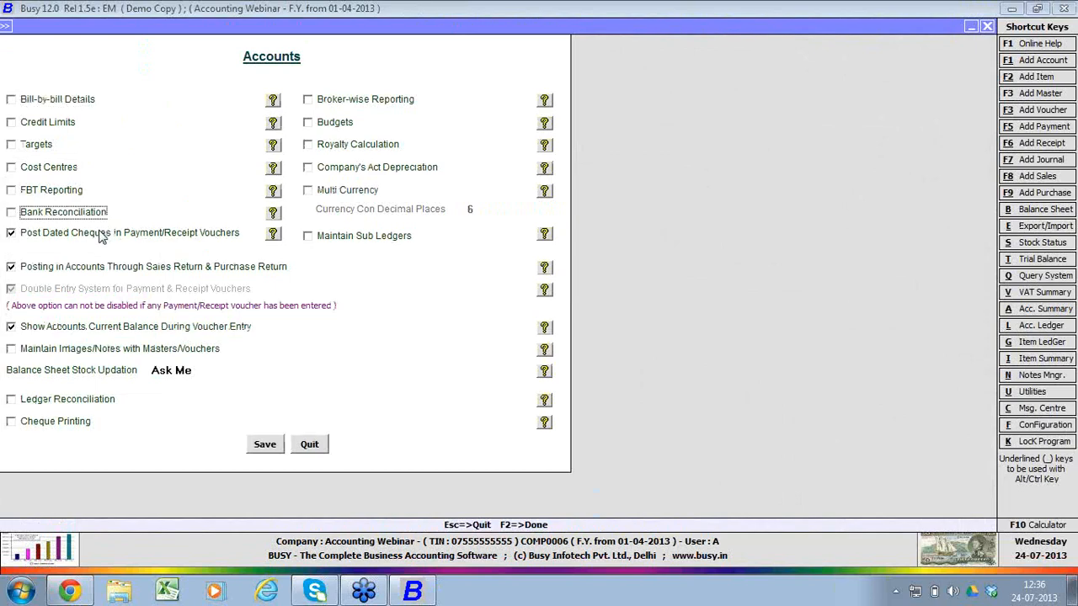
left_click(99, 236)
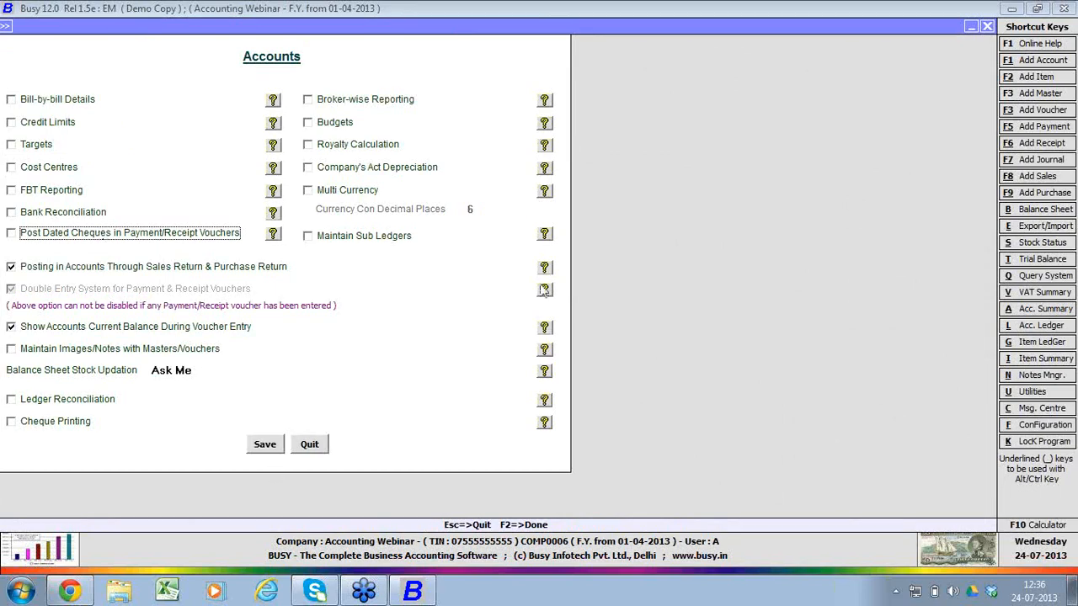
left_click(1067, 39)
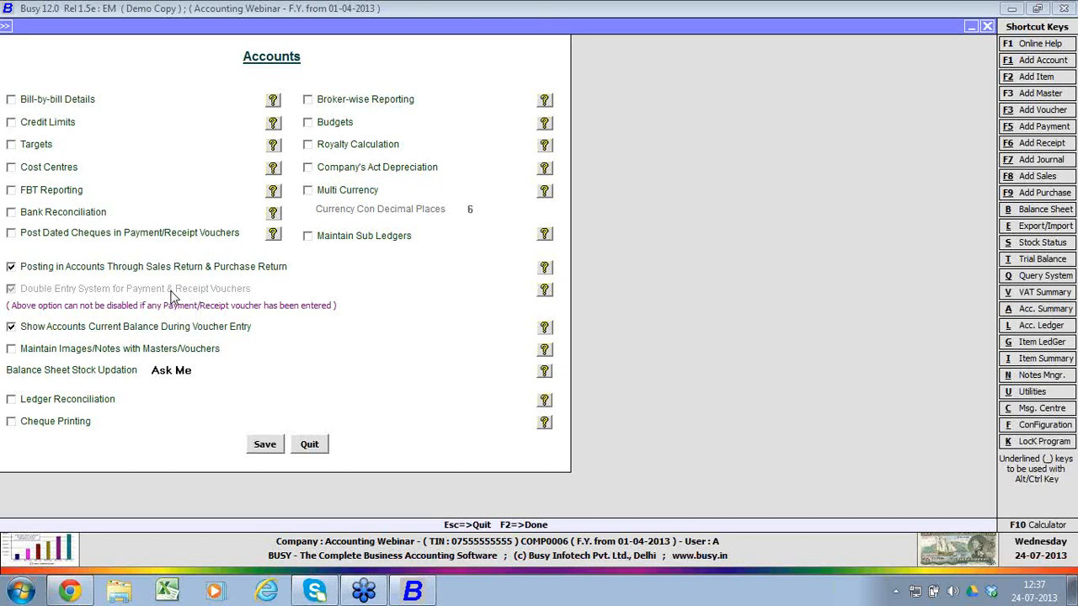
left_click(309, 446)
key("Escape")
key("Escape")
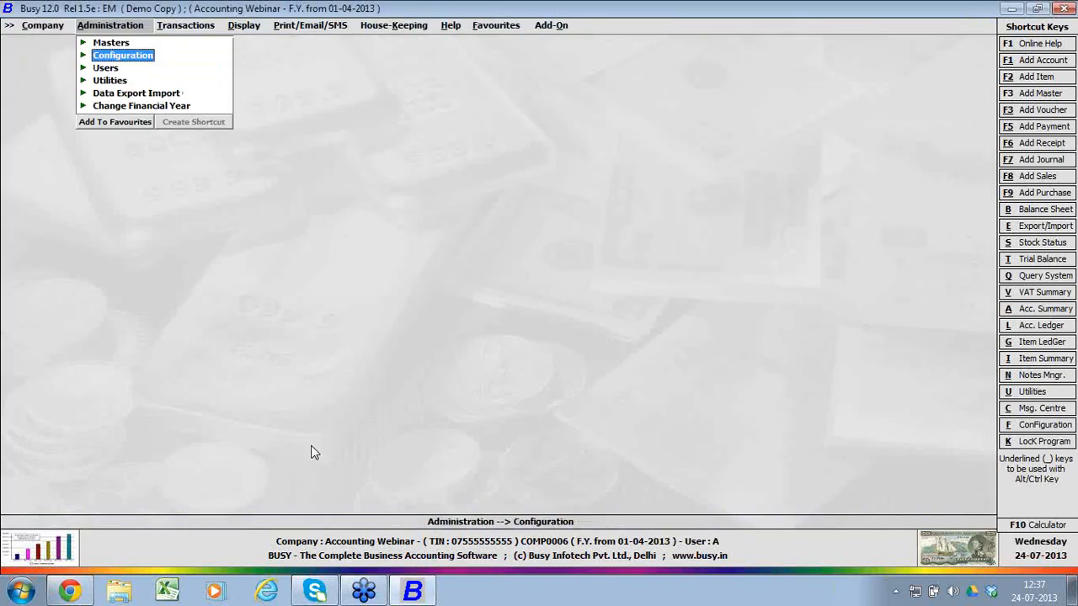
Step: Start the deletion of all vouchers with 31-03-2014 as the cut-off date
key("ctrl+alt+d")
key("Return")
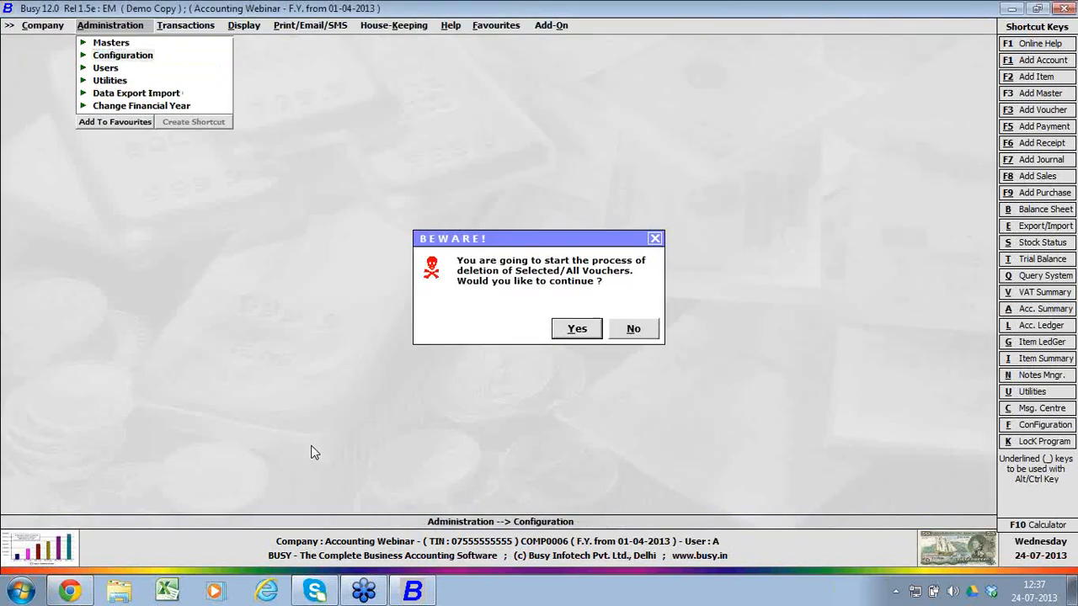
key("Return")
key("Return")
type("31-03-2014")
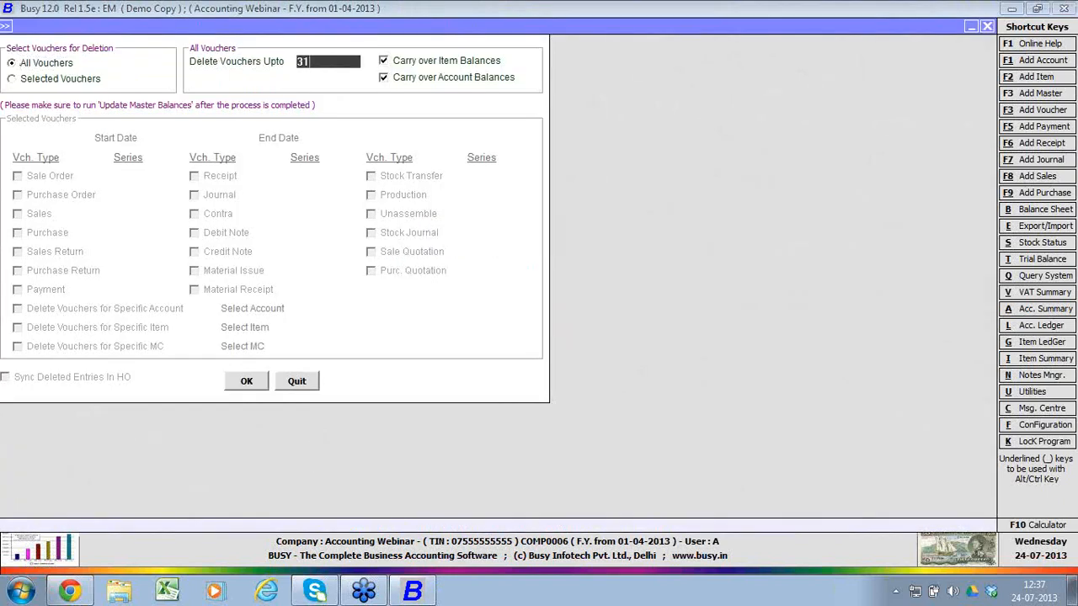
key("Return")
Step: Disable the carry-over of account and item balances and carry out the voucher deletion
key("Return")
key("space")
key("Up")
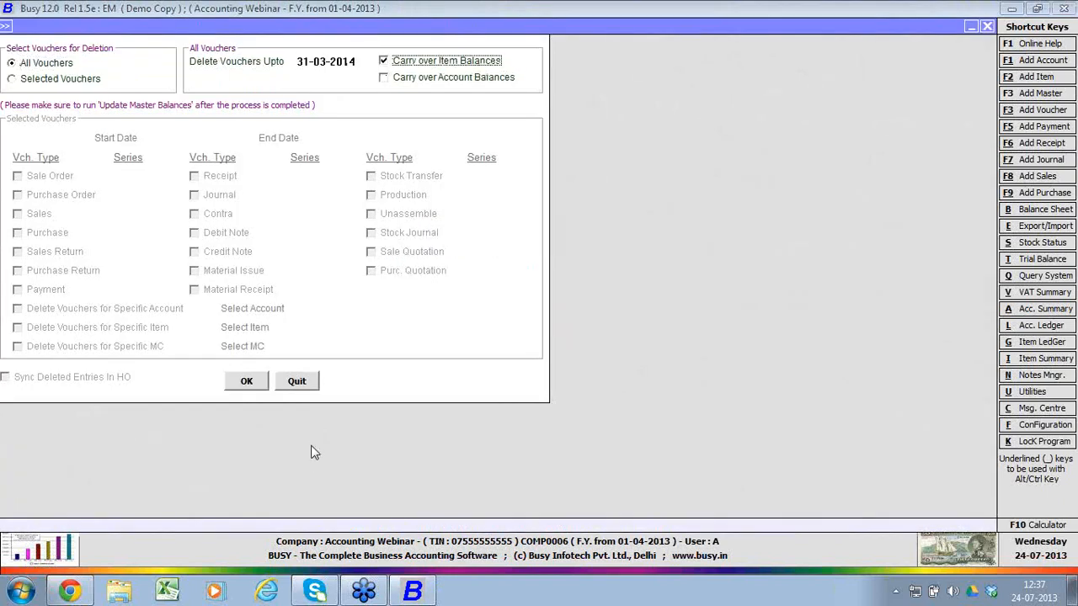
key("space")
key("F2")
key("Left")
key("Return")
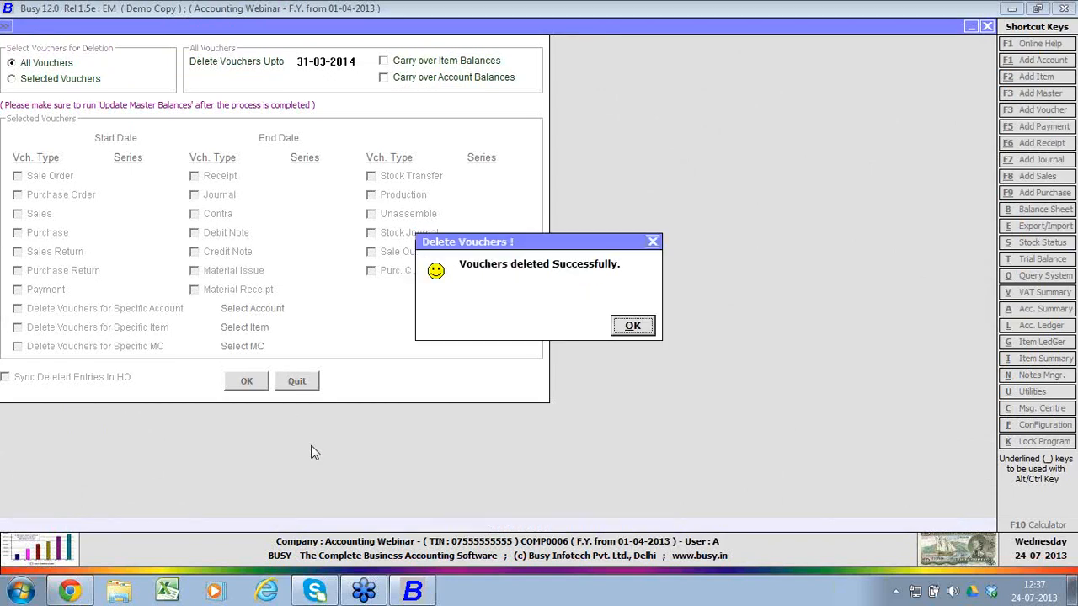
key("Return")
key("Escape")
Step: Disable the Double Entry System for Payment & Receipt Vouchers in the Accounts features and save the configuration
key("Return")
key("Return")
key("Return")
key("Down")
key("Down")
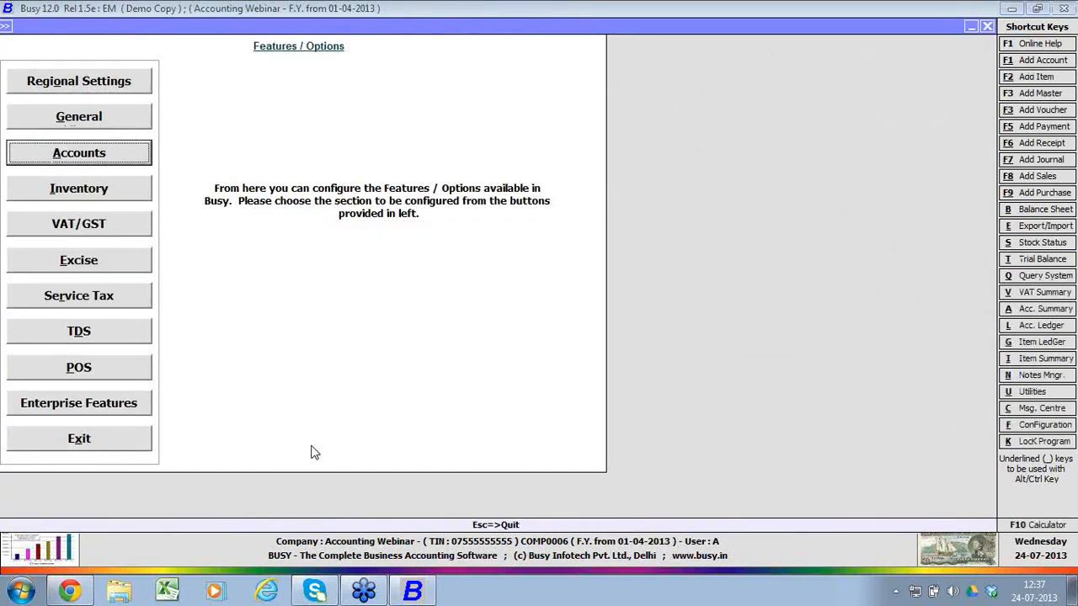
key("Return")
left_click(143, 293)
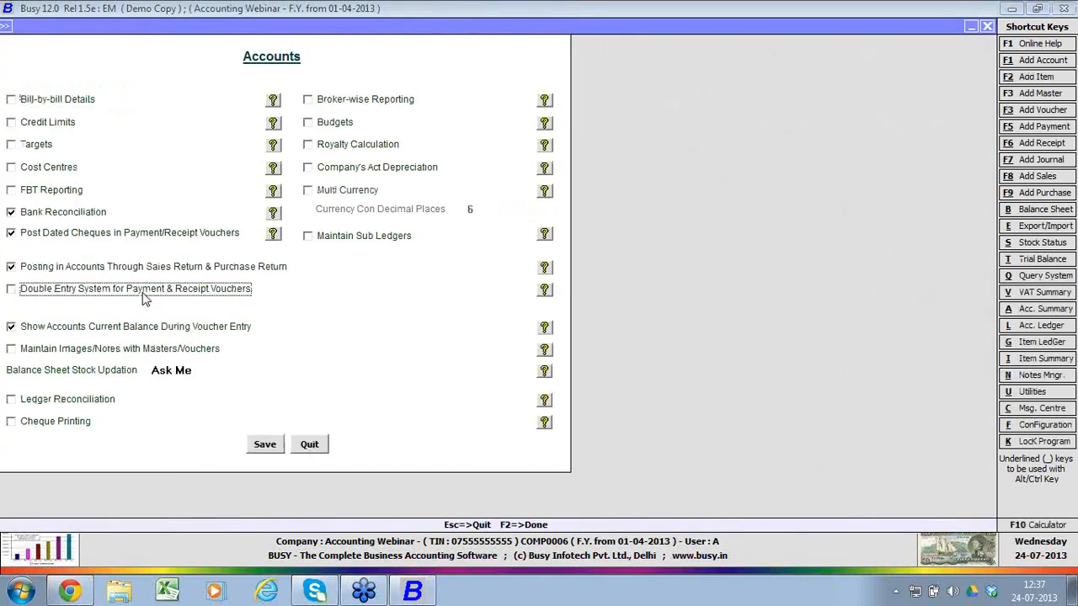
left_click(255, 452)
key("Escape")
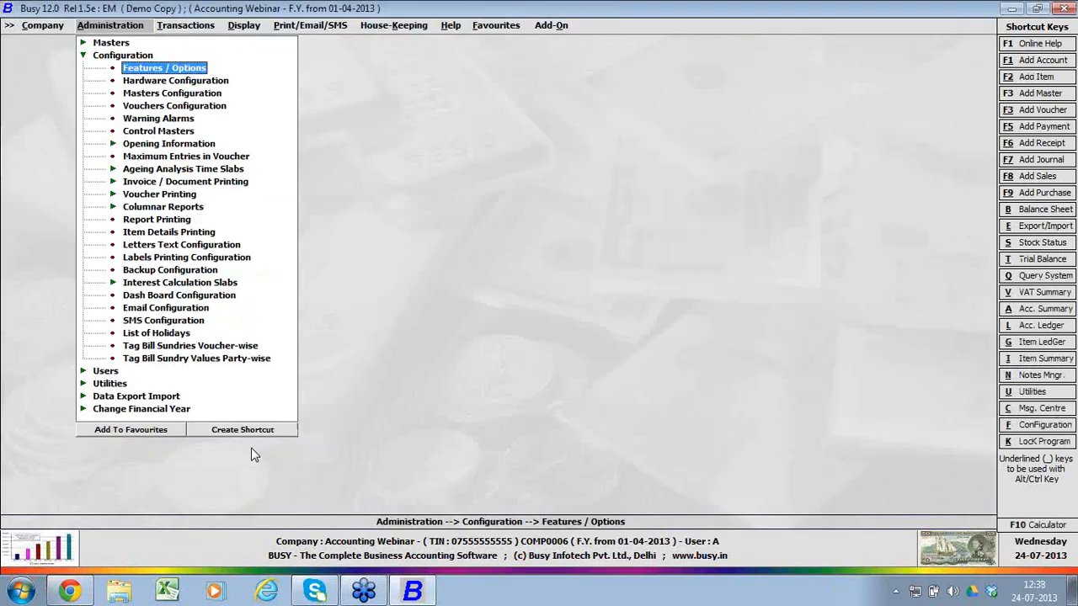
Step: Open a new payment voucher for entry
key("Right")
key("Down")
key("Down")
key("Down")
key("Down")
key("Return")
key("Return")
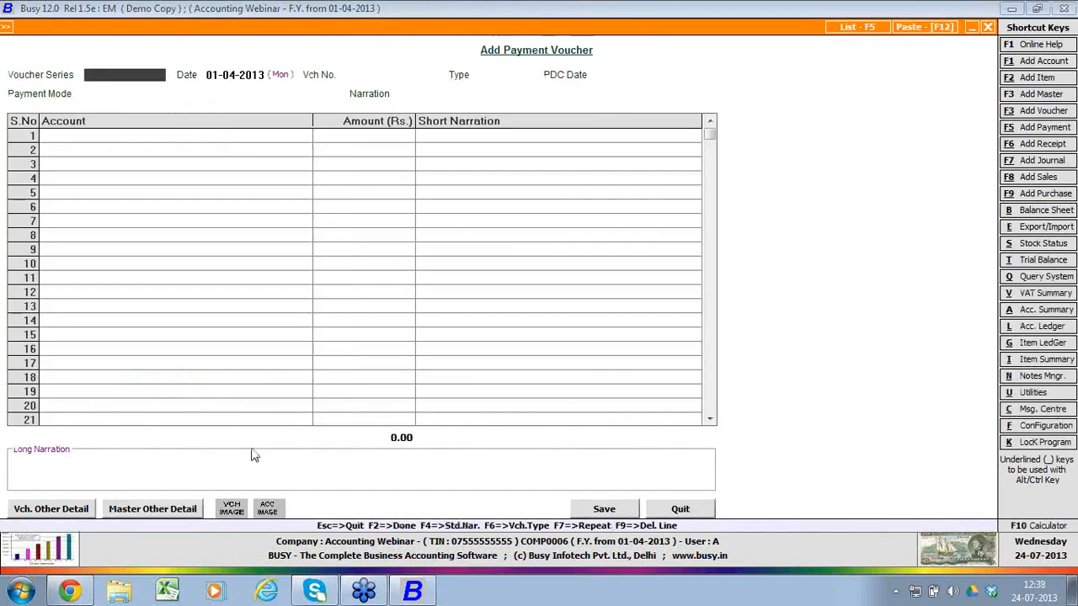
Step: Fill in the Main series payment voucher with BANK as payment mode and Advertisement & Publicity as account, then discard it
key("Return")
key("Return")
key("Return")
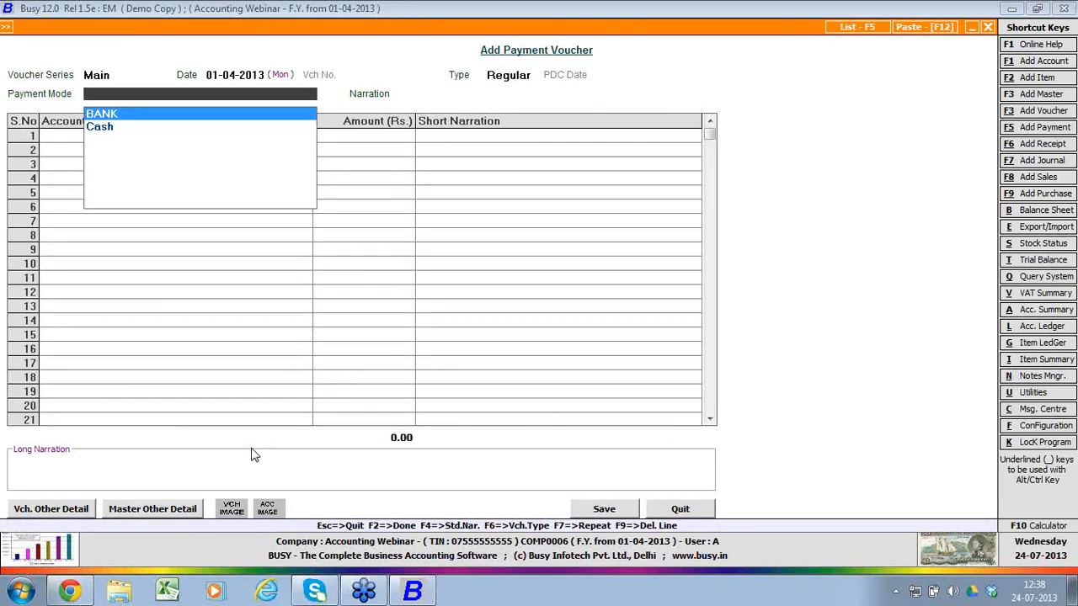
key("Return")
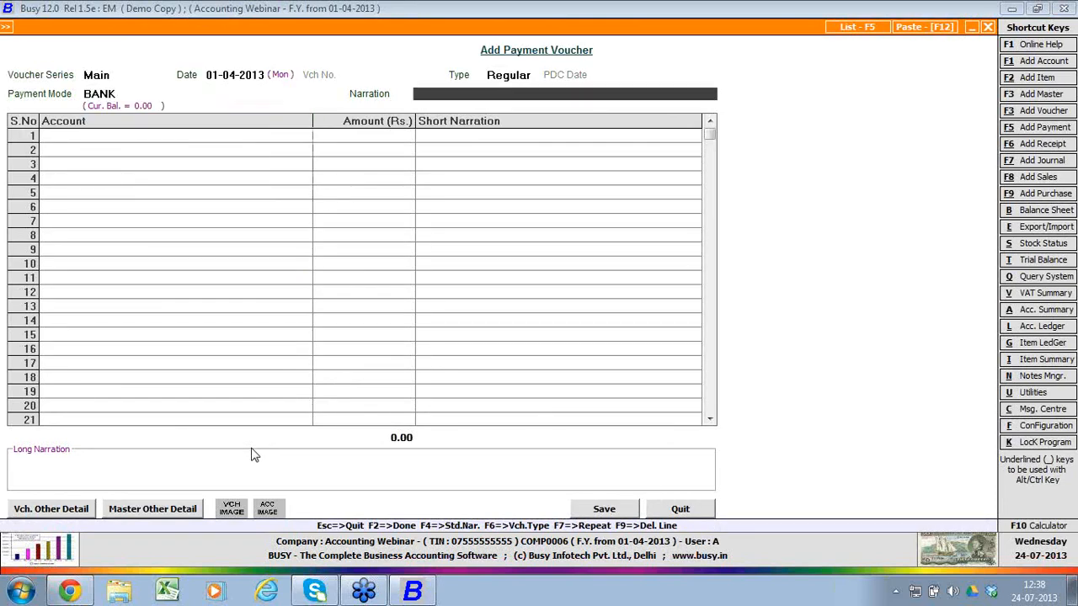
key("Return")
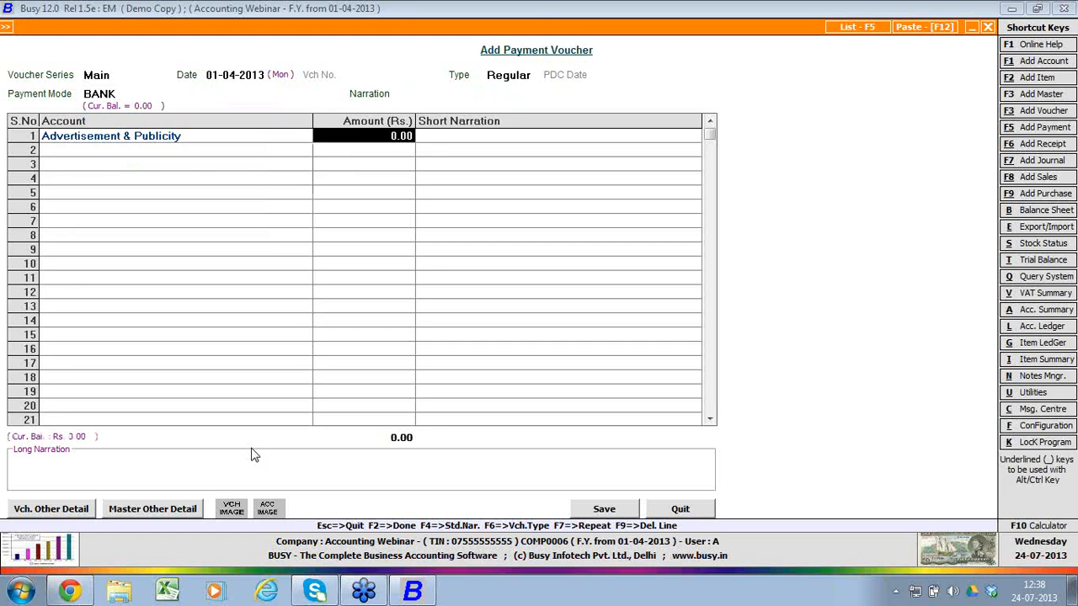
key("Escape")
key("Return")
key("Left")
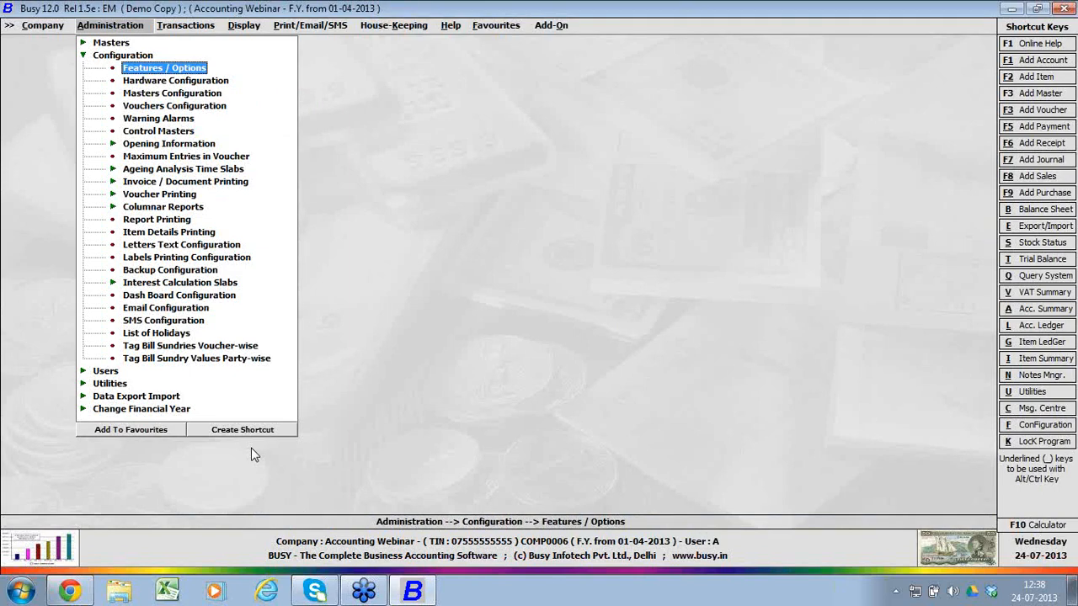
Step: Enable the Double Entry System for Payment & Receipt Vouchers in the Accounts features and save the configuration
key("Return")
key("Down")
key("Down")
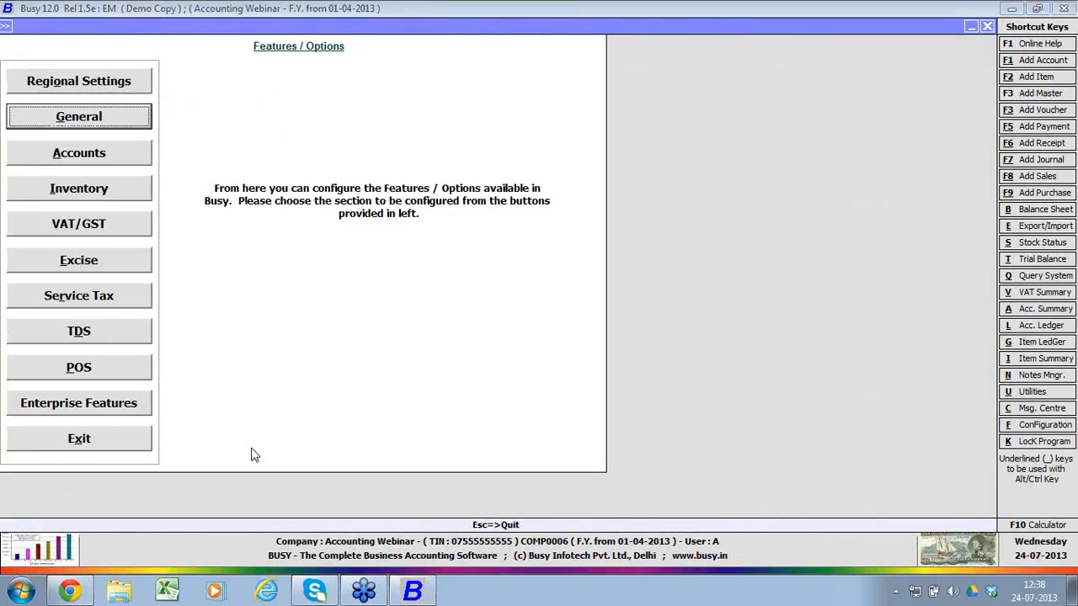
key("Return")
left_click(108, 290)
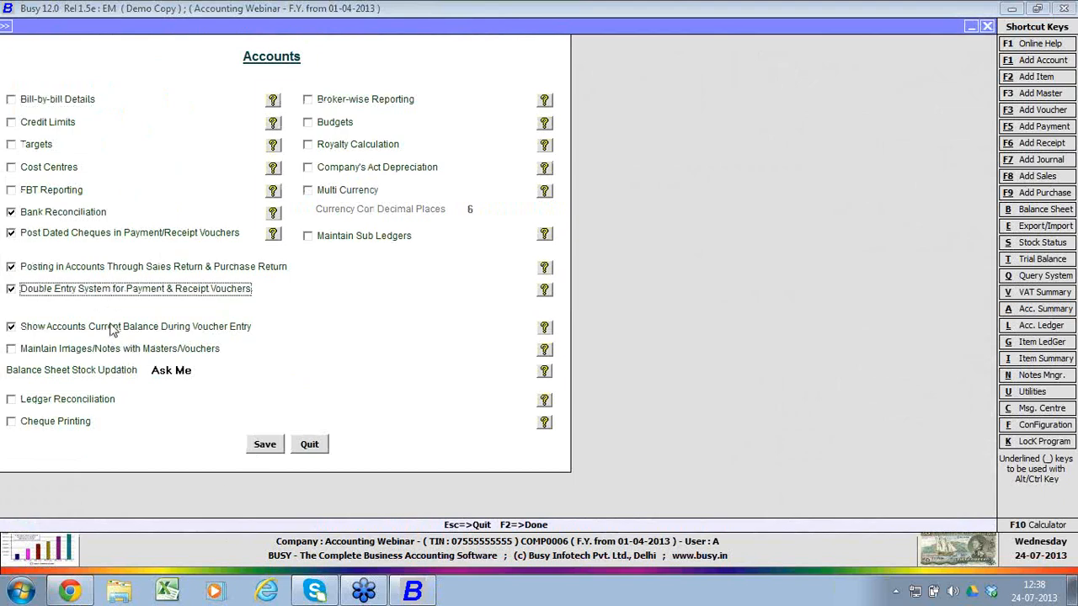
left_click(262, 452)
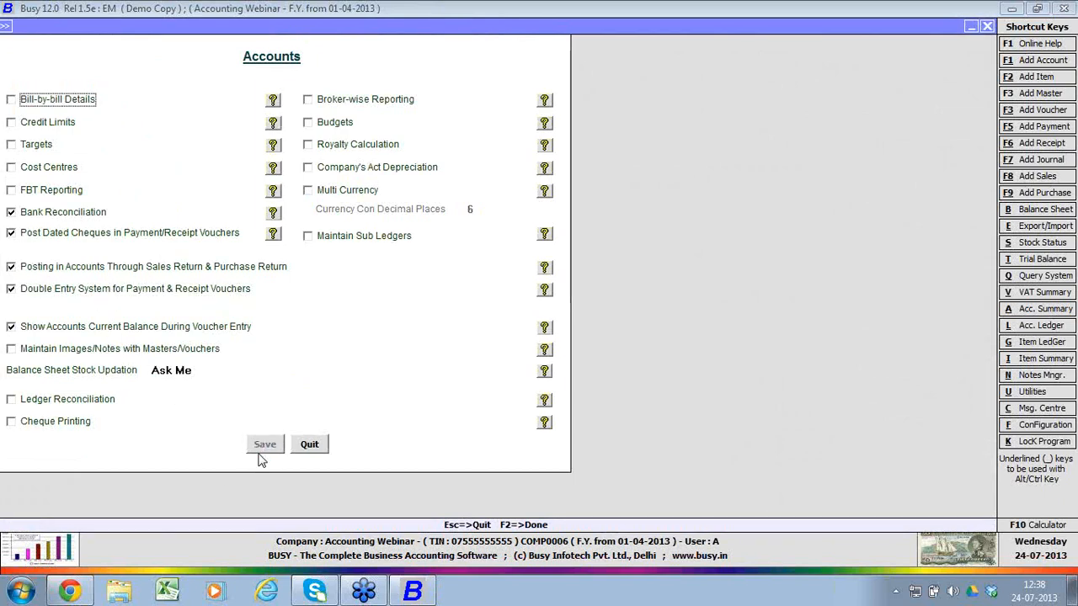
key("Escape")
Step: Start a Main series sales voucher with BANK as the party to check its current balance, then discard the voucher
key("Right")
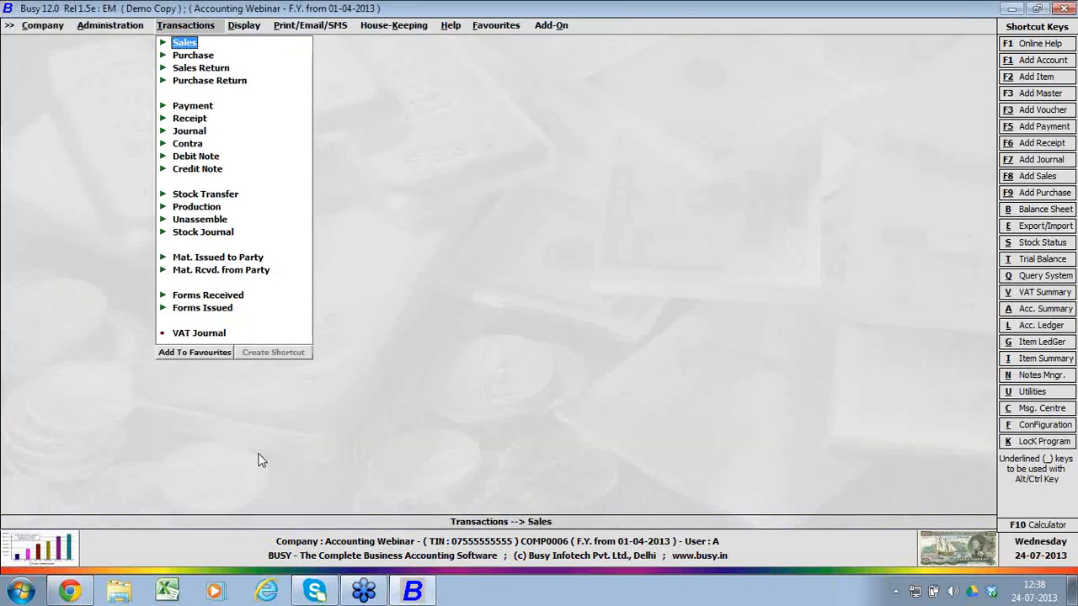
key("Return")
key("Return")
key("Return")
key("Return")
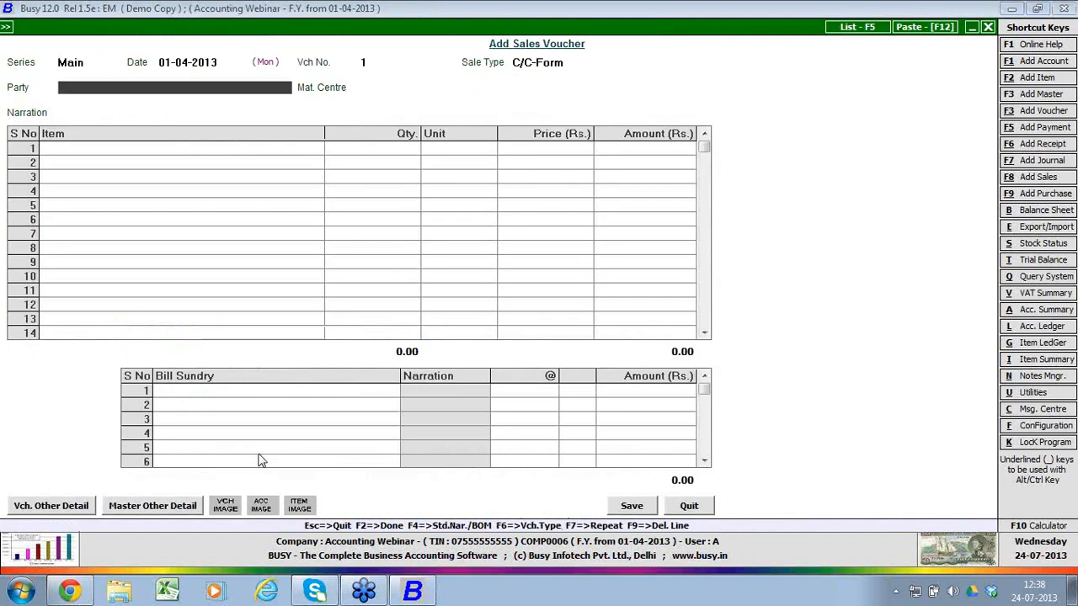
key("space")
key("Return")
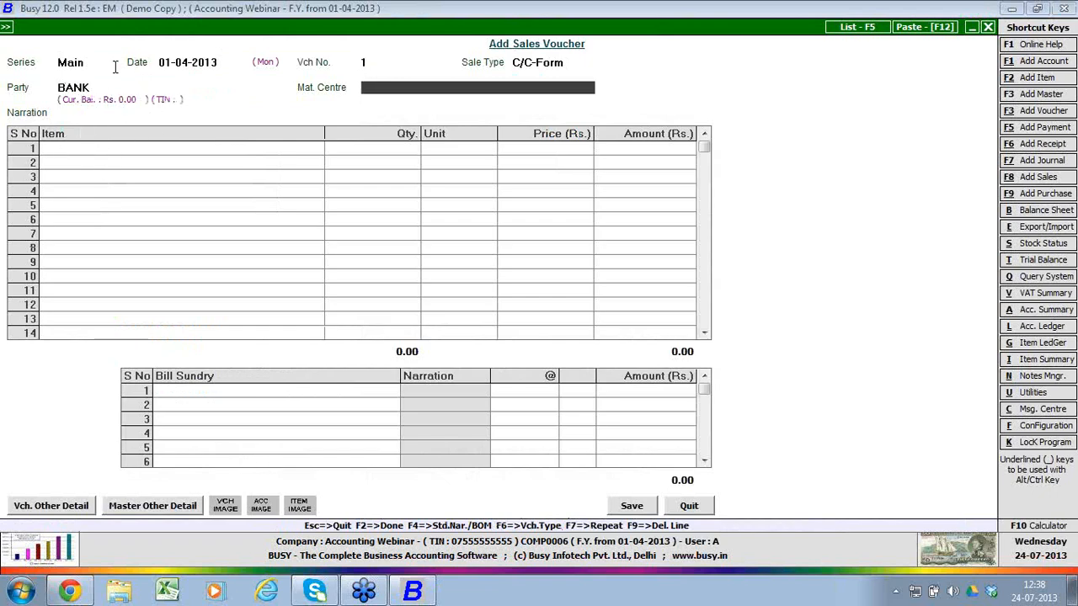
key("Escape")
key("Return")
key("Escape")
Step: Disable Show Accounts Current Balance During Voucher Entry in the Accounts features configuration
key("Left")
key("Down")
key("Return")
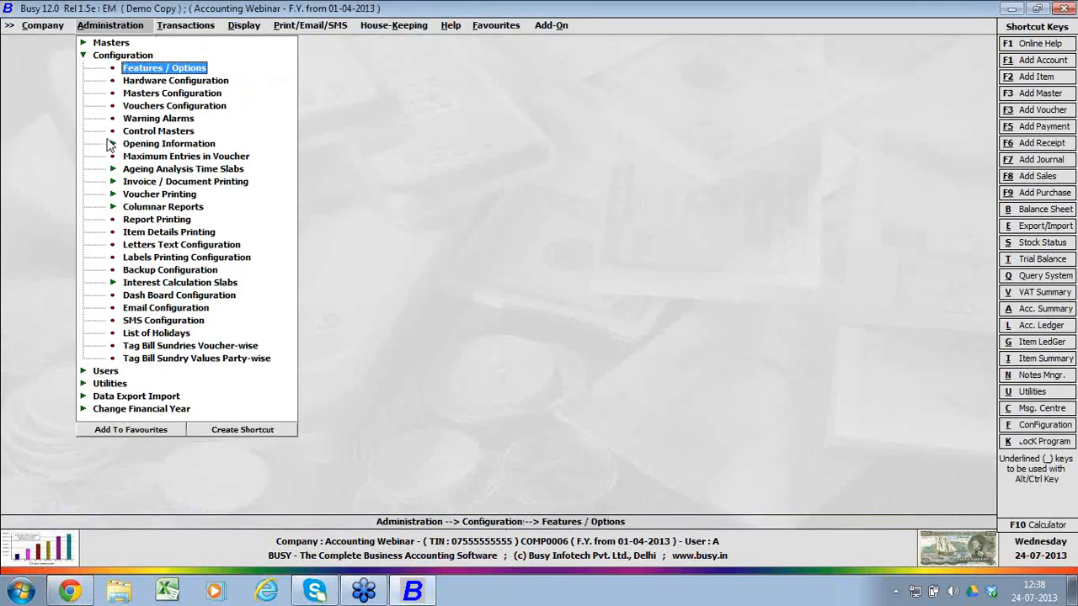
key("Return")
key("Down")
key("Down")
key("Return")
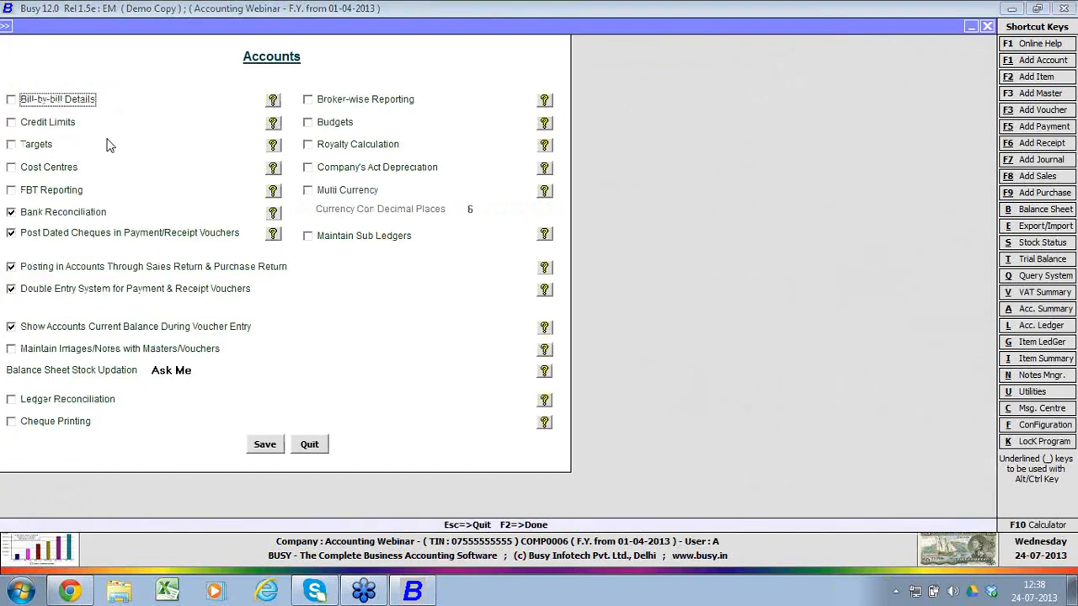
left_click(118, 334)
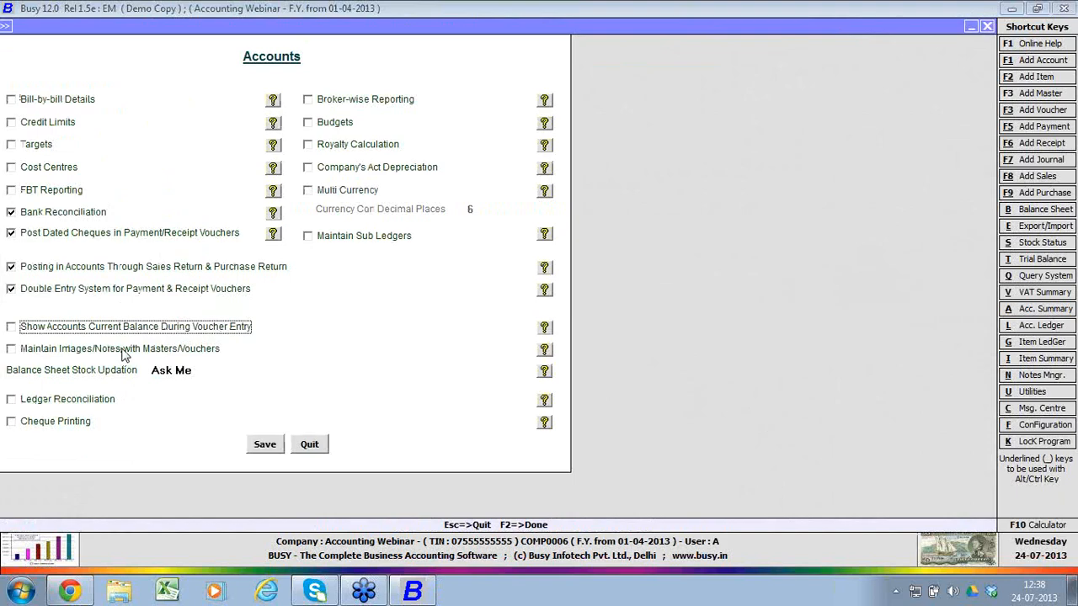
Step: Move the Accounts Images and Voucher Image folders out of the DESKTOP folder onto the Windows desktop
key("super+d")
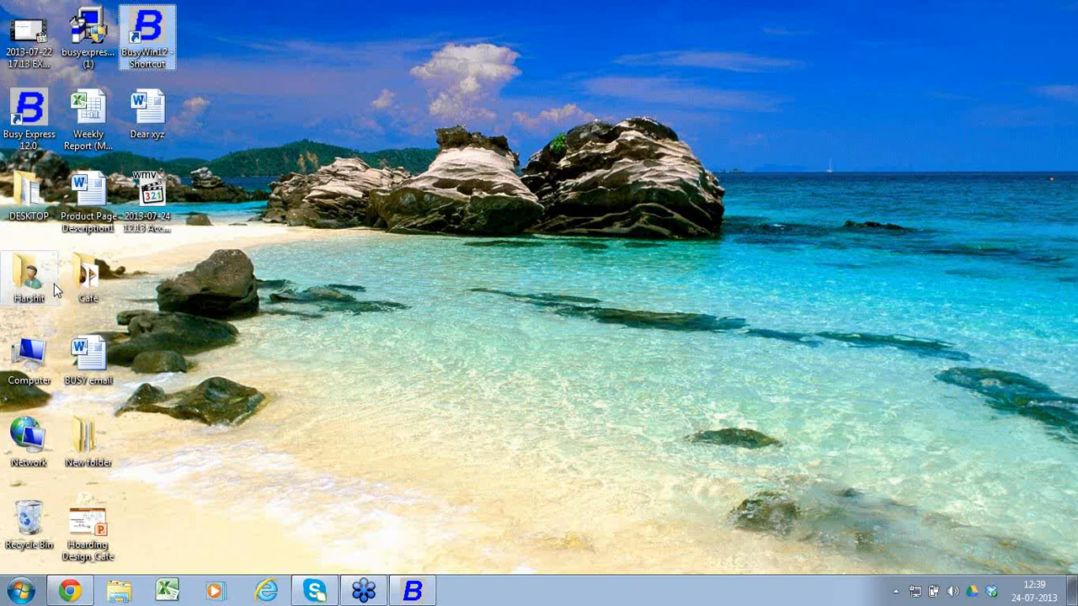
double_click(26, 192)
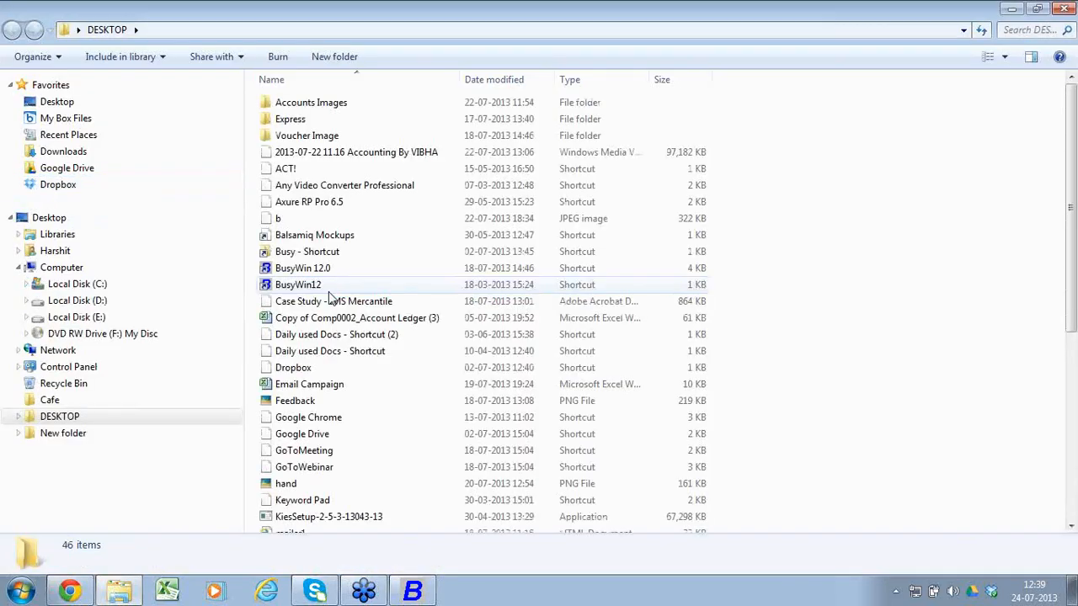
left_click(350, 108)
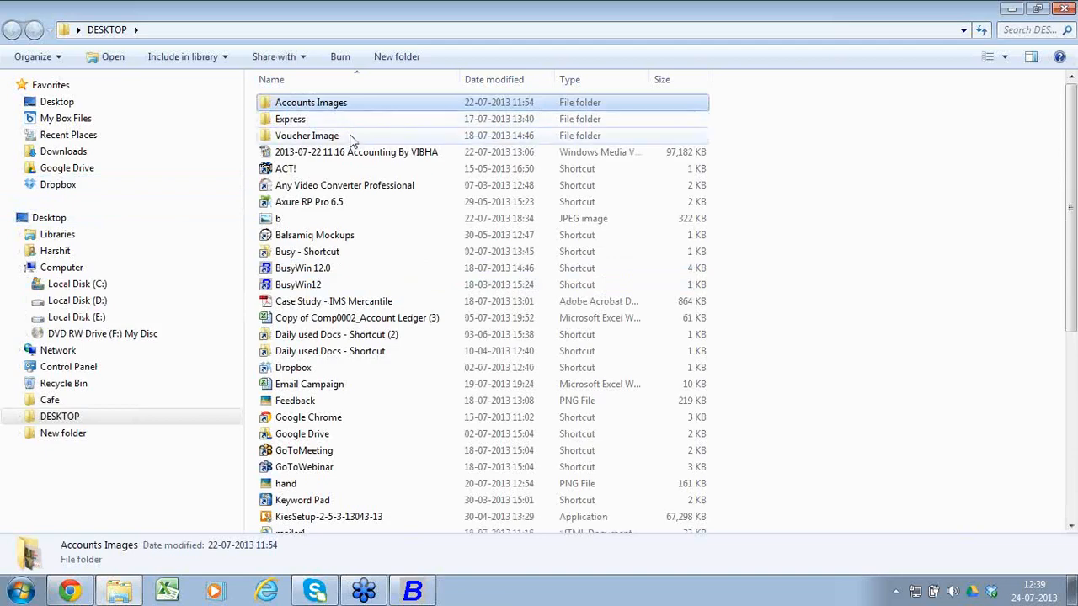
left_click(348, 135, "ctrl")
right_click(349, 135)
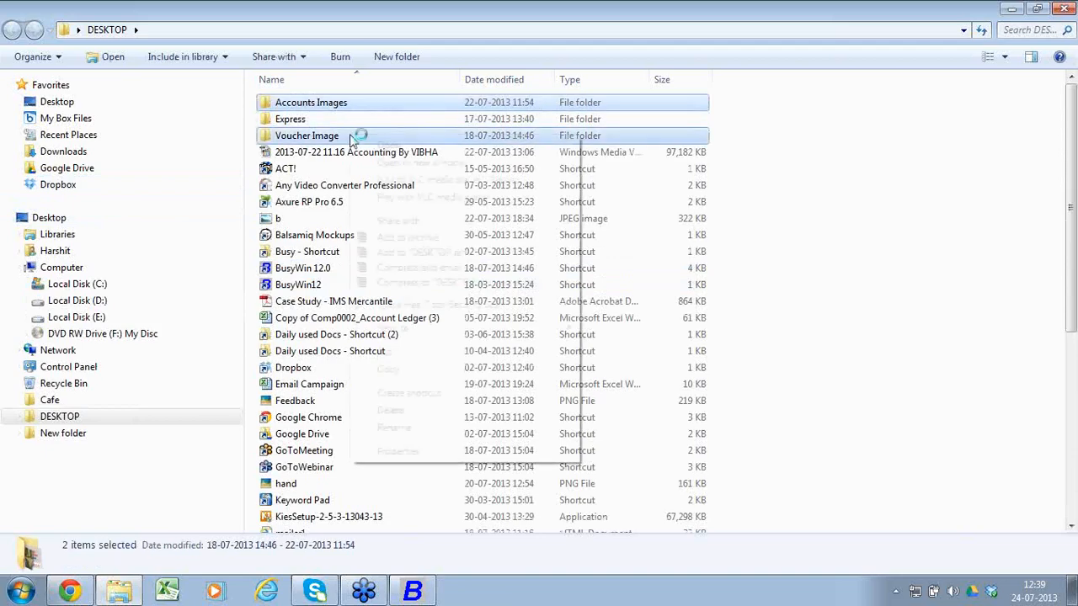
left_click(427, 355)
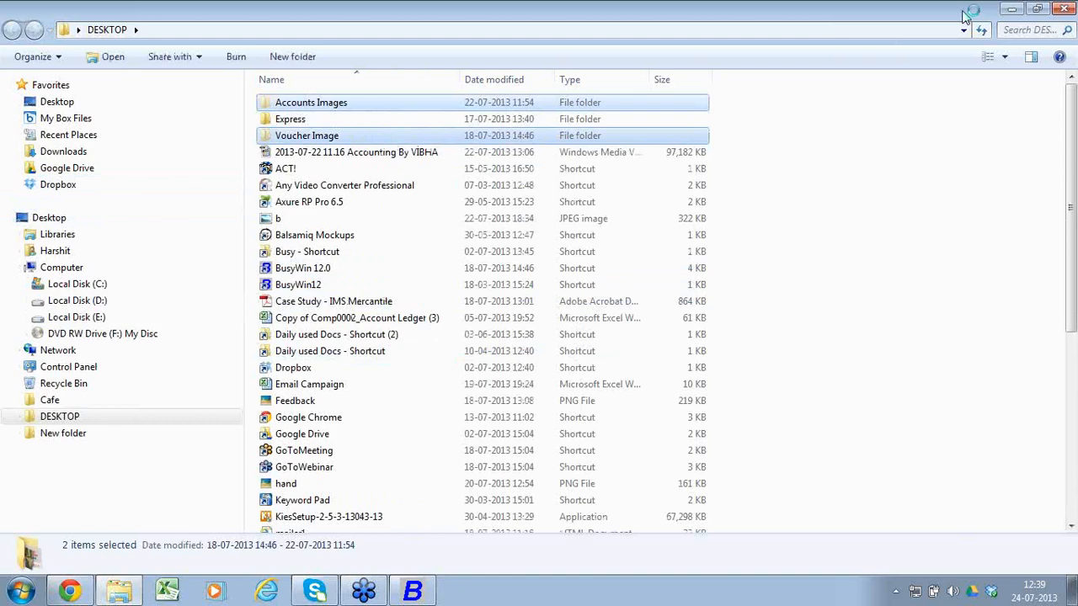
left_click(1065, 8)
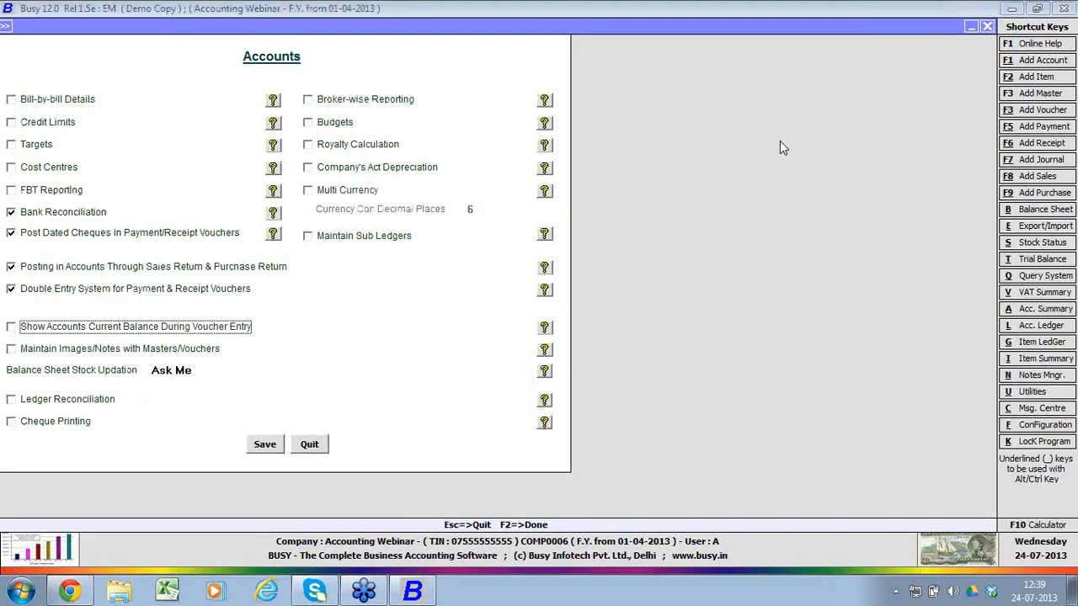
key("super+d")
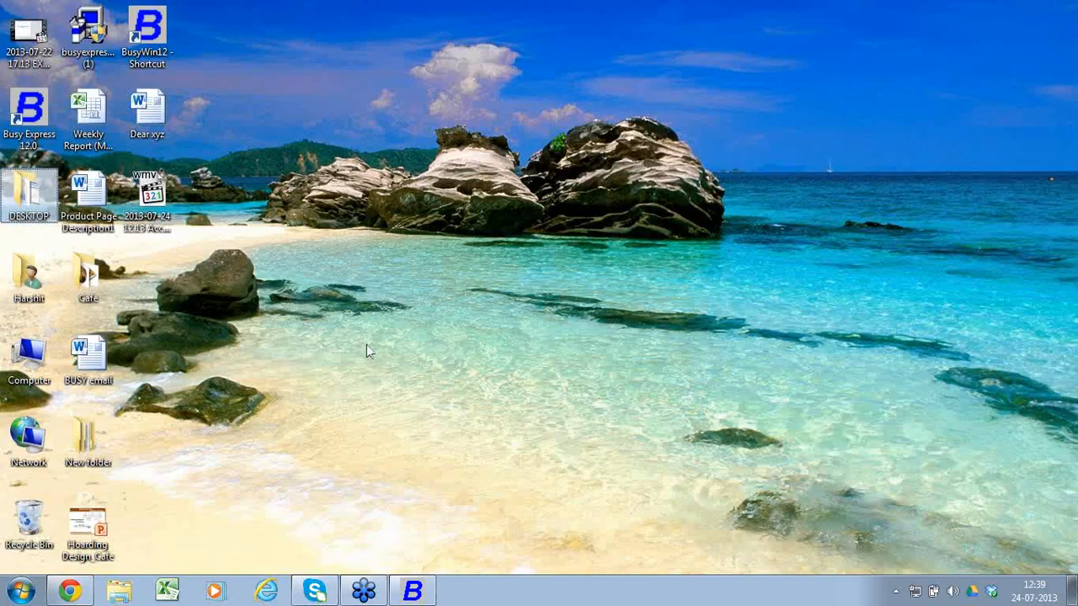
key("ctrl+v")
Step: Enable images with account masters in the Accounts features, set the desktop's Accounts Images folder as image folder, and save the configuration
double_click(152, 358)
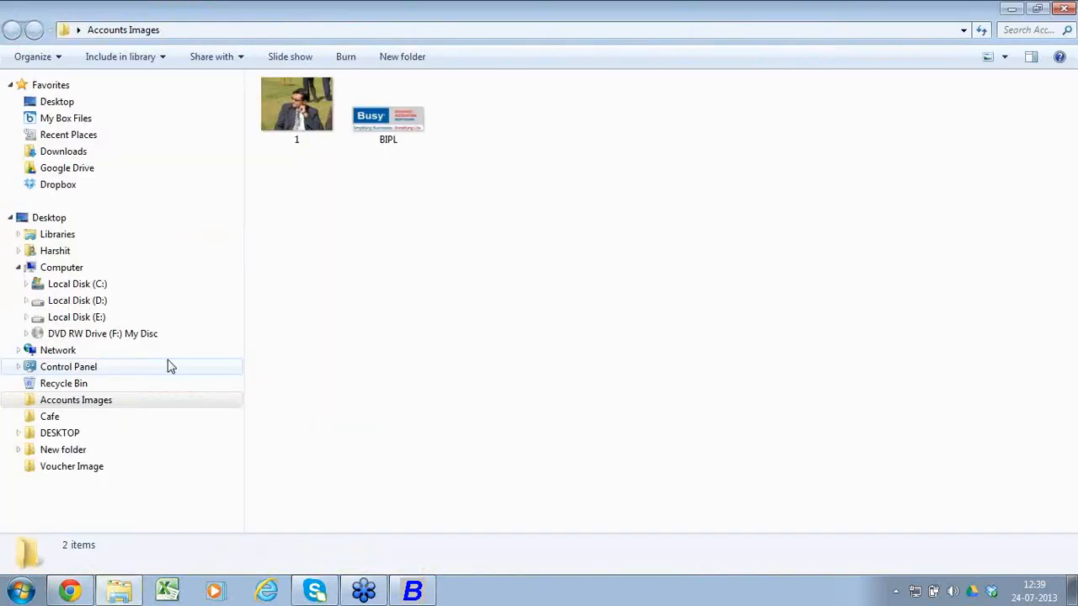
left_click(396, 589)
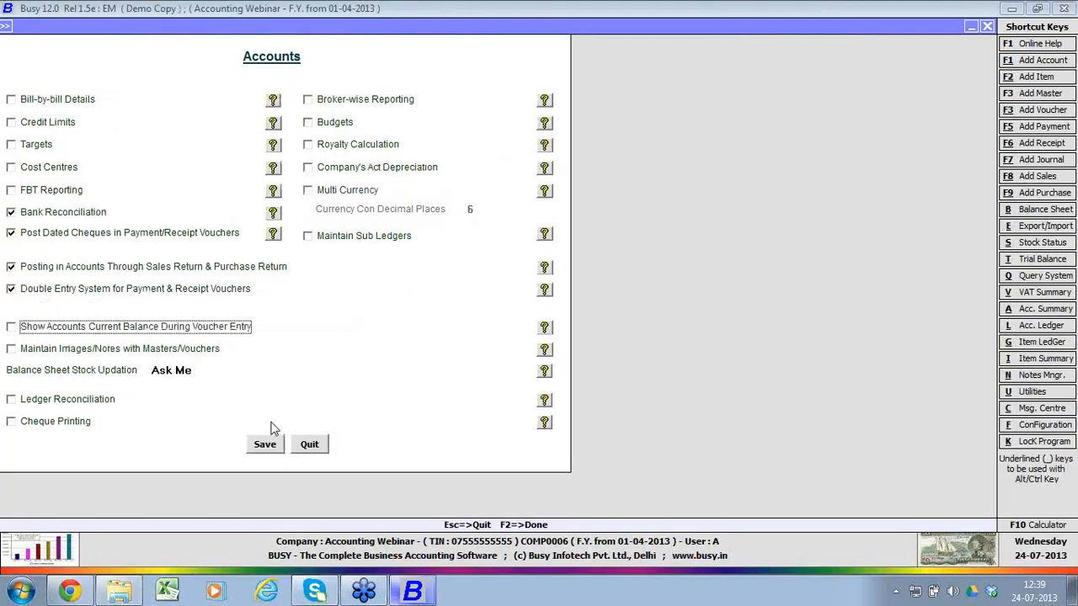
left_click(189, 350)
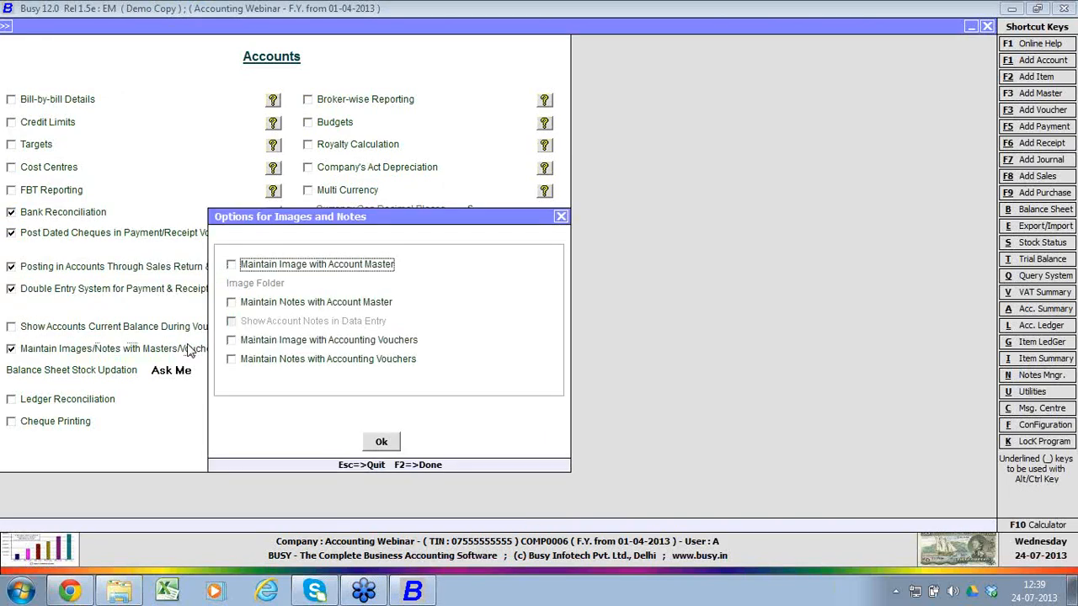
left_click(328, 268)
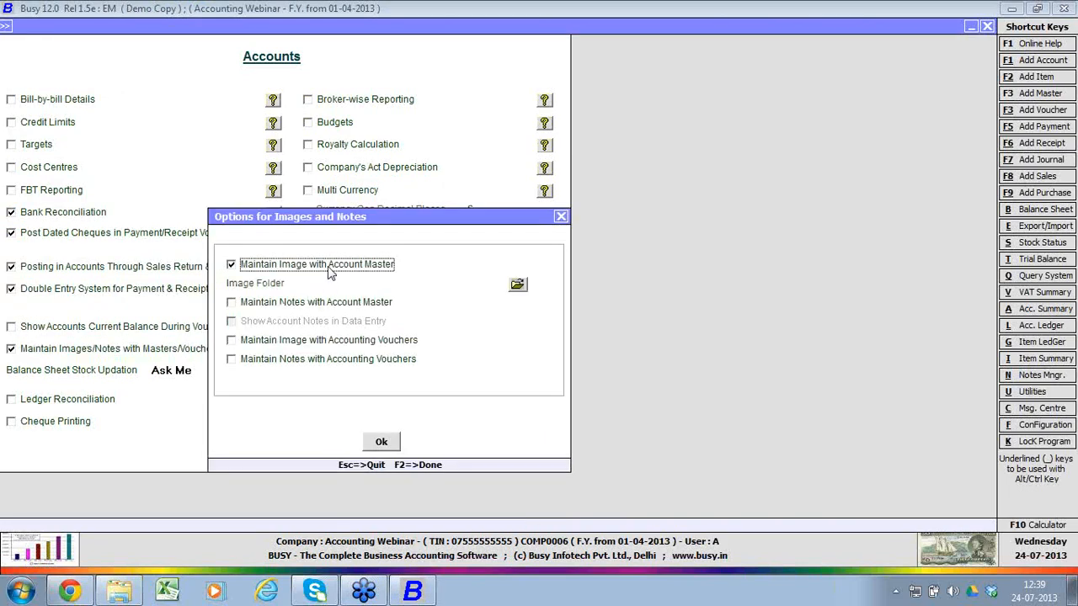
left_click(517, 285)
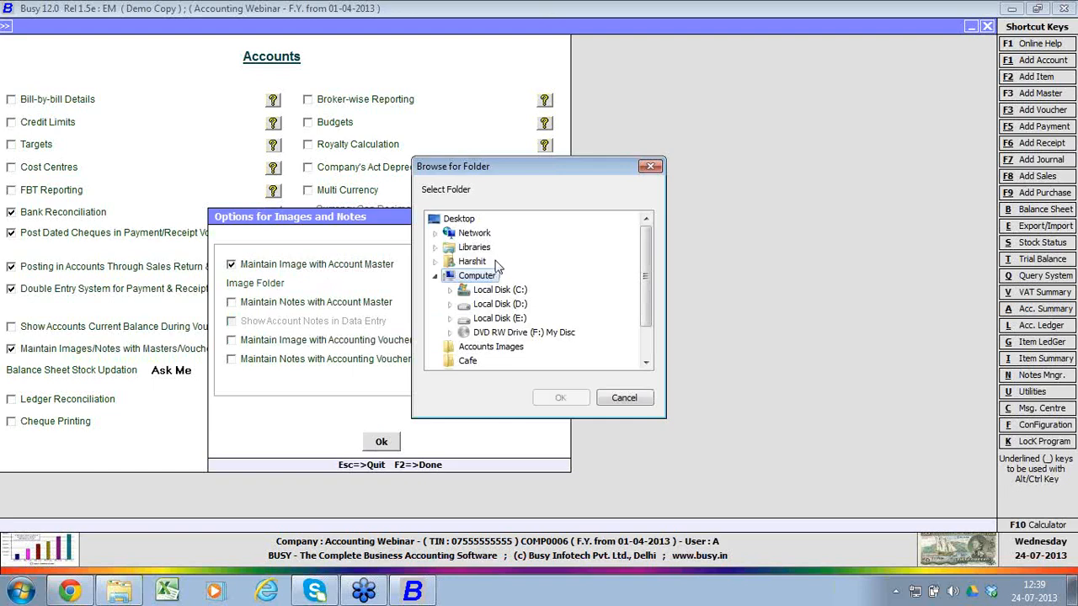
left_click(491, 346)
left_click(560, 399)
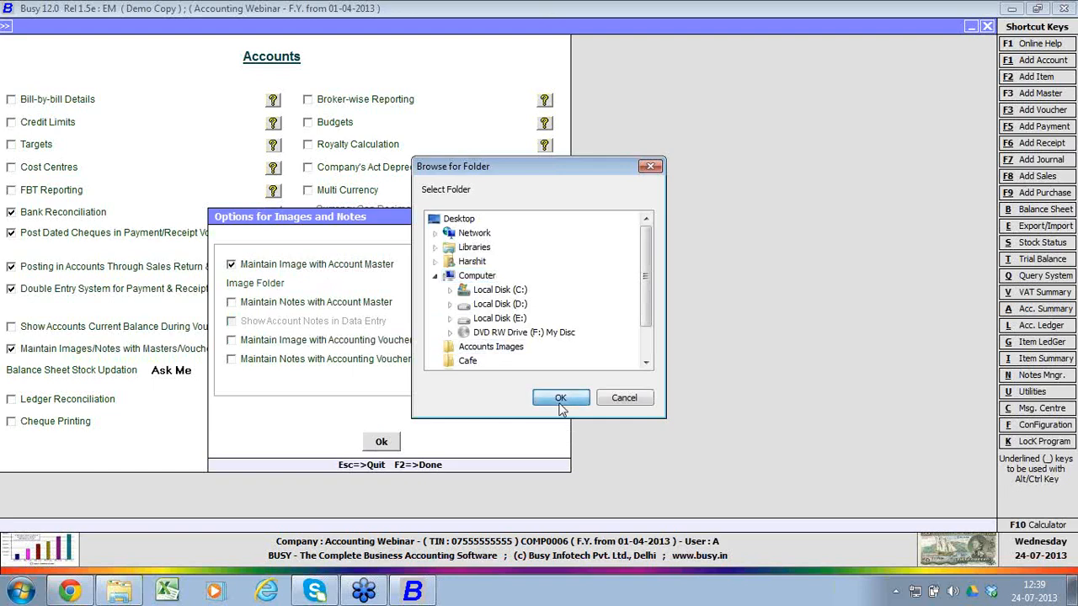
left_click(393, 443)
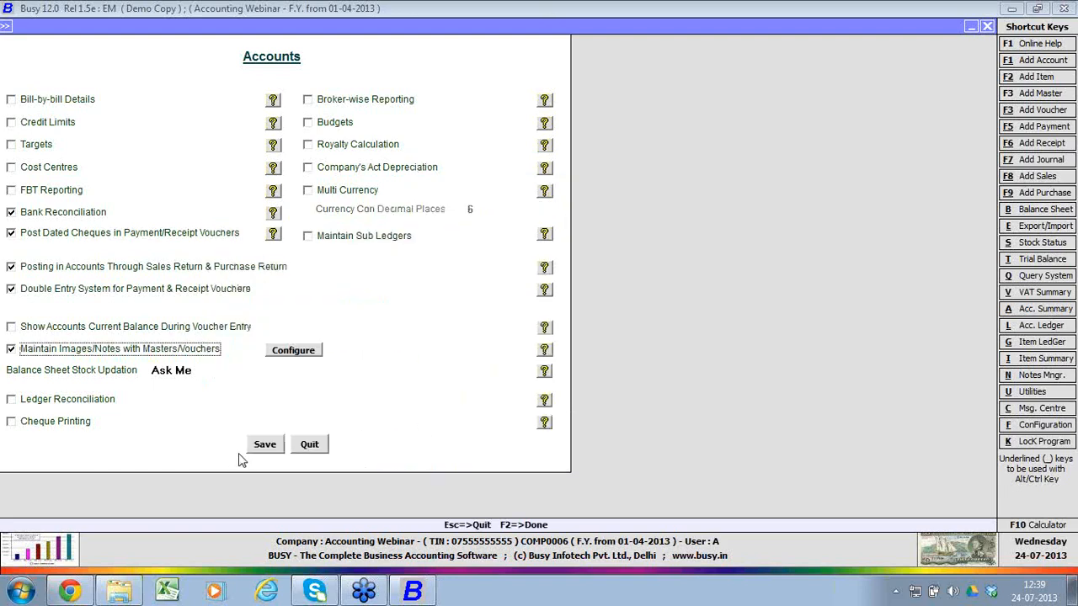
left_click(264, 446)
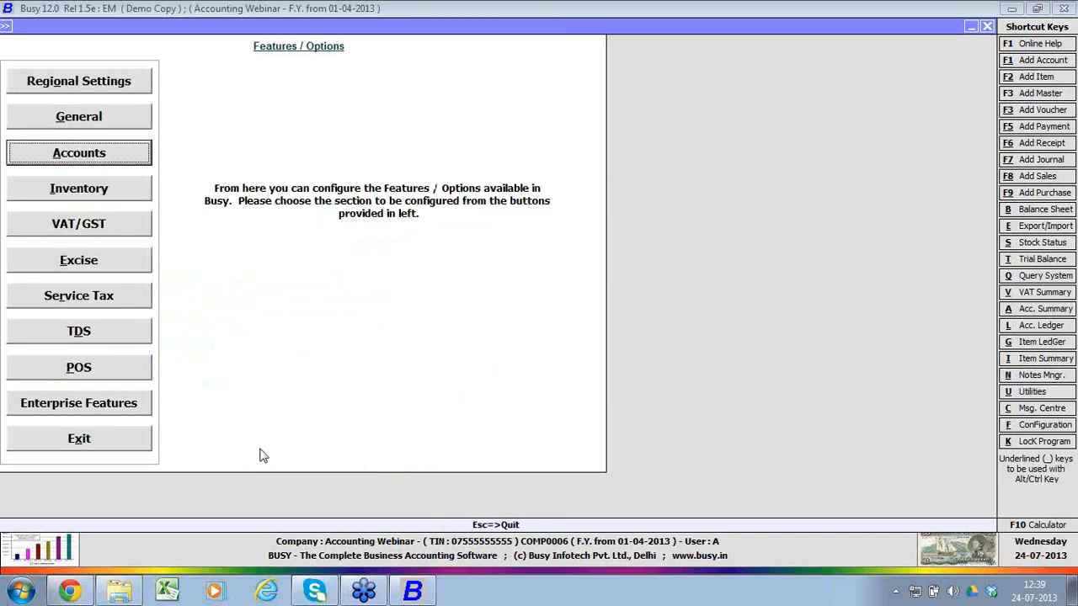
Step: Open the Busy Infotech Pvt. Ltd. account master for modification and set its alias to BIPL
key("Escape")
key("Escape")
key("Up")
key("Return")
key("Return")
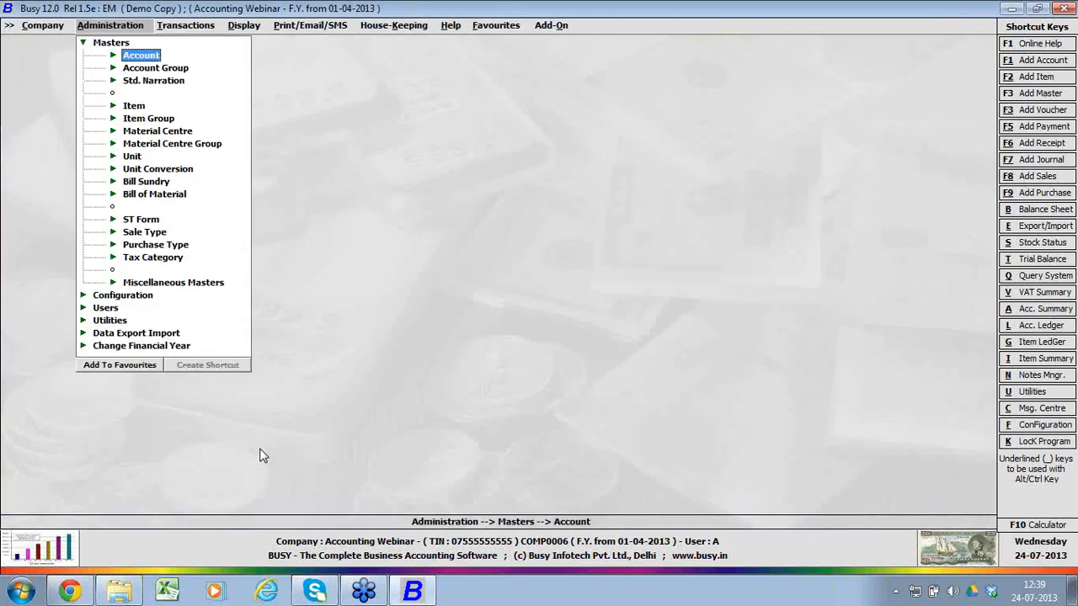
key("Down")
key("Return")
type("bus")
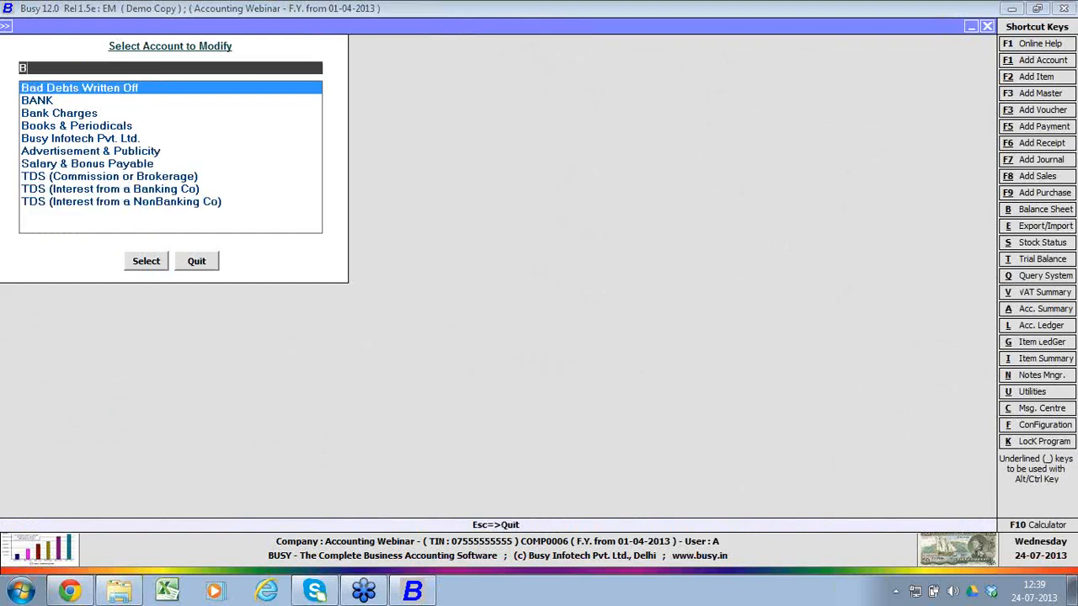
key("Return")
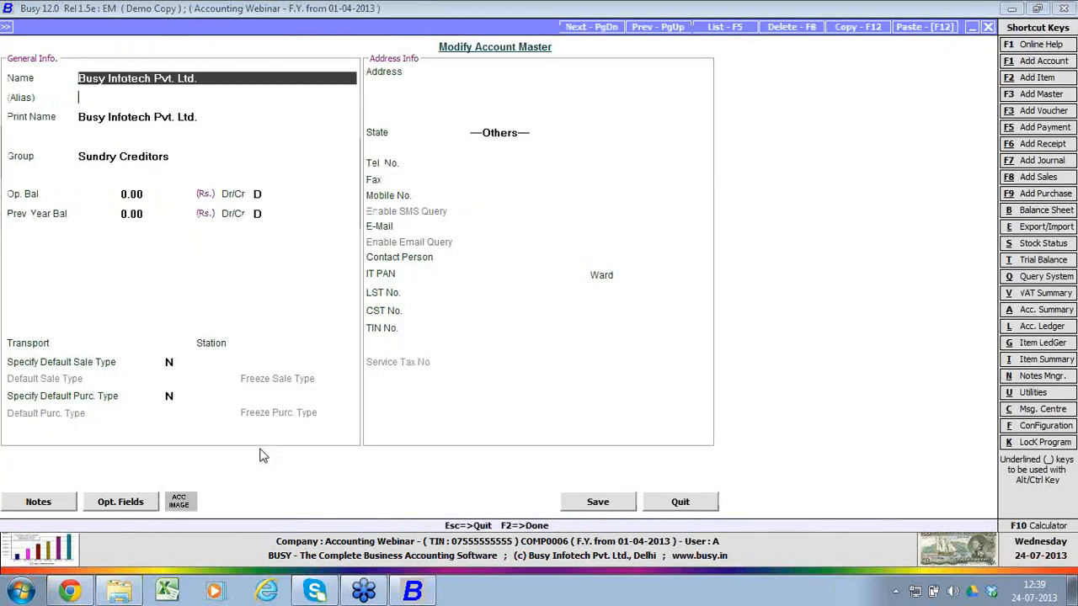
key("Return")
type("BIPL")
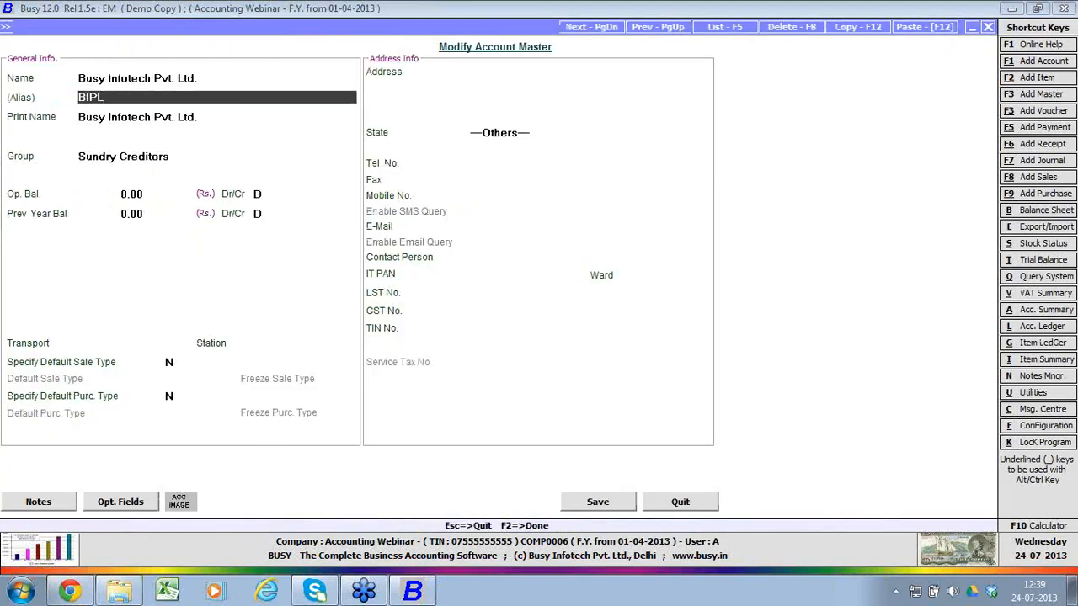
key("Return")
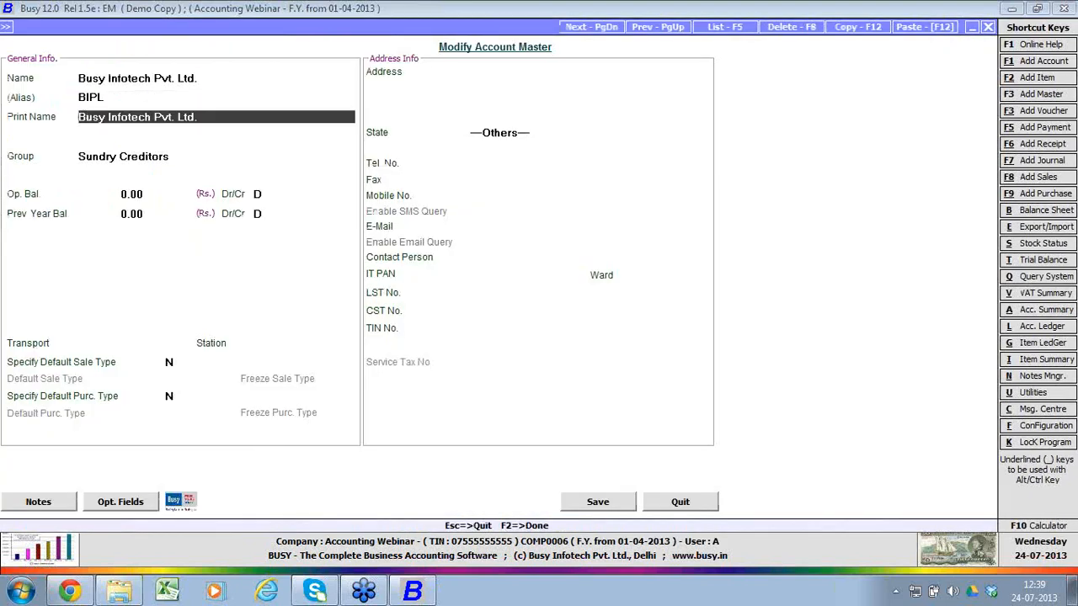
Step: Preview the image linked to the Busy Infotech Pvt. Ltd. account, close it, and save the account master
left_click(178, 508)
left_click(336, 27)
left_click(619, 502)
key("Escape")
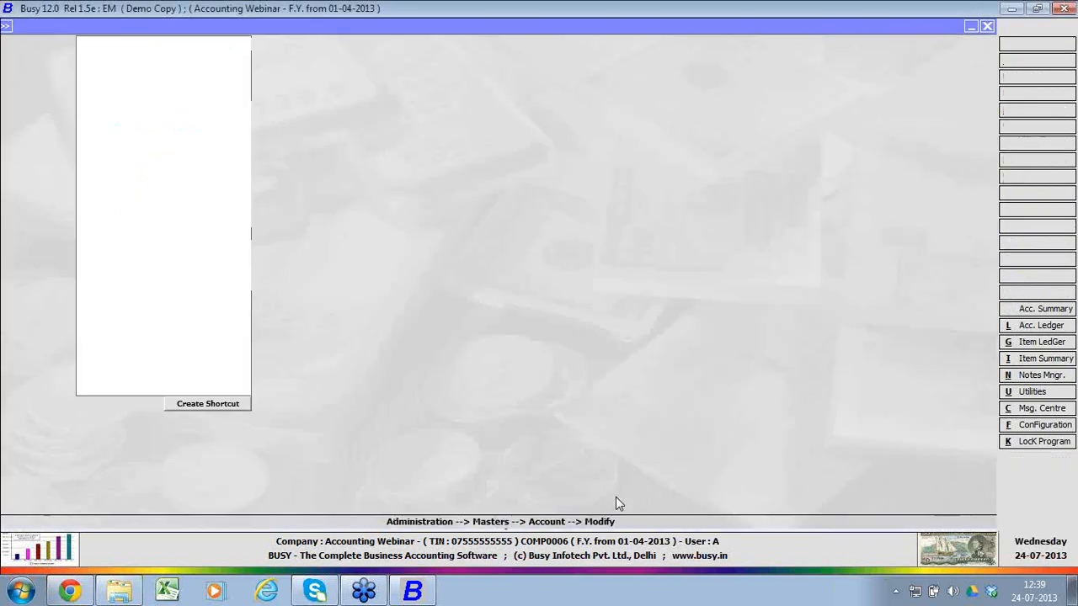
Step: Start a Main series C/C-Form sales voucher with Busy Infotech Pvt. Ltd. as the party to view its account image, then discard the voucher
key("F8")
key("Return")
key("Return")
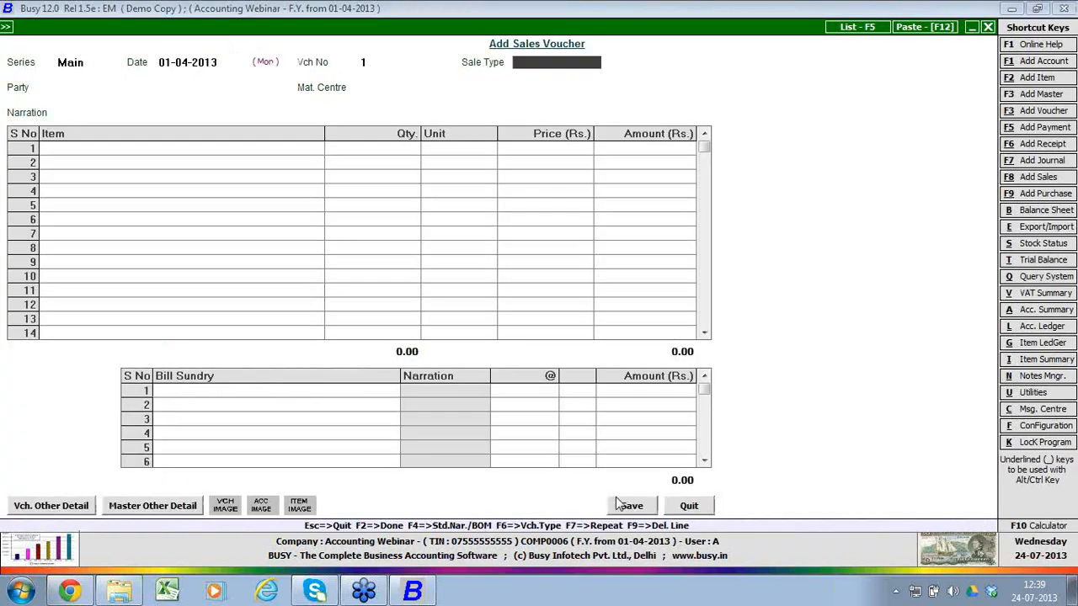
key("Return")
key("Return")
key("shift+Tab")
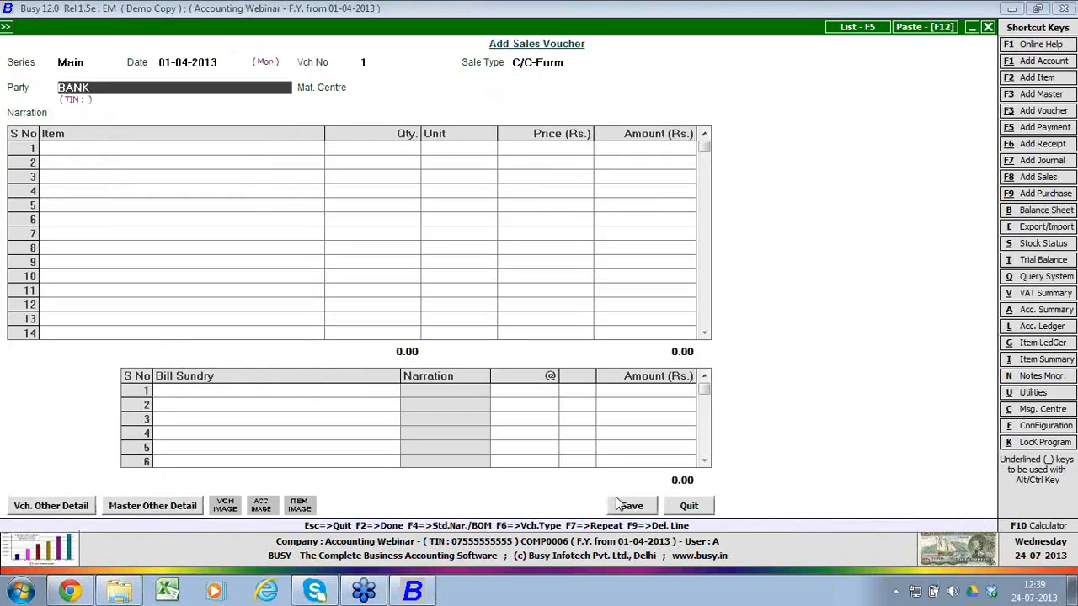
type("B")
key("Down")
key("Down")
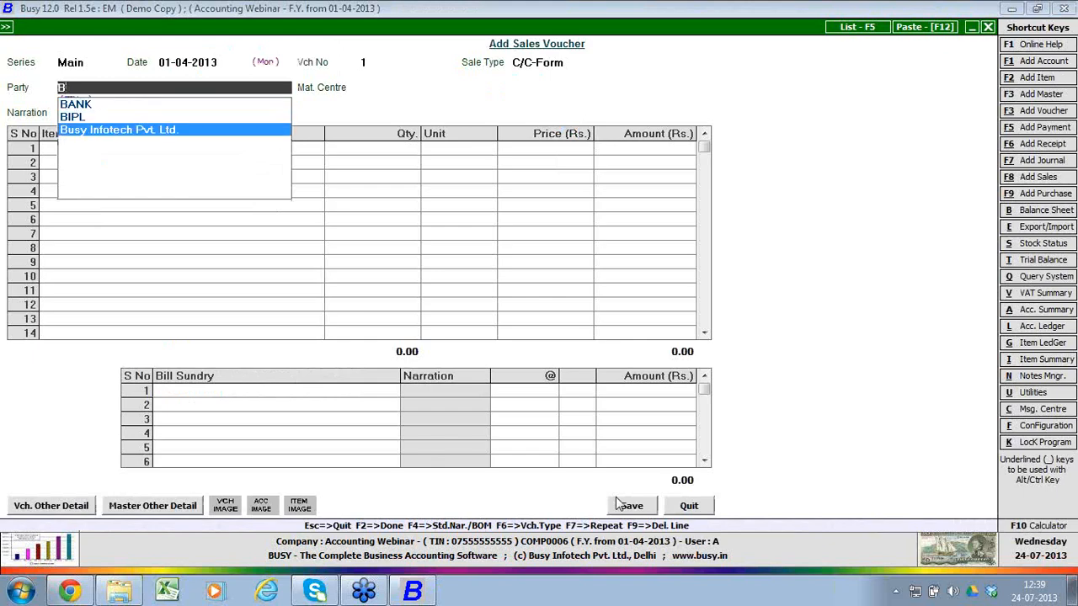
key("Return")
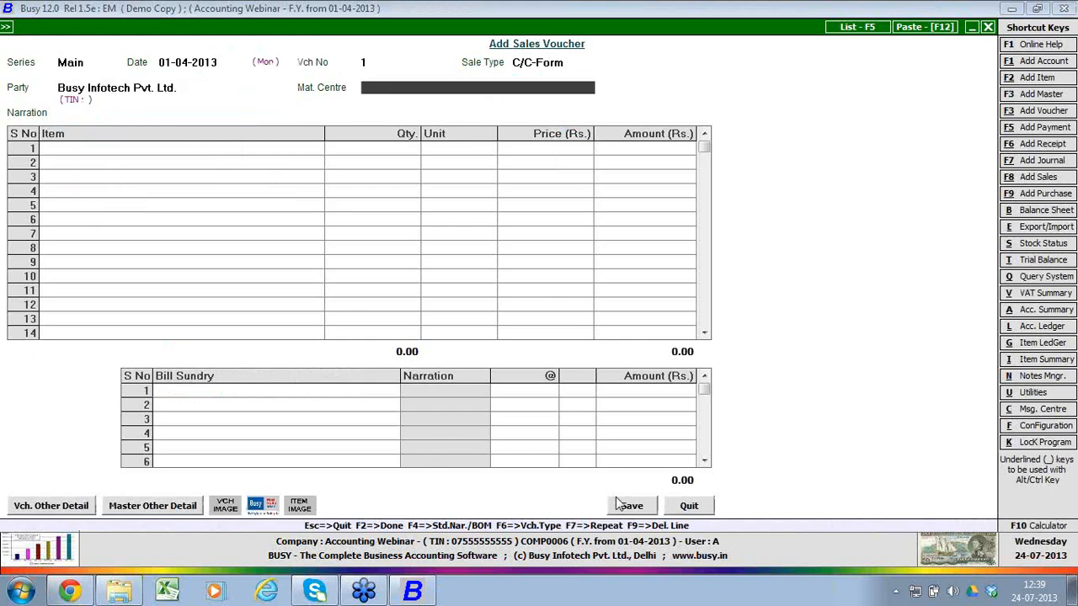
left_click(275, 498)
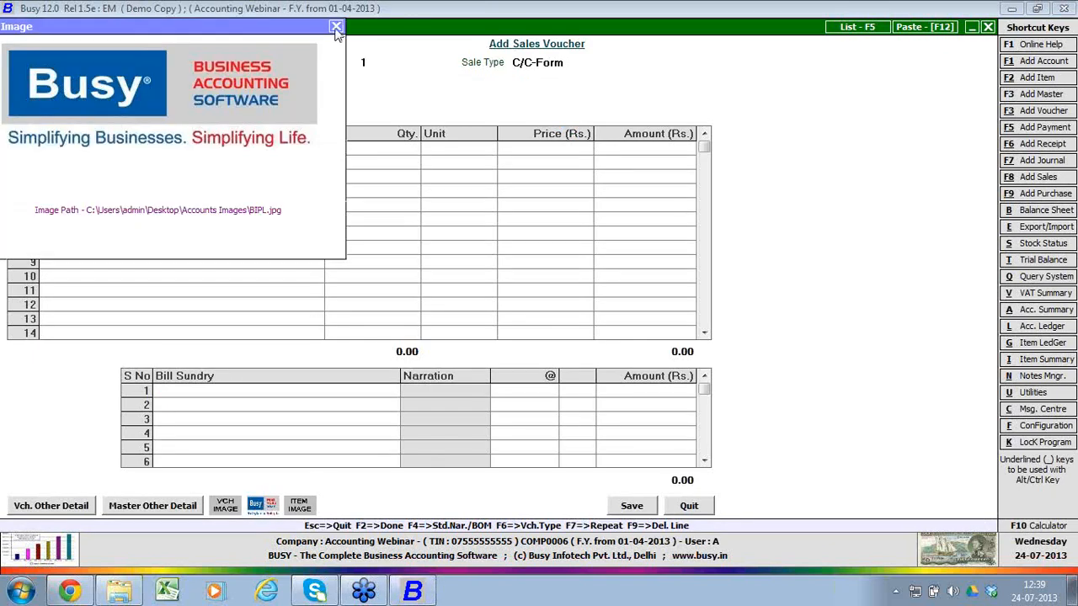
left_click(336, 27)
key("Escape")
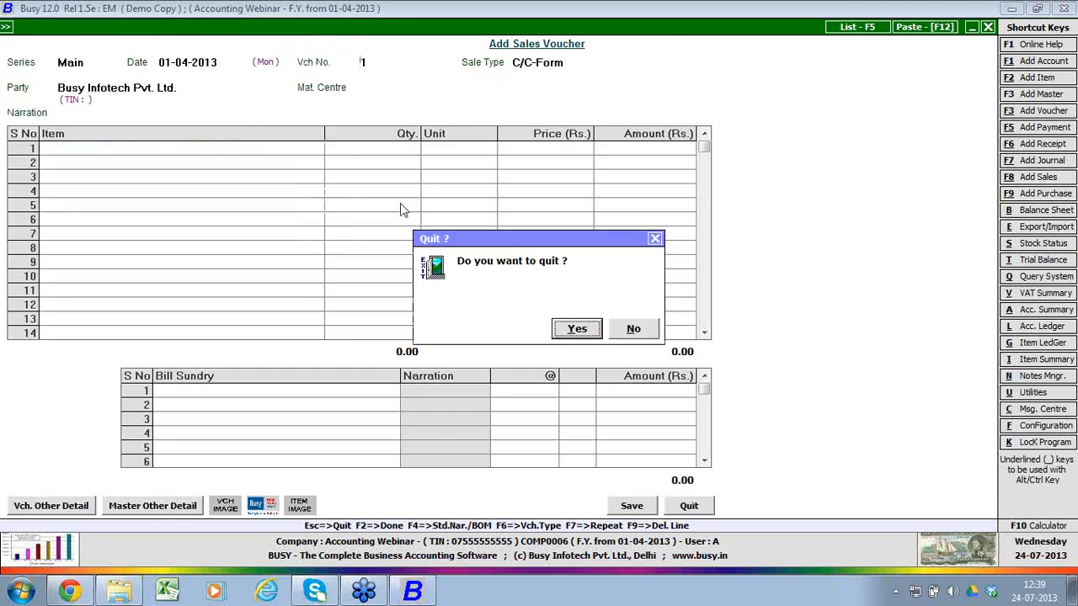
key("Return")
Step: Open the Party A account master to review its name and alias fields, then quit without saving
key("Left")
key("Return")
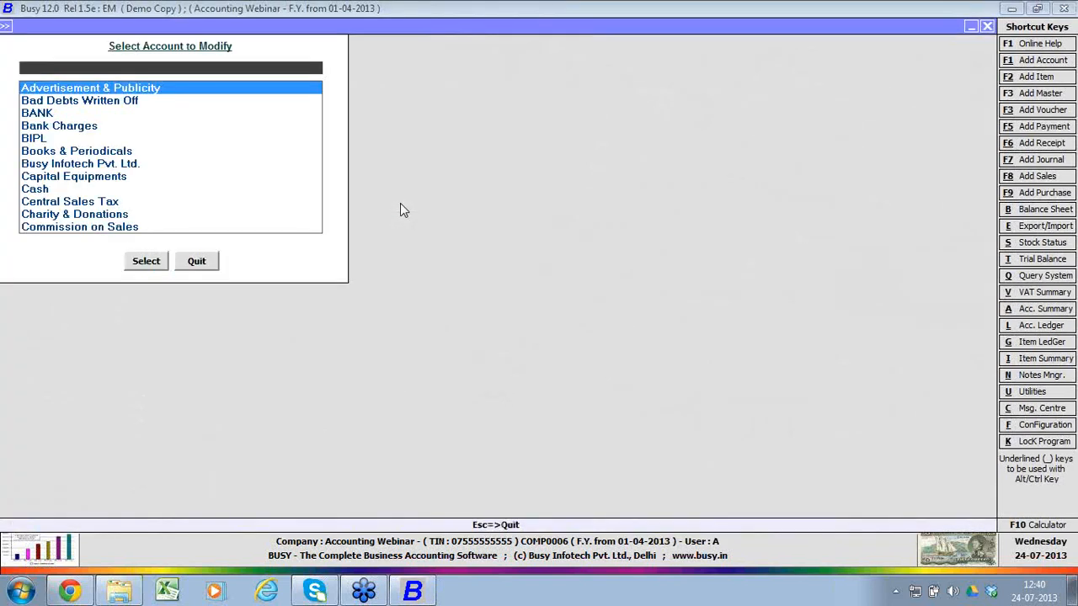
type("PARTY")
key("Return")
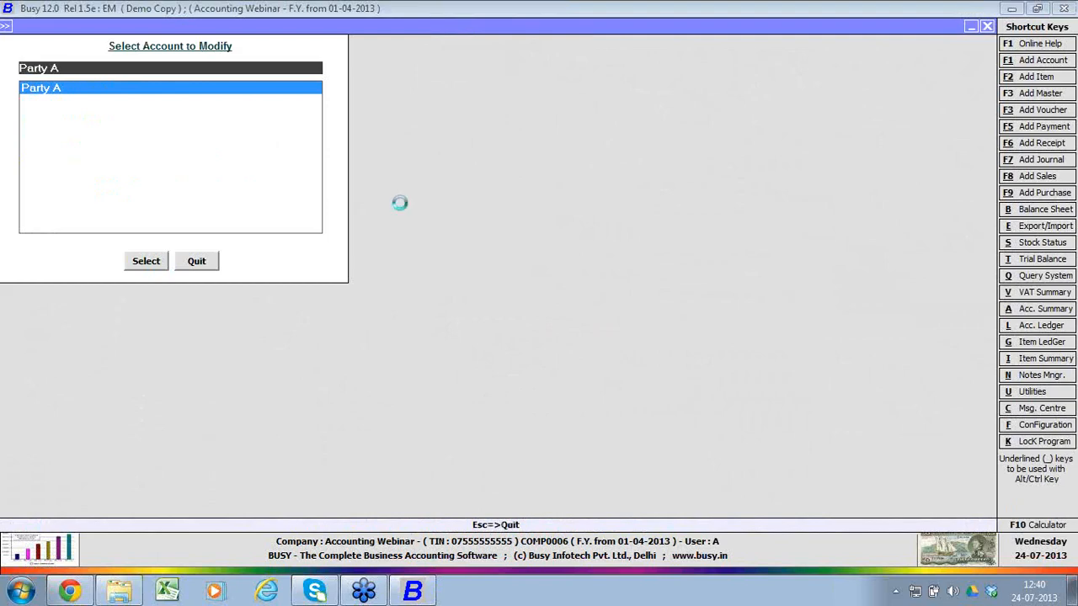
key("Return")
key("Return")
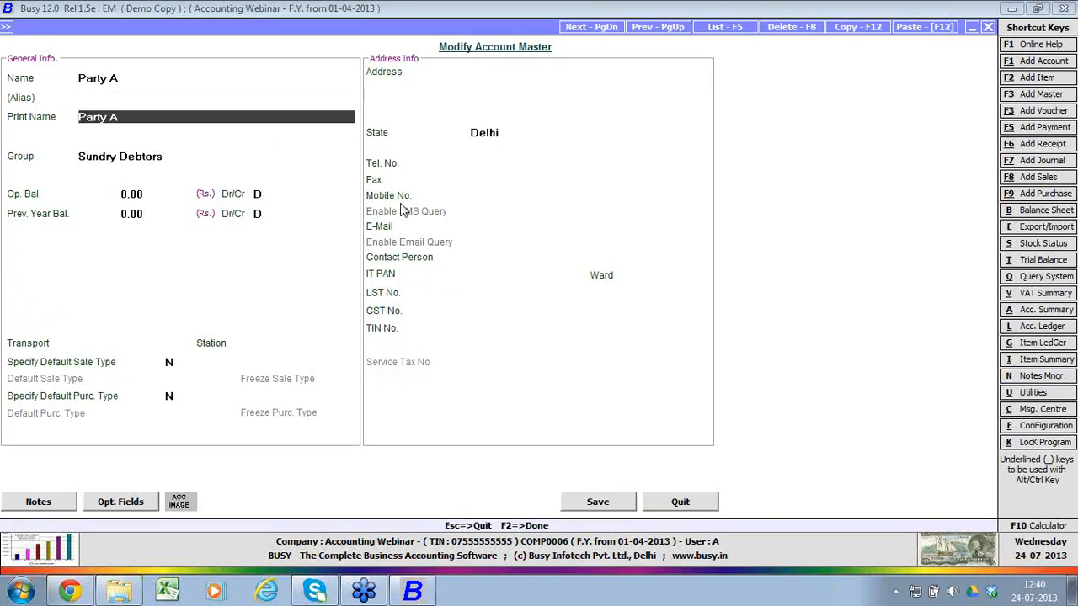
key("Return")
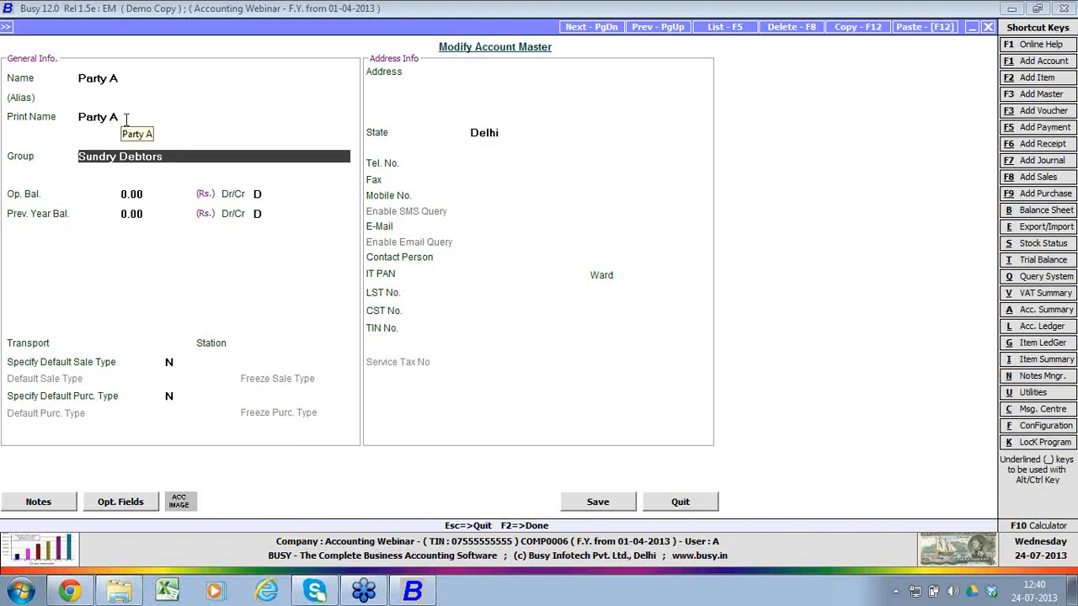
key("Escape")
key("Return")
key("Escape")
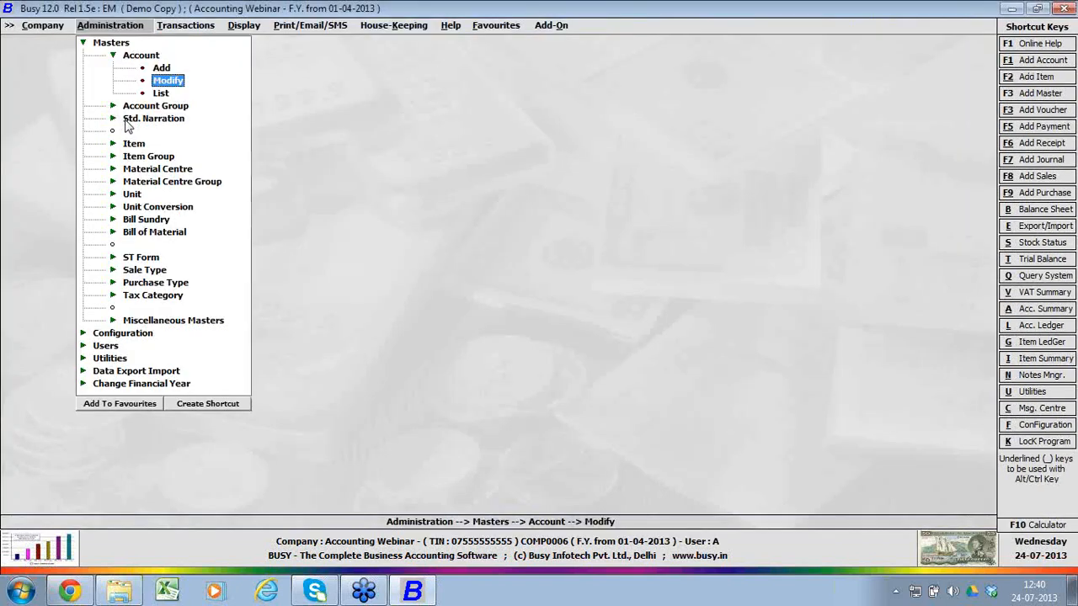
Step: Return from the account masters to the Accounts section of the company's features and options configuration
key("Left")
key("Left")
key("Left")
key("Left")
key("Down")
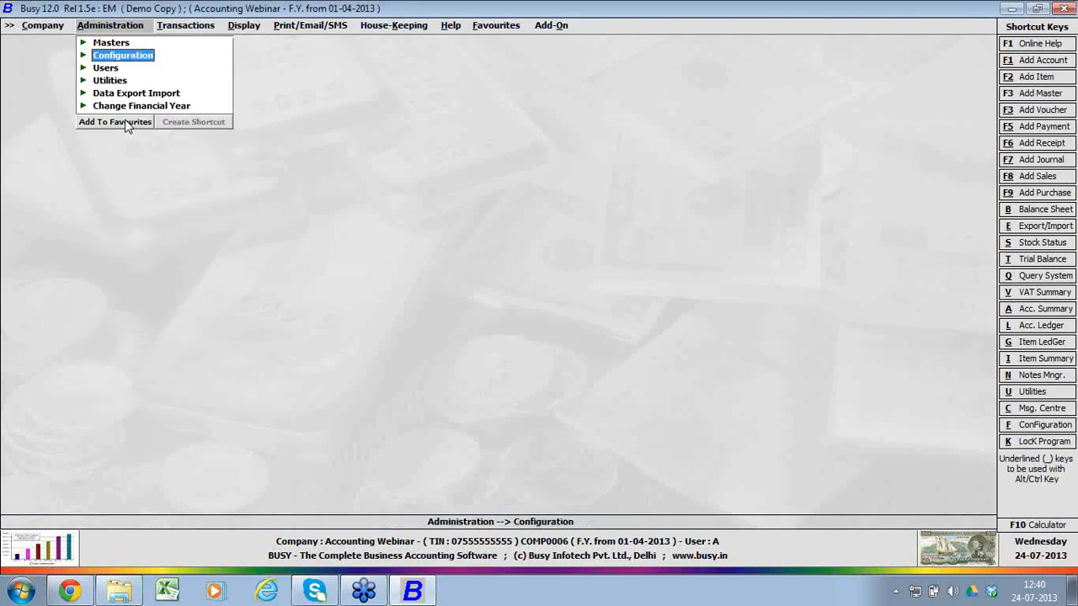
key("Right")
key("Right")
key("Return")
key("Down")
key("Down")
key("Return")
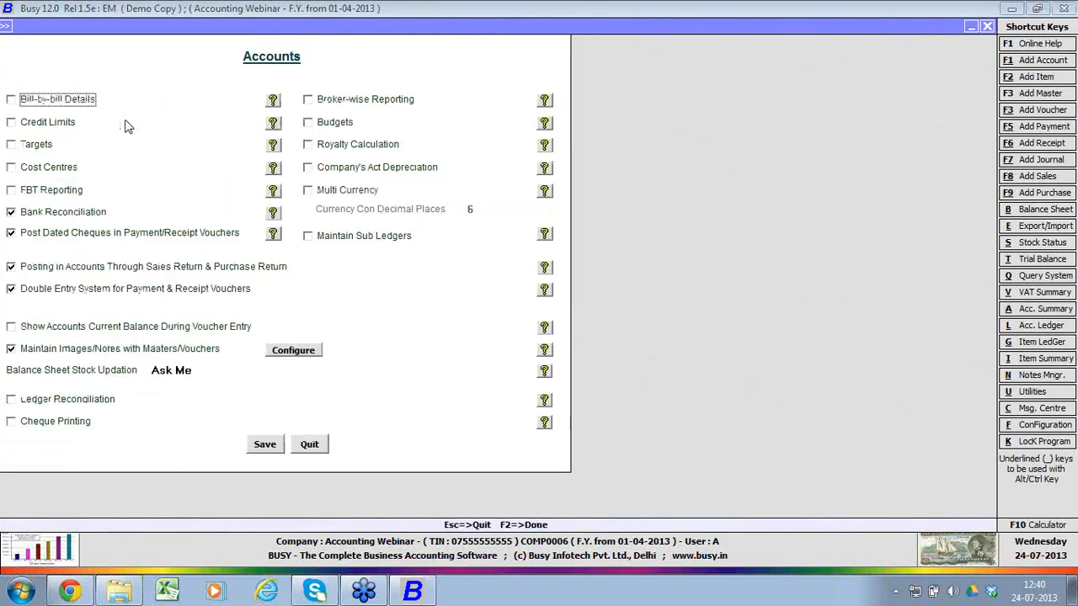
Step: Enable Maintain Notes with Account Master in the images and notes options and save the Accounts configuration
left_click(318, 350)
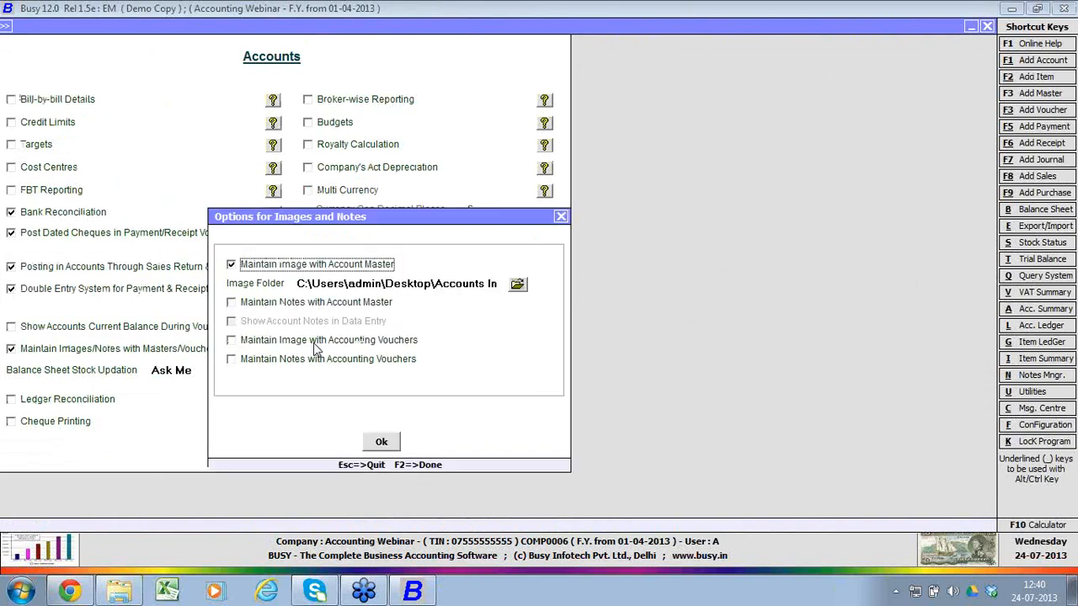
left_click(341, 305)
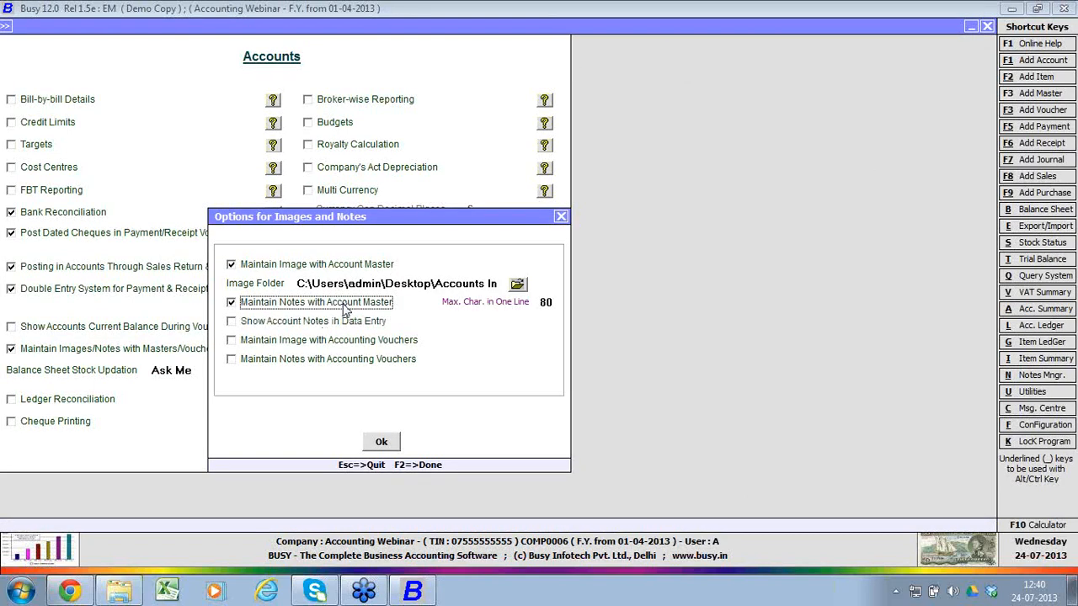
left_click(382, 442)
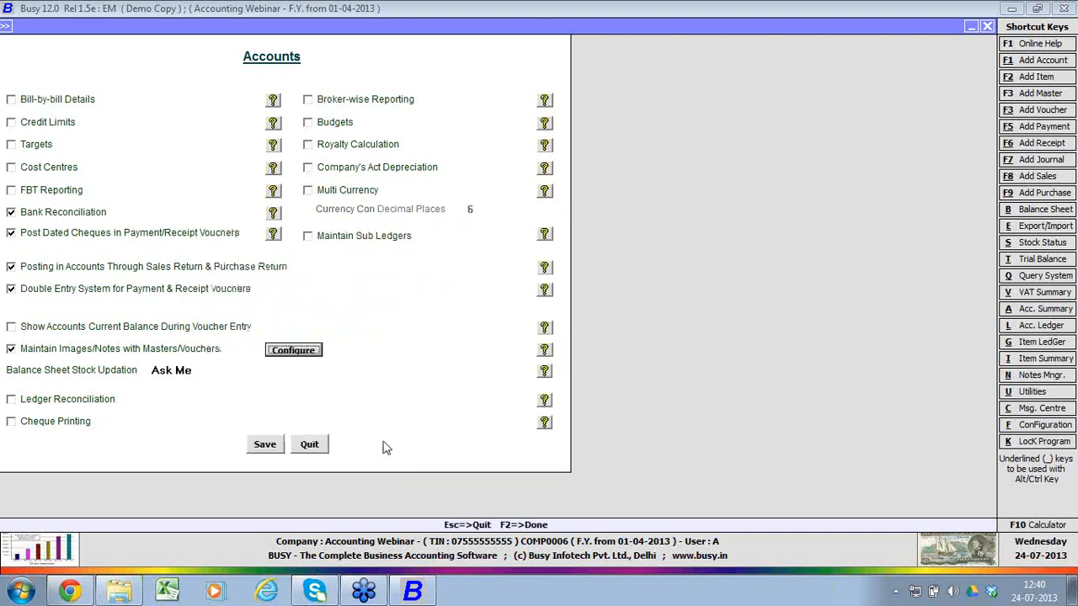
left_click(269, 448)
key("Escape")
key("Escape")
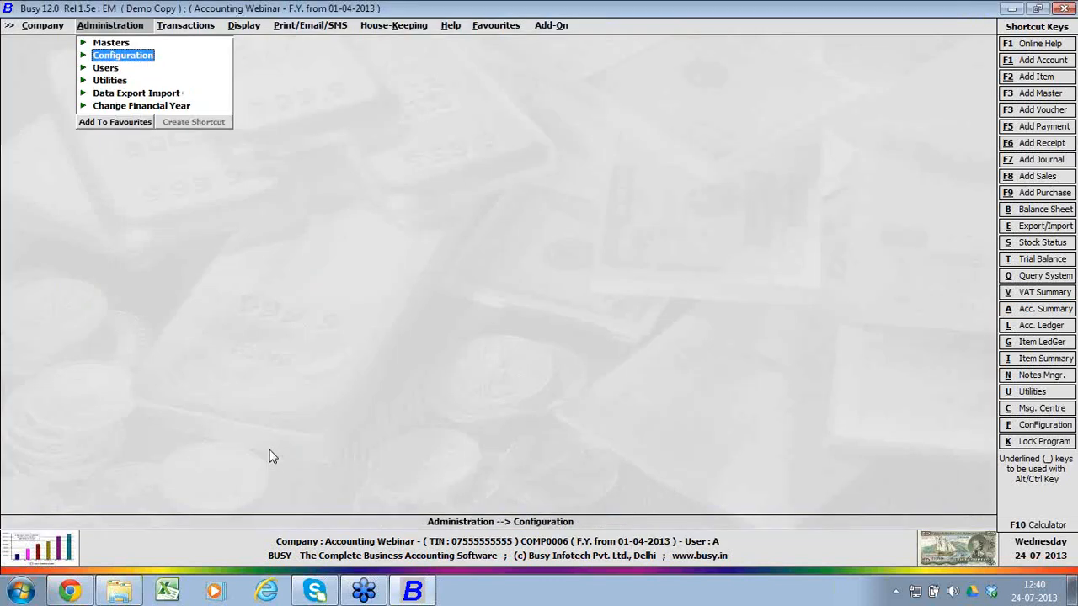
Step: Open the Busy Infotech Pvt. Ltd. account master for modification and go through its general information fields
key("Up")
key("Return")
key("Return")
key("Down")
key("Return")
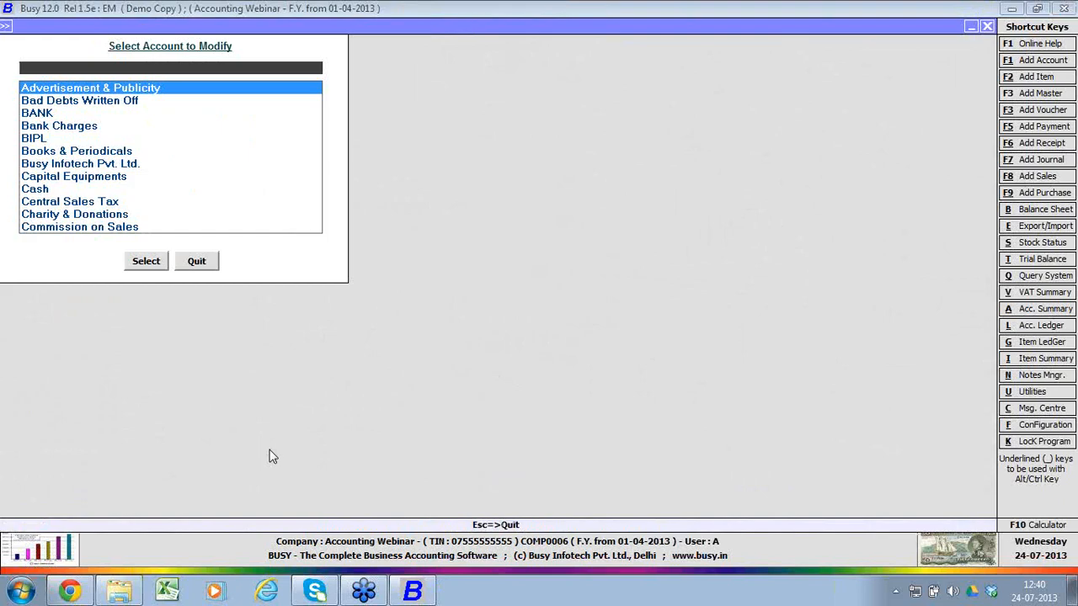
type("BUSY")
key("Return")
key("Return")
key("Return")
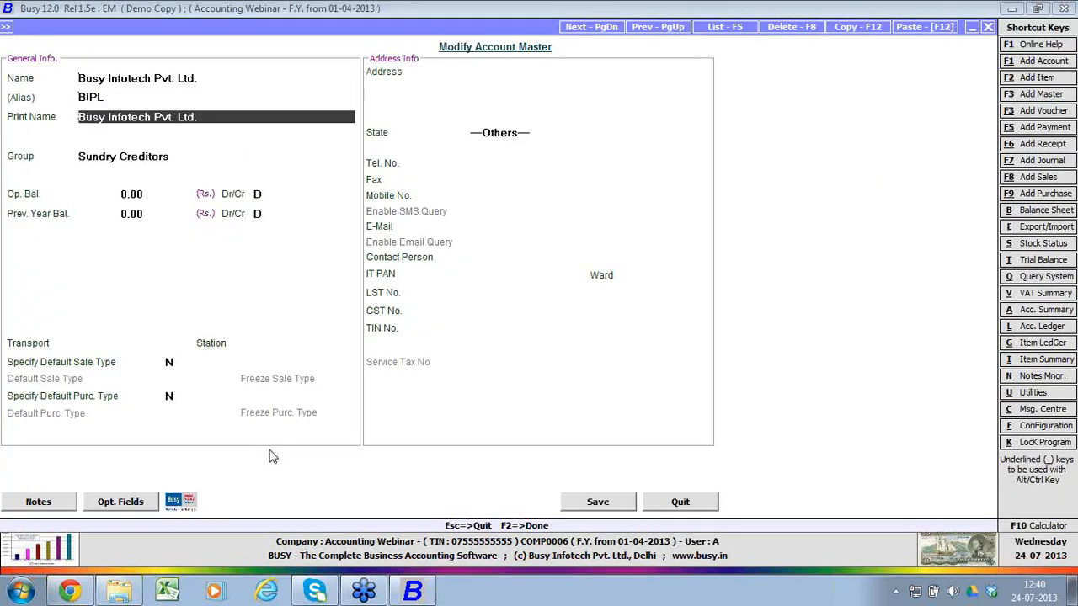
key("Return")
key("Return")
key("Return")
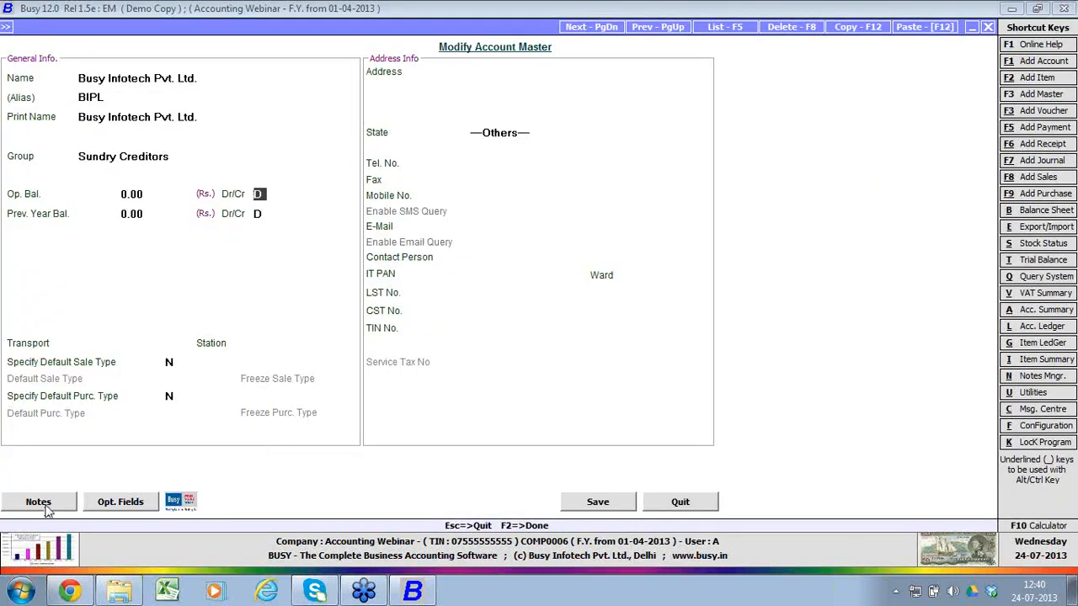
Step: View the notes window of the Busy Infotech Pvt. Ltd. account, then quit the account master without saving
left_click(37, 502)
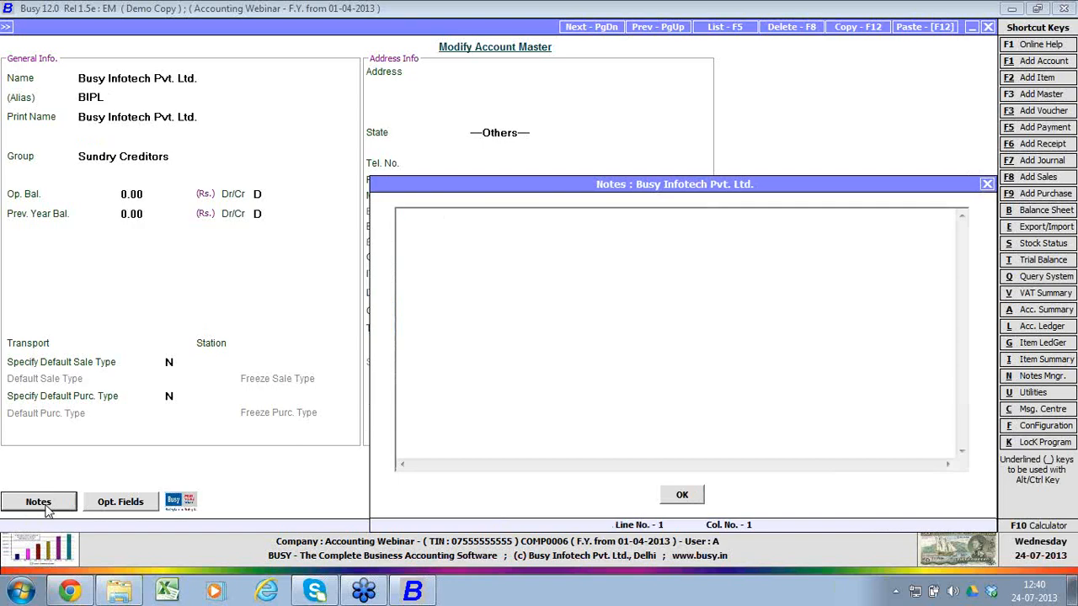
left_click_drag(501, 182, 327, 227)
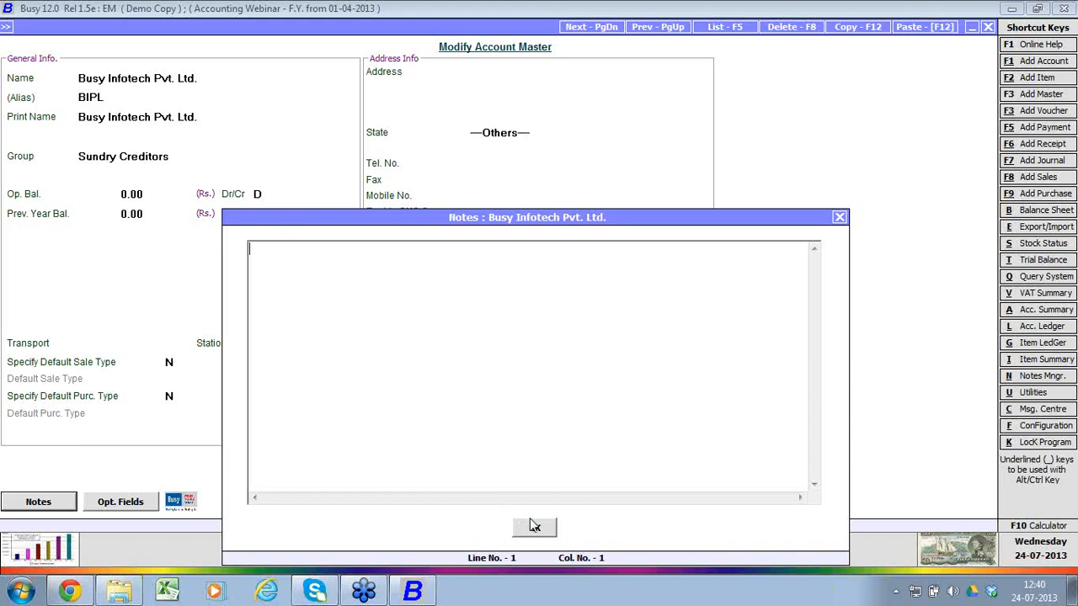
left_click(840, 217)
key("Escape")
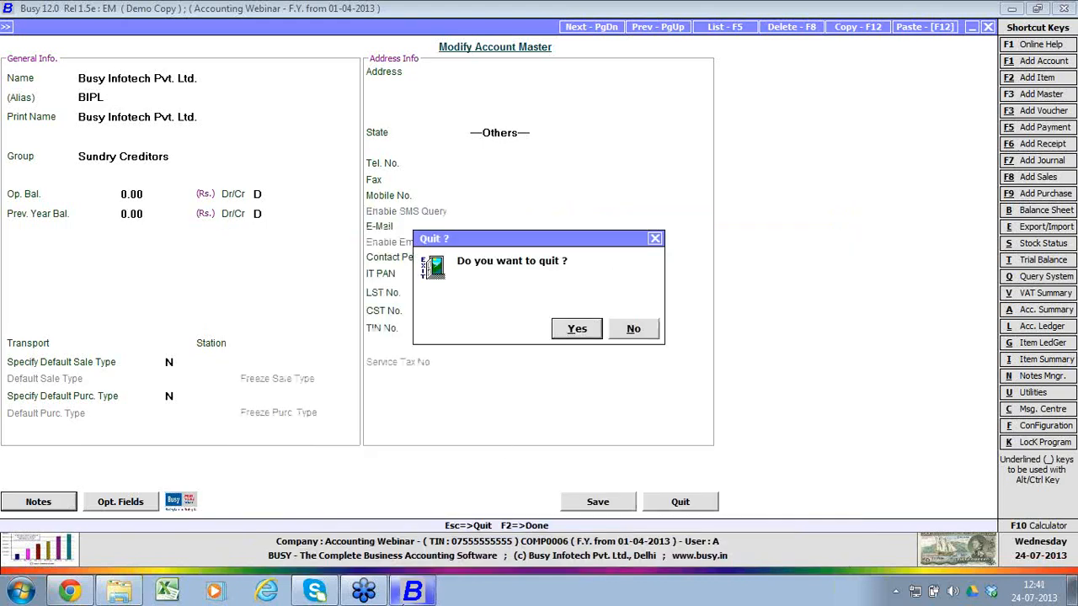
key("Return")
Step: Review the images and notes options in the Accounts features configuration, then disable Maintain Images/Notes with Masters/Vouchers
left_click(118, 42)
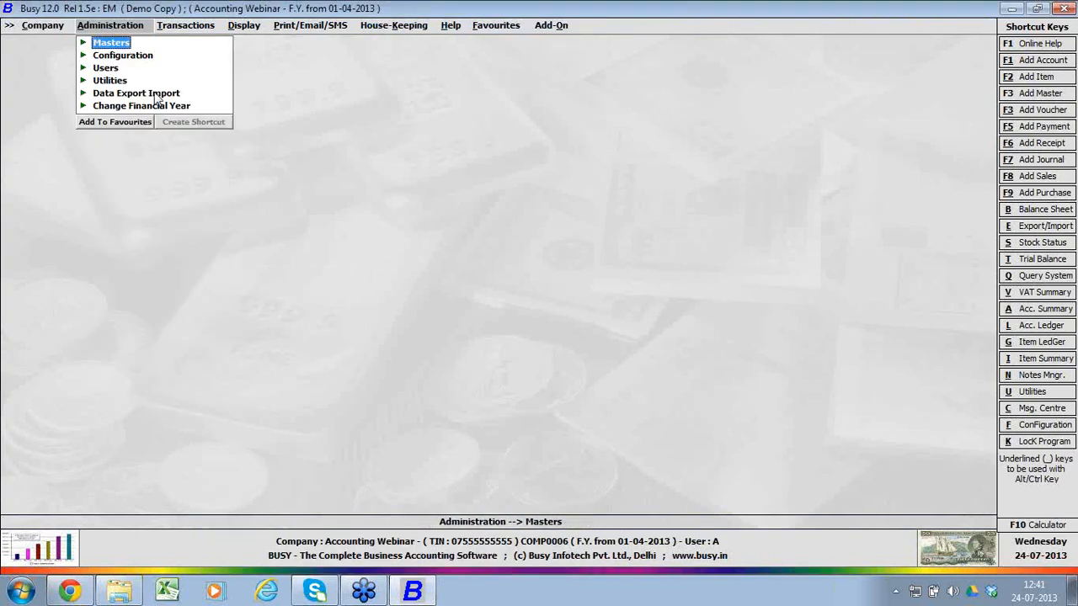
left_click(140, 56)
left_click(143, 68)
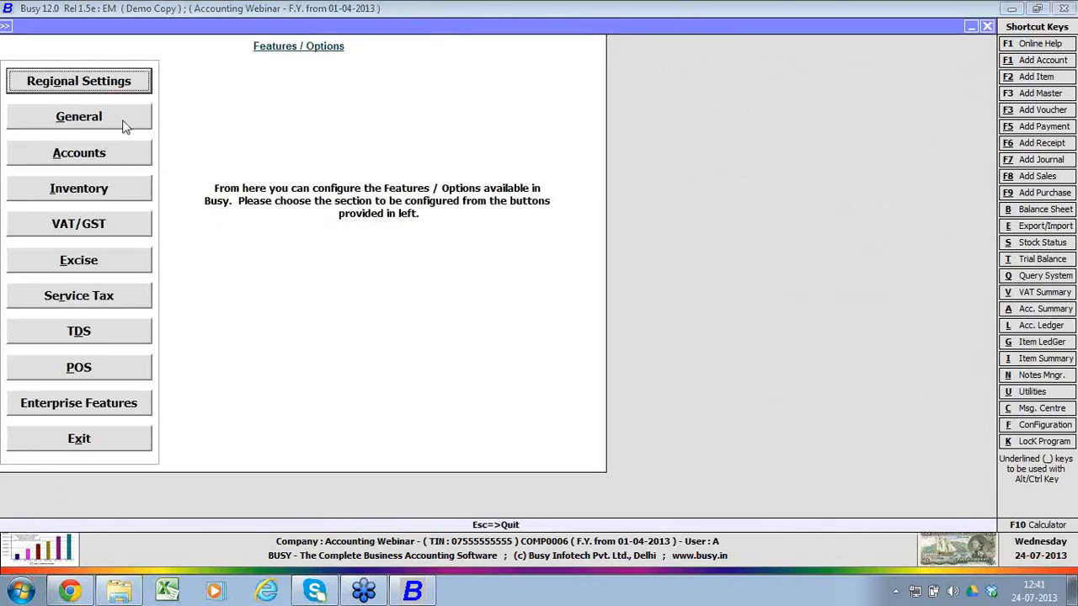
left_click(118, 166)
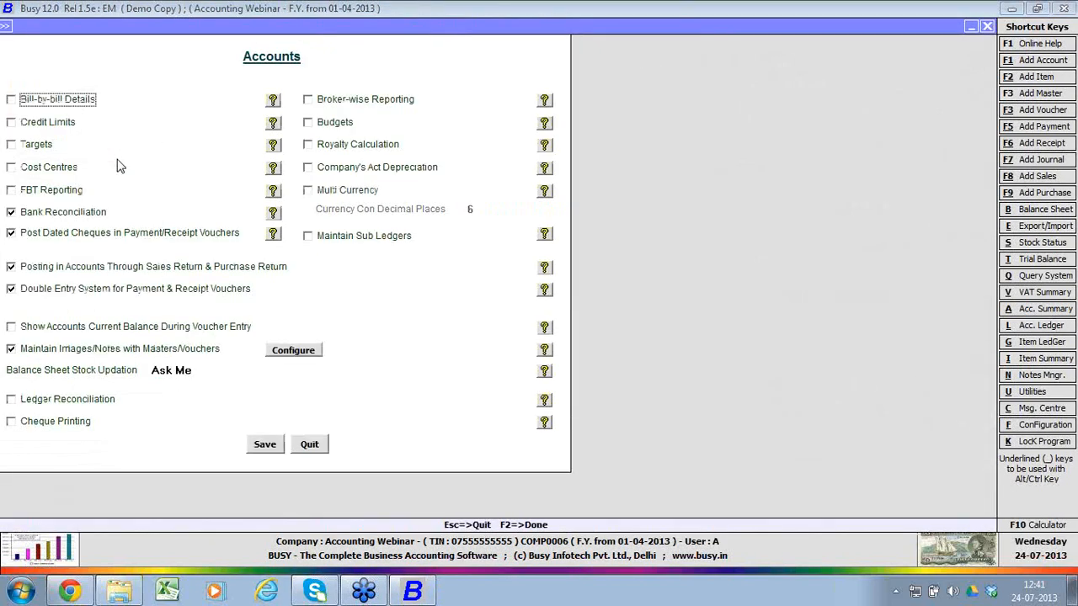
left_click(304, 354)
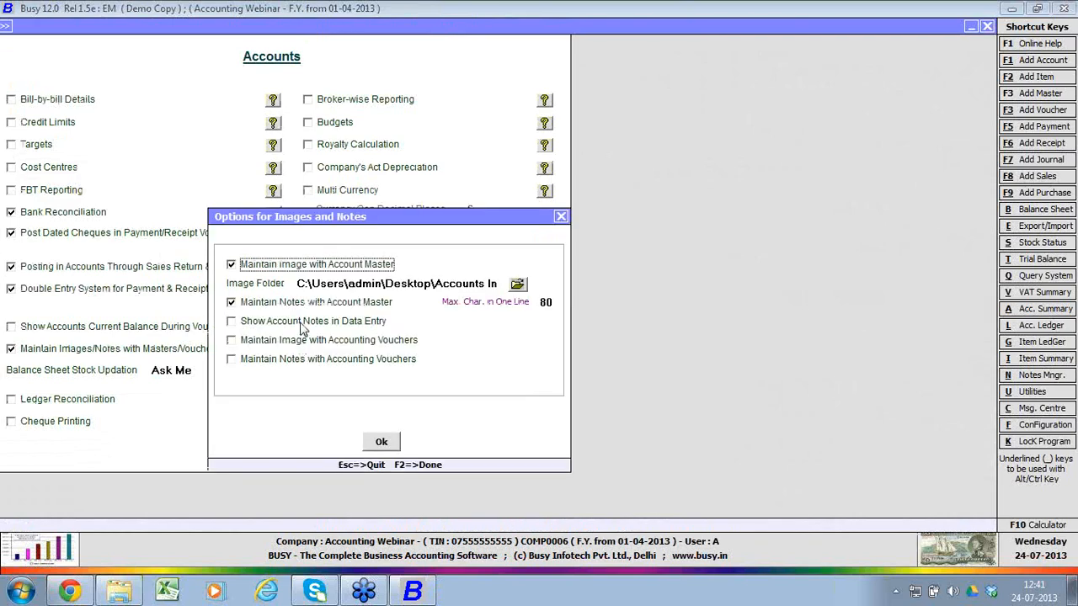
left_click(303, 329)
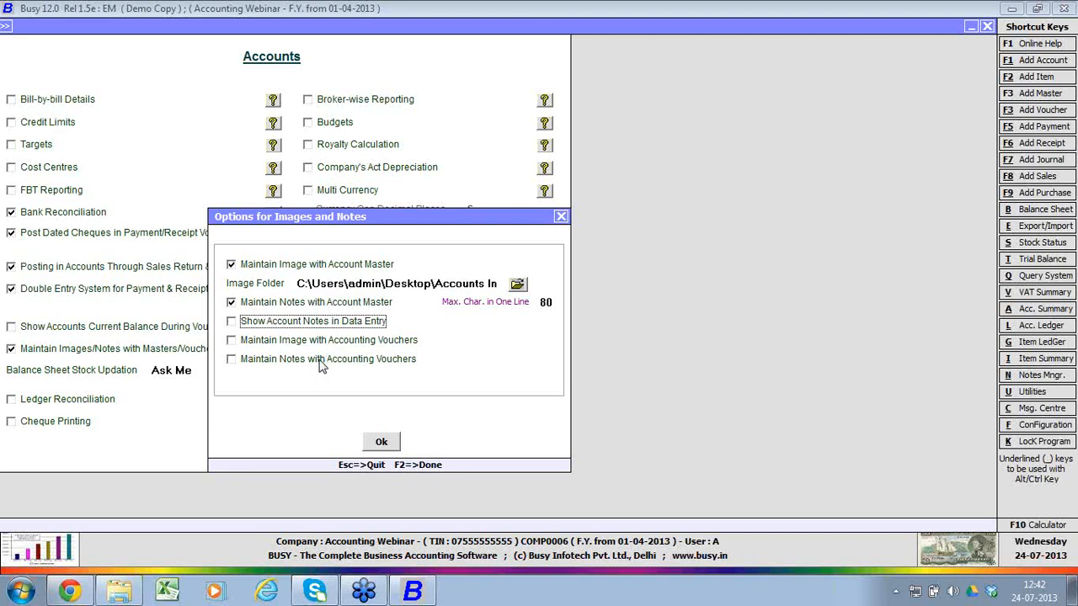
left_click(560, 217)
left_click(127, 354)
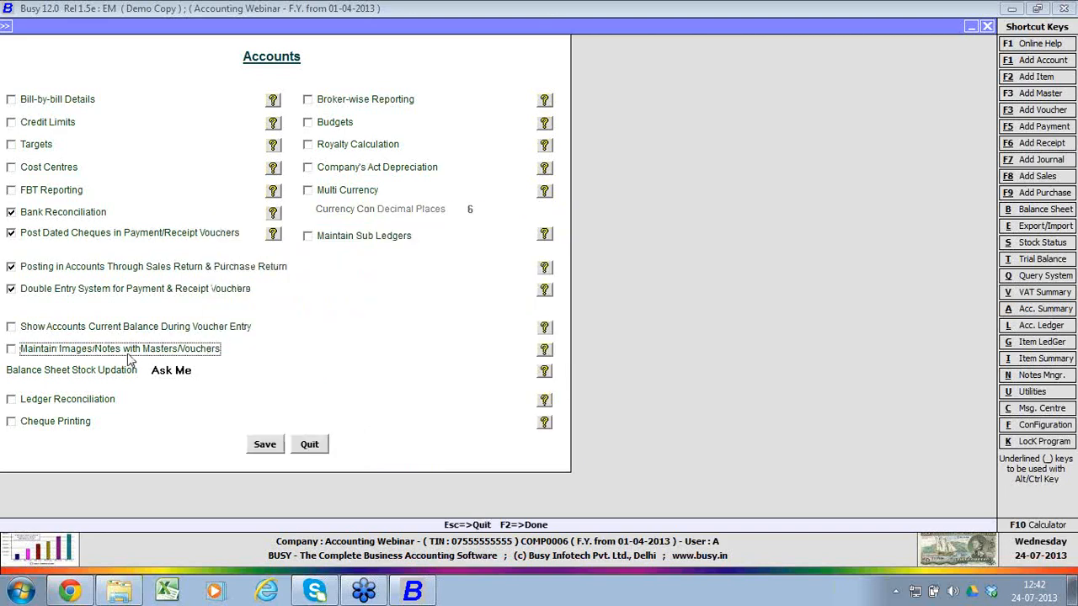
Step: Check the Update Balance Sheet Stock option in the month-wise balance sheet settings for April, then cancel the report
left_click(204, 373)
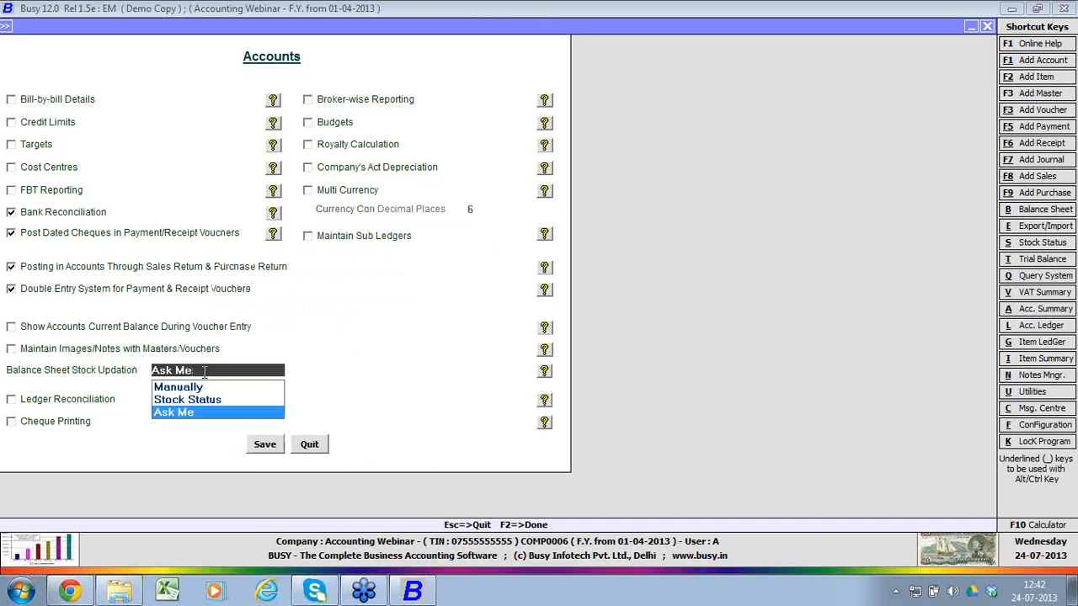
key("alt+b")
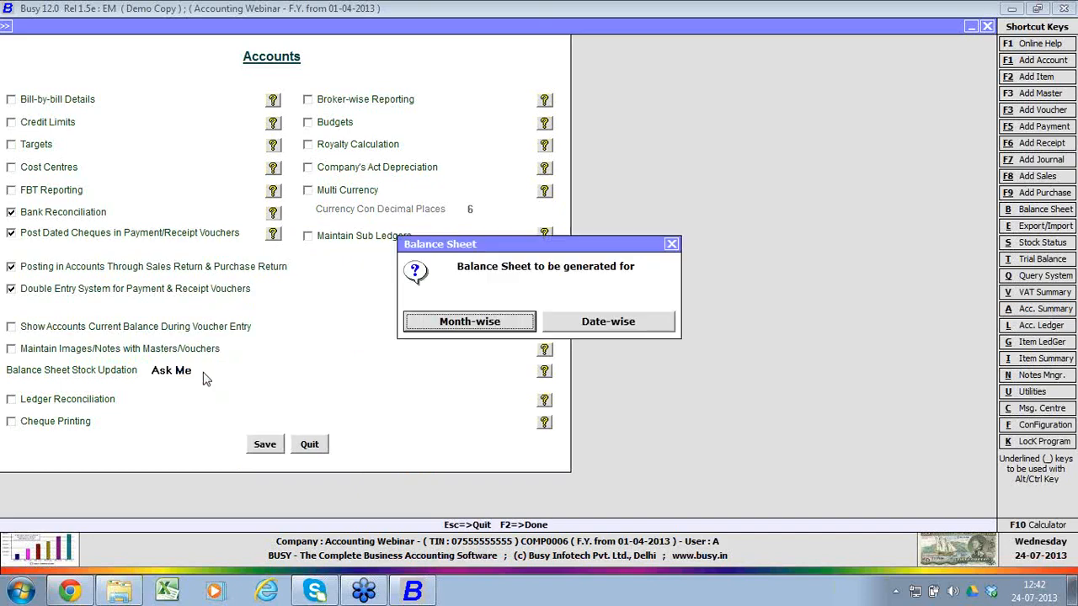
key("Return")
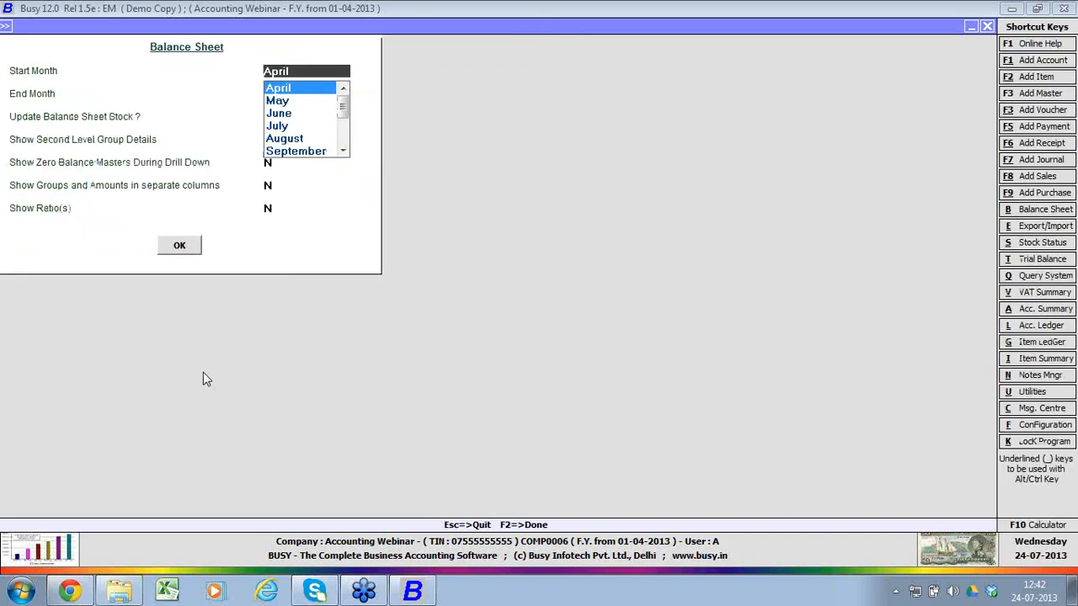
key("Return")
key("Return")
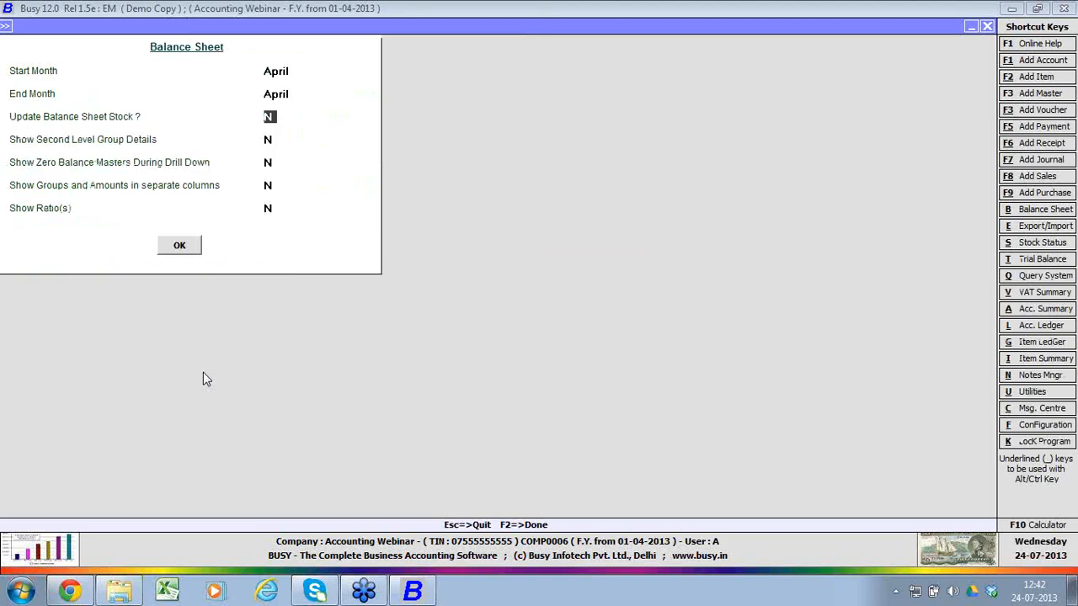
key("Escape")
key("Escape")
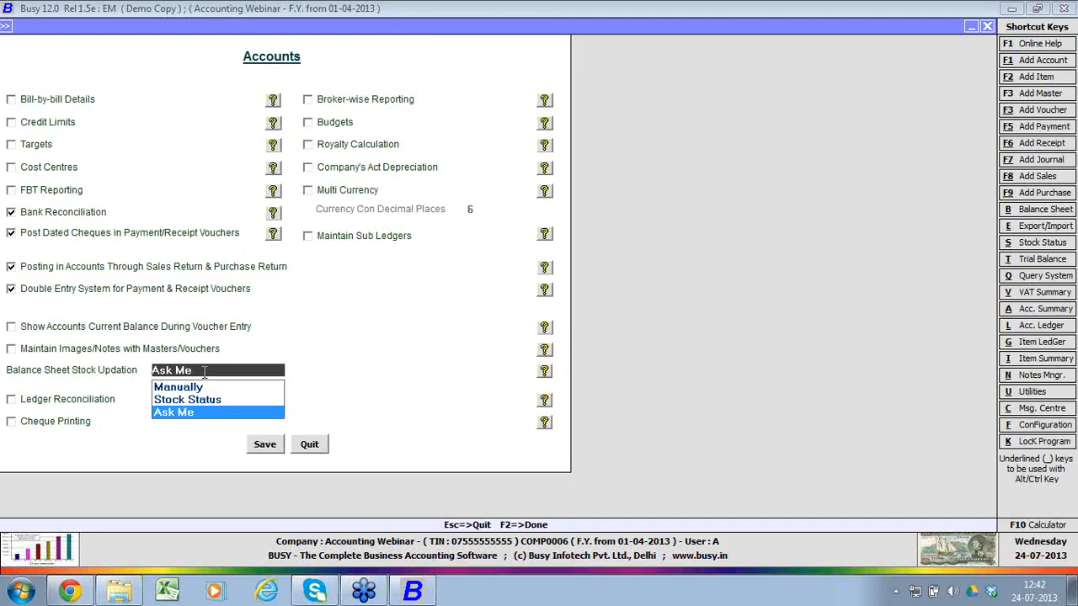
Step: Set Balance Sheet Stock Updation to Manually and save the Accounts configuration
key("Up")
key("Up")
key("Return")
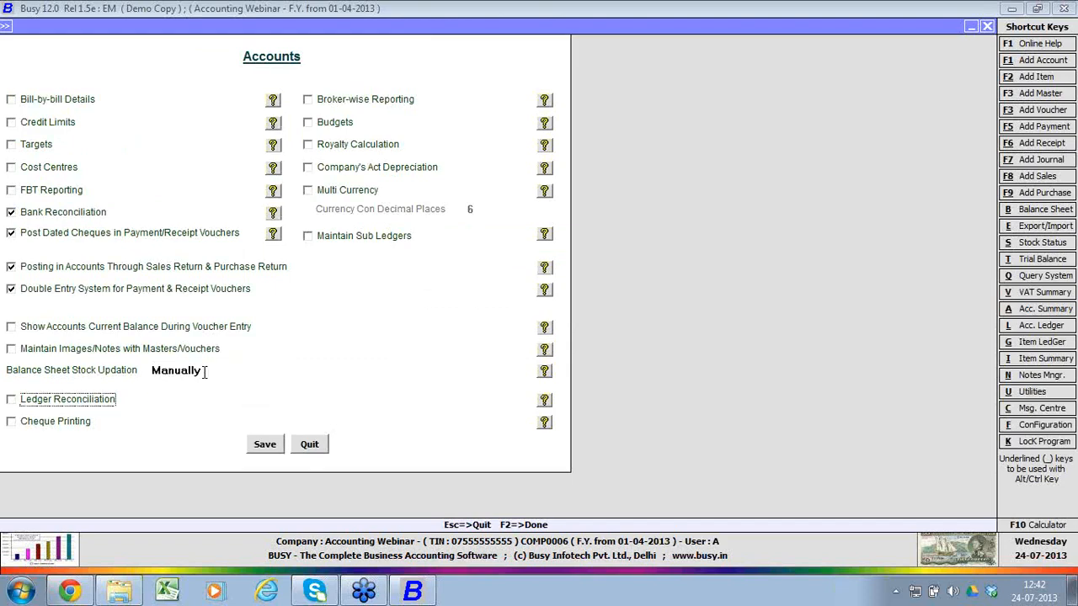
key("F2")
key("Return")
key("Escape")
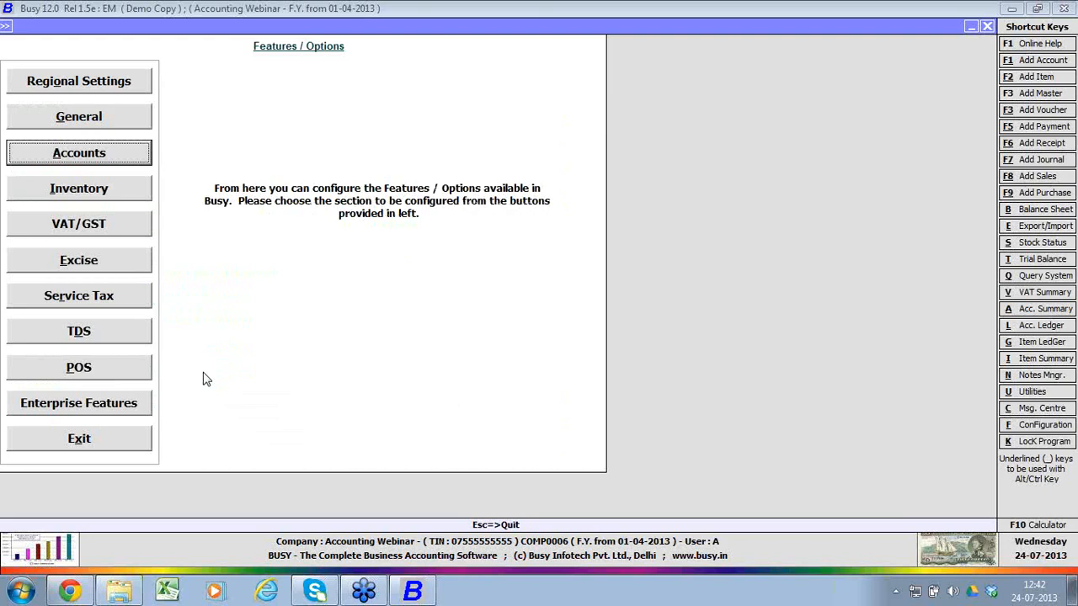
Step: Generate the month-wise balance sheet for April and drill down to the closing stock in the Profit & Loss account
key("alt+b")
key("Return")
key("Return")
key("Return")
key("Return")
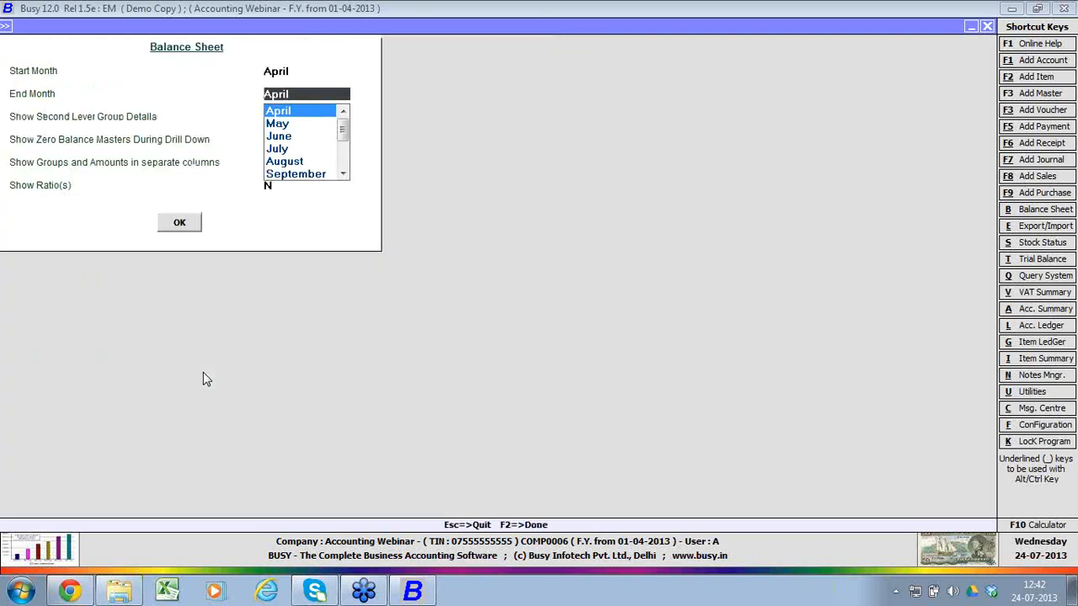
key("Return")
key("Return")
key("Return")
key("Return")
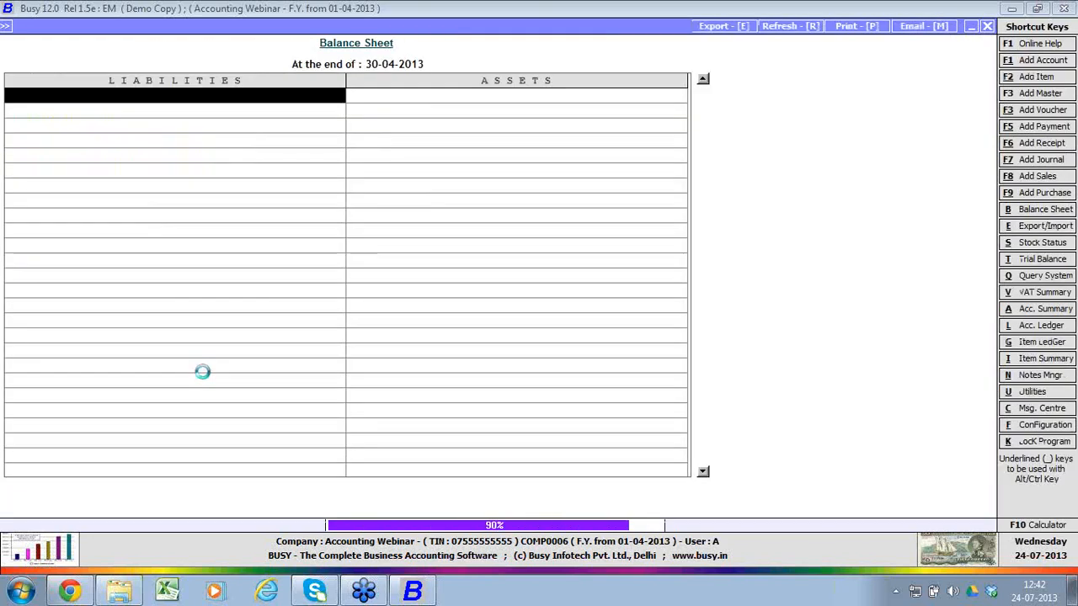
key("Right")
key("Return")
key("Right")
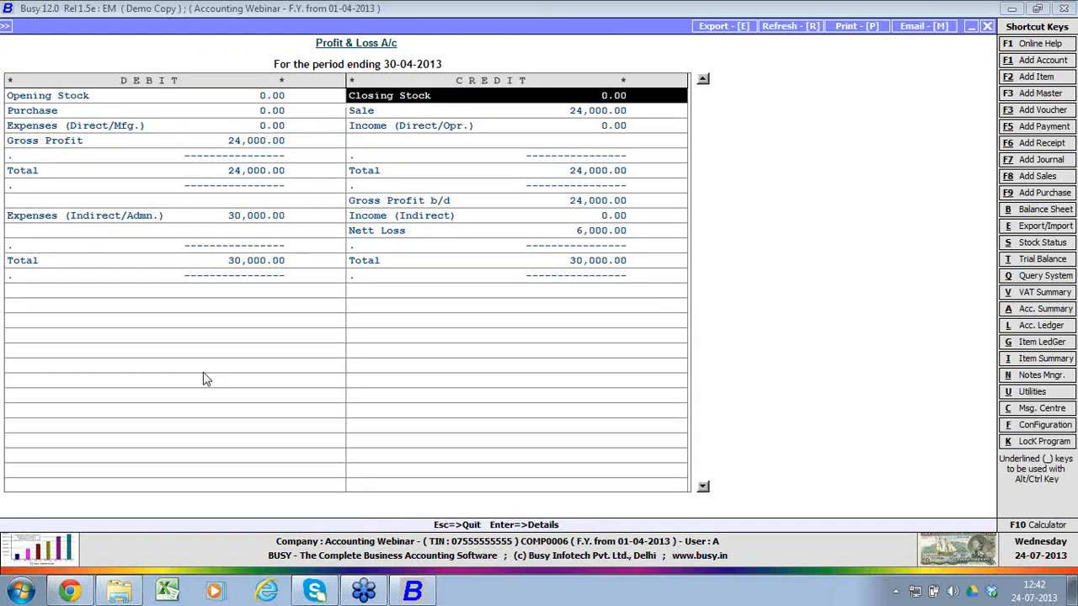
Step: View the monthly closing stock values of the Stock account, then quit without saving and close the balance sheet reports
key("Return")
key("Return")
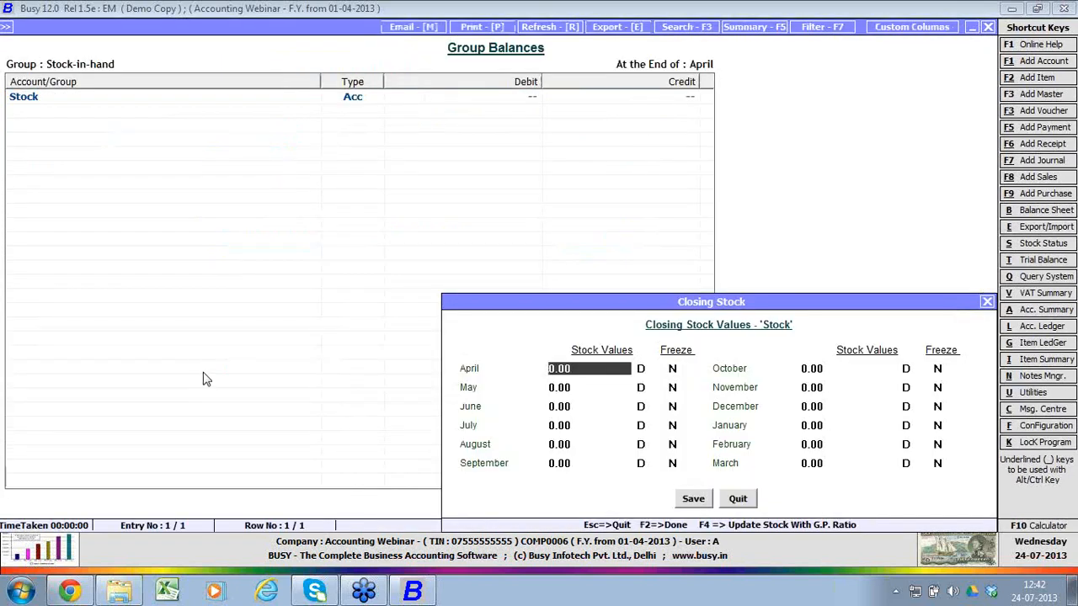
key("Return")
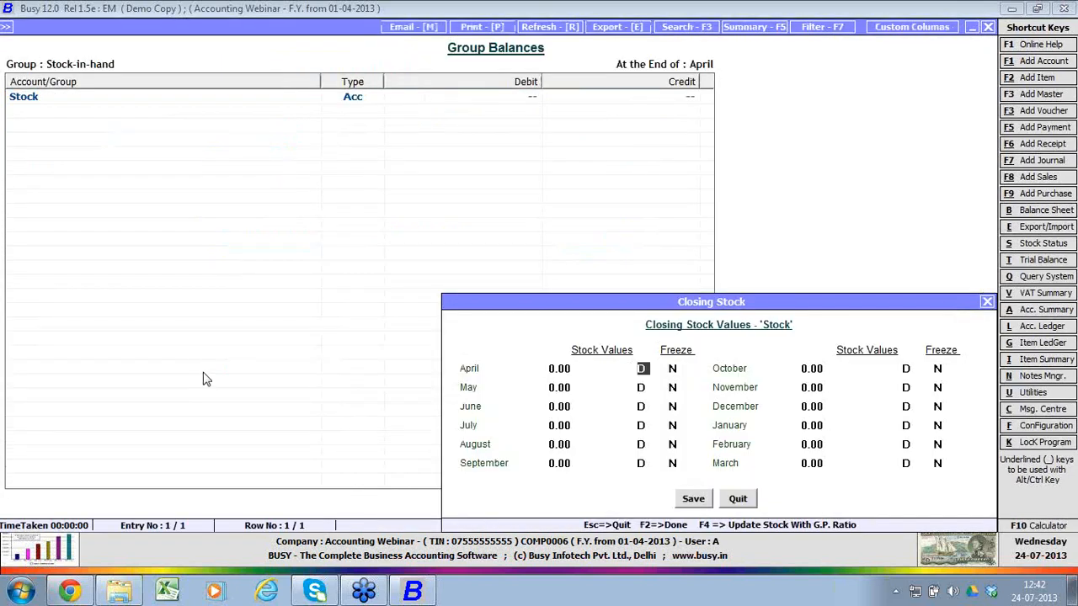
key("Return")
key("Escape")
key("Return")
key("Escape")
key("Escape")
key("Escape")
key("Escape")
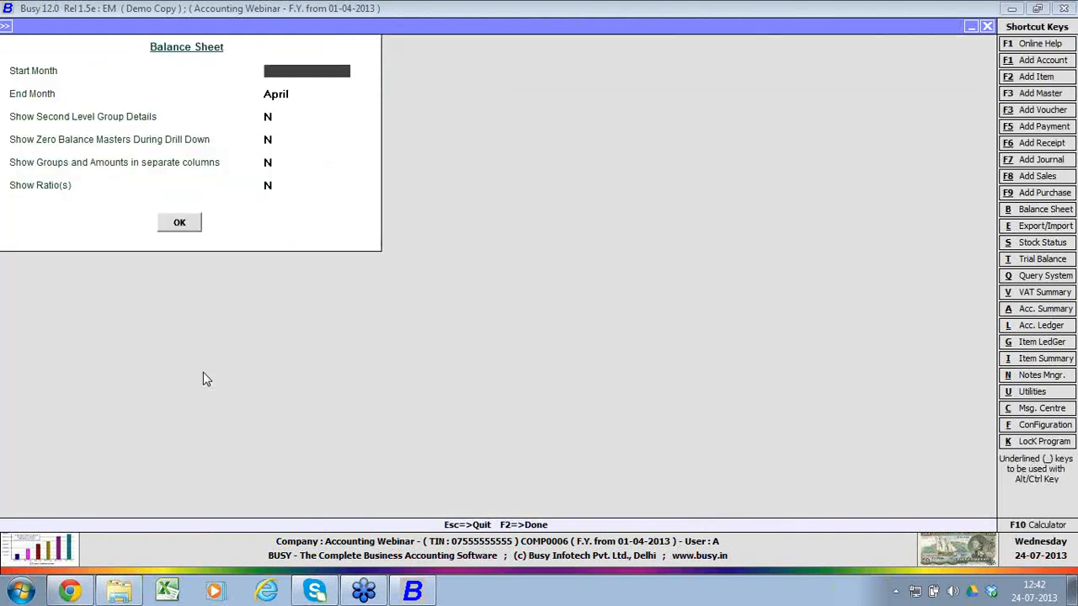
Step: Set Balance Sheet Stock Updation to Stock Status and save the Accounts configuration
key("Return")
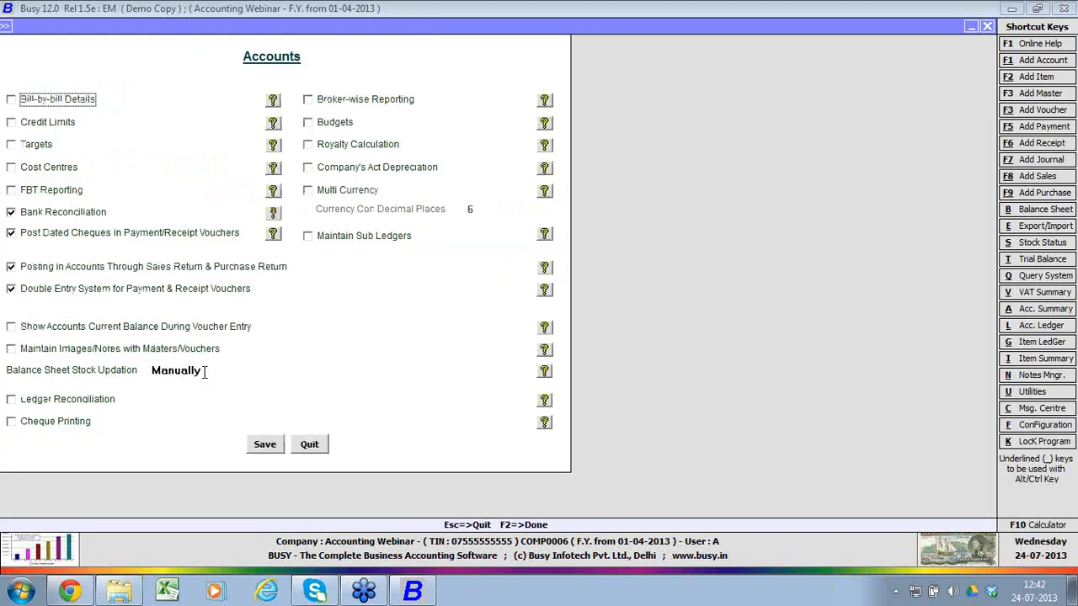
left_click(204, 372)
key("Down")
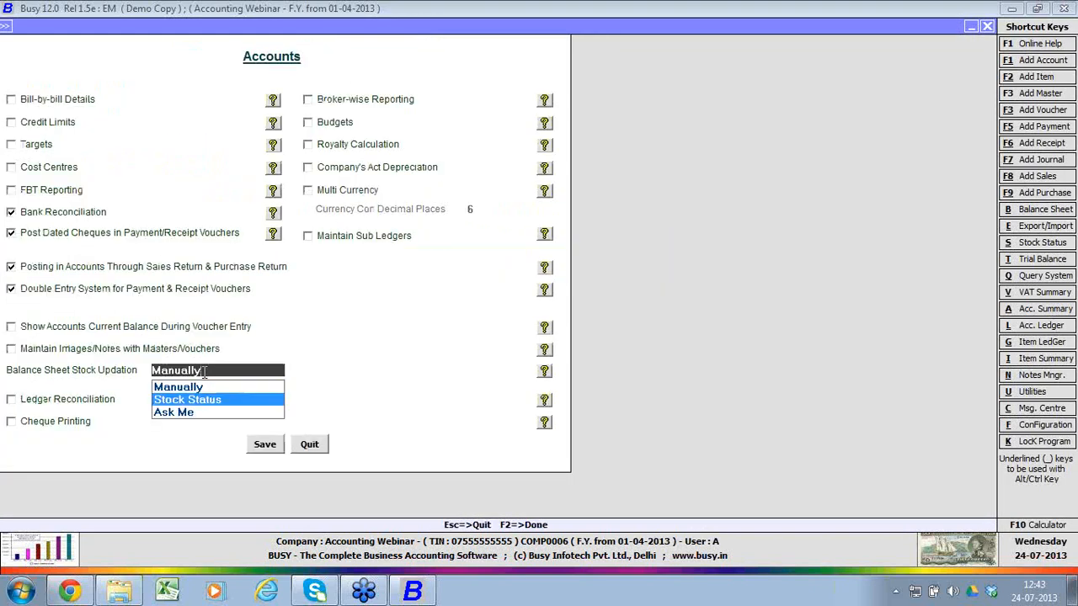
key("Return")
key("Escape")
key("Return")
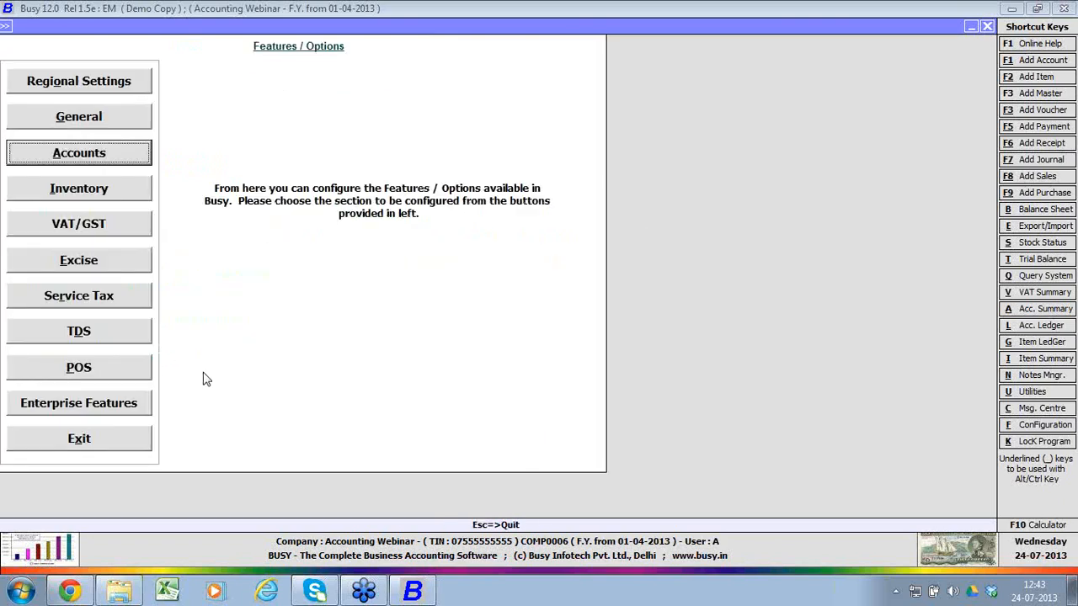
Step: Generate the month-wise April balance sheet, examine the closing stock in its Profit & Loss account, and close the reports
key("alt+b")
key("Return")
key("Return")
key("Return")
key("Return")
key("Return")
key("Return")
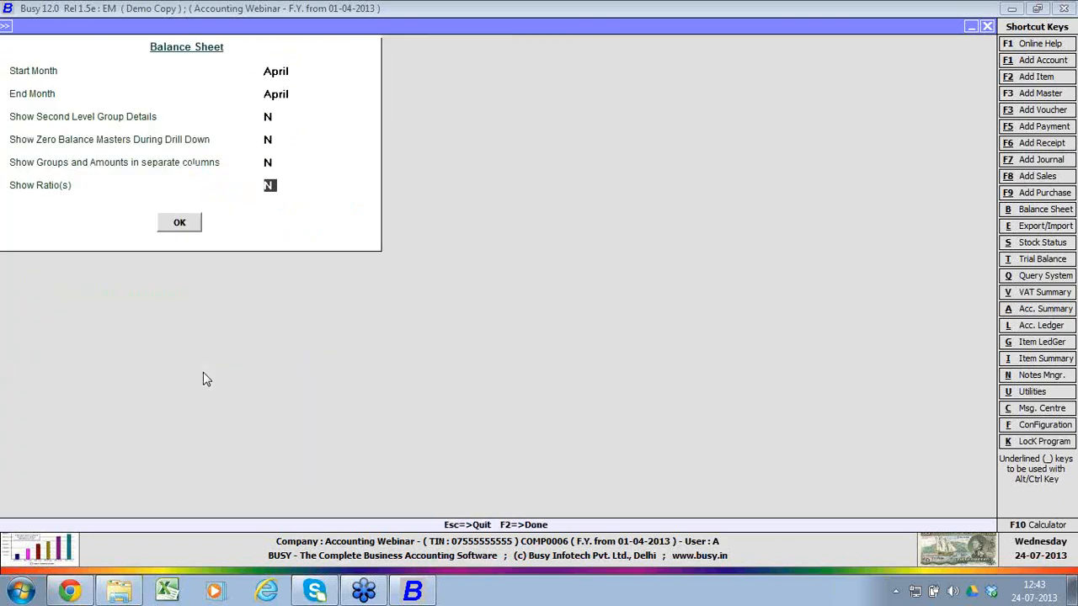
key("Return")
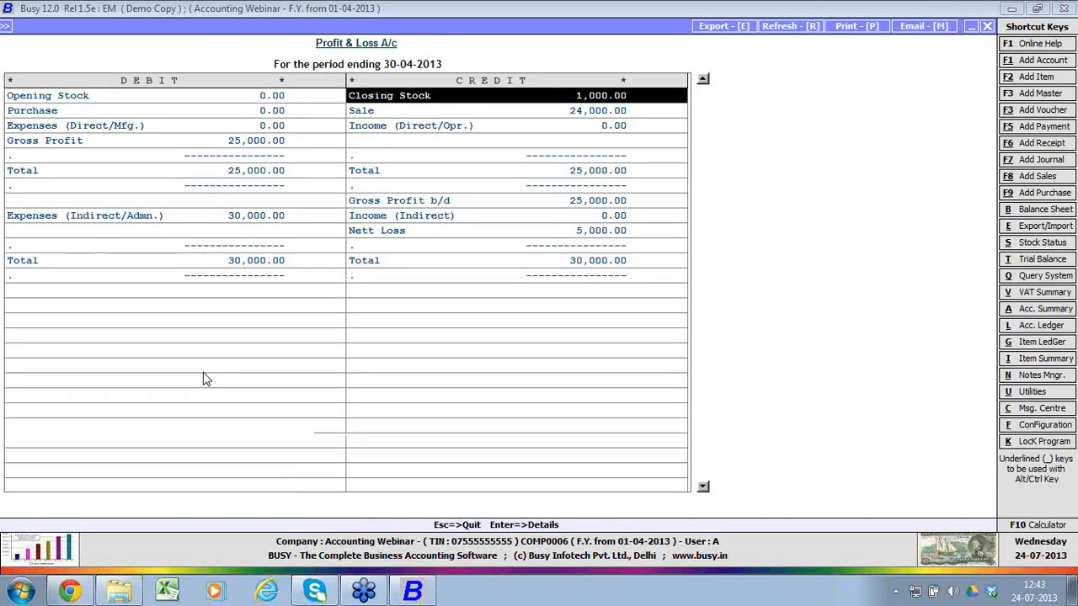
key("Escape")
key("Escape")
key("Escape")
key("Escape")
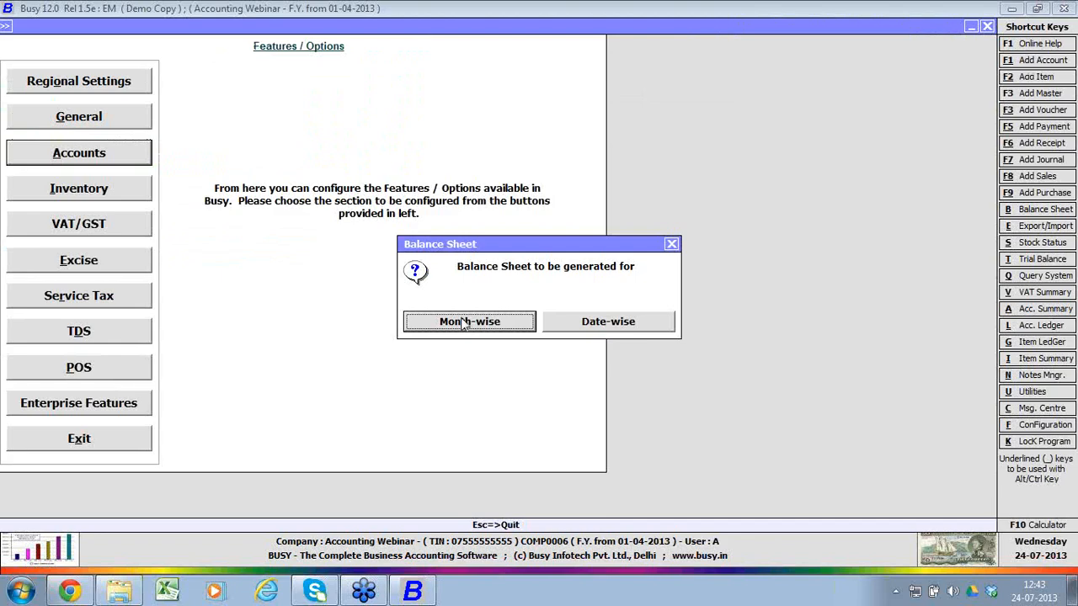
Step: Generate the date-wise balance sheet for 01-04-2013, view its Stock-in-hand group balances, and return to the Accounts configuration
left_click(590, 322)
key("Return")
key("Return")
key("Return")
key("Return")
key("Return")
key("Return")
key("Return")
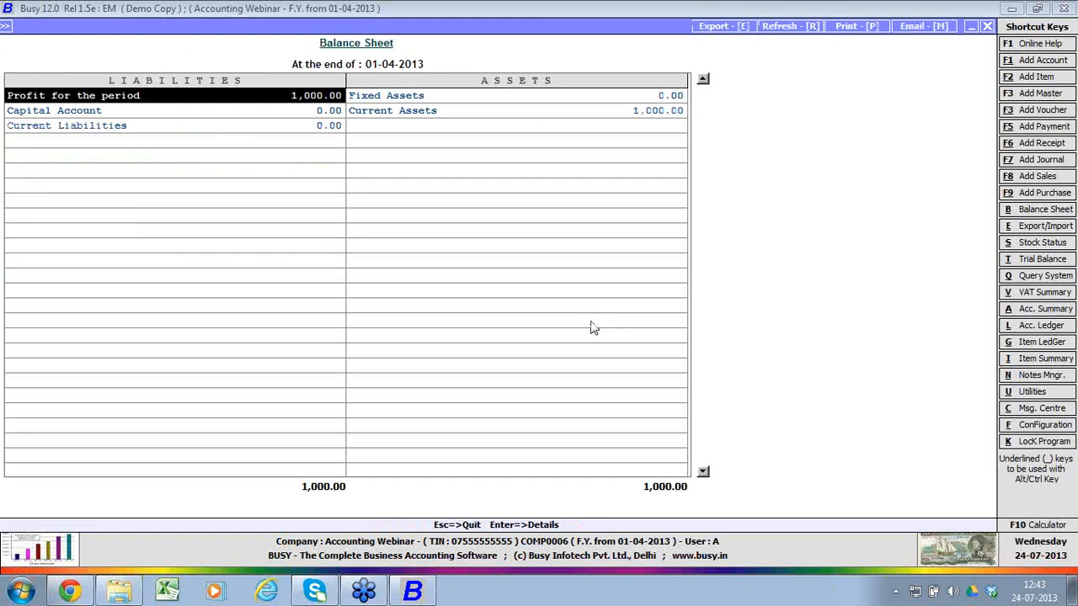
key("Return")
key("Return")
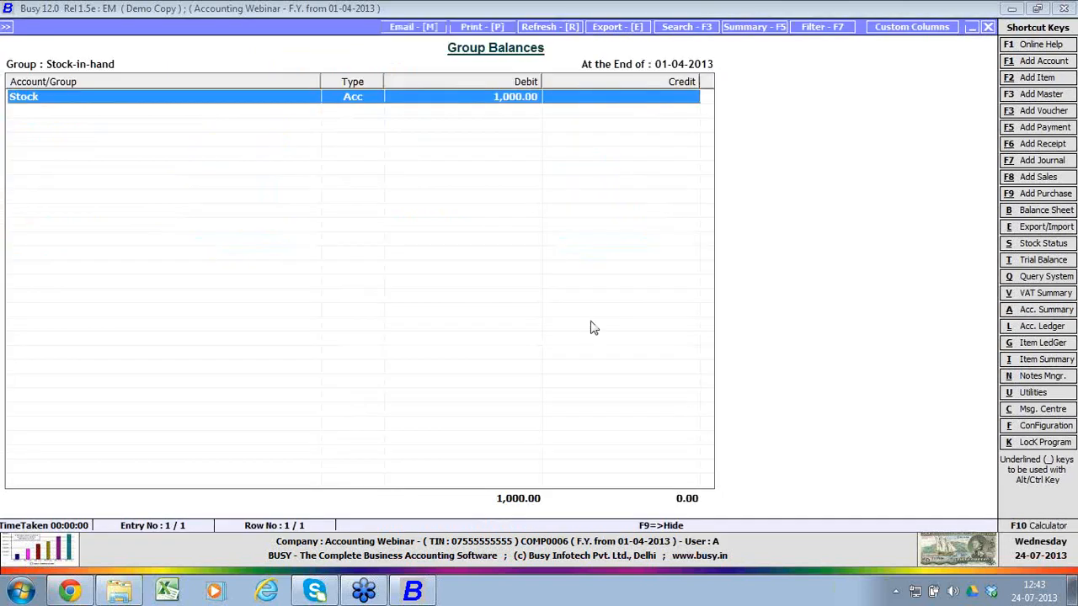
key("Escape")
key("Escape")
key("Escape")
key("Escape")
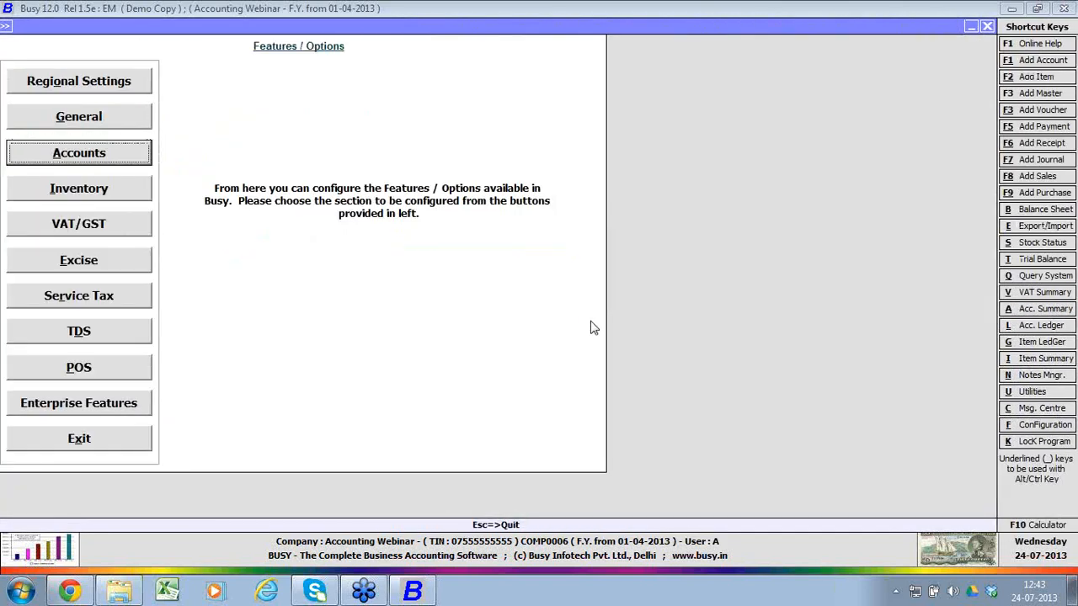
key("Return")
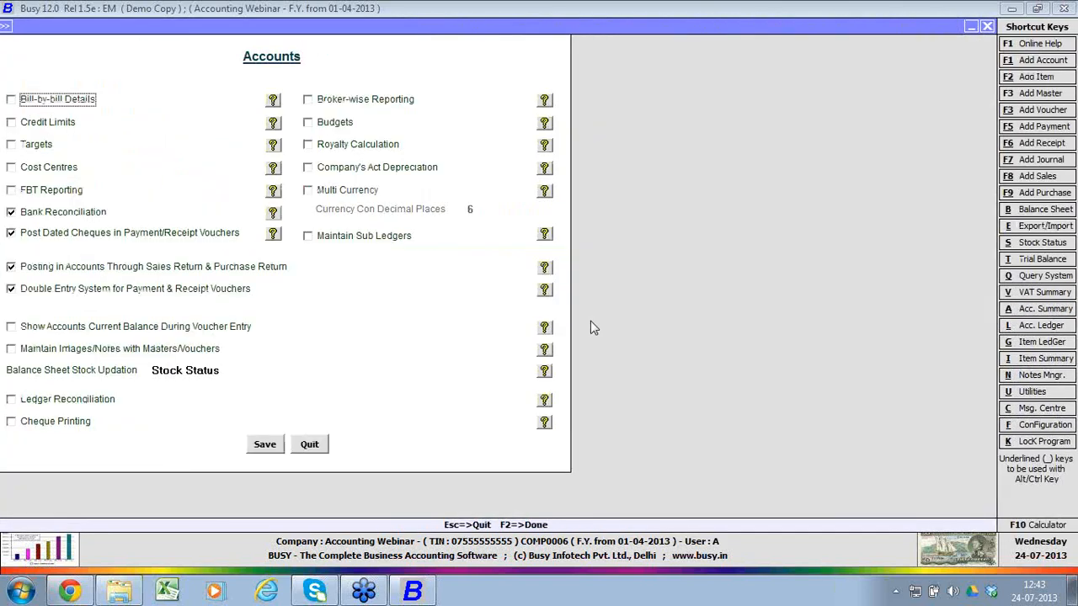
Step: Enable Ledger Reconciliation, turn off Post Dated Cheques and Bank Reconciliation, save the Accounts configuration and leave Features / Options
left_click(63, 396)
left_click(63, 239)
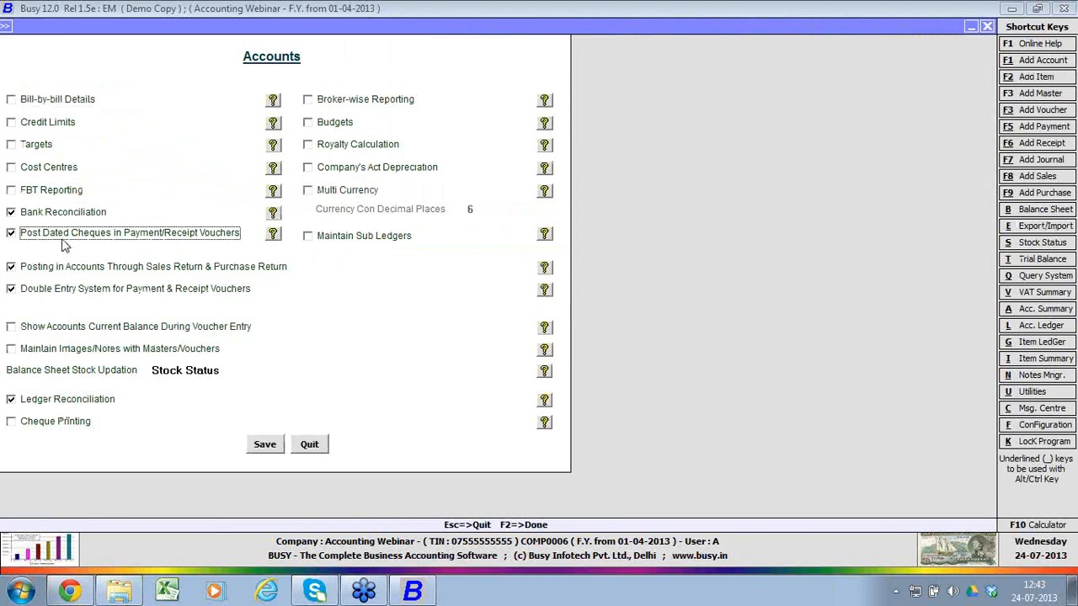
left_click(54, 215)
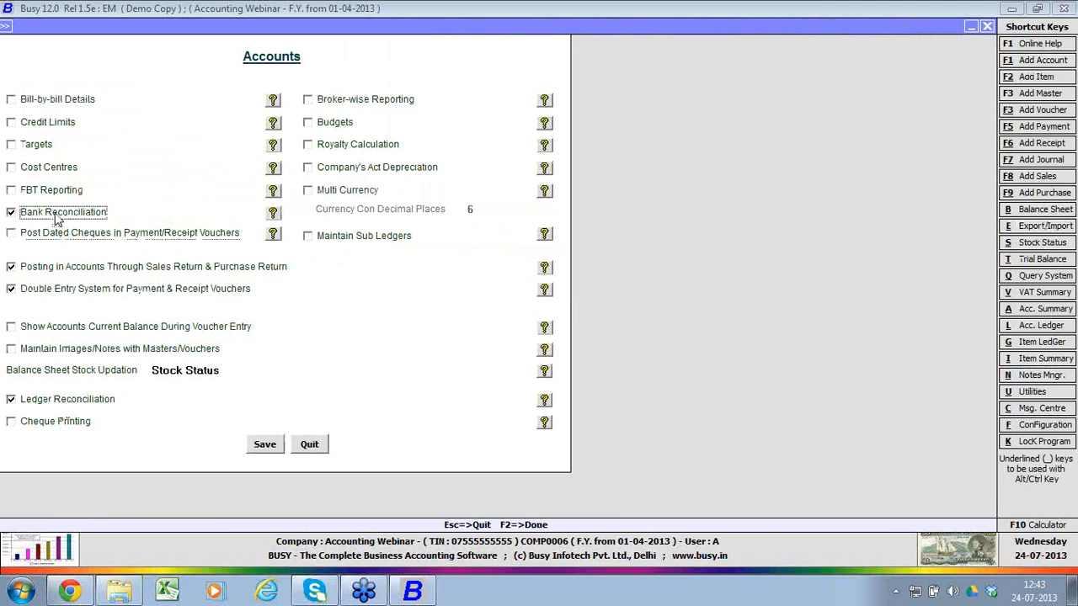
left_click(263, 449)
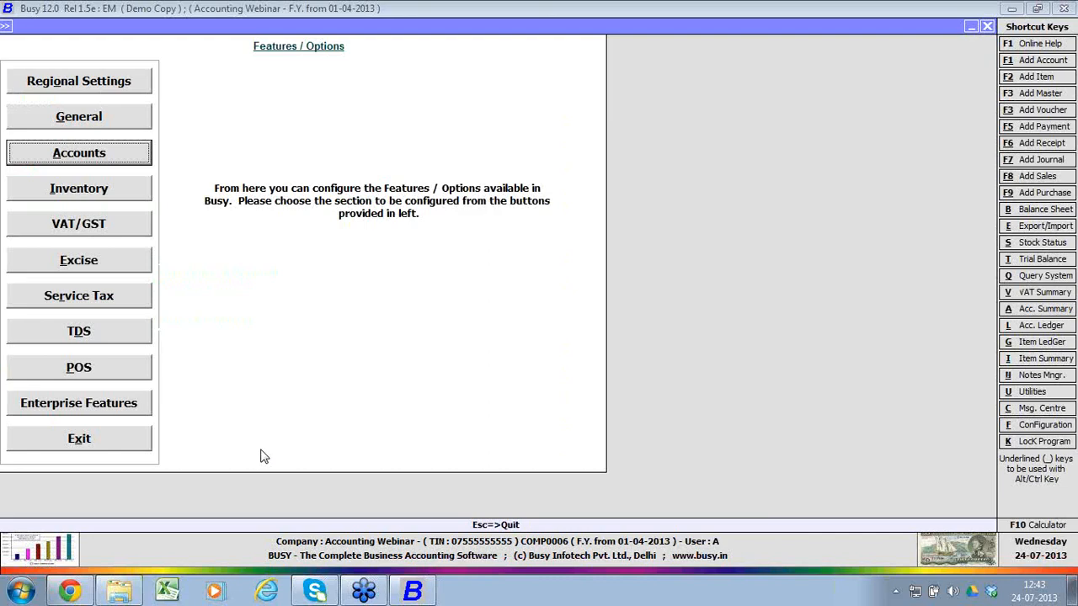
key("Escape")
key("Escape")
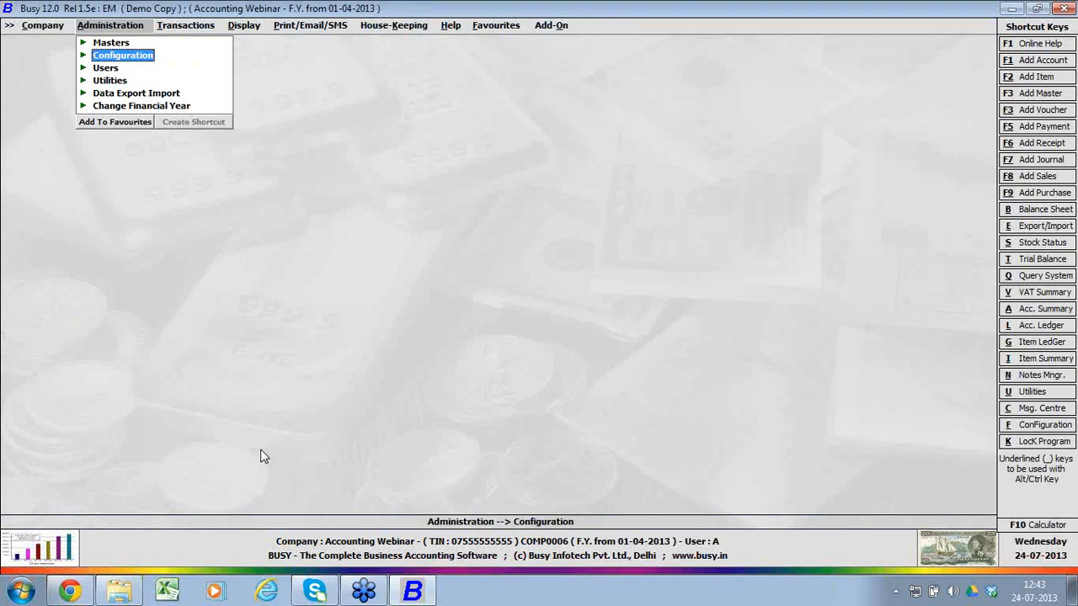
key("Right")
key("Return")
key("Down")
key("Down")
key("Return")
key("Return")
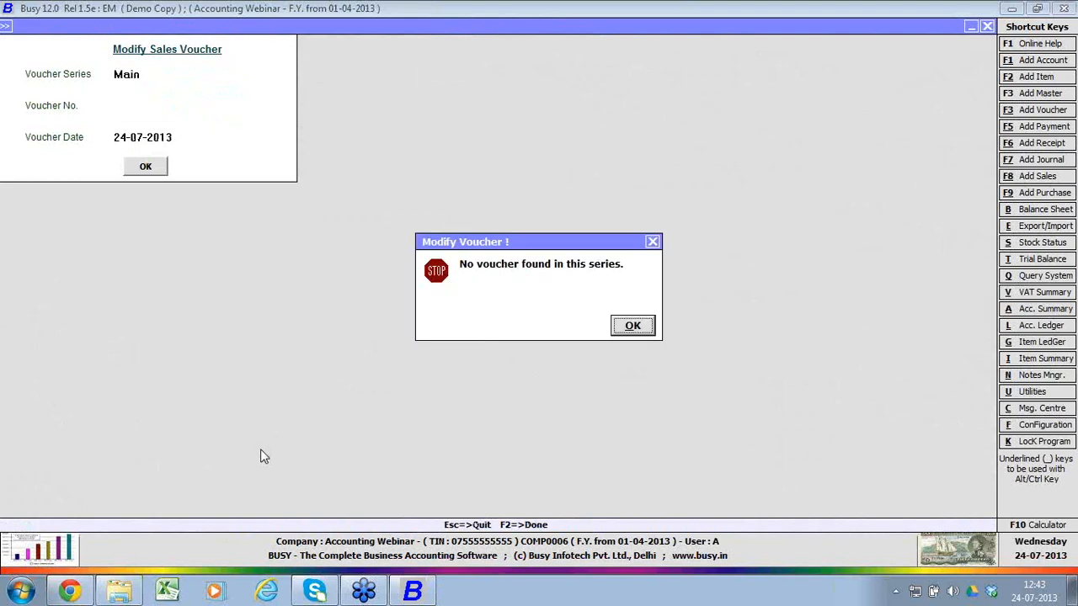
key("Return")
Step: Start a sales voucher in series Main dated 01-04-2013, sale type C/C-Form, party Busy Infotech Pvt. Ltd., material centre Main Store
key("Up")
key("Return")
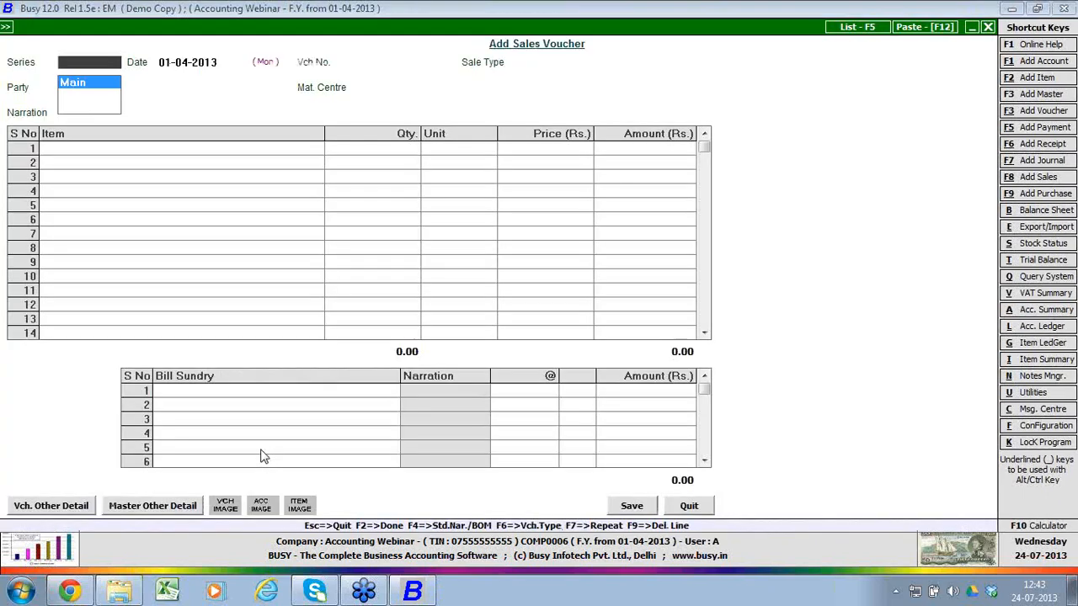
key("Return")
key("Return")
key("Return")
key("Return")
key("Down")
key("Down")
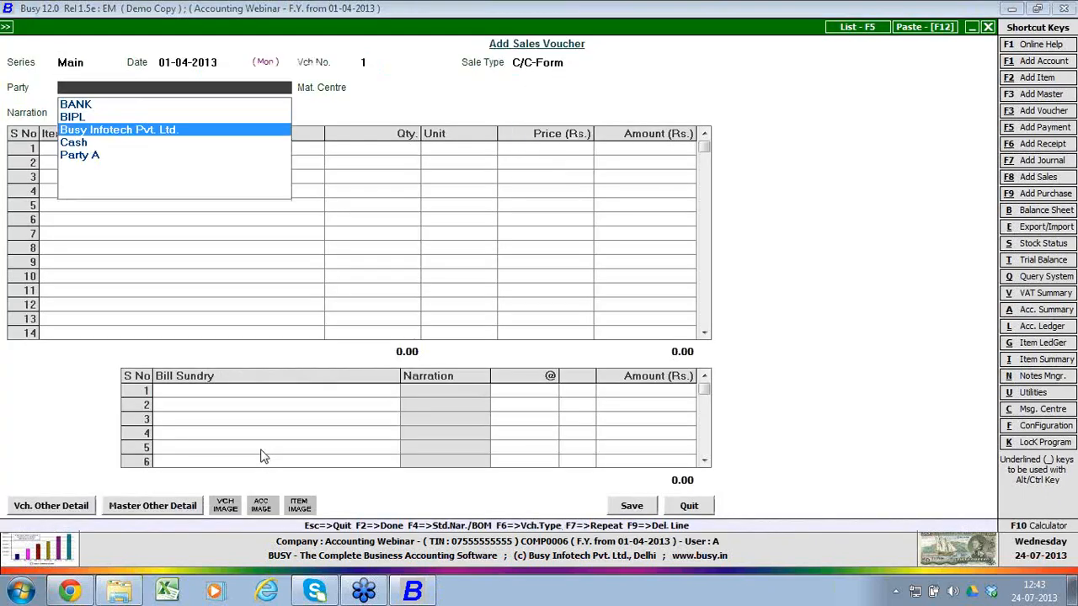
key("Return")
key("Return")
key("Return")
key("Return")
key("Return")
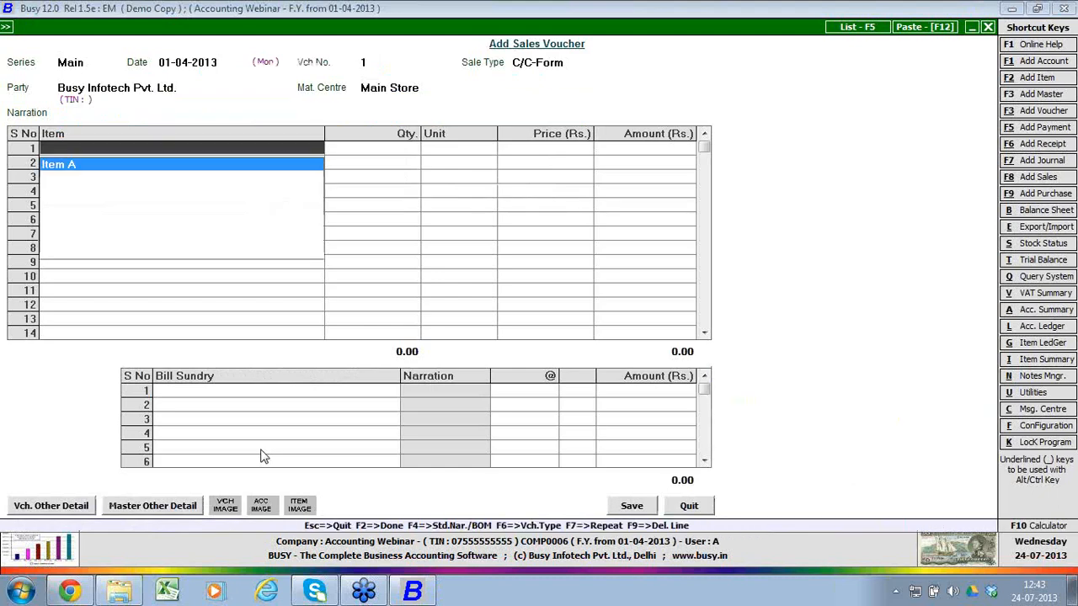
Step: Enter a sales line for Item A with quantity 10 Pcs. at a price of 10,000
key("Return")
type("10")
key("Return")
key("Return")
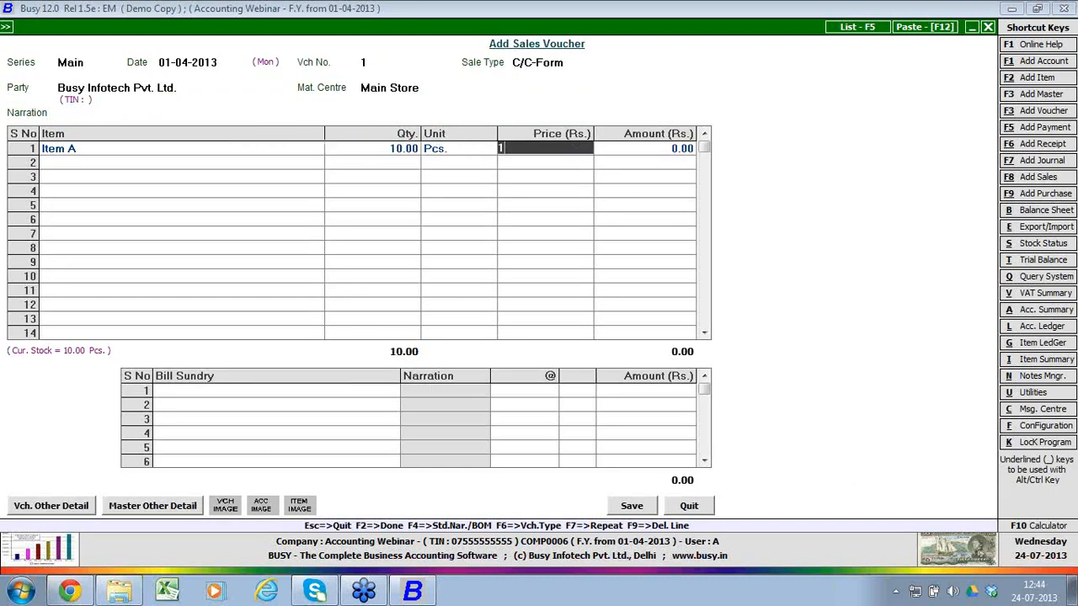
type("10,000")
key("Return")
Step: Add Central Sales Tax at 2% as a bill sundry and save the first sales voucher without printing the invoice
key("Tab")
type("c")
key("Return")
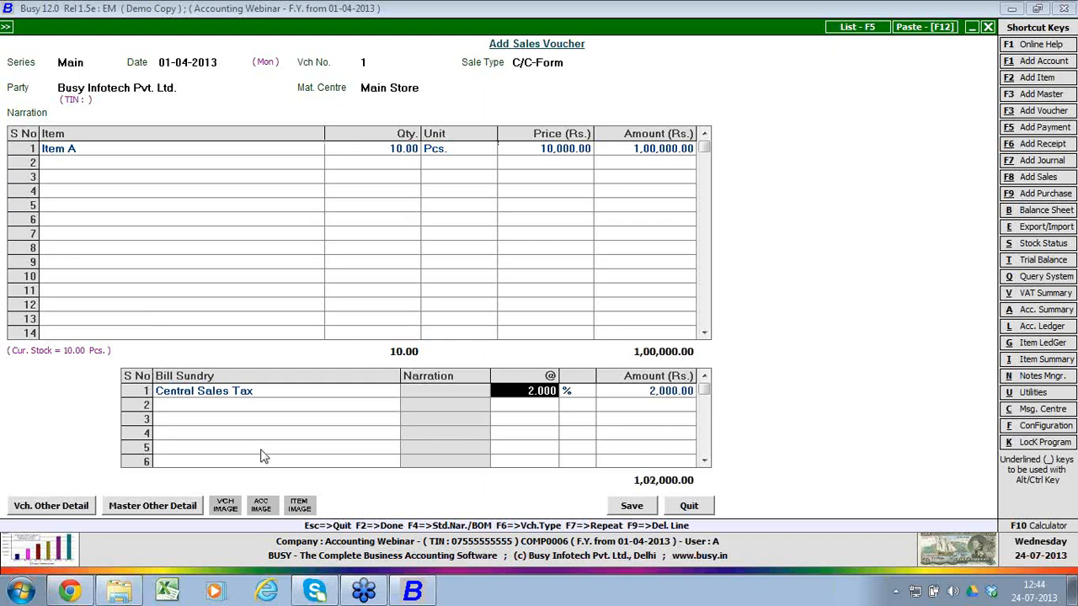
key("F2")
key("F2")
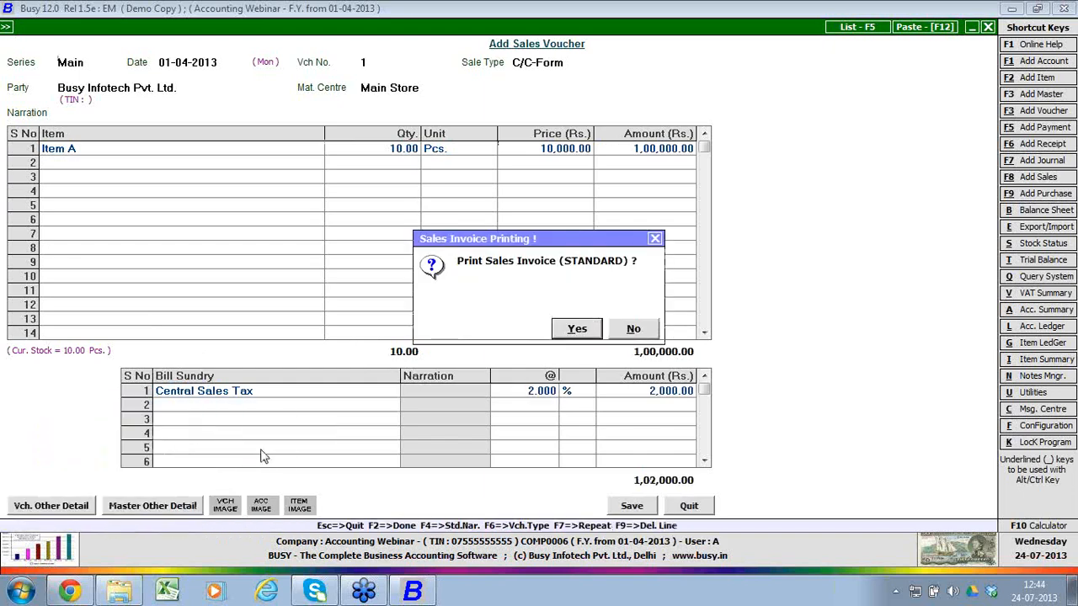
key("n")
Step: Start a second C/C-Form sales voucher dated 01-04-2013 for Busy Infotech Pvt. Ltd. from Main Store
key("Return")
key("Return")
key("Return")
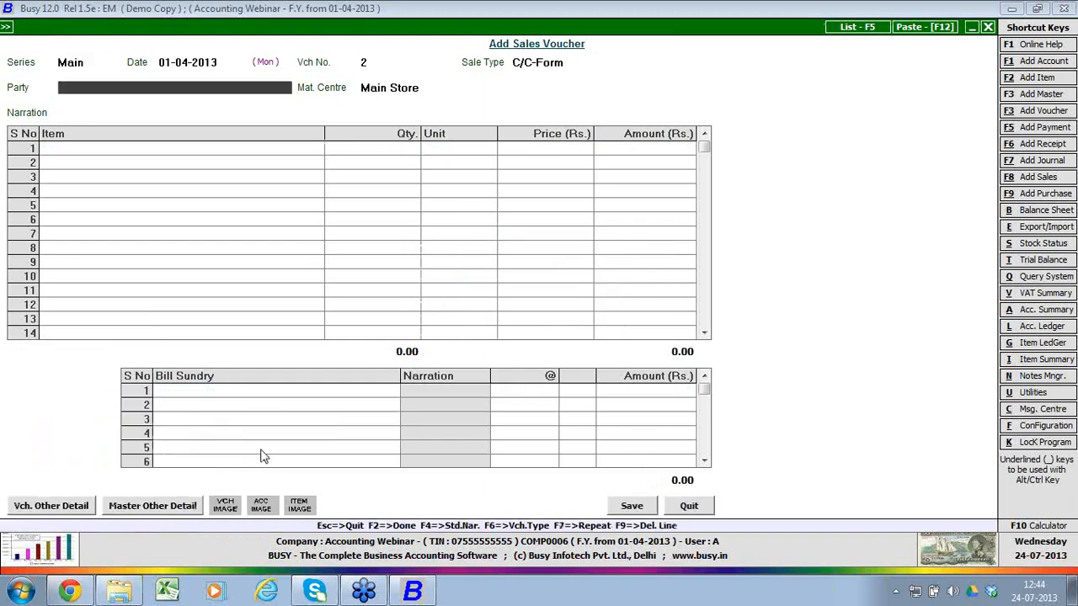
key("Down")
key("Down")
key("Return")
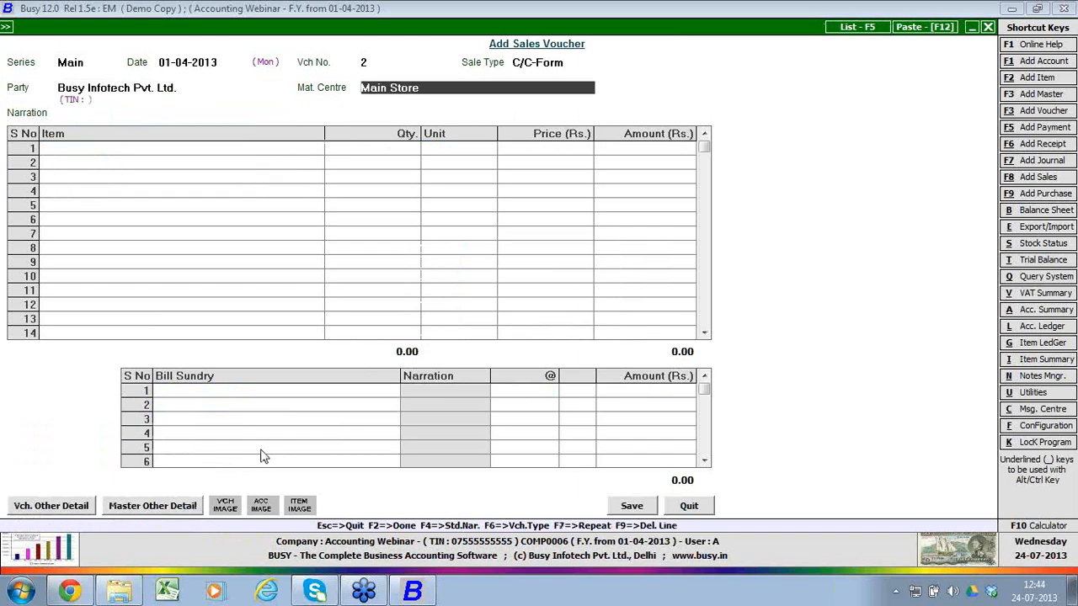
key("Return")
key("Return")
key("Return")
key("Return")
key("Return")
Step: Enter a sales line for Item A with quantity 20 Pcs. at a price of 1,000
key("Return")
key("Return")
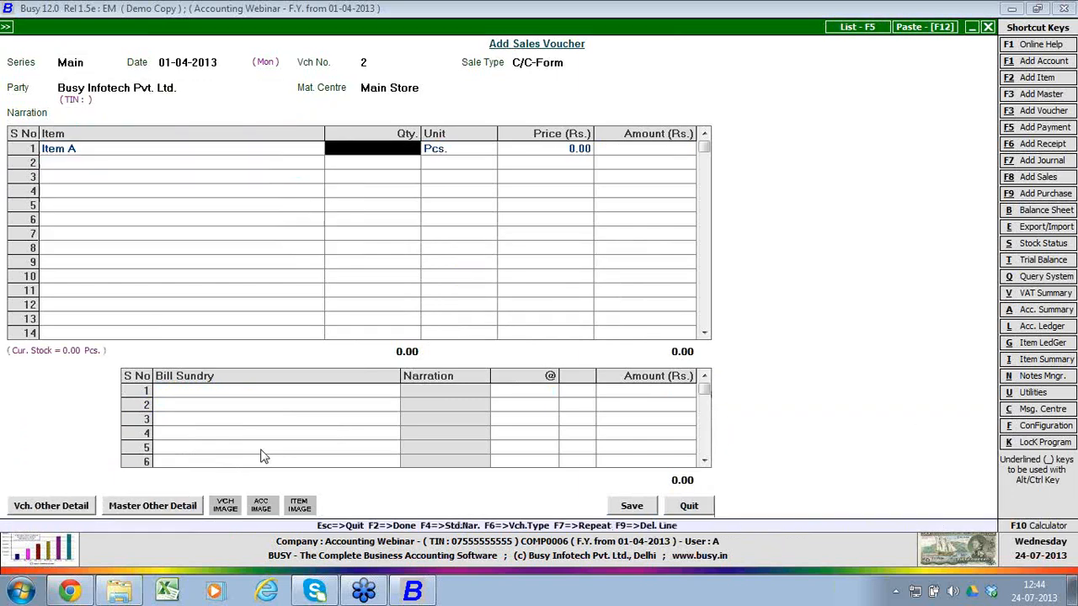
type("20")
key("Return")
type("1000")
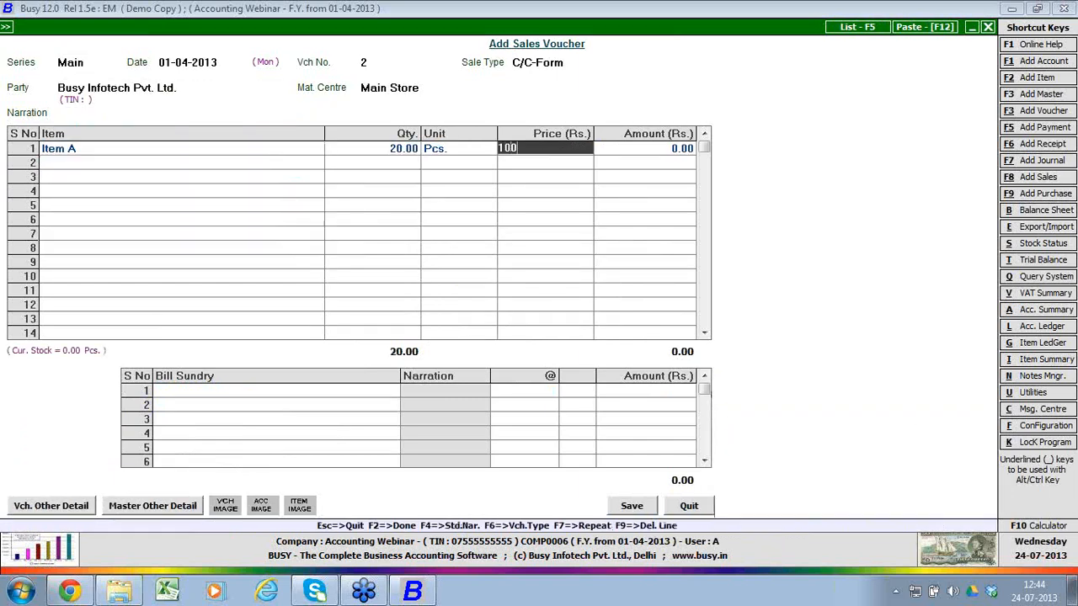
key("Return")
Step: Apply Central Sales Tax at 2%, save the second sales voucher without printing, and close sales voucher entry
key("Return")
key("Return")
key("Return")
key("F2")
key("Return")
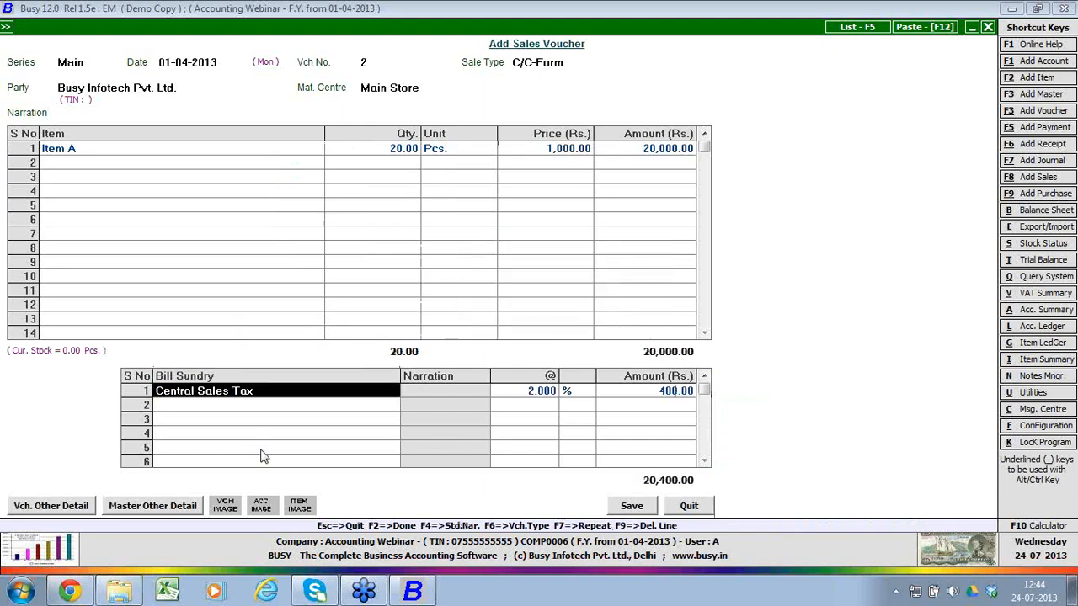
key("Return")
key("Return")
key("Return")
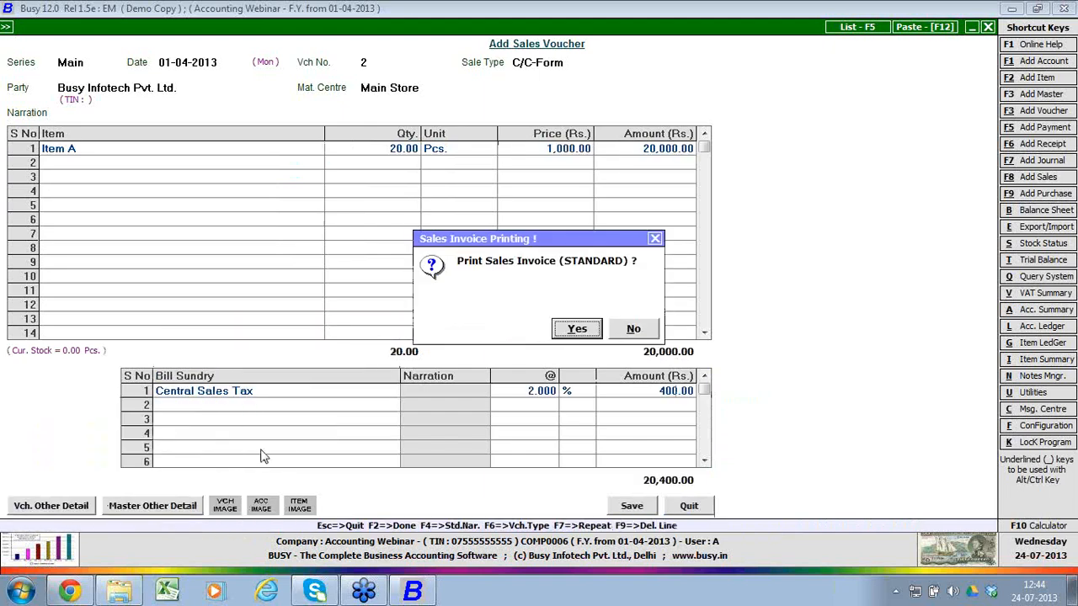
key("Escape")
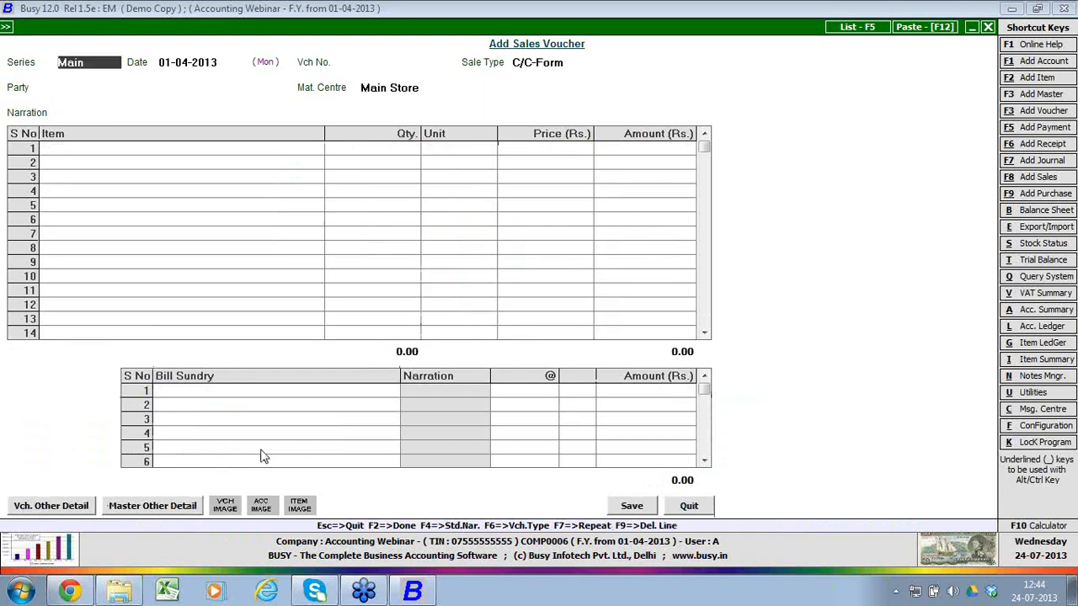
key("Escape")
Step: Generate the 01-04-2013 account ledger of Busy Infotech Pvt. Ltd. with reconciliation enabled and all entries shown
key("alt+l")
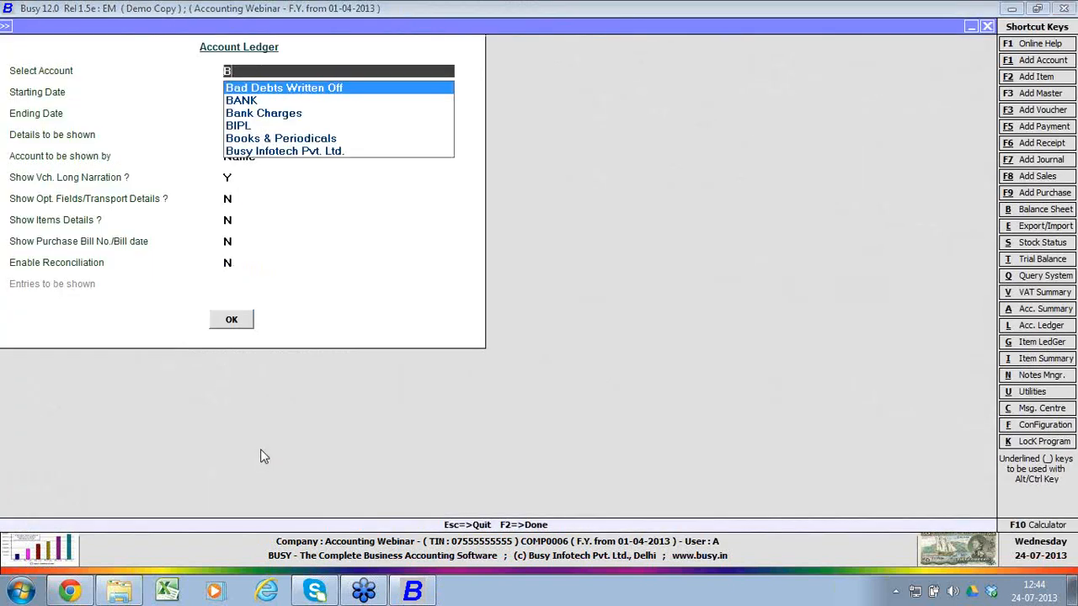
type("busy")
key("Return")
key("Return")
key("Return")
key("Return")
key("Return")
key("Return")
key("Return")
key("Return")
key("Return")
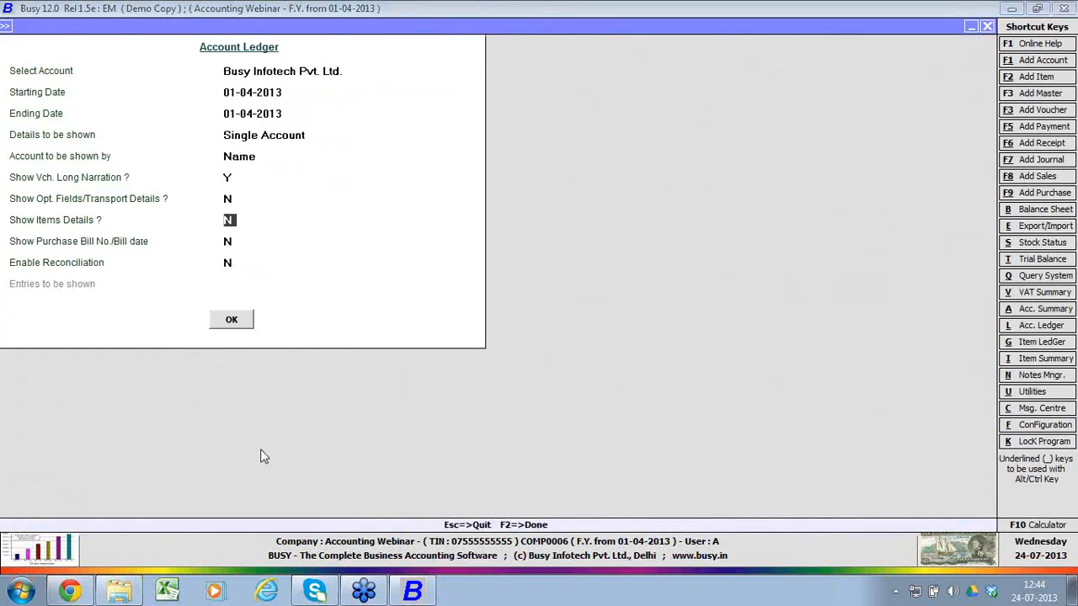
key("y")
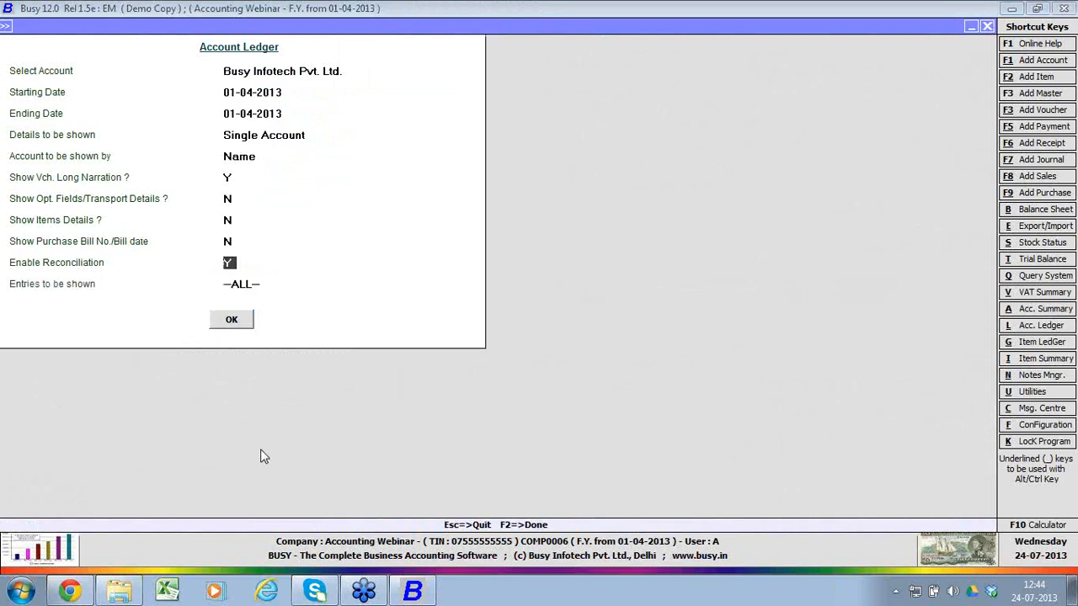
key("Return")
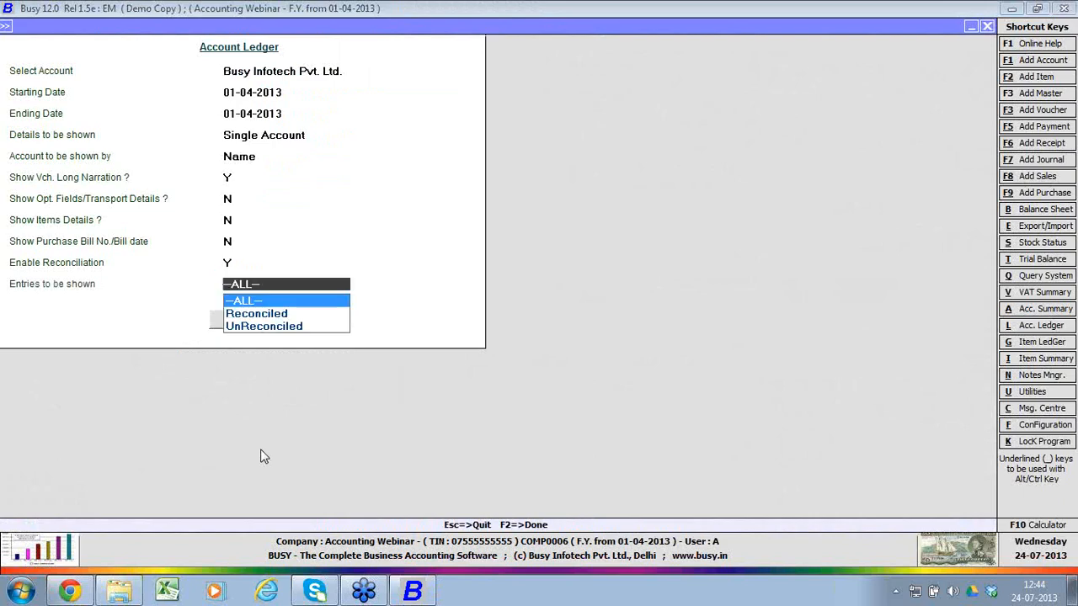
key("Return")
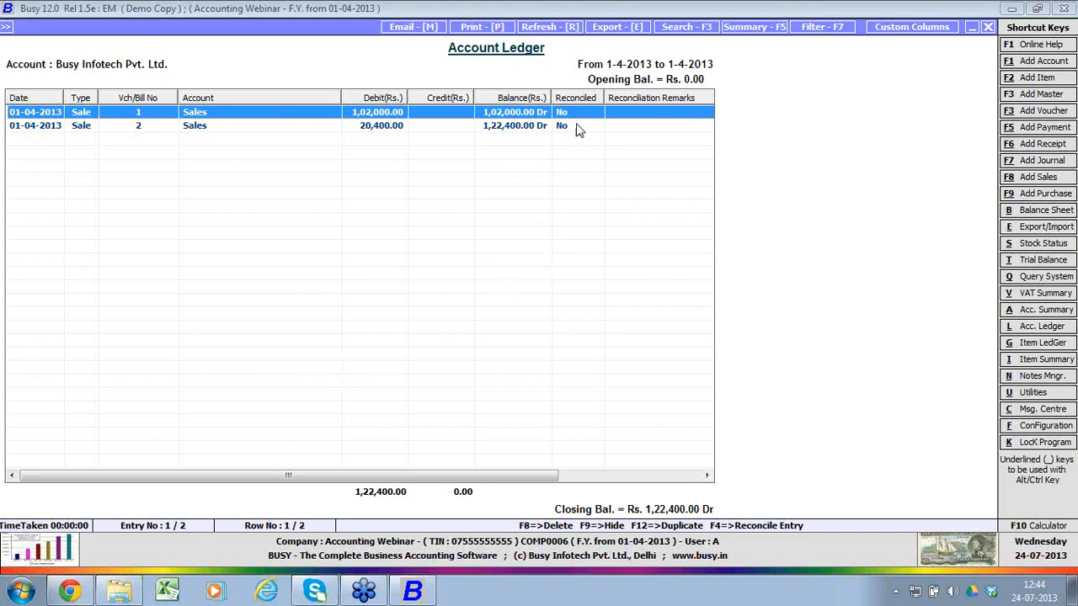
Step: Reconcile the ledger entry for sales voucher 1 with the remark "BY ACCOUNTANT ABC"
key("F4")
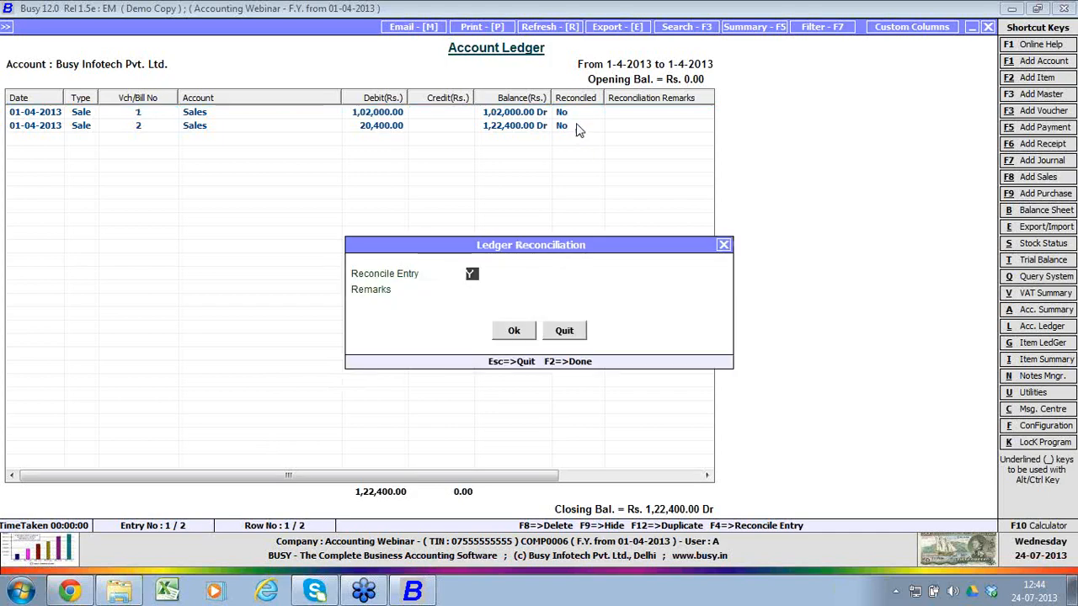
key("Return")
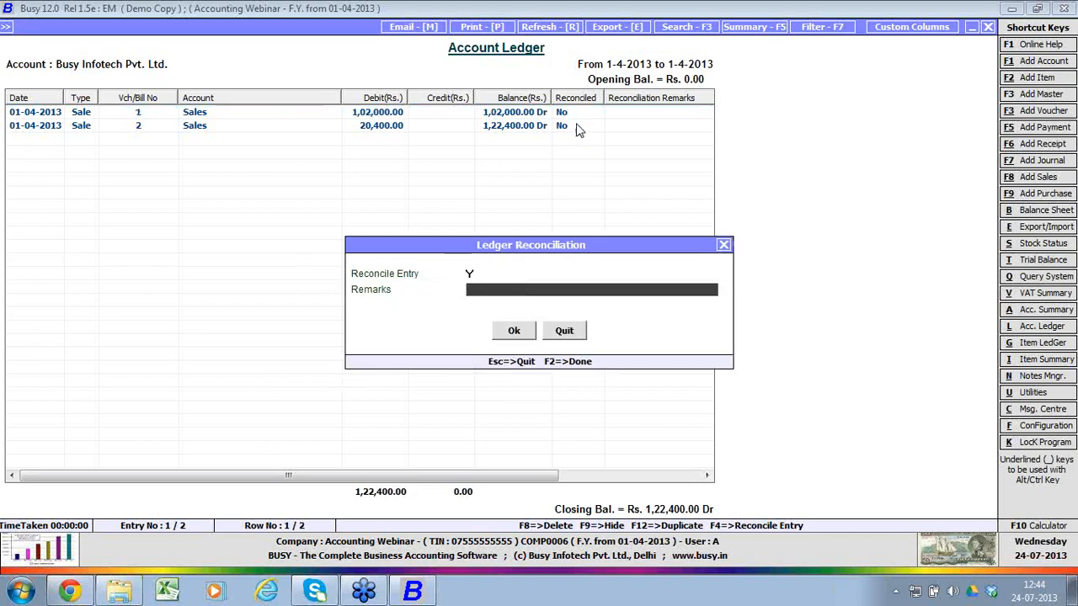
type("BY ACCOU")
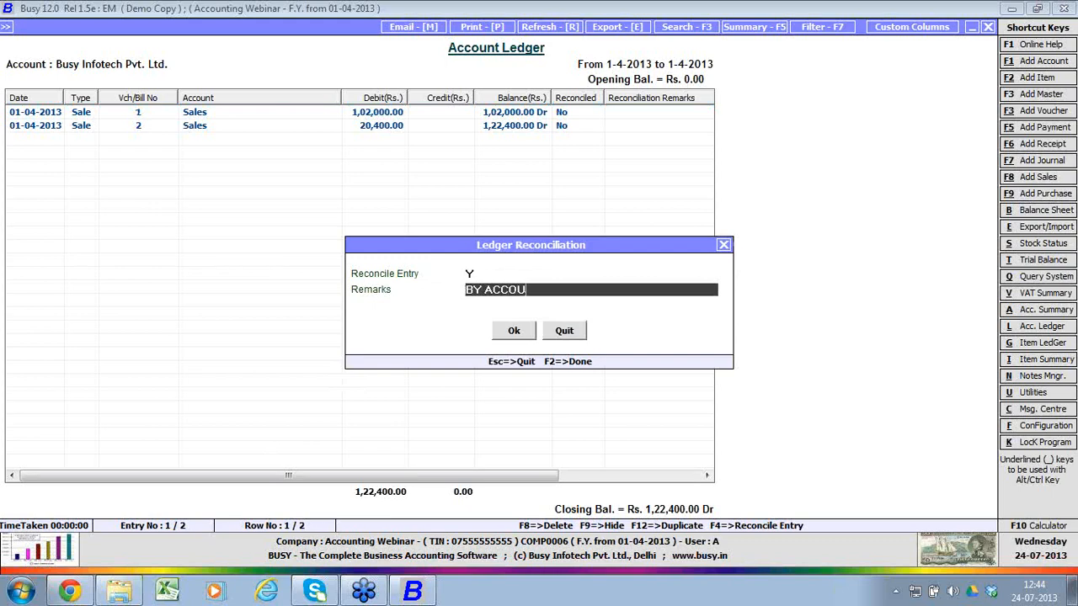
type("NTANT ABC")
key("Return")
key("Return")
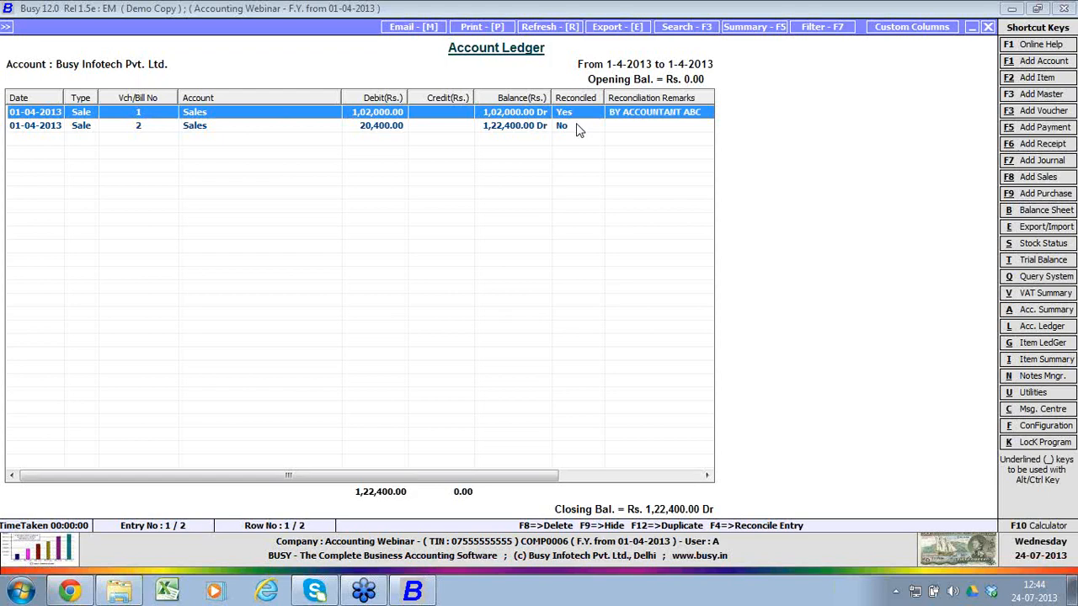
Step: View the reconciliation entry choices in the ledger printing options, then close them and the ledger without printing
key("alt+p")
key("Return")
left_click(630, 190)
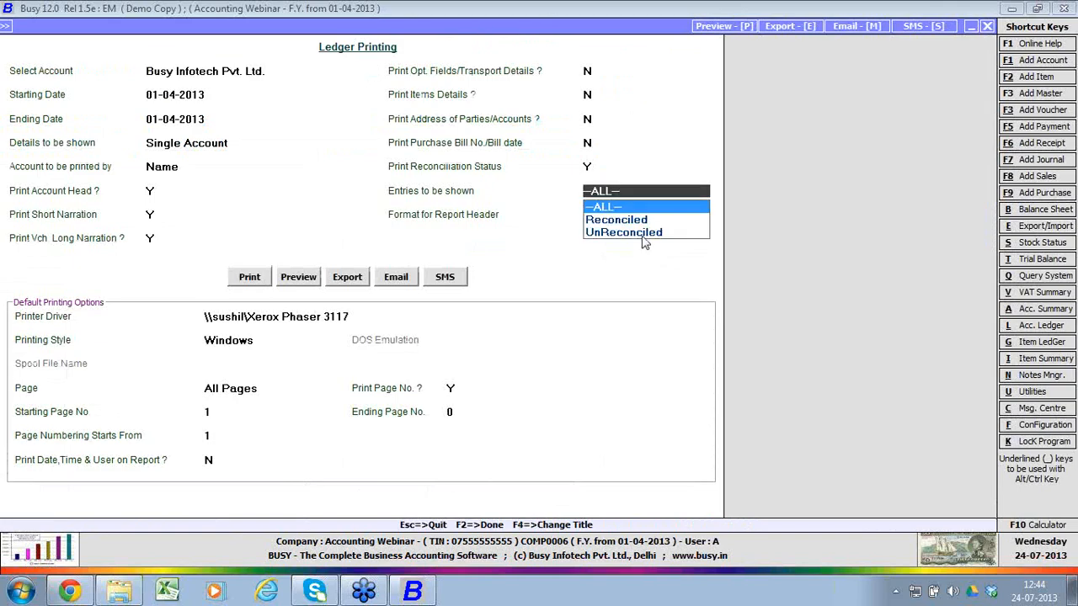
key("Escape")
key("Escape")
key("Escape")
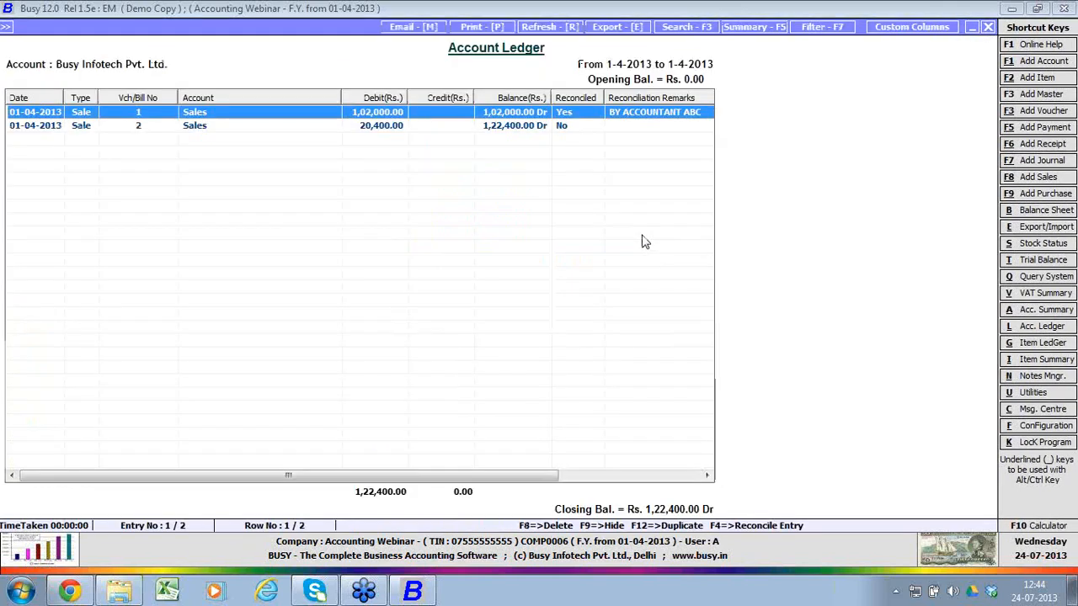
Step: Generate the Busy Infotech Pvt. Ltd. ledger for 01-04-2013 showing only Reconciled entries
key("Return")
key("Return")
key("Return")
key("Return")
key("Return")
key("Return")
key("Return")
key("Return")
key("Return")
key("Return")
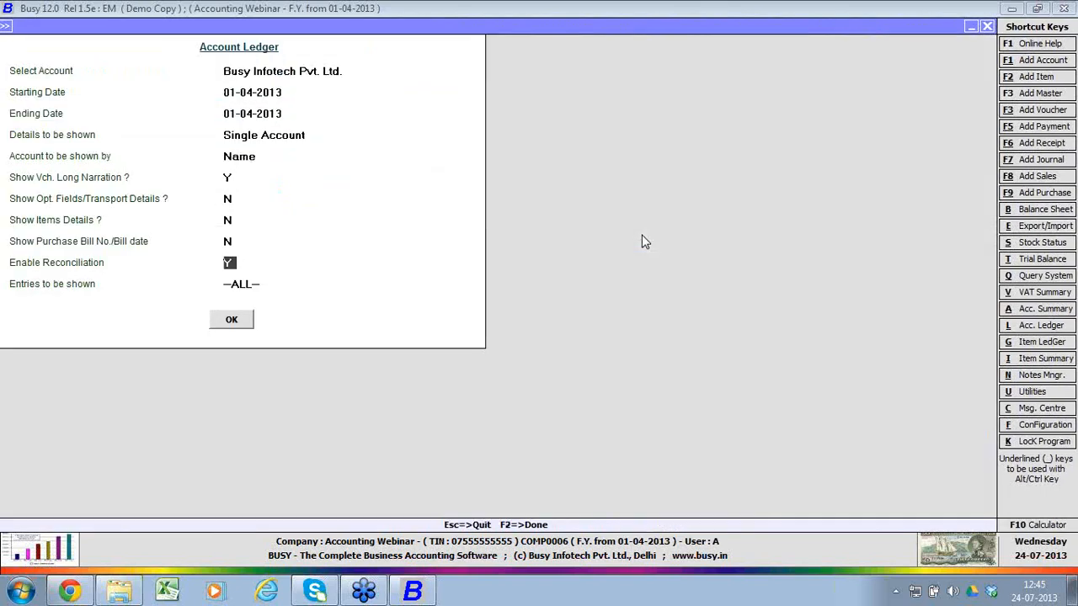
key("Down")
key("Return")
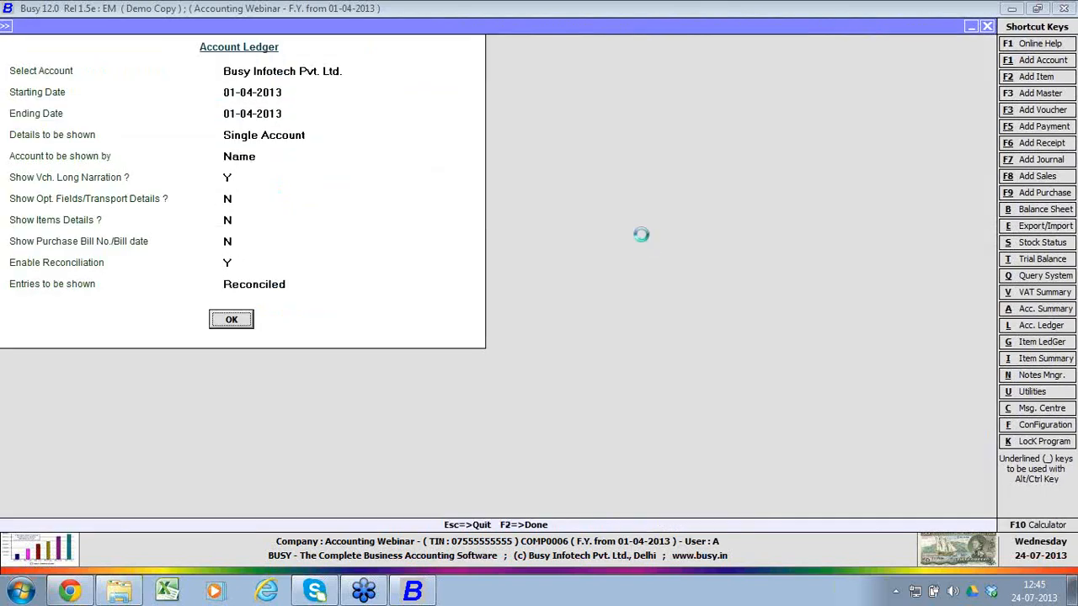
key("Return")
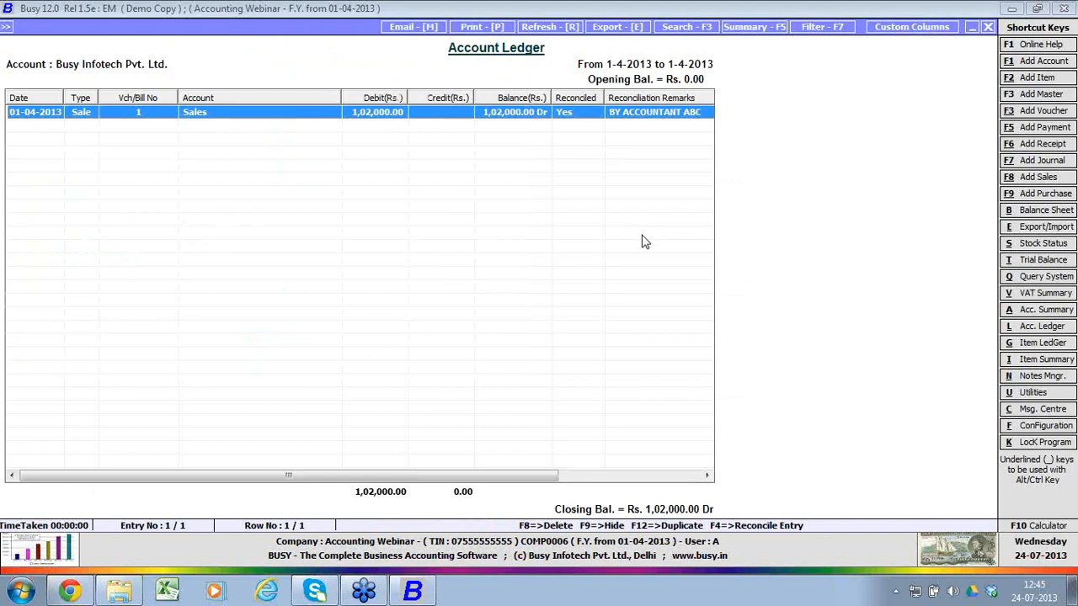
Step: Generate the same account ledger showing only UnReconciled entries, then close the ledger reports
key("Escape")
key("Return")
key("Return")
key("Return")
key("Return")
key("Return")
key("Return")
key("Return")
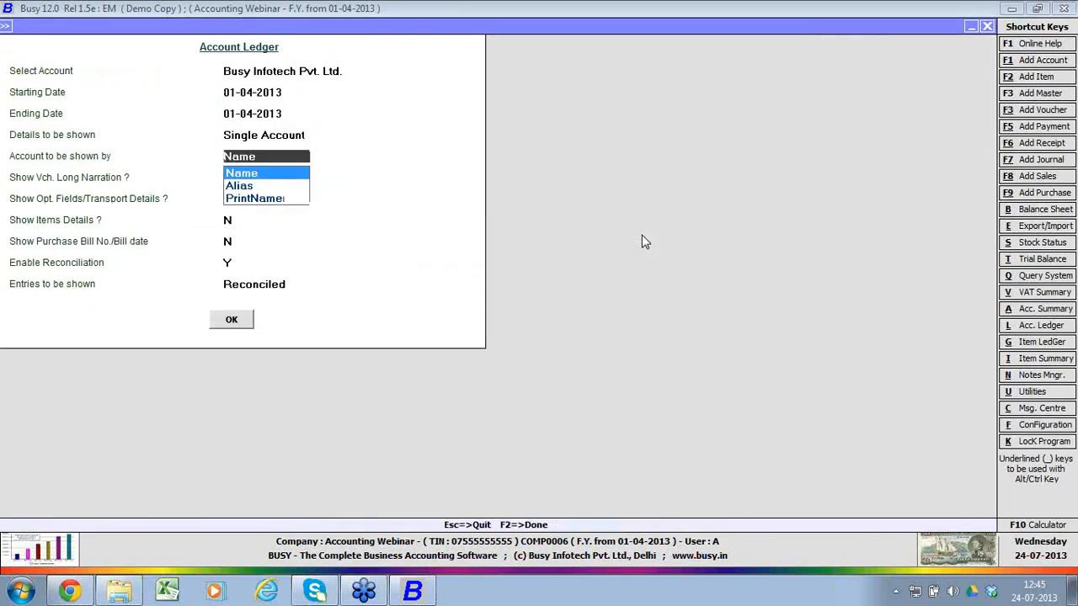
key("Return")
key("Return")
key("Return")
key("Down")
key("Return")
key("Return")
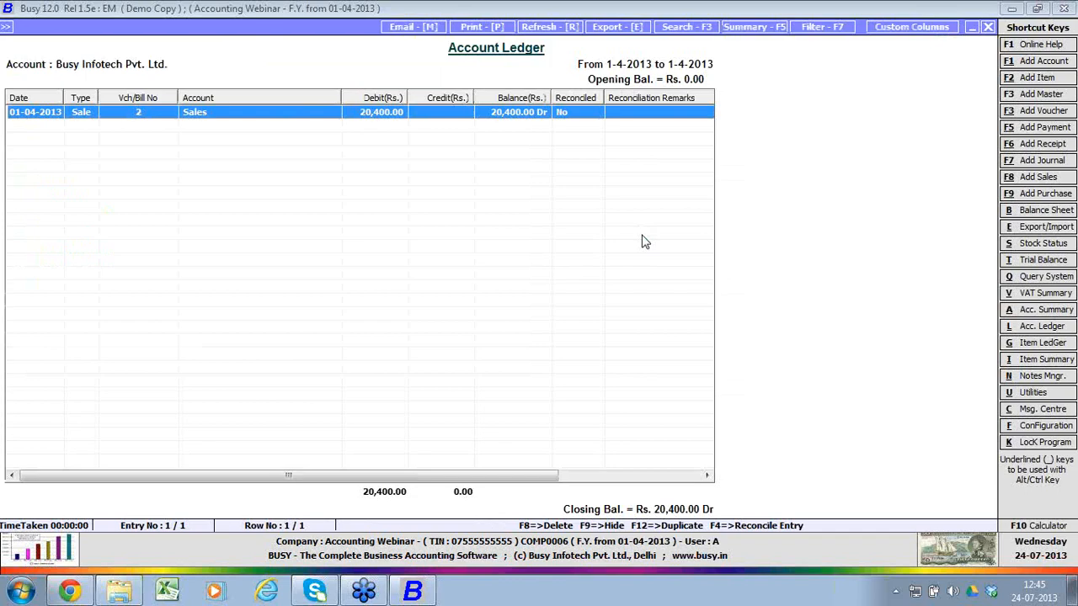
key("Escape")
key("Escape")
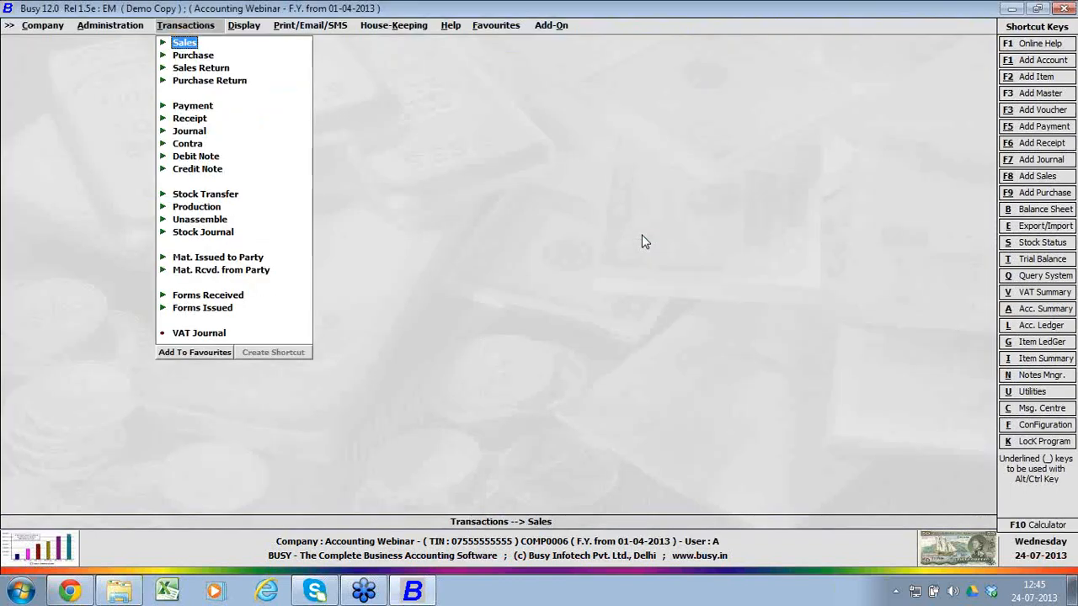
Step: Disable Ledger Reconciliation and enable Cheque Printing in the Accounts feature options, and save the settings
key("Down")
key("Left")
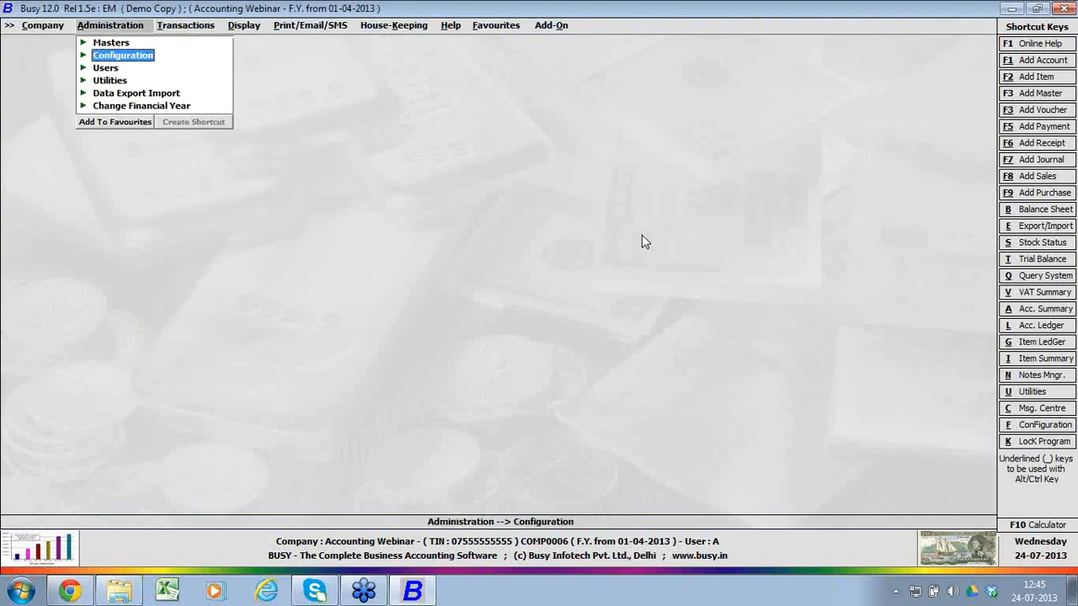
key("Return")
key("Return")
key("Down")
key("Down")
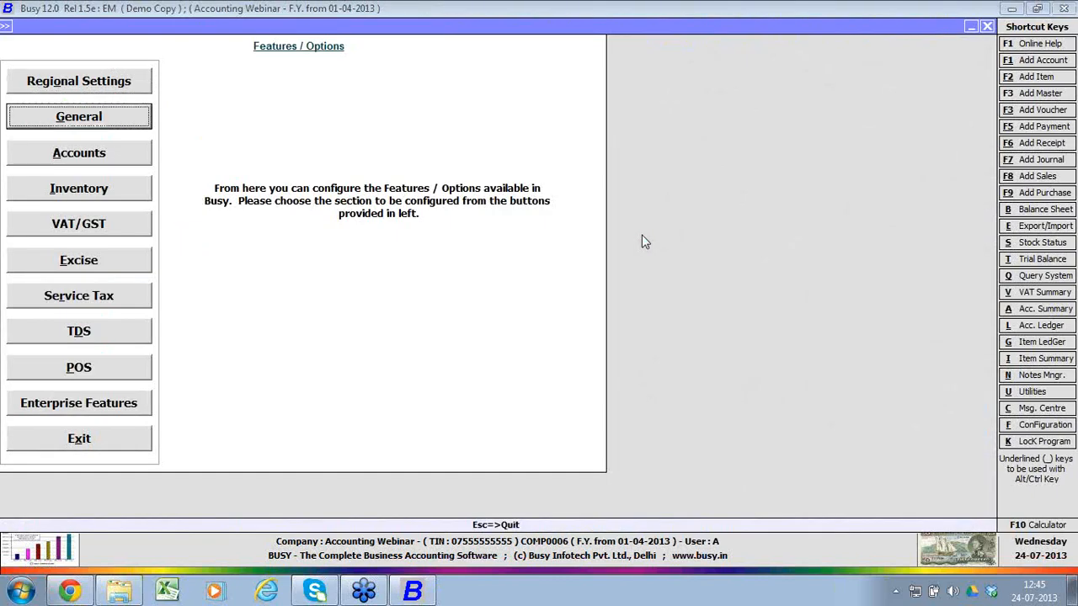
key("Return")
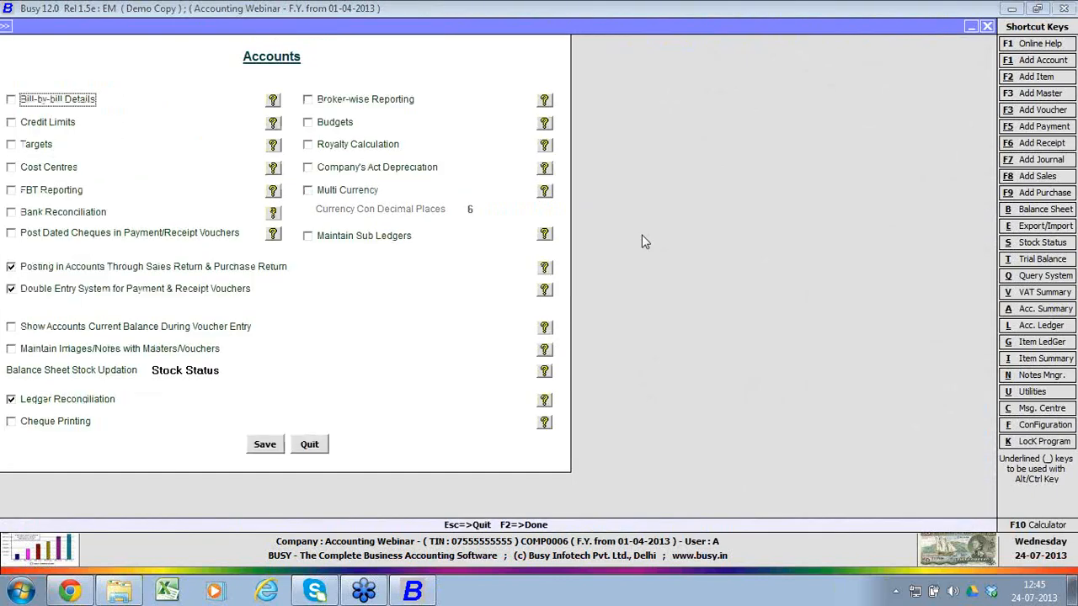
left_click(97, 409)
left_click(86, 425)
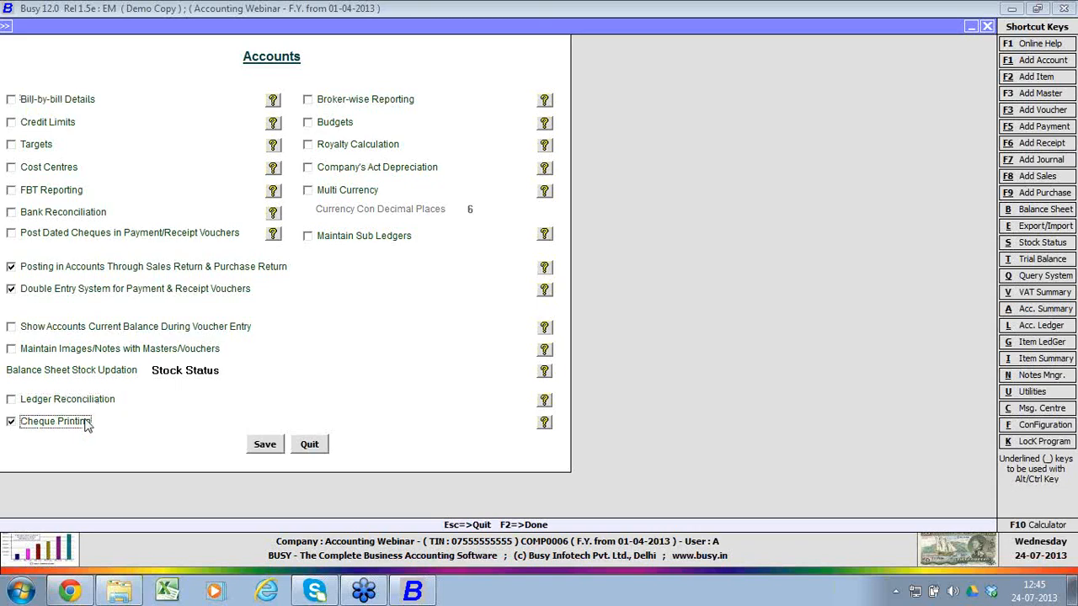
left_click(268, 445)
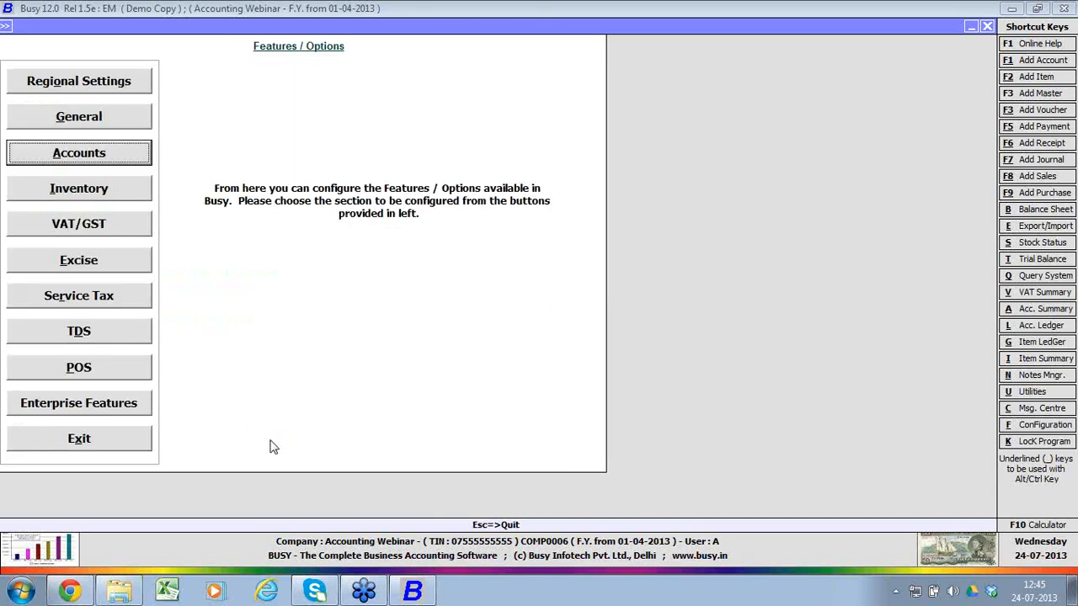
Step: Add a new cheque format named A in the cheque printing configuration
key("Escape")
key("Down")
key("Down")
key("Down")
key("Down")
key("Down")
key("Down")
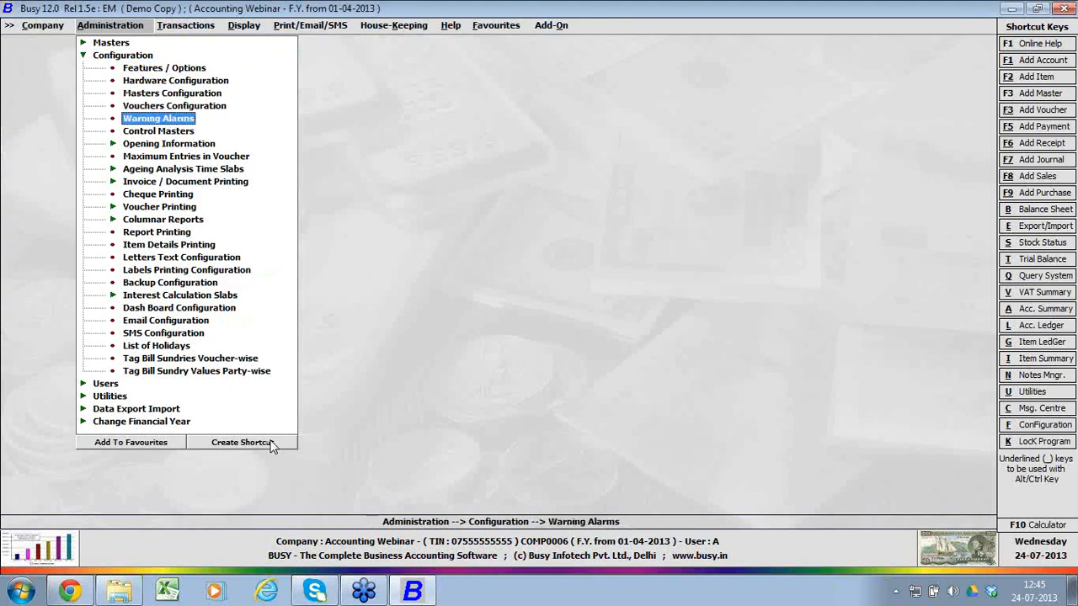
key("Down")
key("Down")
key("Down")
key("Down")
key("Return")
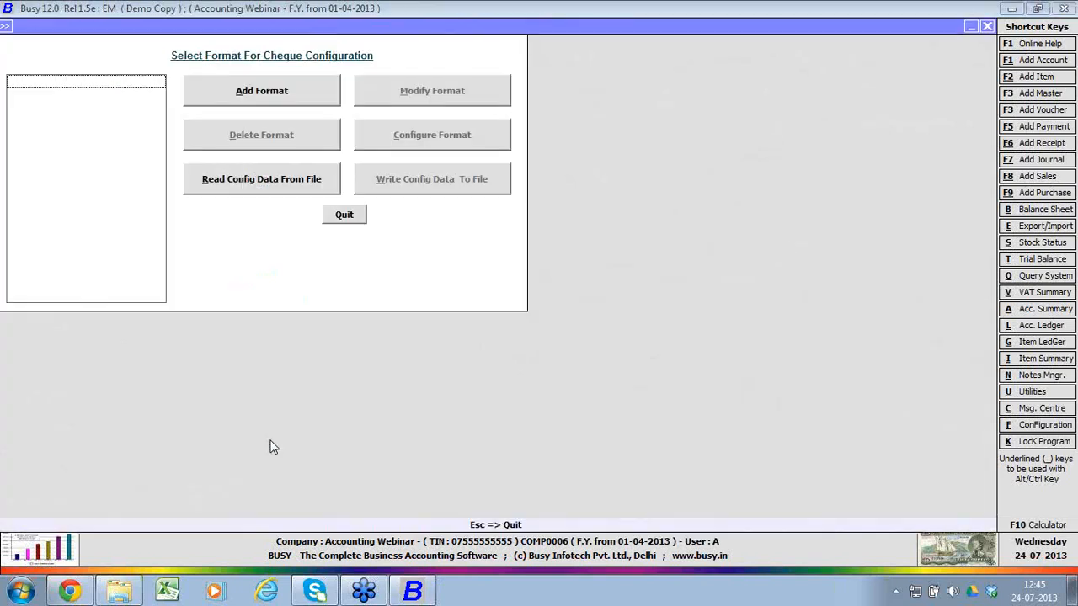
key("Escape")
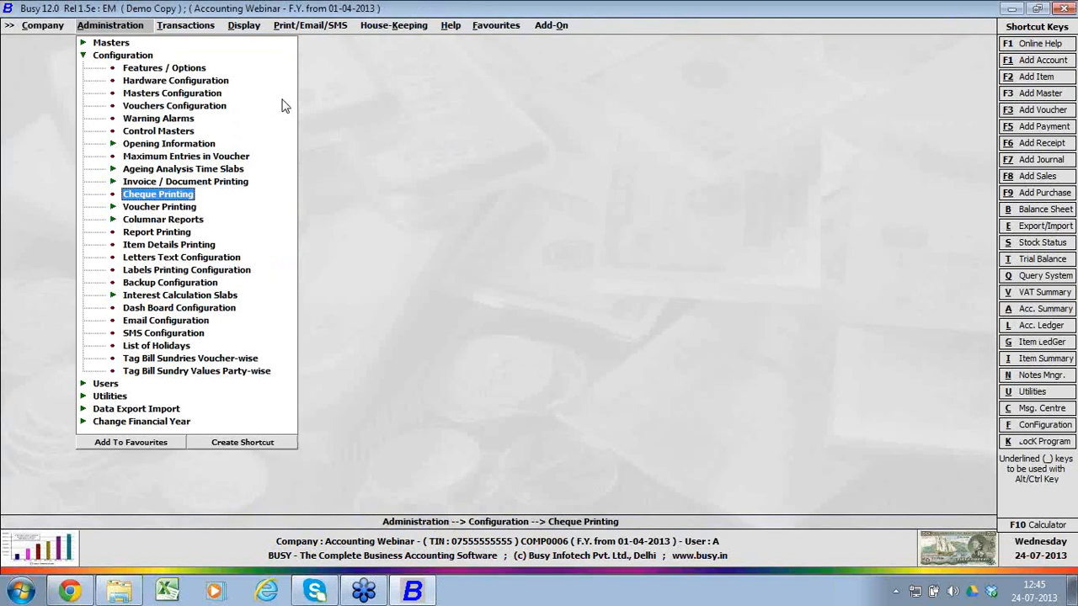
key("Return")
left_click(281, 104)
type("A")
key("Return")
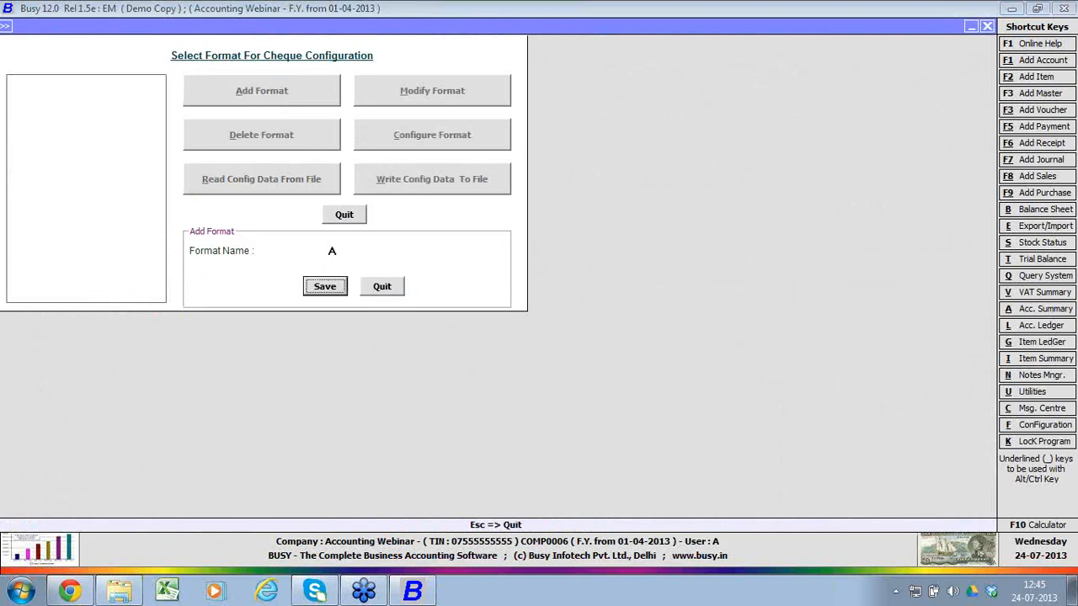
key("Return")
Step: Review the A/c Payee control in format A's cheque layout, keep its type as Plain Text, and save the cheque configuration
left_click(398, 145)
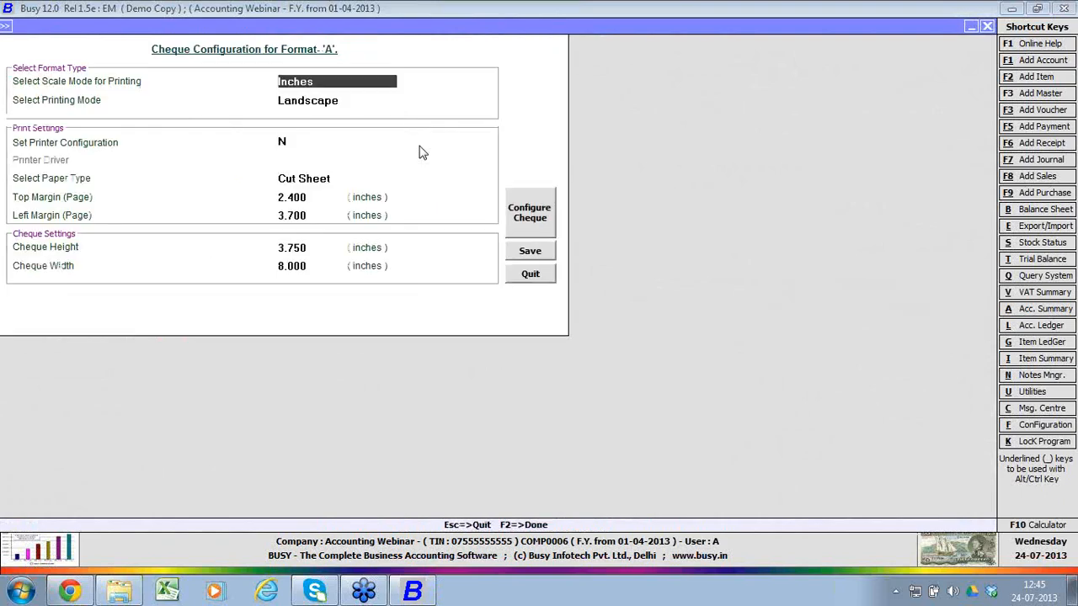
left_click(528, 217)
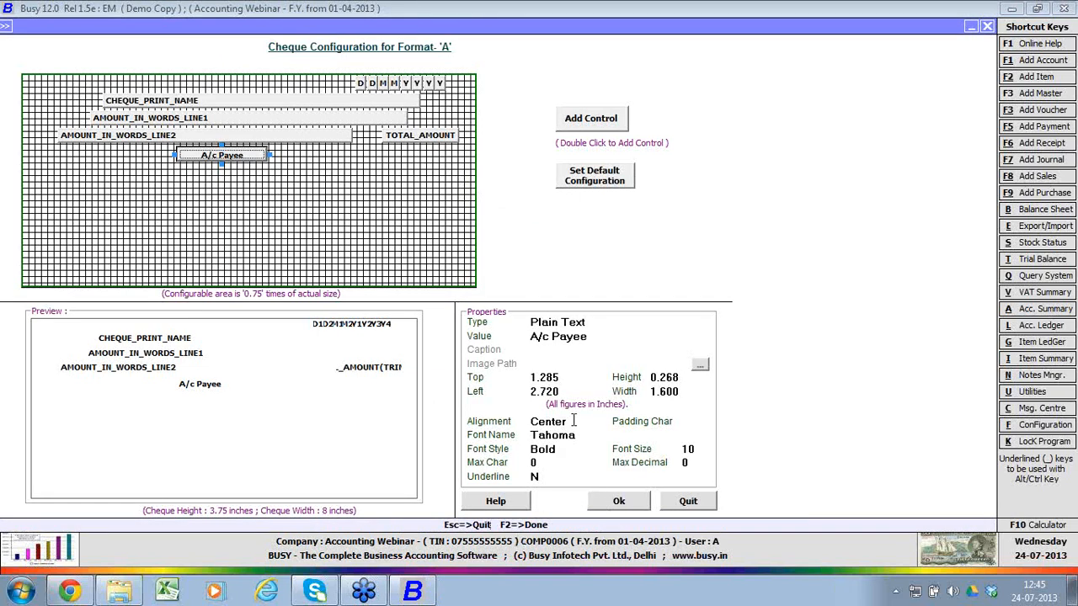
left_click(598, 336)
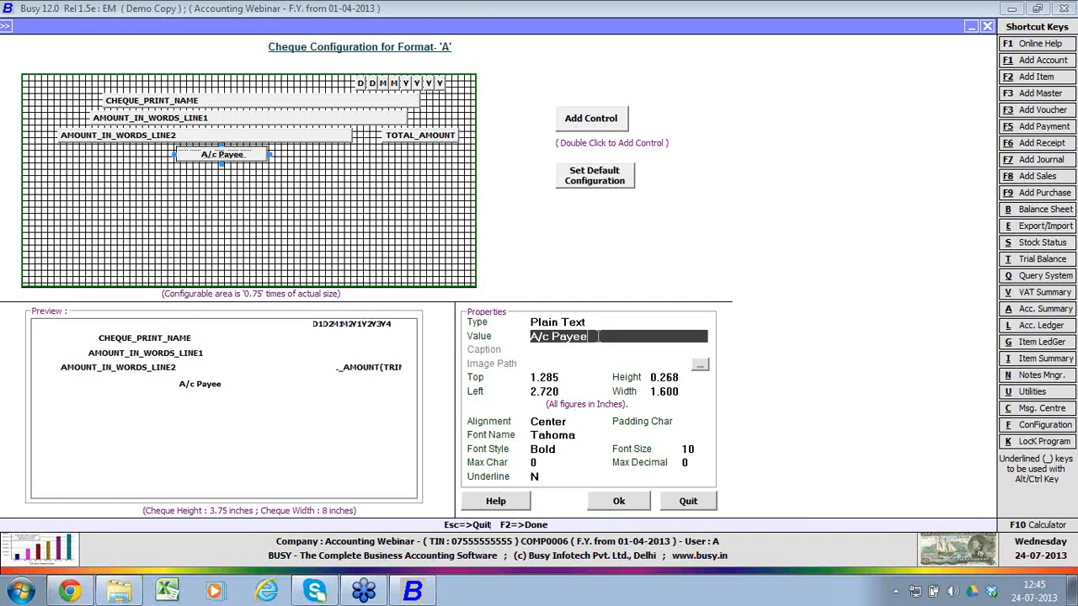
left_click(596, 324)
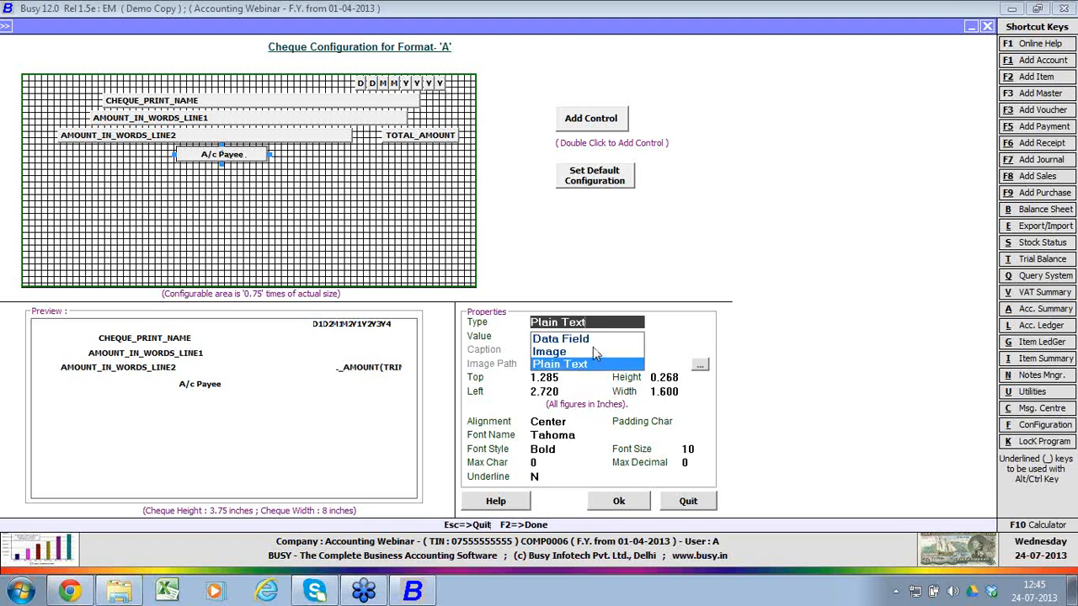
left_click(594, 364)
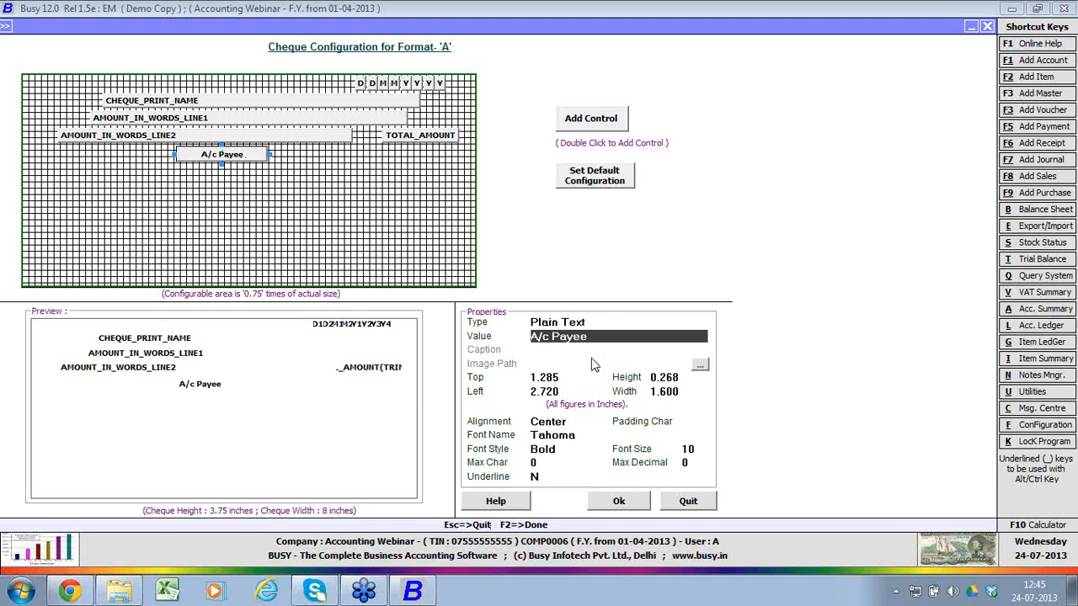
left_click(619, 502)
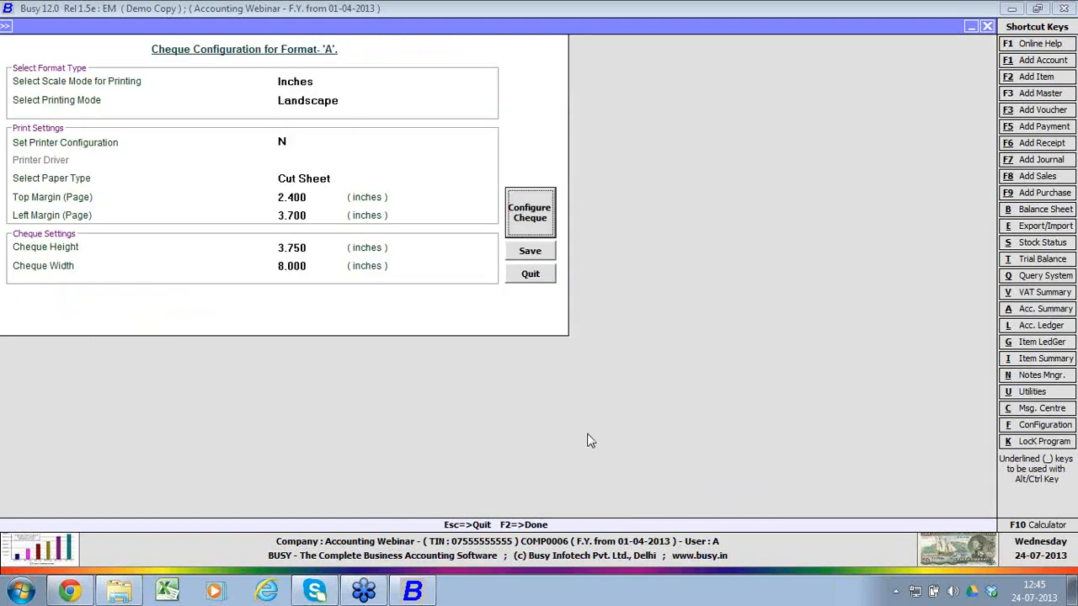
left_click(530, 251)
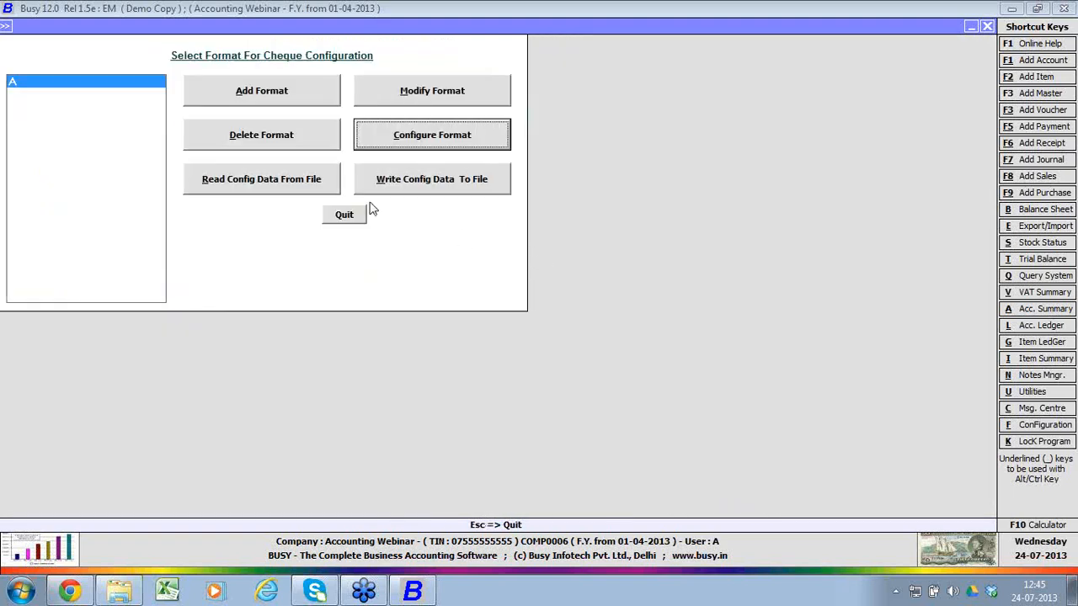
Step: Rename cheque format A as CITIBANK
left_click(404, 103)
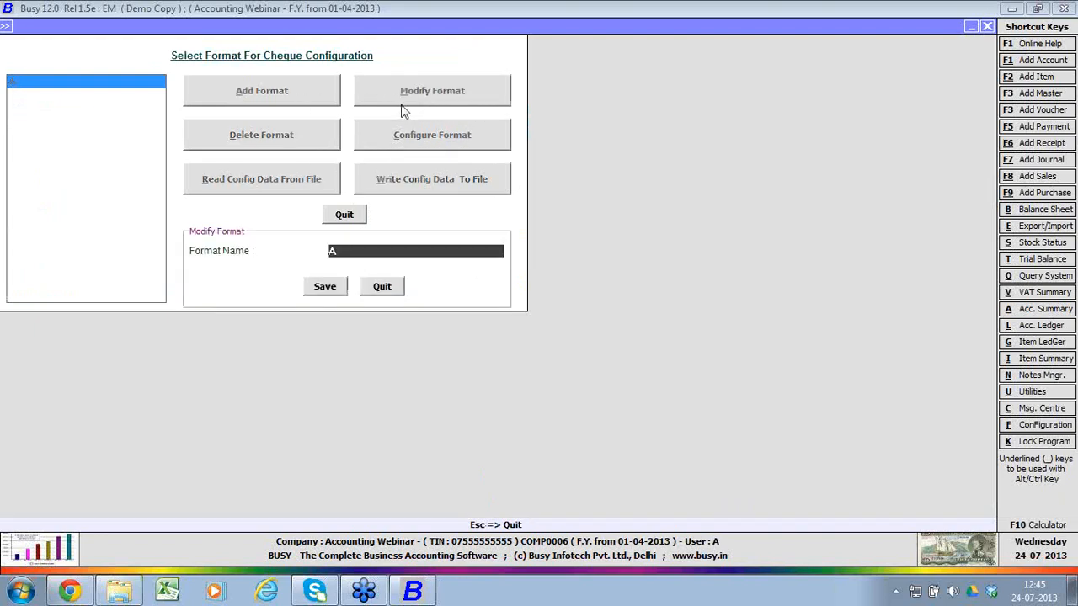
type("ChTIBANK")
key("Return")
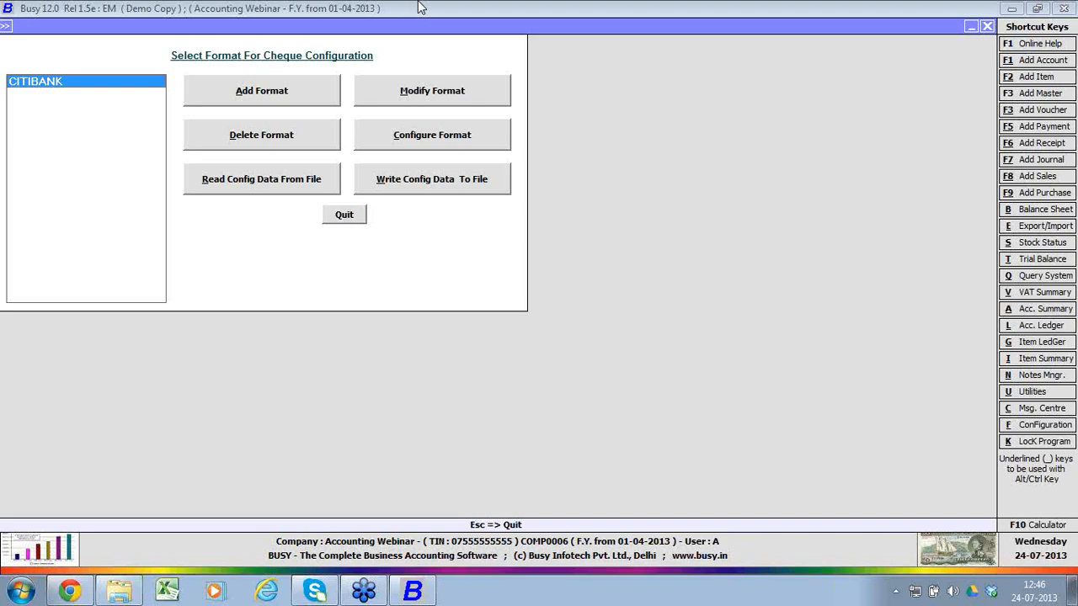
Step: Open the BANK account master for modification and rename the account as CITI BANK
key("Escape")
key("Up")
key("Return")
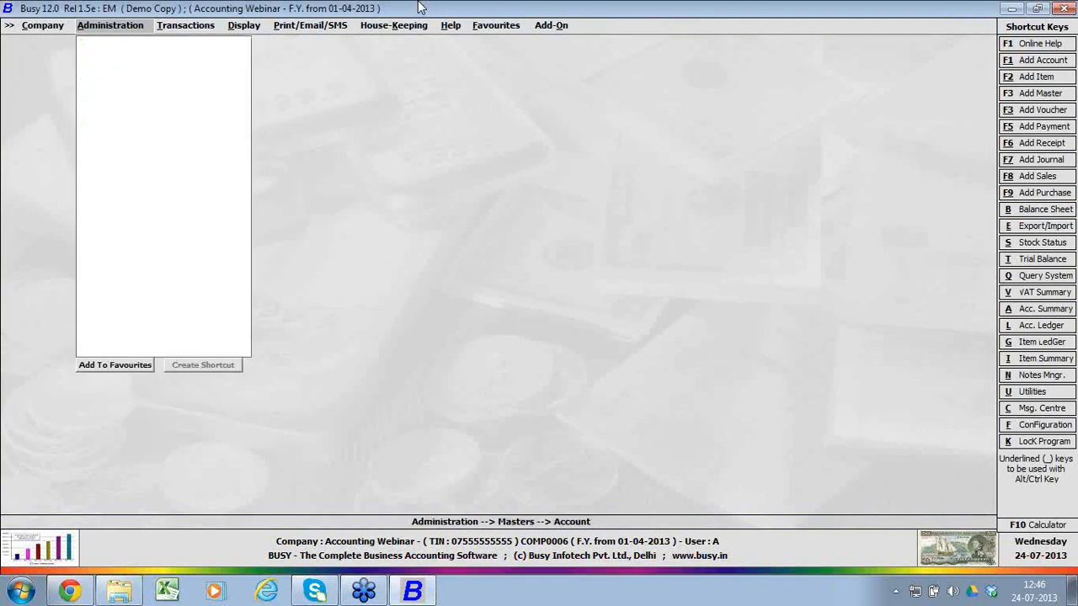
key("Return")
key("Down")
key("Return")
type("BANK")
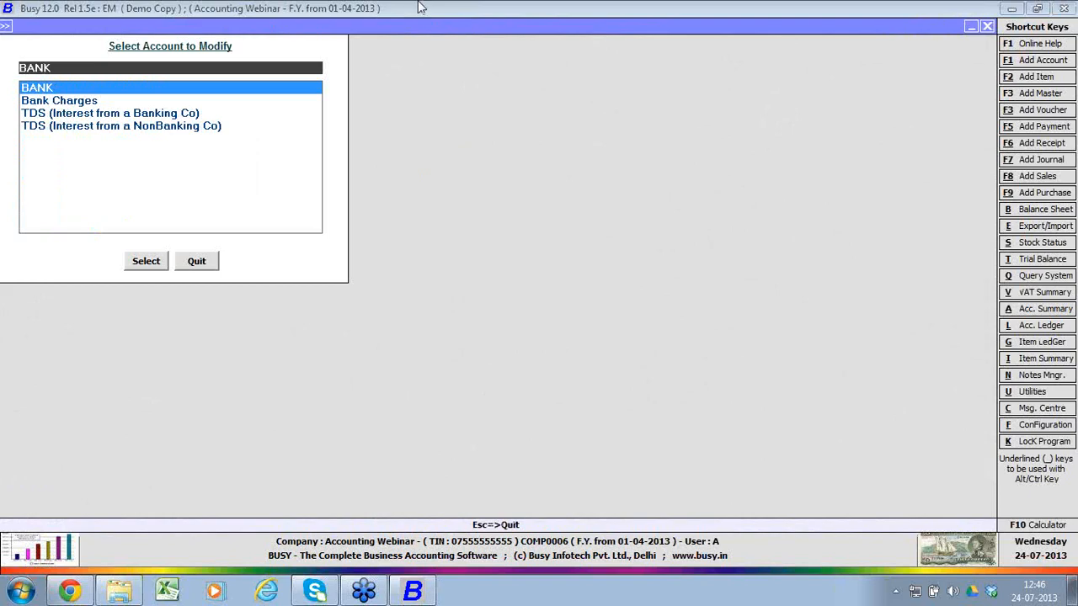
key("Return")
type("CITI BANK")
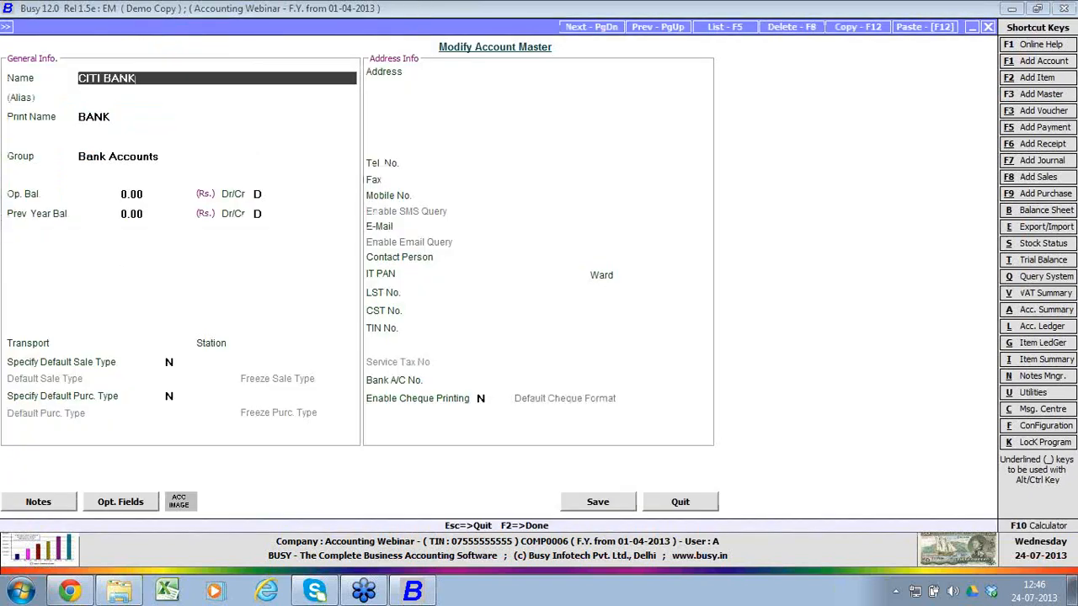
key("Return")
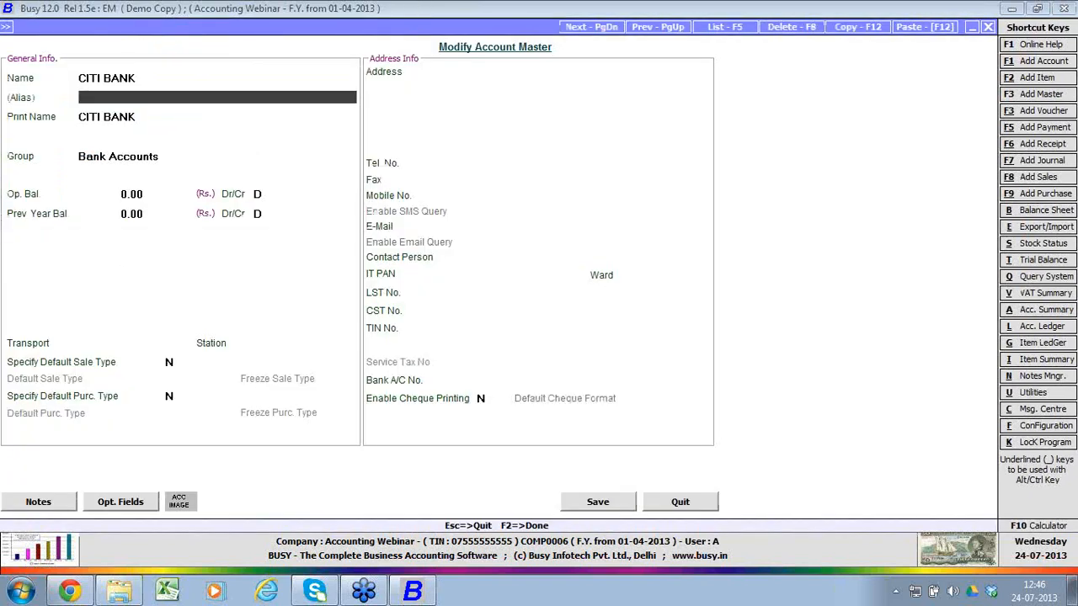
Step: Enable cheque printing for the account with CITIBANK as the default cheque format, and save the account master
left_click(485, 398)
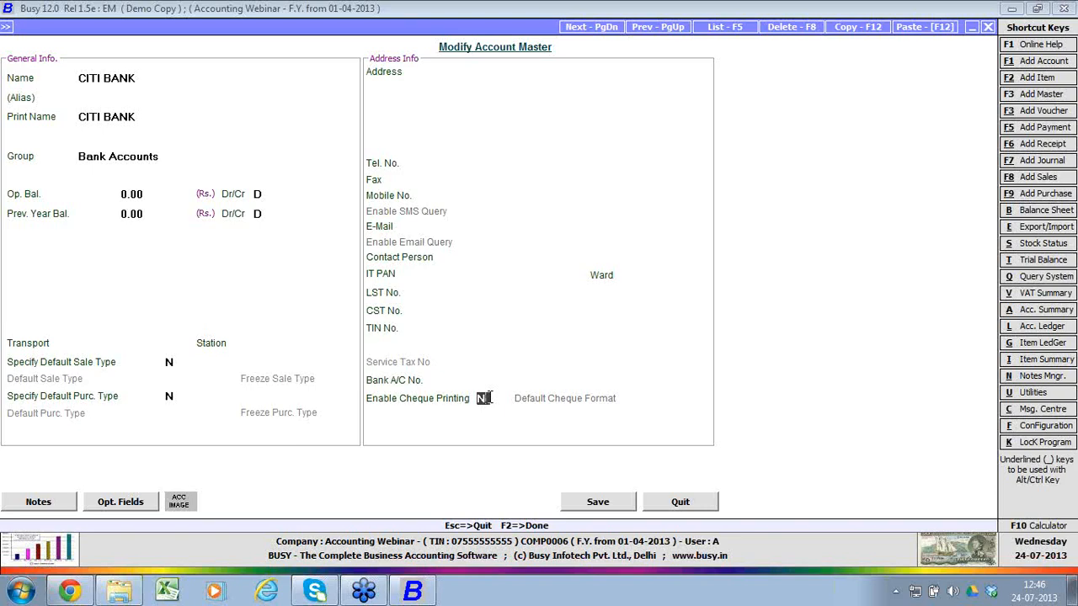
type("Y")
key("Return")
key("Return")
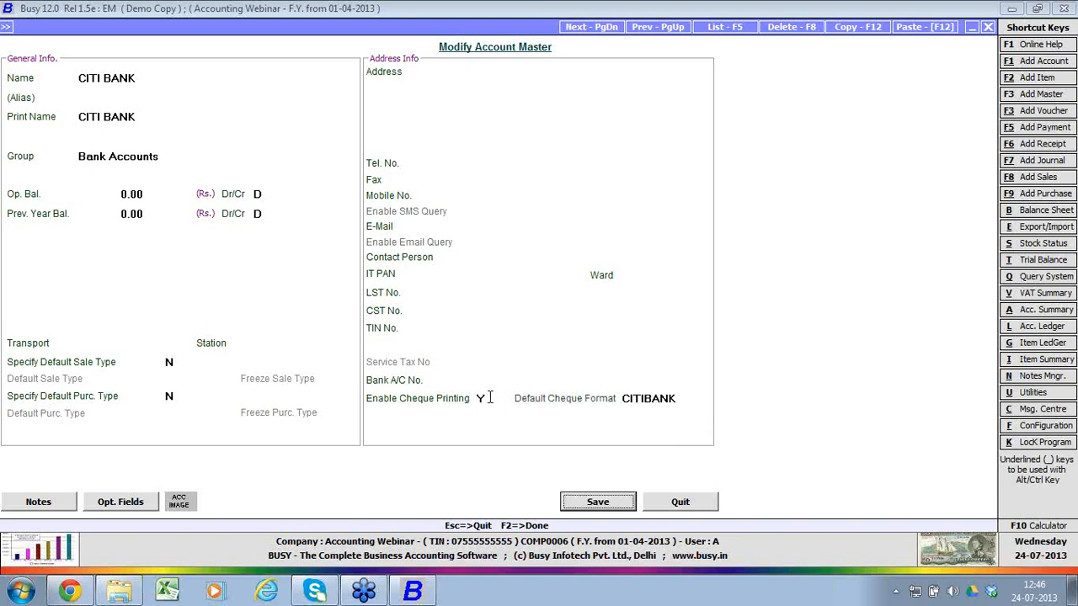
key("Return")
key("Escape")
Step: Start a payment voucher in the Main series dated 01-04-2013 and debit Advertisement & Publicity with 200
key("Right")
key("Down")
key("Down")
key("Down")
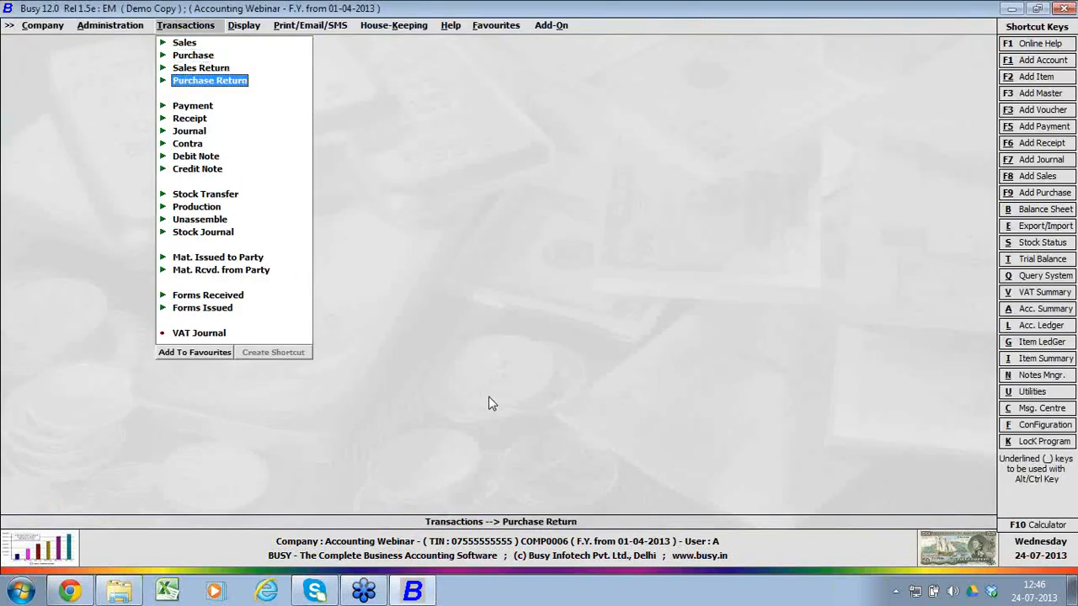
key("Down")
key("Return")
key("Down")
key("Return")
key("Return")
key("Return")
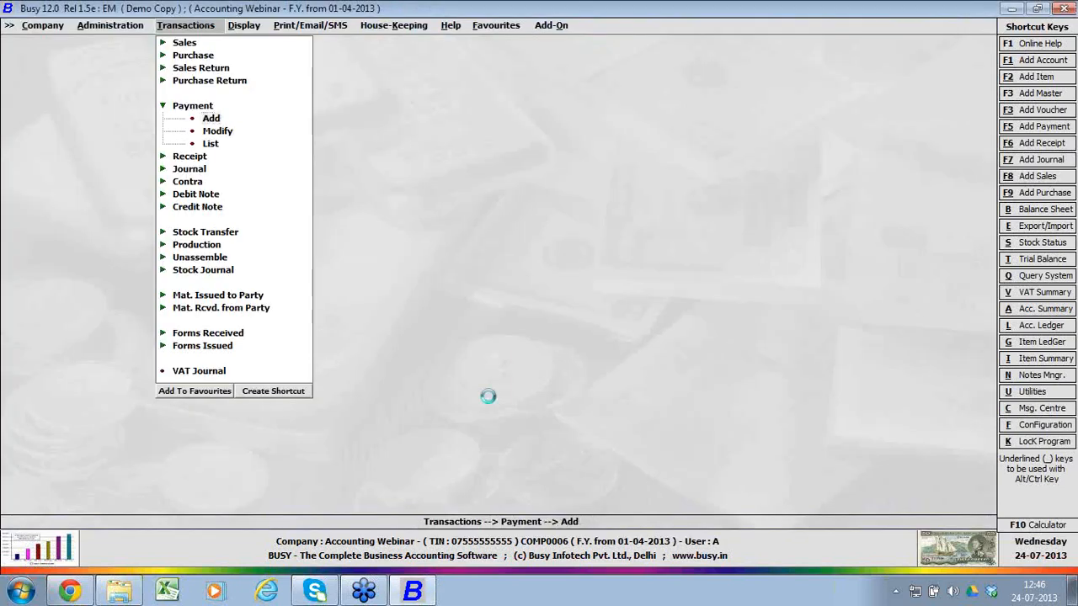
key("Return")
key("Return")
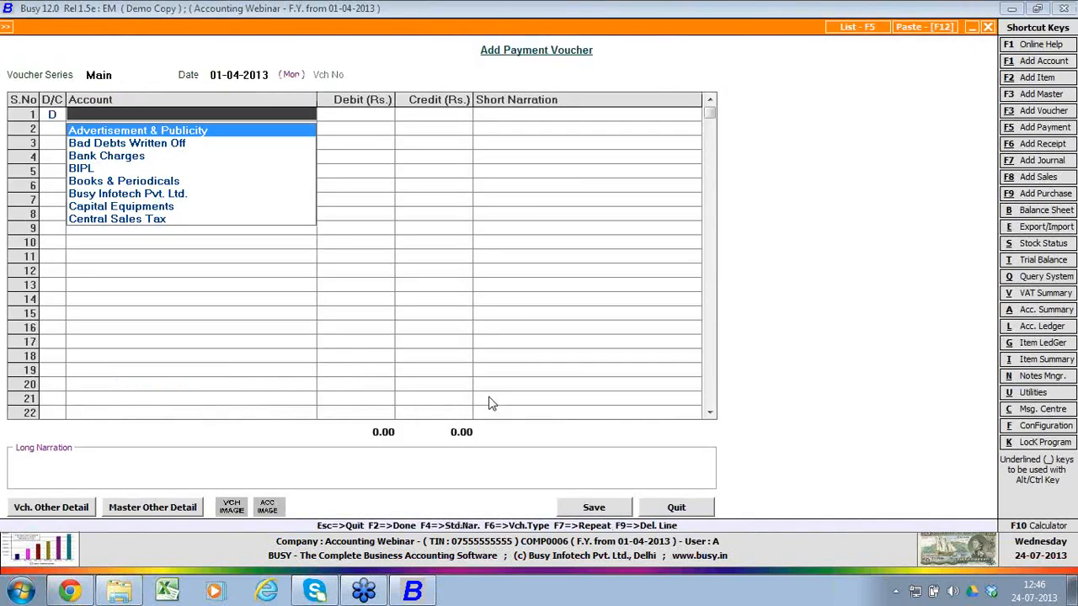
key("Return")
type("200")
key("Return")
key("Return")
key("Return")
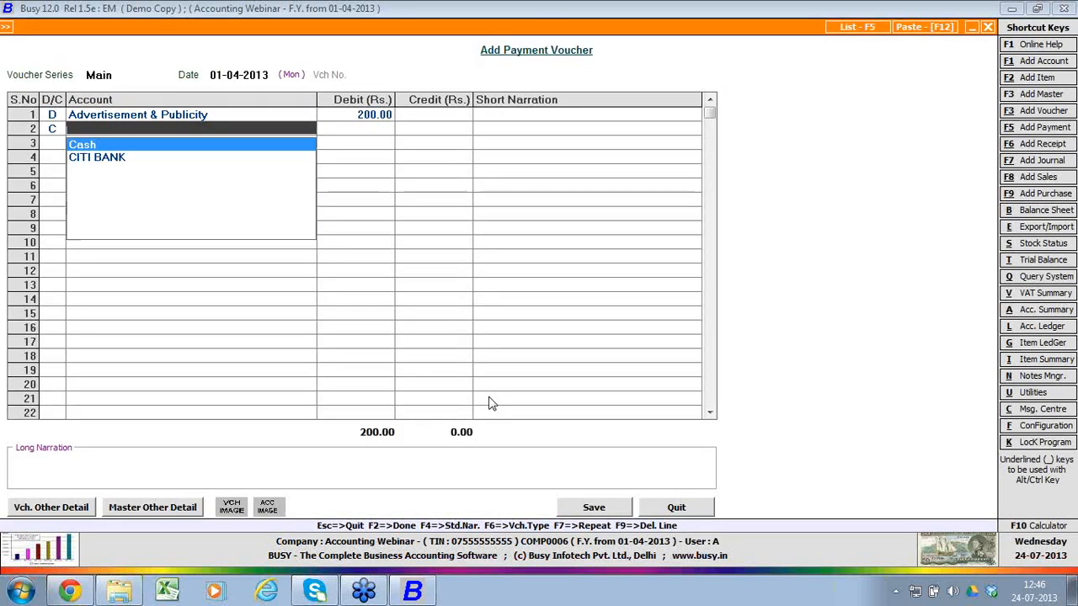
Step: Credit CITI BANK with 200.00 on the second voucher line and save the payment voucher
key("Down")
key("Return")
key("Return")
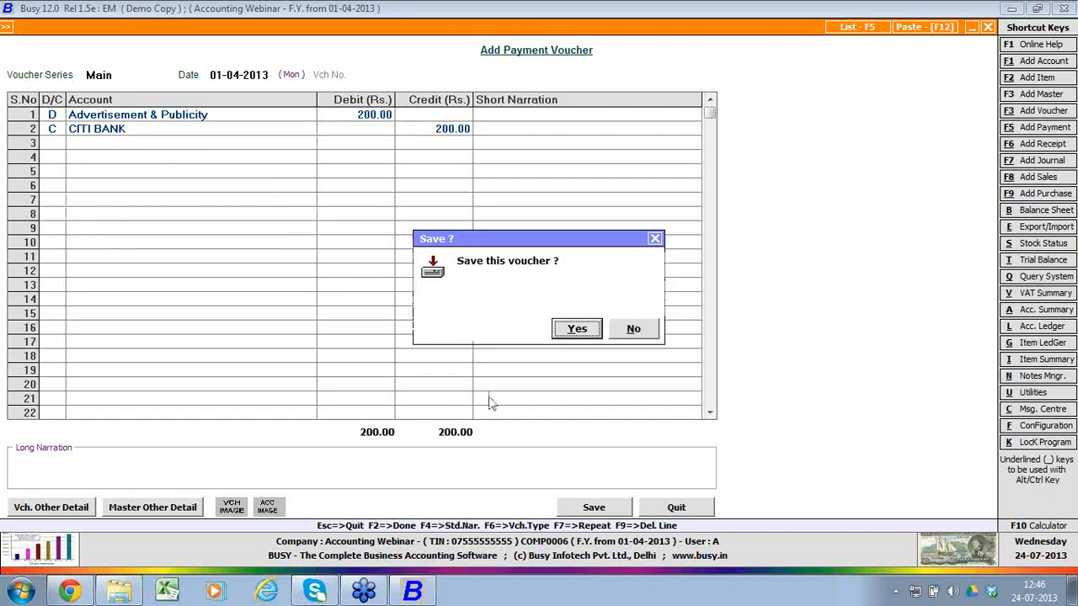
key("Return")
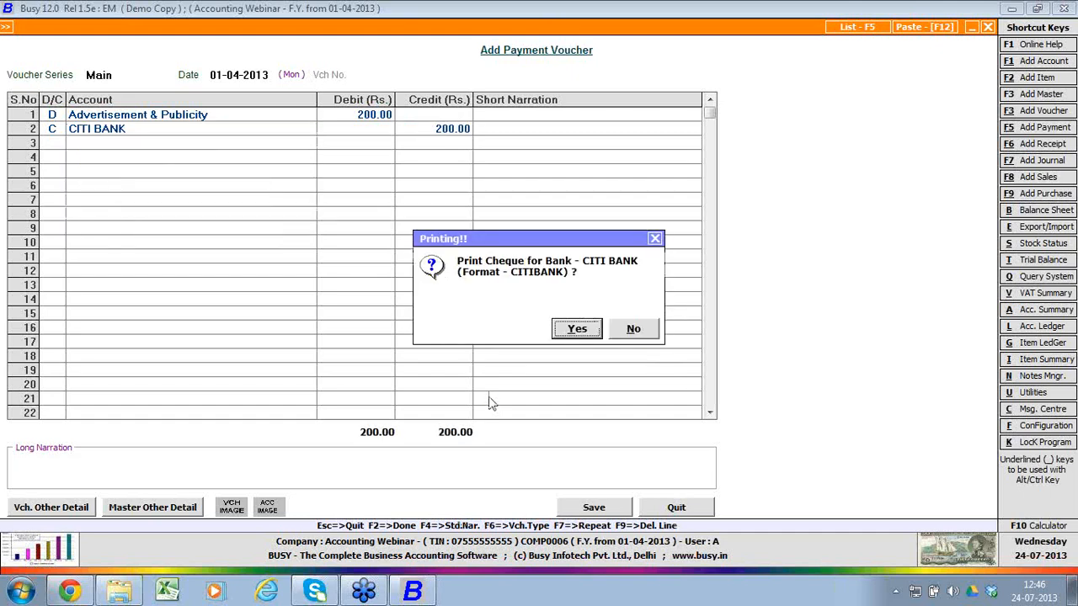
Step: Preview the CITIBANK format cheque with the voucher amount, then close the preview and cheque printing options without printing
key("Return")
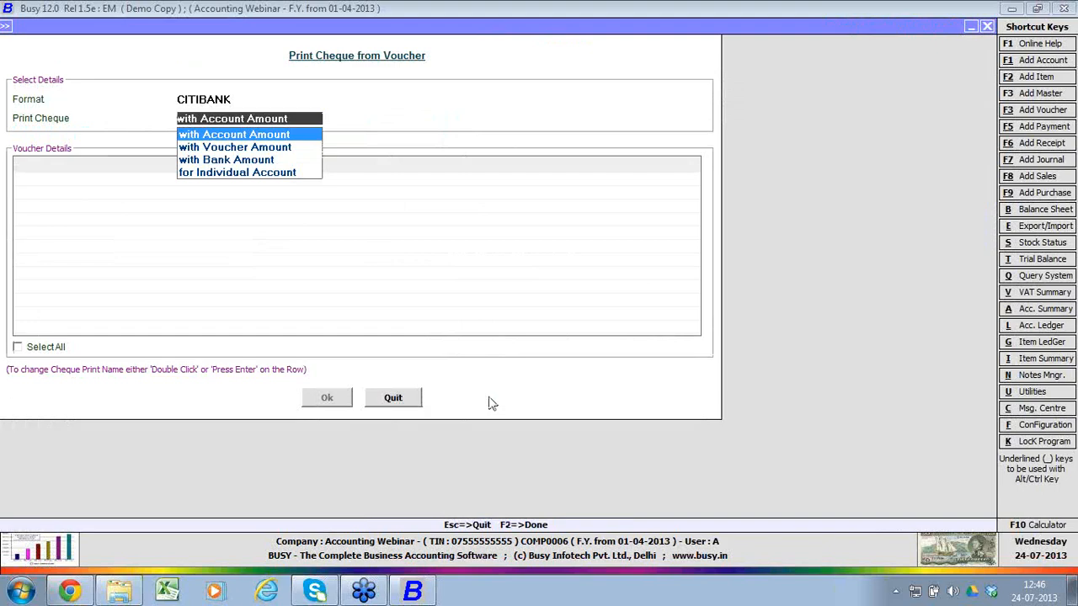
key("Down")
key("Return")
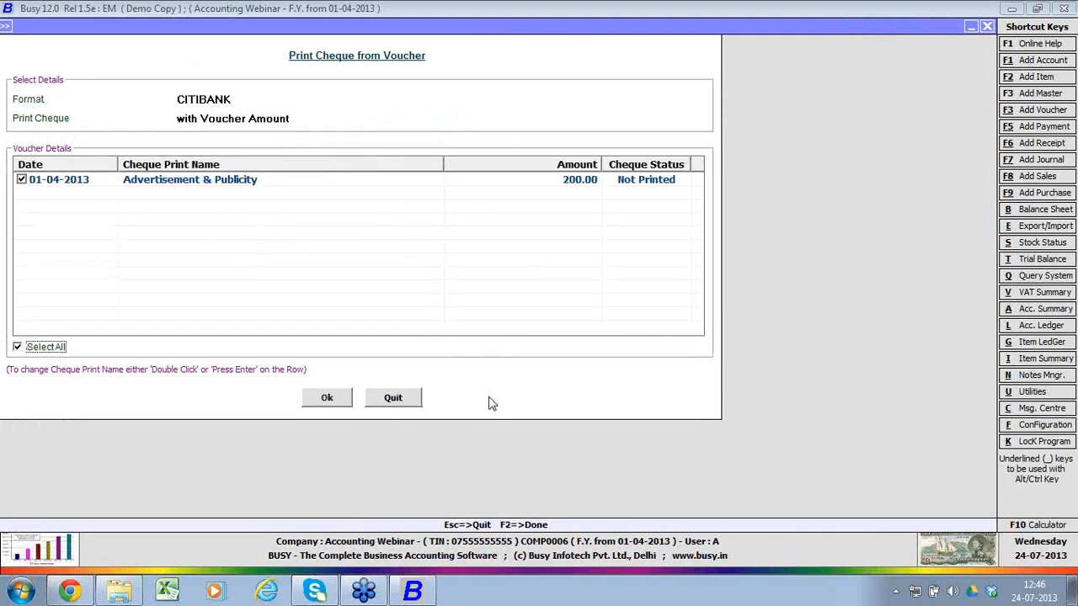
left_click(345, 402)
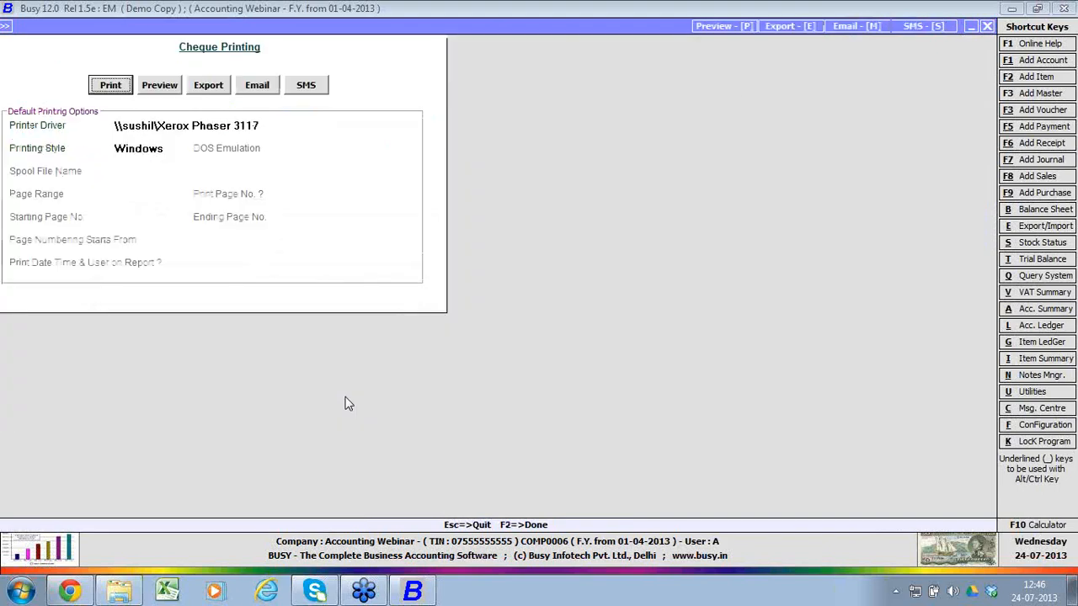
left_click(168, 87)
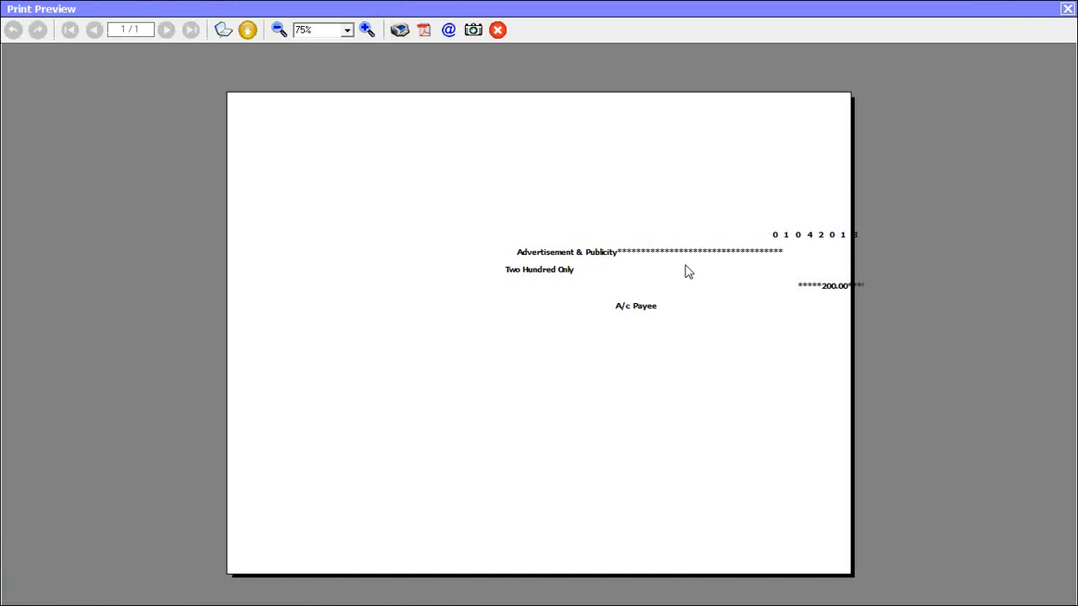
key("Escape")
key("Escape")
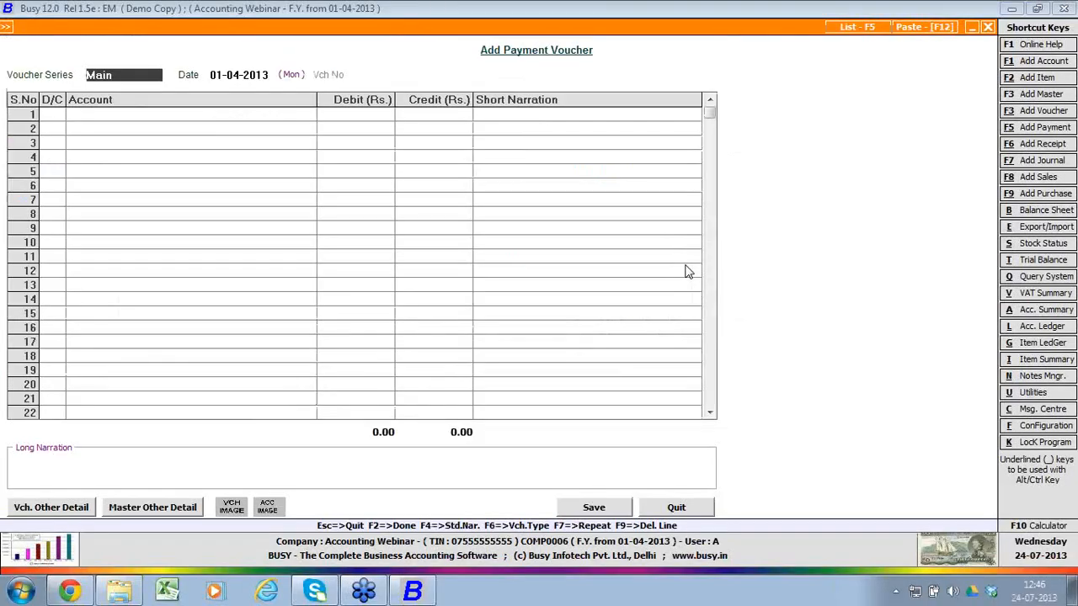
Step: Close the blank payment voucher and return to the company's administration configuration options
key("Escape")
key("Escape")
key("Left")
key("Escape")
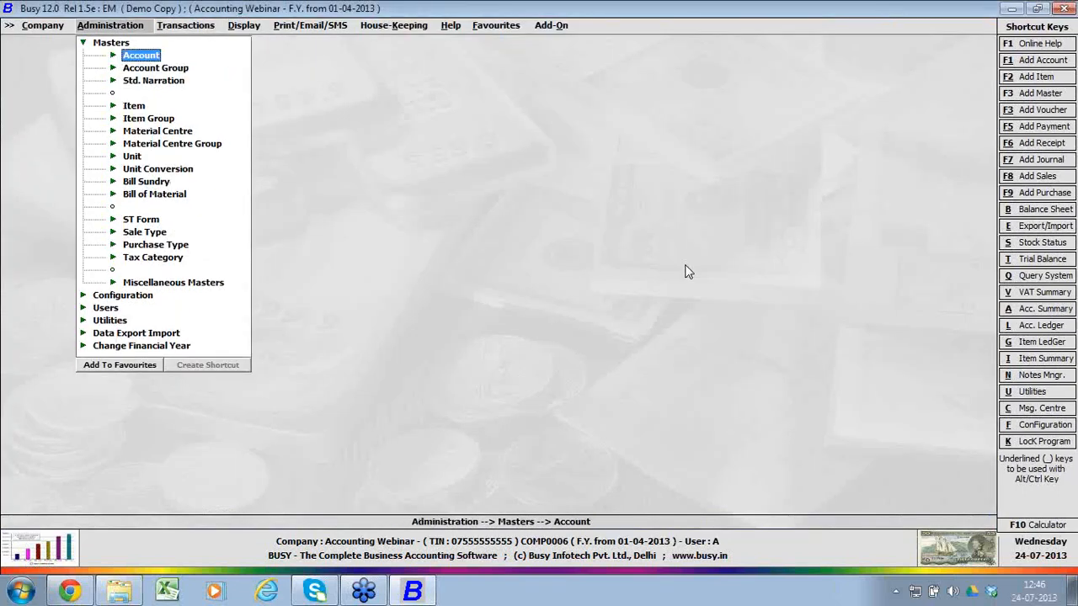
key("Escape")
key("Down")
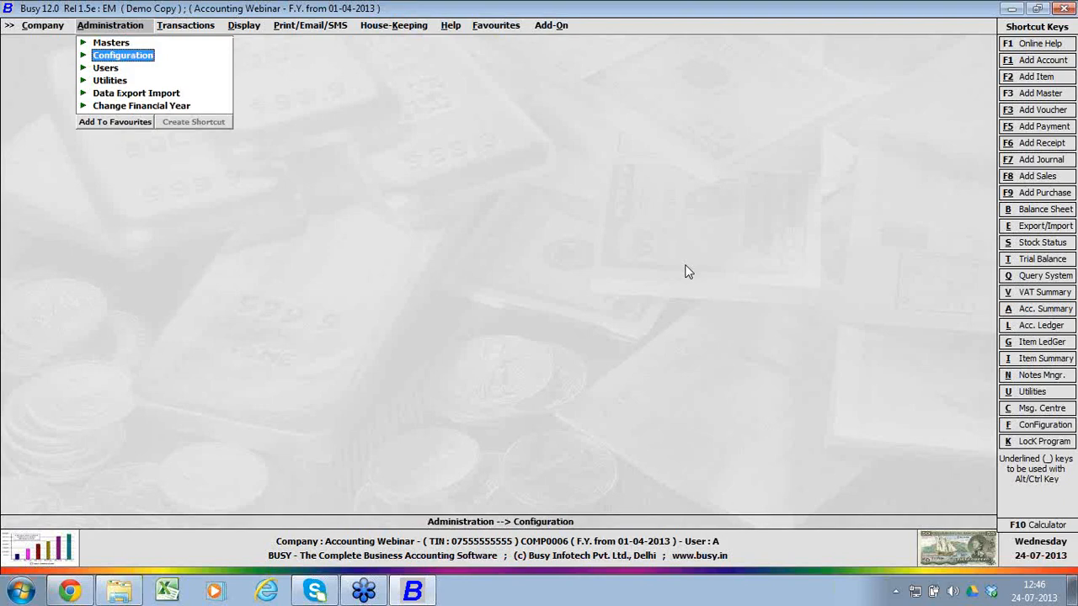
Step: Open the cheque printing configuration for the CITIBANK format
key("Right")
key("Down")
key("Down")
key("Down")
key("Down")
key("Down")
key("Down")
key("Down")
key("Down")
key("Down")
key("Down")
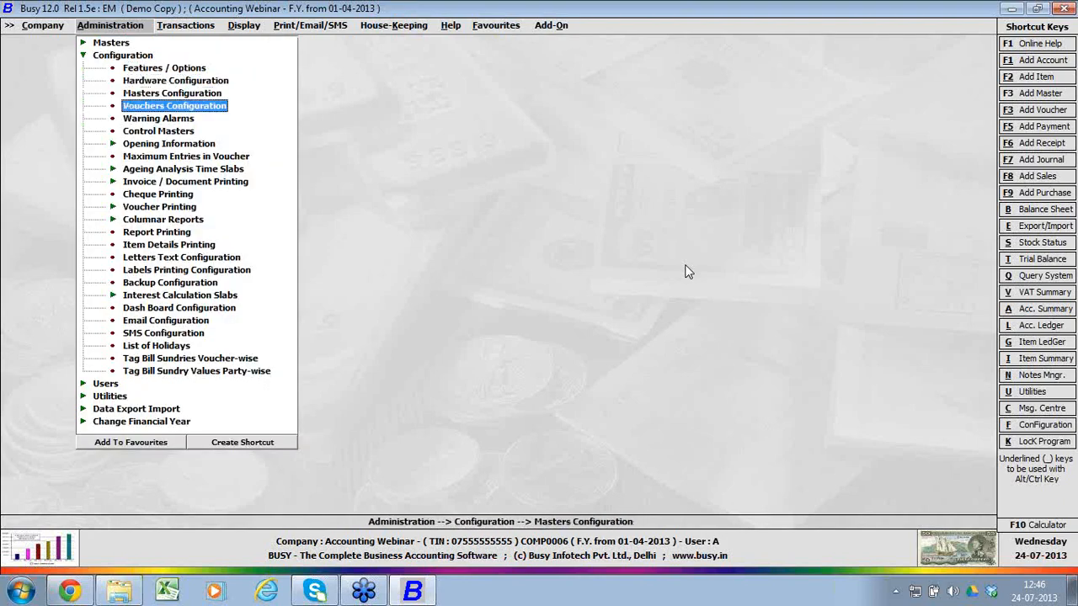
key("Down")
key("Down")
key("Up")
key("Up")
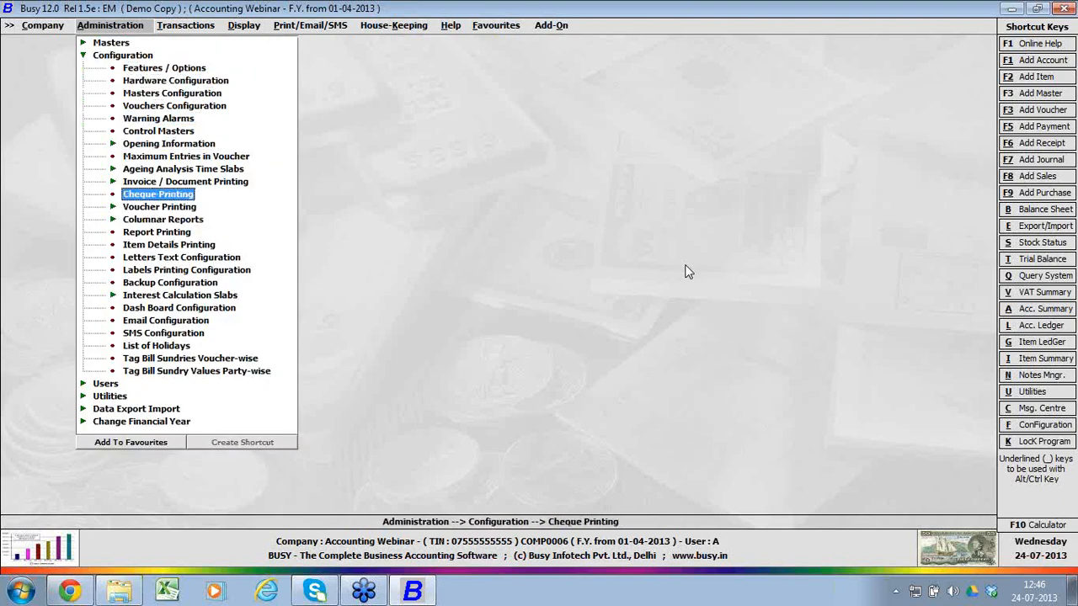
key("Return")
left_click(400, 128)
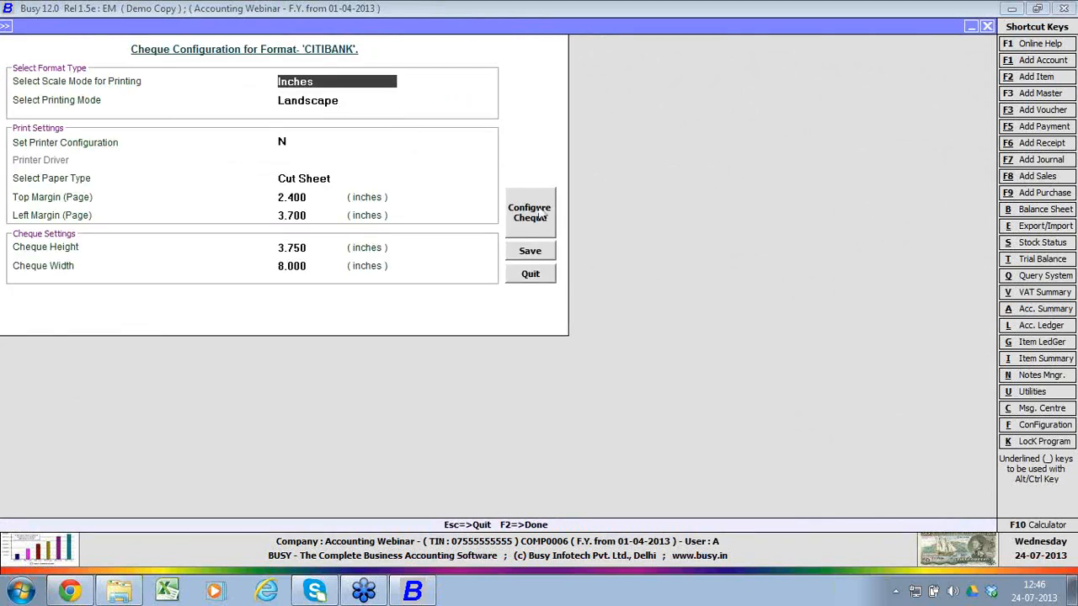
Step: Set the CITIBANK cheque format's printing mode to Portrait and save the cheque configuration
left_click(343, 102)
left_click(343, 102)
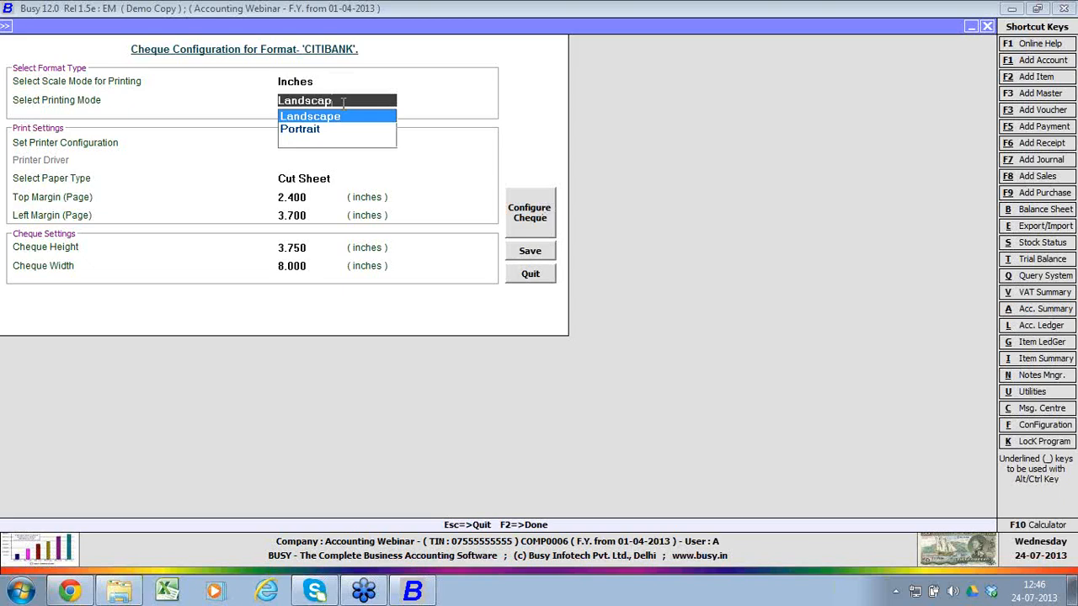
key("Down")
key("Return")
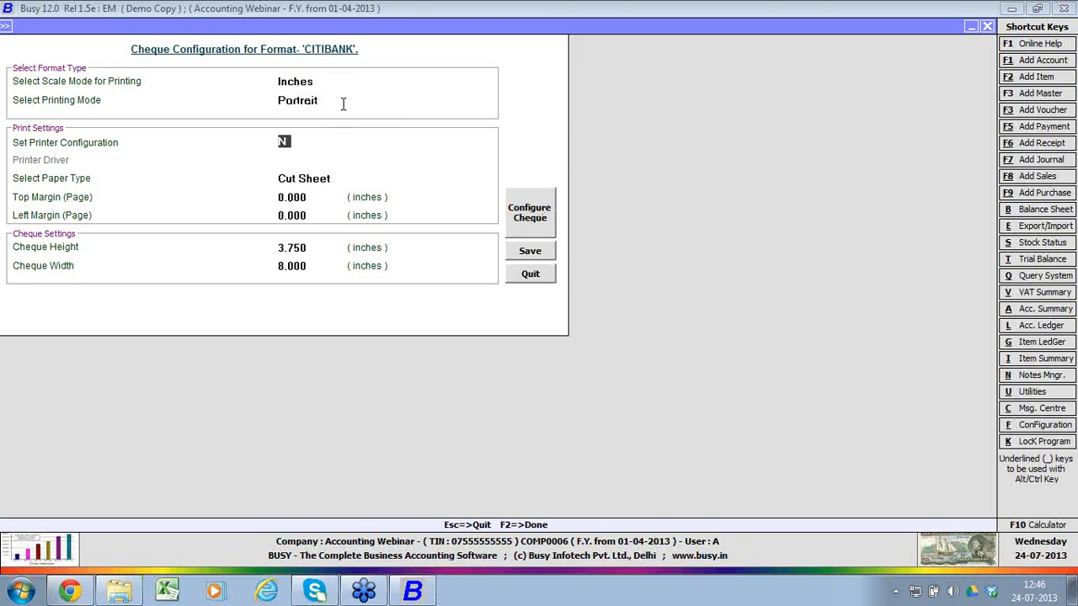
left_click(545, 251)
key("Escape")
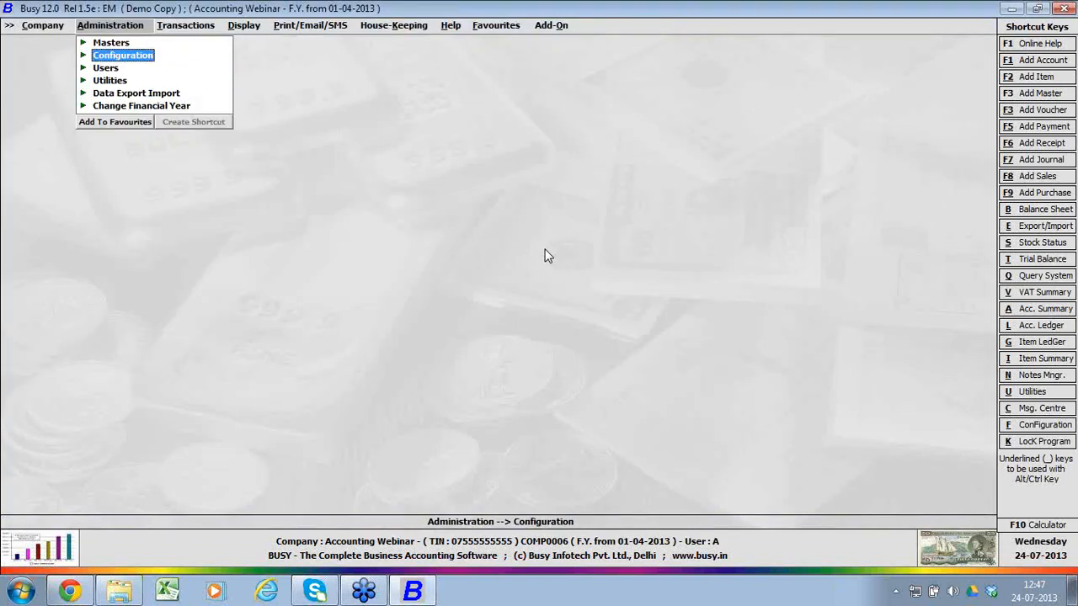
Step: Open the Accounts feature options and disable Cheque Printing
key("Return")
key("Down")
key("Down")
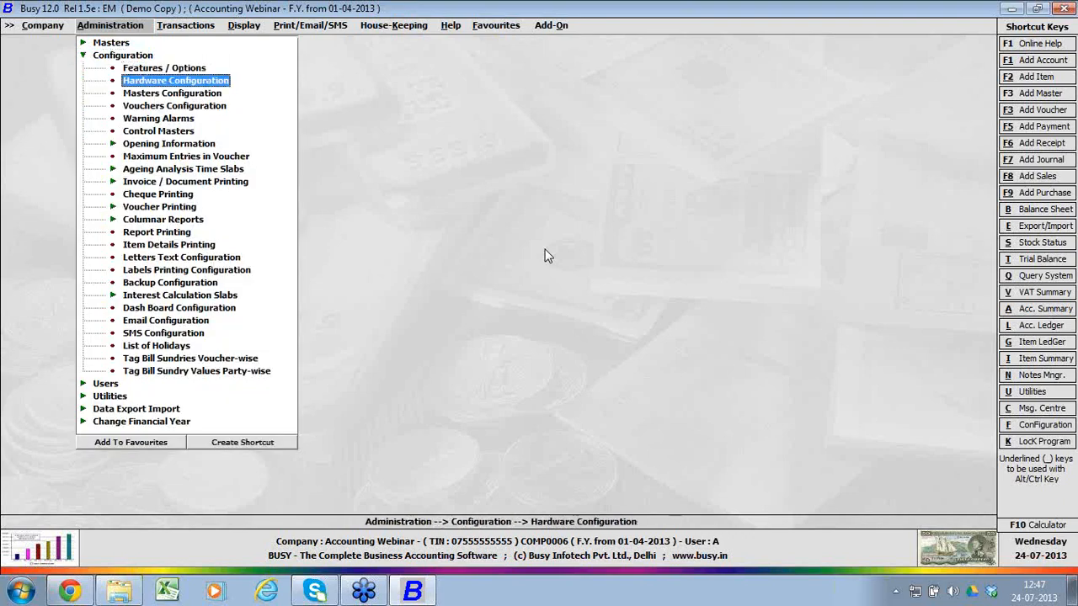
key("Up")
key("Return")
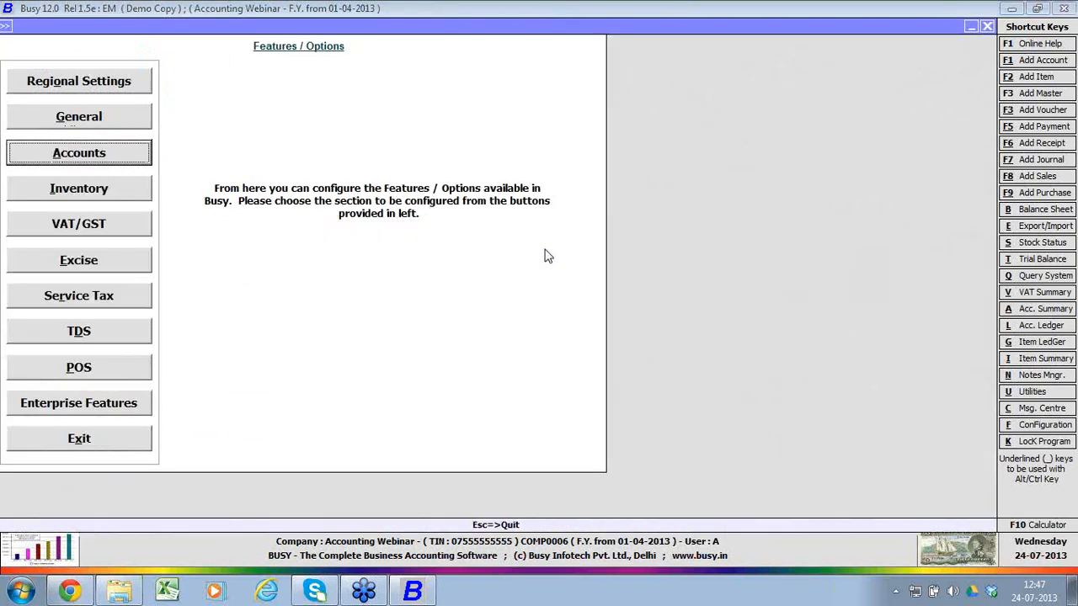
key("Return")
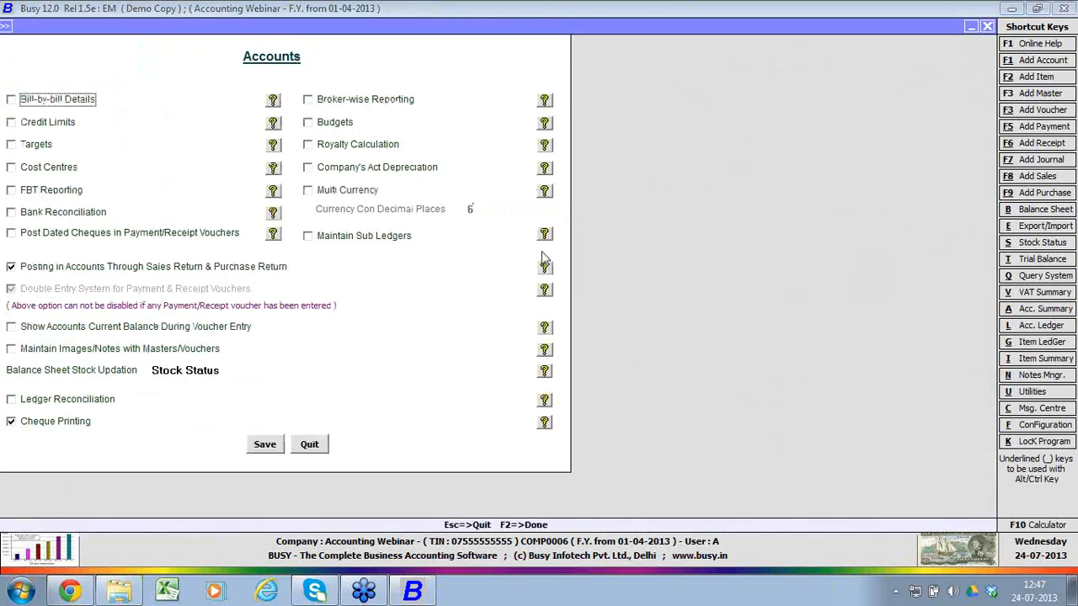
left_click(76, 426)
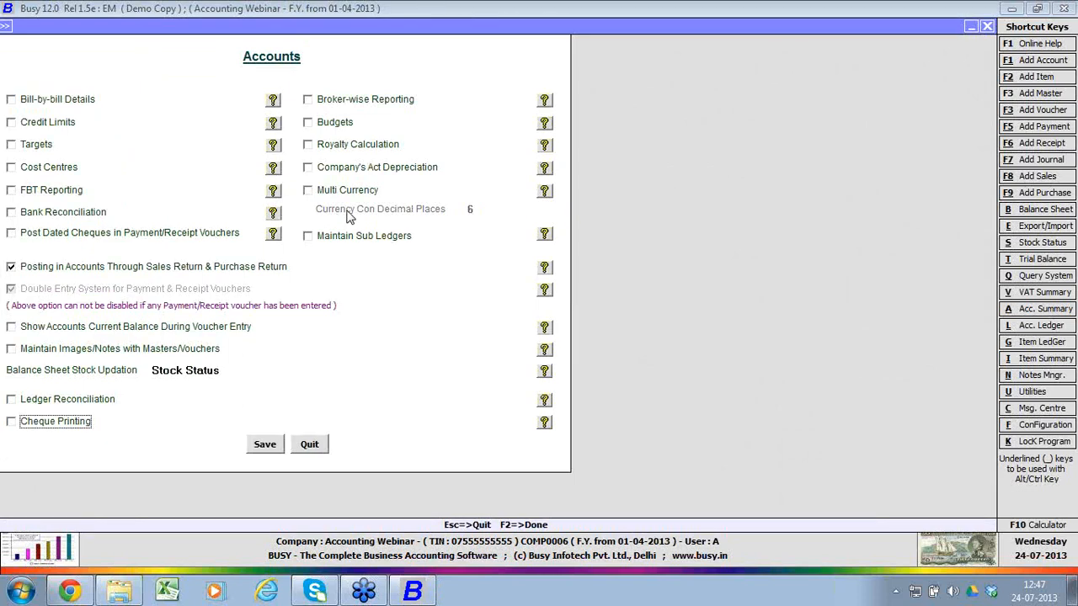
Step: Enable Broker-wise Reporting, turn it off for Purchase, and set Specify Default Brokerage to Y
left_click(359, 103)
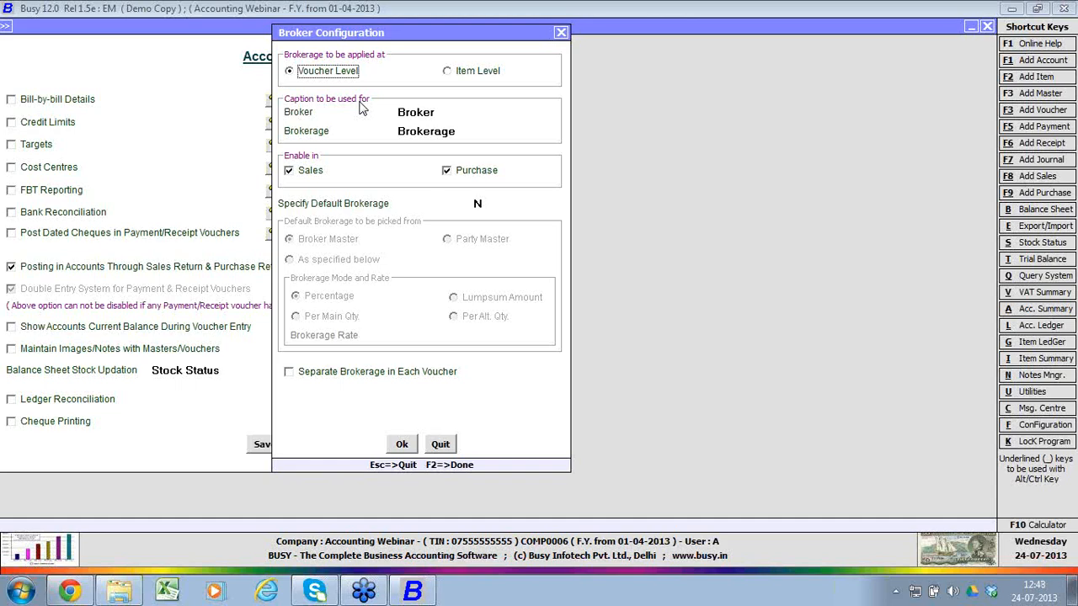
left_click(449, 111)
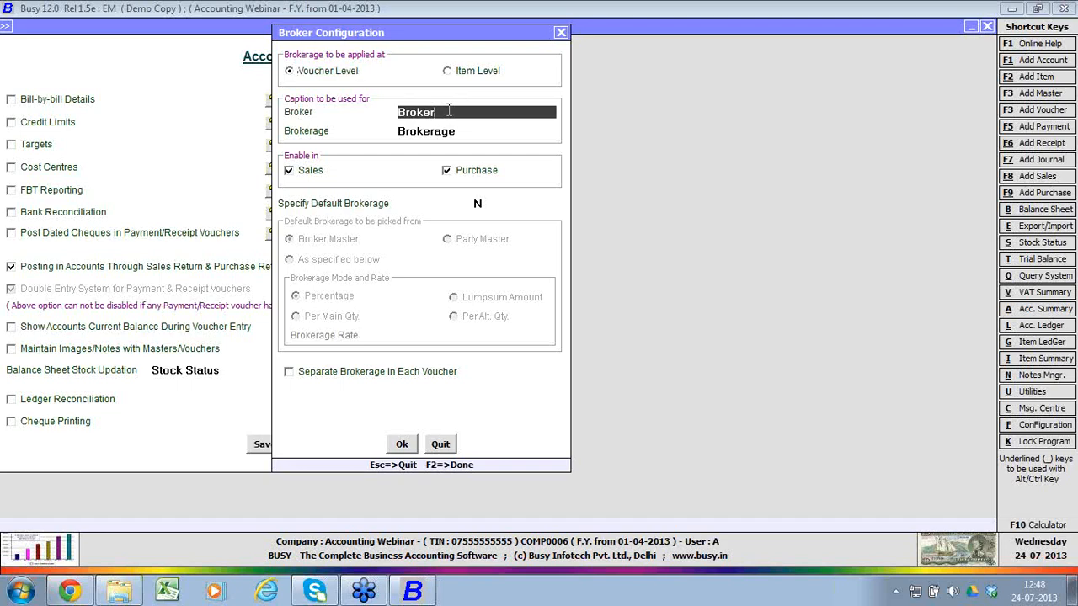
key("Return")
key("Return")
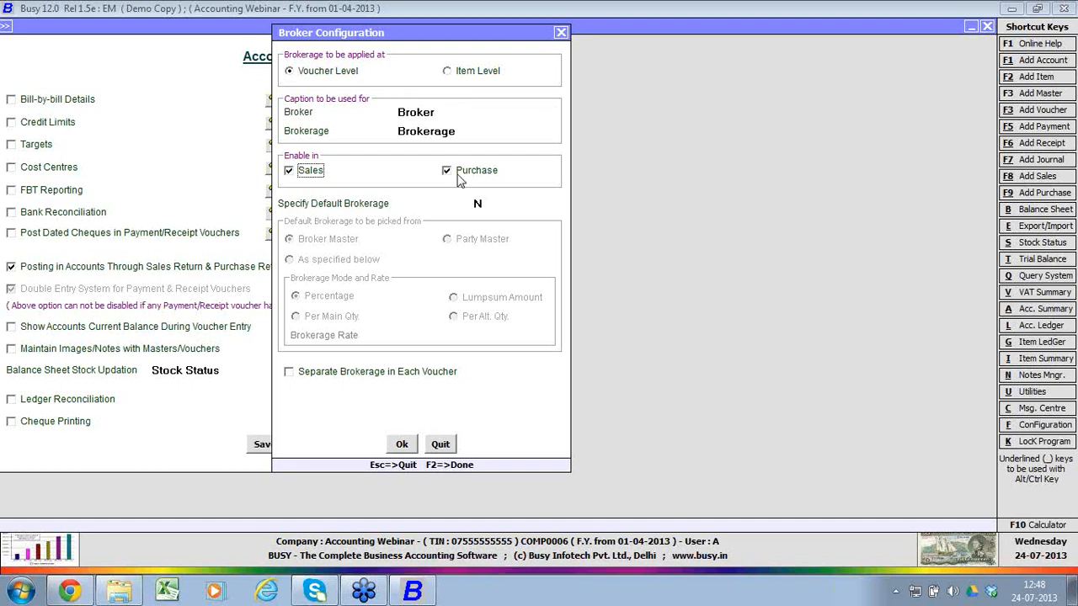
left_click(459, 172)
left_click(479, 205)
type("Y")
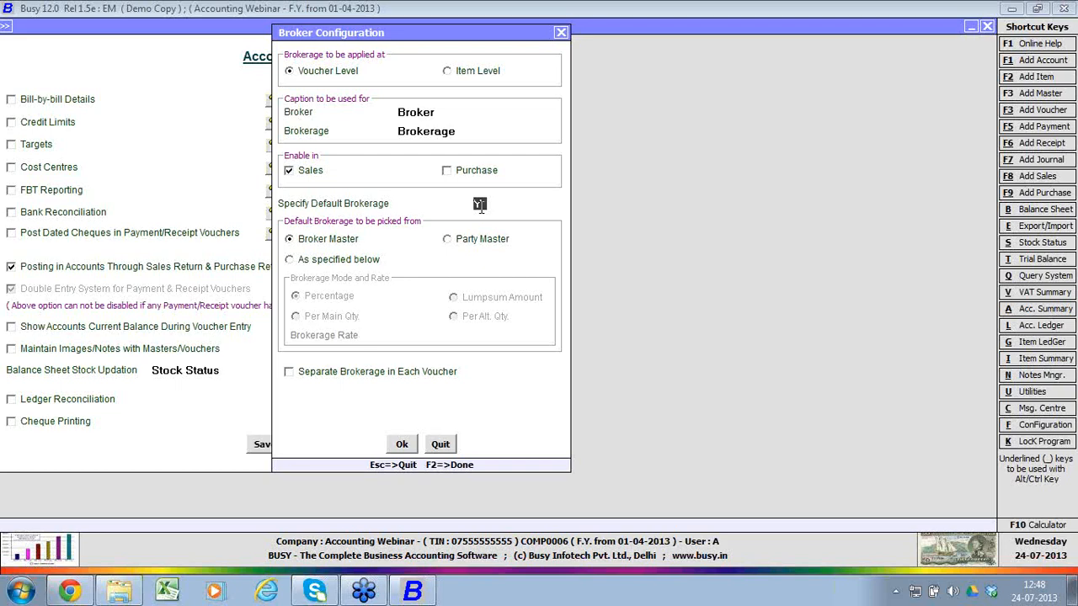
Step: Take the default brokerage from Broker Master, enable Separate Brokerage in Each Voucher and Post Brokerage in Accounts, and save the Accounts options
left_click(324, 268)
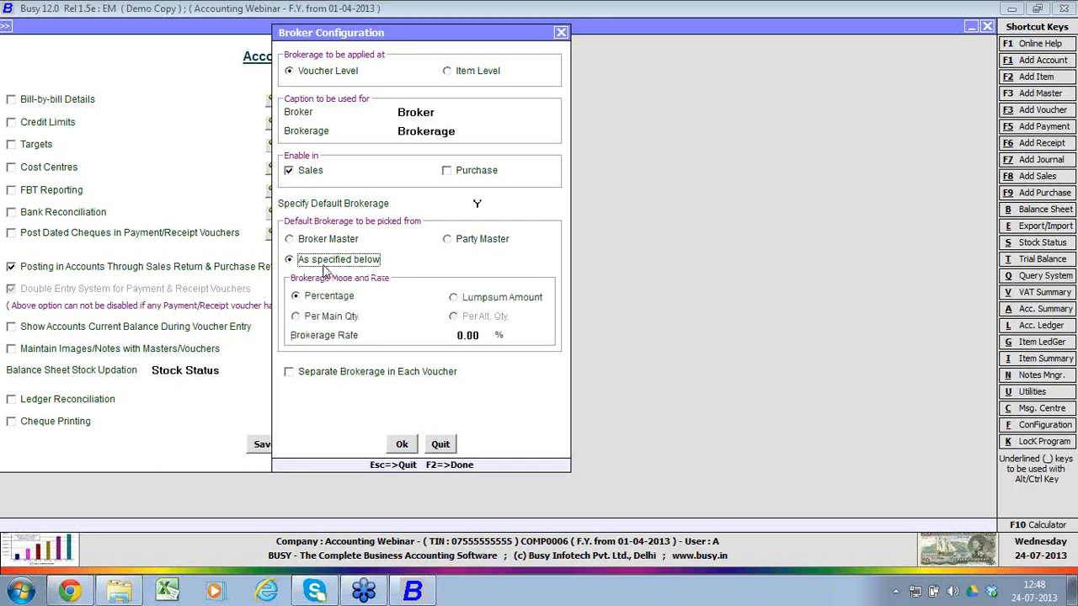
left_click(328, 242)
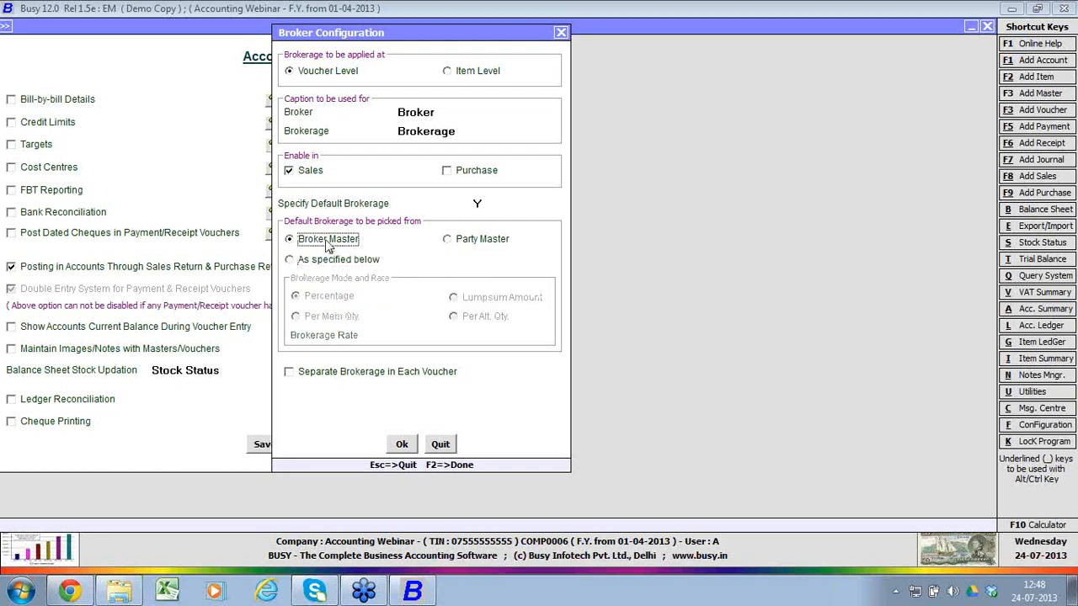
left_click(336, 377)
left_click(337, 399)
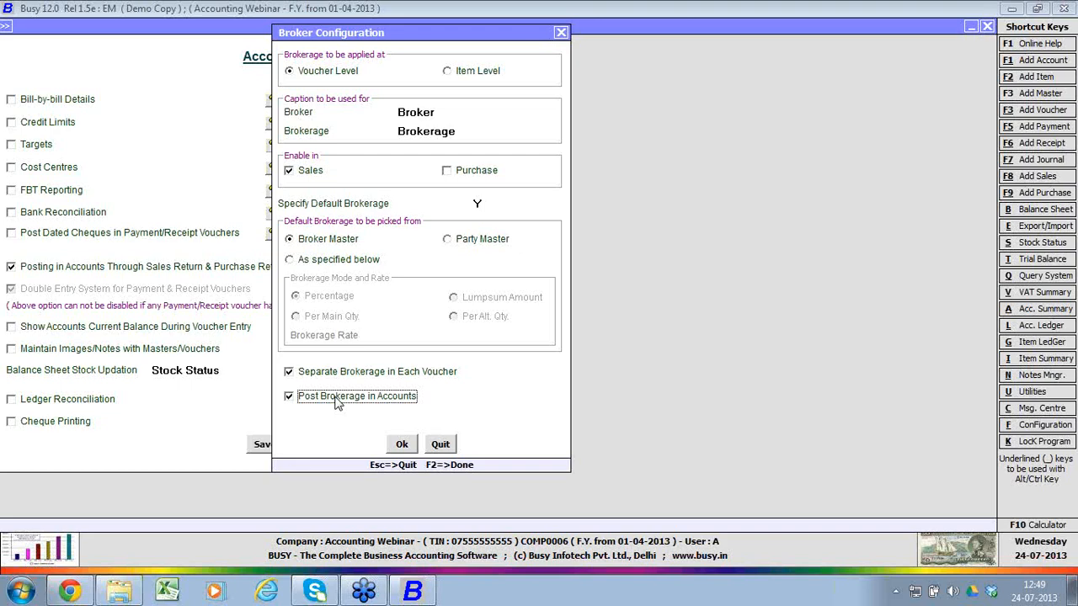
left_click(402, 444)
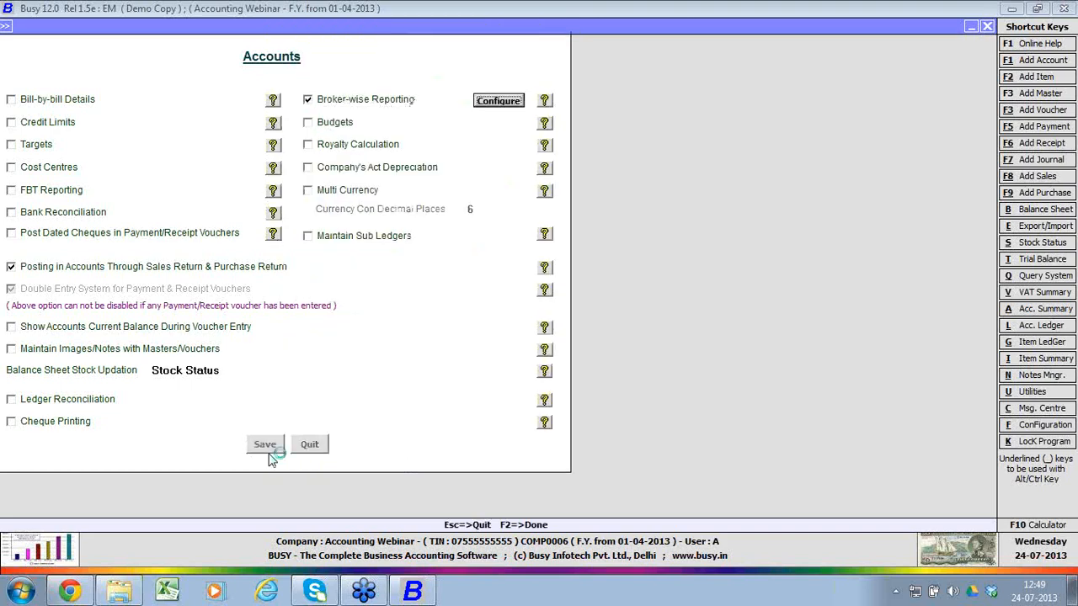
key("Escape")
key("Escape")
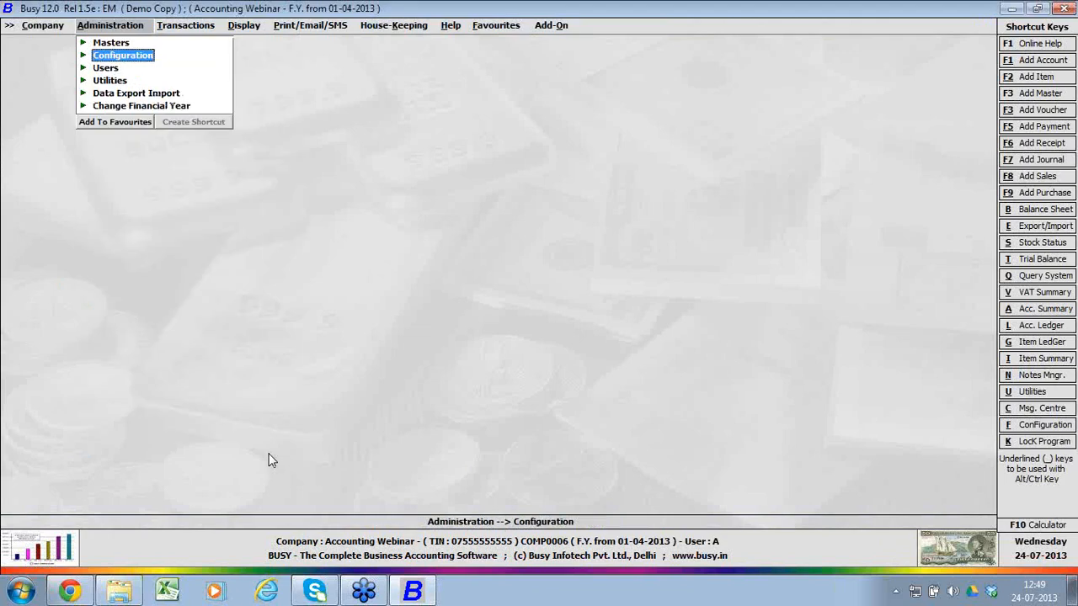
Step: Start a new broker master and name it BROKER A
key("Up")
key("Return")
key("Down")
key("Down")
key("Down")
key("Down")
key("Down")
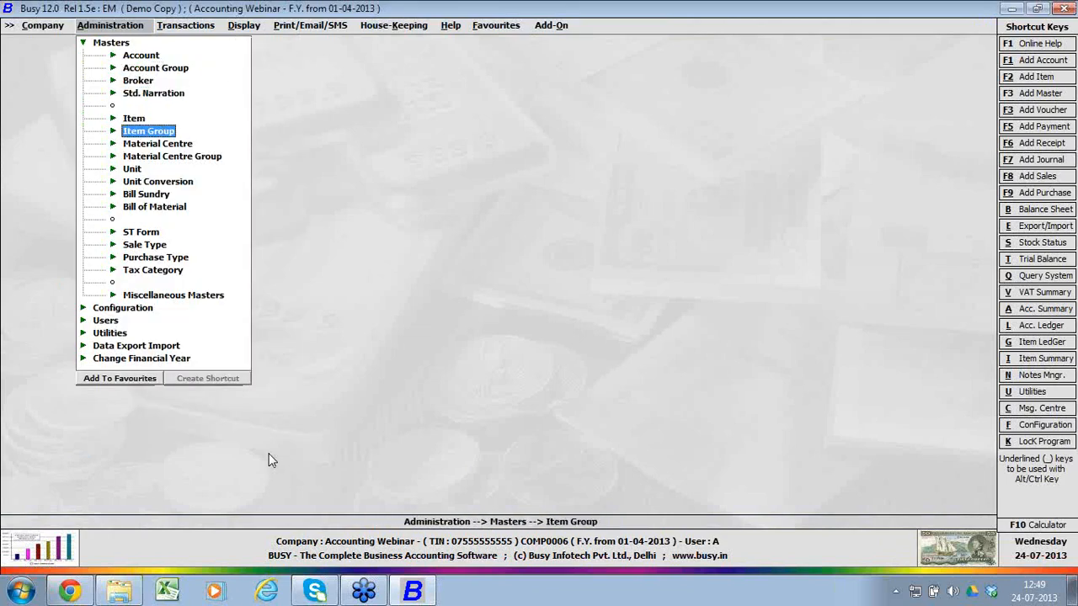
key("Up")
key("Up")
key("Up")
key("Return")
key("Return")
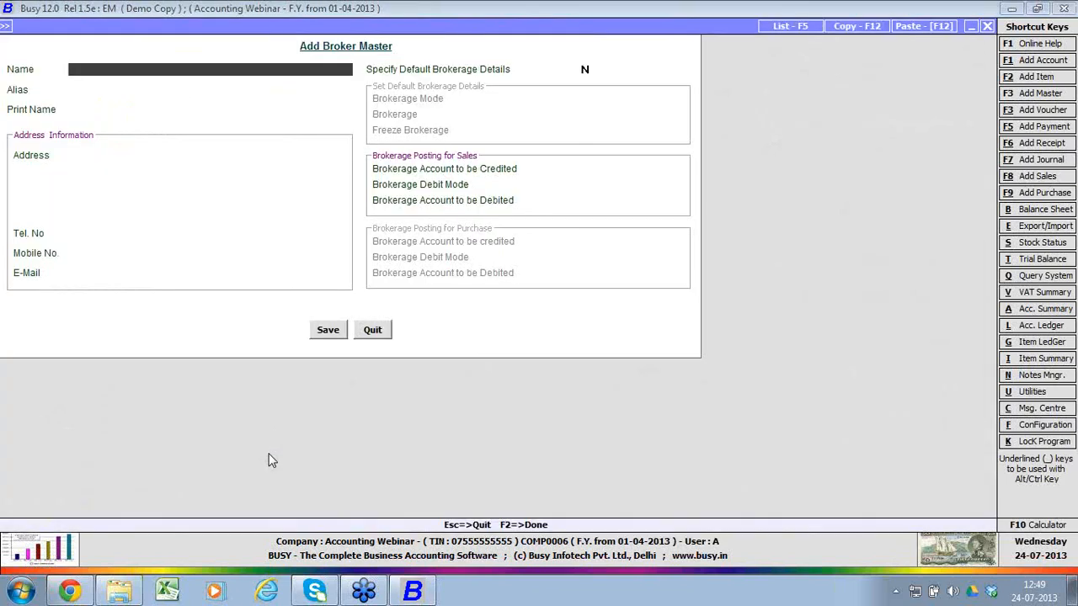
type("BROKER A")
key("Return")
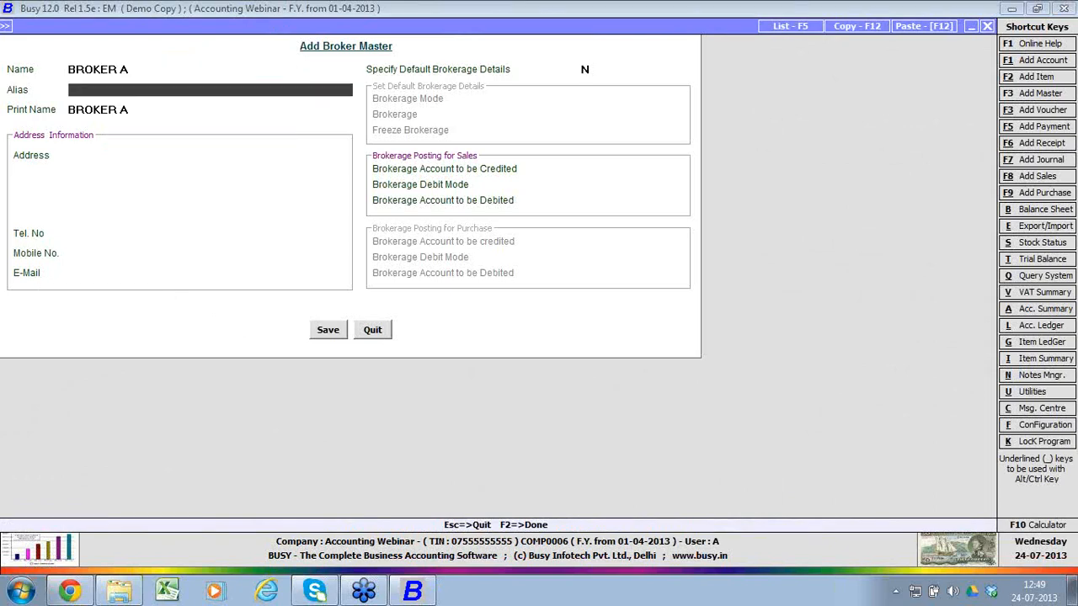
Step: Specify default brokerage details for BROKER A in Percentage mode at 10%, keeping Freeze Brokerage at N and the alias and address blank
key("Return")
key("Return")
key("Return")
key("Return")
key("Return")
key("Return")
key("Return")
key("Return")
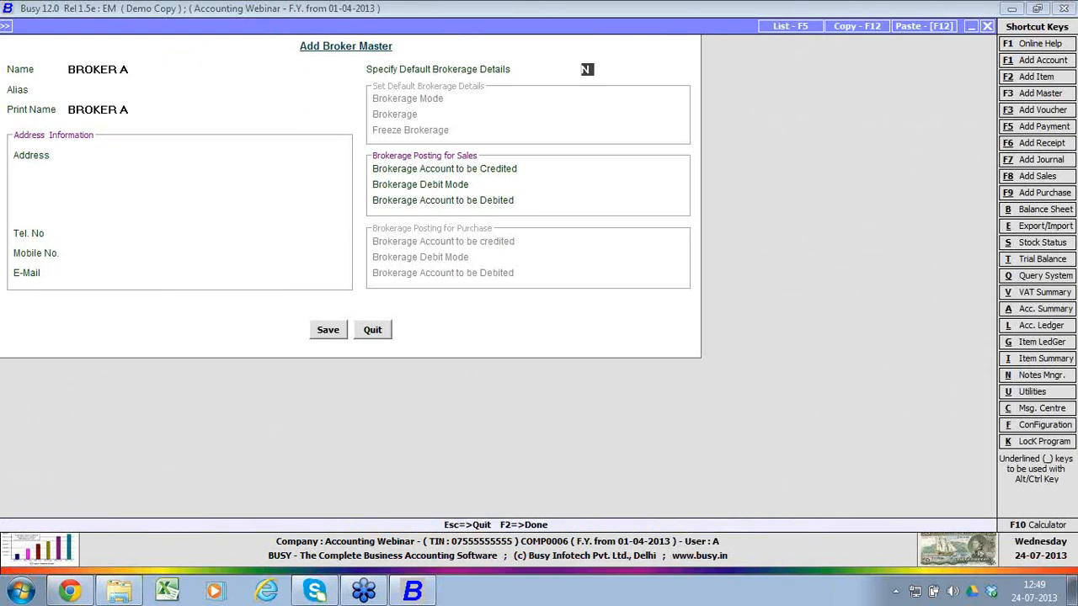
type("y")
key("Return")
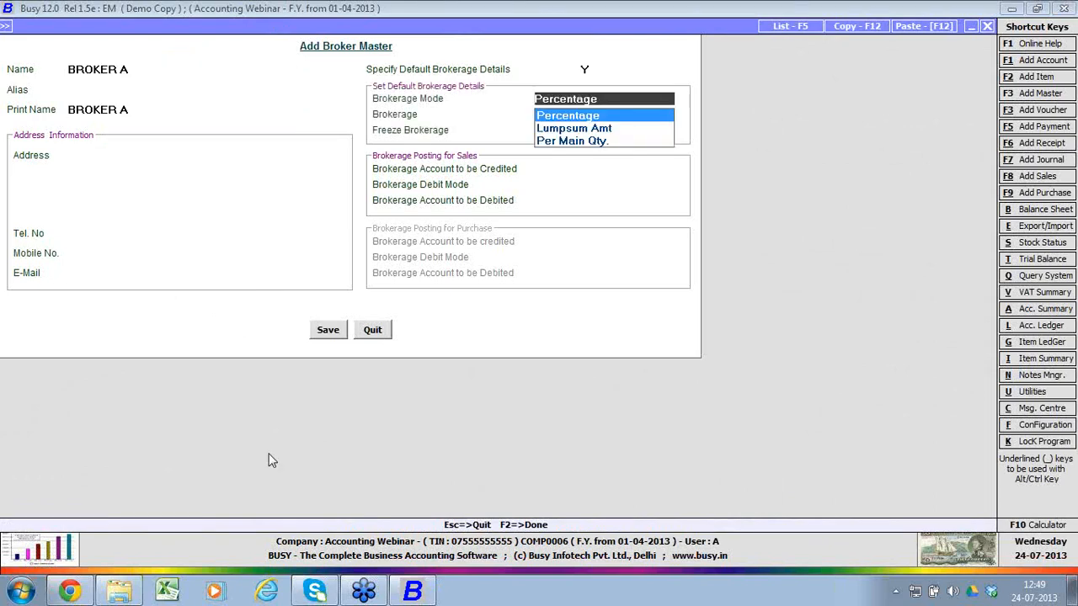
key("Return")
key("Up")
key("Return")
type("10")
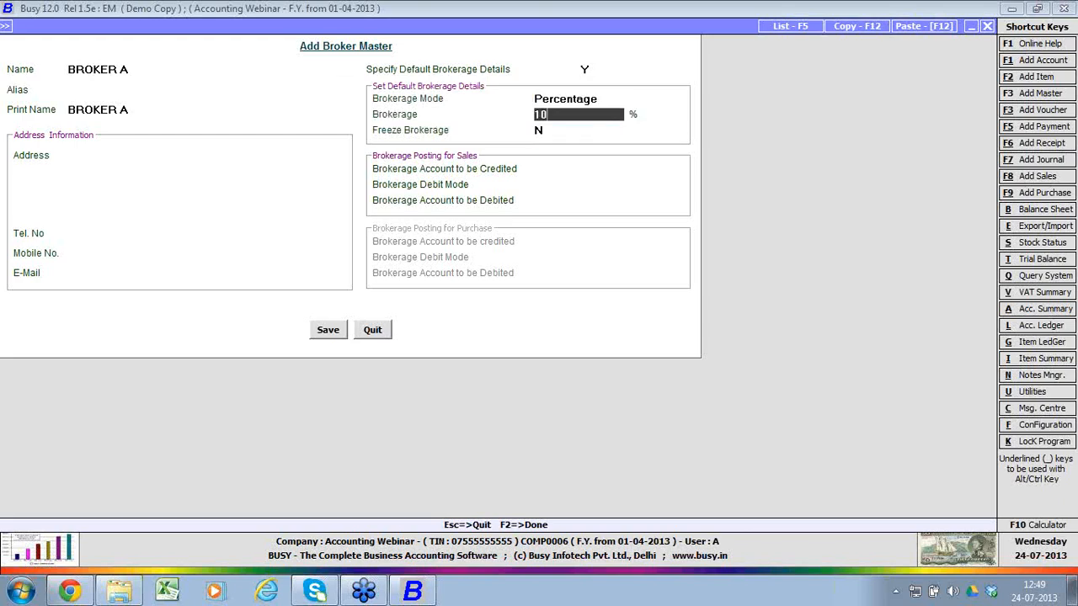
key("Return")
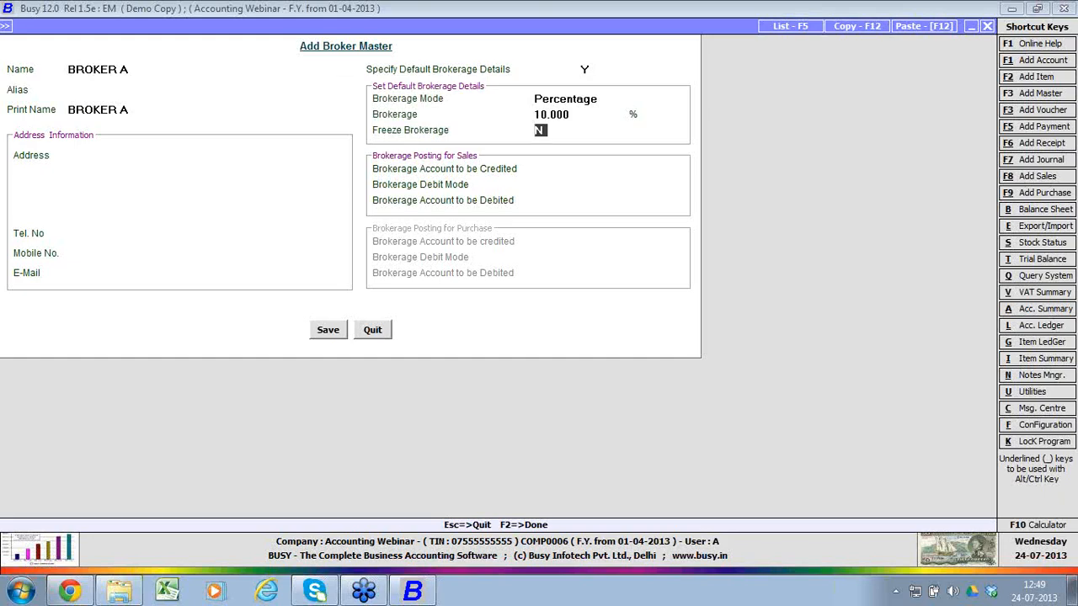
key("Return")
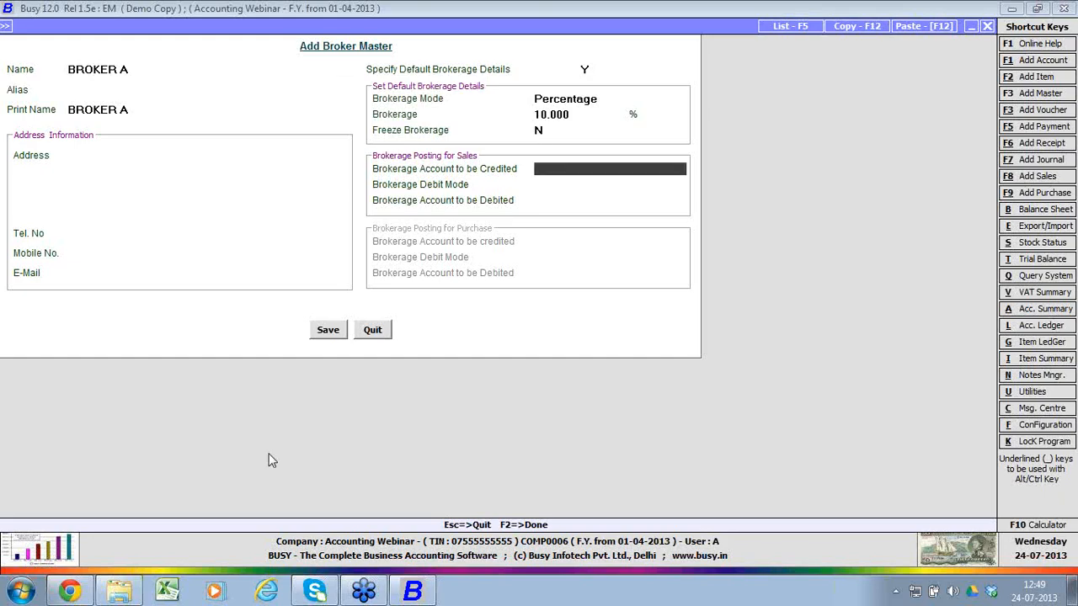
Step: Create an account BROKER A under the Sundry Creditors group and use it as the sales brokerage account to be credited
key("alt+F1")
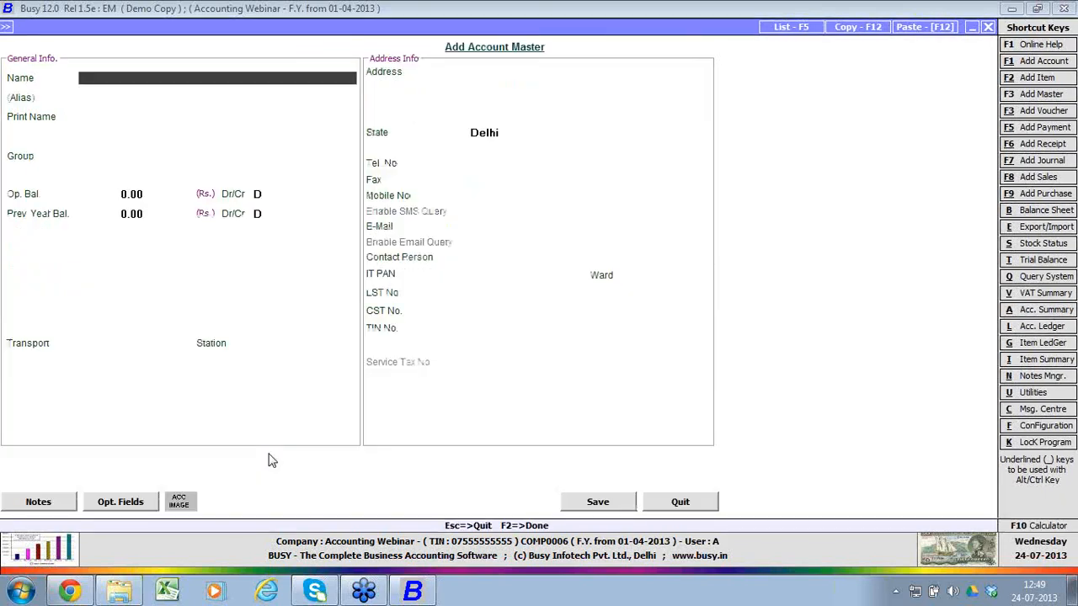
type("BROKER A")
key("Return")
key("Return")
key("Return")
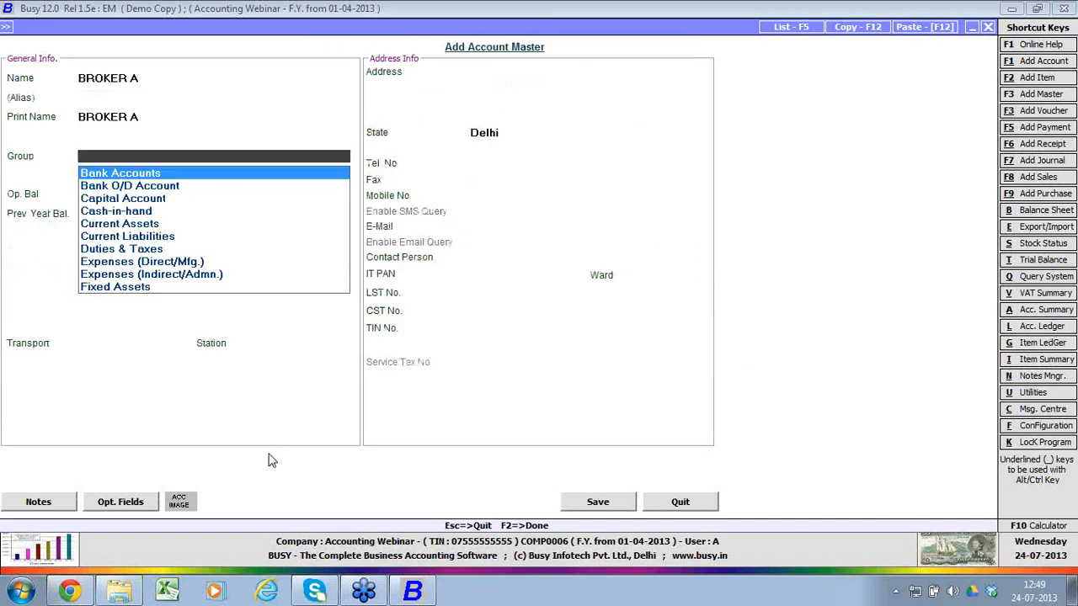
type("SUN")
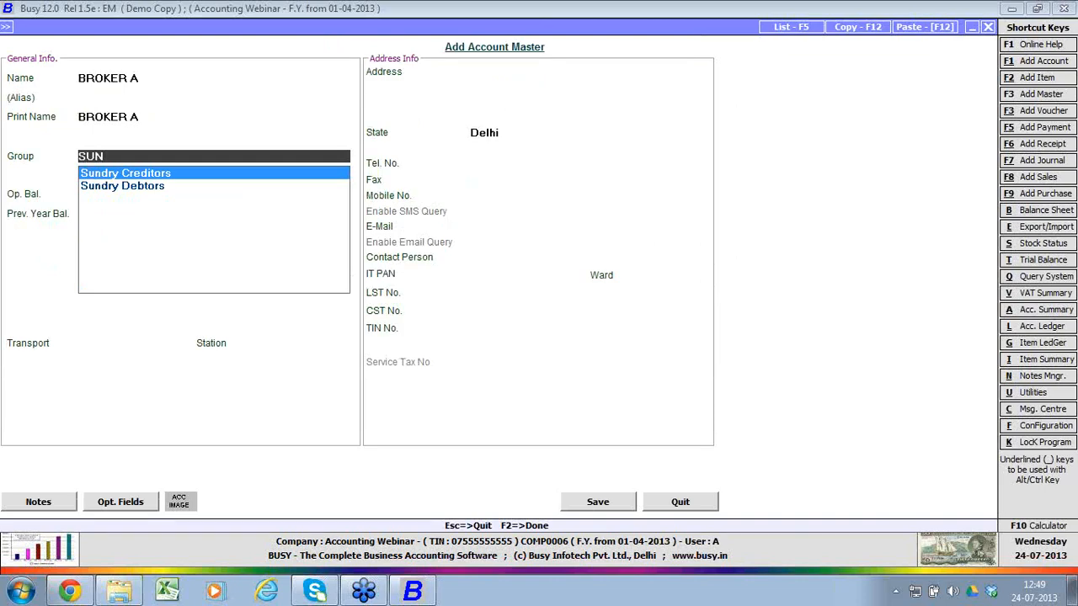
key("Return")
key("F2")
key("Return")
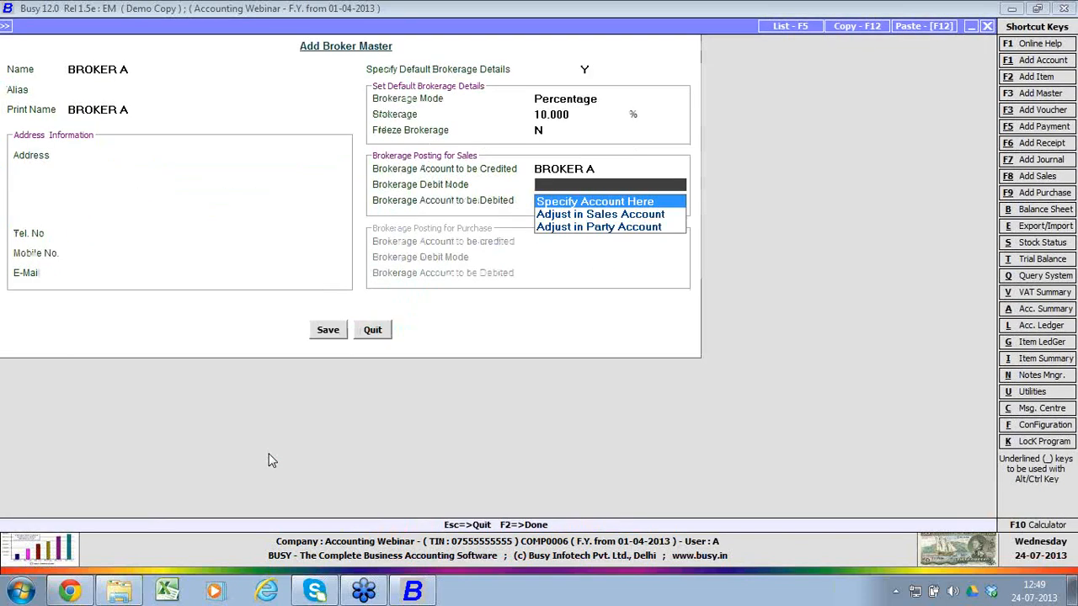
Step: Set the brokerage debit mode for sales posting to Specify Account Here
key("Down")
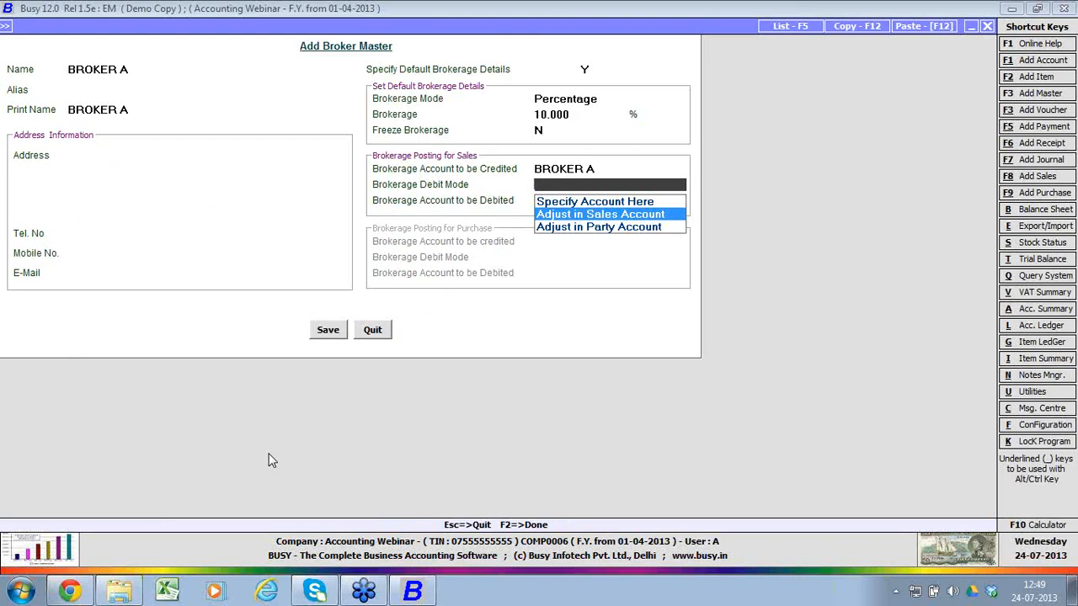
key("Up")
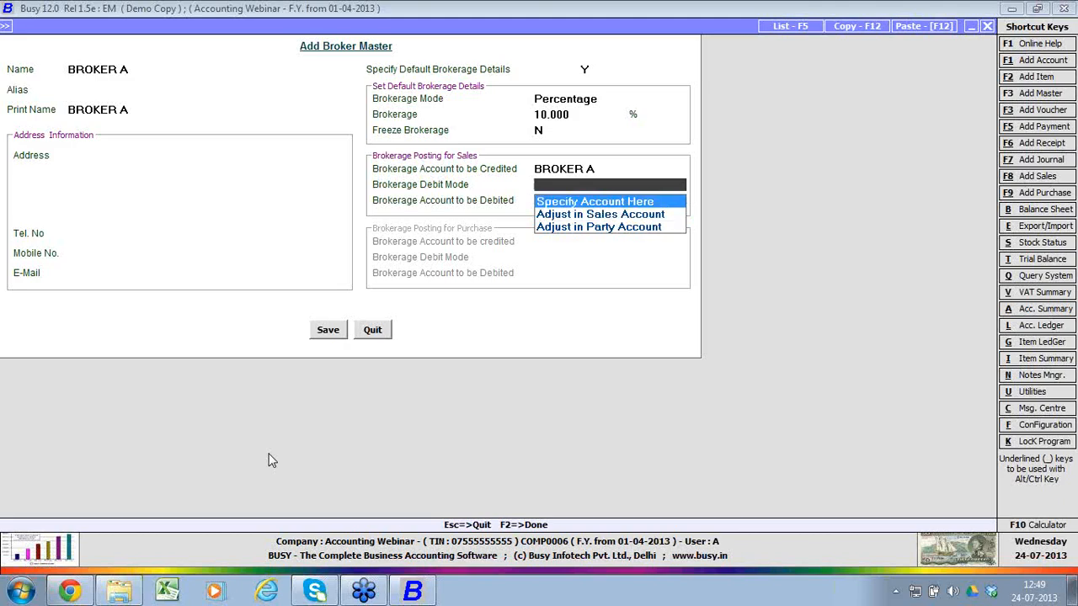
key("Return")
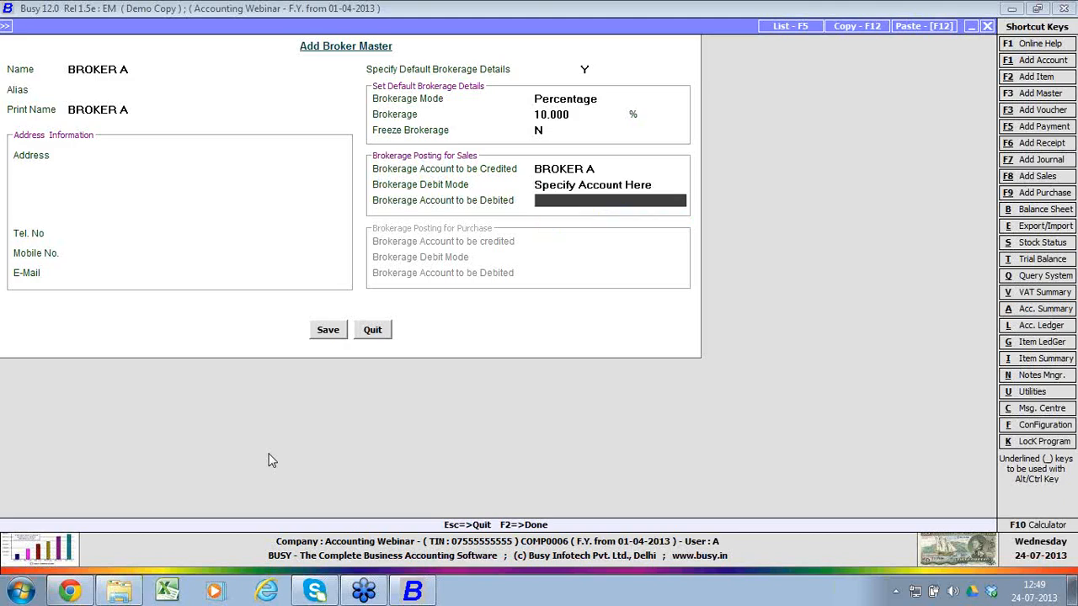
Step: Start a new account for the sales brokerage debit and name it BROKRAGE, keeping the alias blank and the same print name
key("F3")
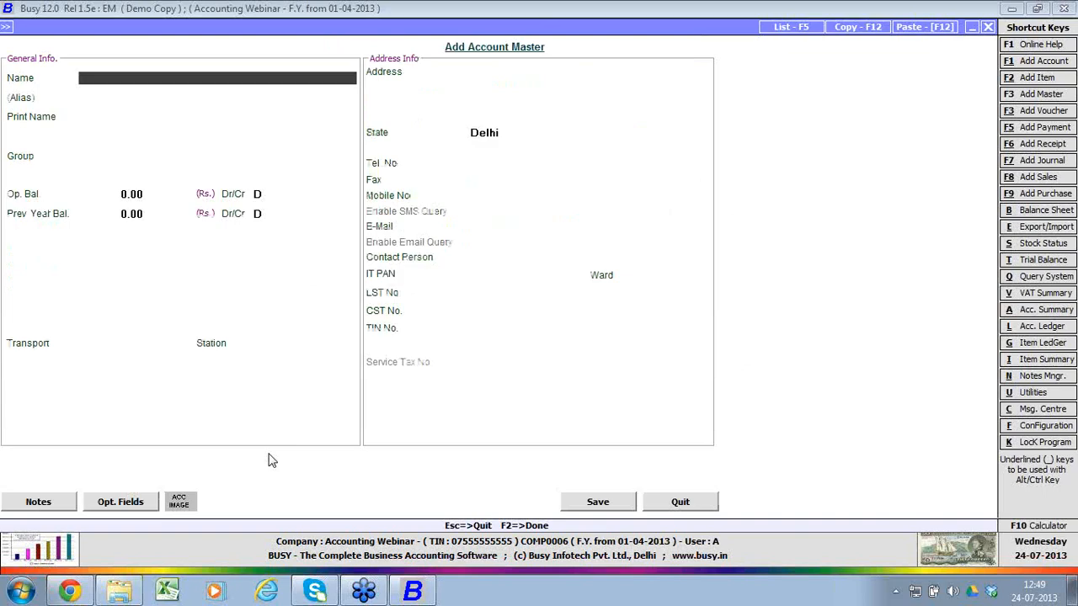
type("BR")
type("OE")
type("GE")
key("BackSpace")
key("BackSpace")
key("BackSpace")
key("BackSpace")
key("BackSpace")
type("KRAGE")
key("Return")
key("Return")
key("Return")
Step: Place the new account under the Expenses (Indirect/Admn.) group and save it as the sales brokerage account to be debited
type("E")
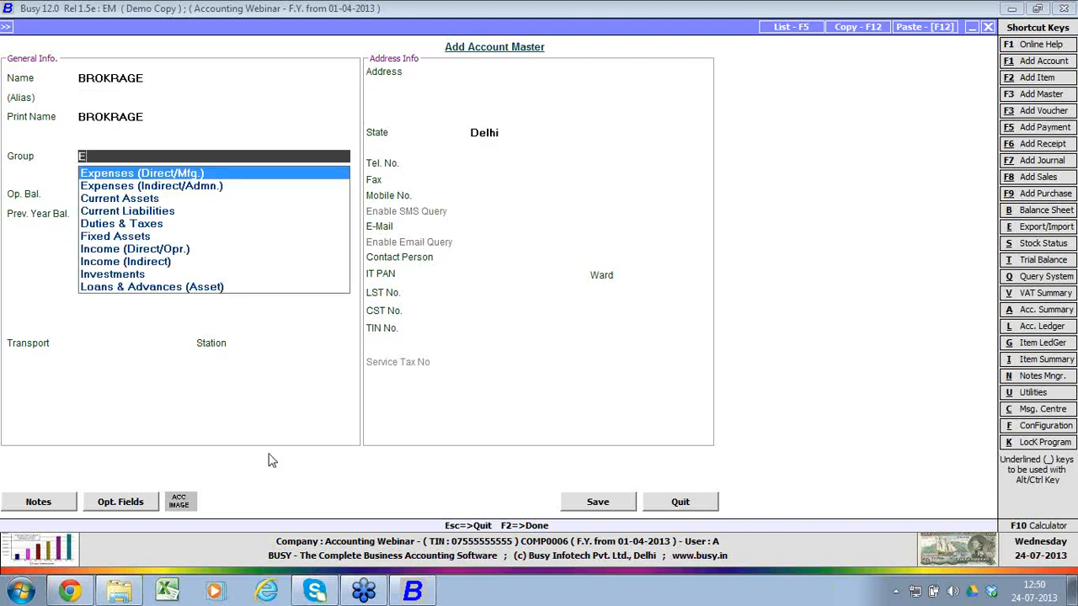
type("XP")
key("Down")
key("Return")
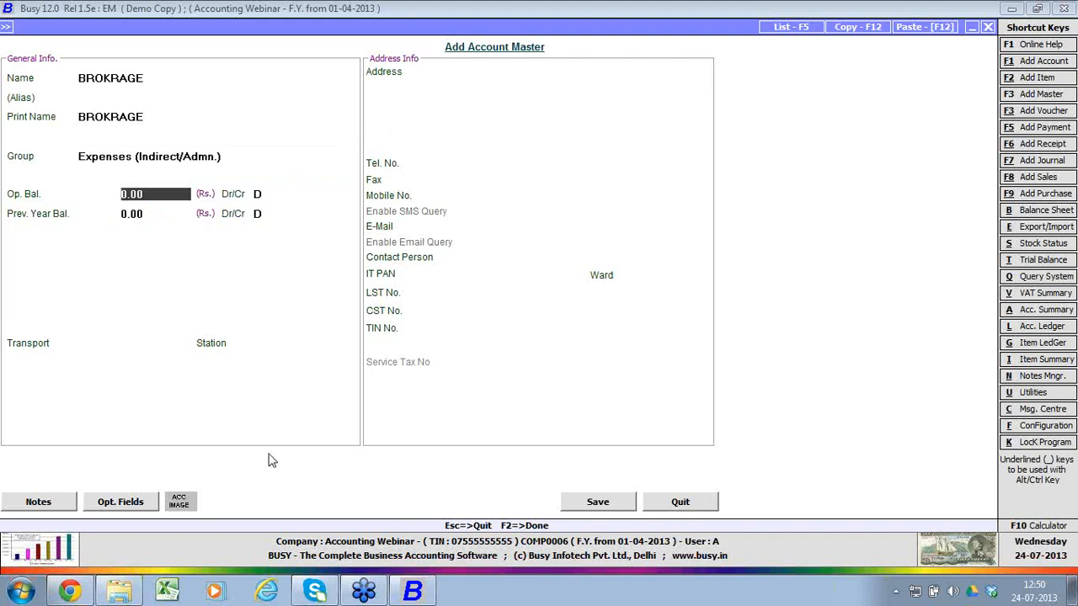
key("F2")
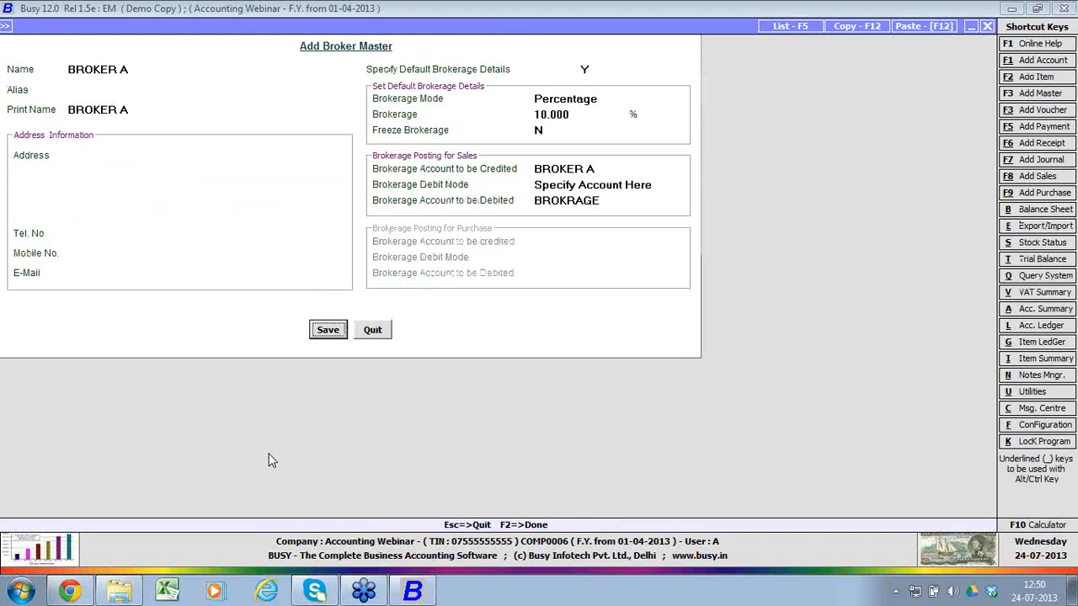
Step: Save the BROKER A broker master and leave the broker entry form
key("F2")
key("Return")
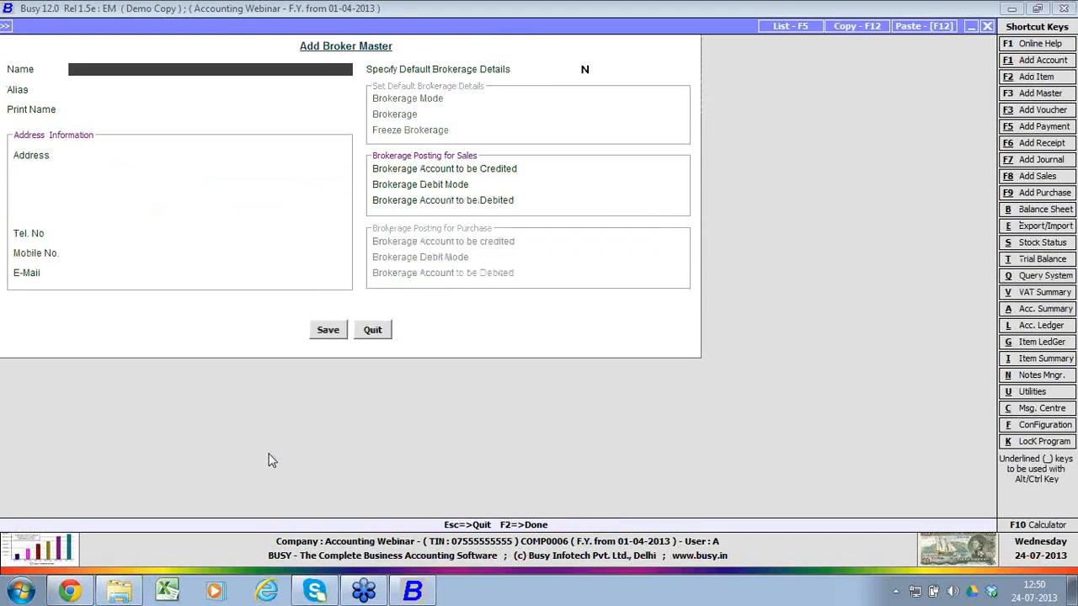
key("Escape")
Step: Find the broker-related accounts in the account modification list and review the BROKER A account master
key("Up")
key("Return")
key("Up")
key("Up")
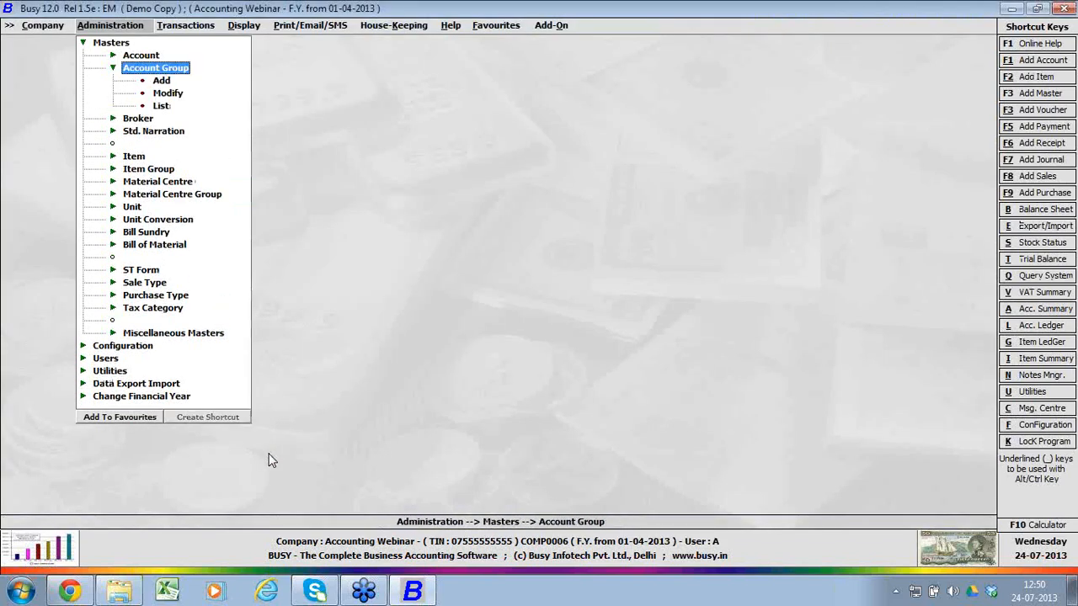
key("Return")
key("Down")
key("Return")
type("BRO")
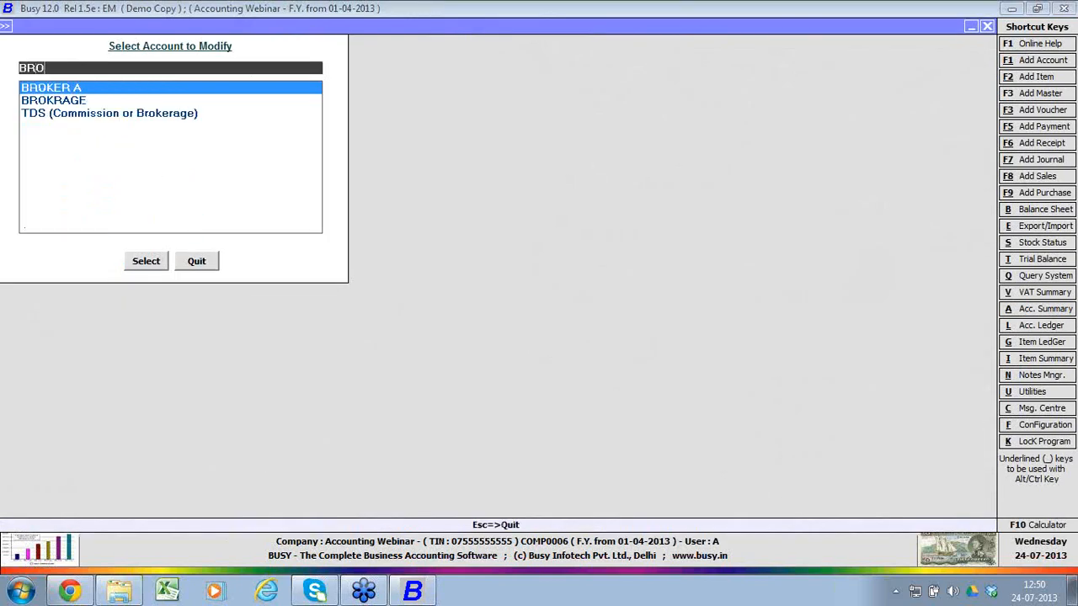
key("Return")
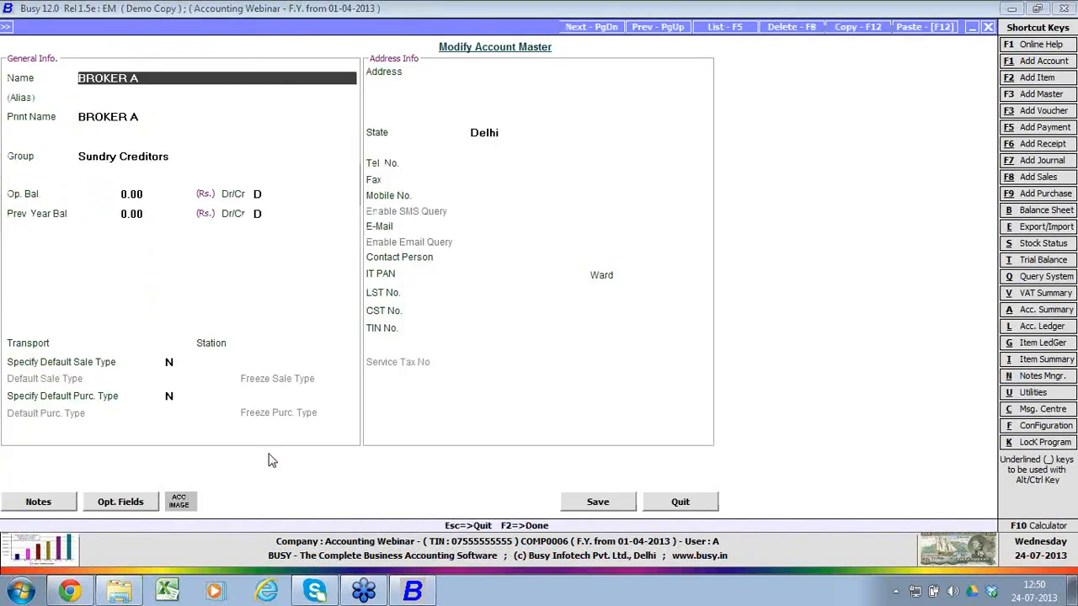
key("Escape")
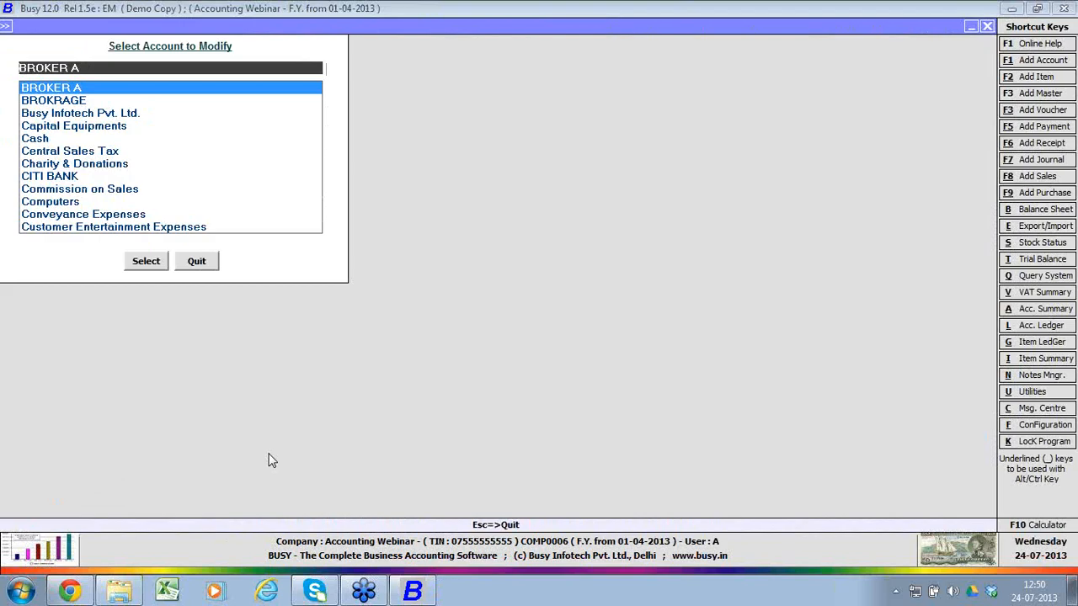
Step: Rename the BROKRAGE account and its print name as BROKERAGE and save the account master
key("Down")
key("Return")
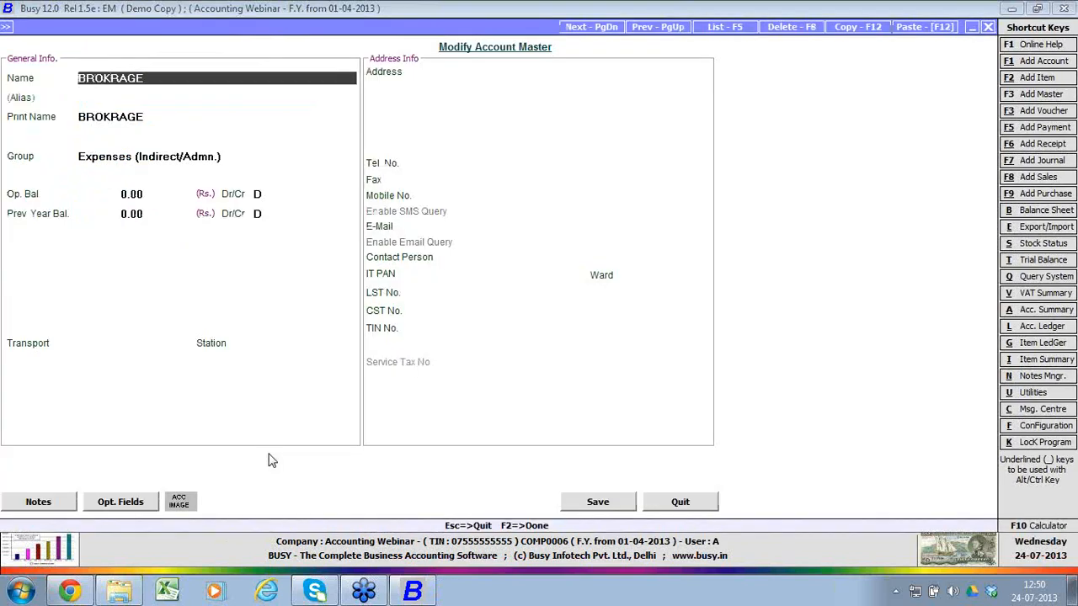
type("BROKERAGE")
key("Return")
key("Return")
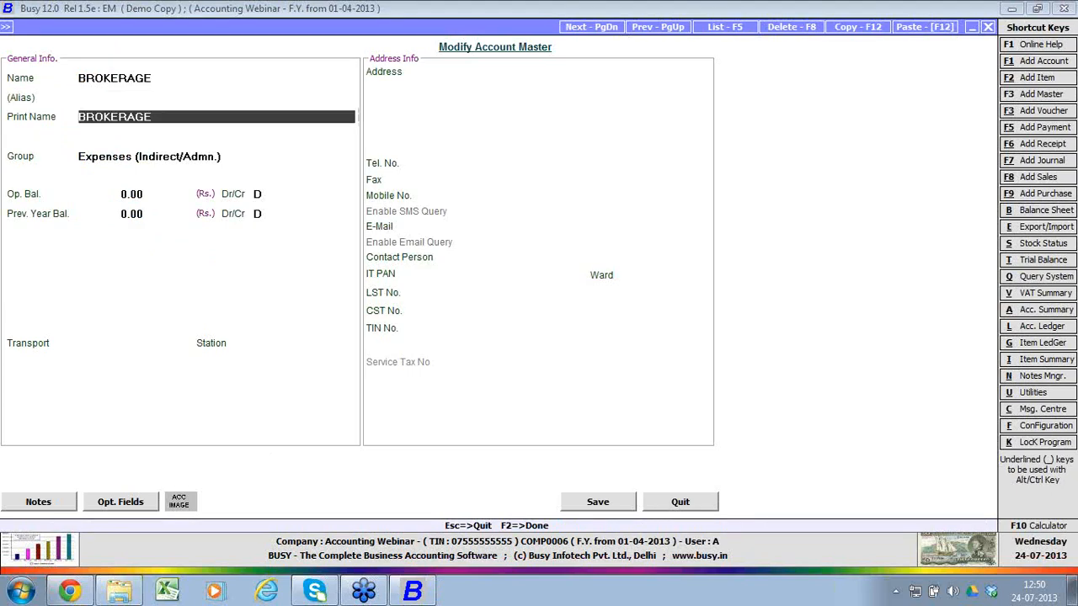
key("F2")
key("Return")
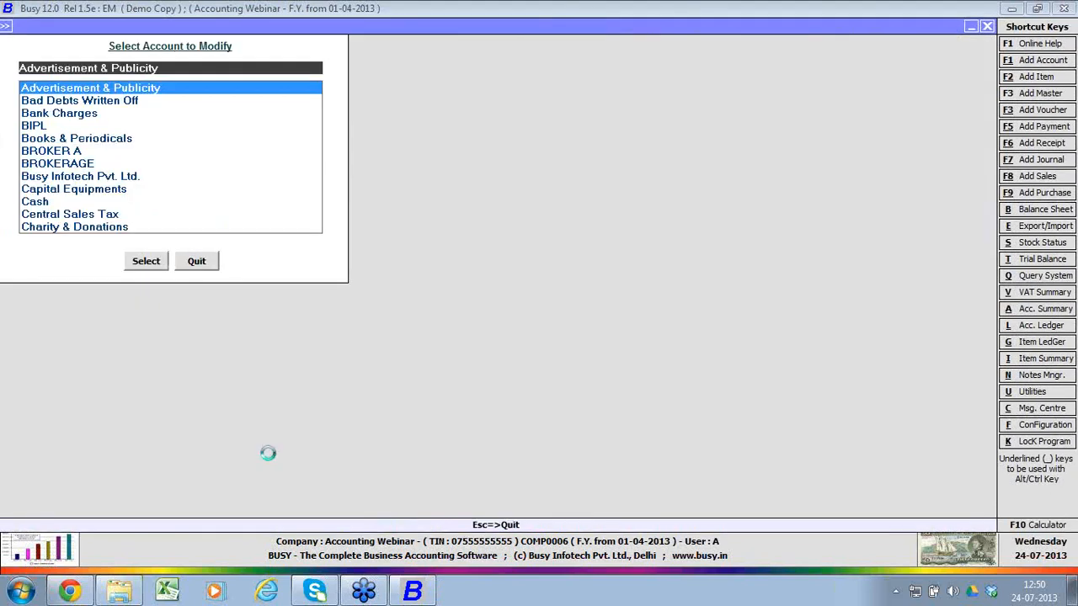
Step: Resave the Advertisement & Publicity account master and leave the account modification list
key("Return")
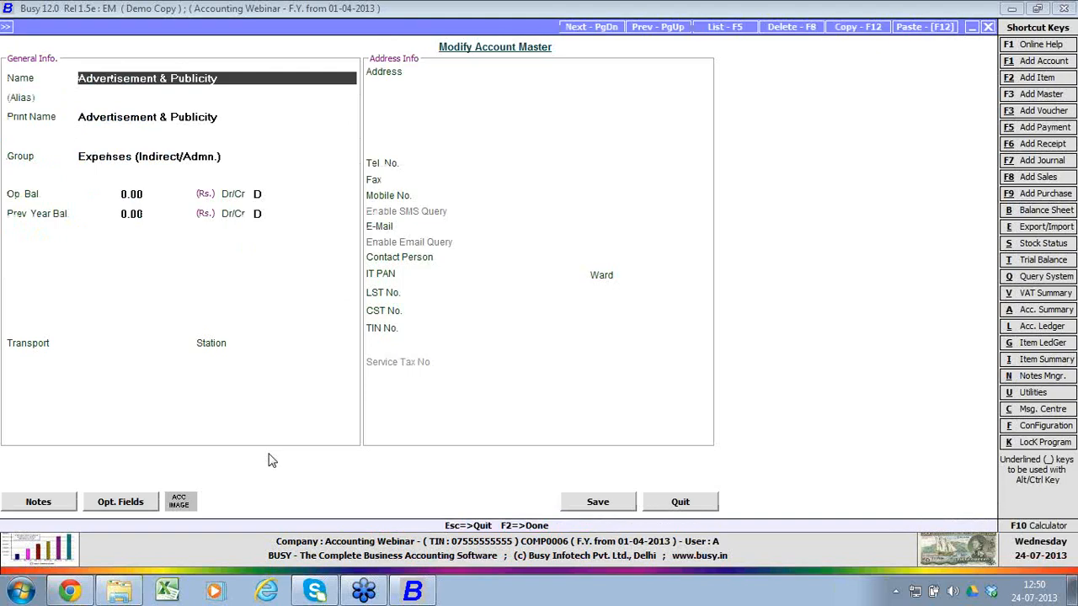
key("F2")
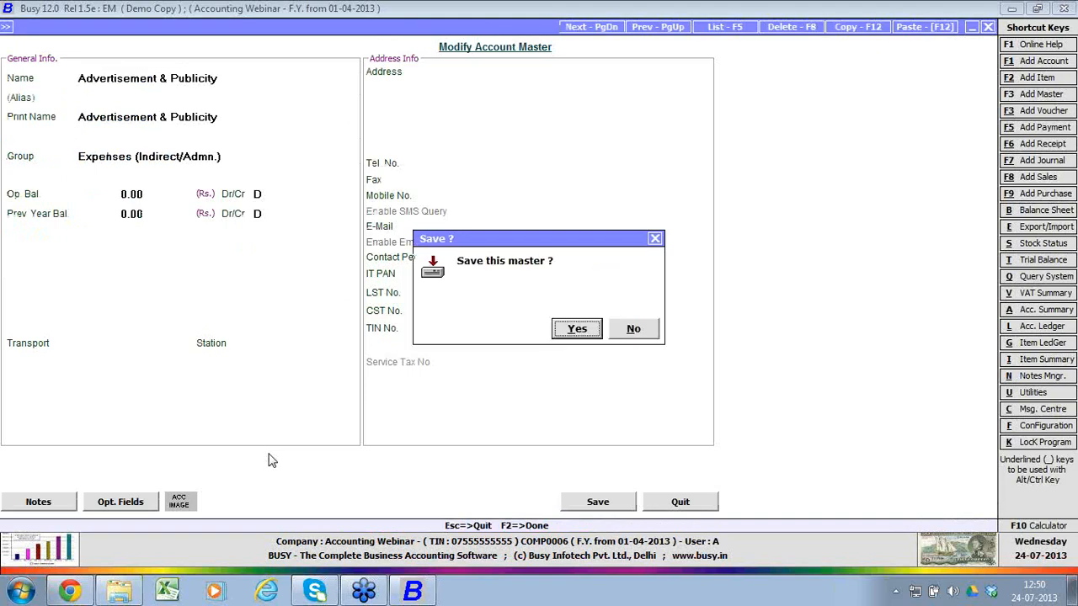
key("Return")
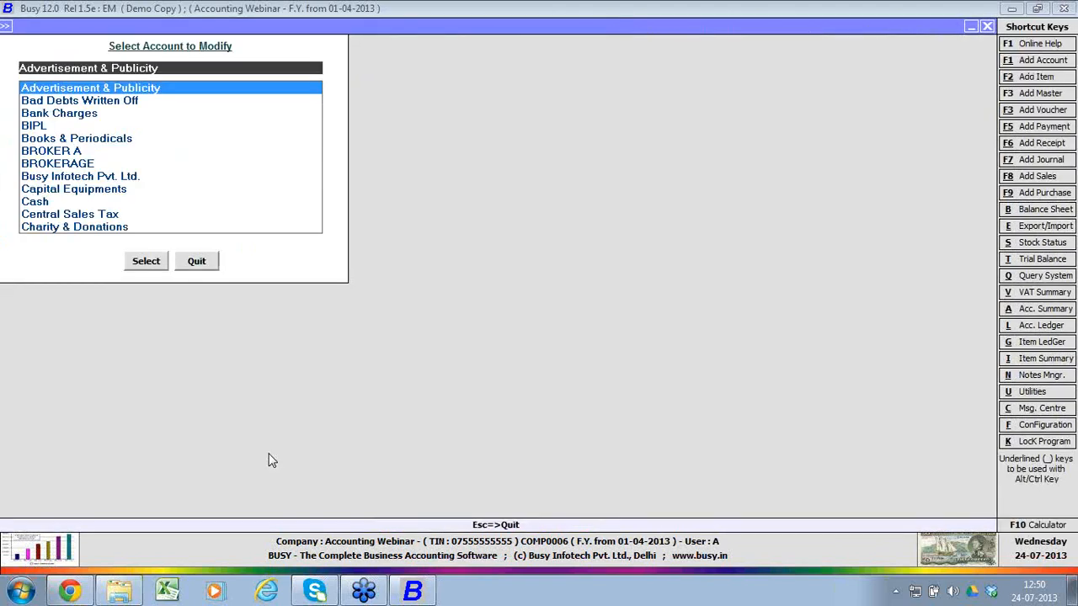
key("Escape")
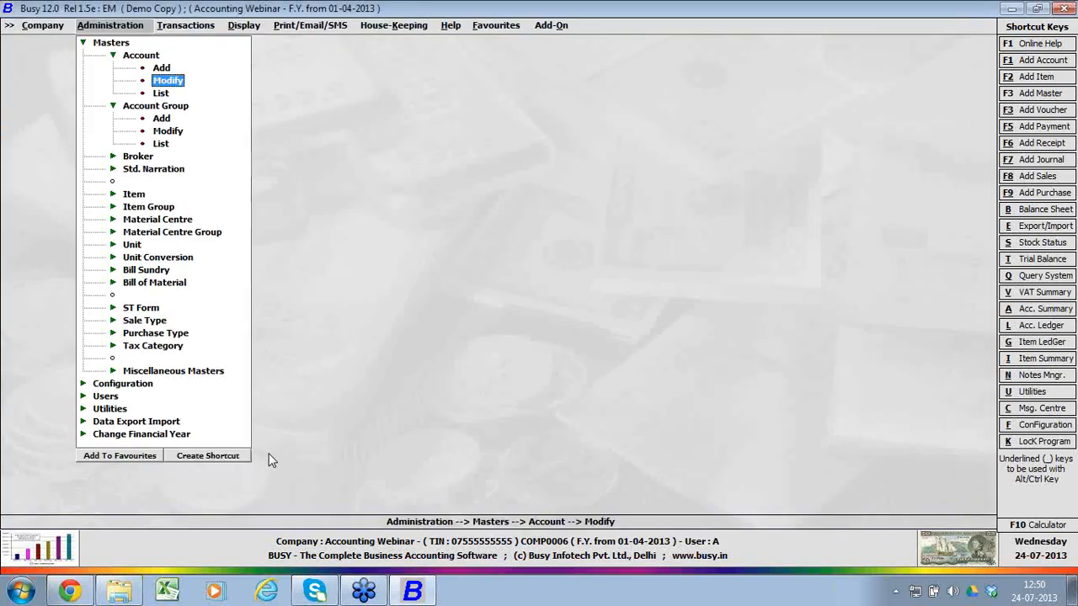
Step: Start a new sales voucher in series Main dated 01-04-2013, with voucher number 3 and sale type C/C-Form
key("Right")
key("Return")
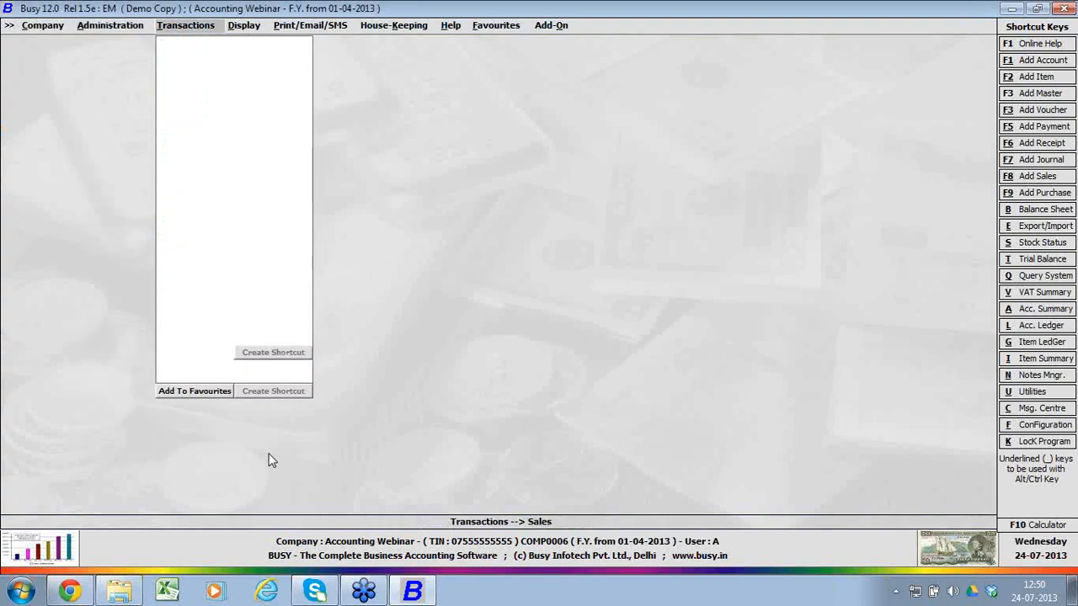
key("Return")
key("Return")
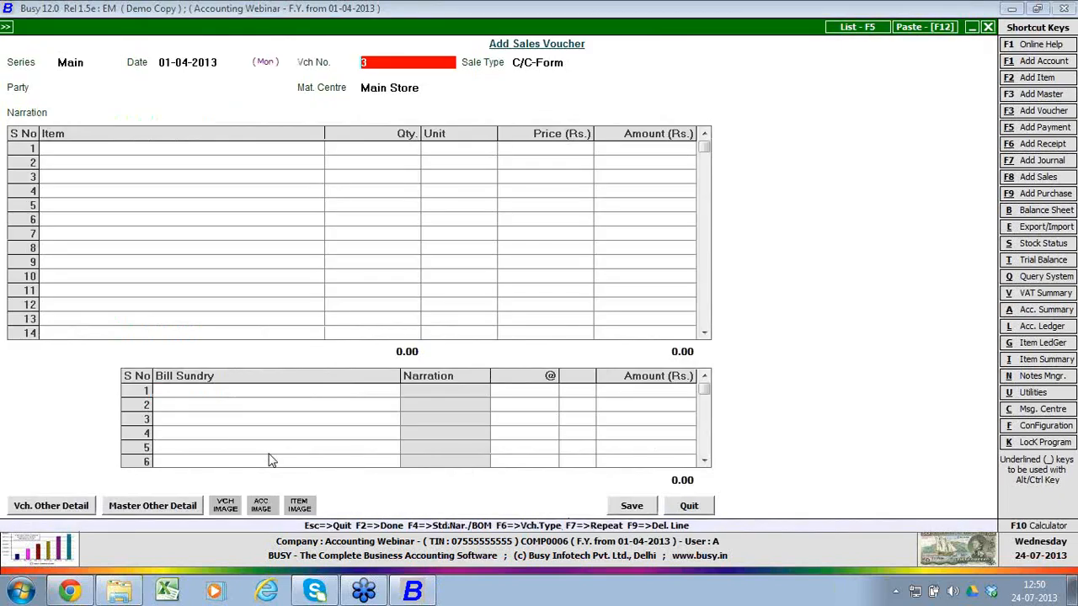
key("Return")
key("Return")
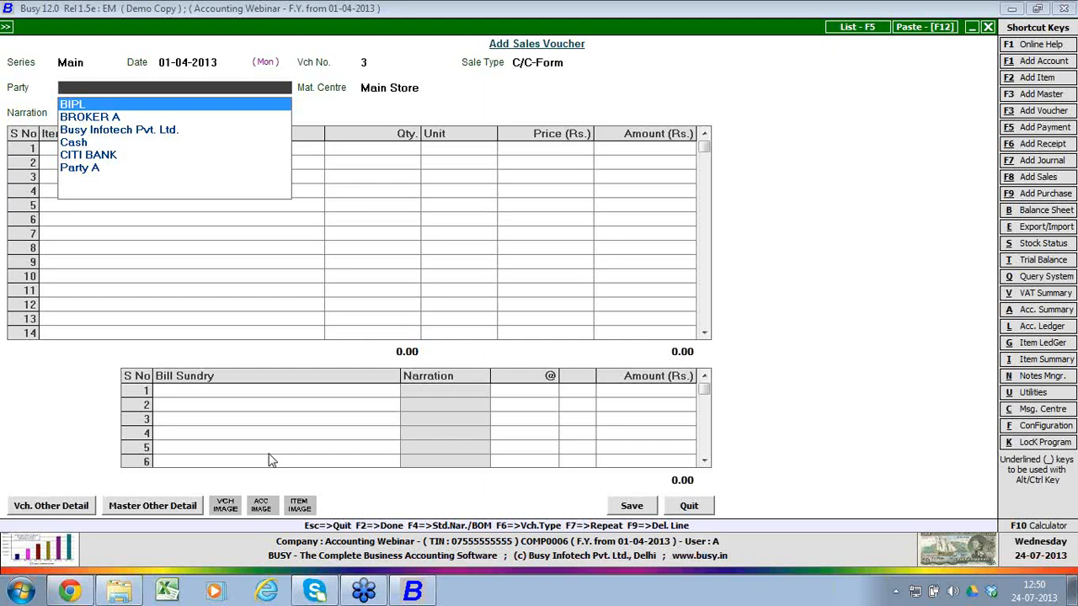
Step: Set the voucher party to Busy Infotech Pvt. Ltd. with material centre Main Store, leaving the narration and transport details blank
key("Down")
key("Down")
key("Return")
key("Return")
key("Return")
key("Return")
key("Return")
key("Return")
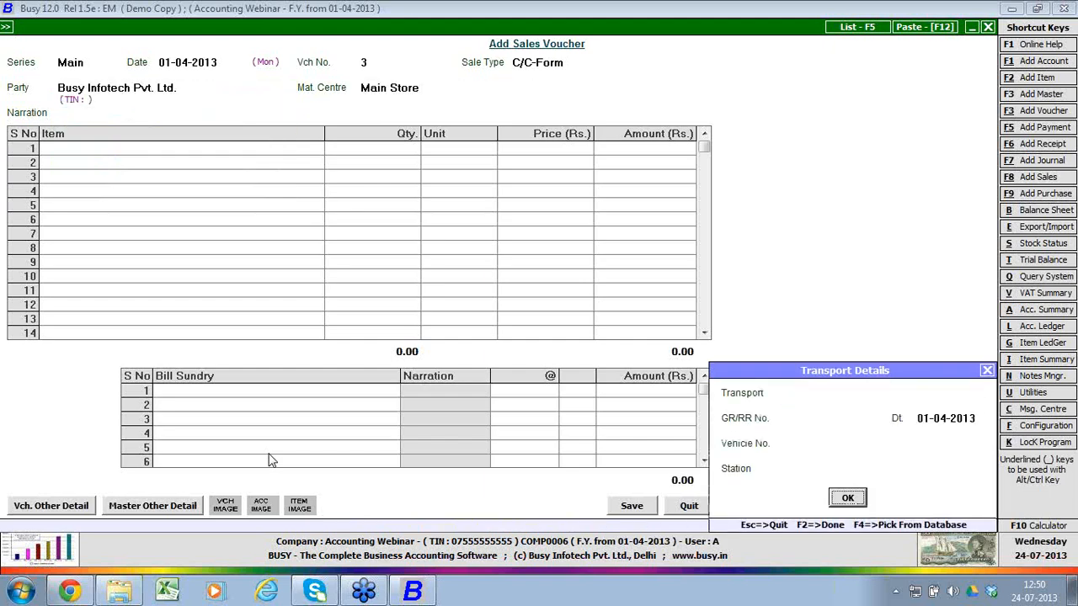
key("Return")
Step: Enter Item A in the sales voucher with quantity 10 Pcs. and amount 1,000
key("Return")
type("10")
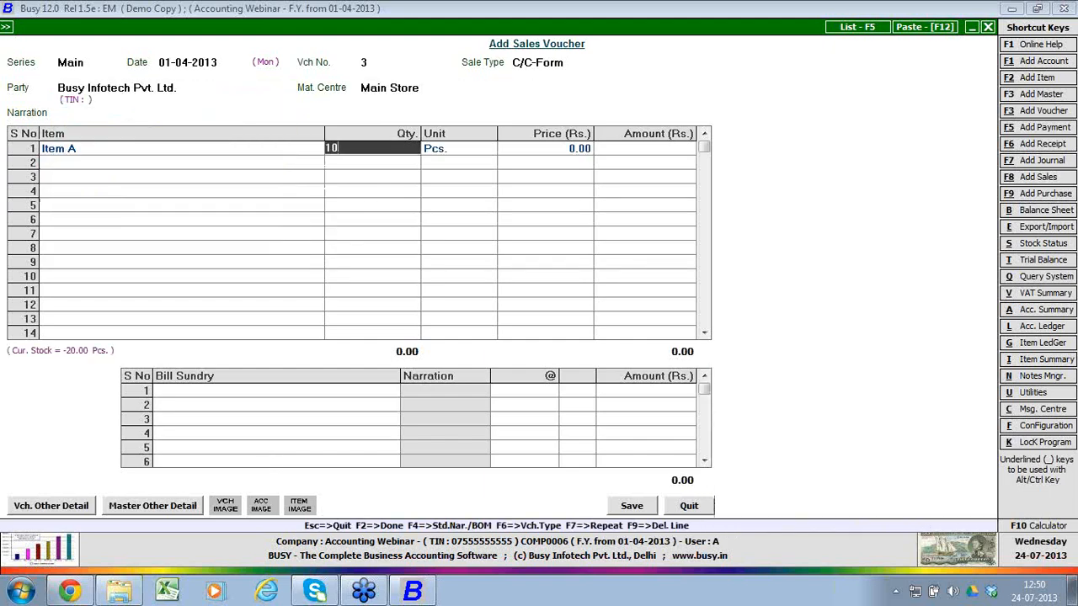
key("Return")
key("Return")
key("Return")
type("1000")
key("Return")
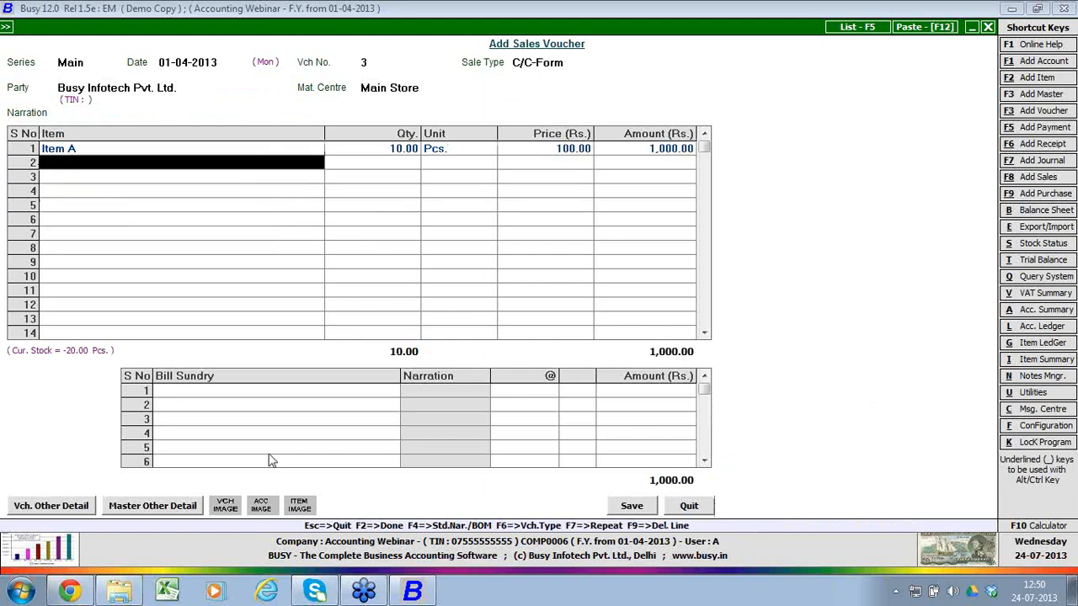
key("Return")
Step: Accept the sales tax reporting details with a blank item description and specify BROKER A as the voucher's broker in Percentage mode
key("F2")
key("y")
key("y")
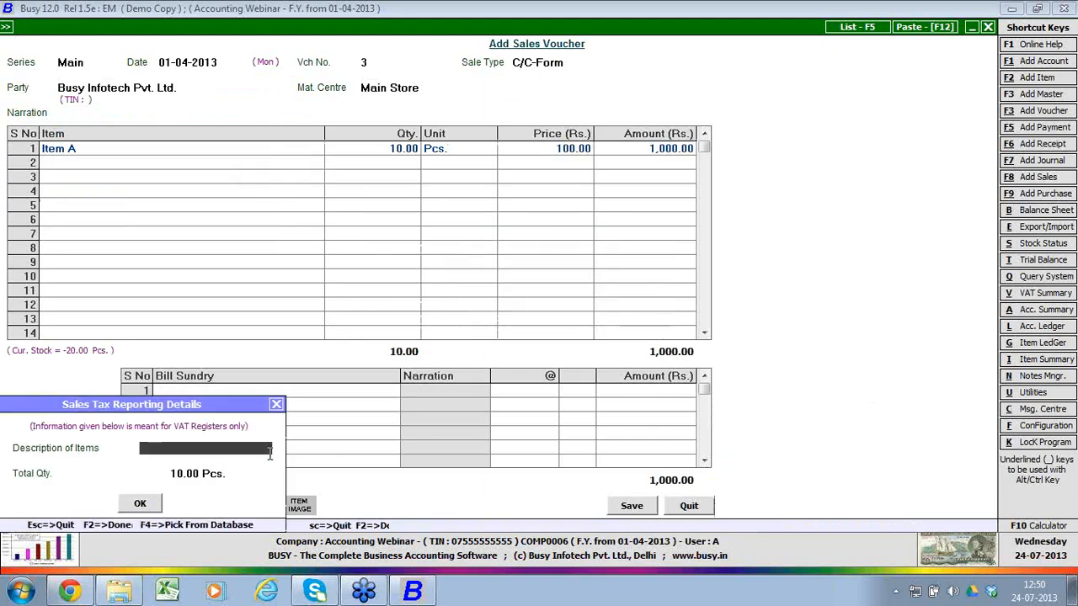
key("Return")
key("Return")
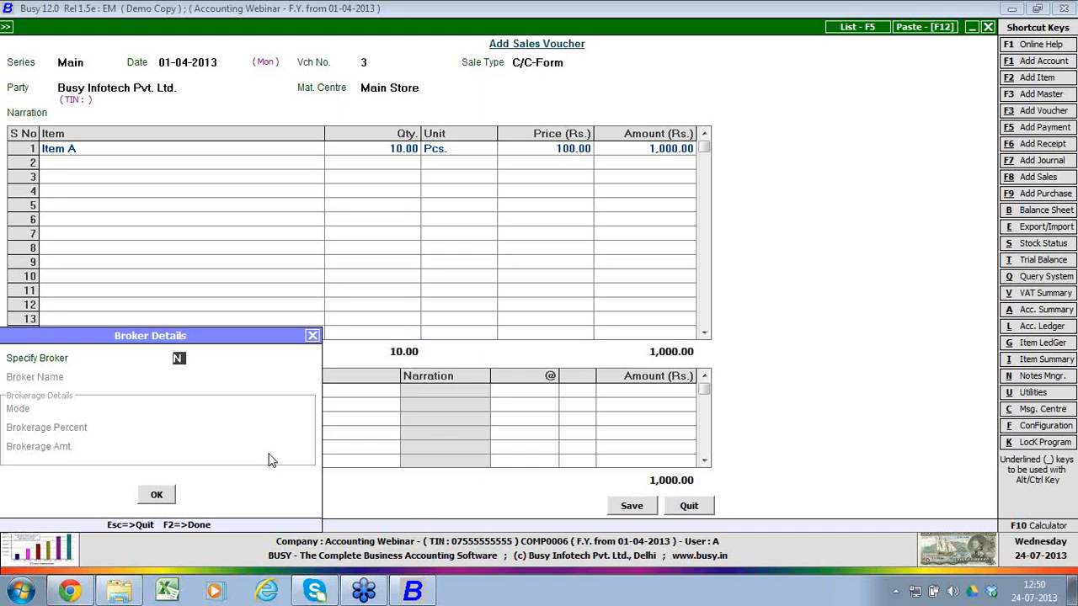
key("y")
key("Return")
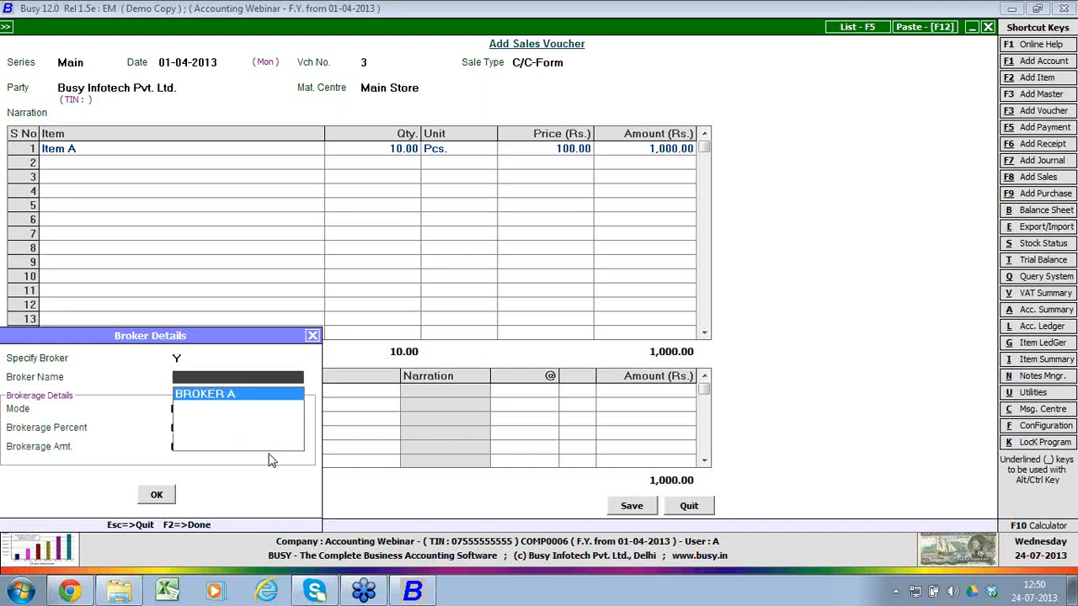
key("Return")
key("Return")
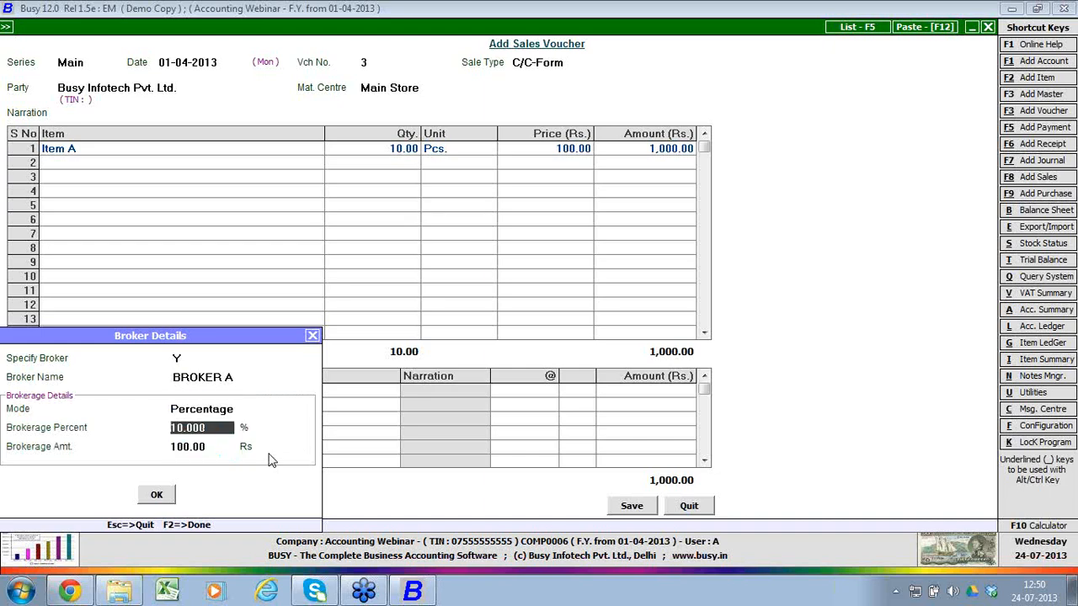
Step: Accept the 10% brokerage, save the sales voucher without printing it, and leave voucher entry
key("Return")
key("Return")
key("Return")
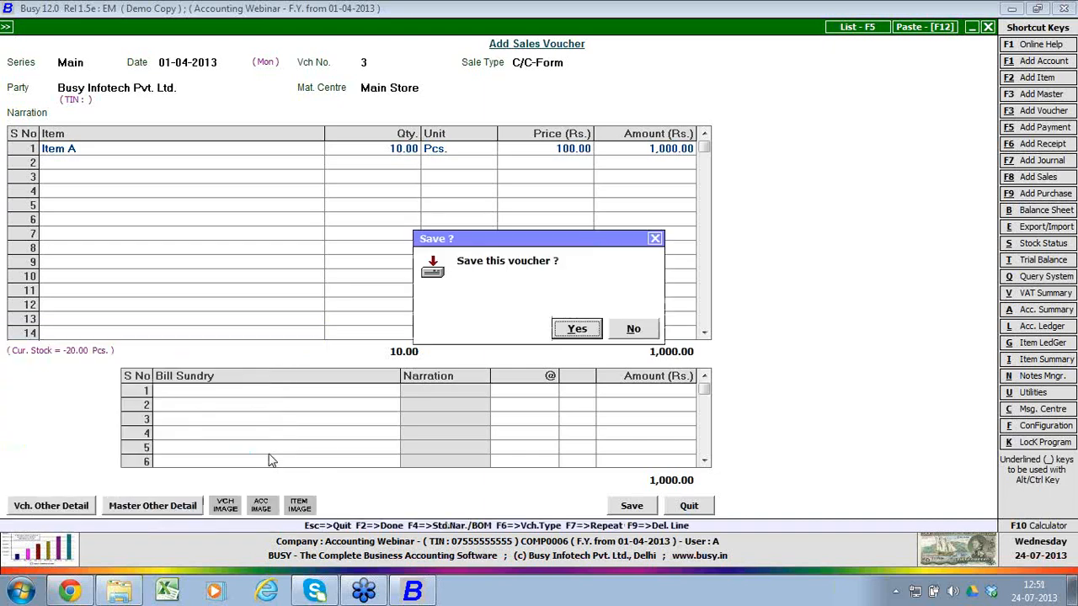
key("Return")
key("n")
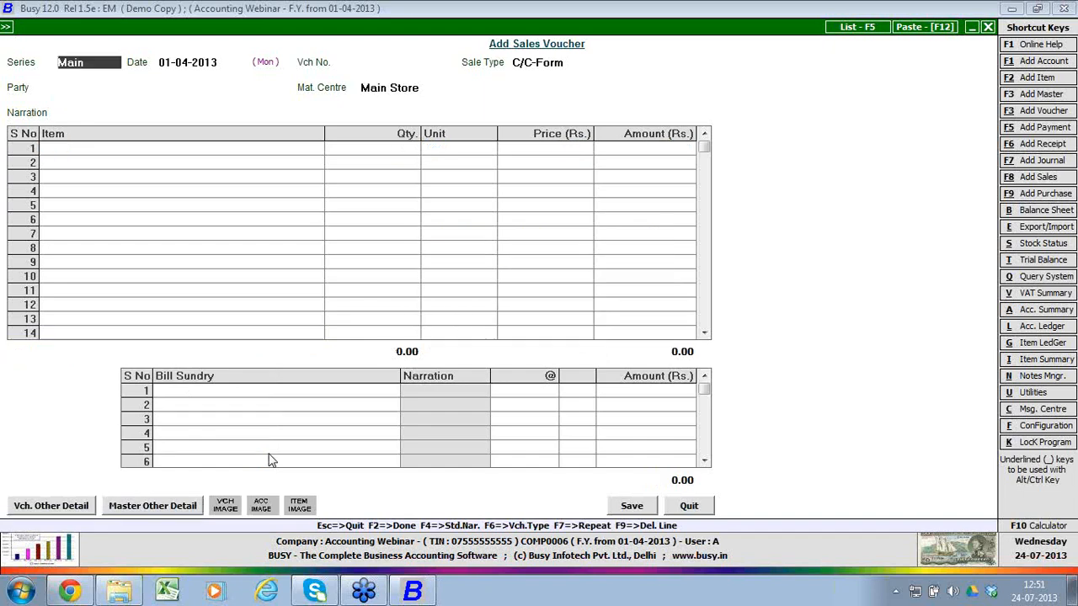
key("Escape")
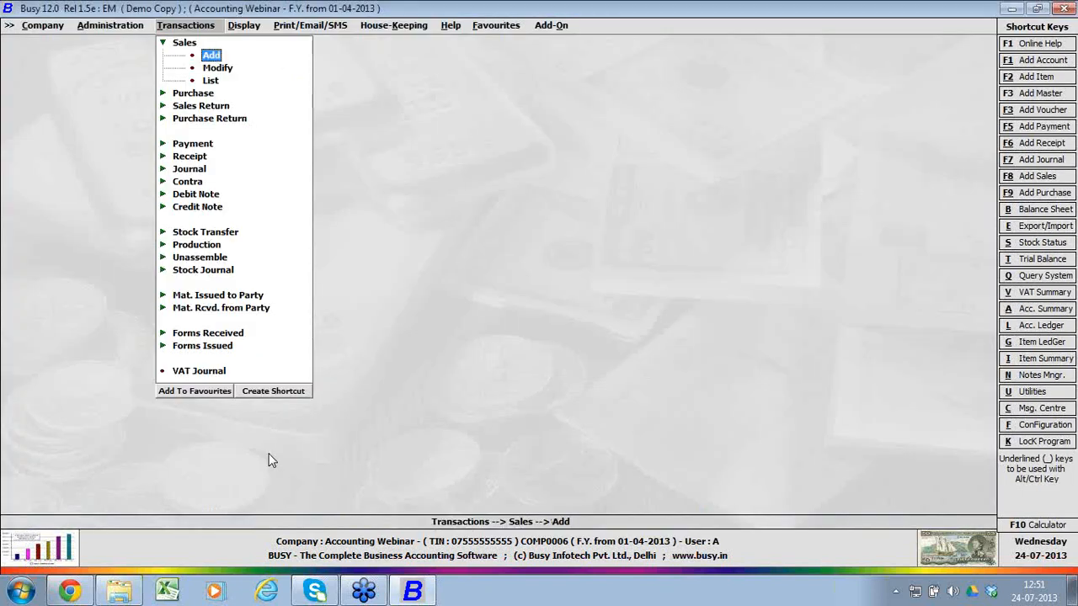
Step: Open the Brokerage Calculation report
key("Right")
key("Down")
key("Down")
key("Down")
key("Down")
key("Down")
key("Down")
key("Down")
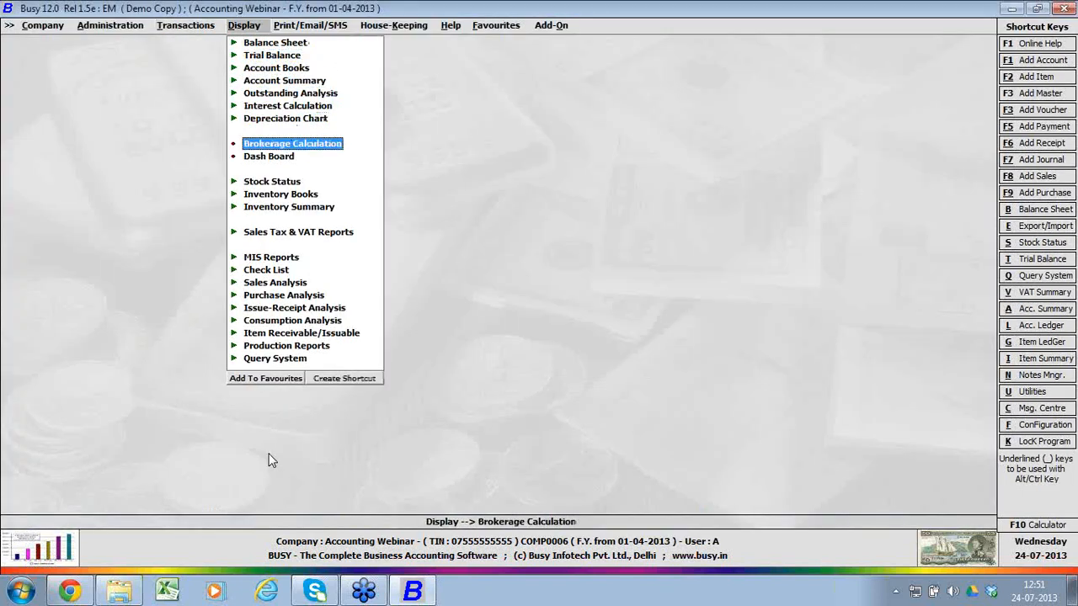
Step: Generate the Brokerage Calculation report for BROKER A for the period 1-4-2013 to 1-4-2013
key("Return")
key("Return")
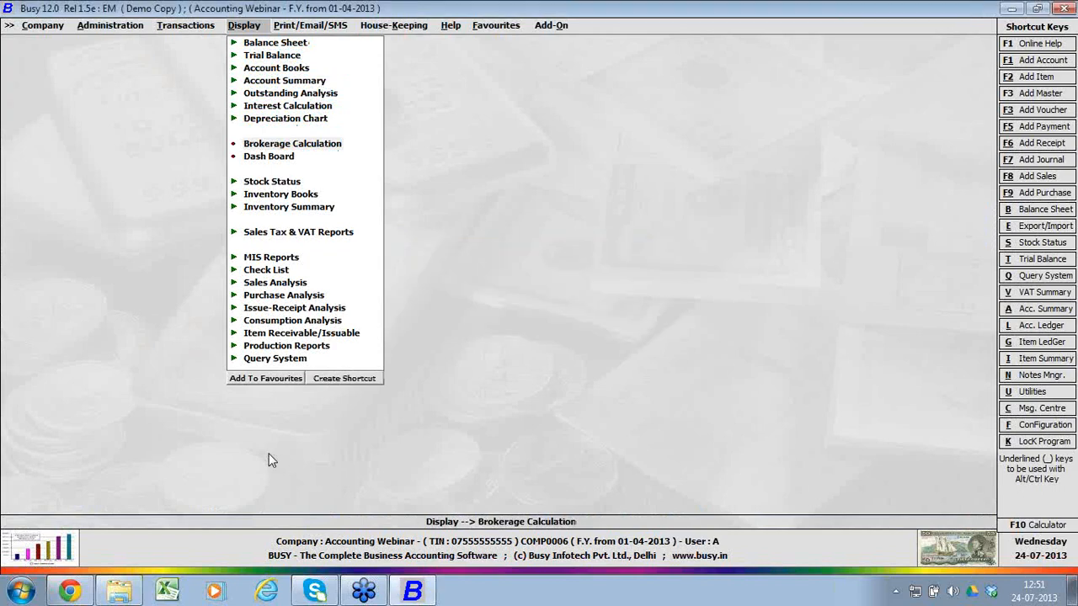
key("Return")
key("Return")
key("Return")
key("Return")
key("Return")
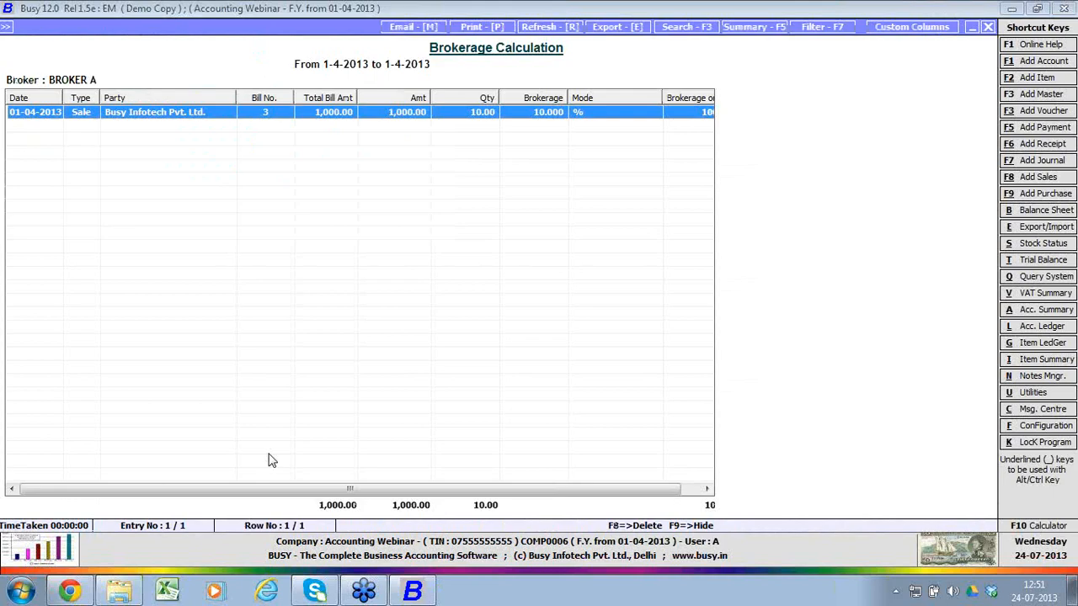
Step: Examine the remaining columns of the Brokerage Calculation report and close it
key("Right")
key("Right")
key("Right")
key("Right")
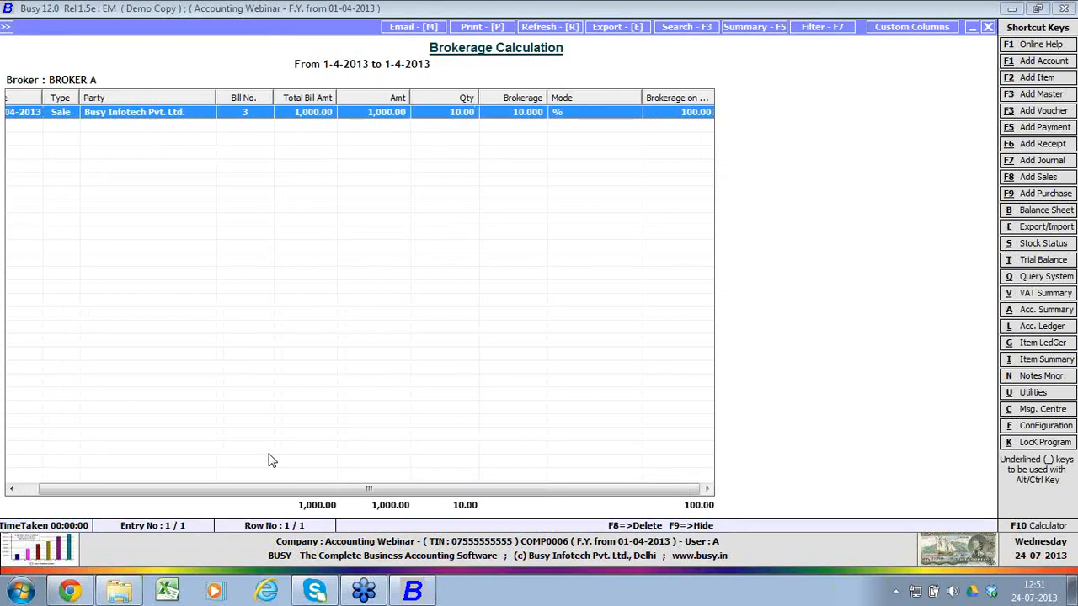
key("Escape")
key("Escape")
key("Escape")
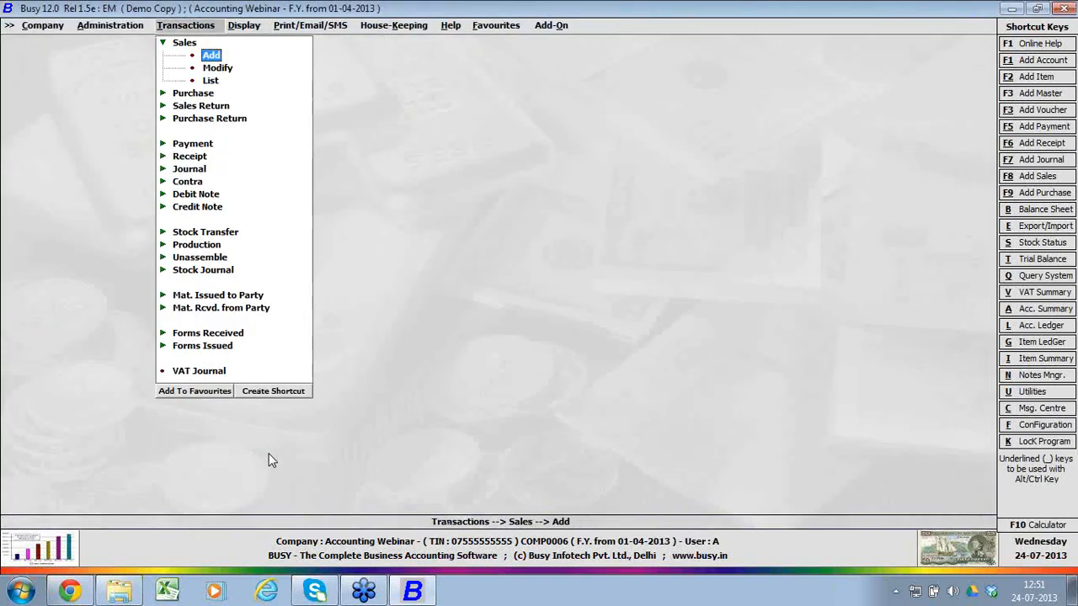
Step: Open sales voucher 3 of the Main series dated 01-04-2013 for modification
key("Down")
key("Return")
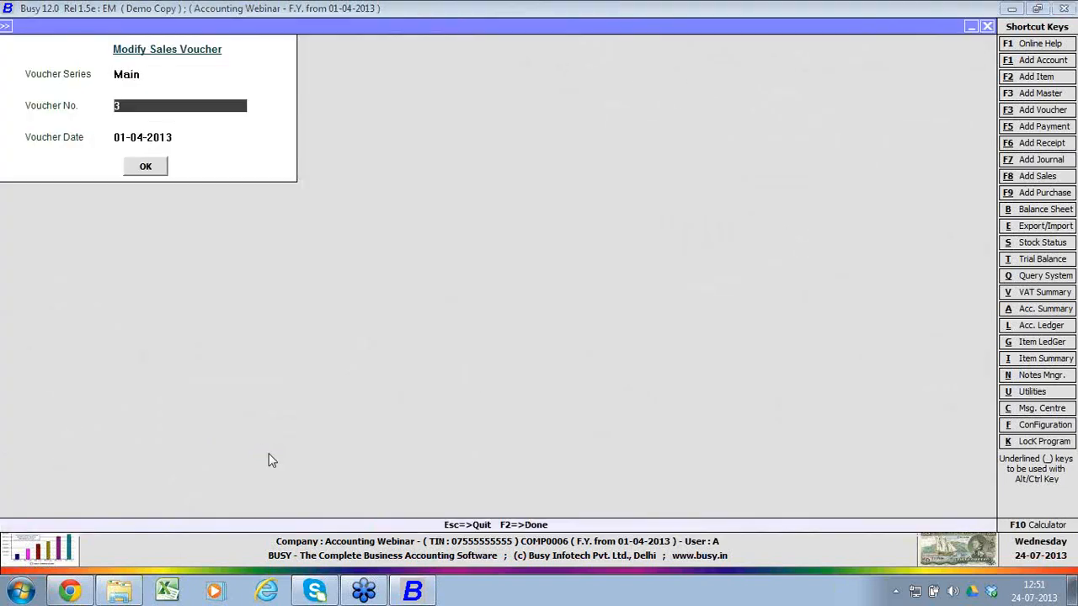
type("3")
key("Return")
key("Return")
key("Return")
Step: Preview the accounts voucher printout of sales voucher 3, and close the preview and the voucher
key("alt+p")
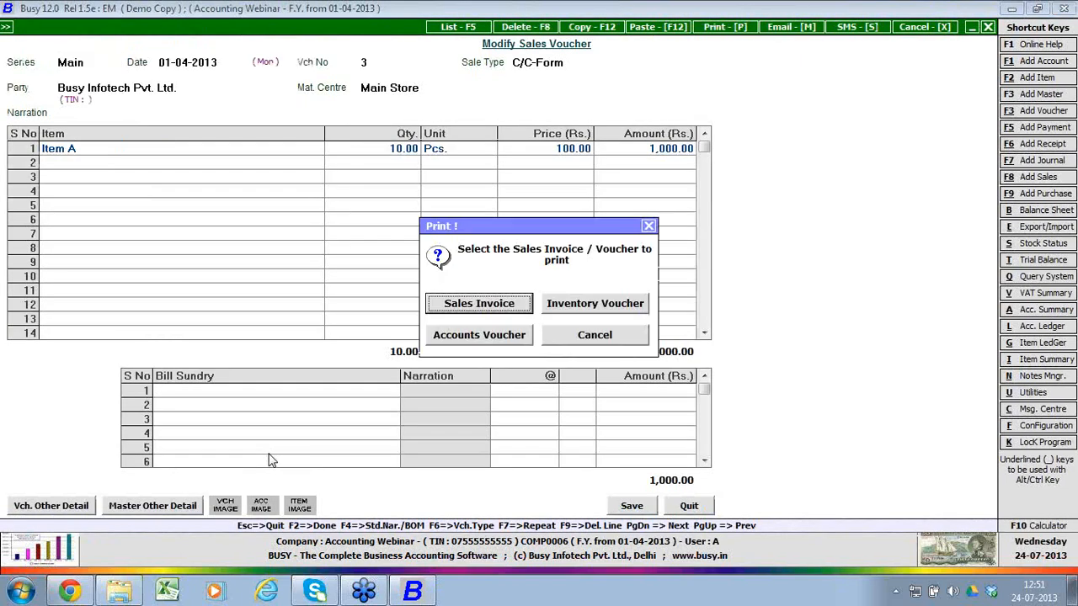
key("Right")
key("Right")
key("Return")
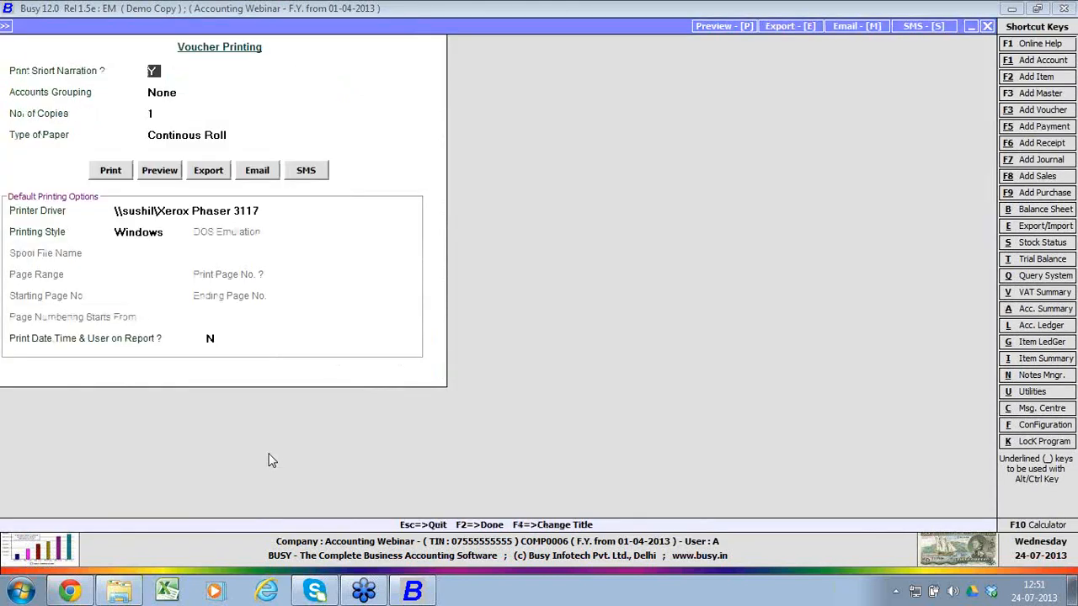
key("alt+v")
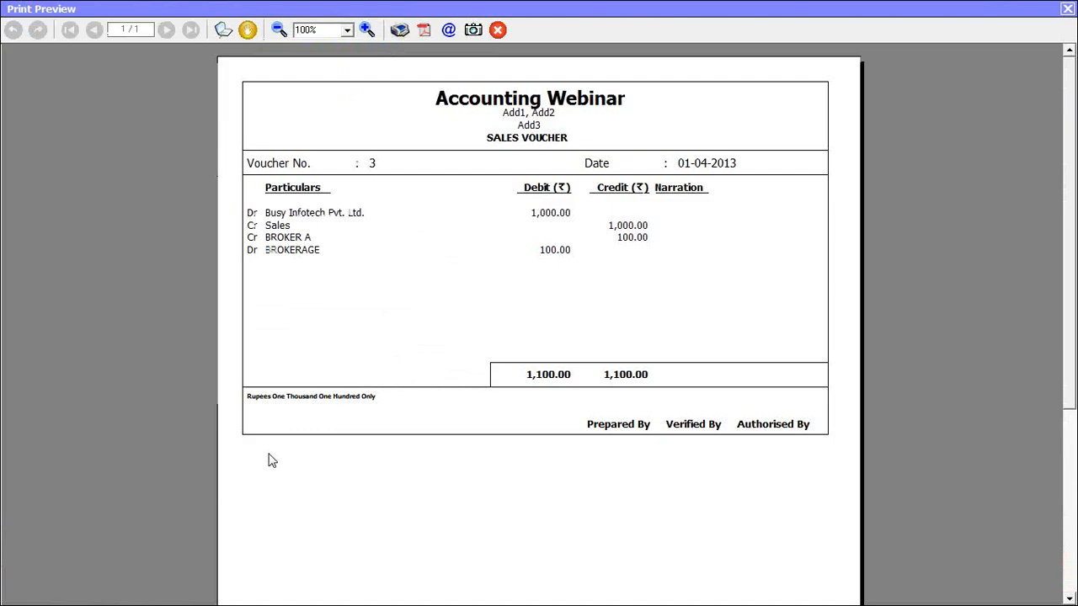
key("Escape")
key("Escape")
key("y")
Step: Display the account ledger of BROKER A for 01-04-2013
key("alt+l")
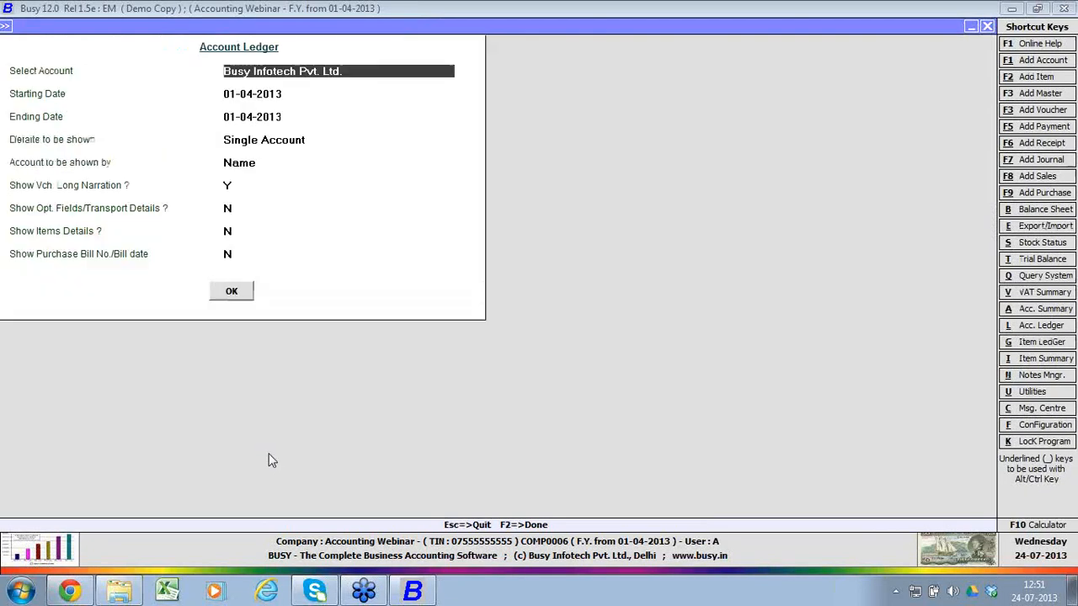
type("brok")
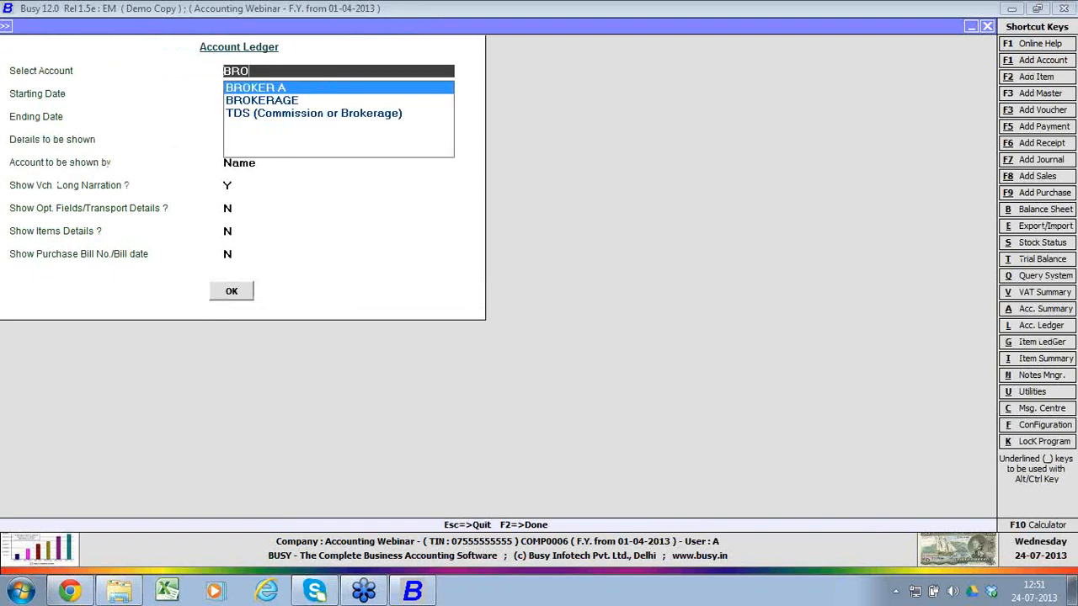
key("Return")
key("F2")
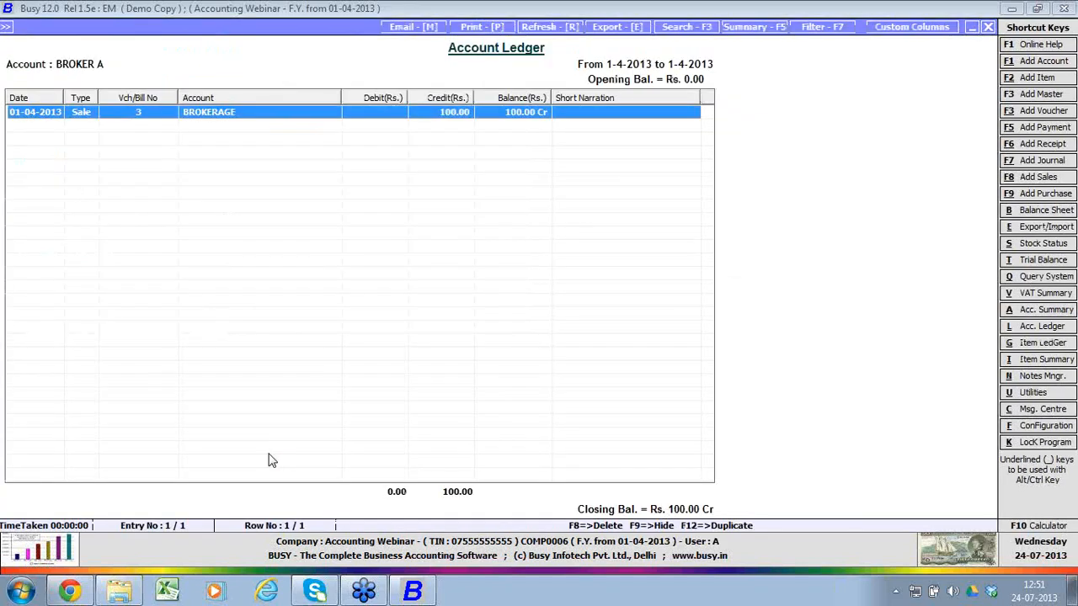
key("Escape")
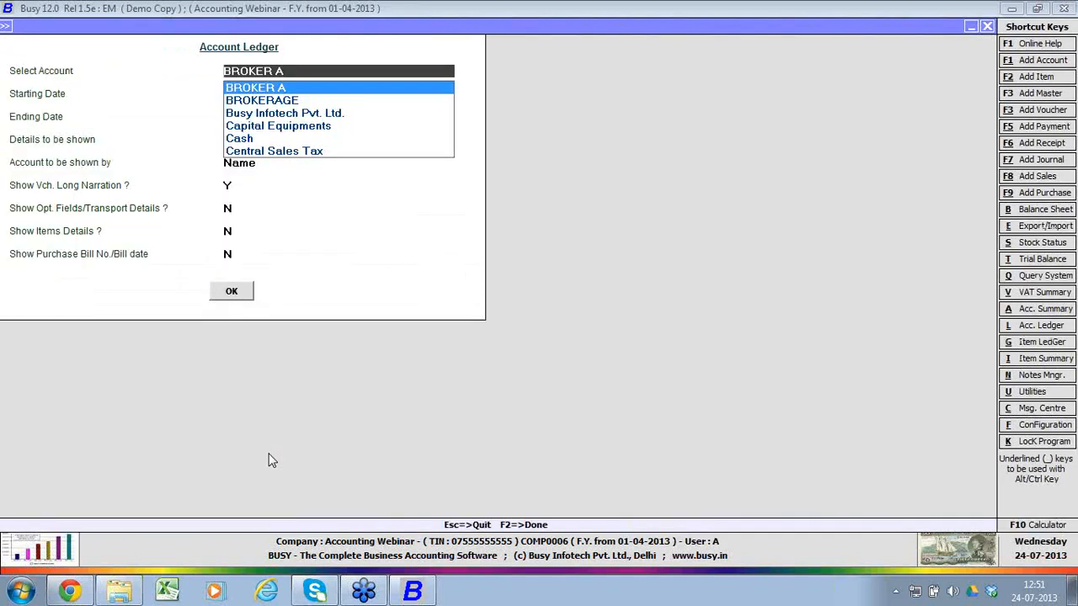
Step: Display the account ledger of BROKERAGE for 01-04-2013 and close it
key("Down")
key("Return")
key("F2")
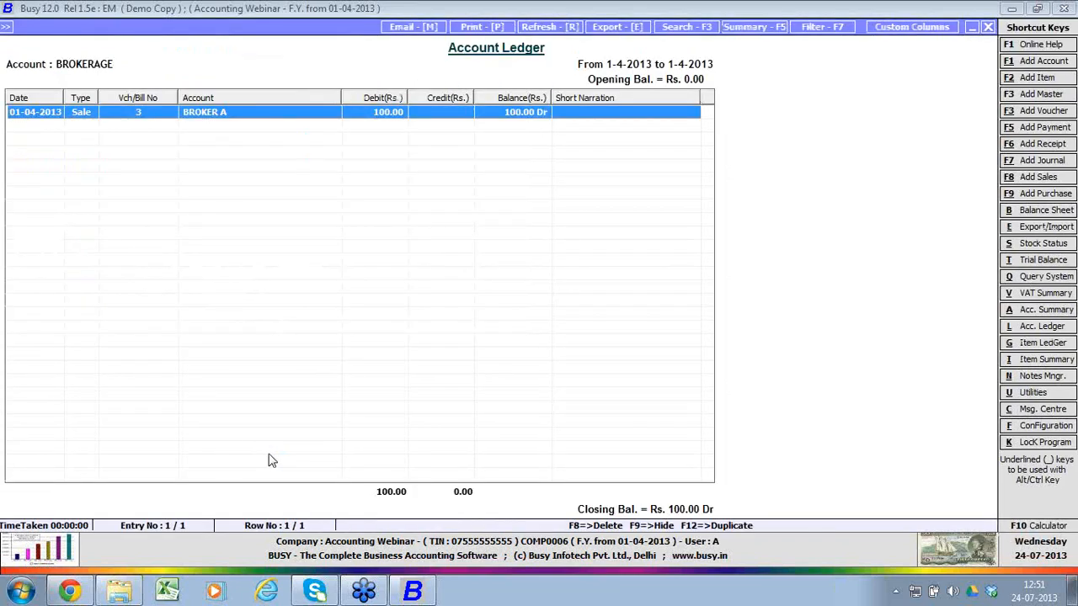
key("Escape")
key("Escape")
key("Escape")
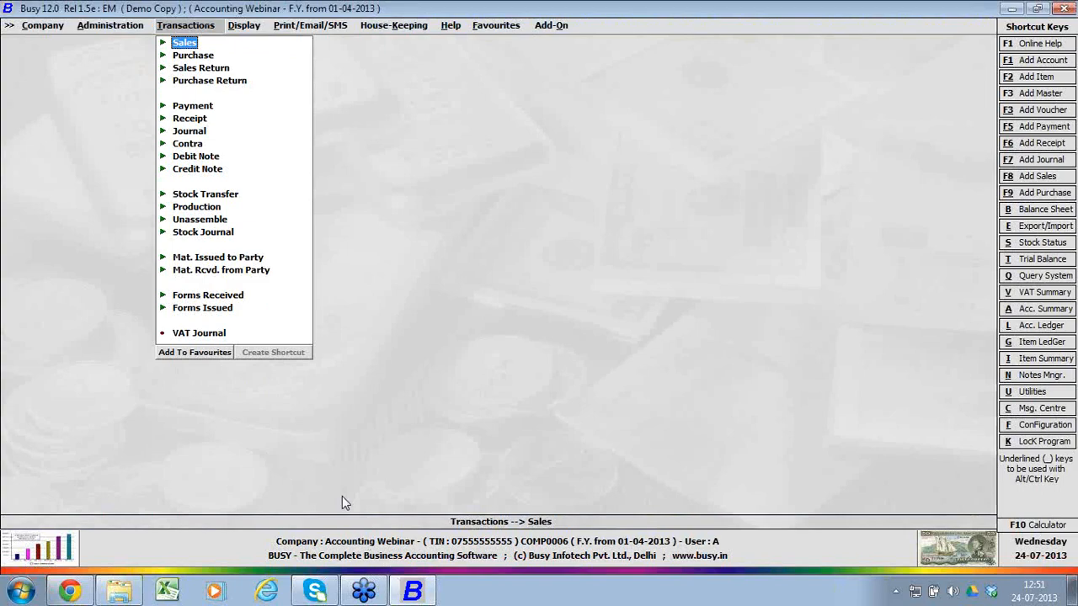
Step: Open the Accounts section of the company's Features / Options configuration
key("Left")
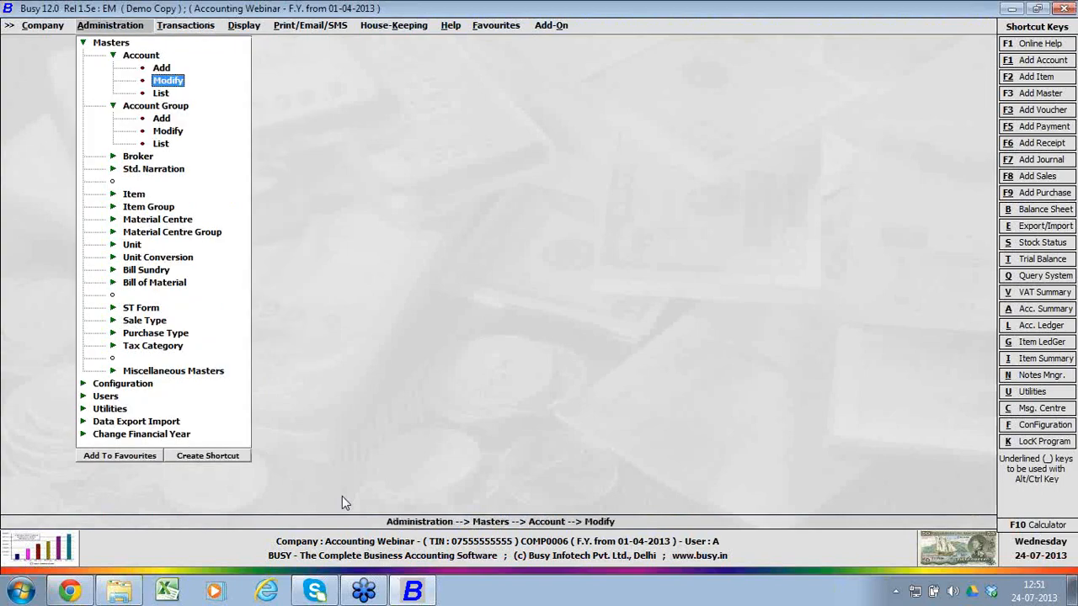
key("Escape")
key("Escape")
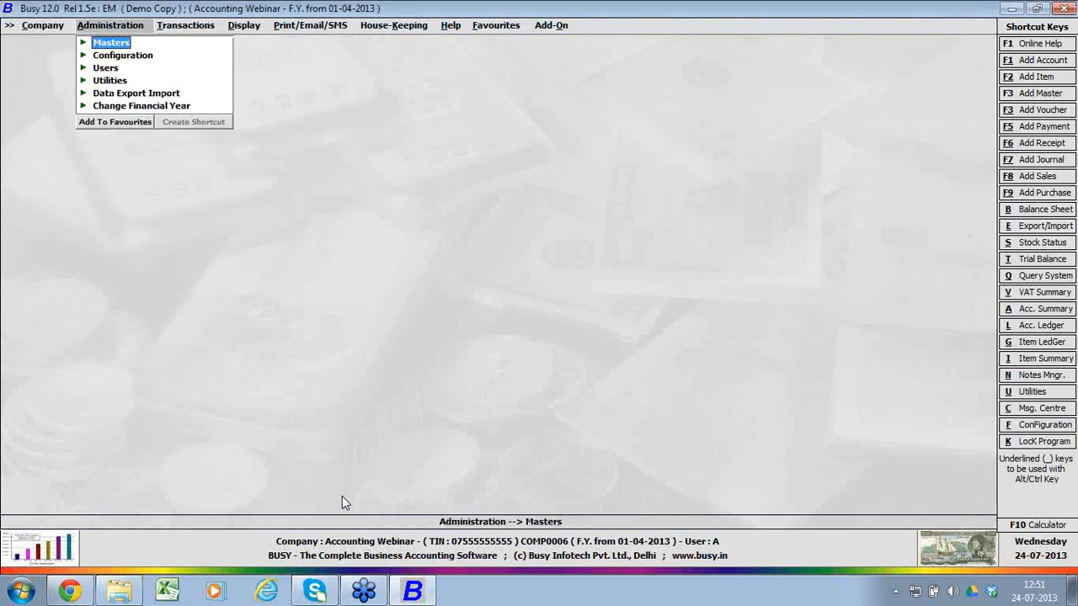
key("Down")
key("Return")
key("Return")
key("Down")
key("Down")
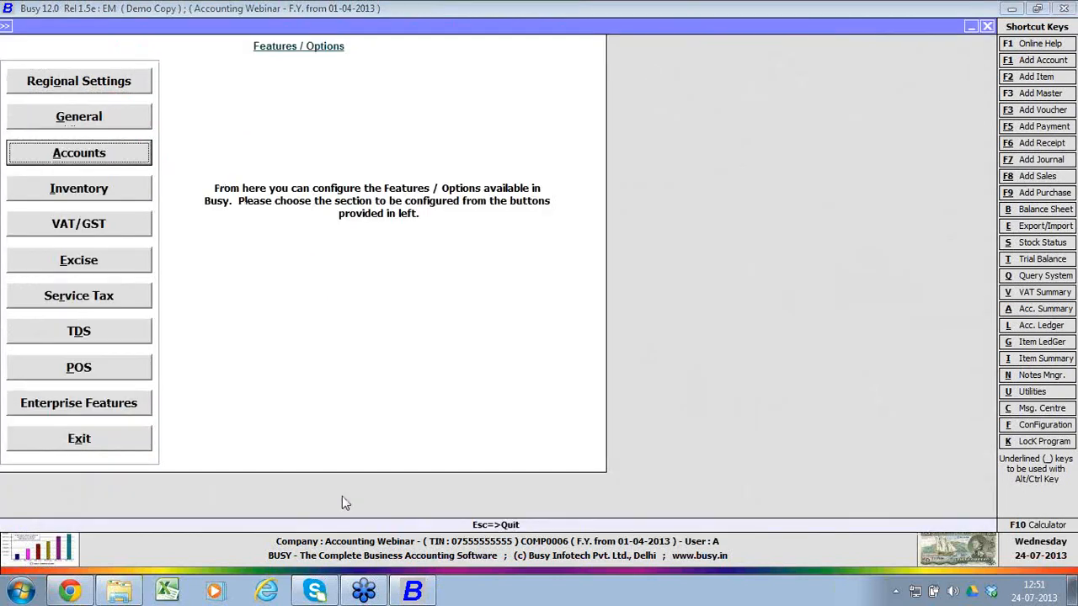
key("Return")
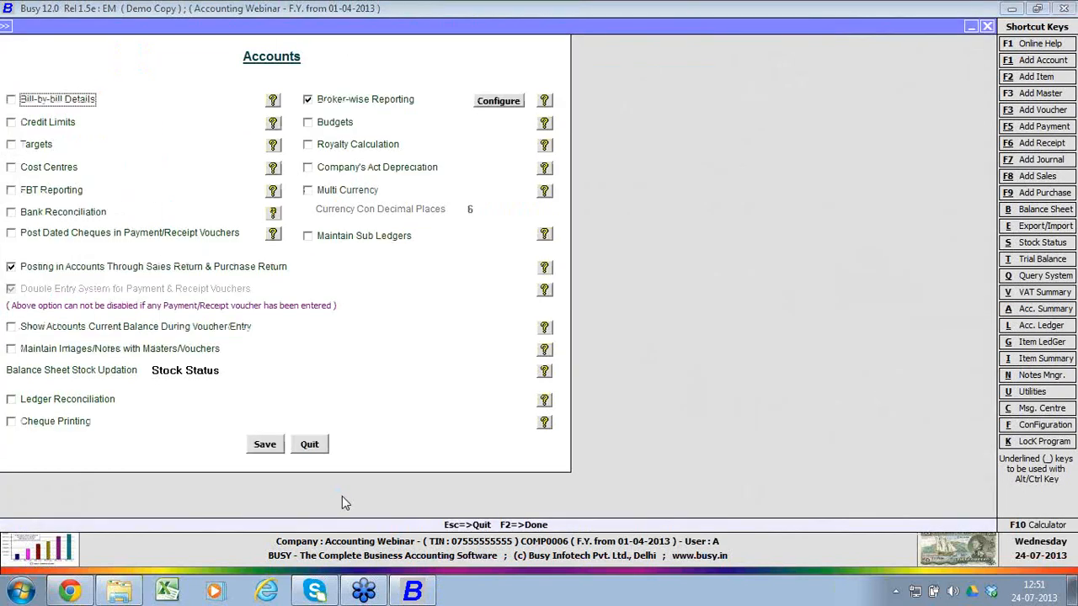
Step: Disable Broker-wise Reporting, enable Budgets, and save the Accounts options
left_click(320, 102)
left_click(327, 126)
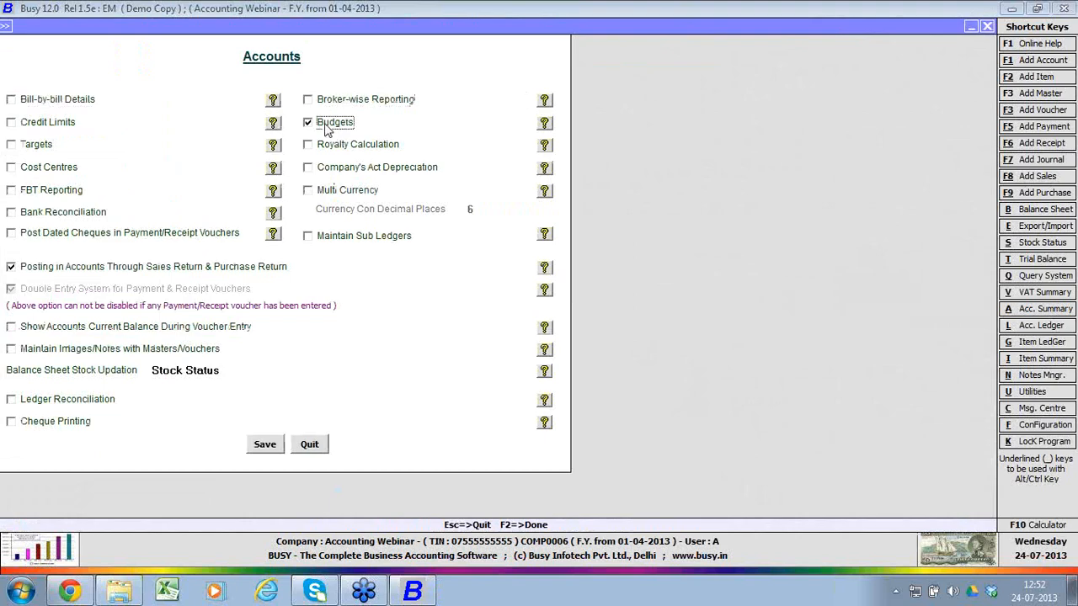
left_click(273, 450)
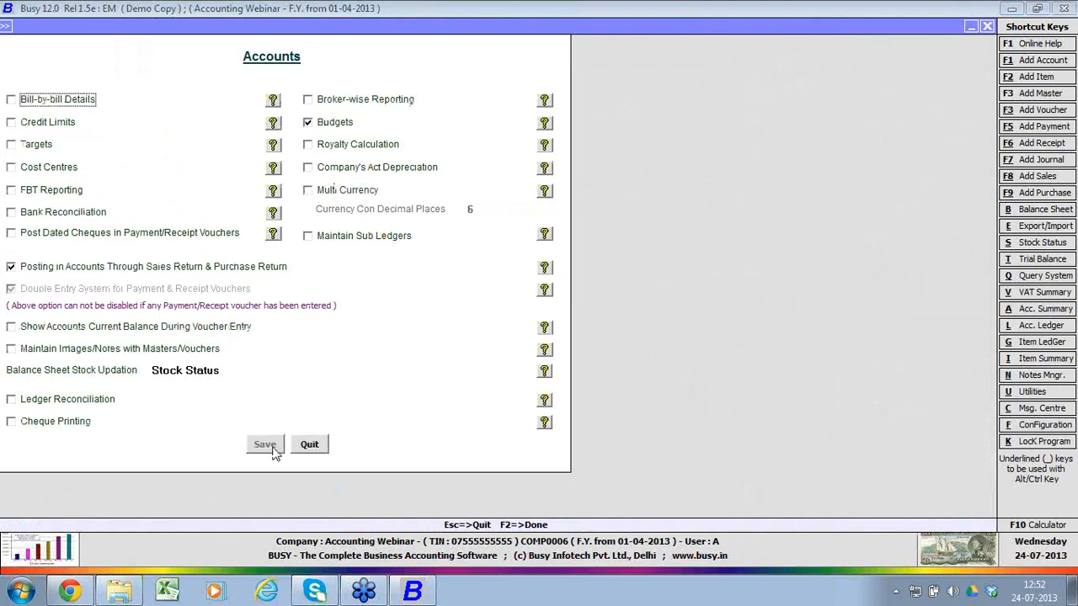
key("Escape")
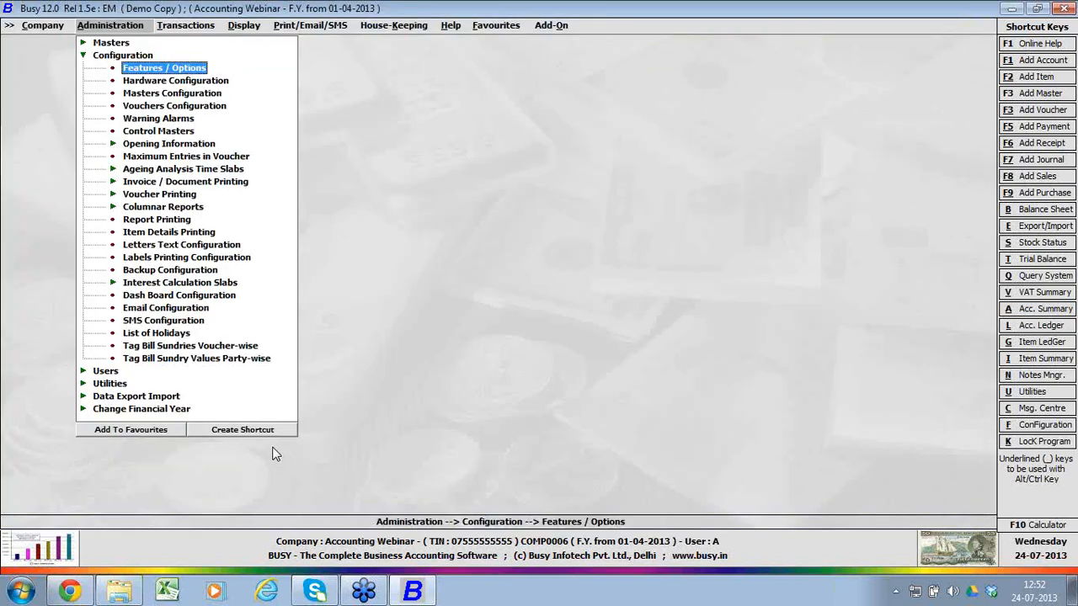
Step: Open the Advertisement & Publicity account master for modification and go to its budget definition
key("Up")
key("Up")
key("Return")
key("Return")
key("Down")
key("Return")
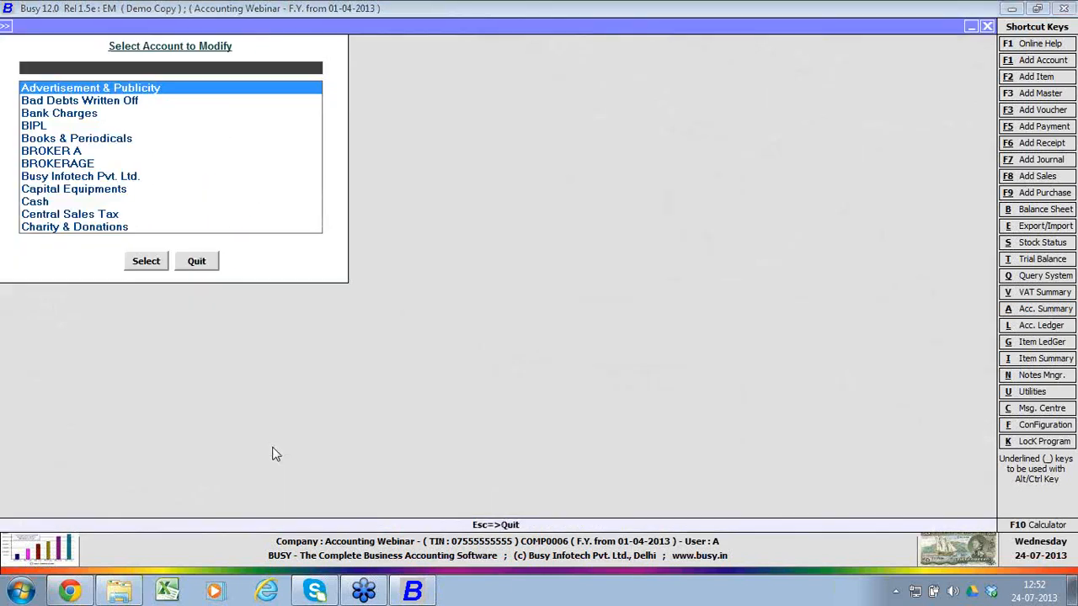
key("Return")
key("Return")
key("Return")
key("Return")
key("Return")
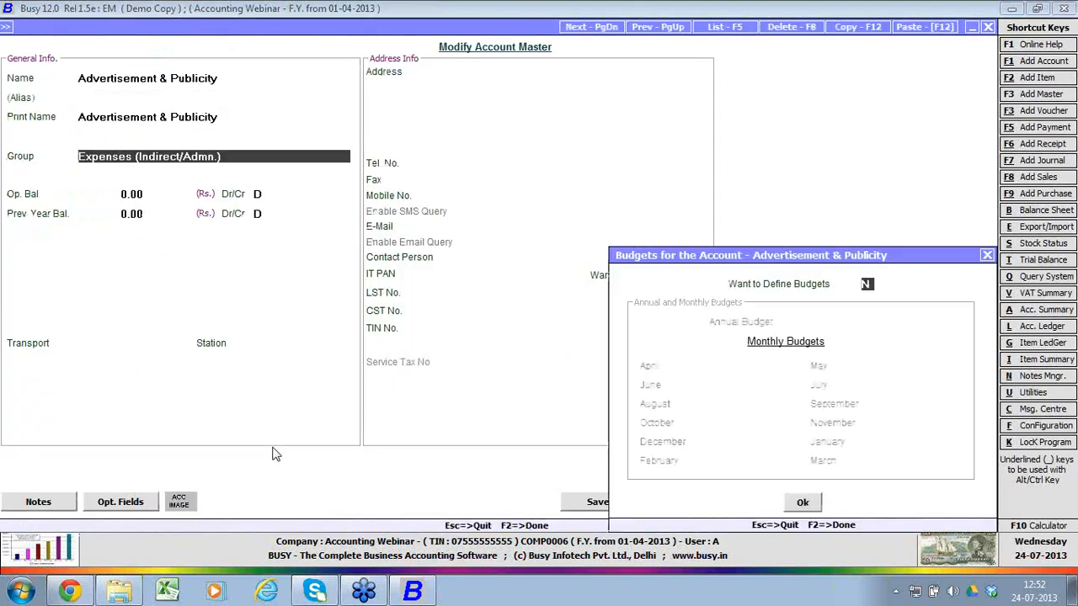
Step: Define an annual budget of 120000 for Advertisement & Publicity, spread evenly over the months, and save the account master
type("y")
key("Return")
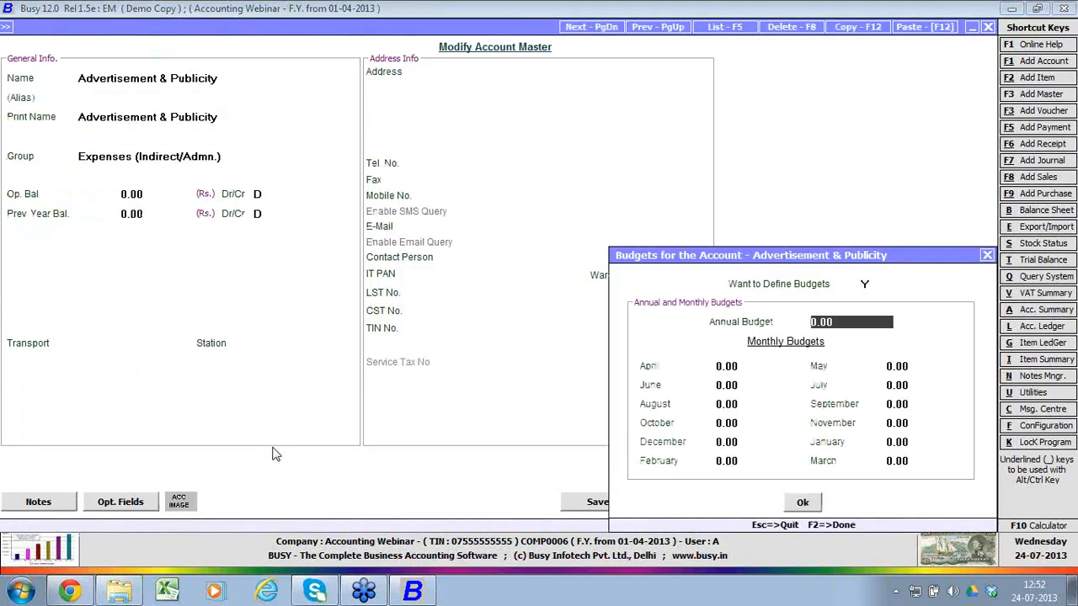
type("120000")
key("Return")
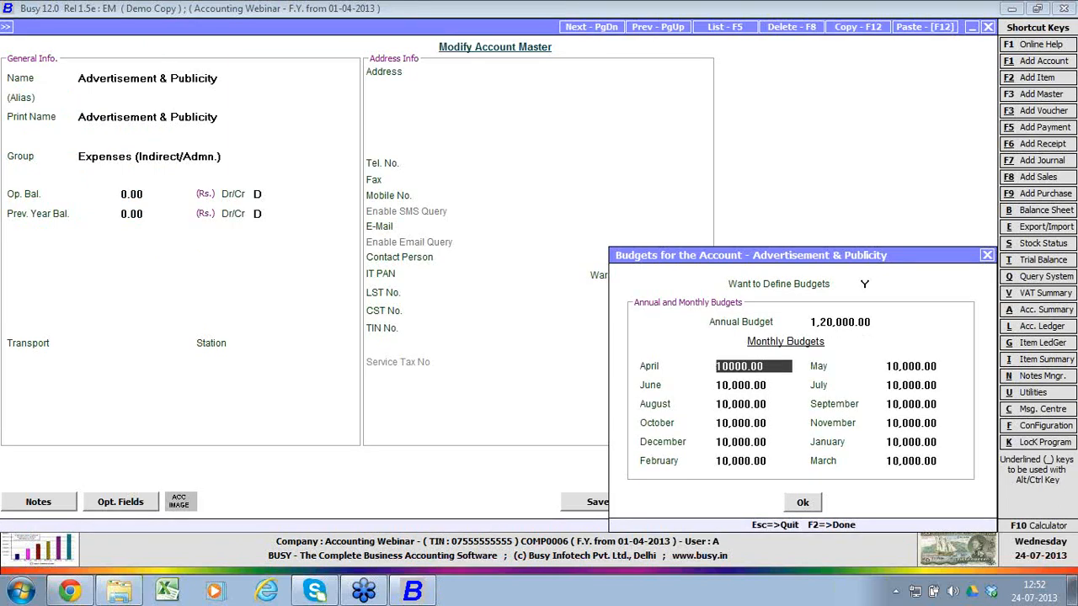
key("F2")
key("F2")
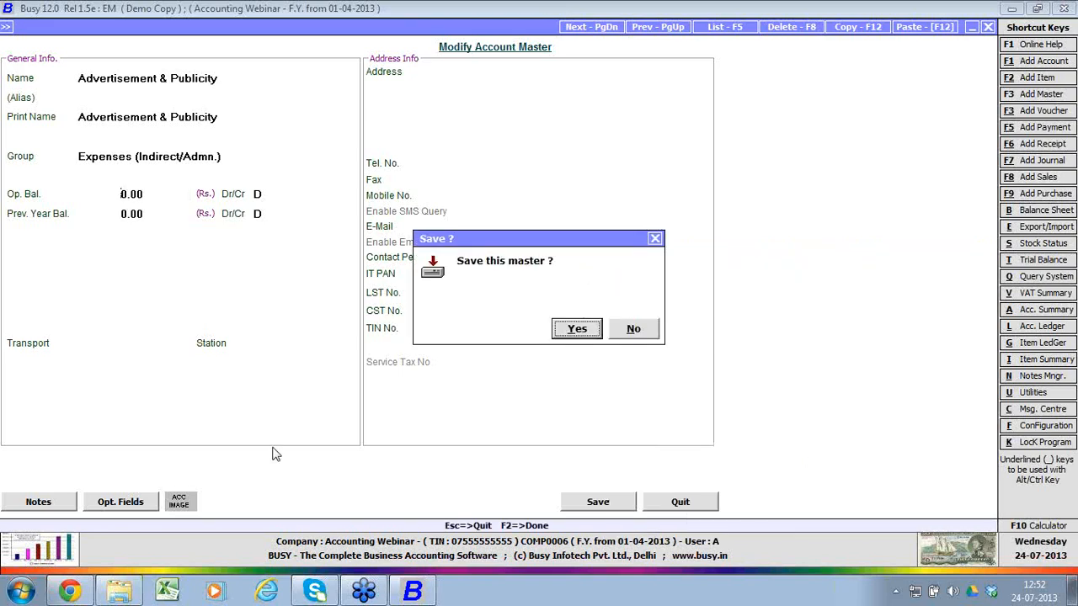
key("Return")
key("Escape")
Step: Check the Budget Limit for Account setting in the Warning Alarms configuration and save with Warning Only selected
key("Right")
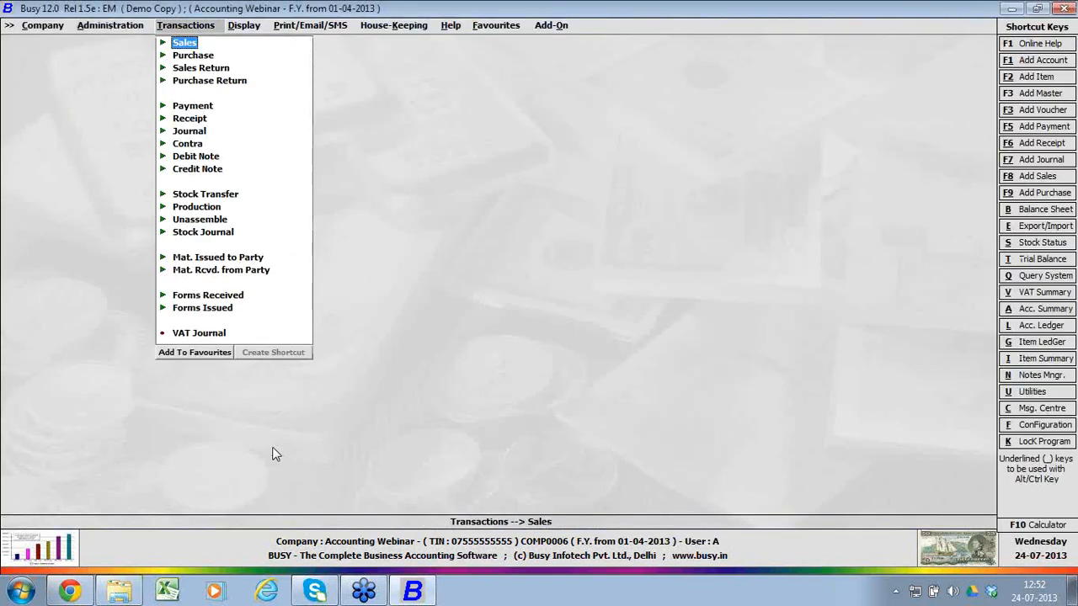
key("Left")
key("Escape")
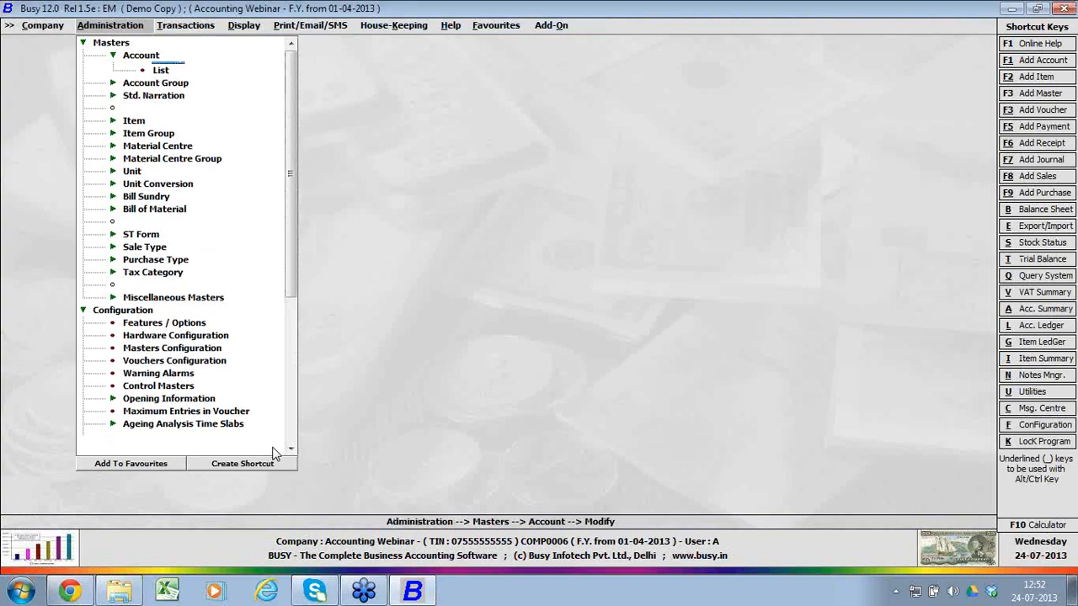
key("Escape")
key("Down")
key("Down")
key("Down")
key("Down")
key("Down")
key("Down")
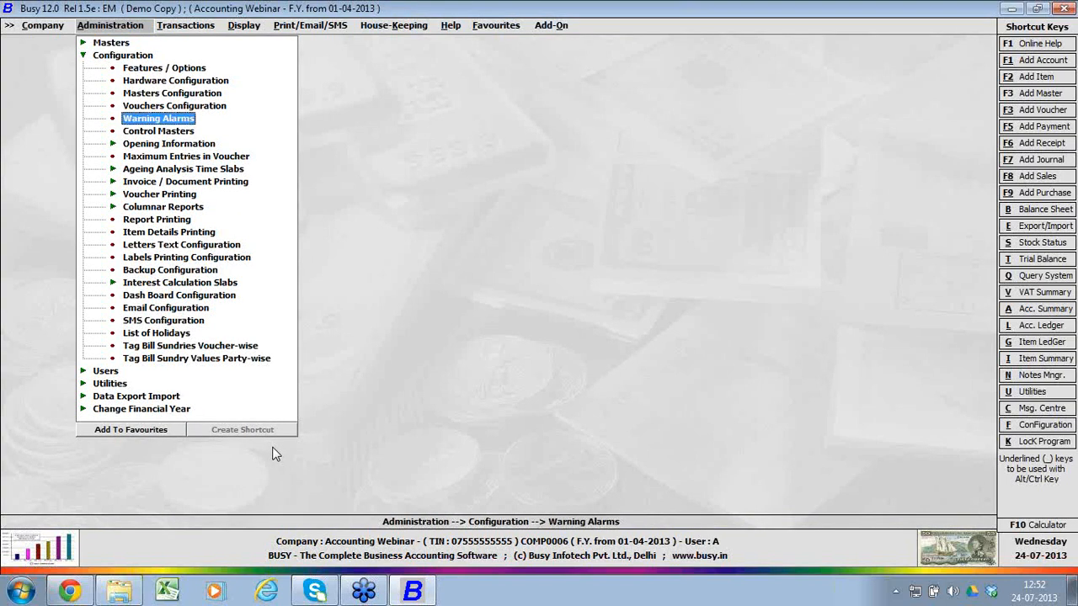
key("Return")
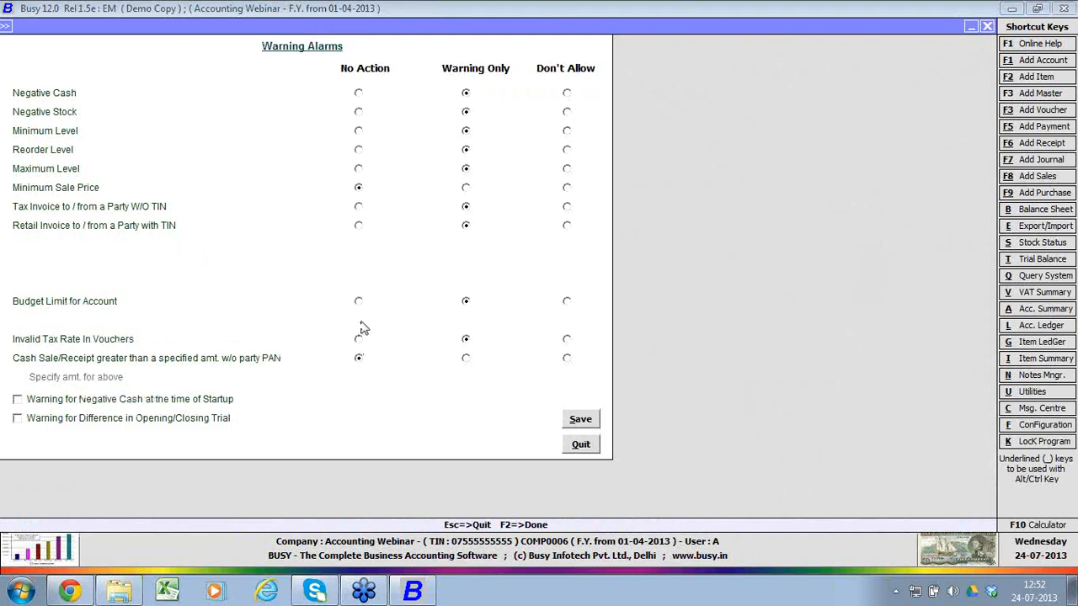
left_click(580, 419)
key("Escape")
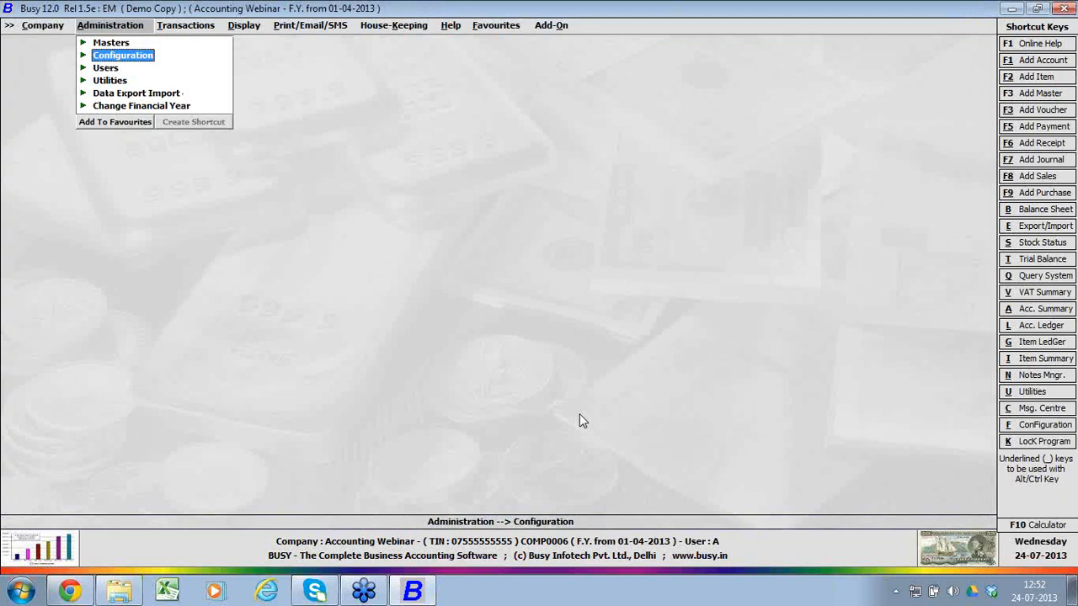
Step: Enter a payment voucher dated 01-04-2013 in the Main series, debiting Advertisement & Publicity 20000 against Cash
key("Right")
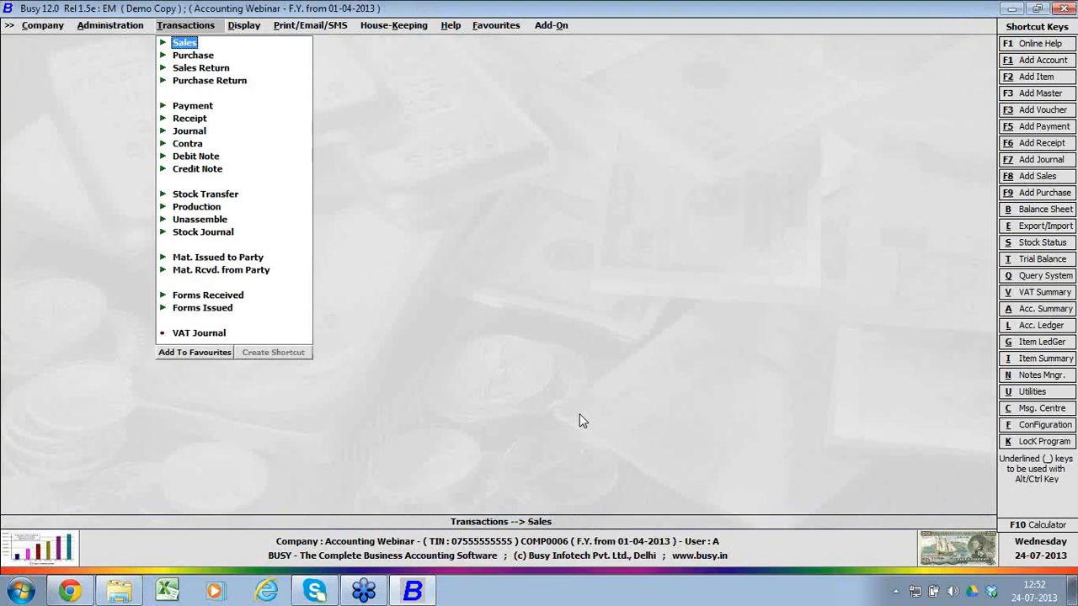
key("Down")
key("Down")
key("Down")
key("Down")
key("Return")
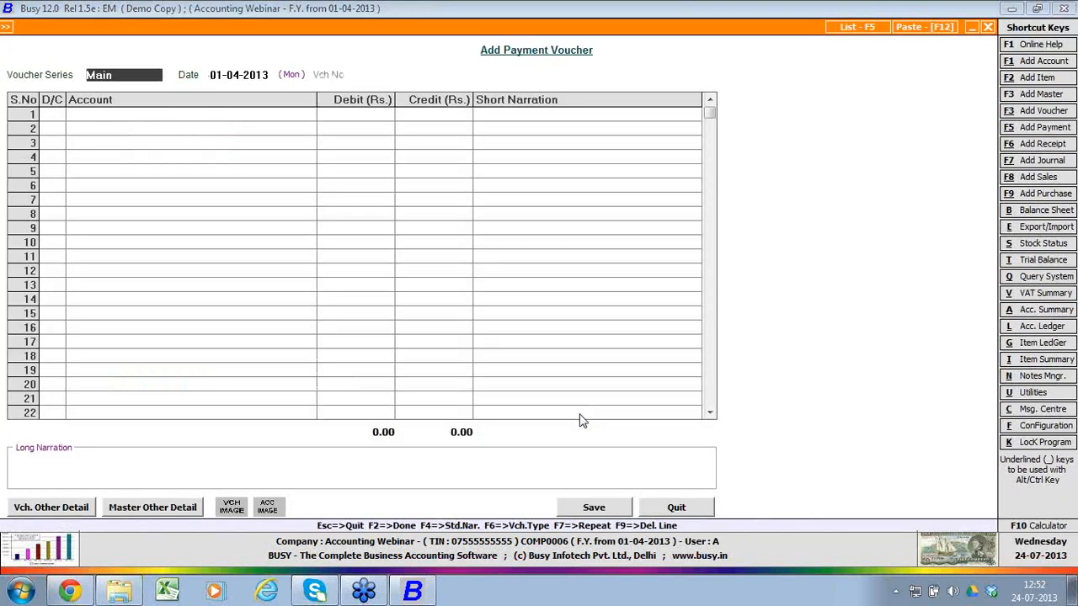
key("Return")
key("Return")
key("Return")
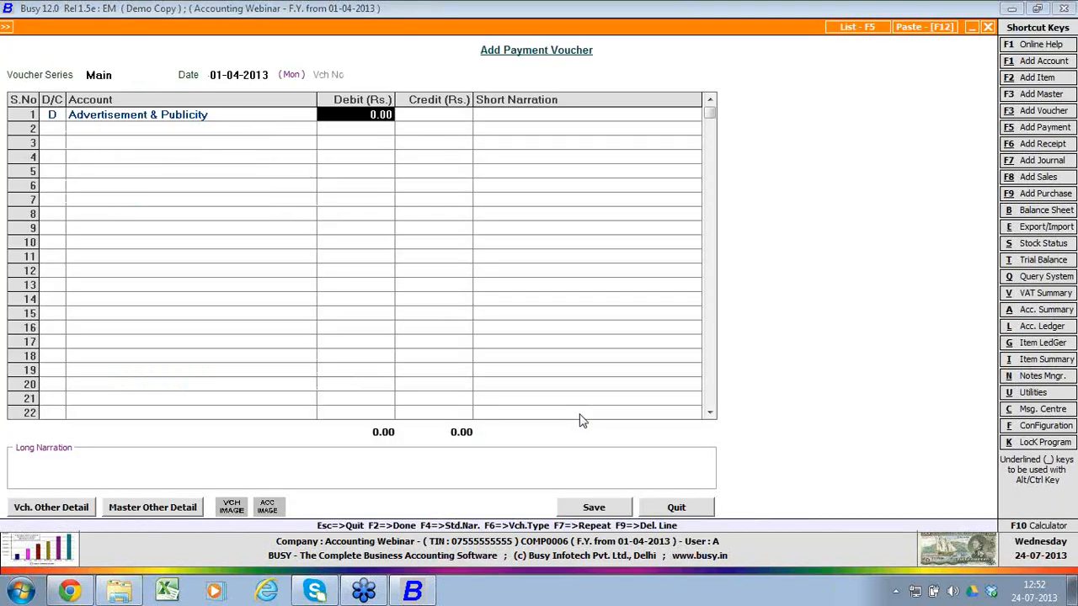
type("20000")
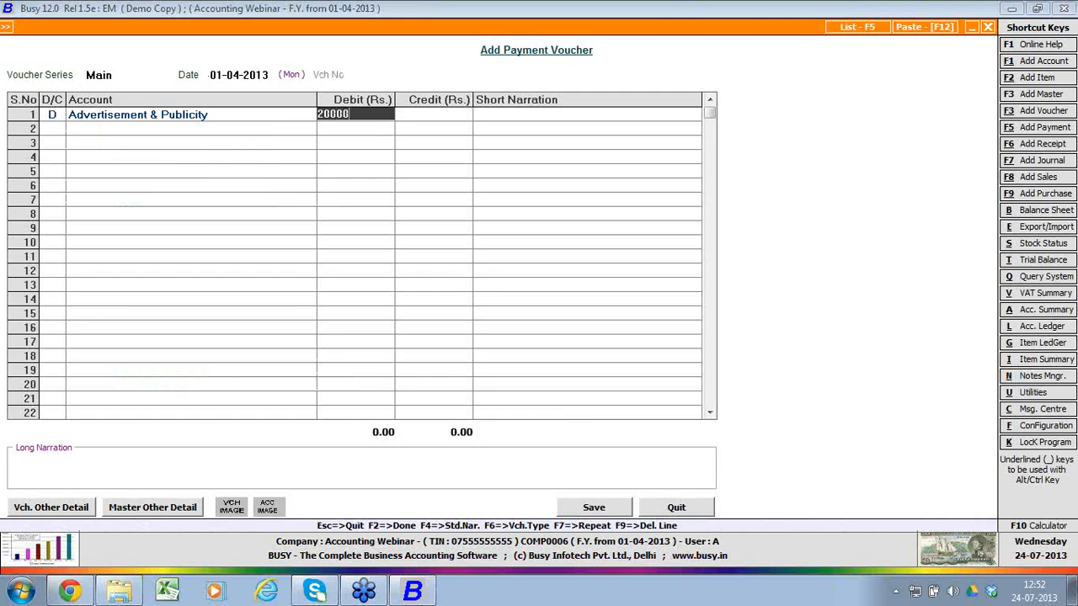
key("Return")
key("Return")
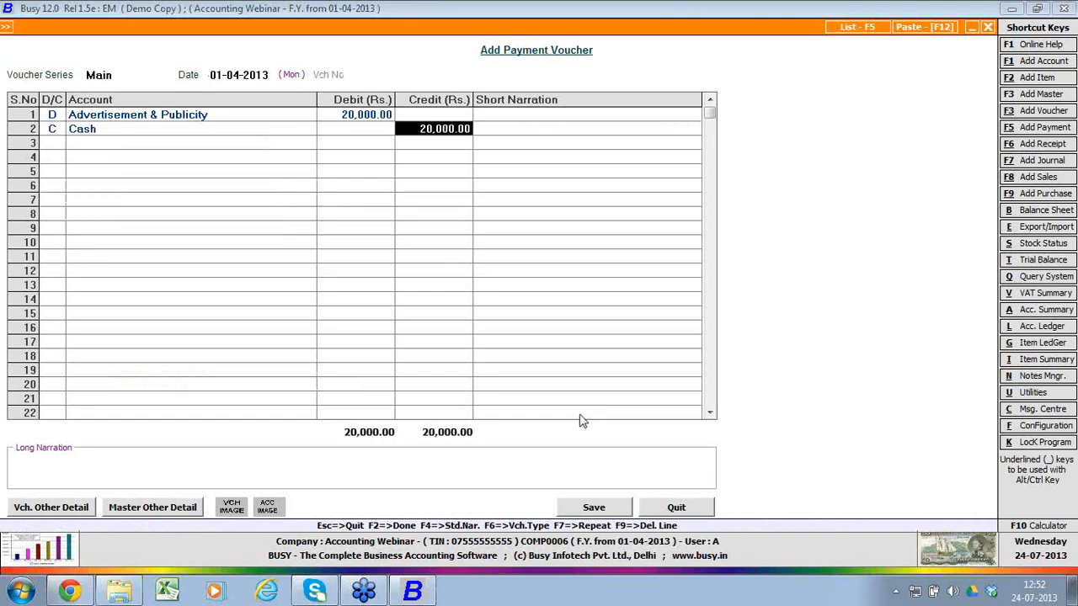
key("Return")
Step: Save the payment voucher, choosing to continue past the budget limit, and leave voucher entry
key("y")
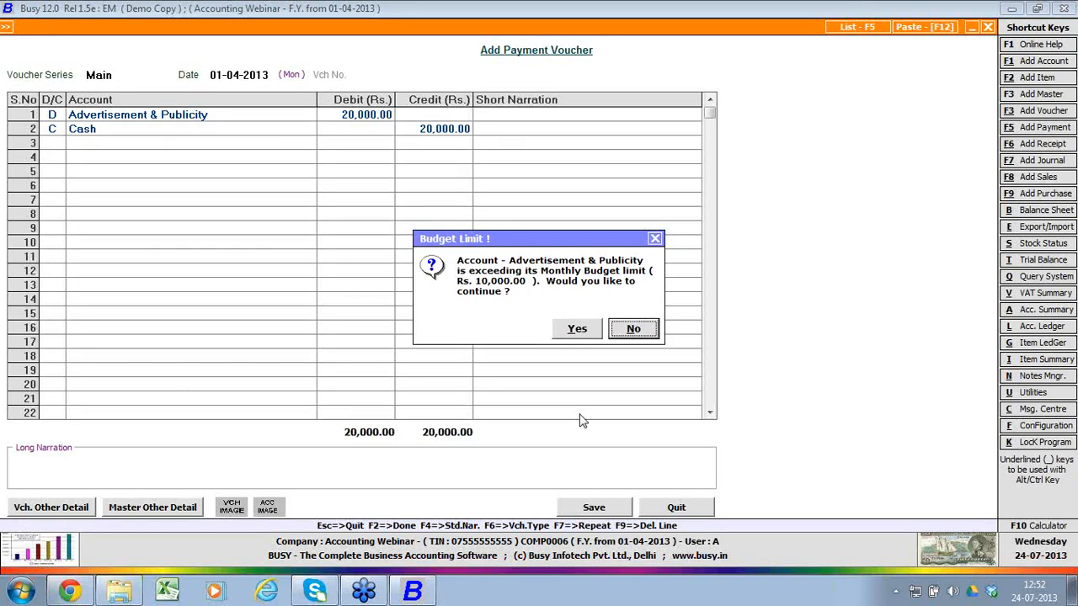
key("y")
key("y")
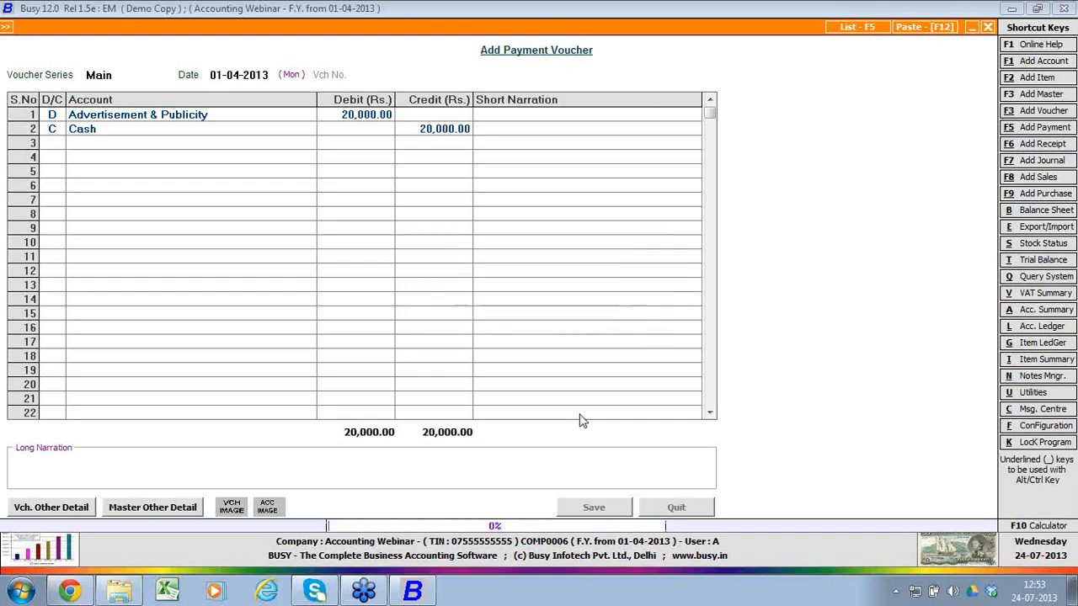
key("Escape")
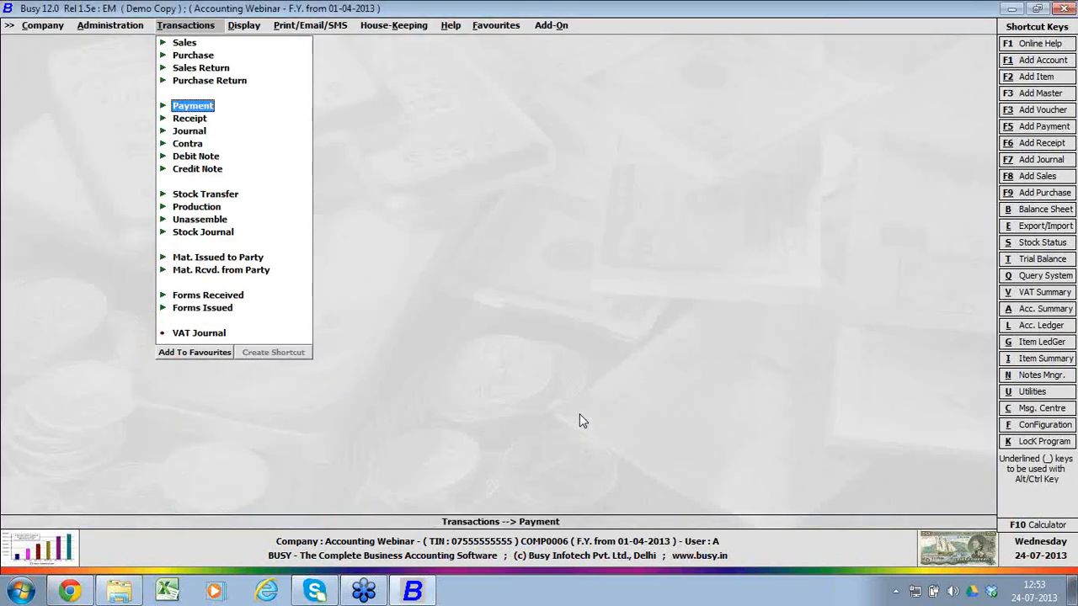
Step: Open the Budget Variance report under the MIS reports
key("Right")
key("Down")
key("Down")
key("Down")
key("Down")
key("Down")
key("Down")
key("Down")
key("Down")
key("Down")
key("Down")
key("Down")
key("Down")
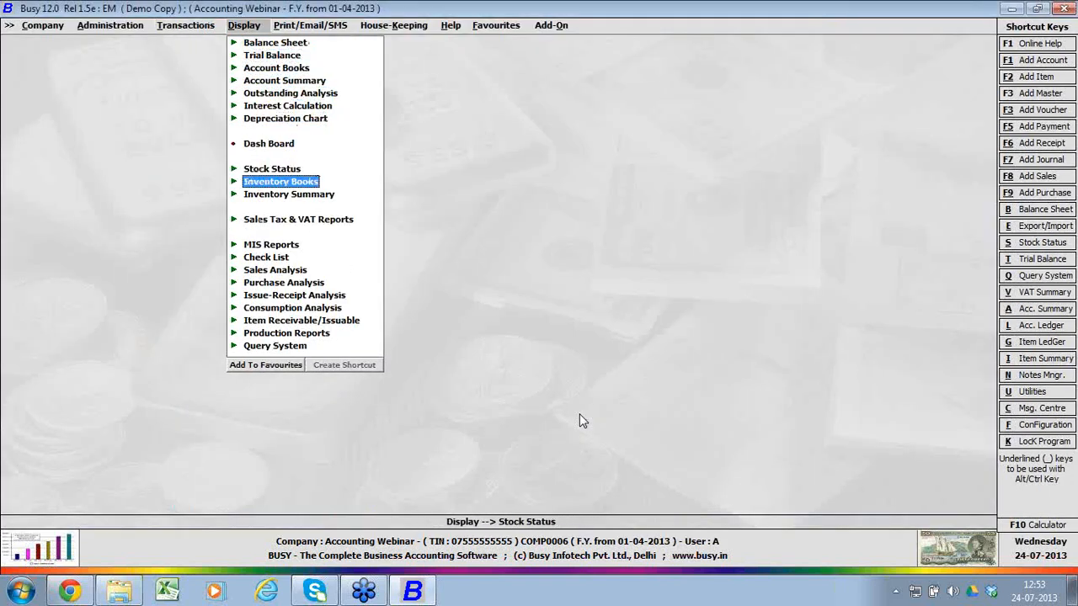
key("Return")
key("Down")
key("Down")
key("Down")
key("Return")
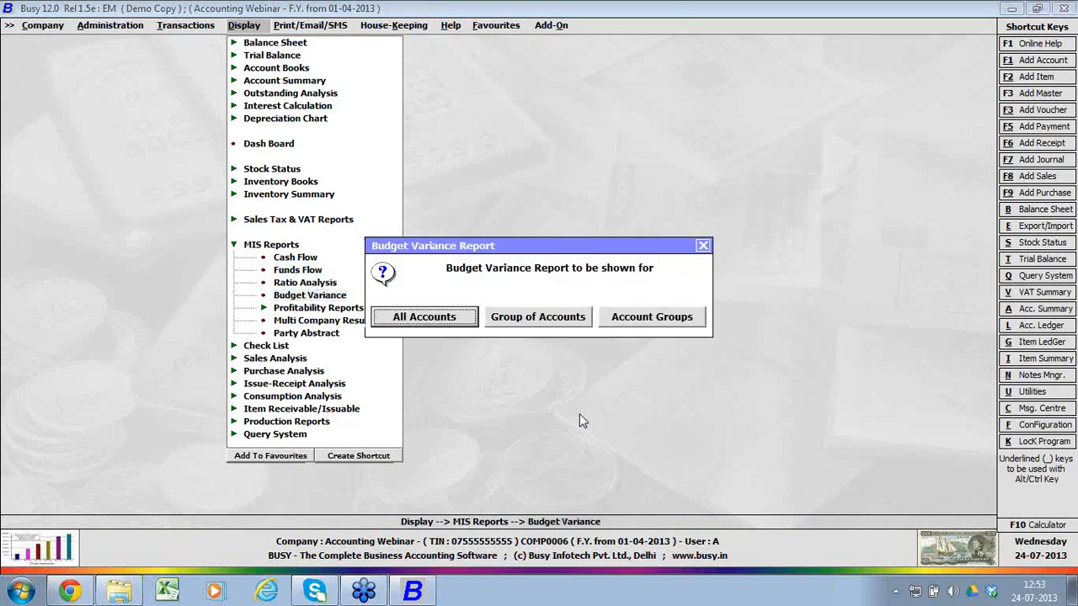
Step: View the Budget Variance report for all accounts, limited to heads crossing budget and shown by name, and close it
key("Return")
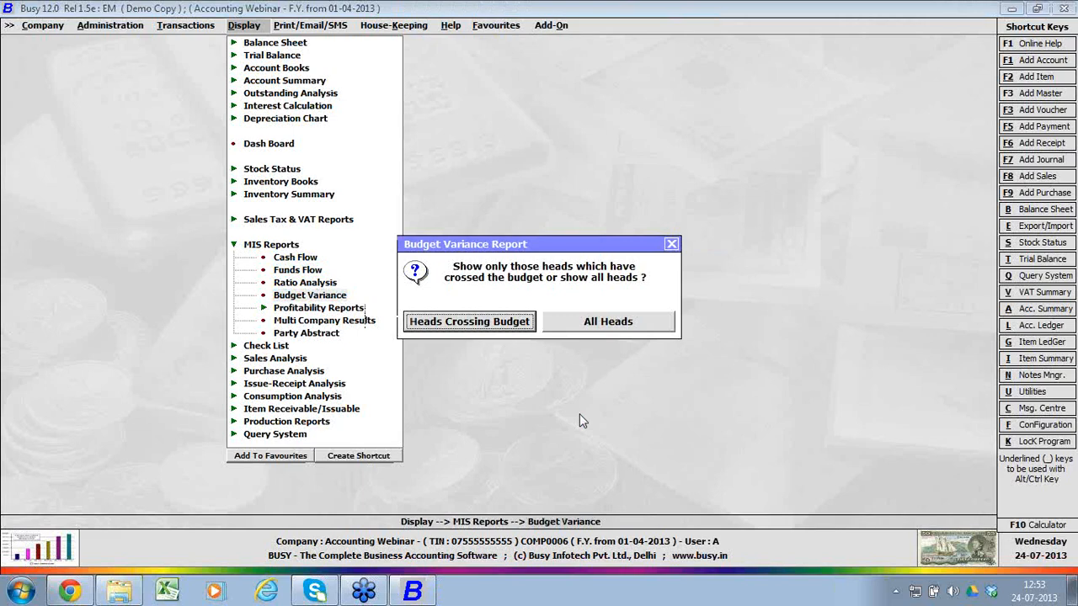
key("Return")
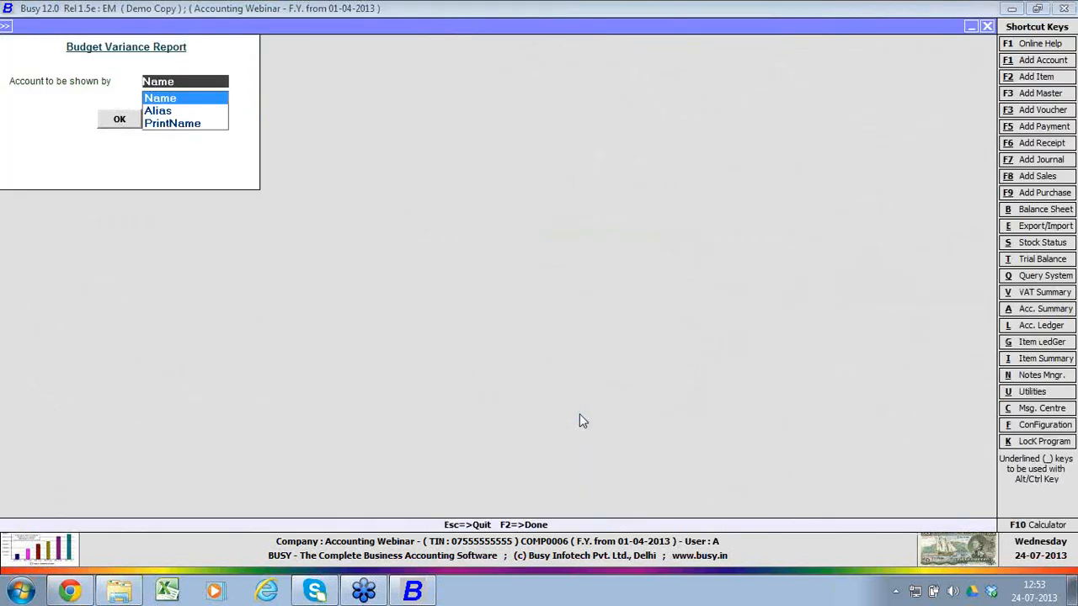
key("Return")
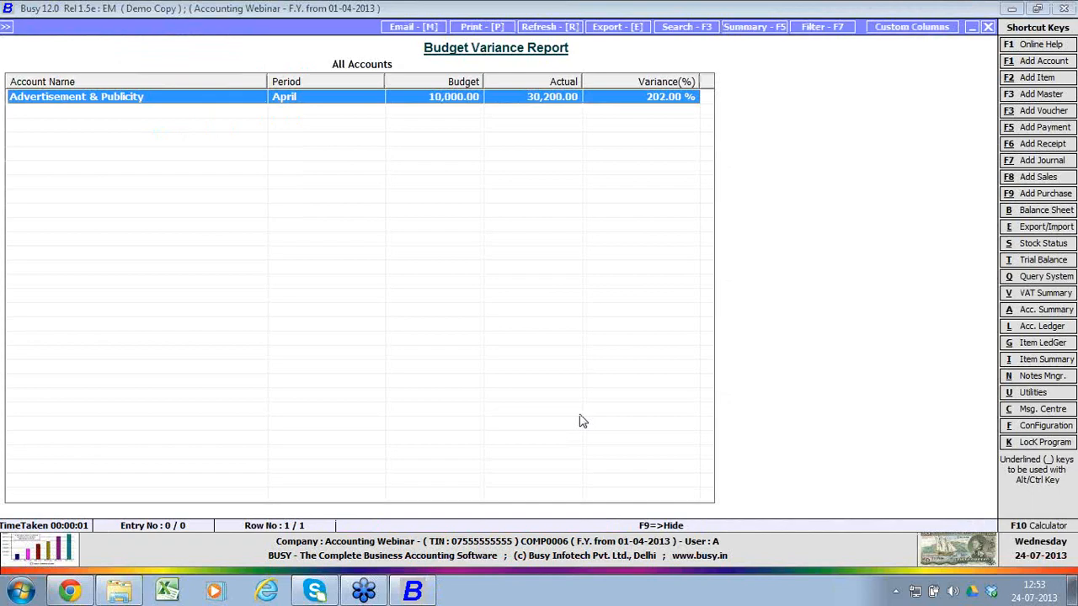
key("Escape")
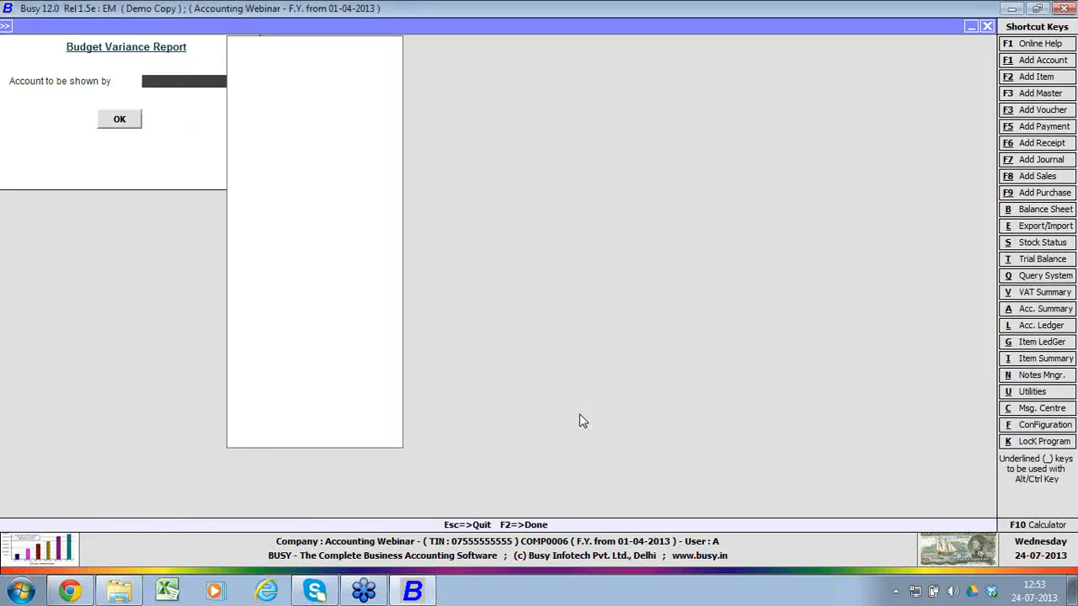
key("Escape")
Step: View the Budget Variance report for all accounts again with All Heads included, and exit the report
key("Right")
key("Return")
key("Return")
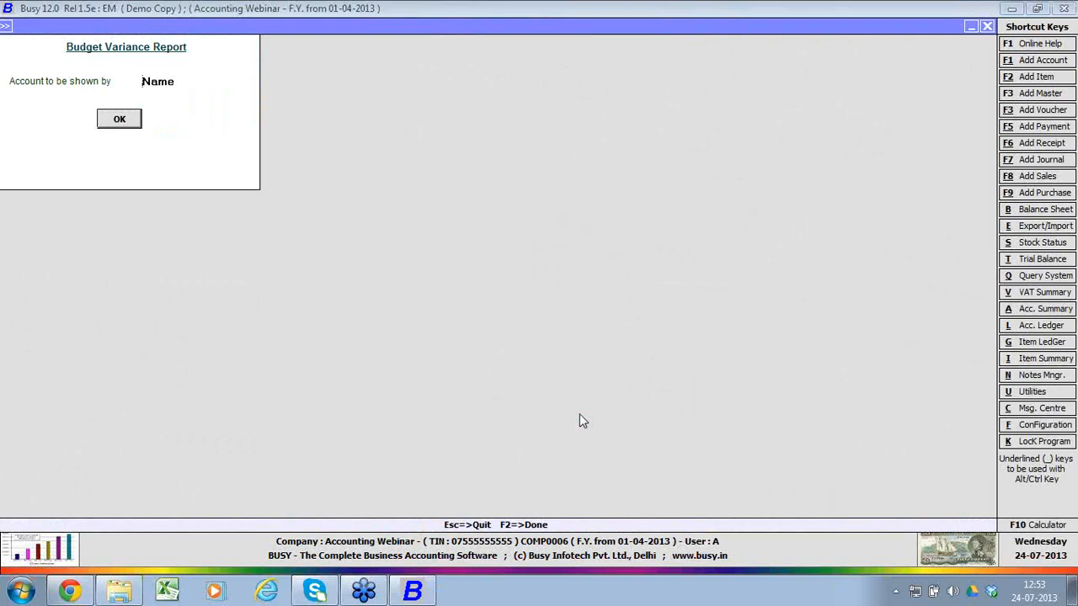
key("Return")
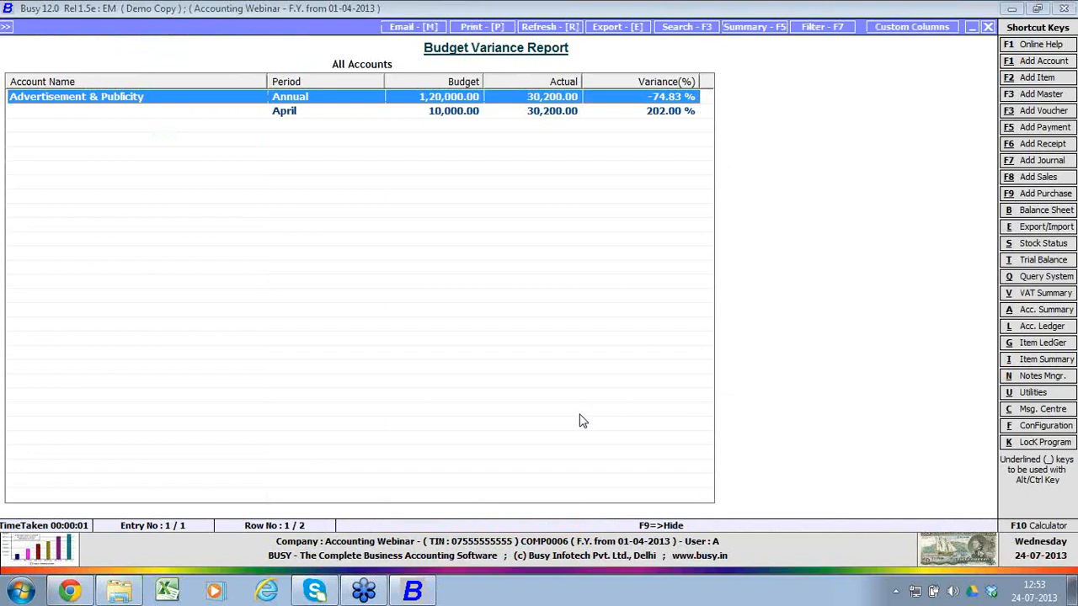
key("Escape")
key("Escape")
key("Escape")
key("Escape")
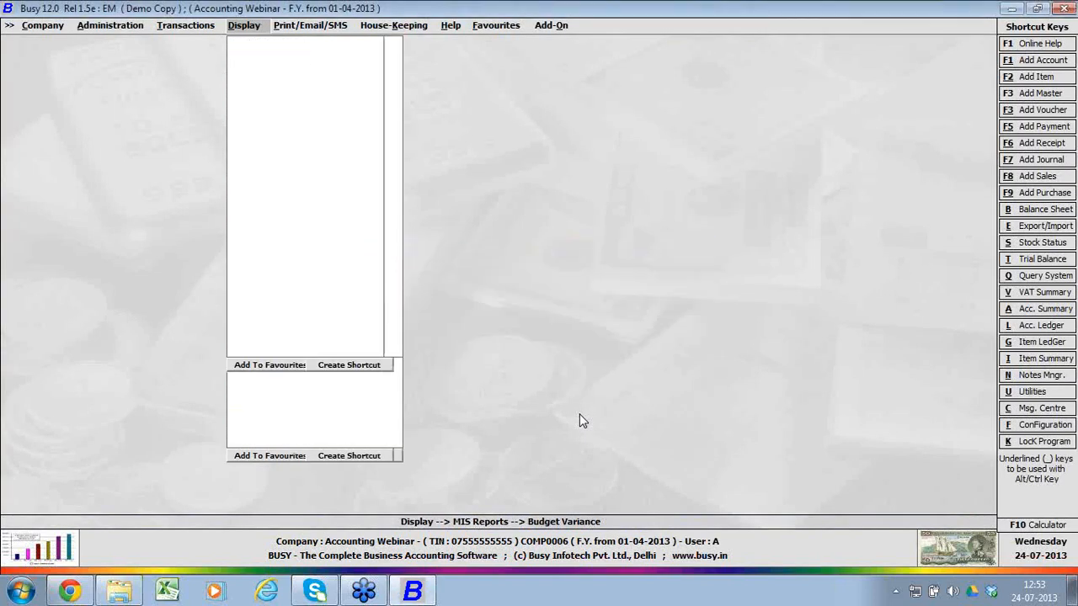
Step: Disable Budgets, enable Royalty Calculation in the Accounts features, and save the options
key("Left")
key("Left")
key("Return")
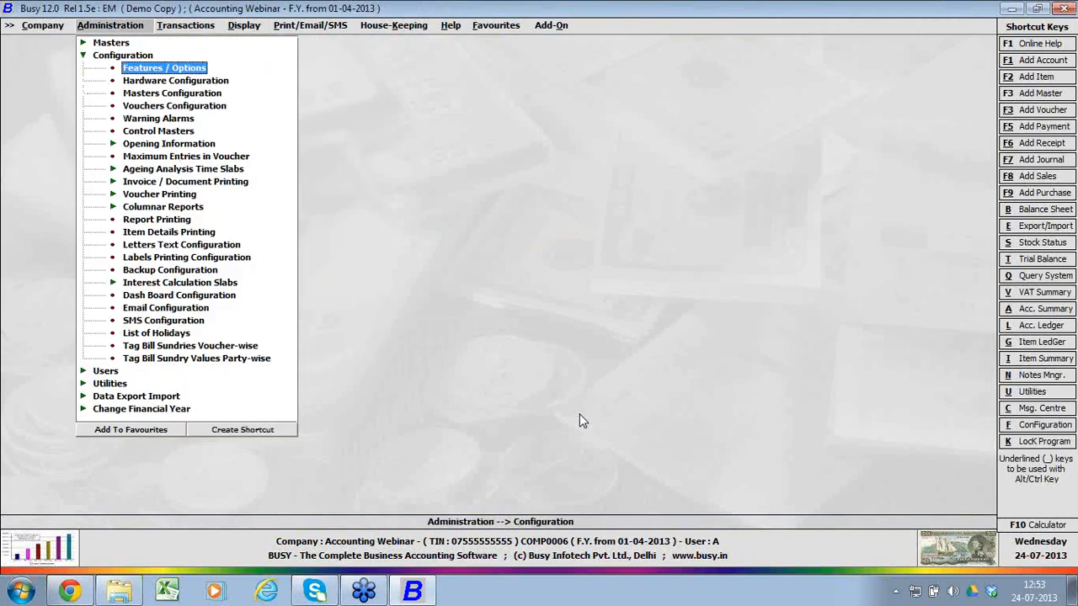
key("Return")
key("Down")
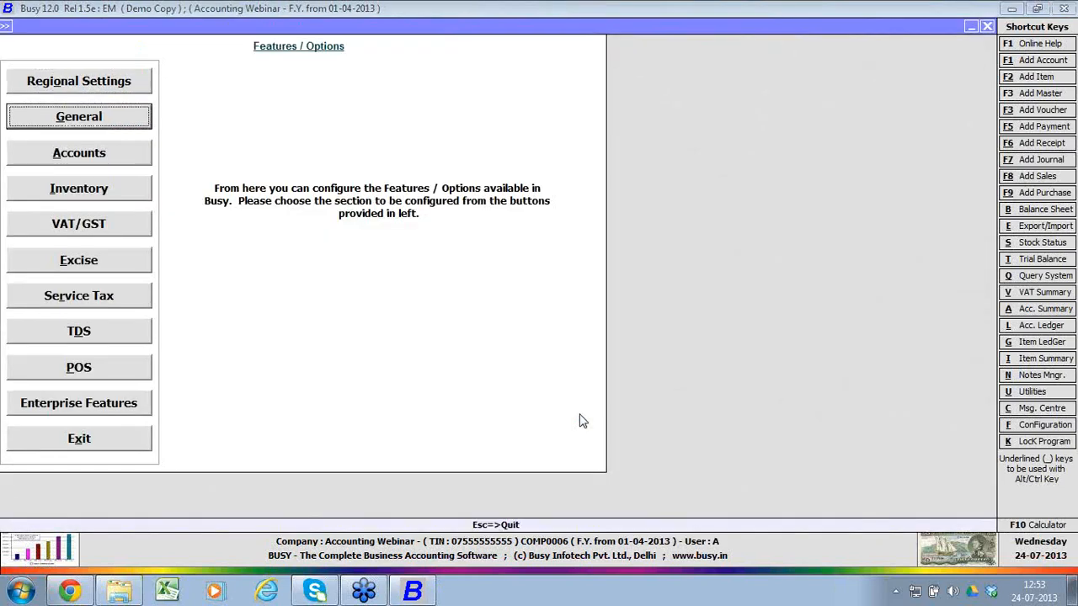
key("Down")
key("Return")
left_click(341, 124)
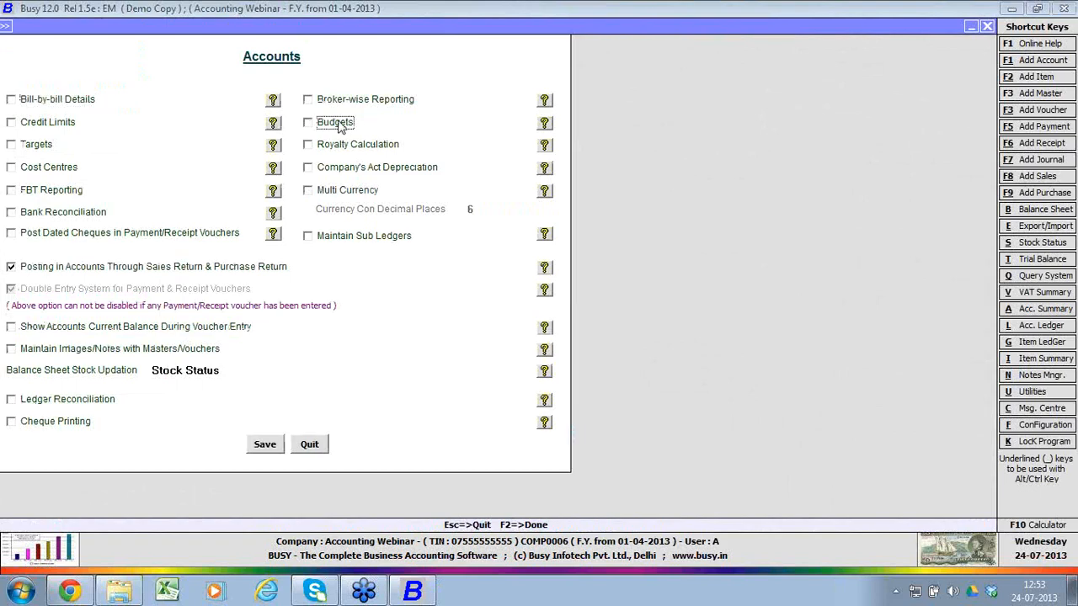
left_click(344, 146)
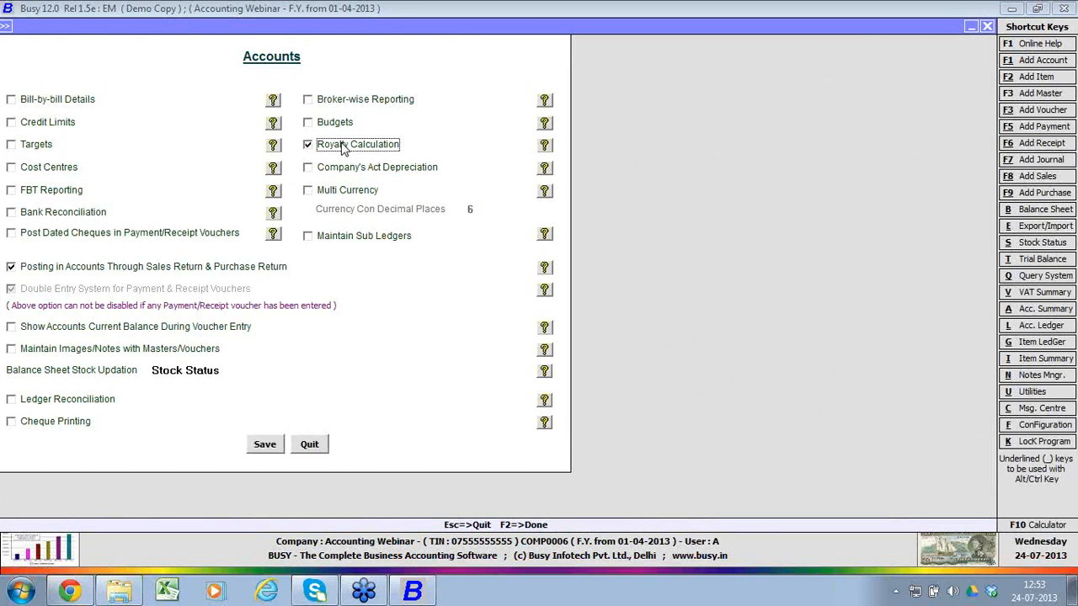
key("Escape")
key("Return")
key("Escape")
key("Escape")
Step: Open a blank item master for adding a new item
key("Up")
key("Return")
key("Down")
key("Down")
key("Down")
key("Down")
key("Down")
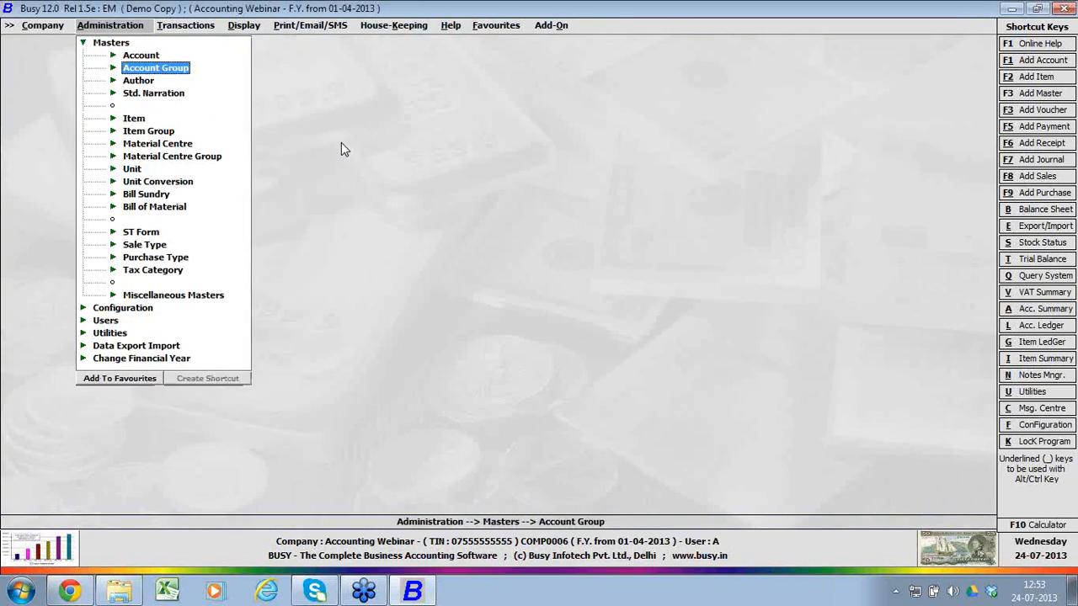
key("Return")
key("Return")
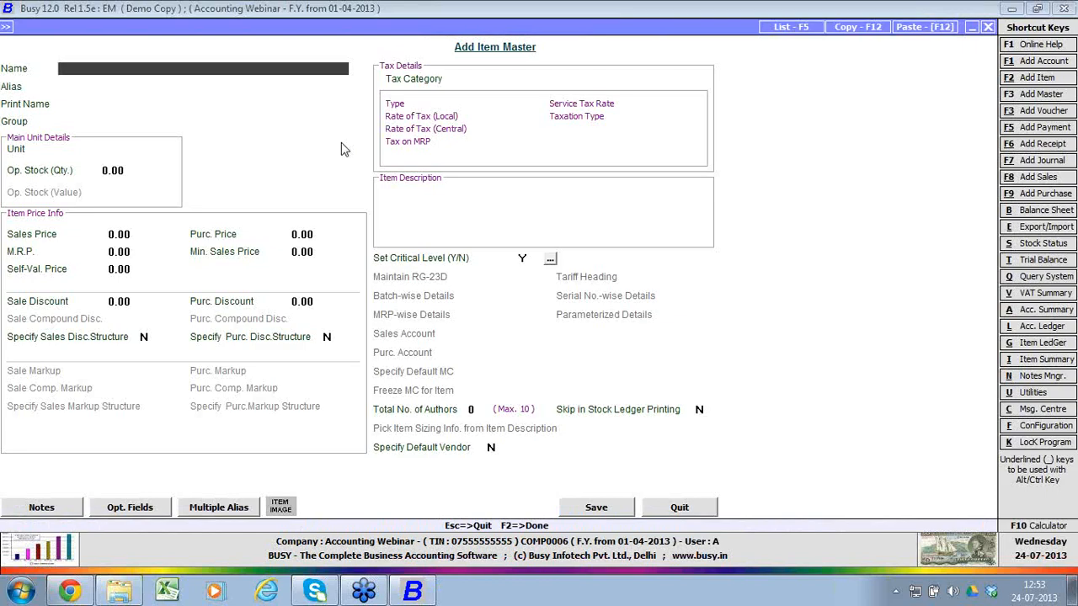
Step: Name the new item BOOK A and assign it the General group and the Pcs. unit
type("BOOK A")
key("Return")
key("Return")
key("Return")
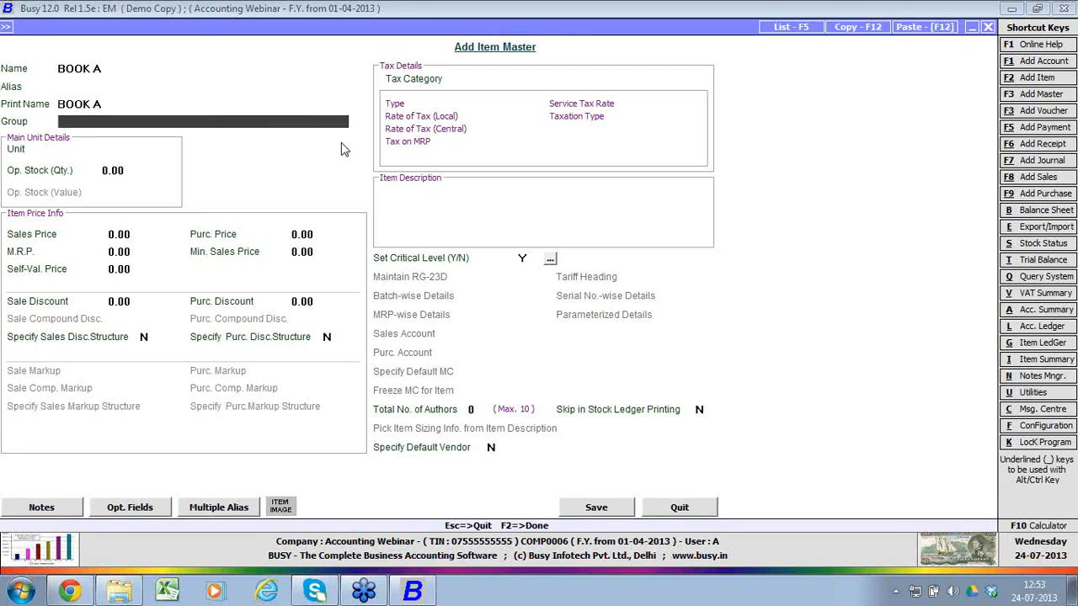
key("Return")
type("P")
key("Return")
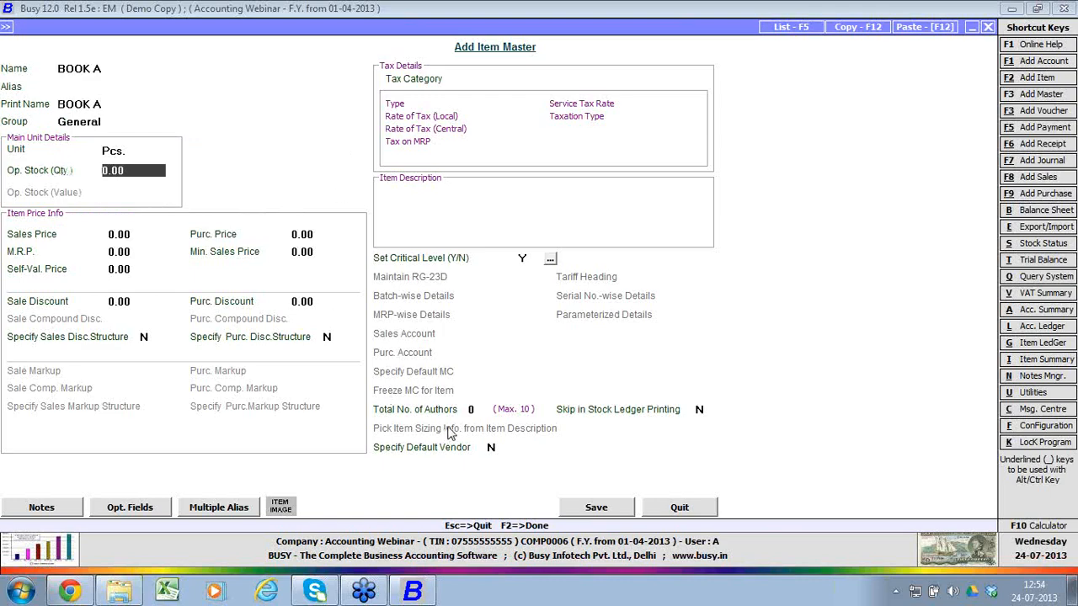
Step: Set BOOK A's total number of authors to 1 and go to its royalty information
left_click(476, 410)
type("1")
key("Return")
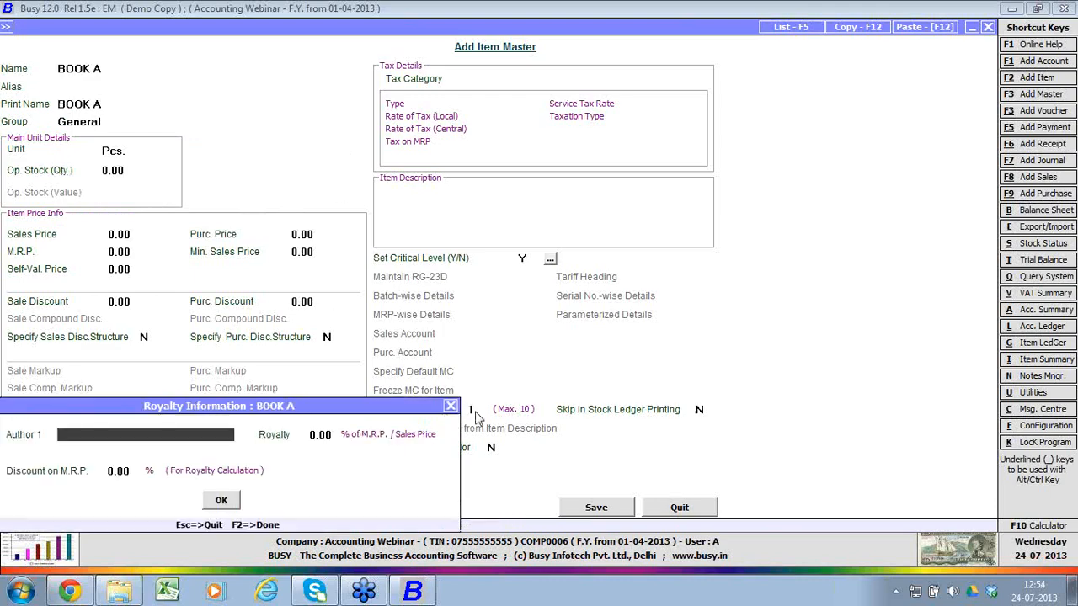
Step: Create and save an author master named AUTHOR 1 and use it as Author 1 for BOOK A
key("F3")
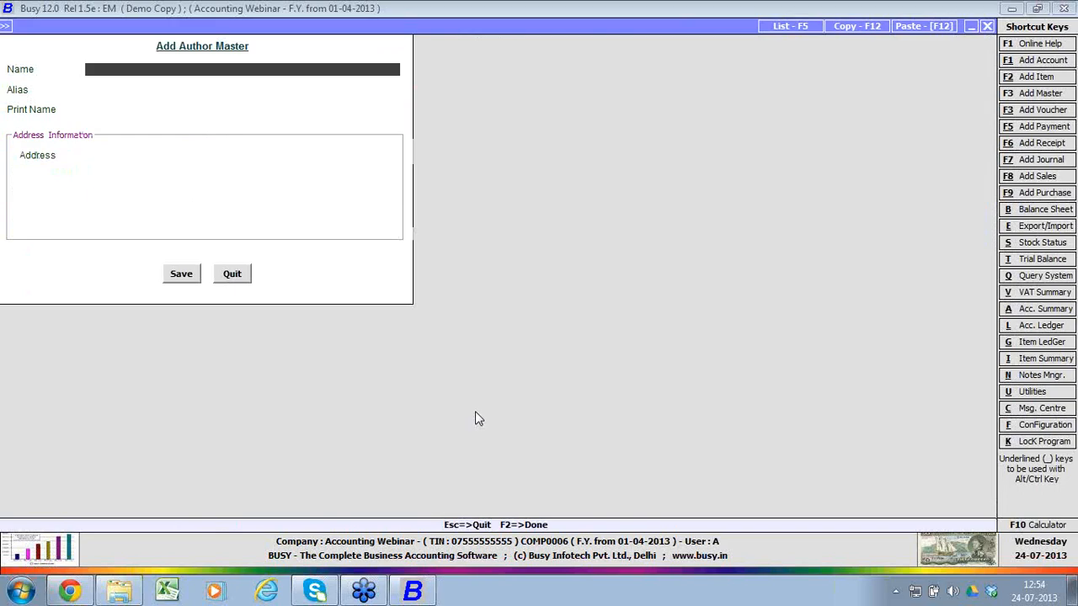
type("AUTHOR 1")
key("Return")
key("Return")
key("Return")
key("Return")
key("Return")
key("Return")
key("Return")
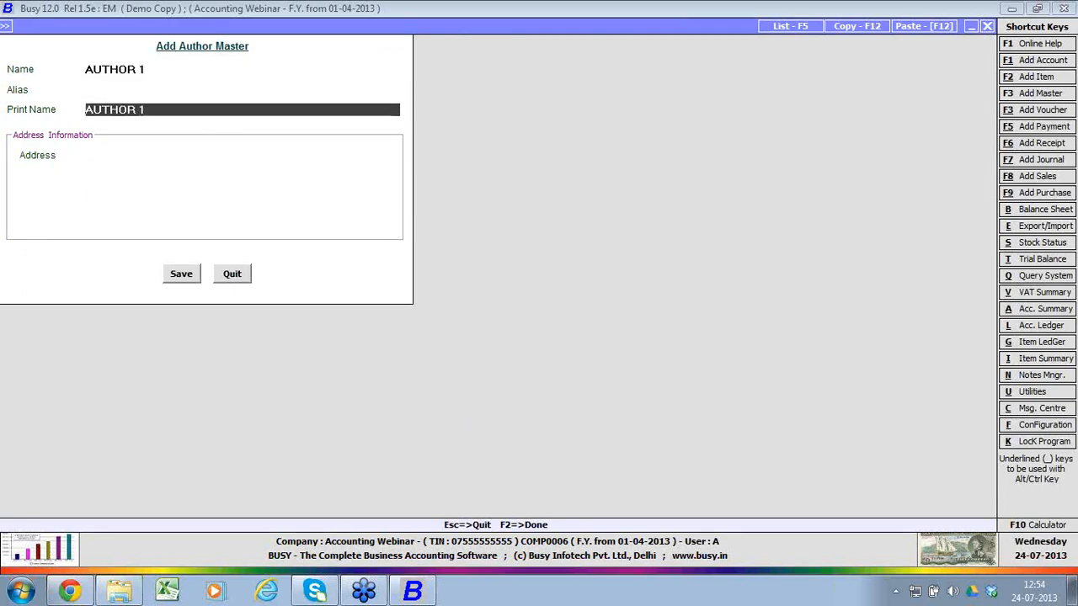
key("Return")
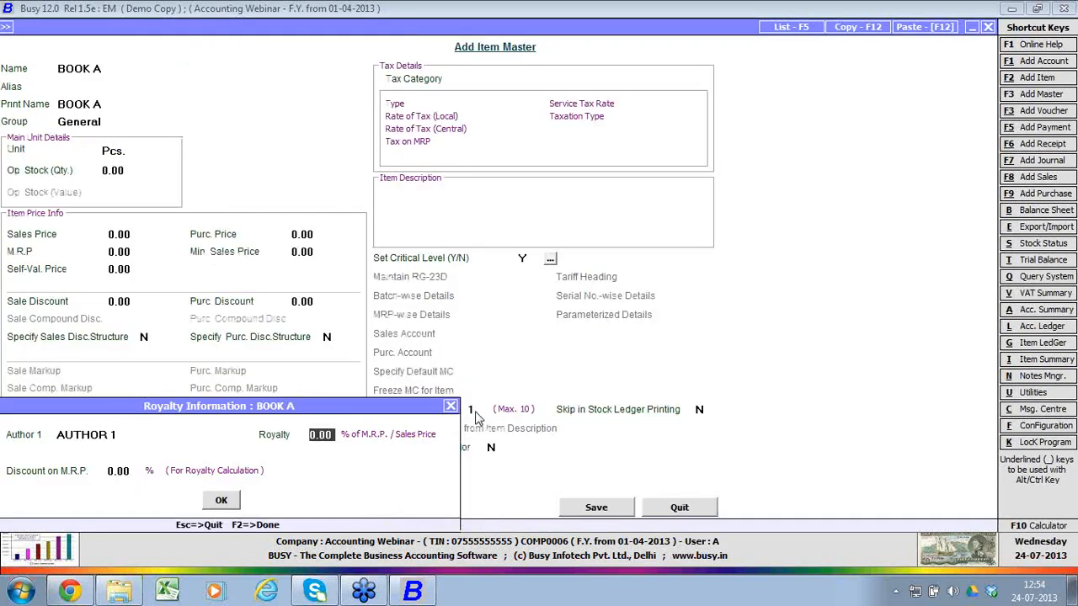
Step: Set the author's royalty to 10% of M.R.P./sales price and save the BOOK A item master
type("10")
key("Return")
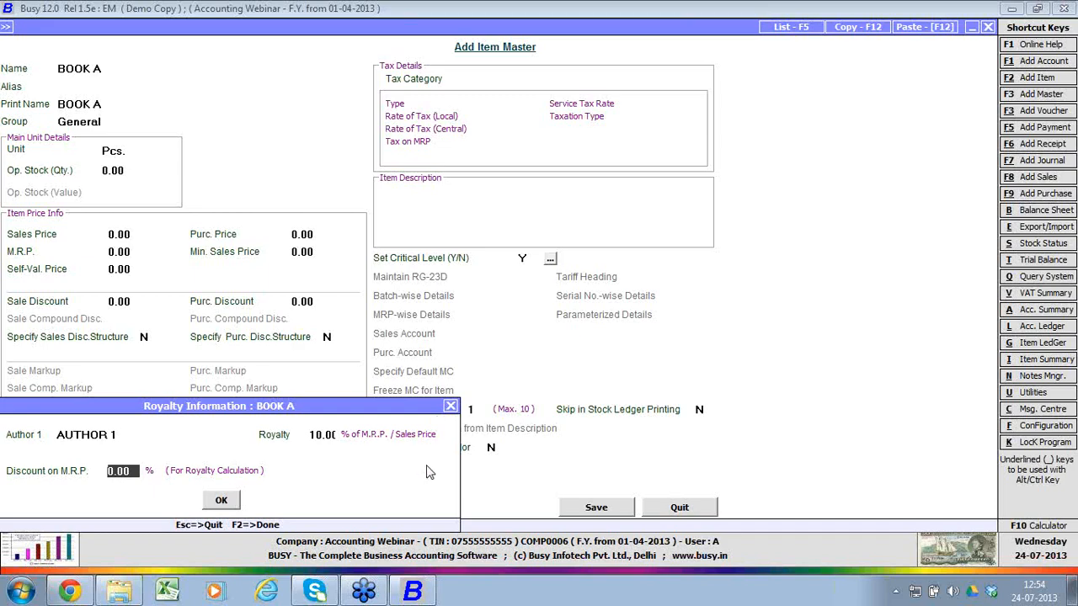
key("F2")
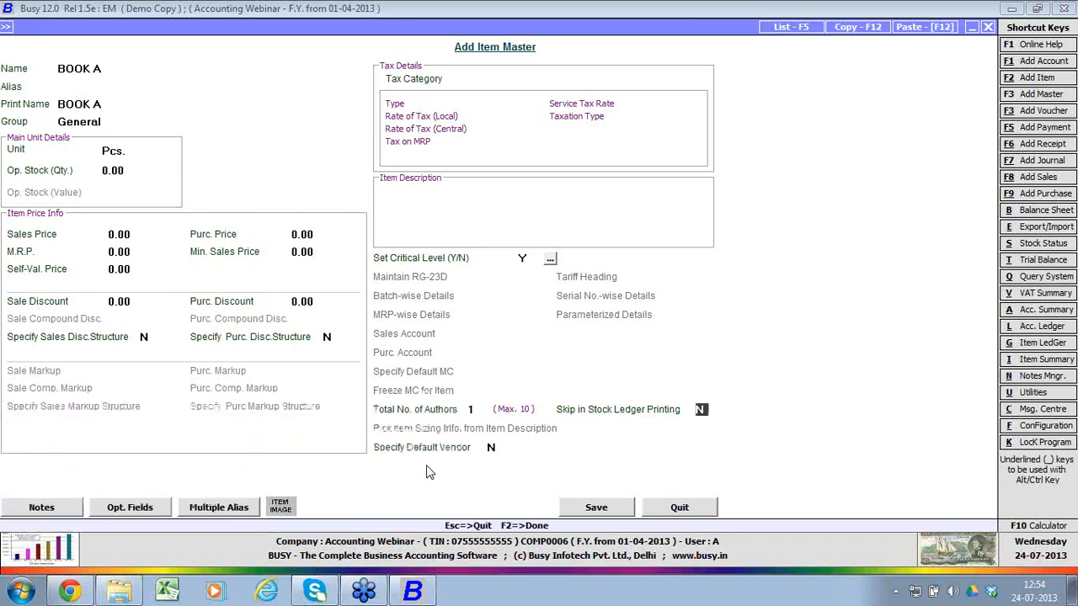
key("F2")
key("Escape")
Step: Start a new sales voucher in the Main series dated 01-04-2013 with voucher number 4
key("Right")
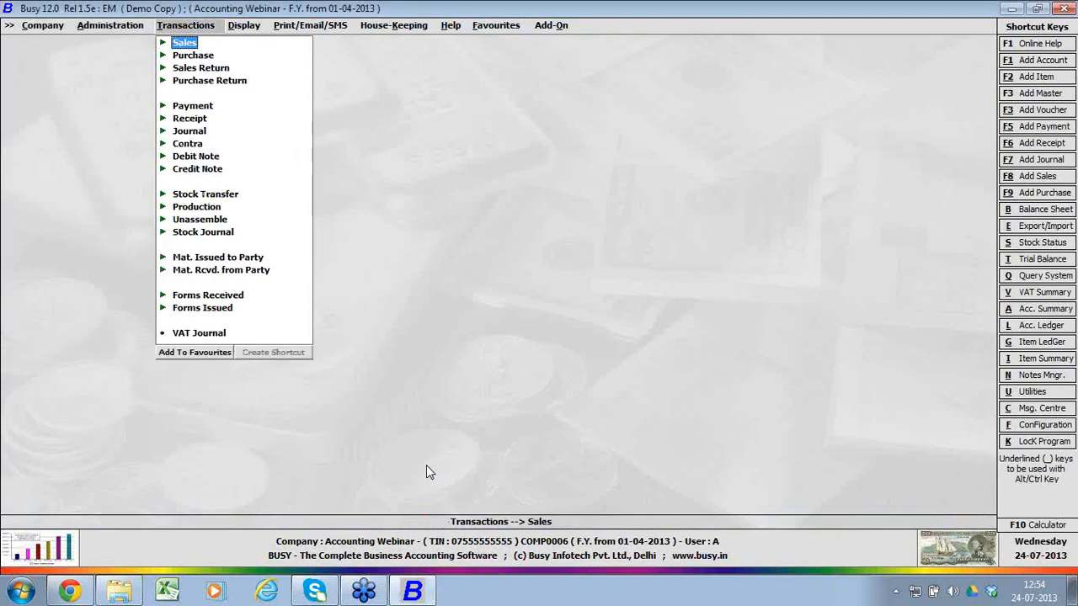
key("Return")
key("Return")
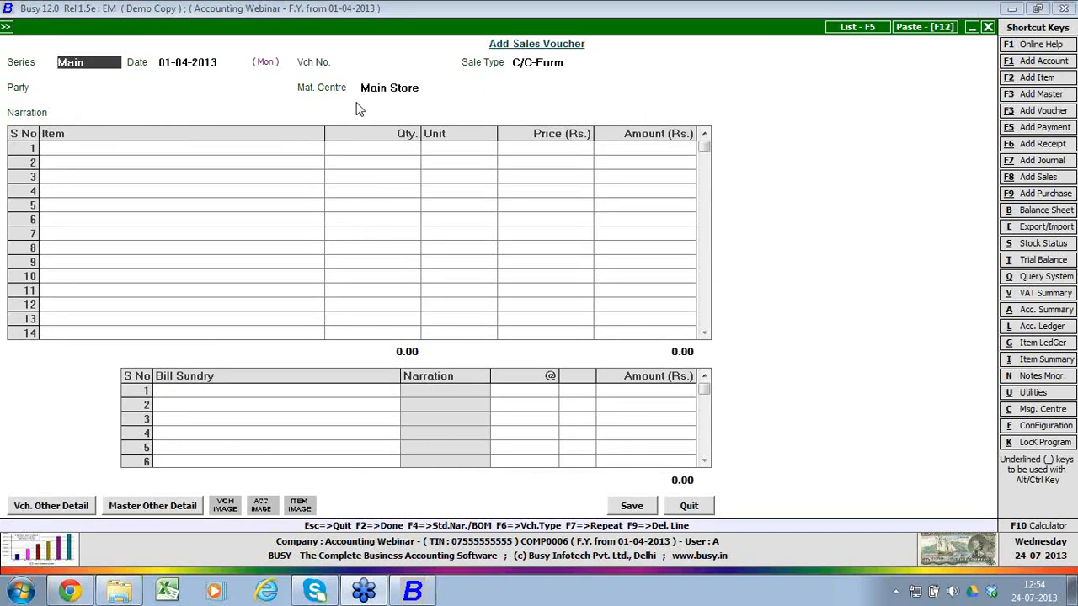
left_click(382, 60)
key("Return")
key("Return")
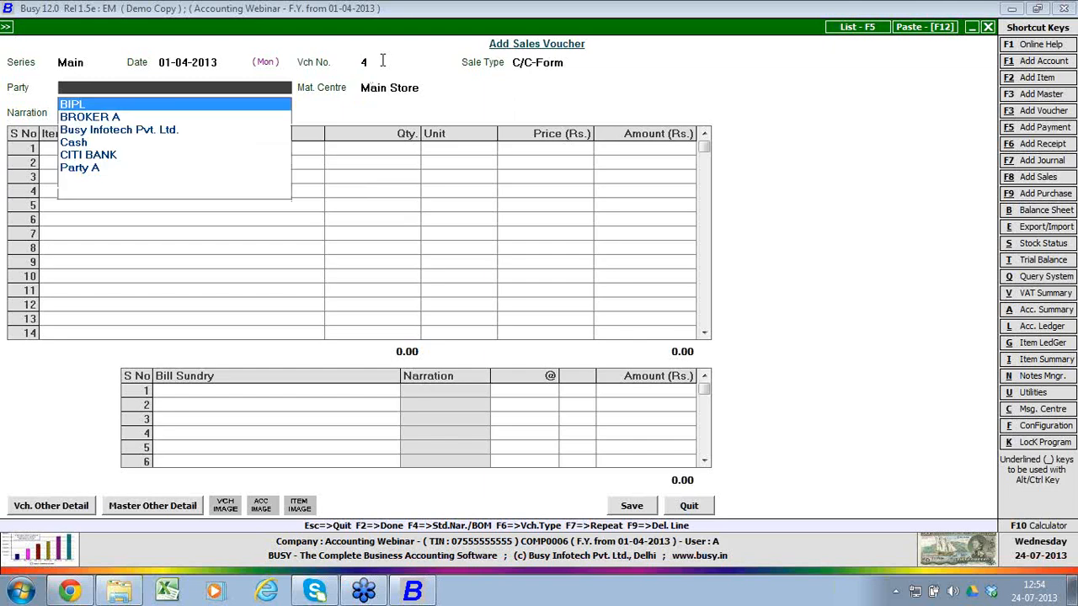
Step: Choose Party A as the voucher's party, keep Main Store as material centre and leave the transport details blank
key("Down")
key("Down")
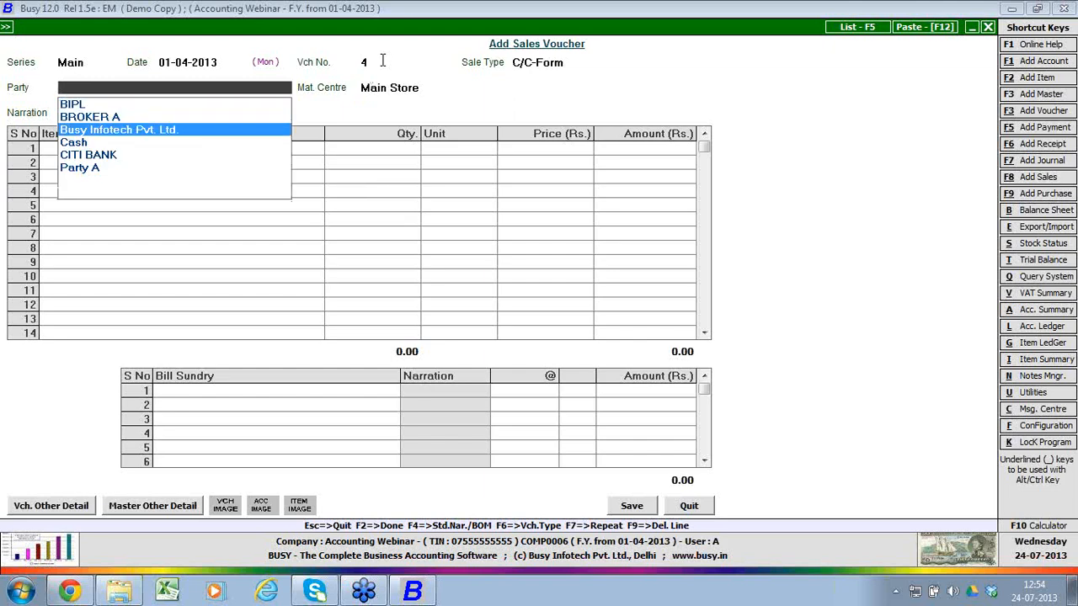
key("Down")
key("Down")
key("Down")
key("Return")
key("Return")
key("Return")
key("Return")
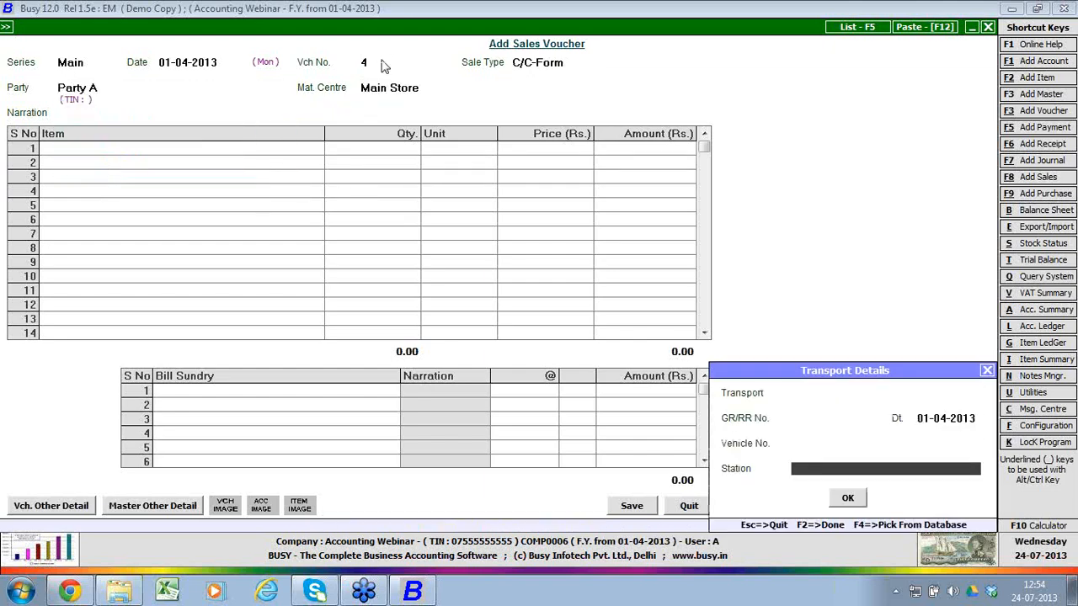
key("Return")
key("Return")
Step: Add BOOK A as the first voucher item with quantity 10 Pcs. at a price of 100
key("Return")
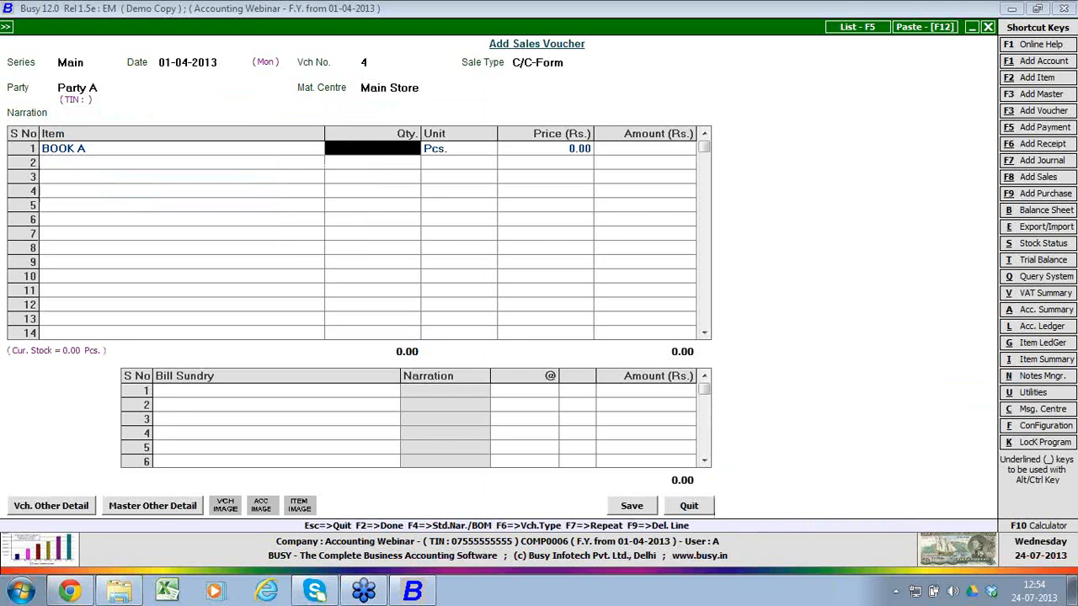
type("10")
key("Return")
key("Return")
type("100")
key("Return")
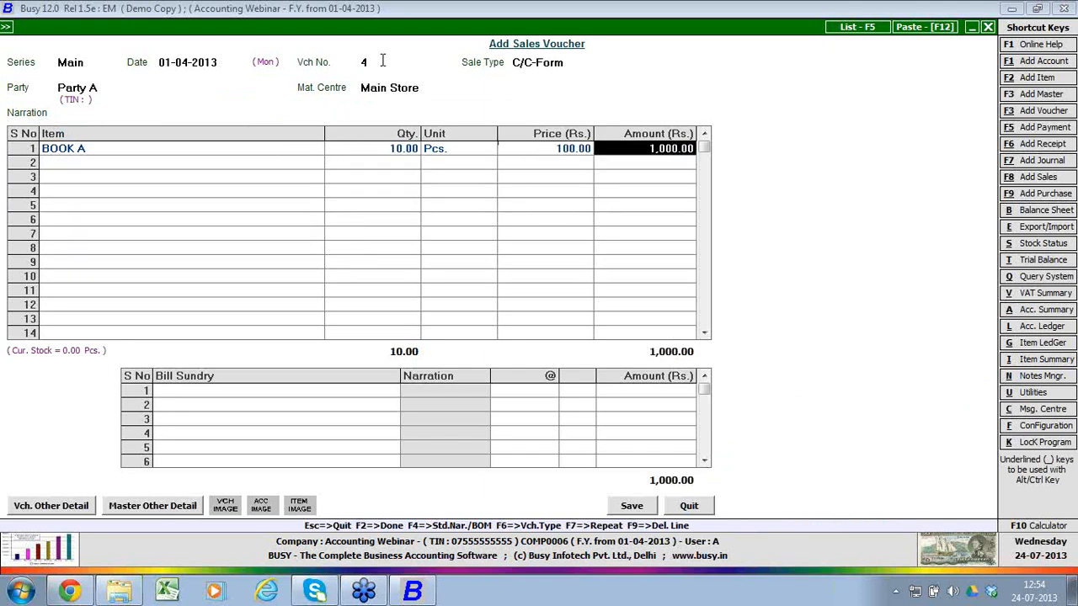
Step: Accept the form receivable amount in the ST Forms Details, save the sales voucher and leave voucher entry
key("Return")
key("Return")
key("Return")
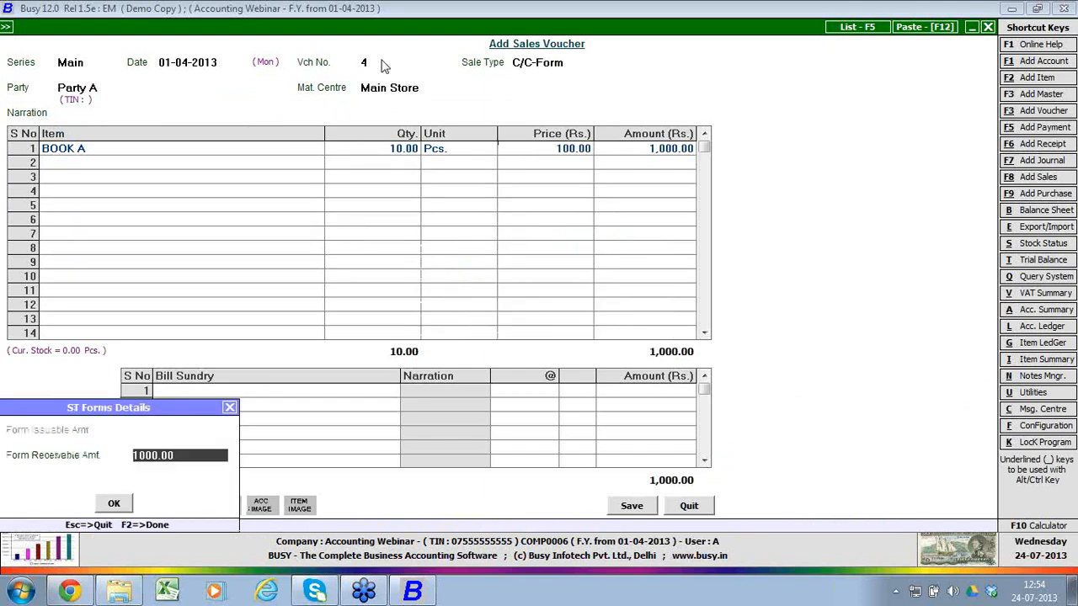
key("F2")
key("Return")
key("Escape")
key("Escape")
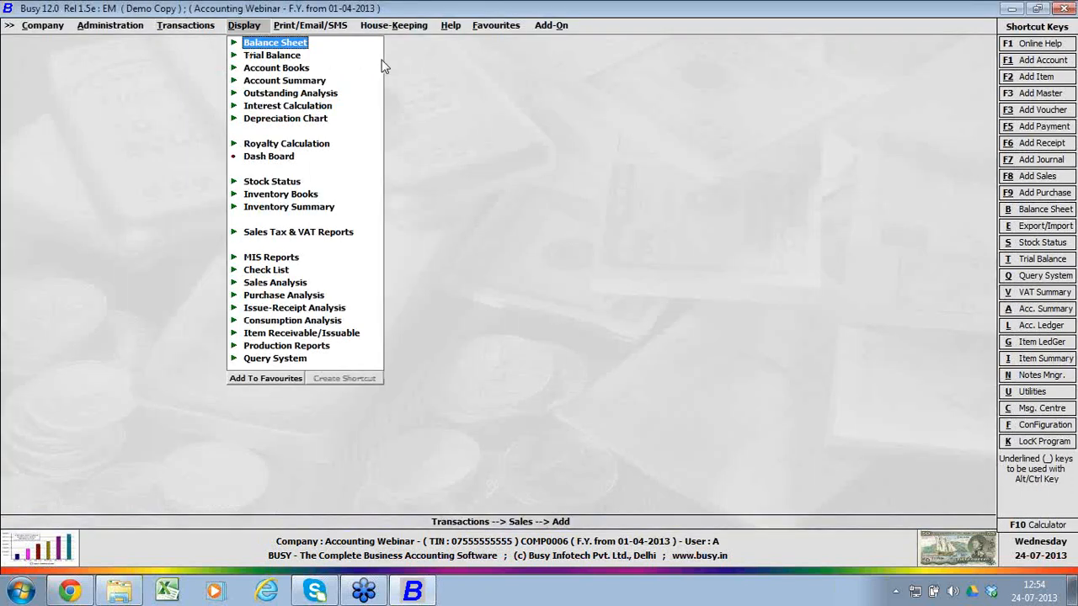
Step: Request the royalty calculation report for all authors
key("Down")
key("Down")
key("Down")
key("Down")
key("Down")
key("Down")
key("Down")
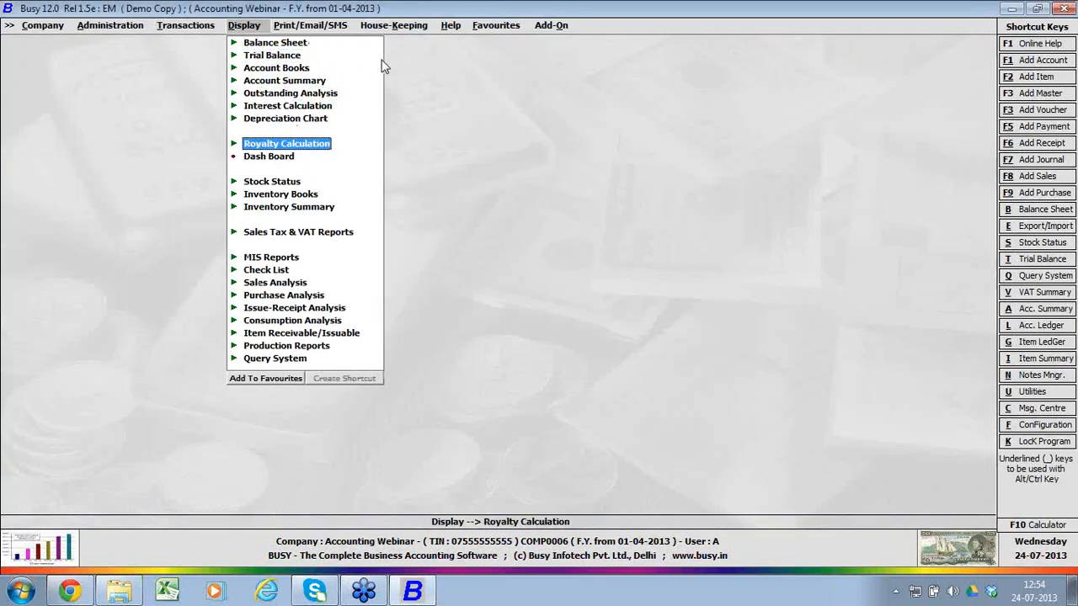
key("Return")
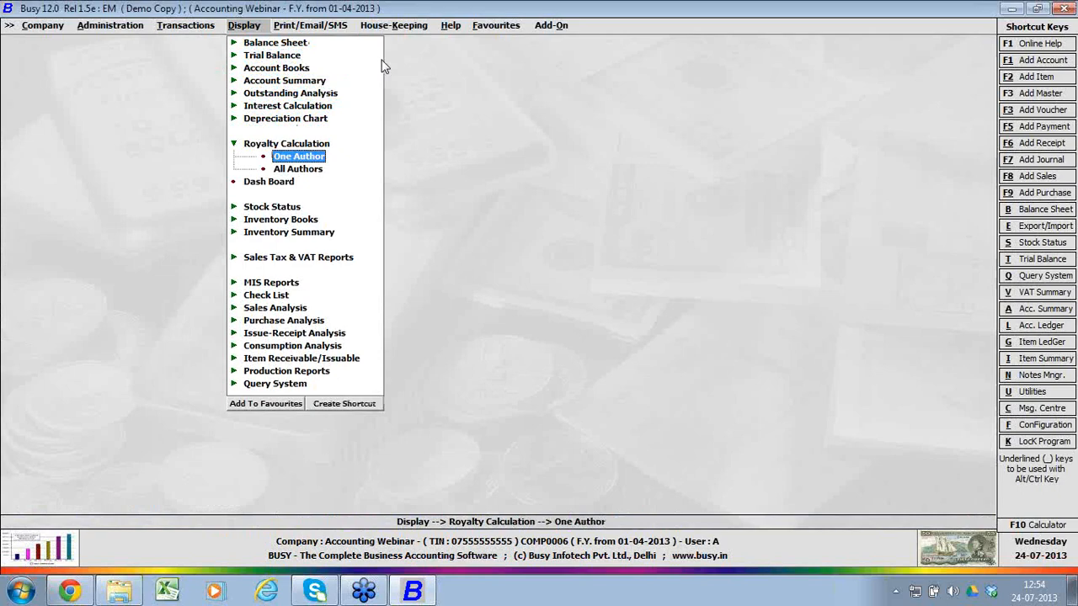
key("Down")
key("Return")
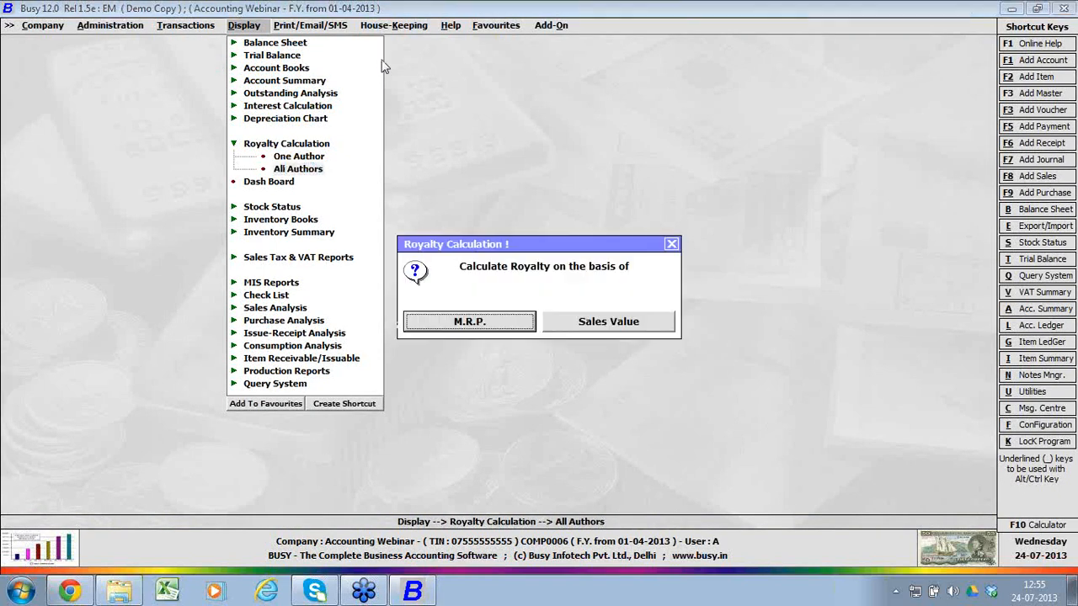
Step: Generate the royalty report based on sales value for 01-04-2013, leaving out zero-royalty items
key("Right")
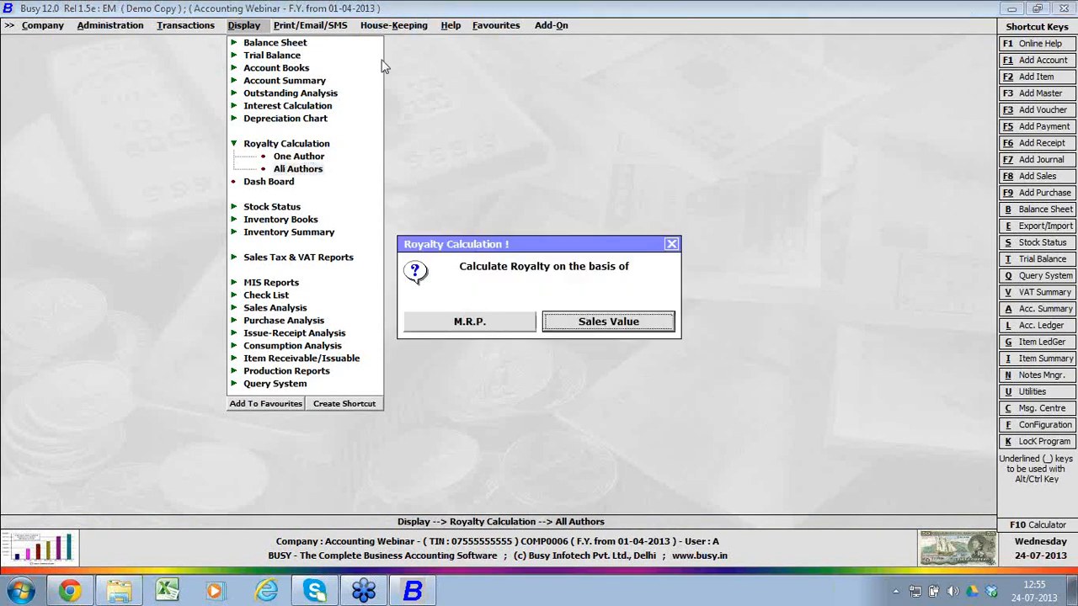
key("Return")
key("Return")
key("Return")
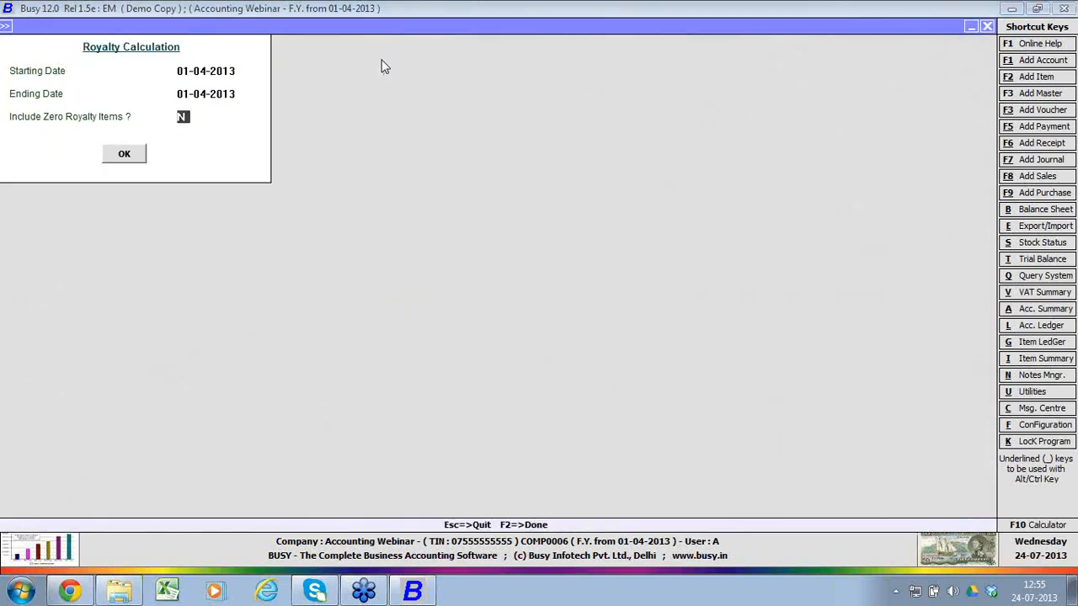
key("Return")
key("Return")
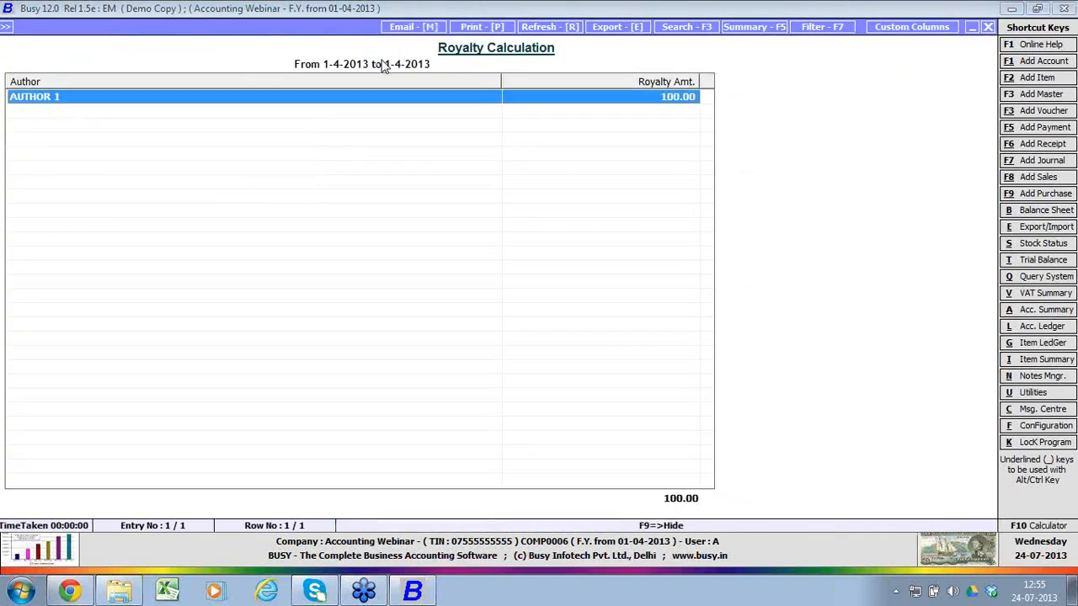
Step: Drill into AUTHOR 1's royalty details and view the sales transactions of BOOK A
key("Return")
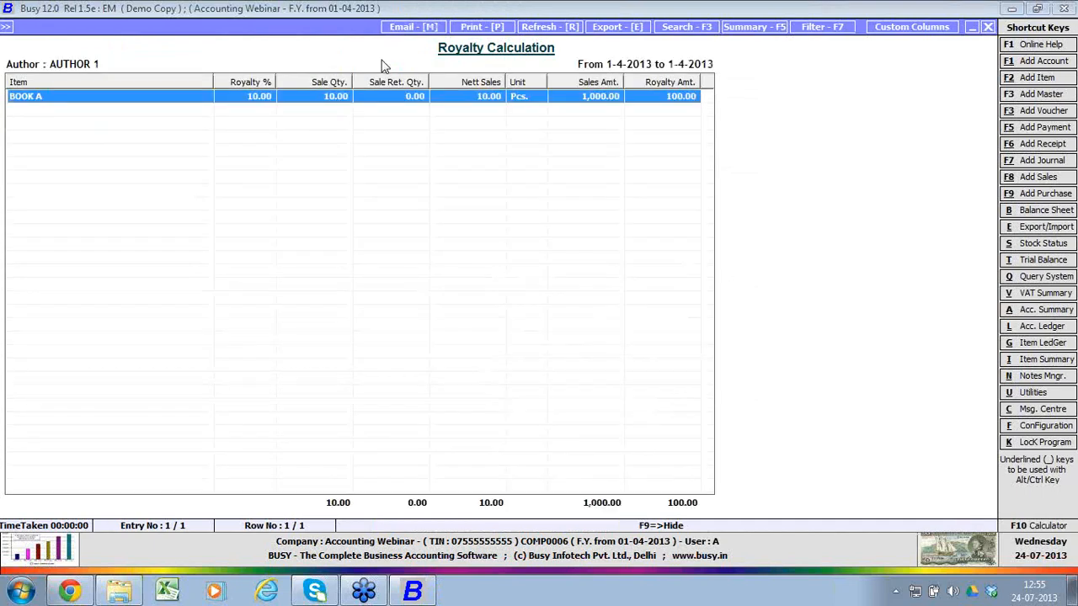
key("Return")
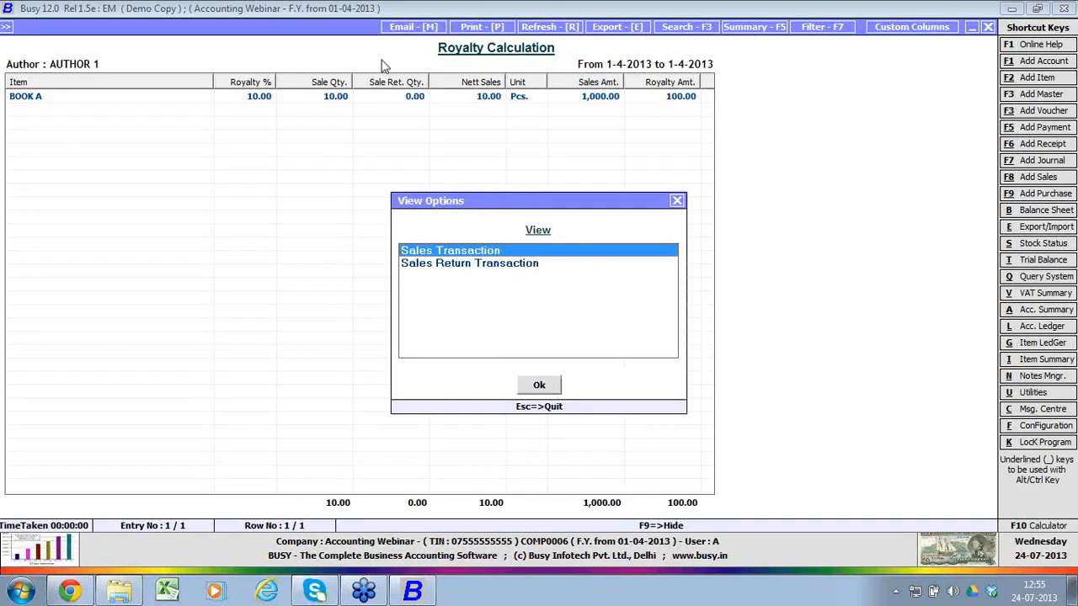
key("Return")
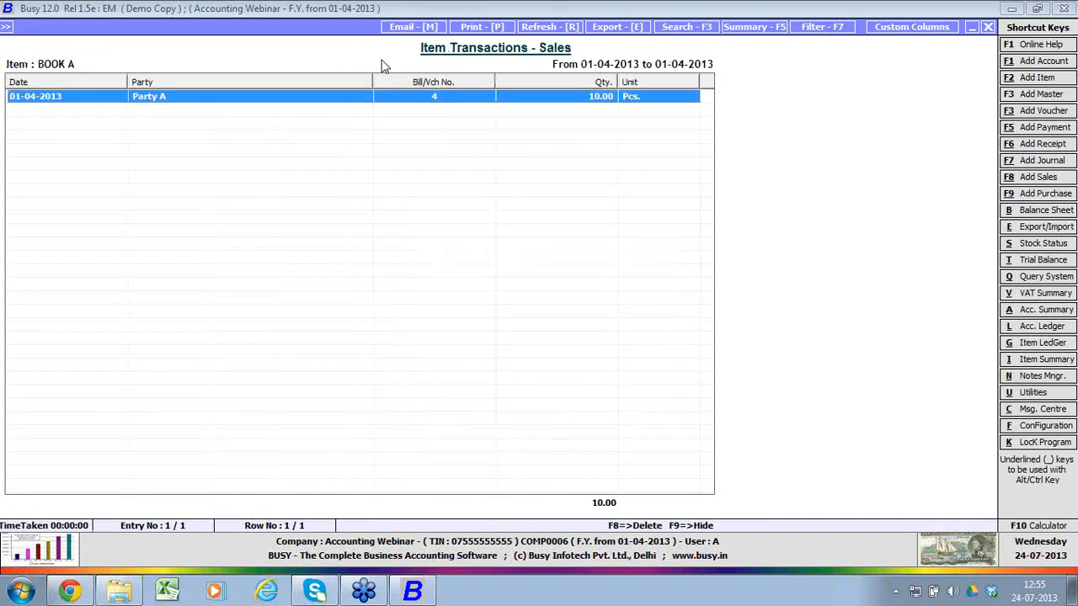
key("Escape")
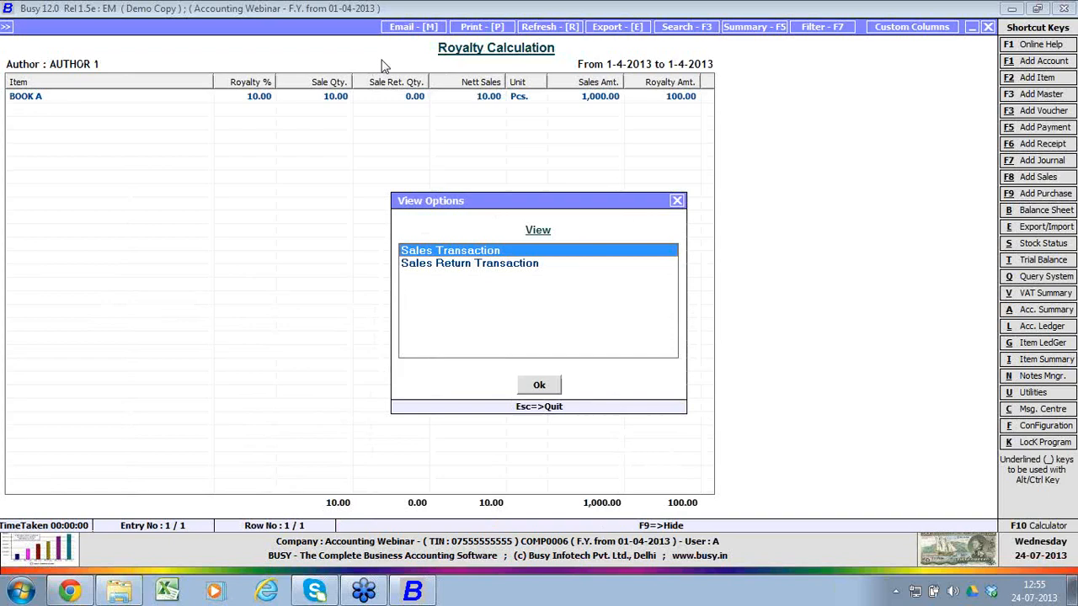
Step: Check the sales return transactions of BOOK A and close the royalty report
key("Down")
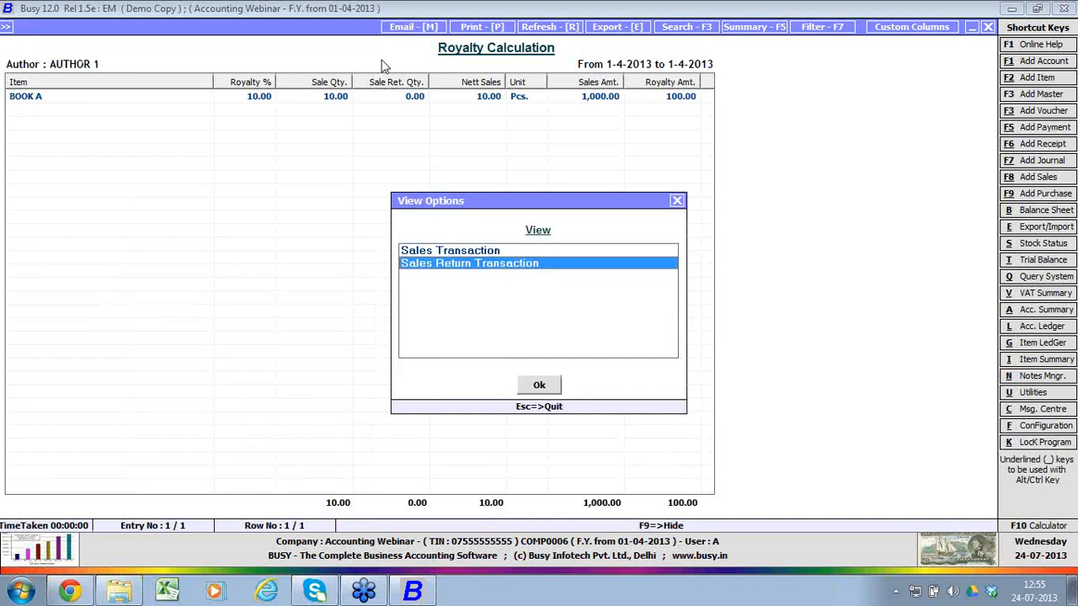
key("Return")
key("Escape")
key("Escape")
key("Escape")
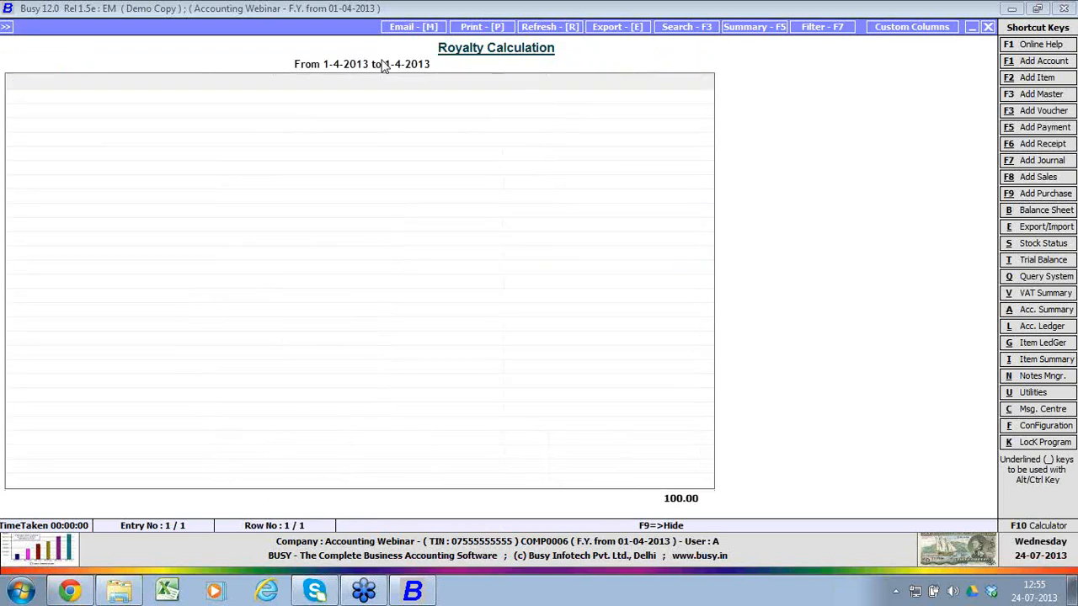
Step: Open the Accounts section of the Features / Options configuration
key("Left")
key("Left")
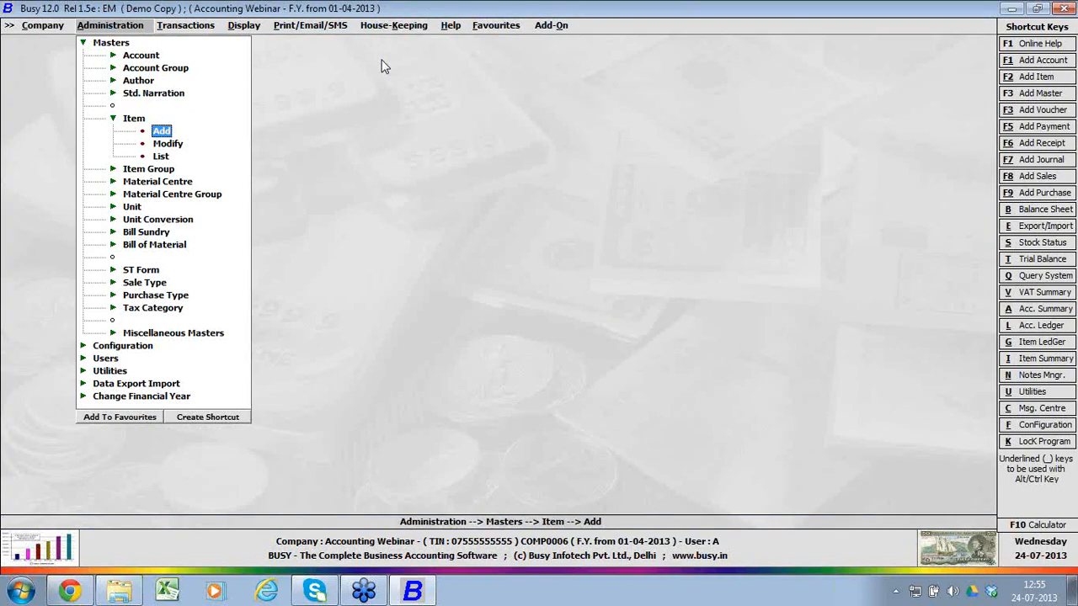
key("Escape")
key("Escape")
key("Down")
key("Return")
key("Return")
key("Down")
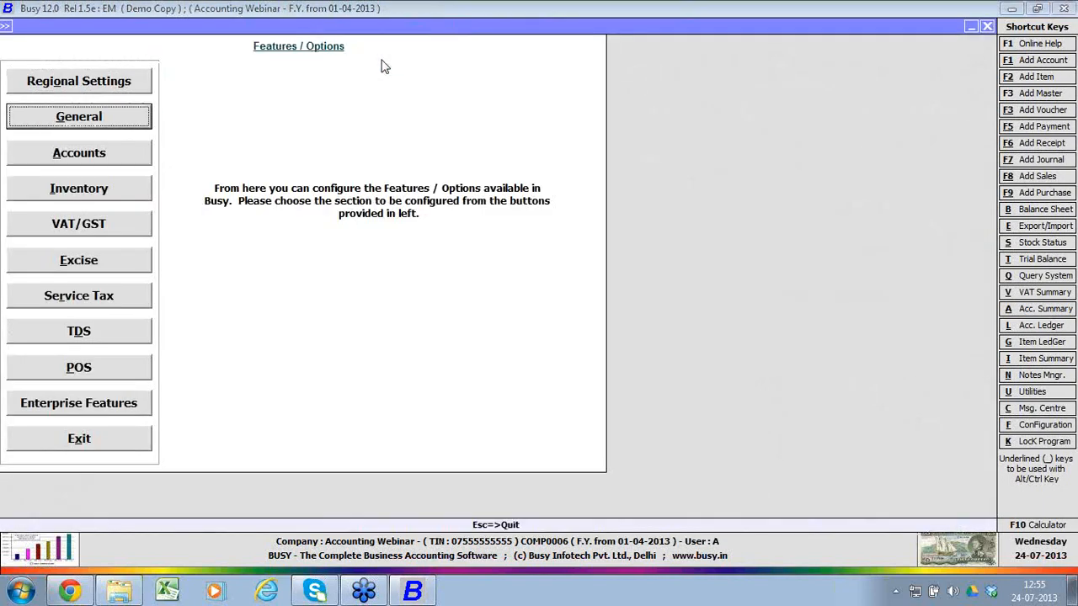
key("Down")
key("Return")
Step: Disable Royalty Calculation, enable Company's Act Depreciation, save the account options and leave the configuration
left_click(356, 152)
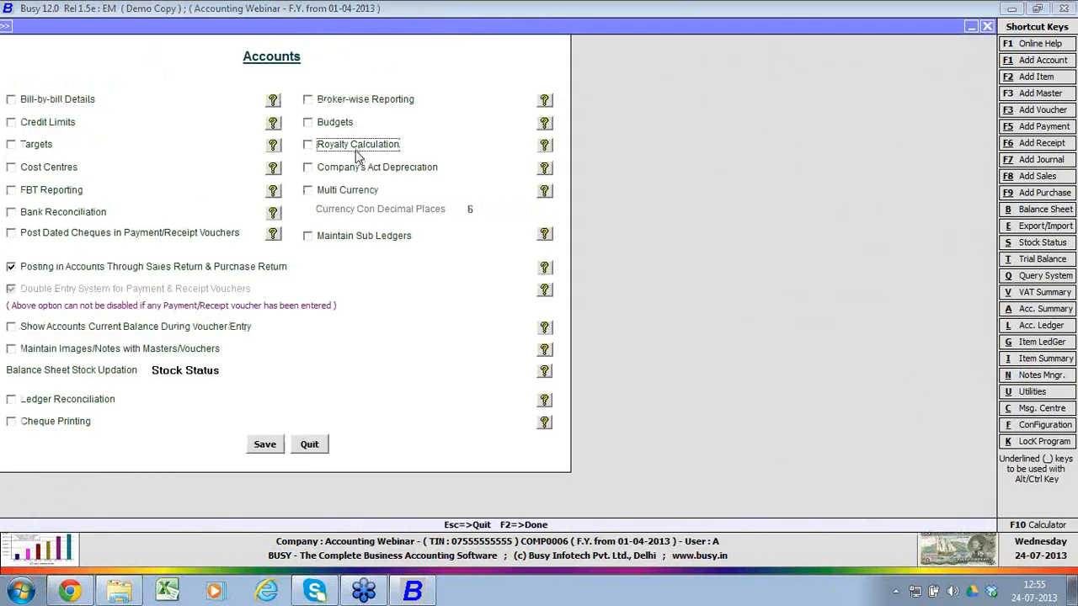
left_click(358, 173)
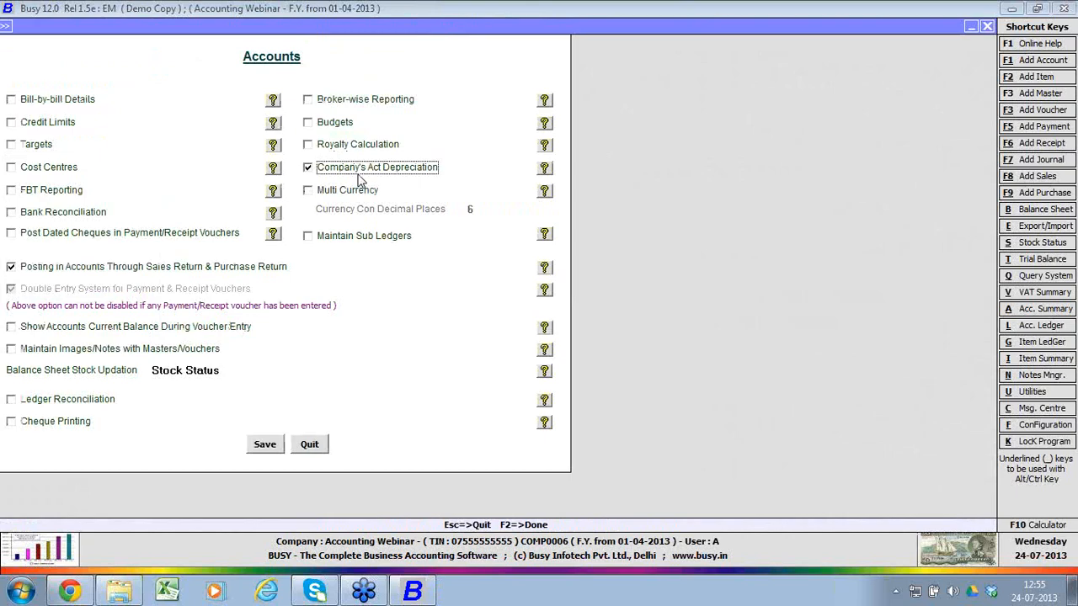
key("F2")
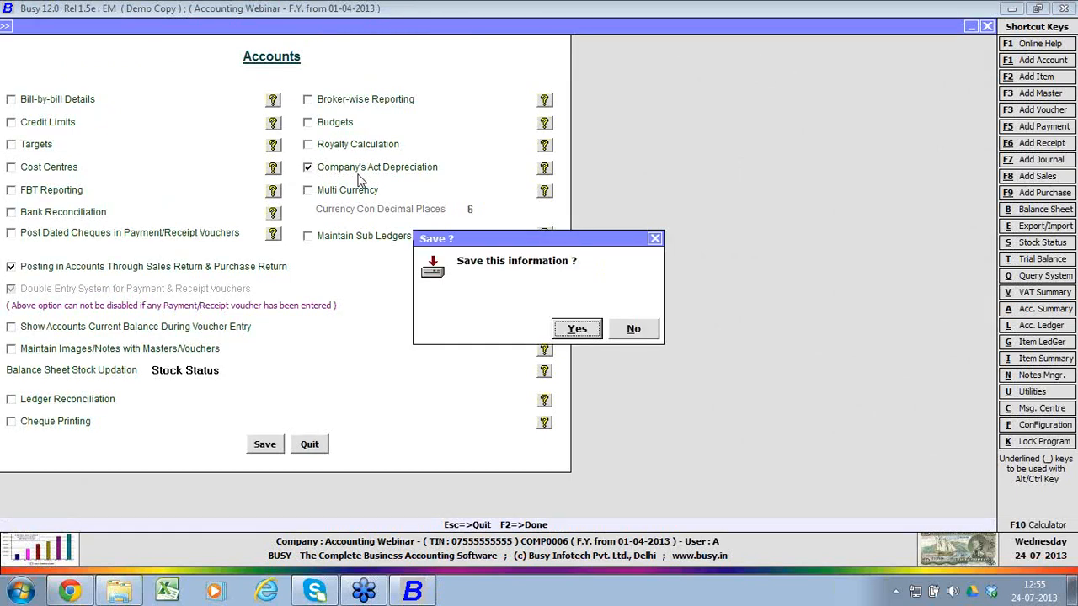
key("Return")
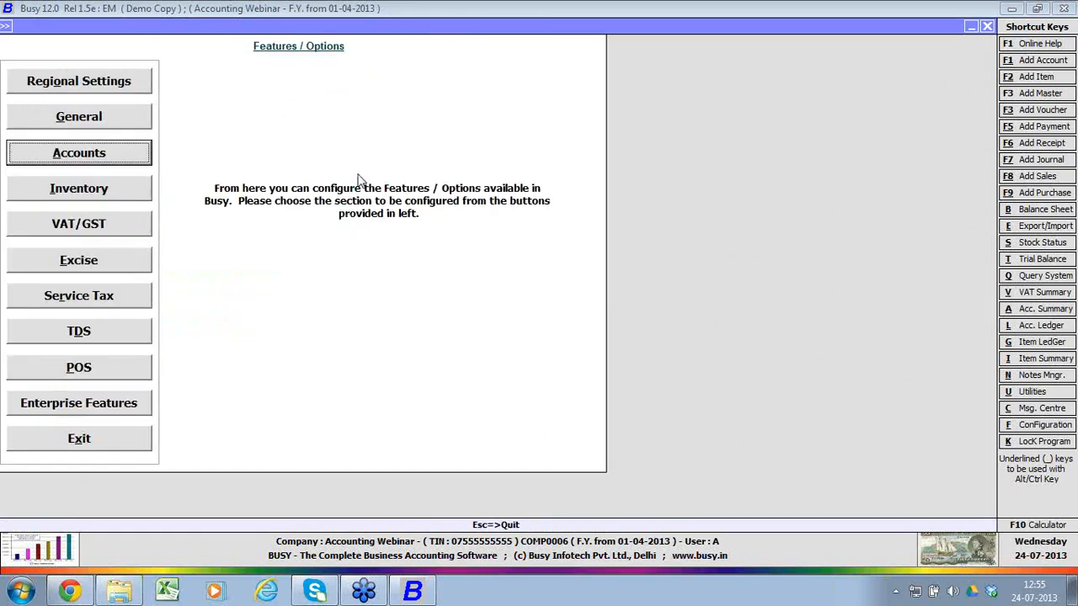
key("Escape")
key("Escape")
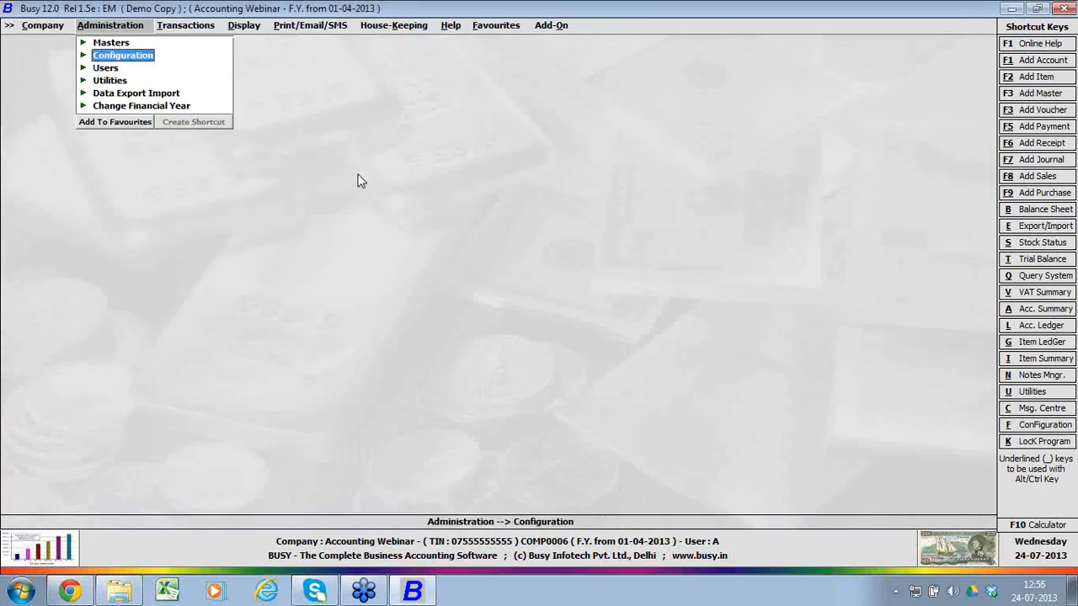
Step: Look up the available depreciation chart reports
key("Right")
key("Right")
key("Down")
key("Down")
key("Down")
key("Down")
key("Down")
key("Down")
key("Return")
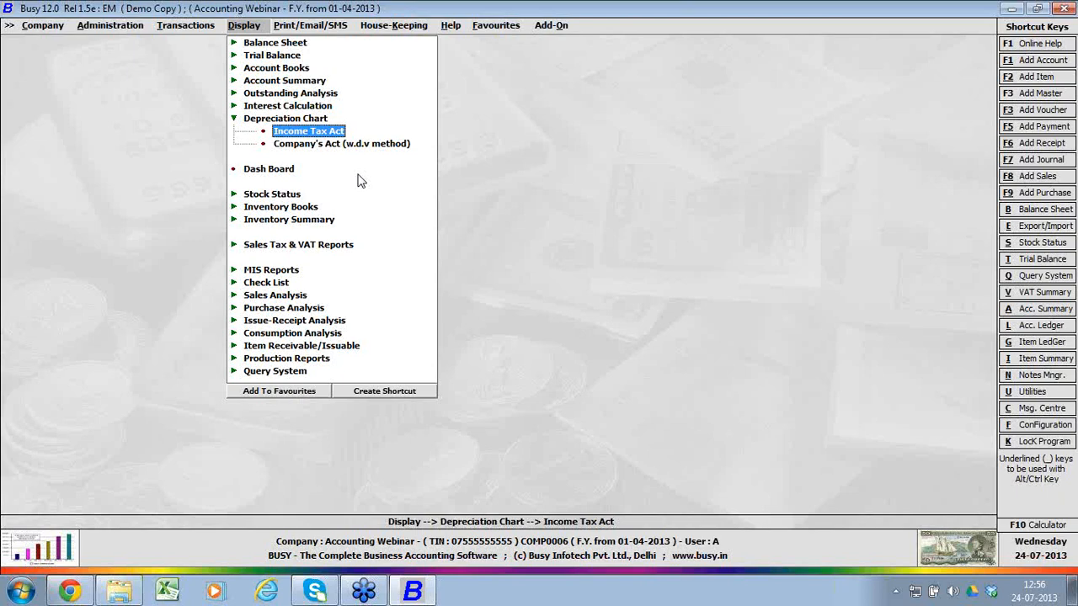
Step: Open the Furniture & Fixture account master for modification
key("Left")
key("Left")
key("Up")
key("Return")
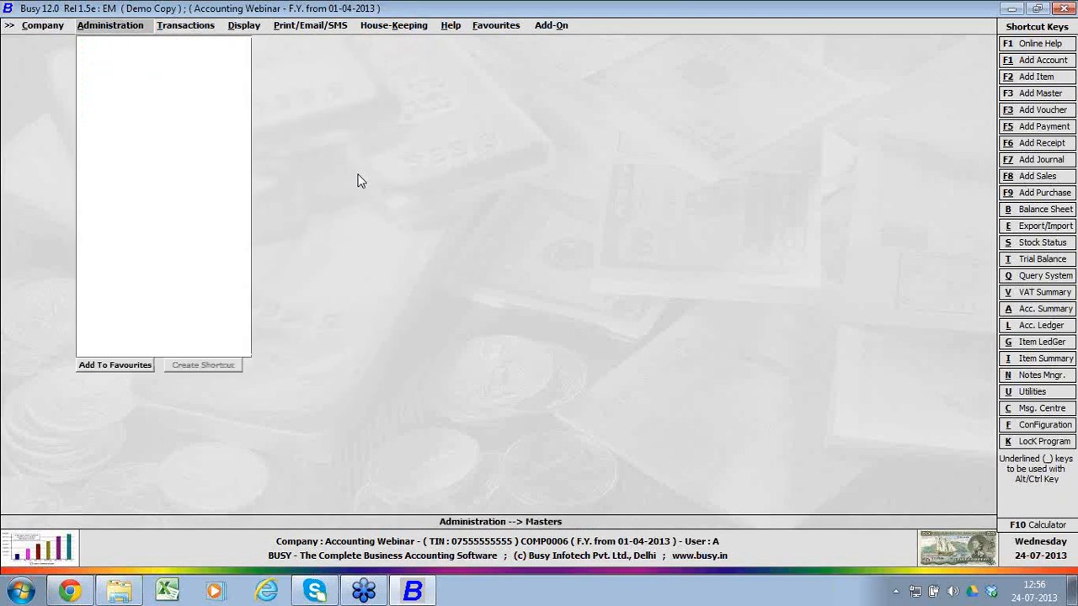
key("Return")
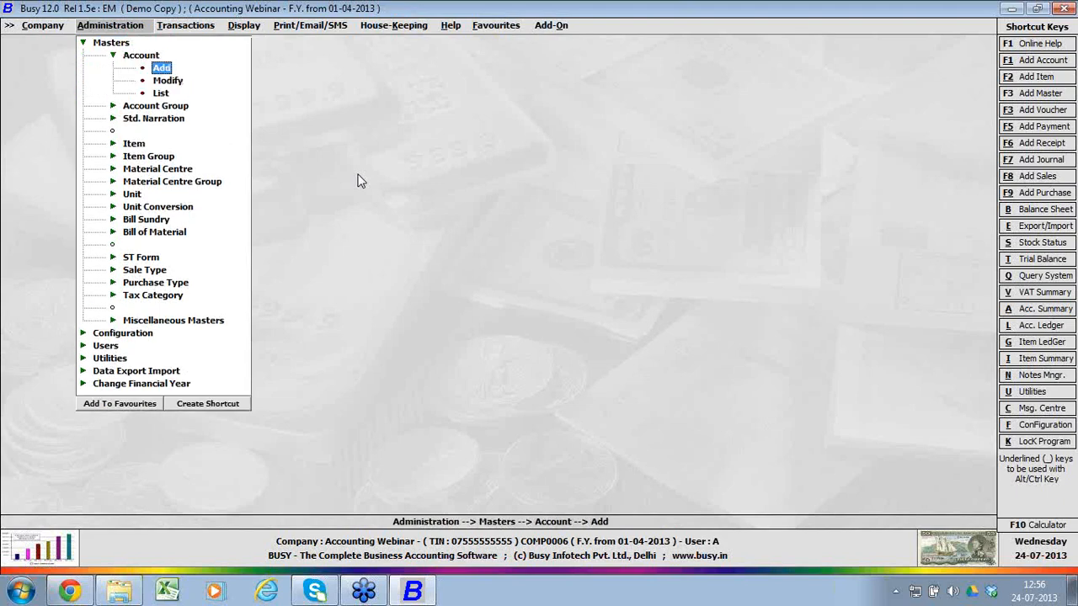
key("Down")
key("Return")
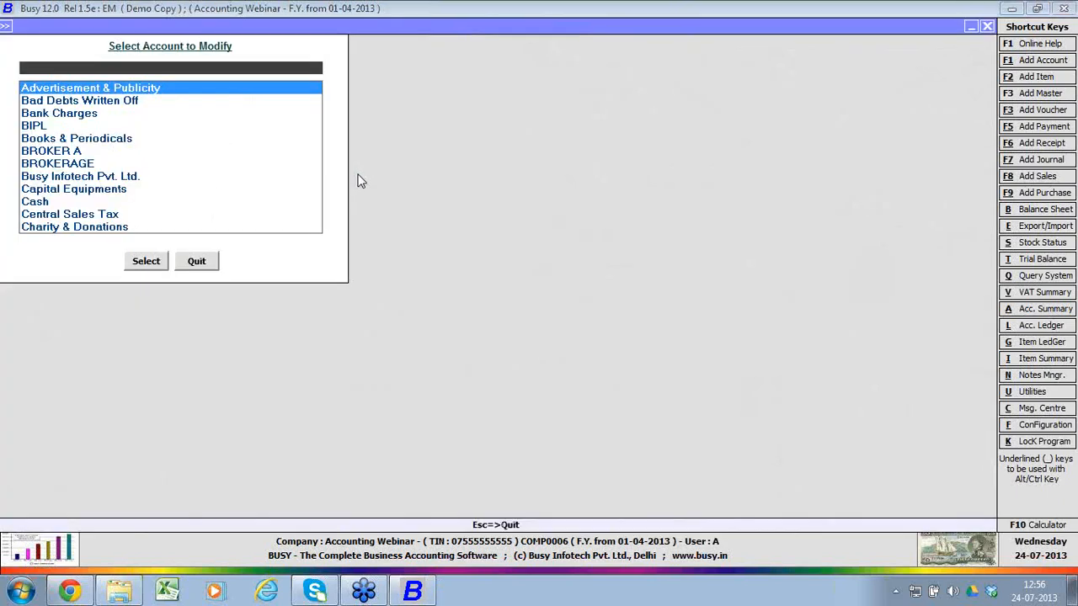
type("FUR")
key("Return")
Step: Set the Furniture & Fixture account's Income Tax Act depreciation rates to 10% annual and 5% half-yearly
key("Return")
key("Return")
key("Return")
key("Return")
key("Return")
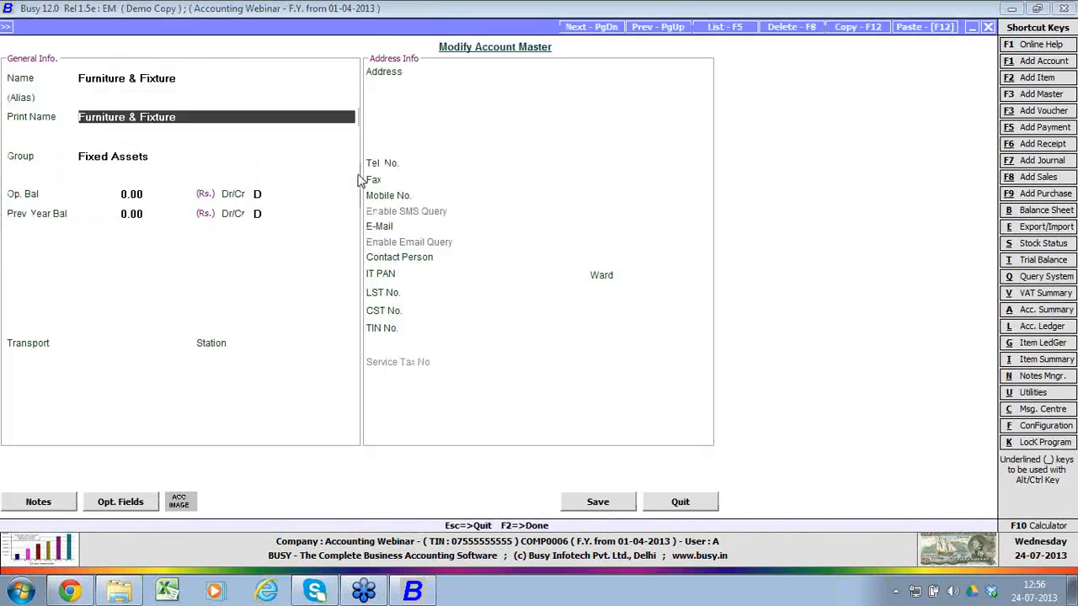
key("Up")
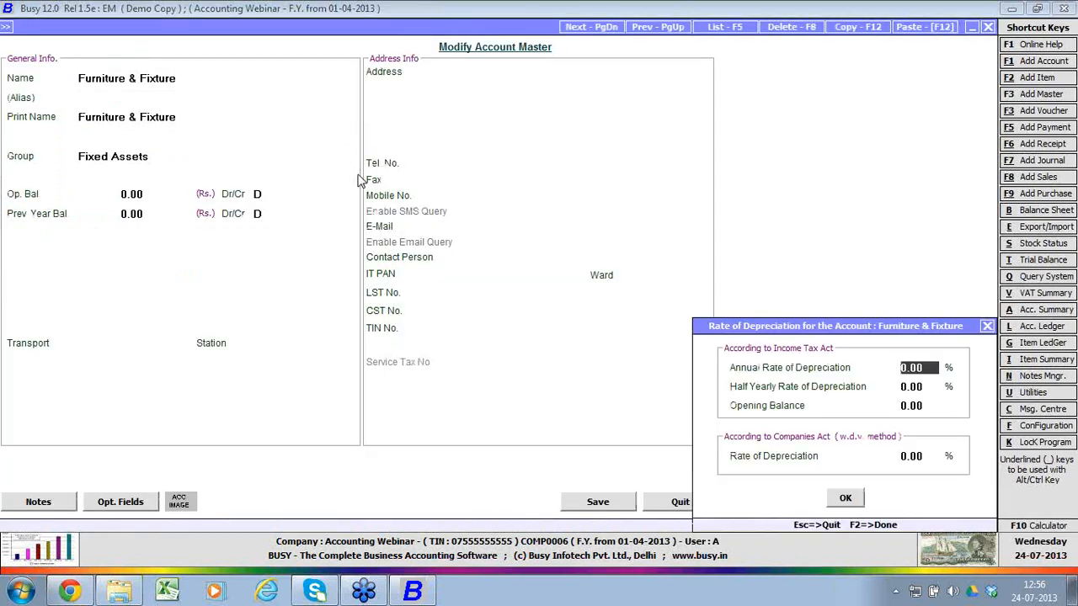
key("Return")
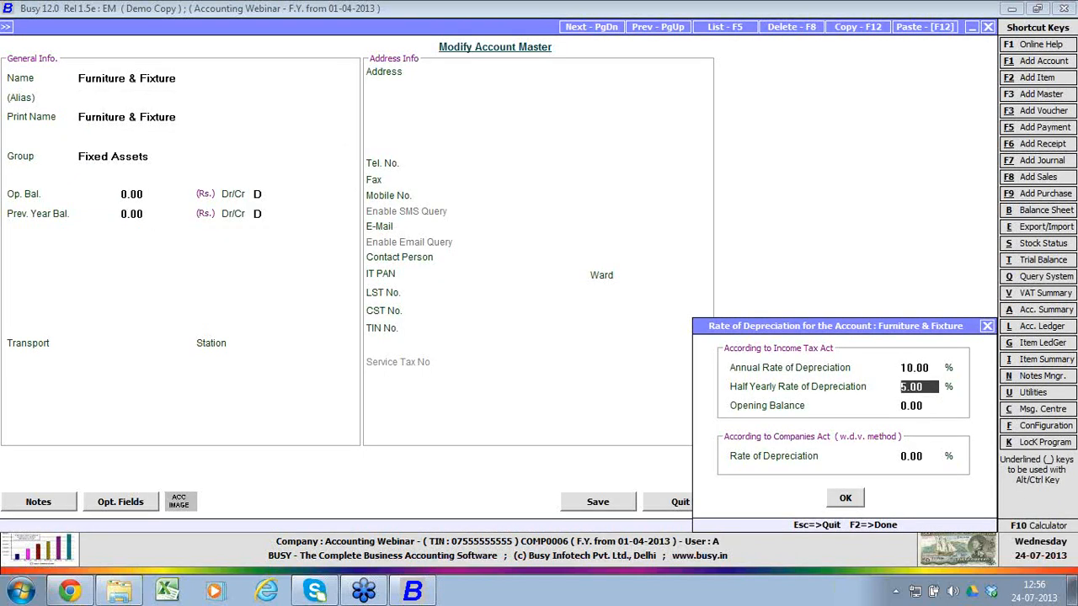
key("Return")
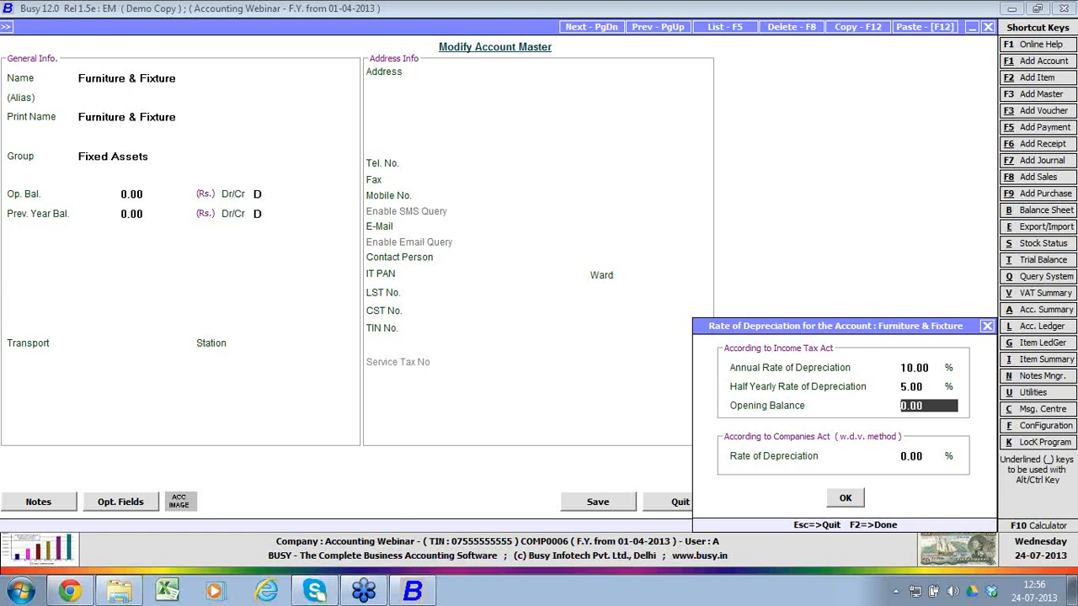
key("Return")
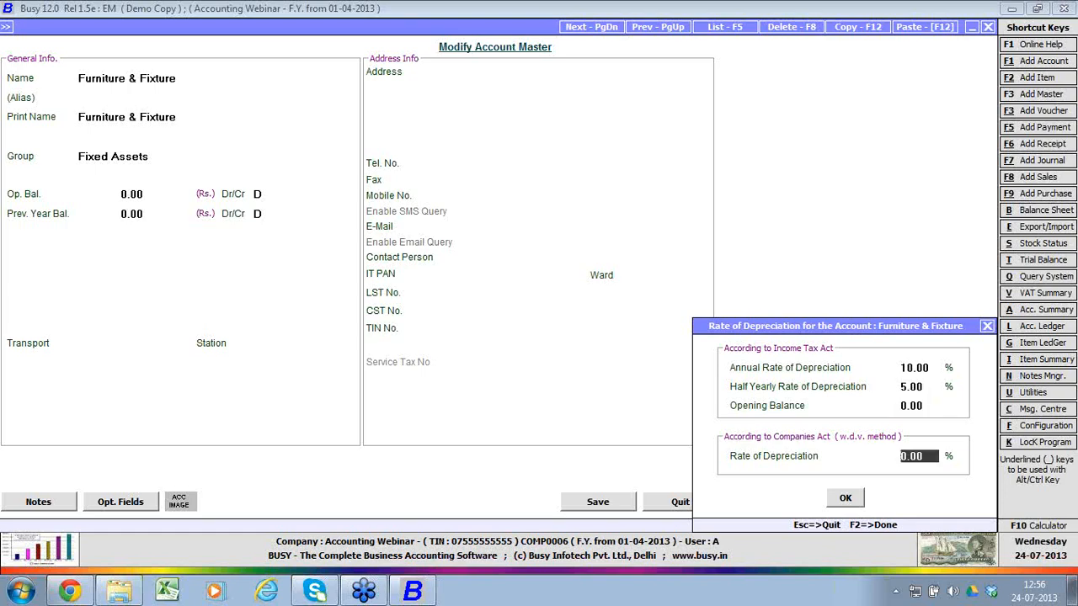
Step: Set the Companies Act rate of depreciation to 12% and confirm the depreciation rates
type("12")
key("Return")
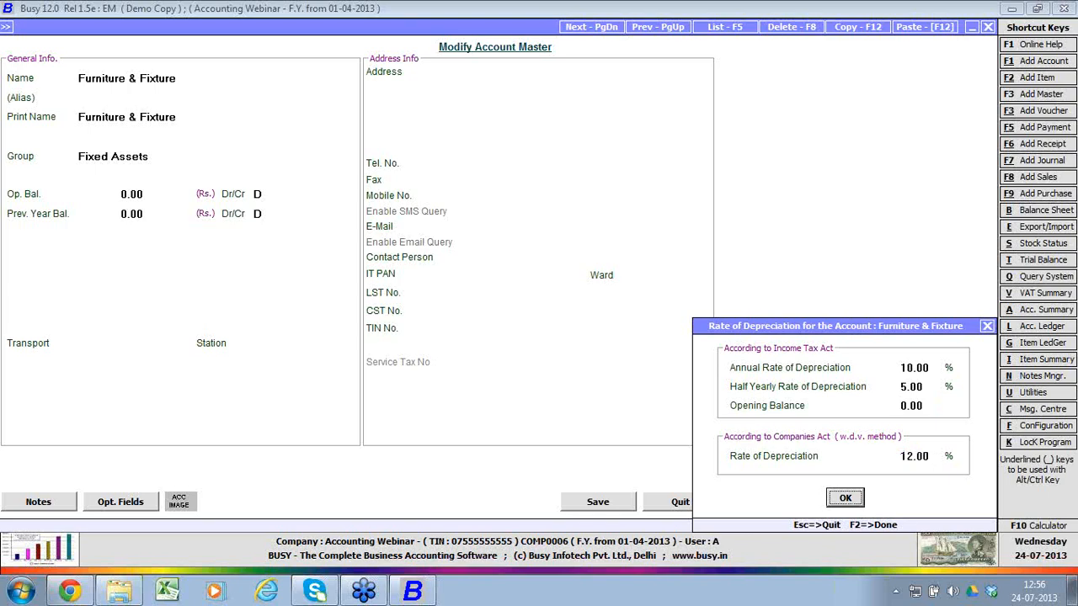
key("Return")
key("F2")
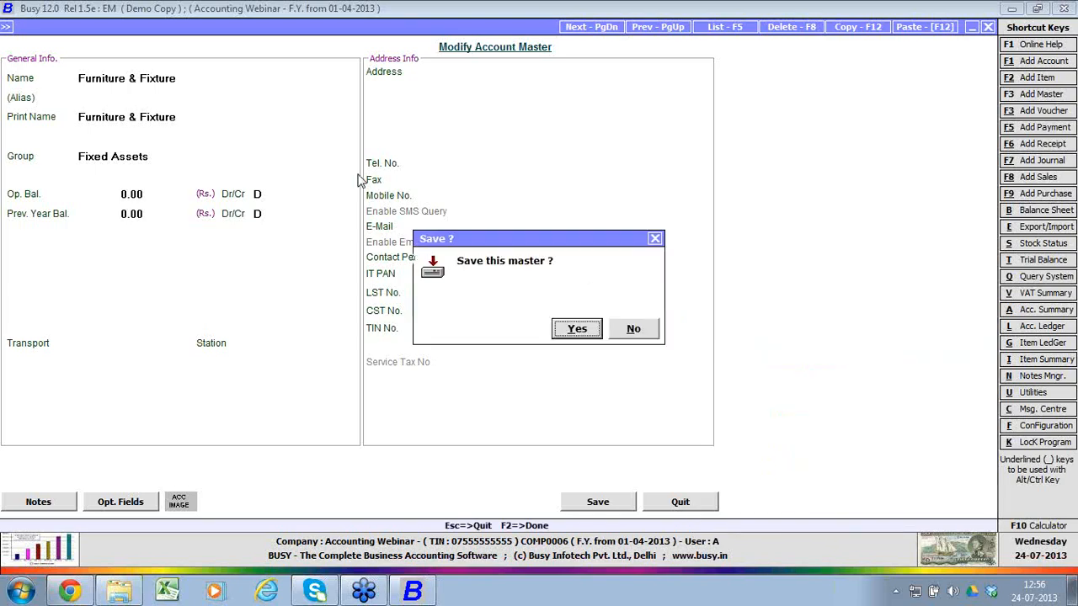
key("Escape")
Step: Enter an account opening balance of 1,00,000 for Furniture & Fixture
type("n100000")
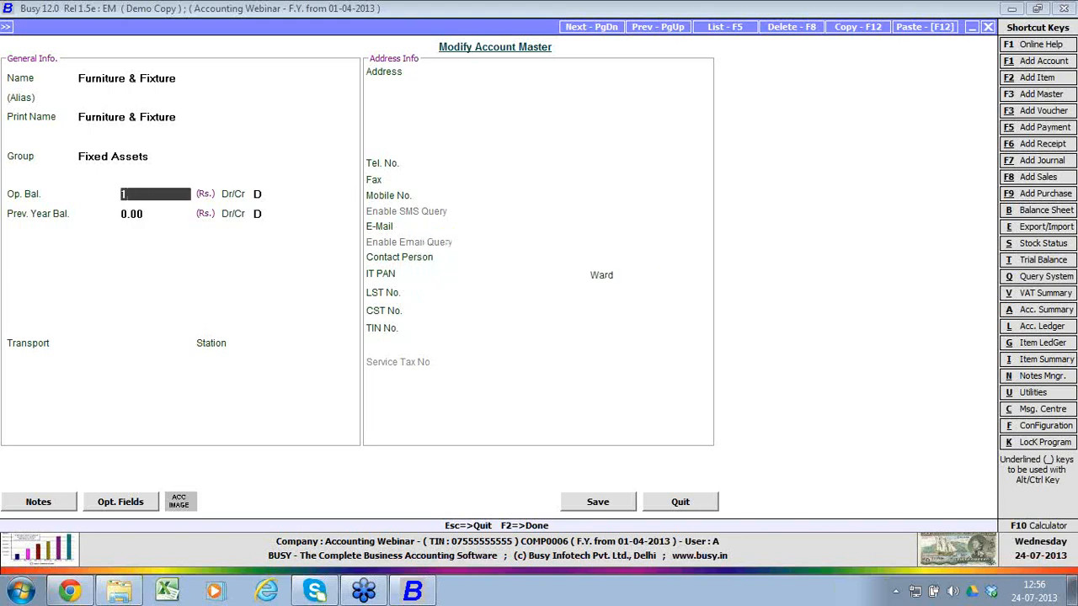
key("Return")
key("Return")
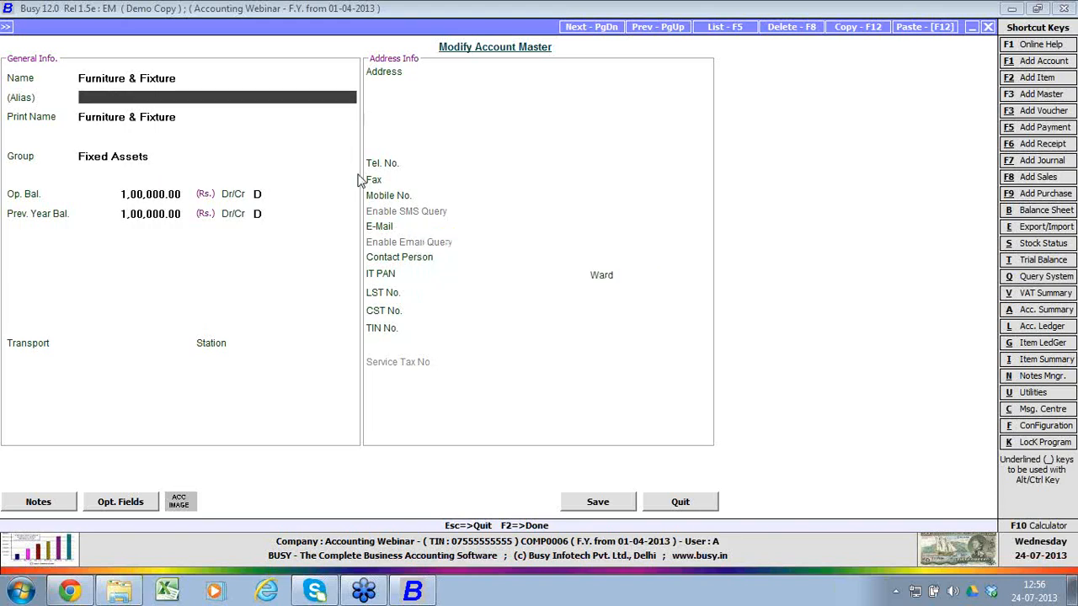
Step: Set the Income Tax Act depreciation opening balance to 1,00,000, save the account master and leave it
key("Return")
key("Return")
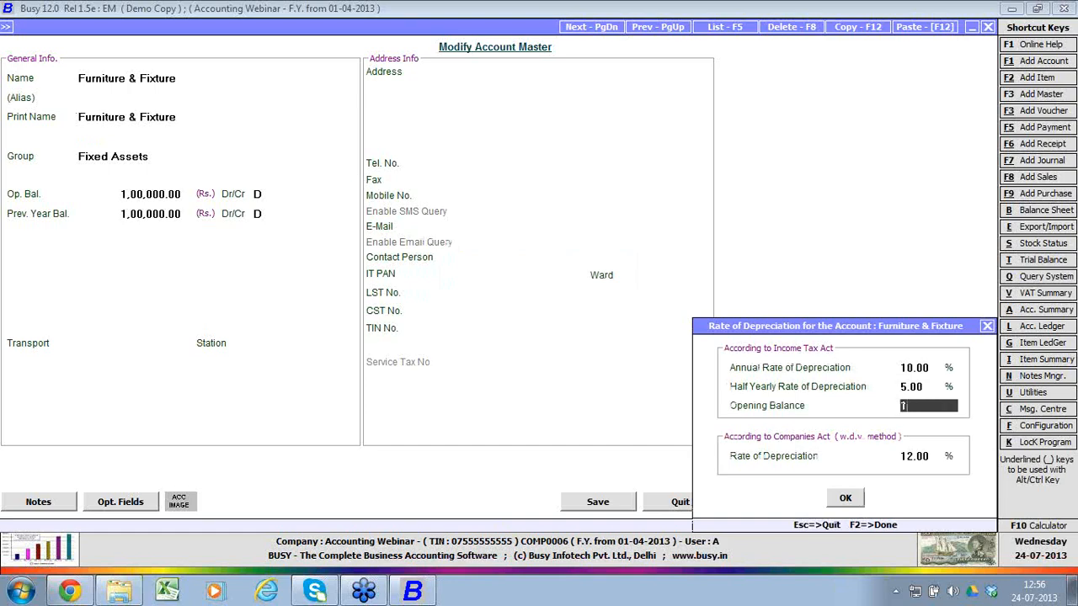
type("100000")
key("Return")
key("Return")
key("Return")
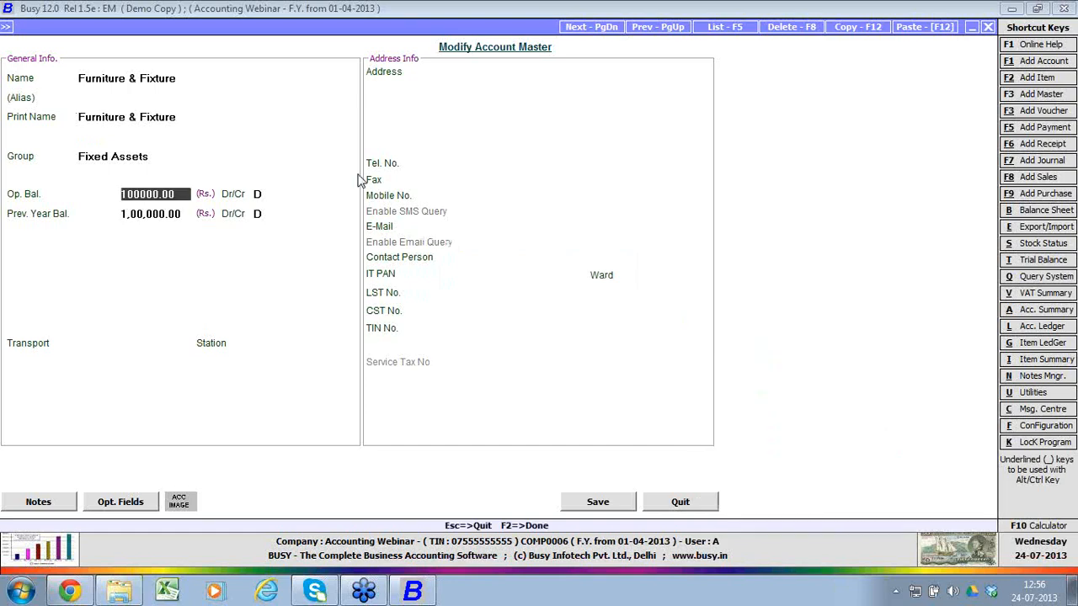
key("F2")
key("Return")
key("Escape")
Step: Start a new payment voucher and debit Furniture & Fixture with 20,000
key("Down")
key("Down")
key("Down")
key("Down")
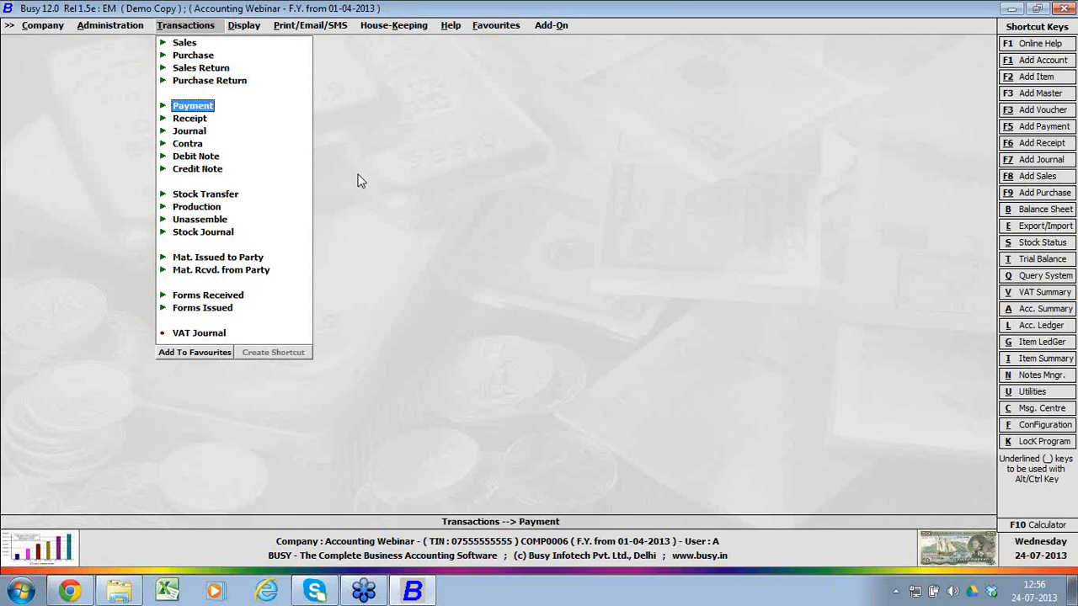
key("Return")
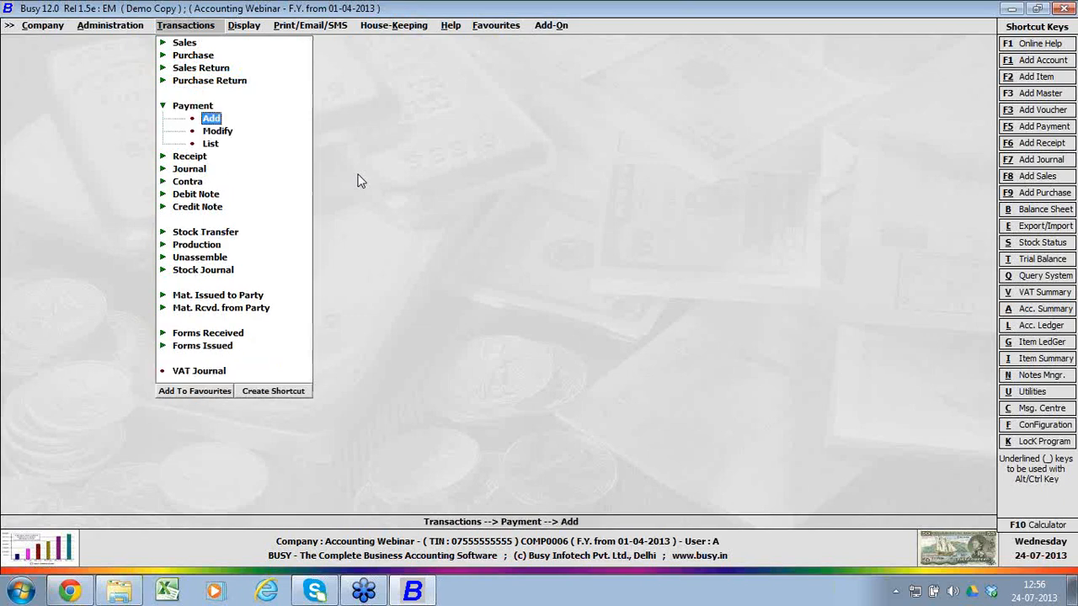
key("Return")
key("Return")
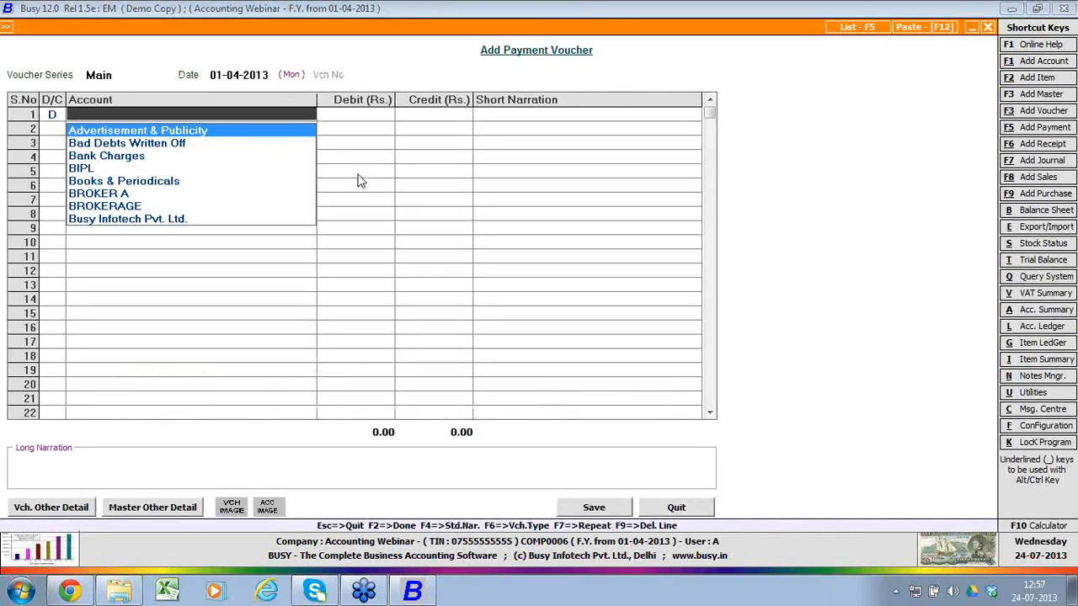
type("fur")
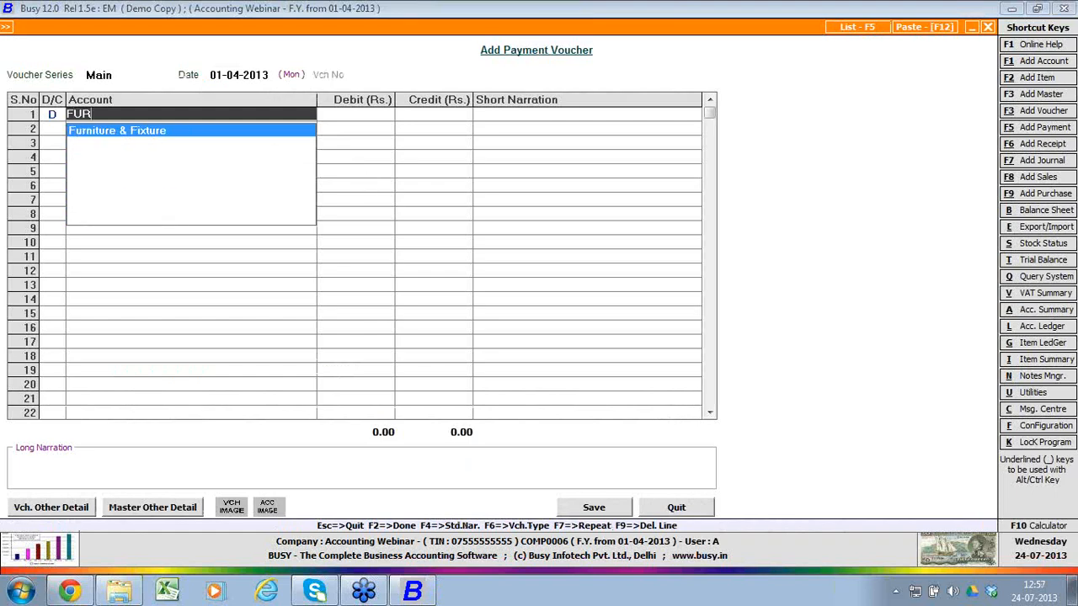
key("Return")
type("20000")
key("Return")
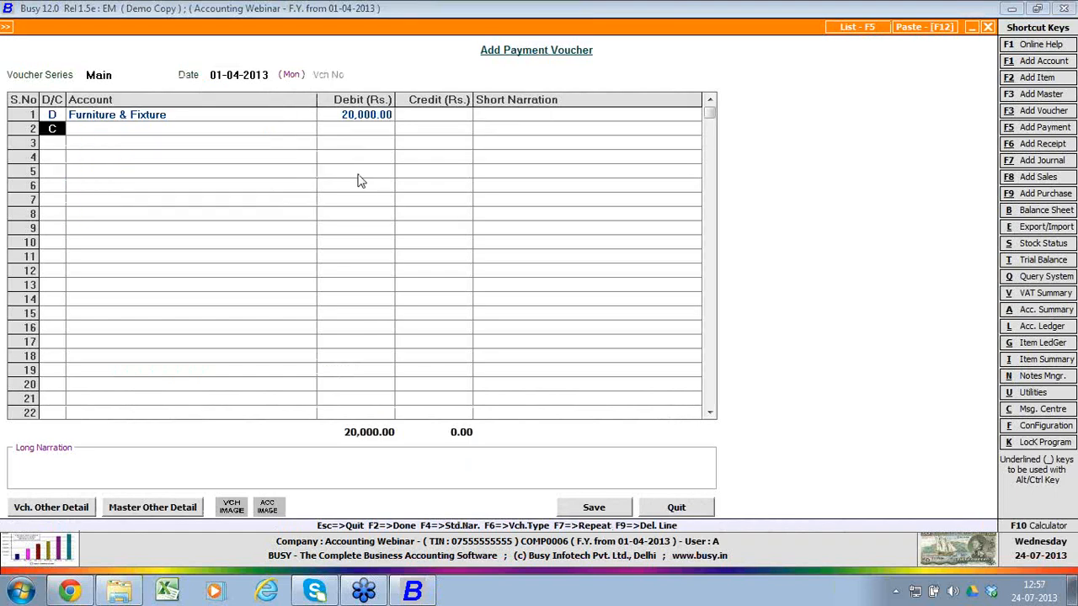
Step: Credit Cash with 20,000, accept the negative cash balance, save the payment voucher and leave voucher entry
key("Return")
key("Return")
key("Return")
key("Return")
key("Return")
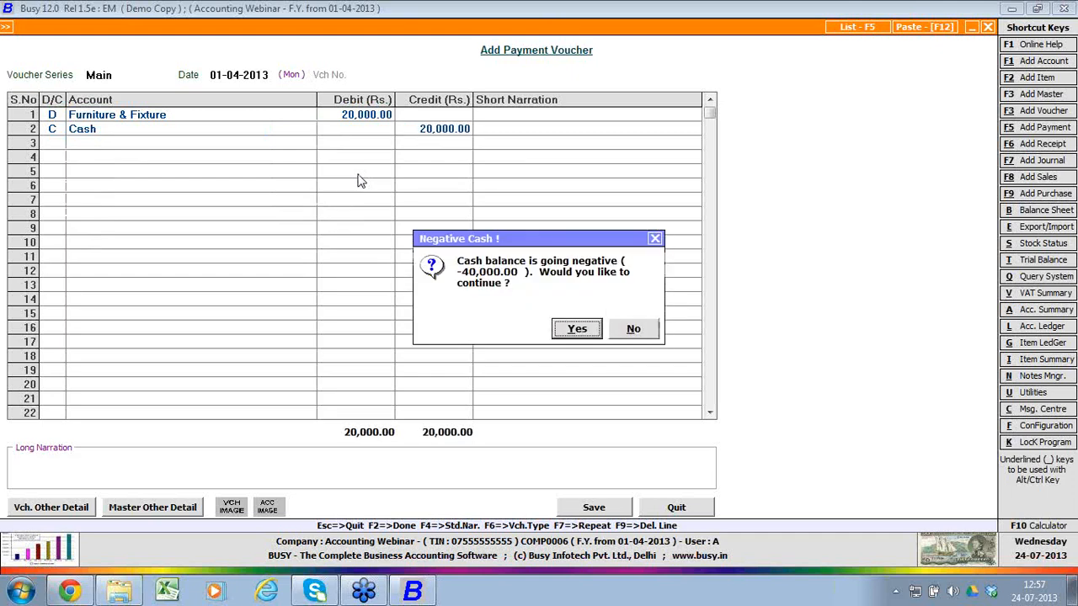
key("Return")
key("Return")
key("Escape")
Step: Open the Income Tax Act depreciation chart and examine the Furniture & Fixture row through to its depreciation and w.d.v. values
key("Right")
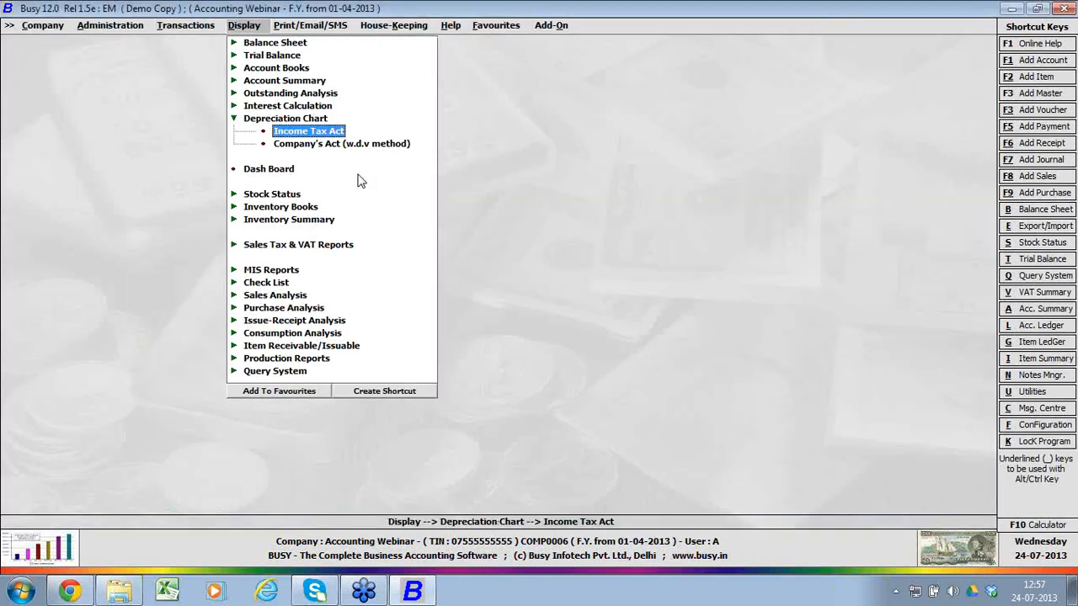
key("Return")
key("Return")
key("Return")
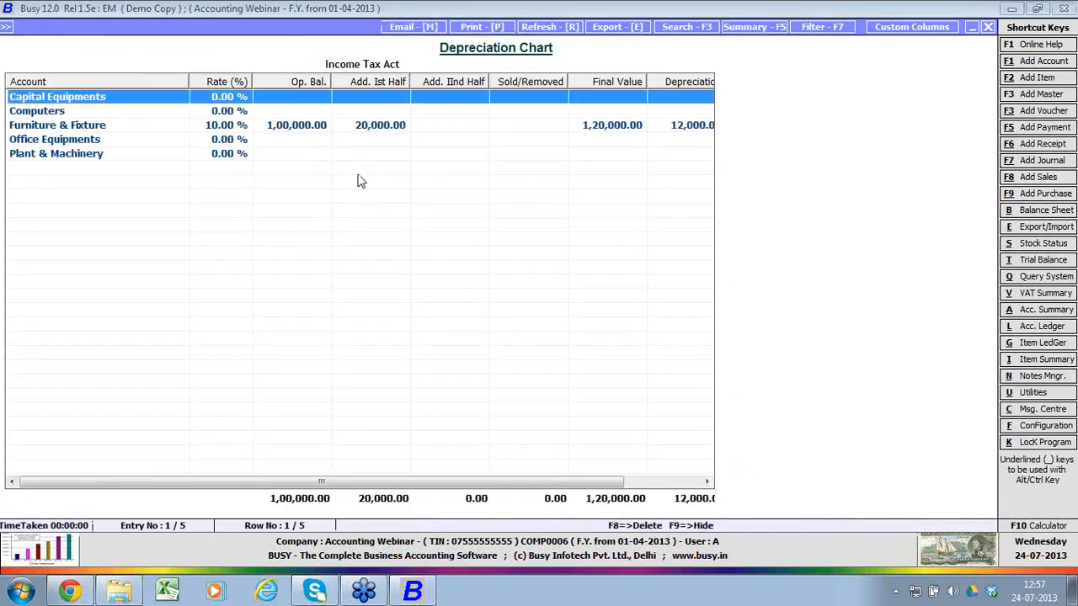
key("Down")
key("Down")
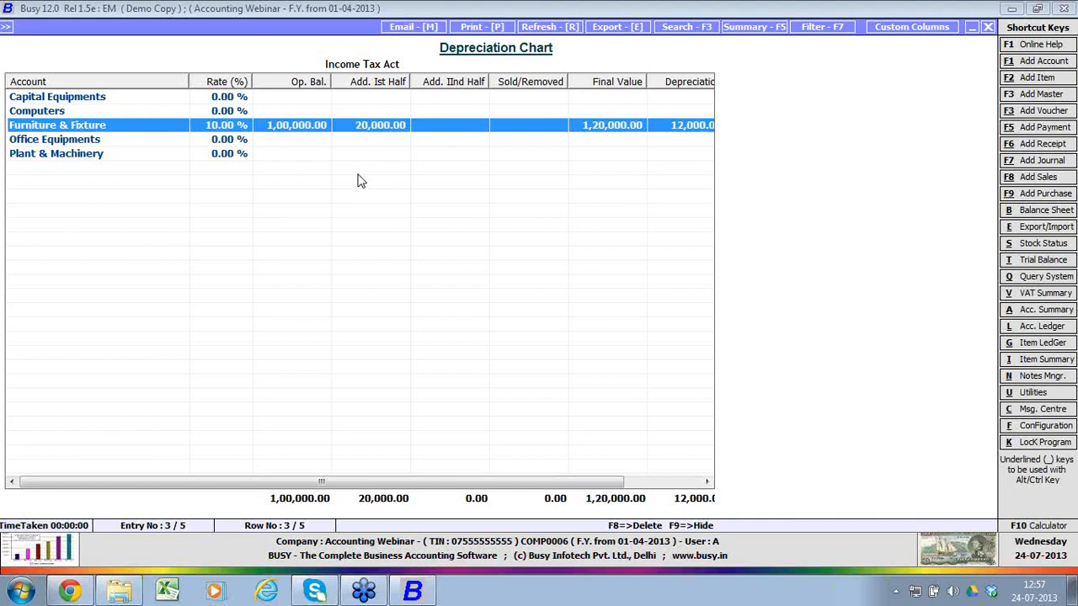
key("Right")
key("Right")
key("Right")
key("Right")
key("Right")
key("Right")
key("Right")
key("Right")
key("Right")
key("Right")
key("Right")
key("Right")
key("Right")
key("Right")
key("Right")
key("Right")
key("Right")
key("Right")
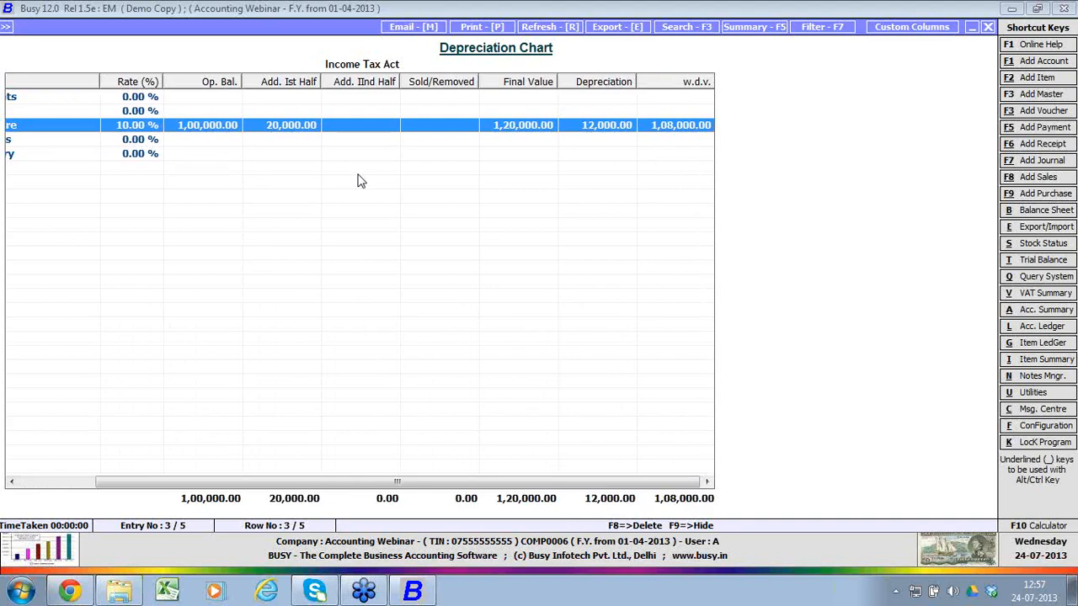
key("Escape")
key("Escape")
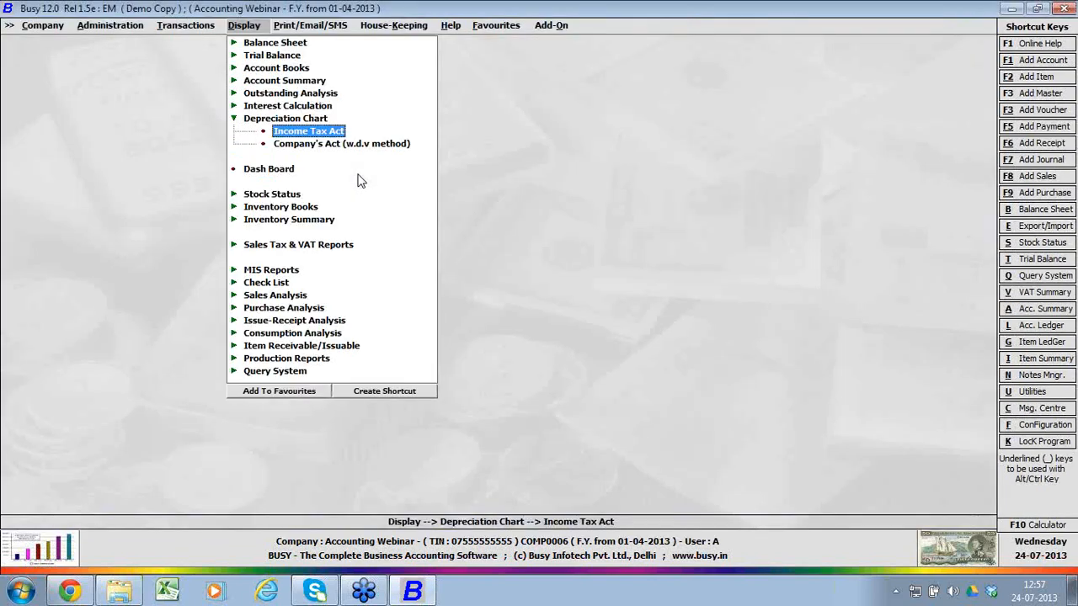
Step: Open the Company's Act (w.d.v. method) depreciation chart and examine the Furniture & Fixture row
key("Down")
key("Return")
key("Return")
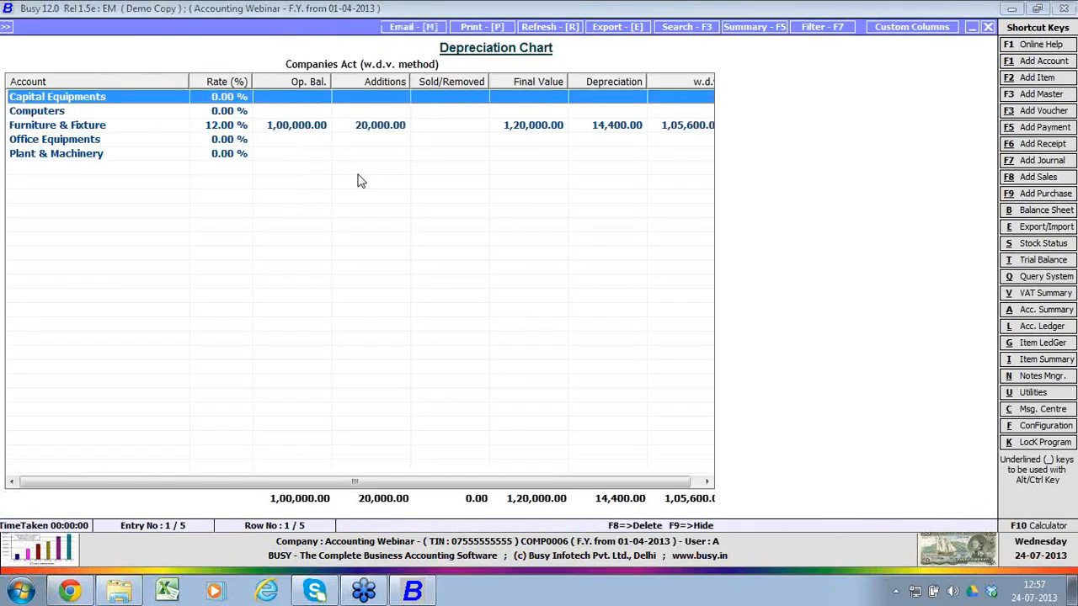
key("Right")
key("Right")
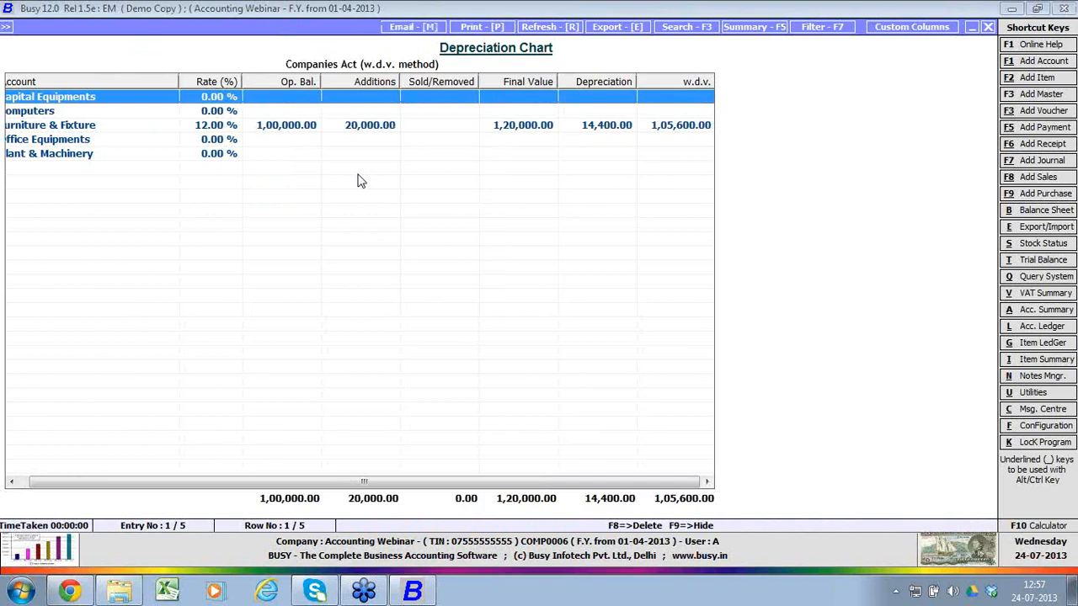
key("Down")
key("Down")
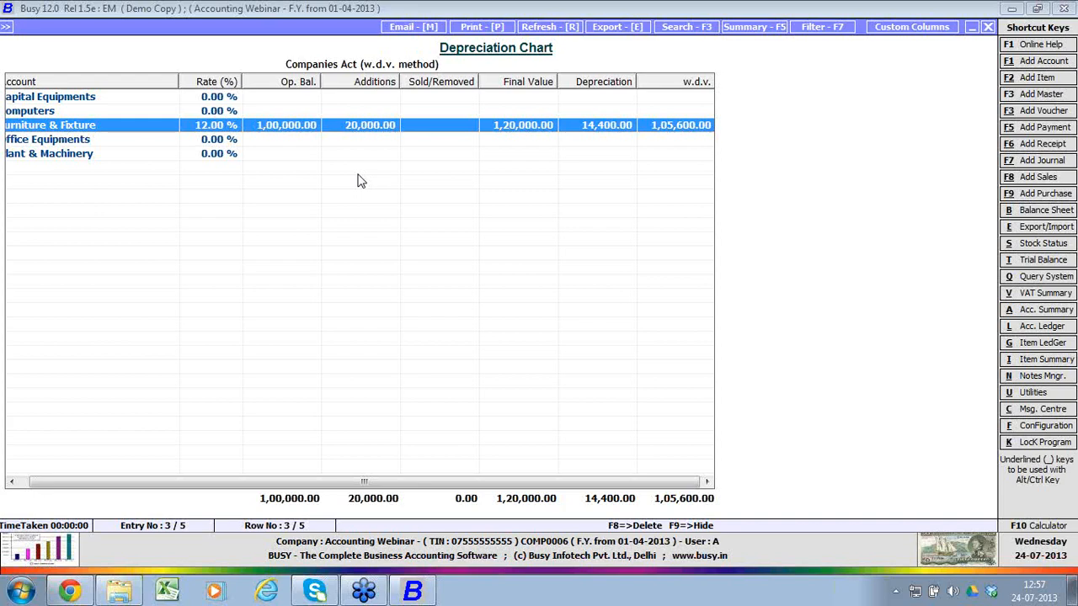
key("Escape")
key("Escape")
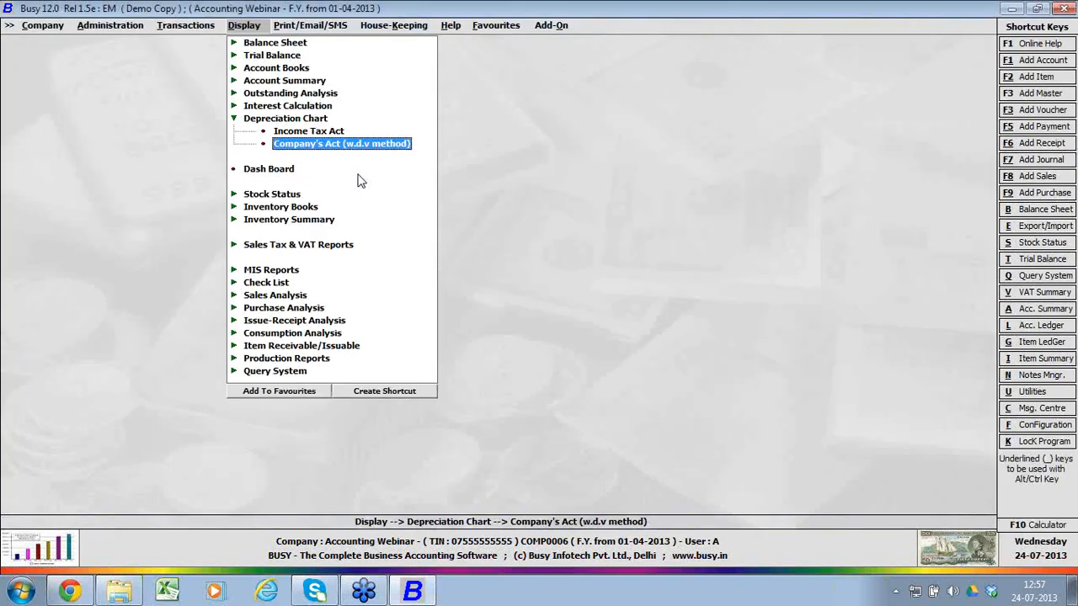
Step: Open the Features / Options configuration
key("Escape")
key("Left")
key("Left")
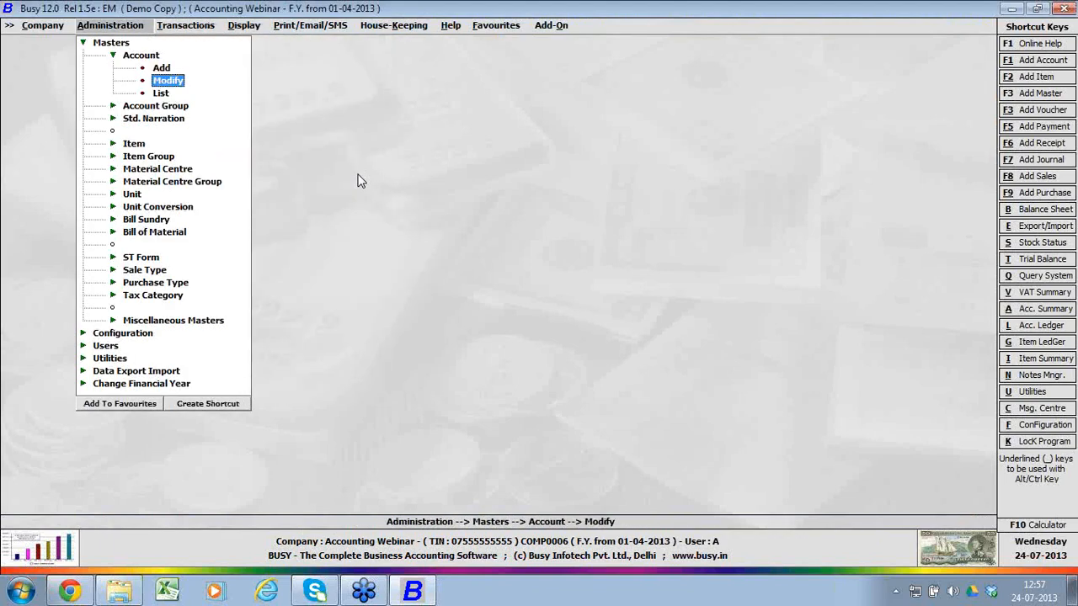
key("Escape")
key("Escape")
key("Down")
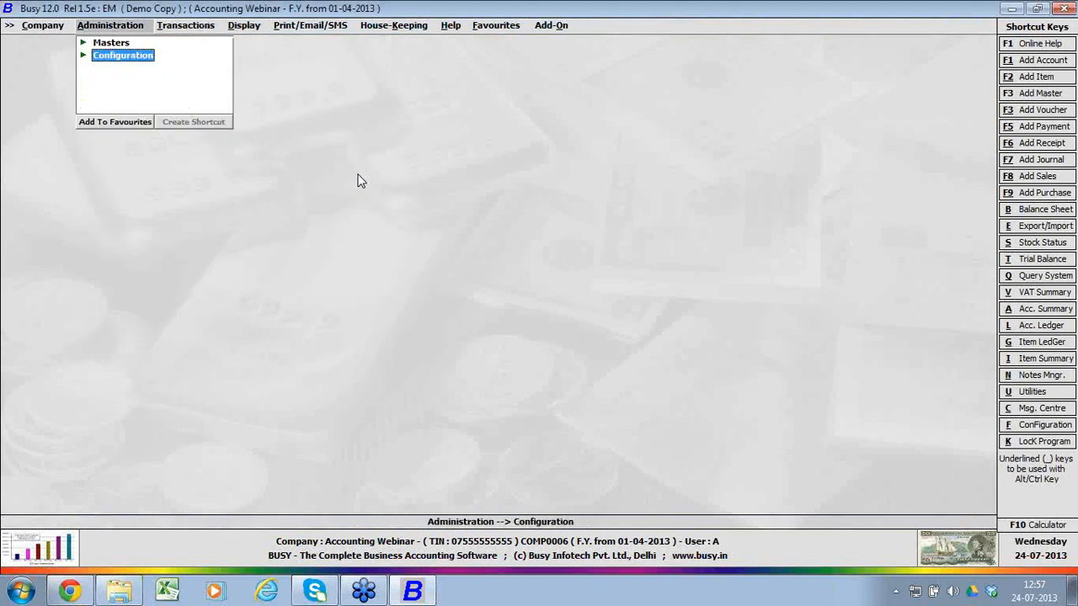
key("Return")
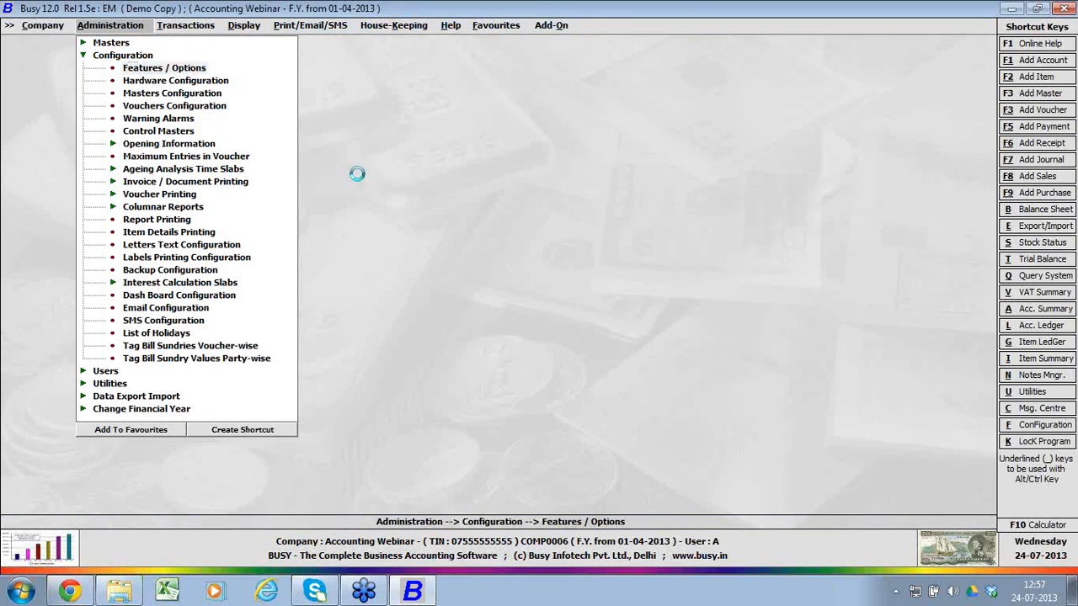
key("Return")
key("Down")
key("Down")
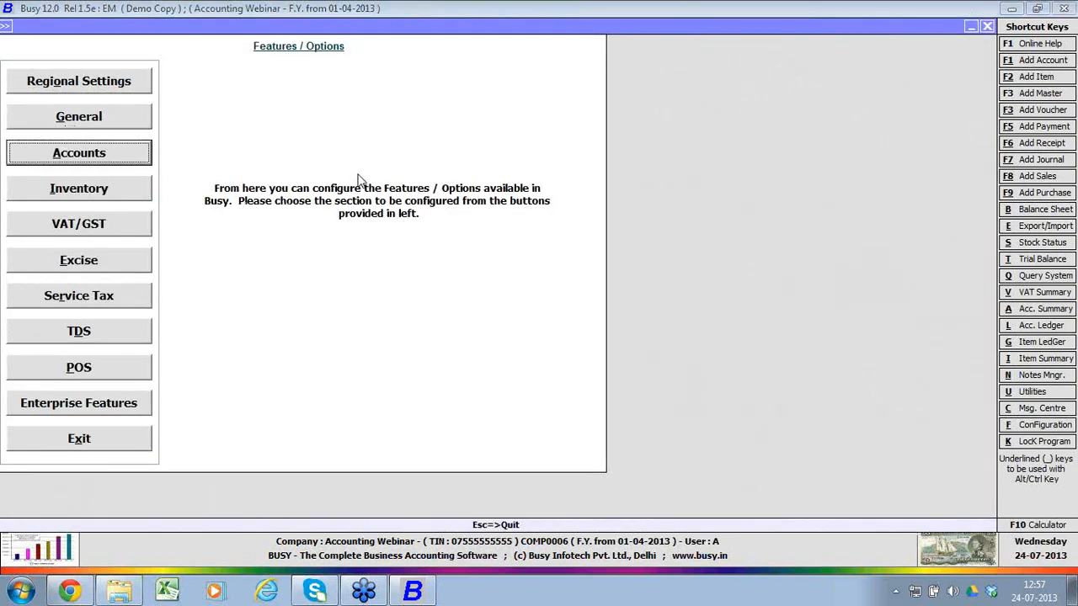
key("Down")
key("Return")
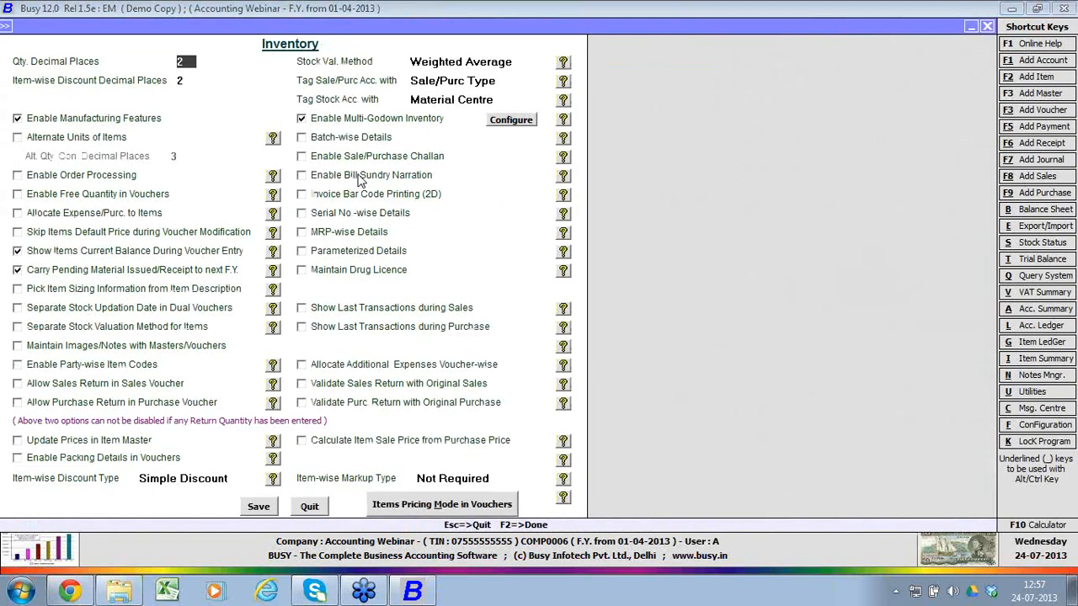
key("Escape")
key("Return")
key("Escape")
Step: In the Accounts options, disable Company's Act Depreciation, enable Multi Currency, save and leave the configuration
key("Up")
key("Return")
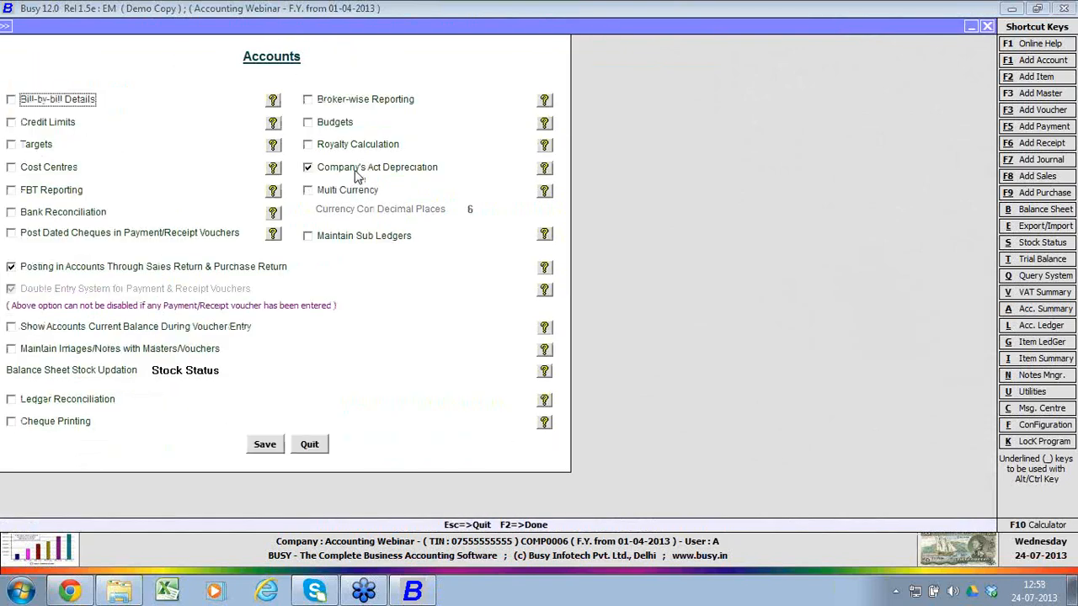
left_click(357, 173)
left_click(359, 191)
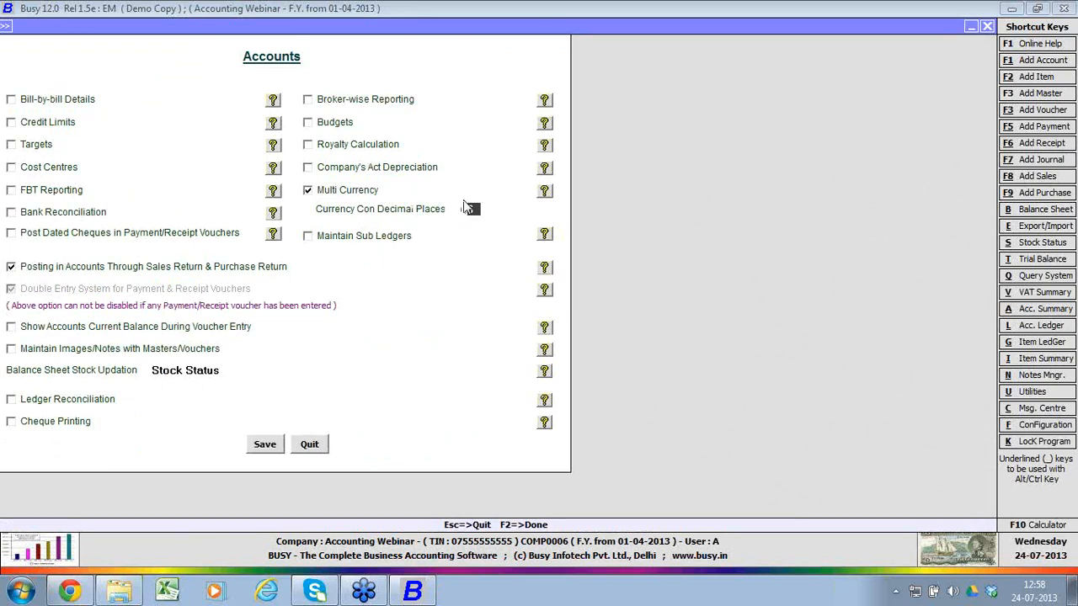
key("Escape")
key("Escape")
key("Escape")
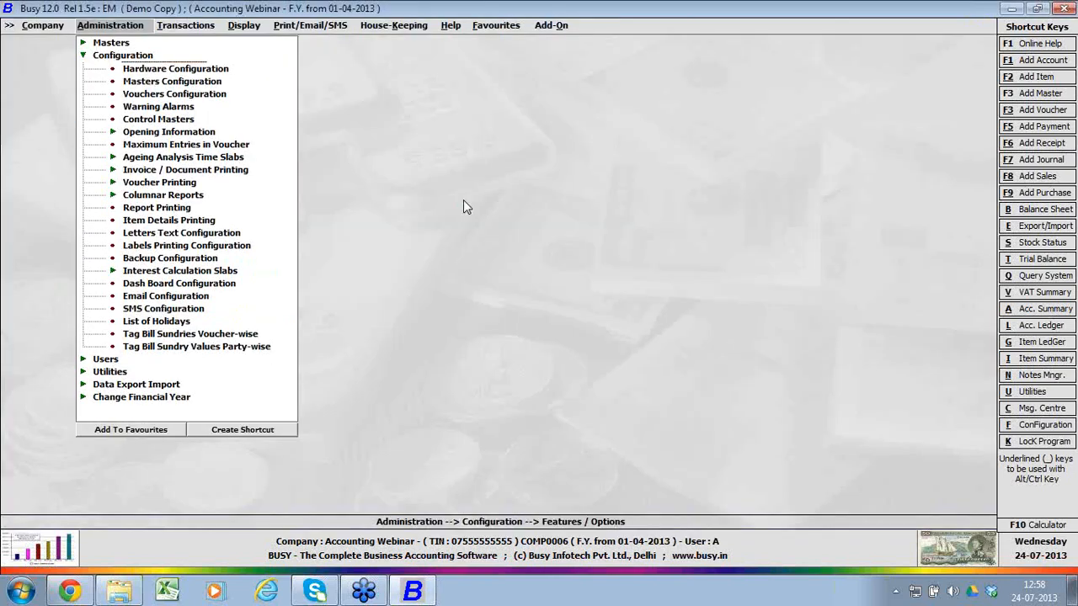
Step: Open the $ currency master for modification
key("Down")
key("Down")
key("Return")
key("Down")
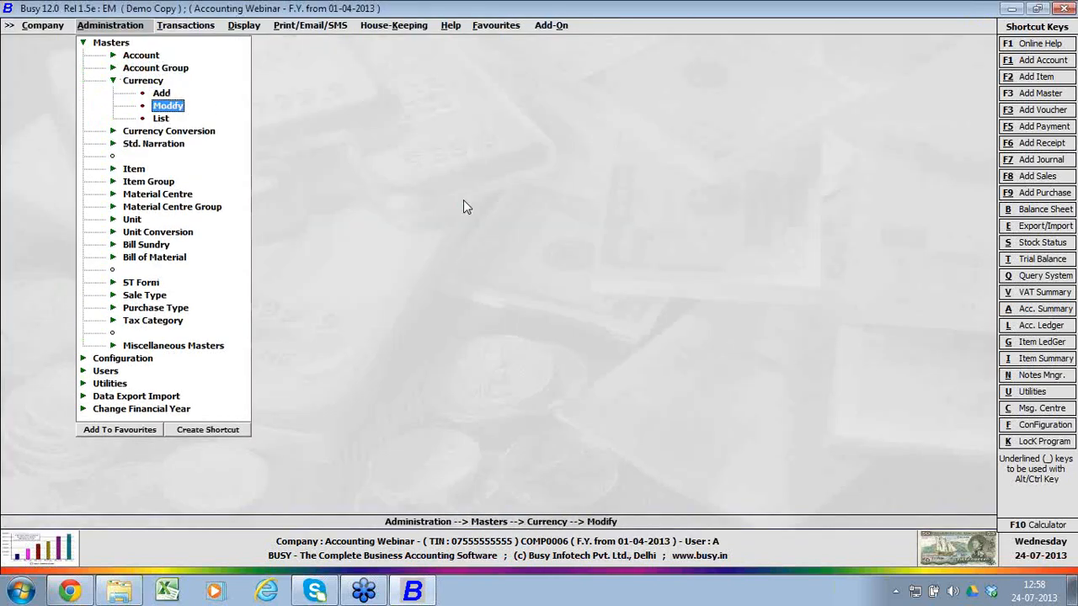
key("Up")
key("Return")
key("Escape")
key("Down")
key("Return")
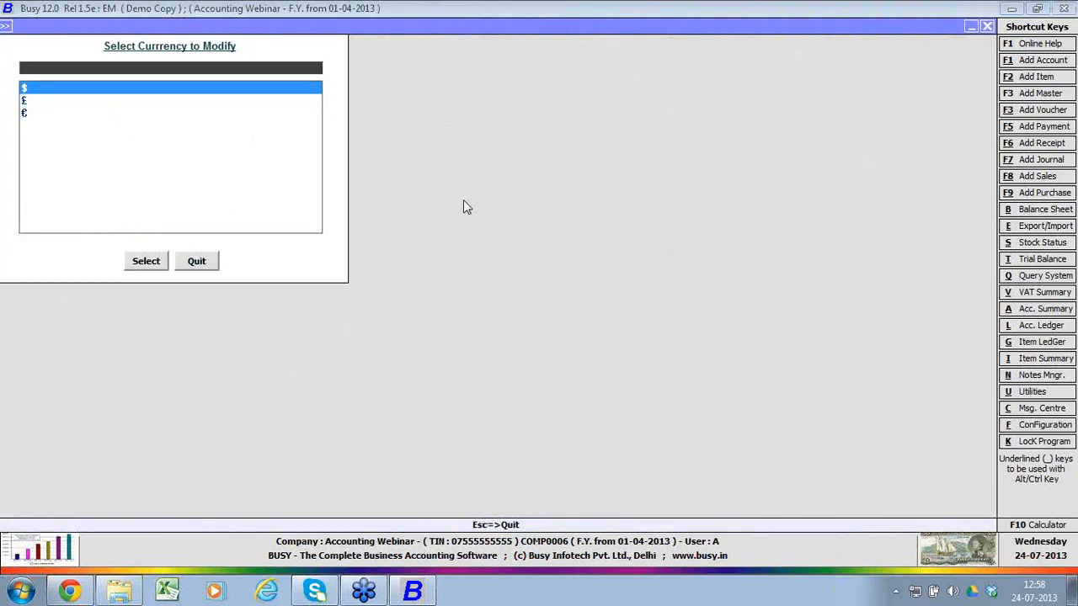
key("Return")
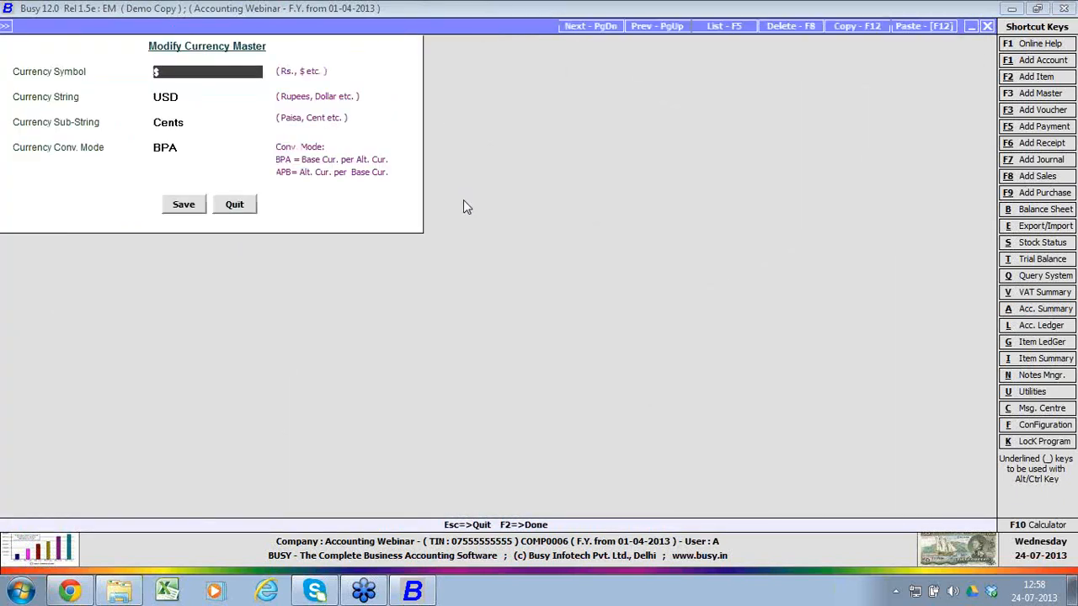
Step: Review the £ currency master and the $ currency's string, sub-string and conversion mode, keeping BPA as the mode
key("Escape")
key("Down")
key("Return")
key("Escape")
key("Up")
key("Return")
key("Return")
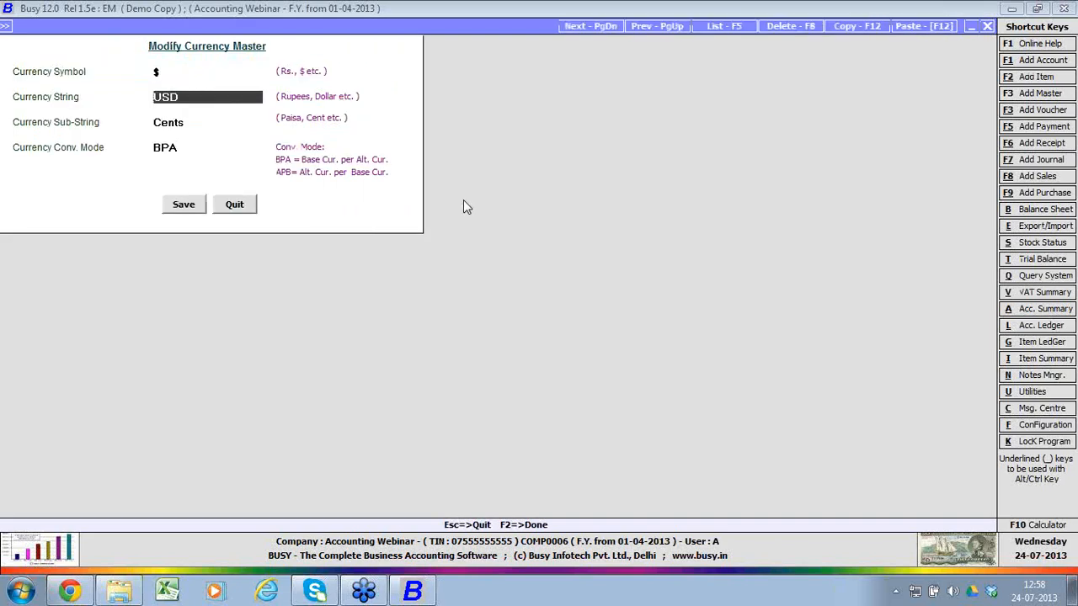
key("Return")
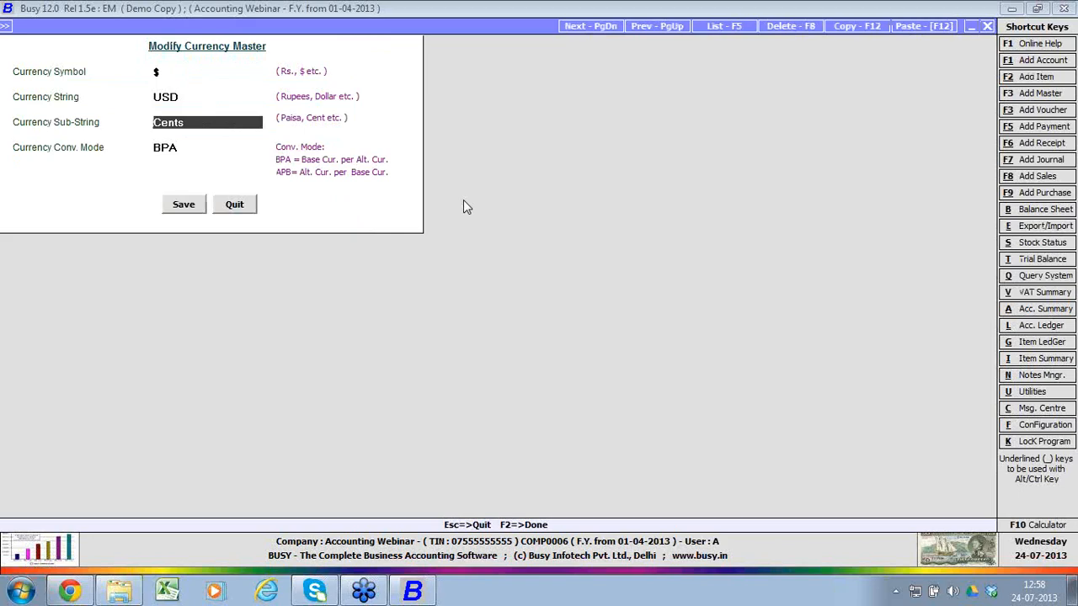
key("Return")
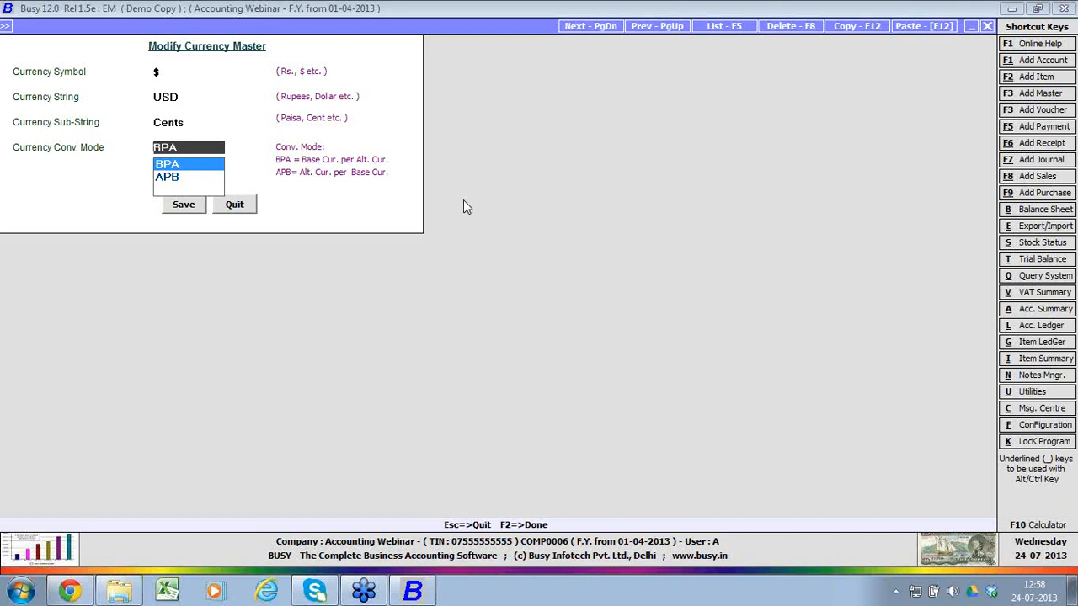
key("Return")
key("Return")
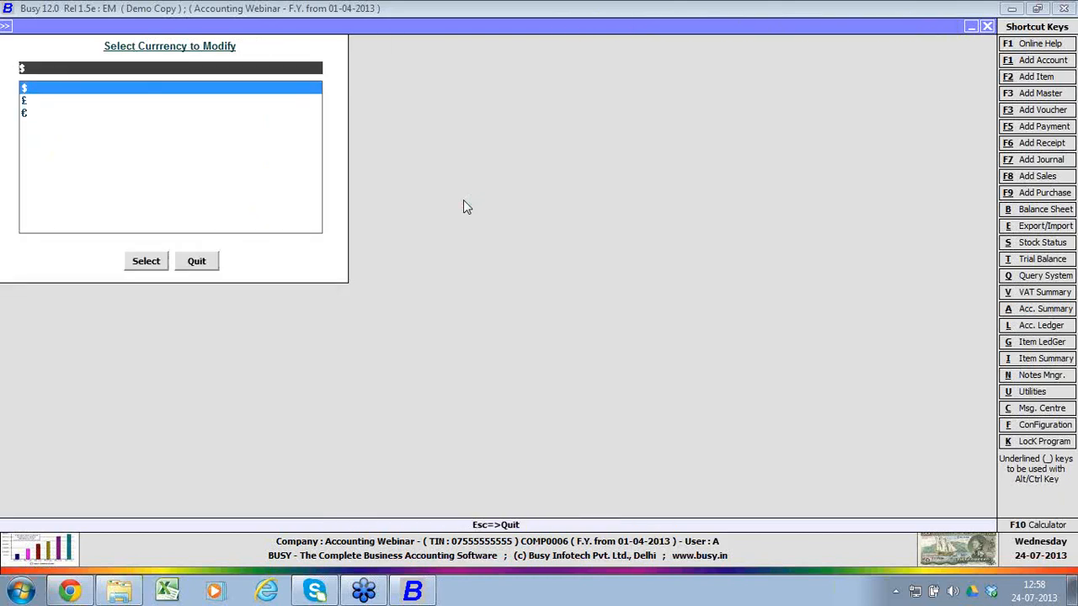
Step: Open a blank currency conversion master to view its date and rate fields, and leave it without entering rates
key("Escape")
key("Down")
key("Down")
key("Return")
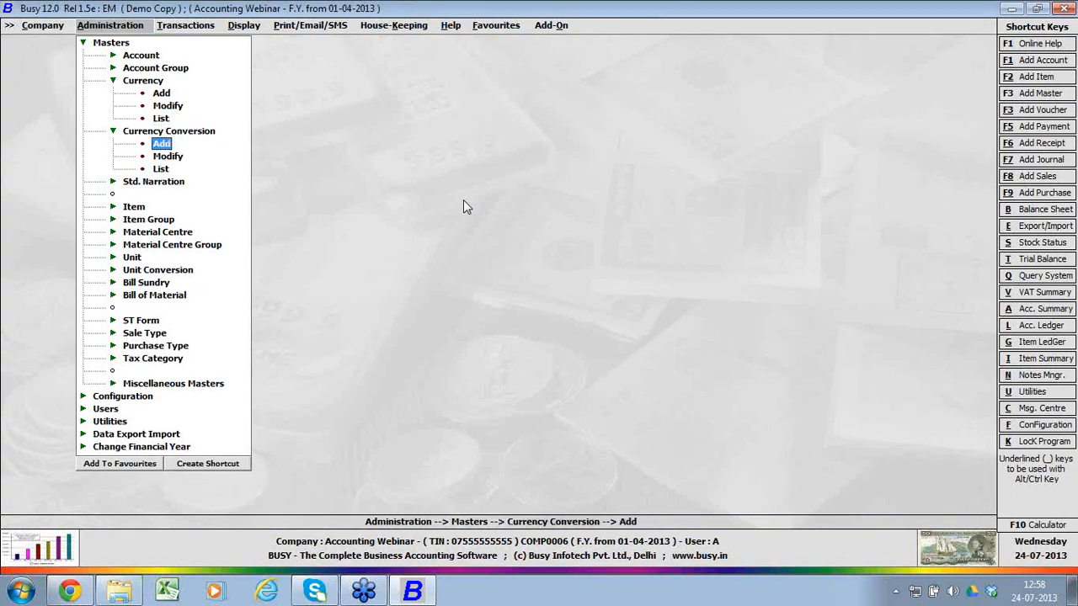
key("Return")
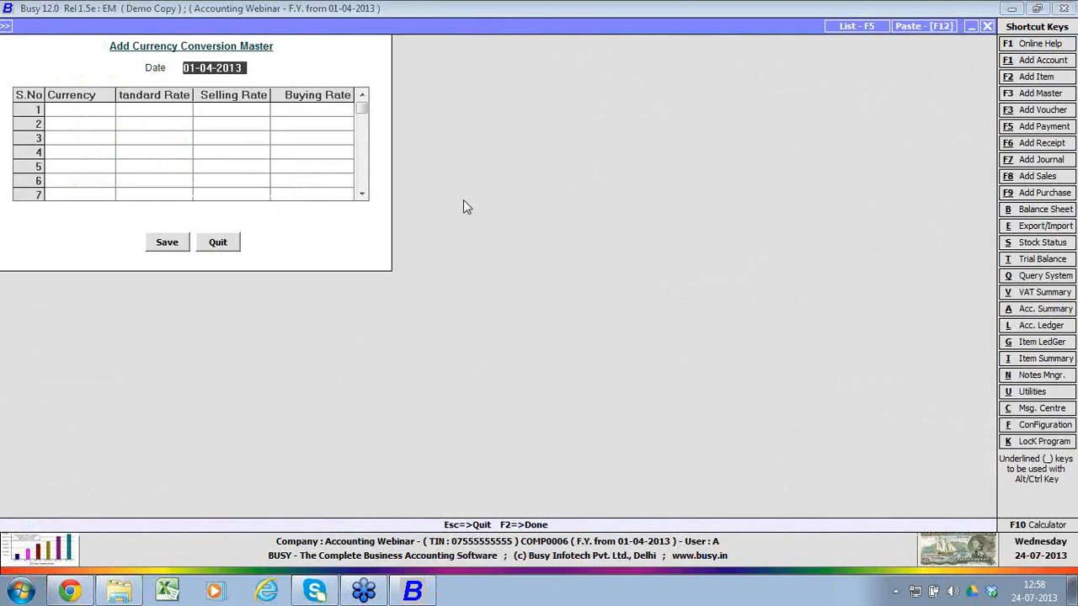
key("Escape")
key("Escape")
key("Escape")
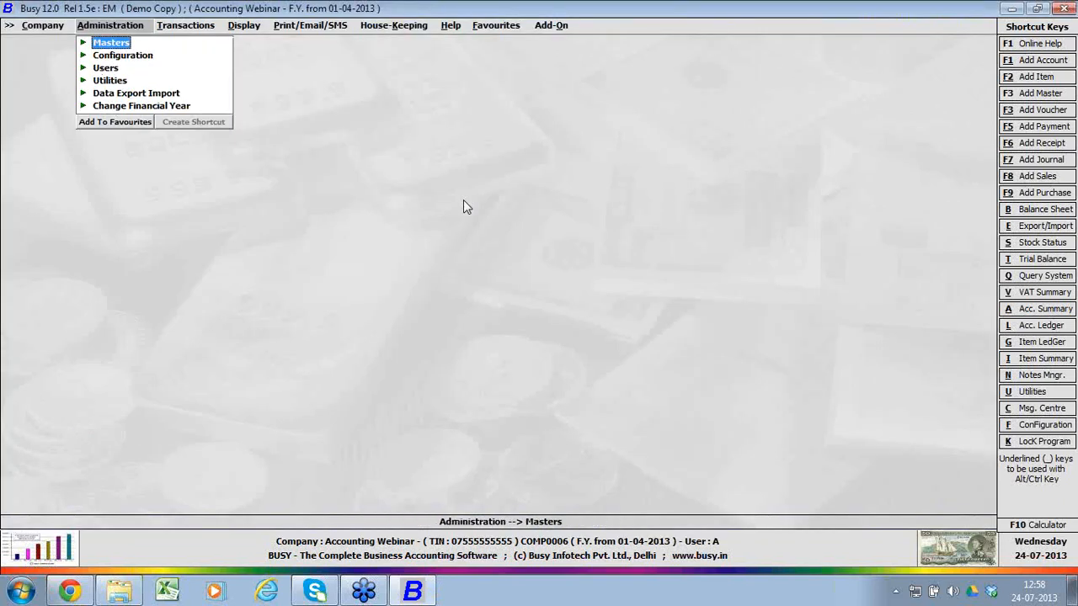
key("Return")
key("Return")
key("Down")
key("Return")
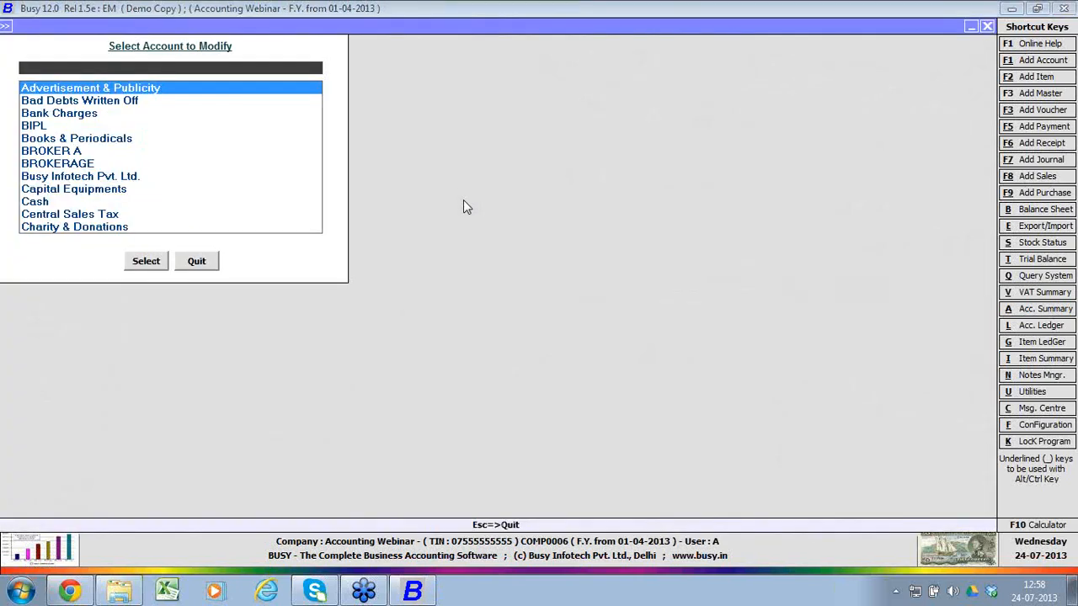
type("BUSY")
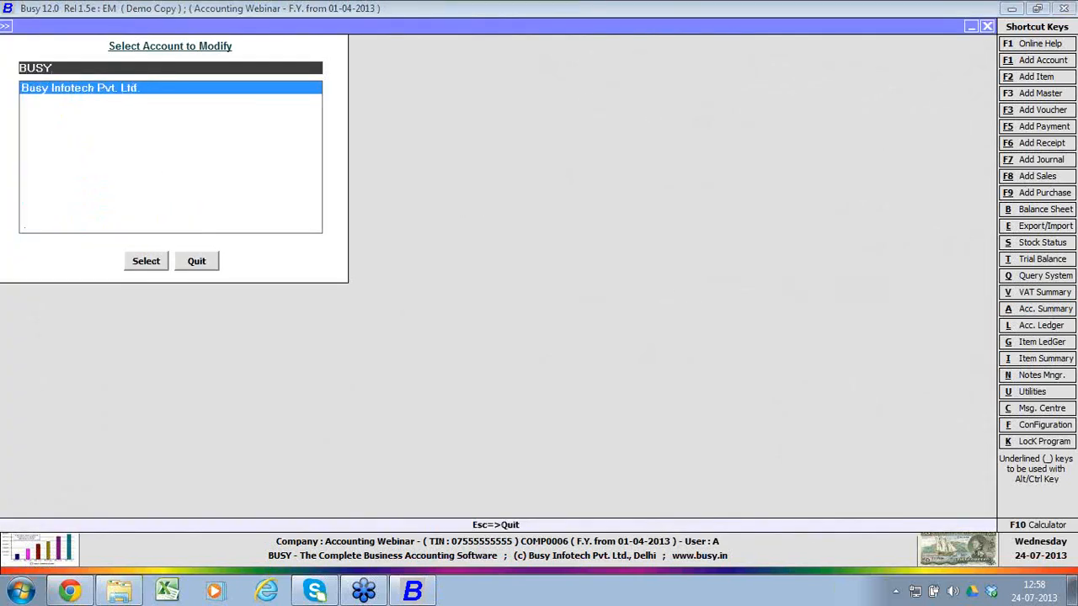
key("Escape")
Step: Start a new account master named PARTY B with the same print name and no alias
key("Up")
key("Return")
type("PA")
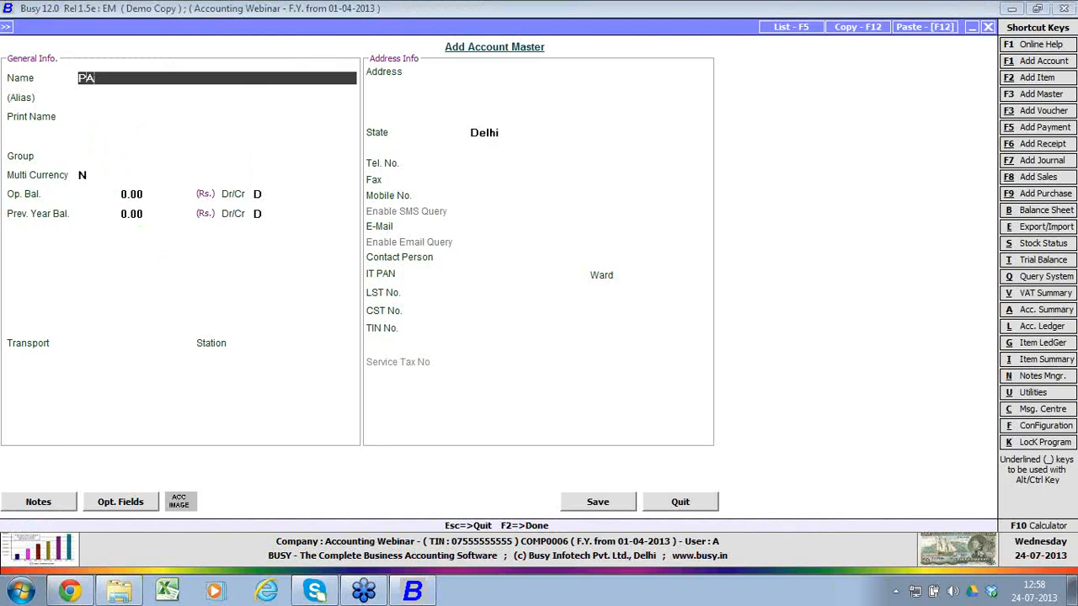
type("RTY B")
key("Return")
key("Return")
key("Return")
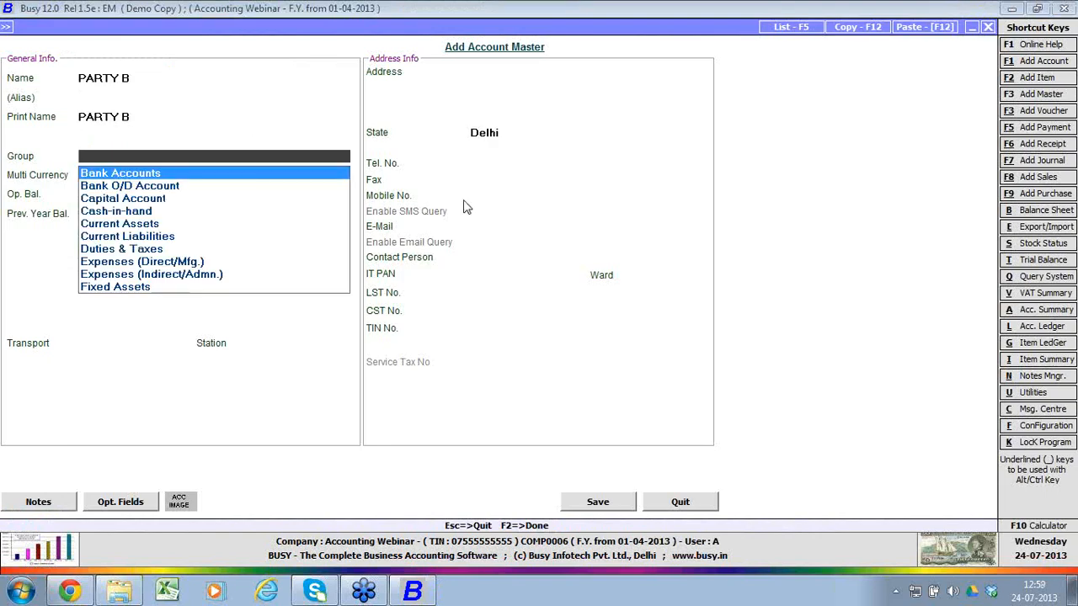
Step: Assign the account to Sundry Debtors, enable Multi Currency and save it without currency-wise opening balances
type("SUN")
key("Down")
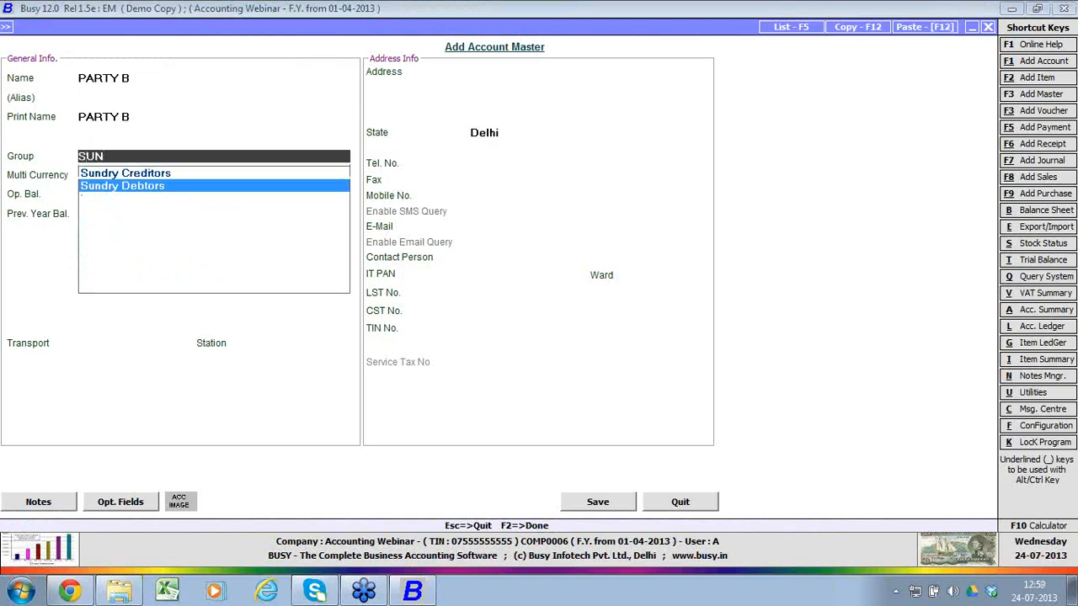
key("Return")
type("Y")
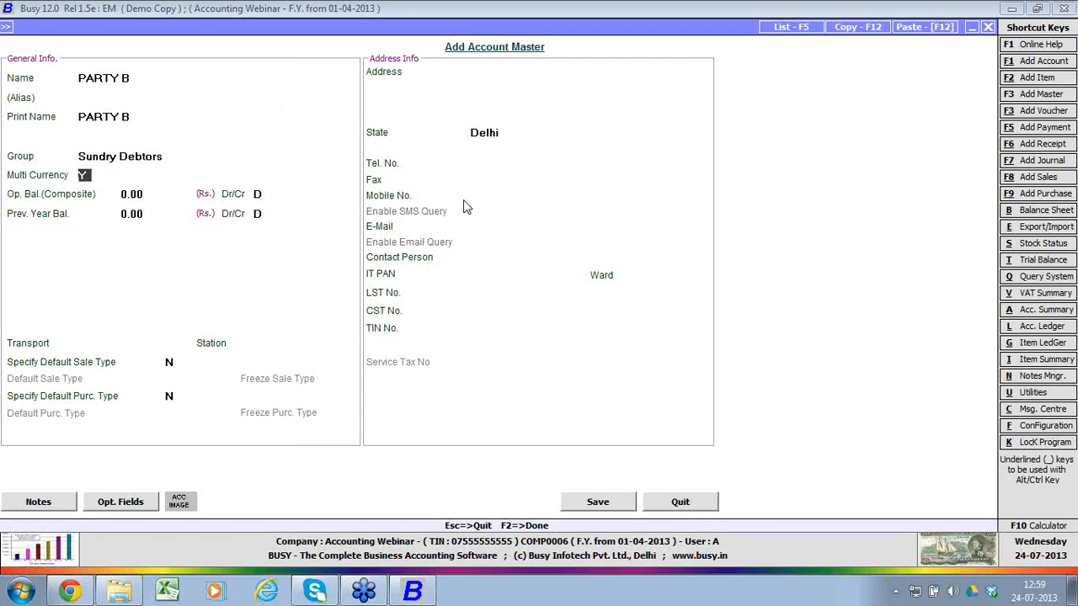
key("Return")
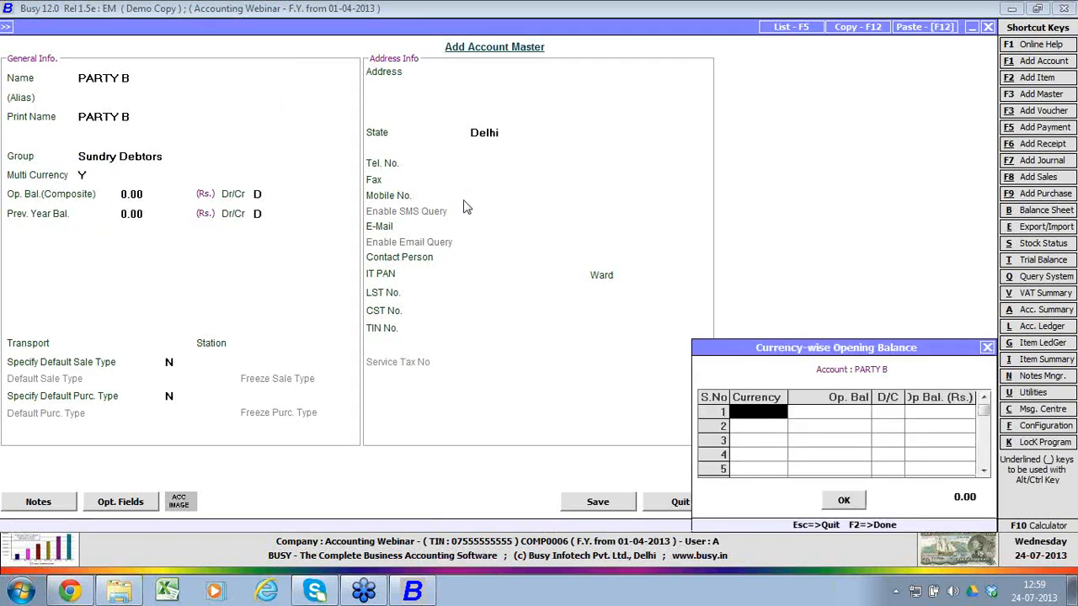
key("F2")
key("F2")
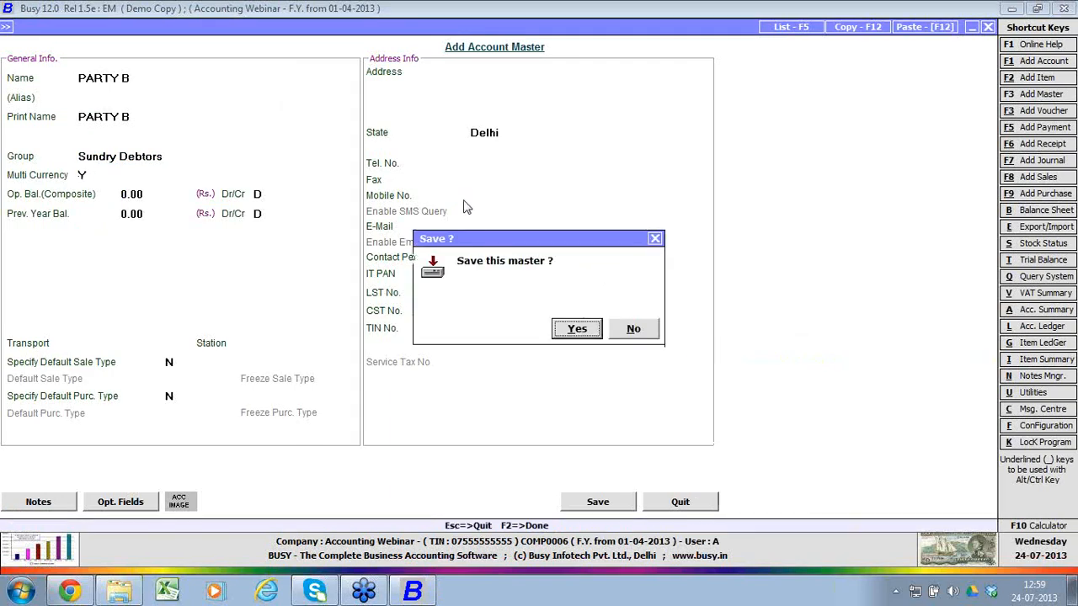
key("Return")
Step: Start a new sales voucher with the default header values and select PARTY B as the party
key("F8")
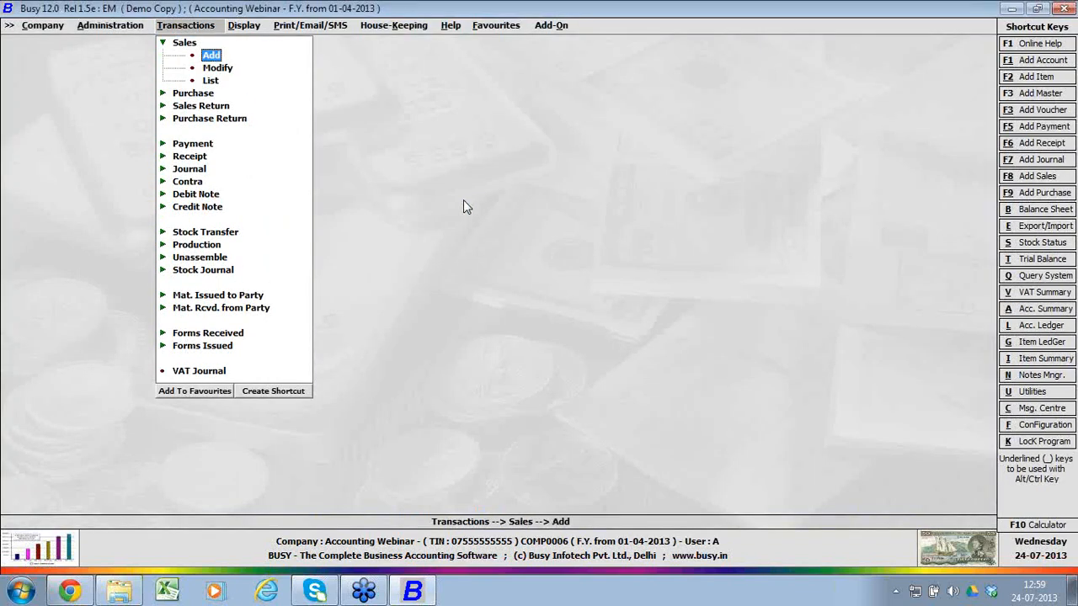
key("Return")
key("Return")
key("Return")
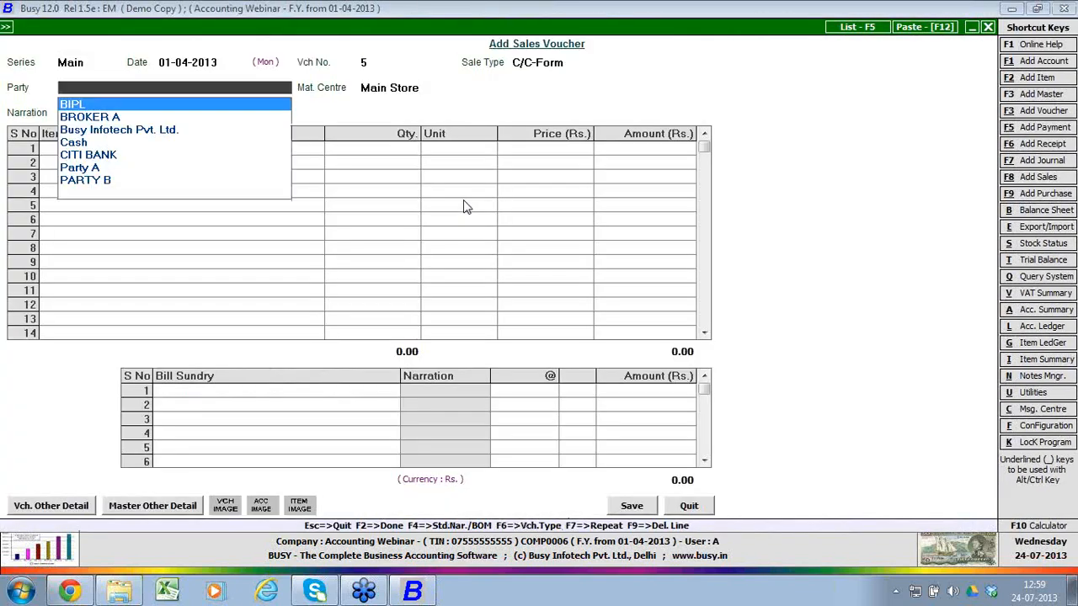
key("Down")
key("Down")
key("Down")
key("Down")
key("Down")
key("Down")
key("Return")
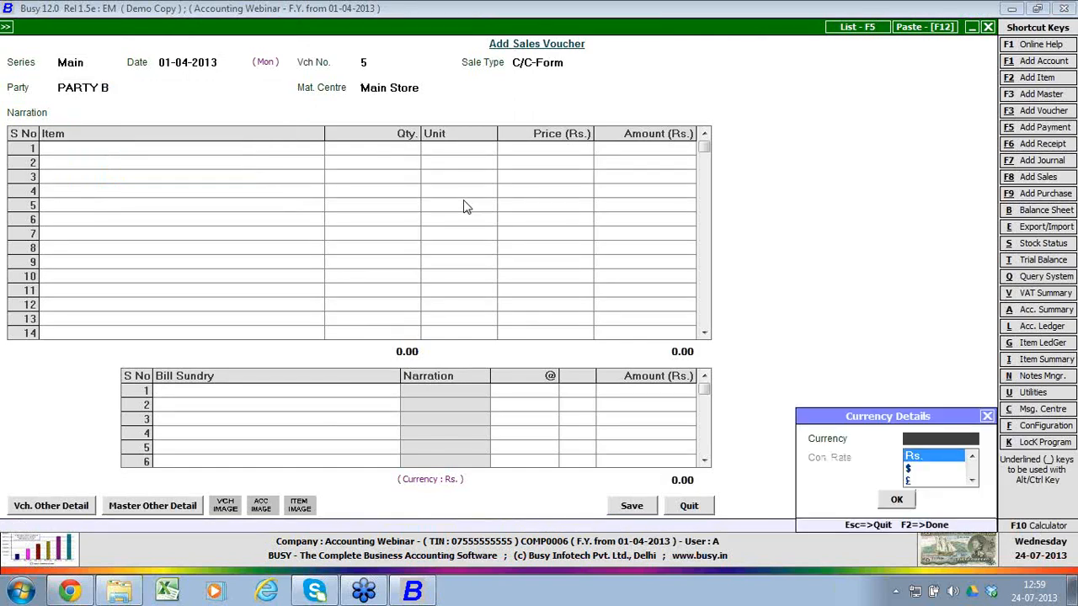
Step: Set the sales voucher's currency to $ with a conversion rate of 50 and keep Main Store as the material centre
key("Down")
key("Return")
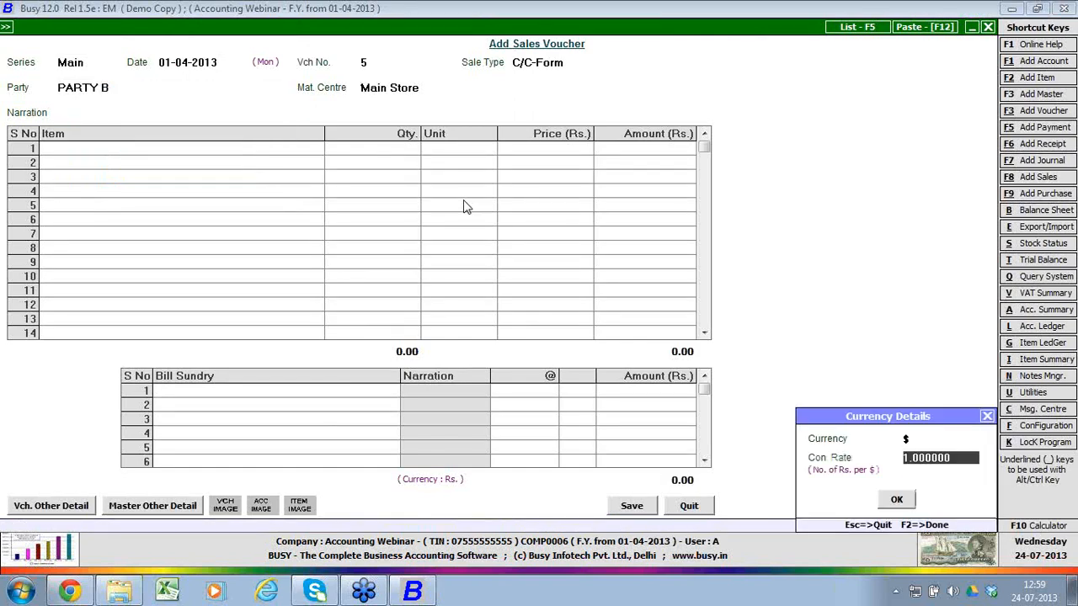
type("50")
key("Return")
key("Return")
key("Return")
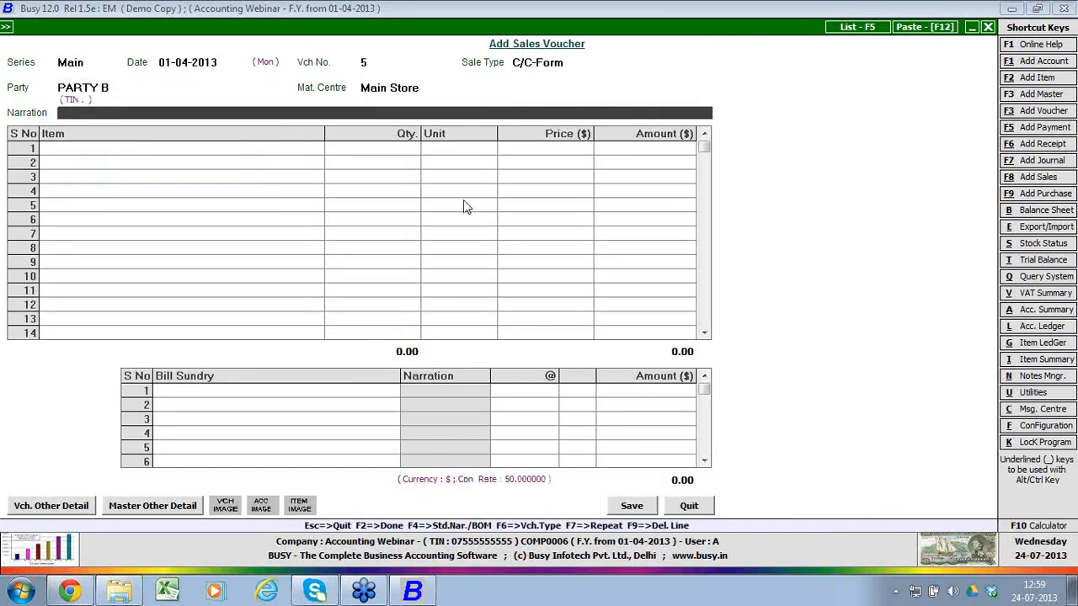
key("Return")
key("Return")
key("Return")
key("Return")
key("Return")
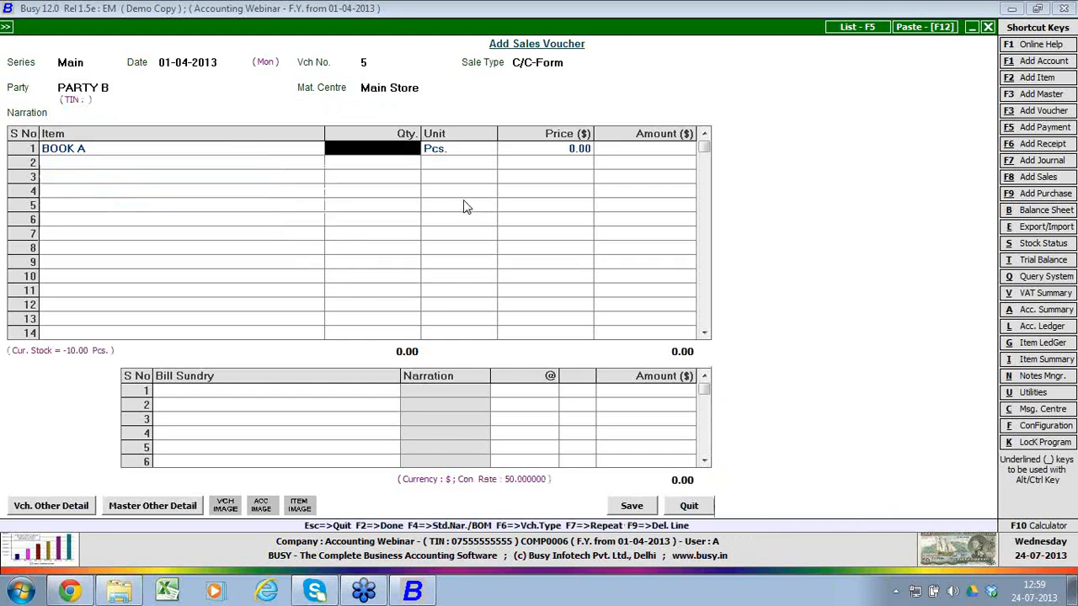
key("Down")
key("Up")
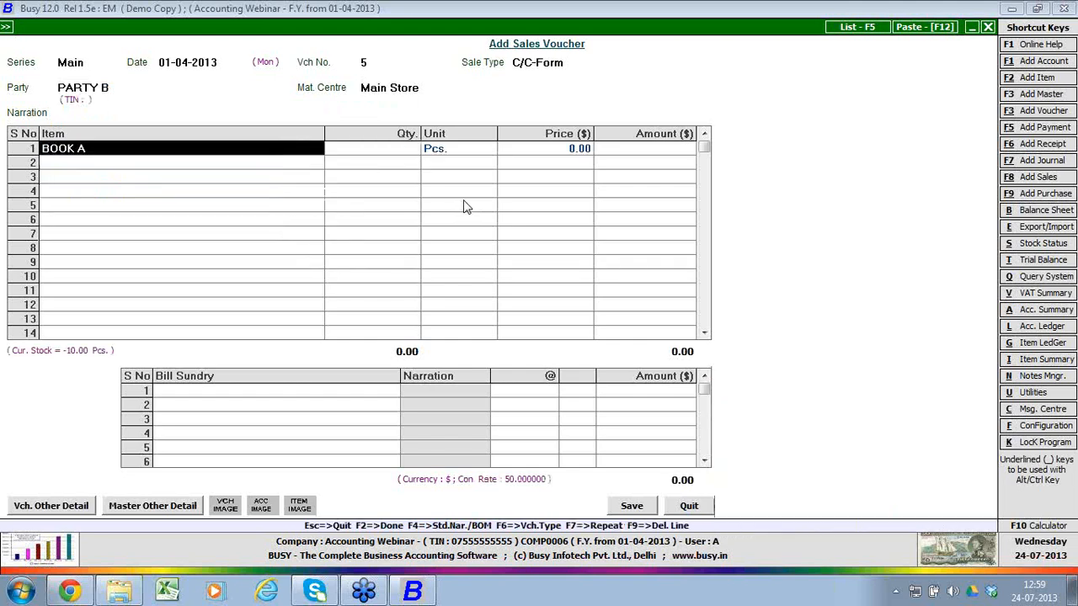
Step: Enter Item A on the first line with a quantity of 10 Pcs. at a price of $100
key("Return")
key("Down")
key("Return")
type("10")
key("Return")
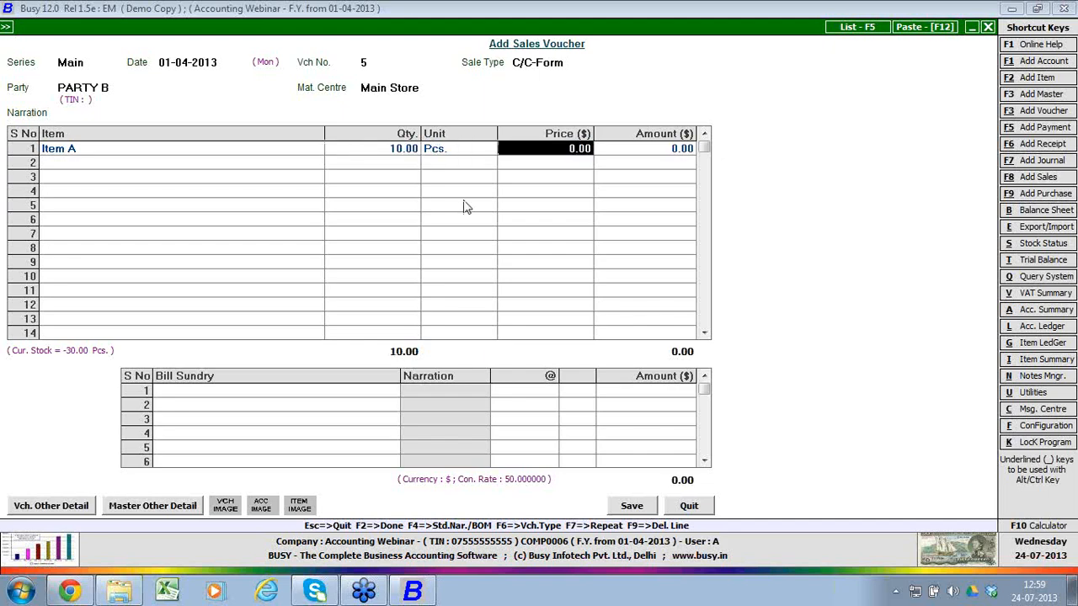
type("100")
key("Return")
key("Return")
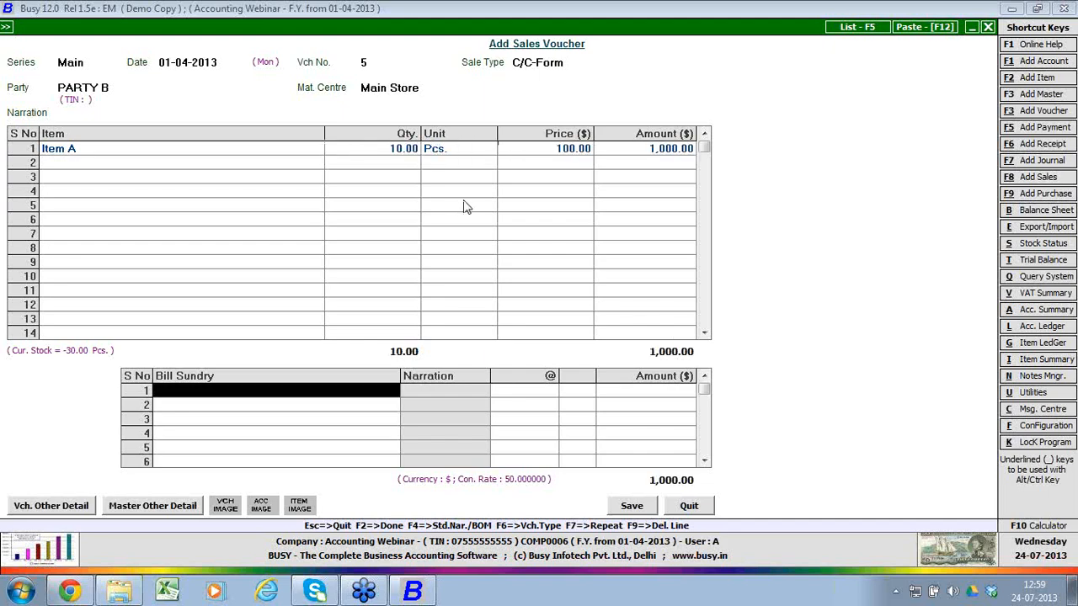
Step: Save the sales voucher without bill sundries, accepting the proposed form receivable amount, and leave voucher entry
key("Return")
key("Return")
key("Return")
key("F2")
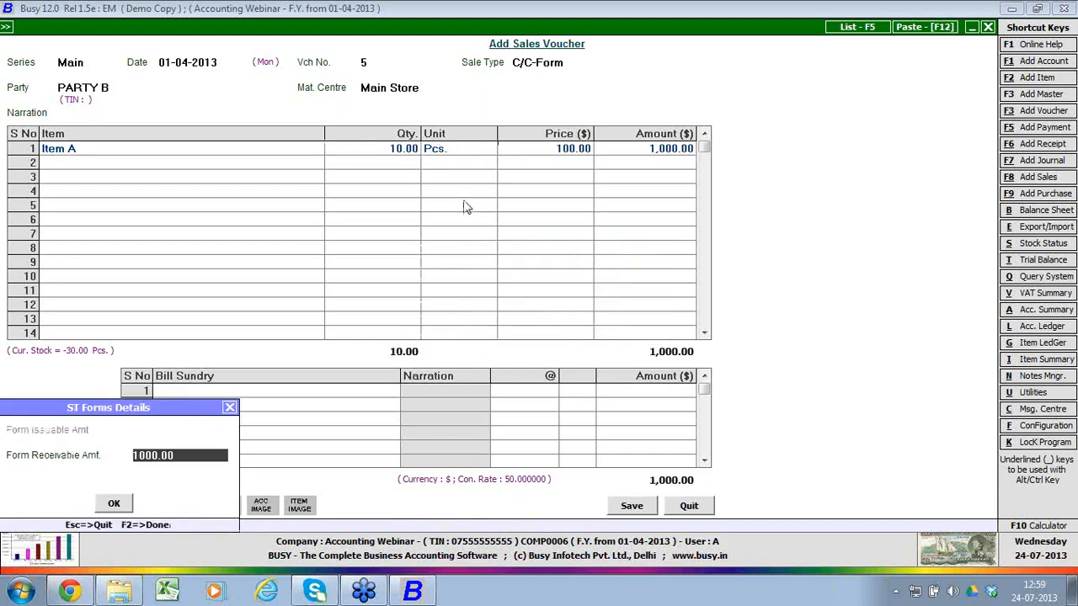
key("F2")
key("Return")
key("n")
key("Escape")
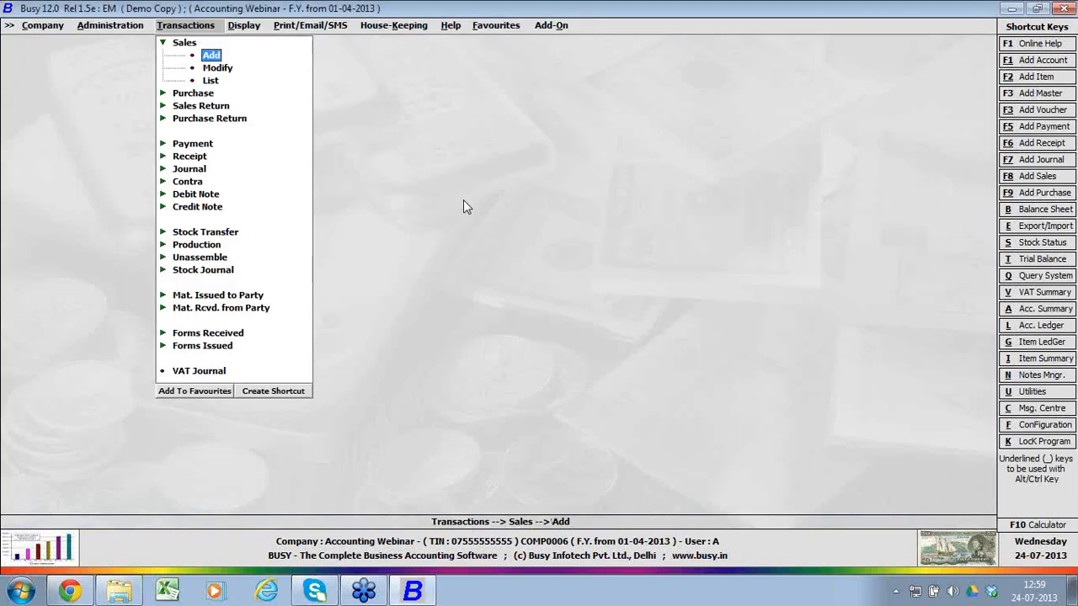
Step: Start a new receipt voucher dated 30-04-2013
key("Down")
key("Down")
key("Down")
key("Down")
key("Down")
key("Down")
key("Down")
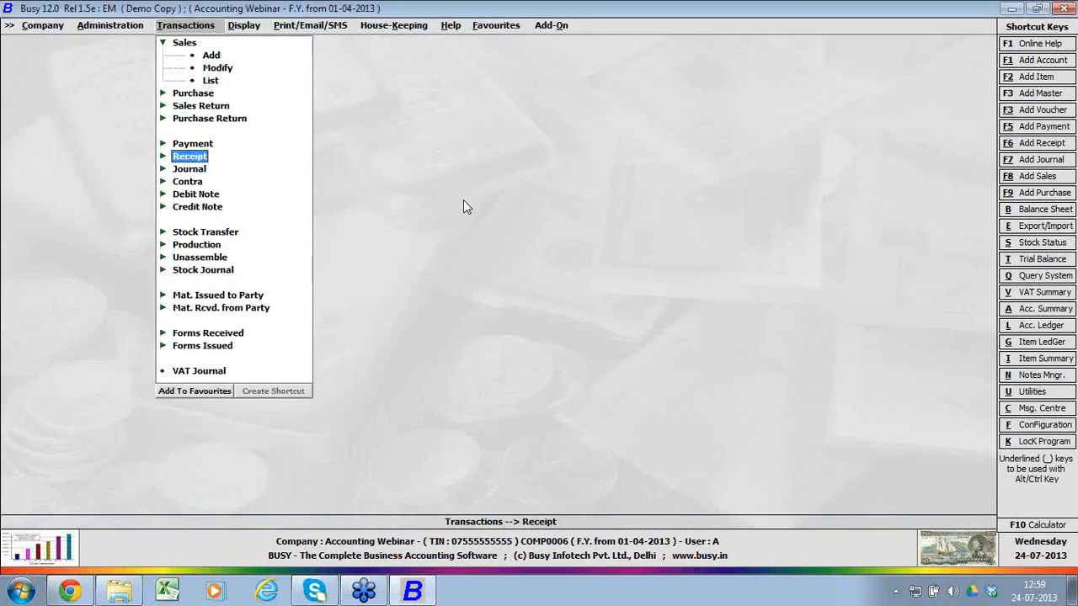
key("Return")
key("Return")
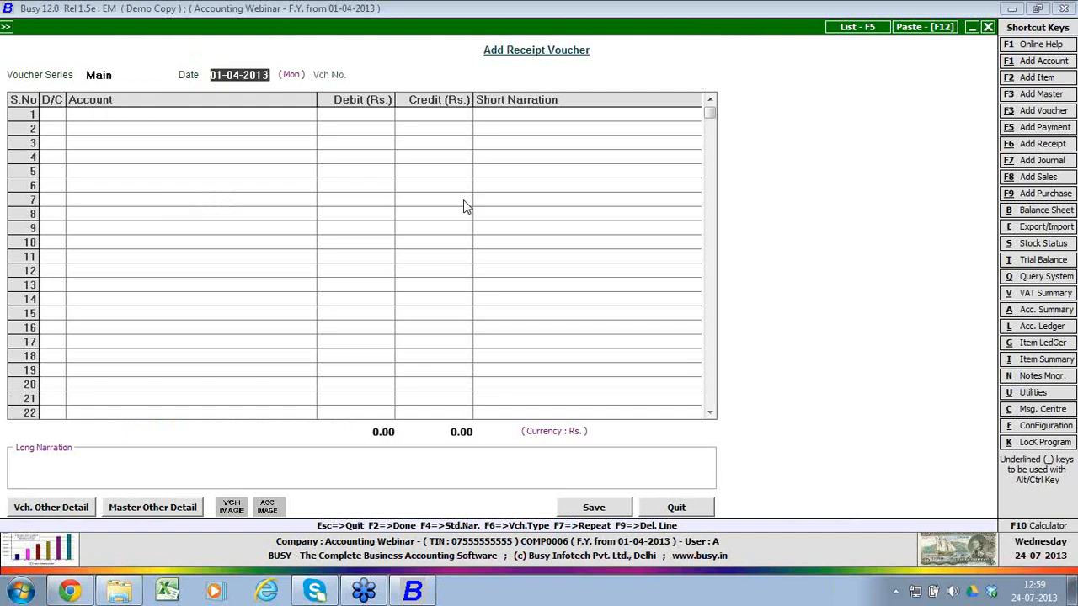
type("30")
key("Return")
Step: Set the receipt voucher's currency to $ with a conversion rate of 40
key("Return")
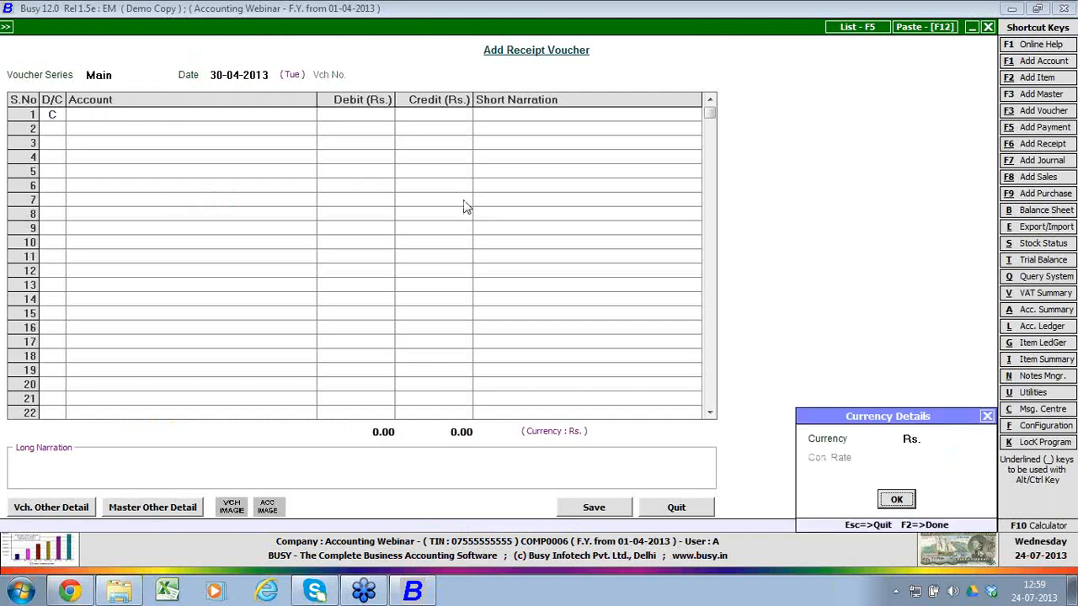
left_click(925, 439)
key("Down")
key("Return")
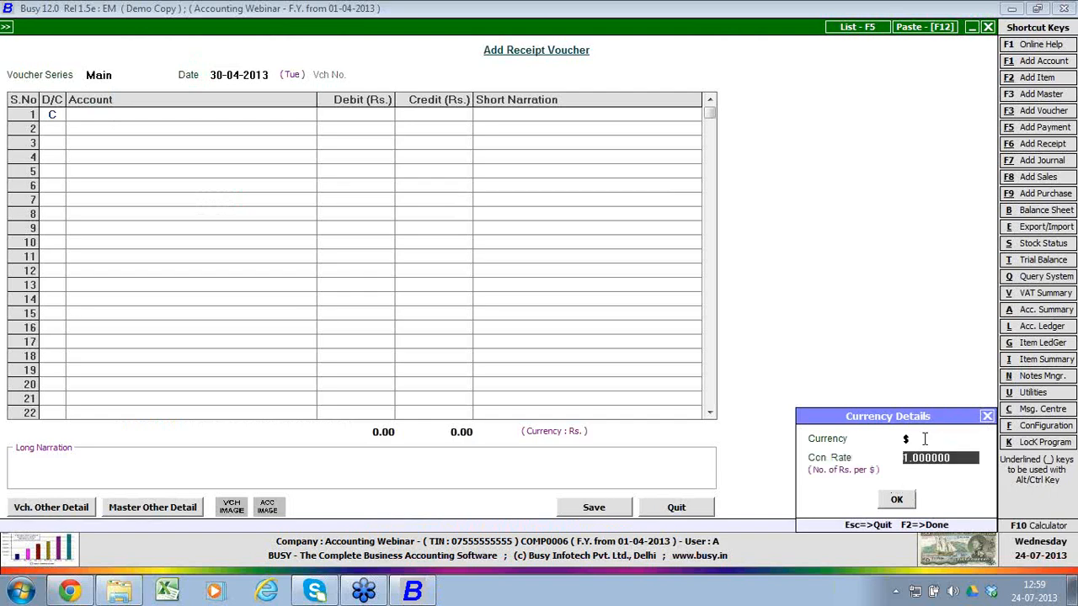
type("40")
key("Return")
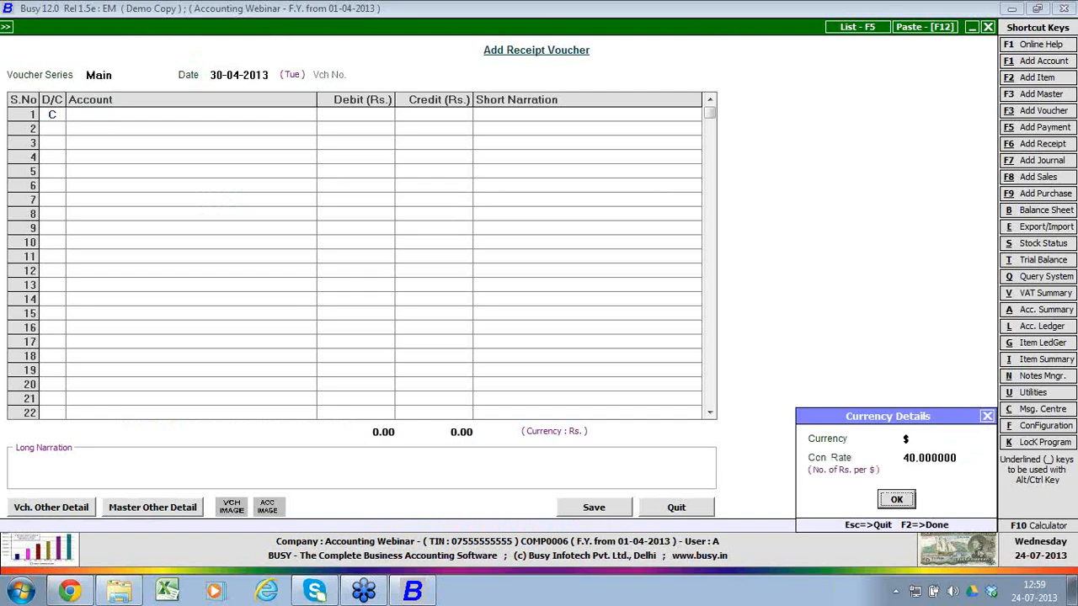
key("Return")
Step: Credit PARTY B with $1,000 on the first line of the receipt voucher
type("PARTY")
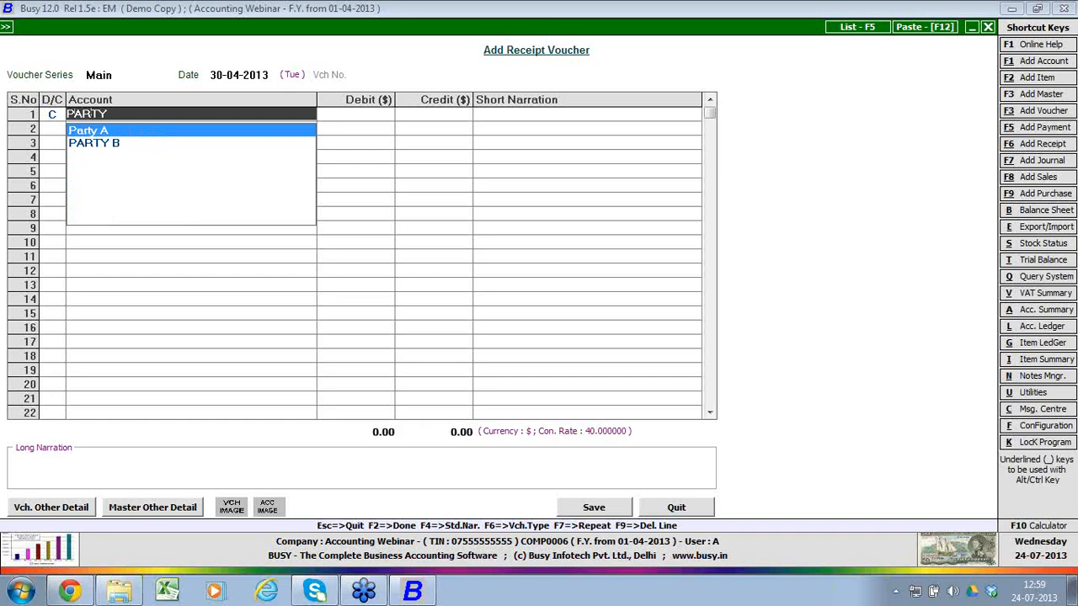
key("Down")
key("Return")
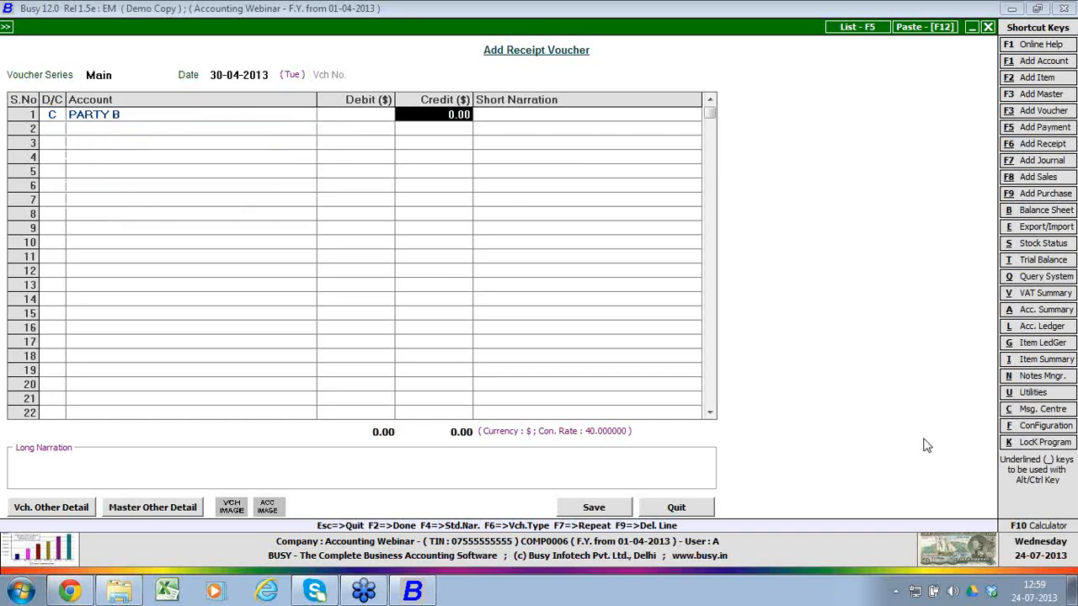
type("1000")
key("Return")
key("Return")
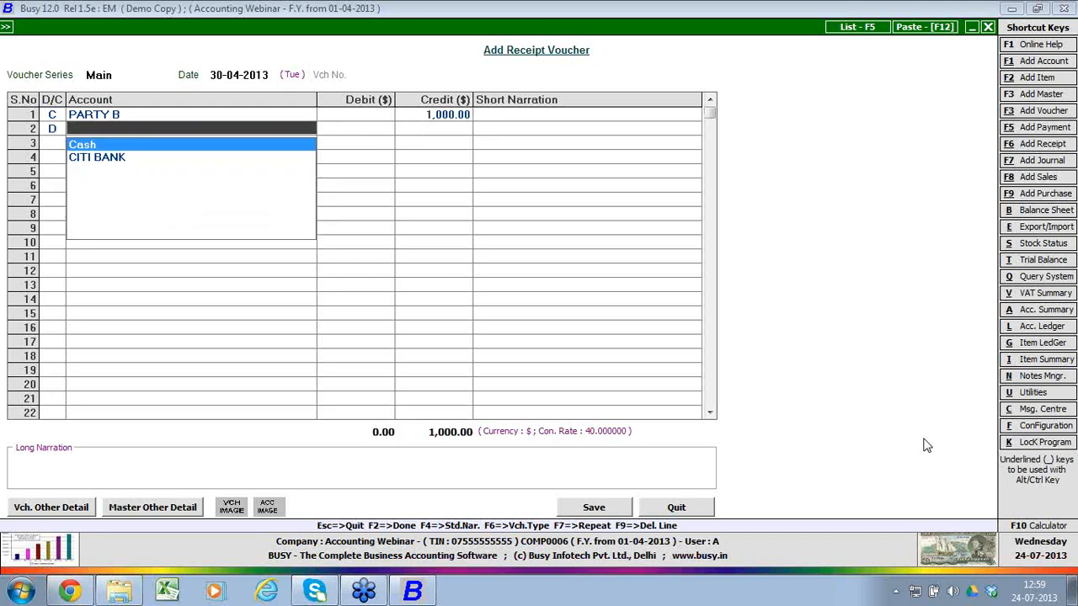
Step: Create and save a new account master named BANK USD in the Bank Accounts group from the voucher's debit line
key("alt+F1")
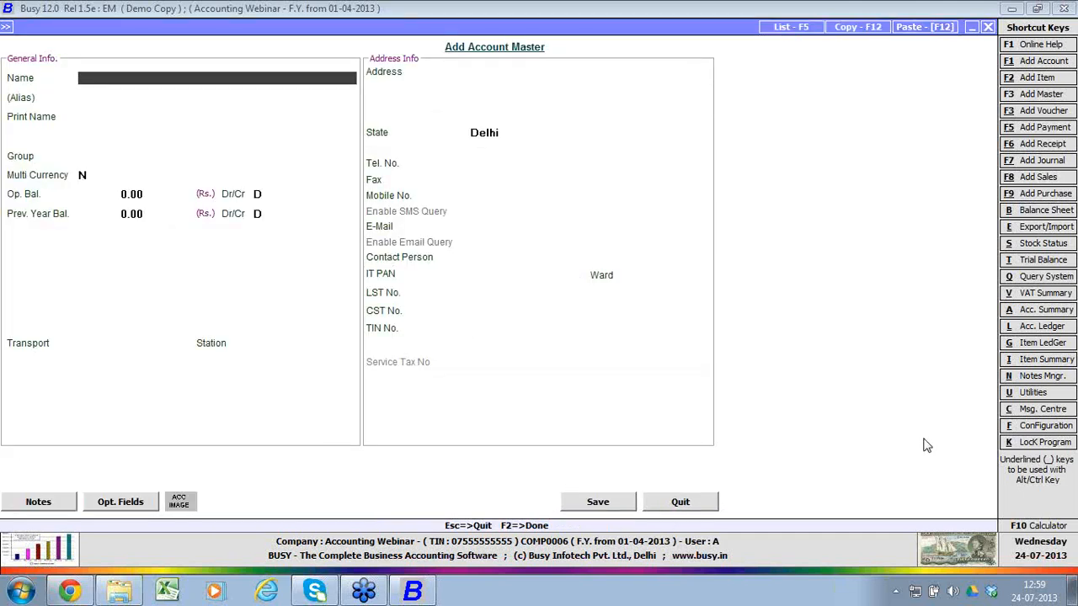
type("NABK USD")
key("Return")
key("Return")
key("Up")
key("Up")
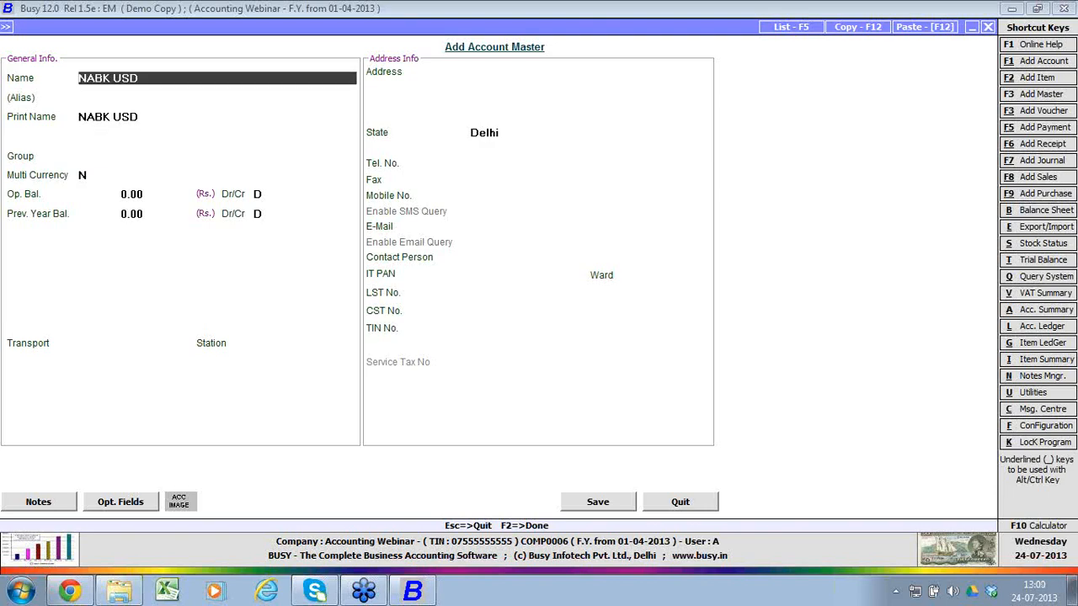
type("BANK USD")
key("Return")
key("Return")
key("Return")
key("Return")
key("Return")
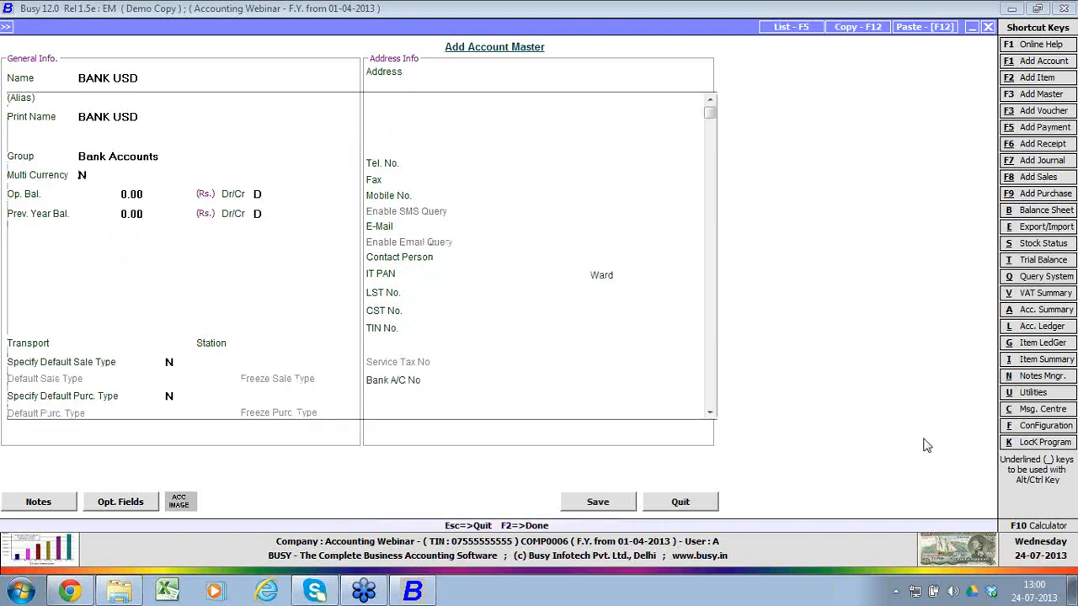
key("F2")
key("Return")
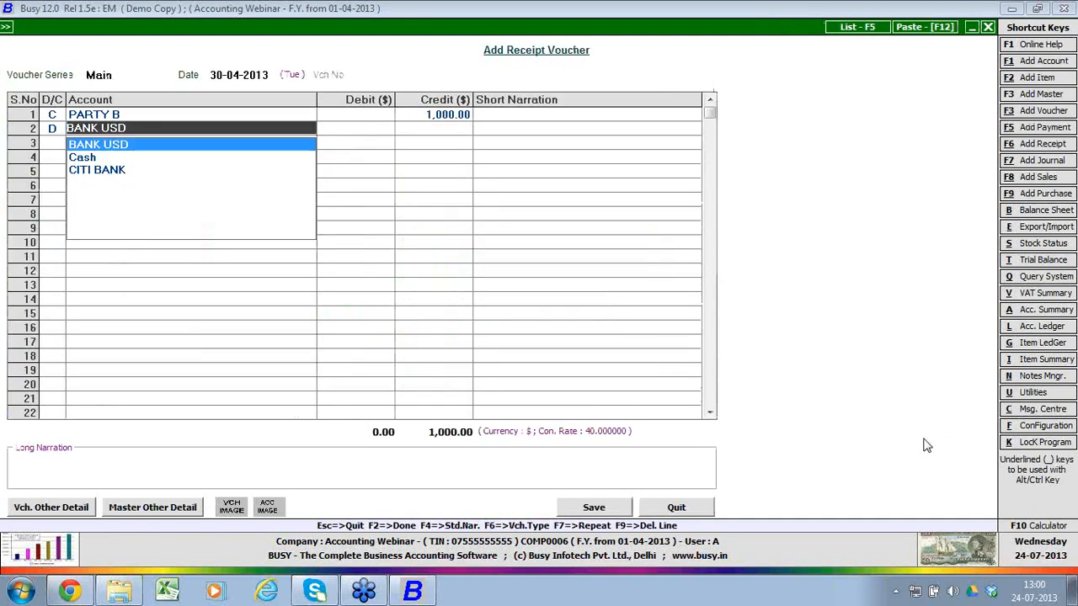
Step: Modify the BANK USD account to enable Multi Currency and save it
key("F3")
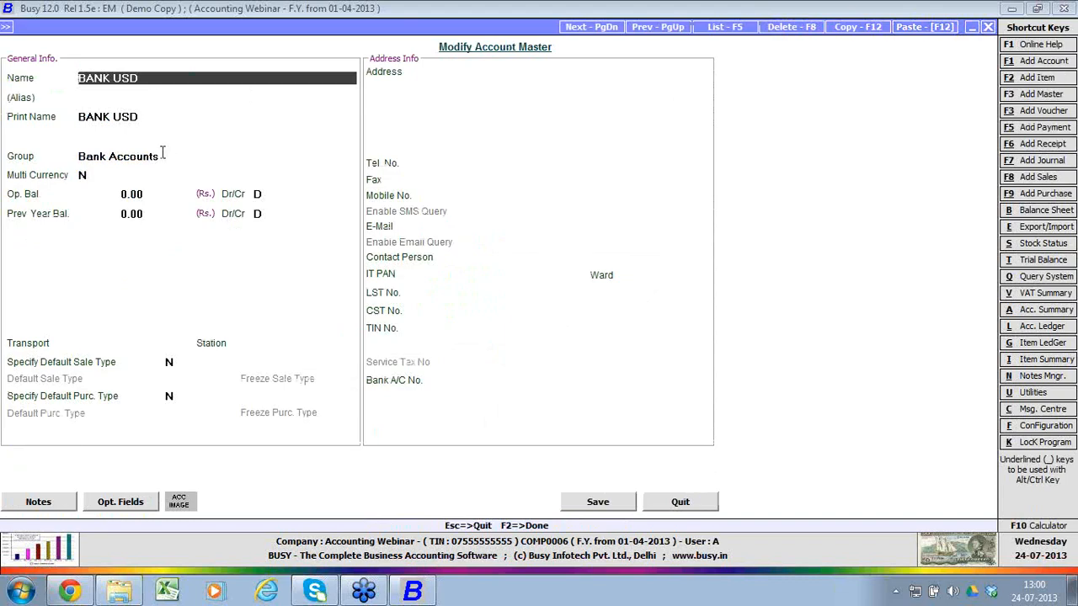
left_click(84, 176)
type("Y")
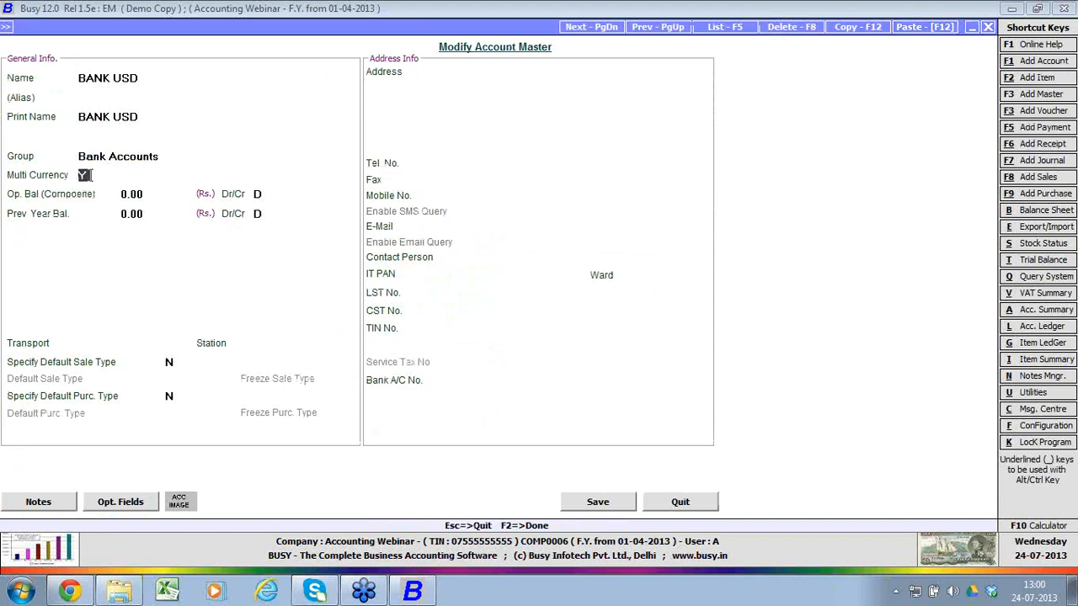
key("Return")
key("F2")
key("F2")
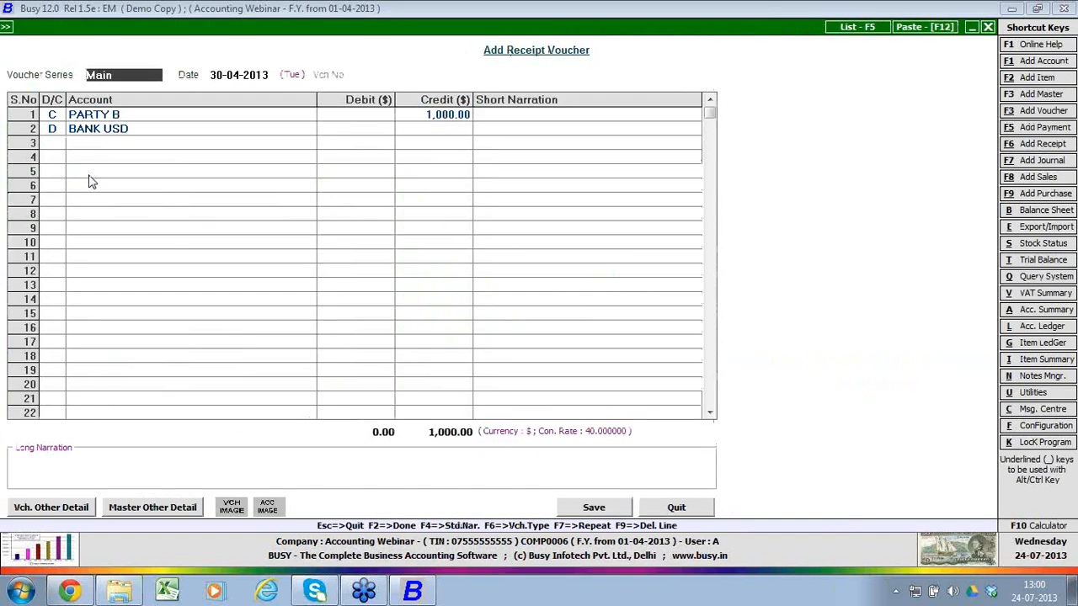
Step: Debit BANK USD with $1,000 on the second line, save the receipt voucher and leave voucher entry
left_click(56, 133)
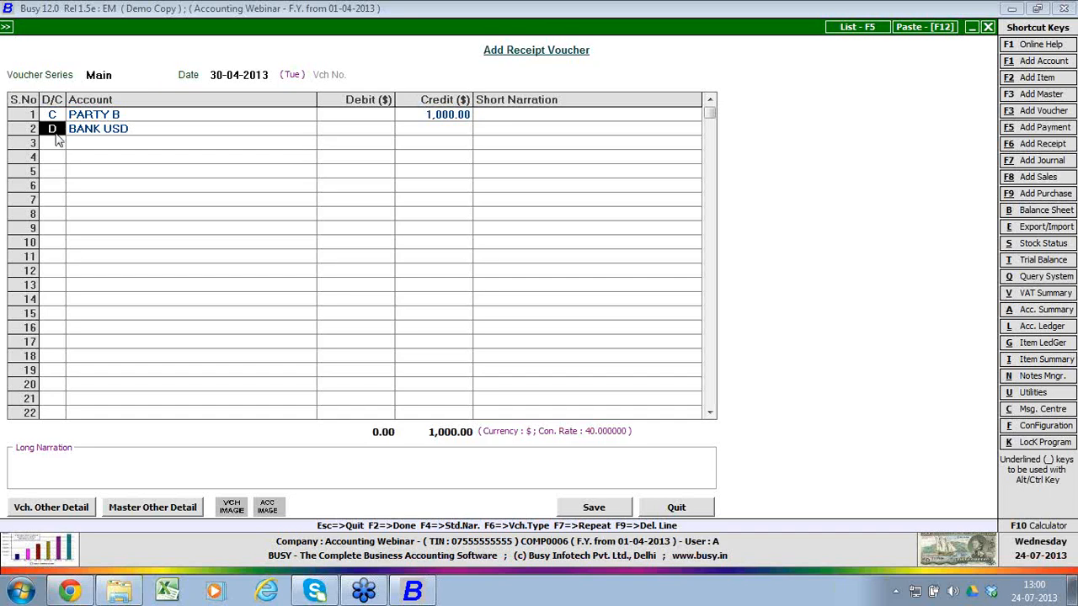
key("Return")
type("bANK")
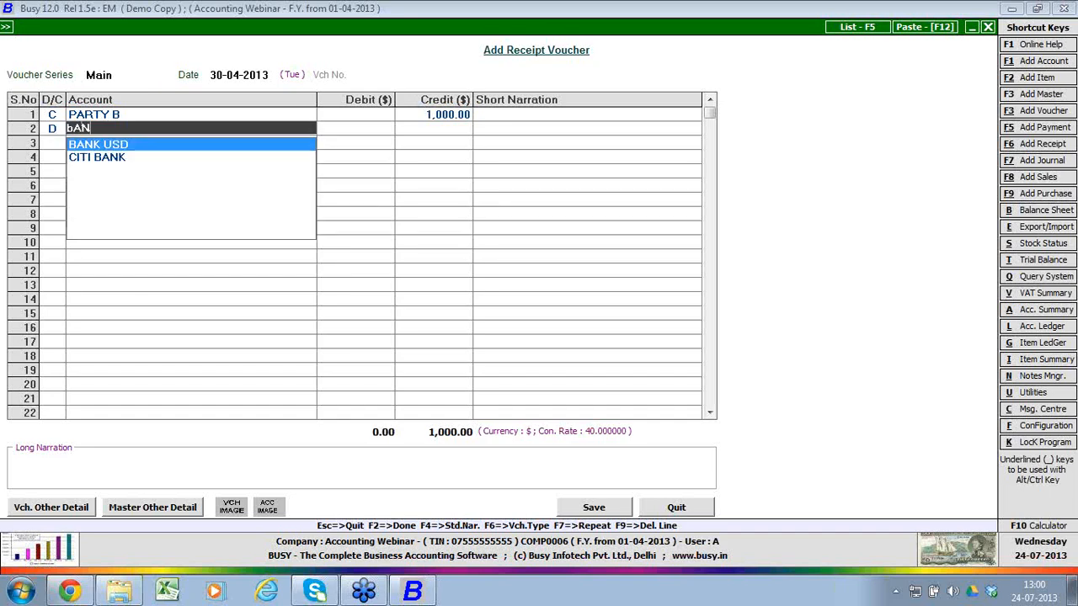
key("Return")
key("Return")
key("Return")
key("Return")
key("Return")
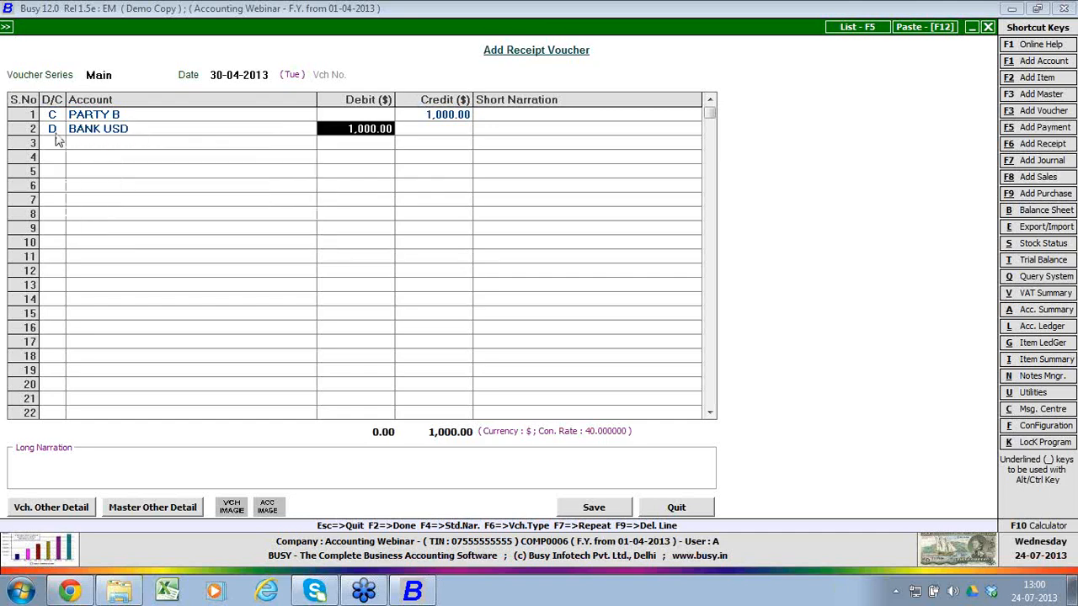
key("Escape")
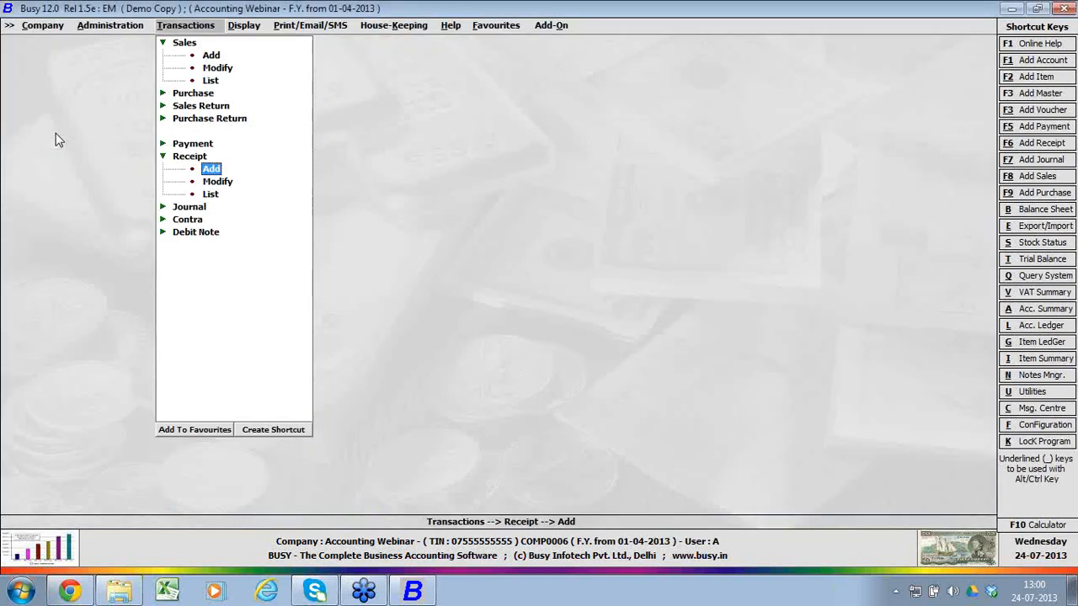
Step: Open the account-wise ledger report in MultiCurrency format
key("Right")
key("Down")
key("Down")
key("Return")
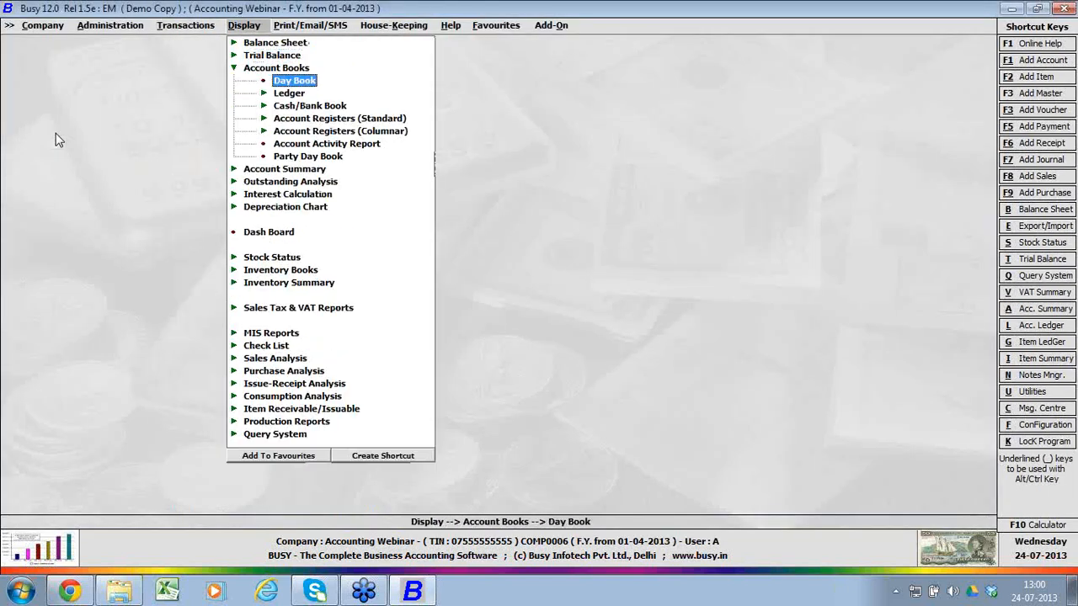
key("Down")
key("Return")
key("Return")
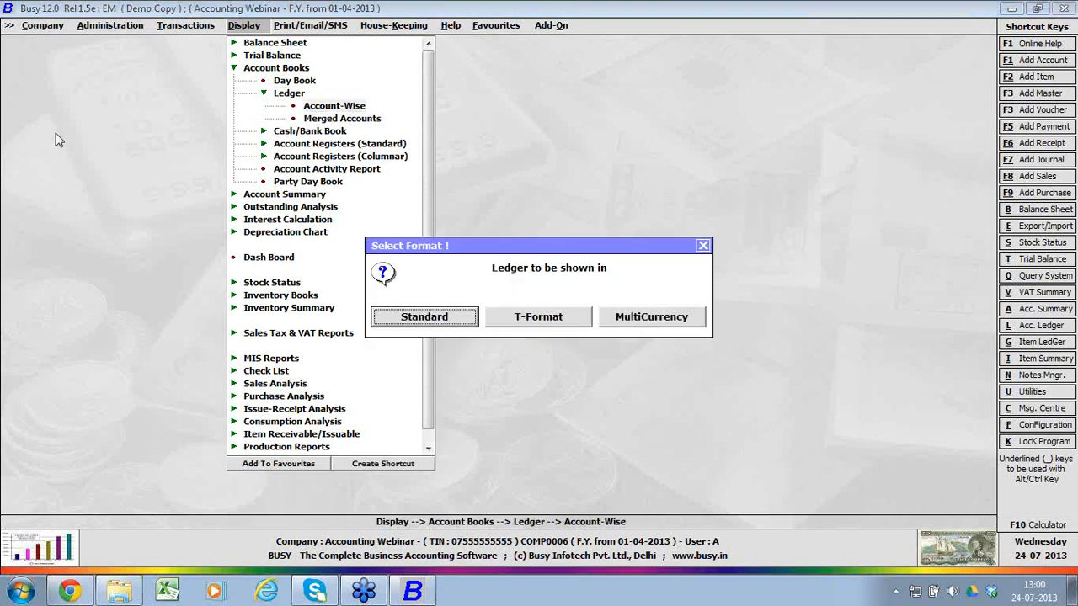
key("Right")
key("Right")
key("Return")
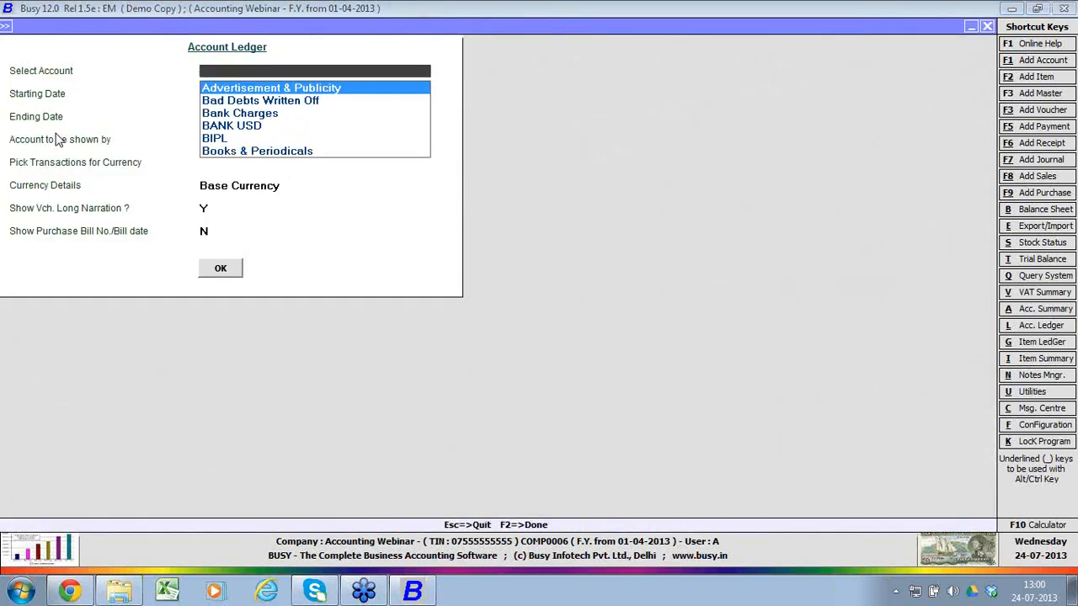
Step: View PARTY B's ledger from 01-04-2013 to 30-04-2013 for all currencies in base currency, and close the report
type("PARTY")
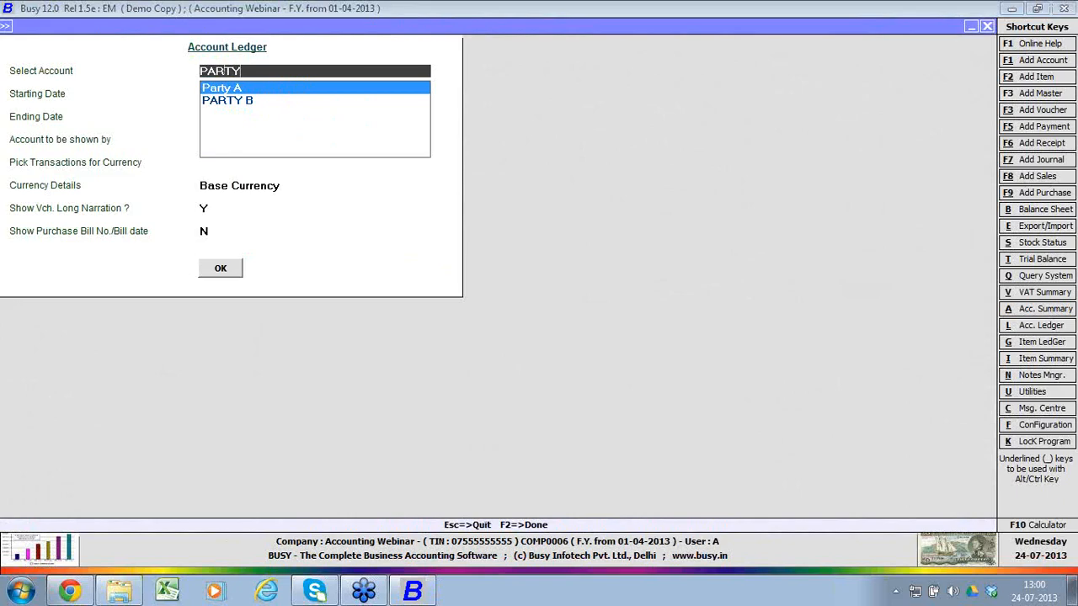
key("Down")
key("Return")
key("Return")
key("Return")
key("Return")
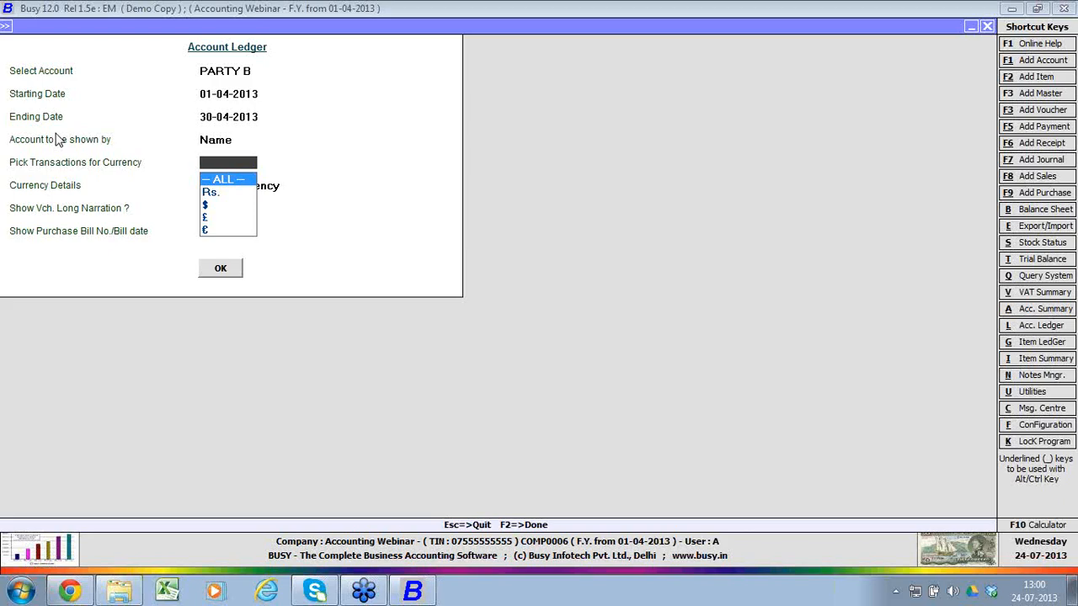
key("Return")
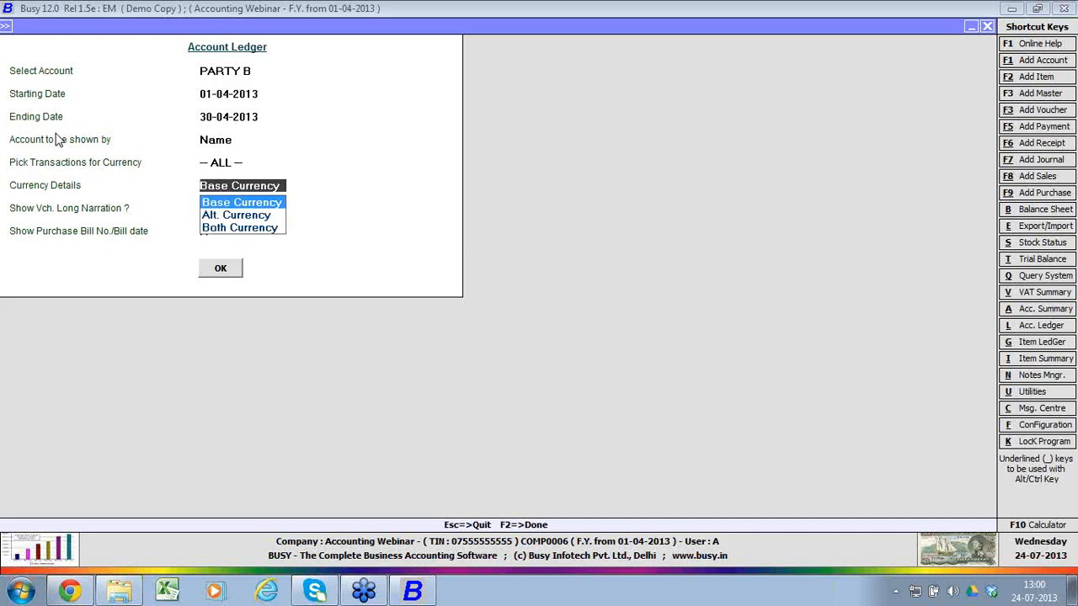
key("Return")
key("y")
key("Return")
key("Return")
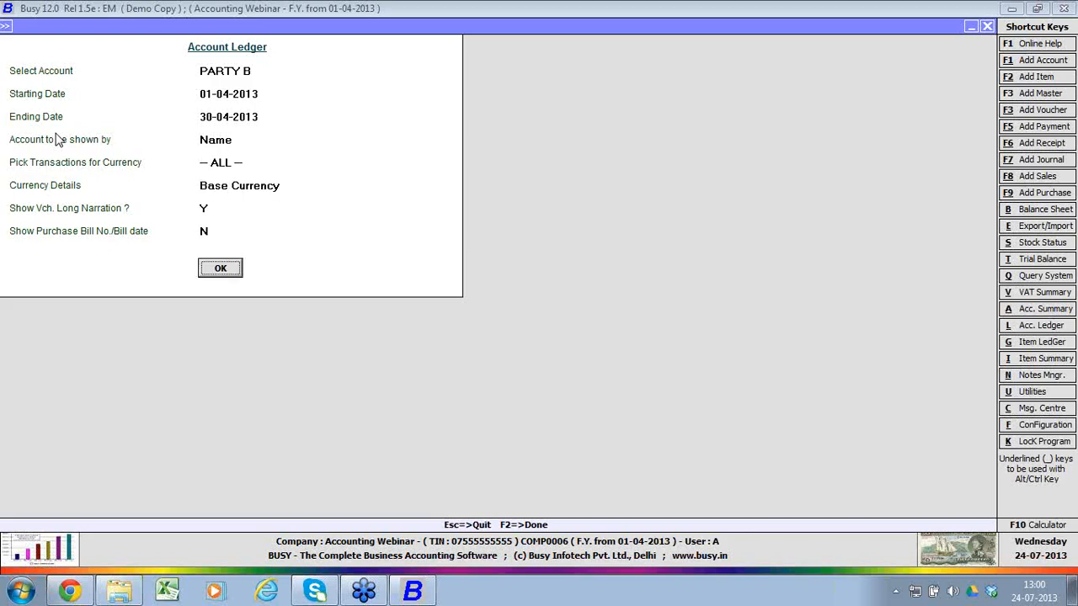
key("Return")
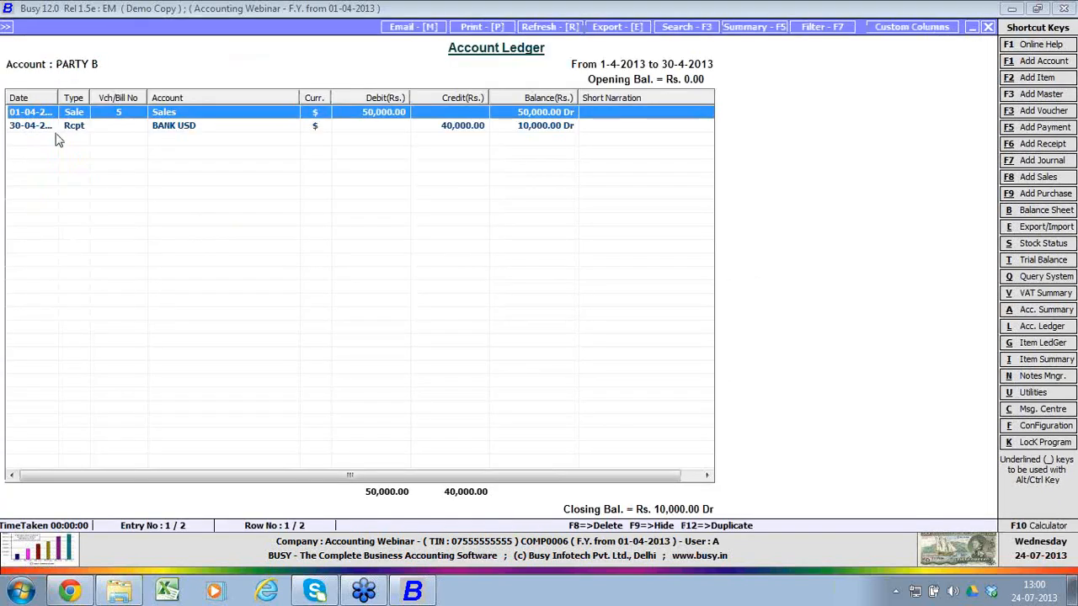
key("Down")
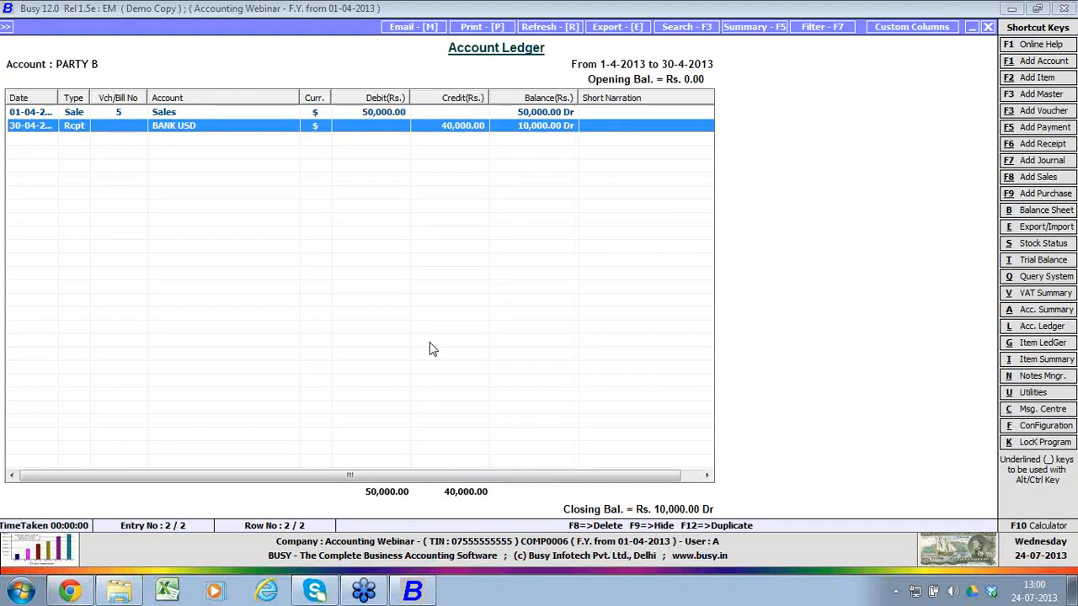
key("Escape")
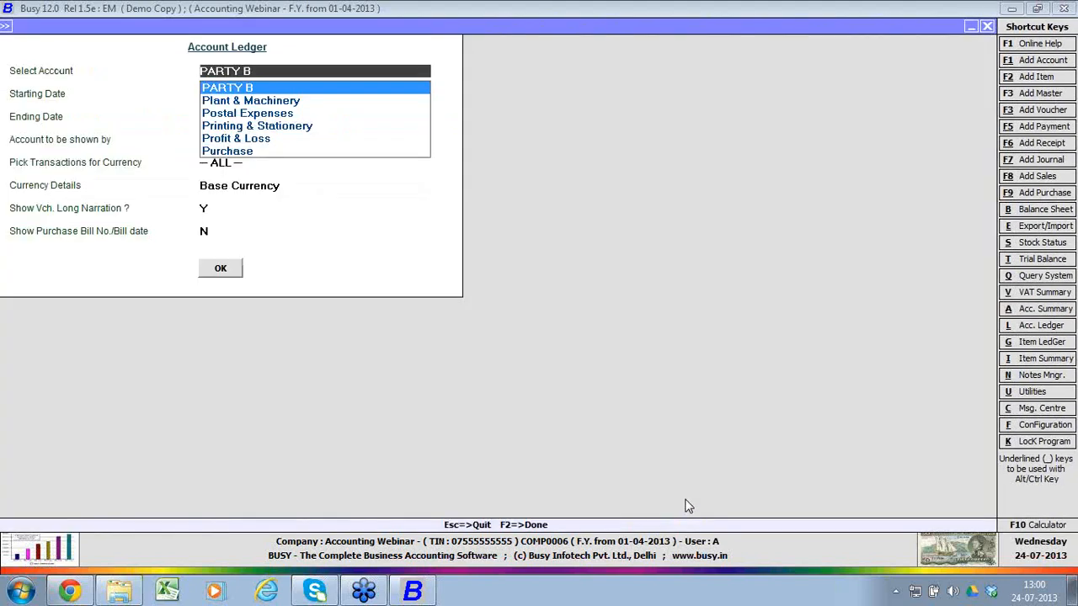
Step: View PARTY B's ledger for the same period with currency details in Alt. Currency, and leave the ledger report
key("Return")
key("Return")
key("Return")
key("Return")
key("Return")
key("Down")
key("Return")
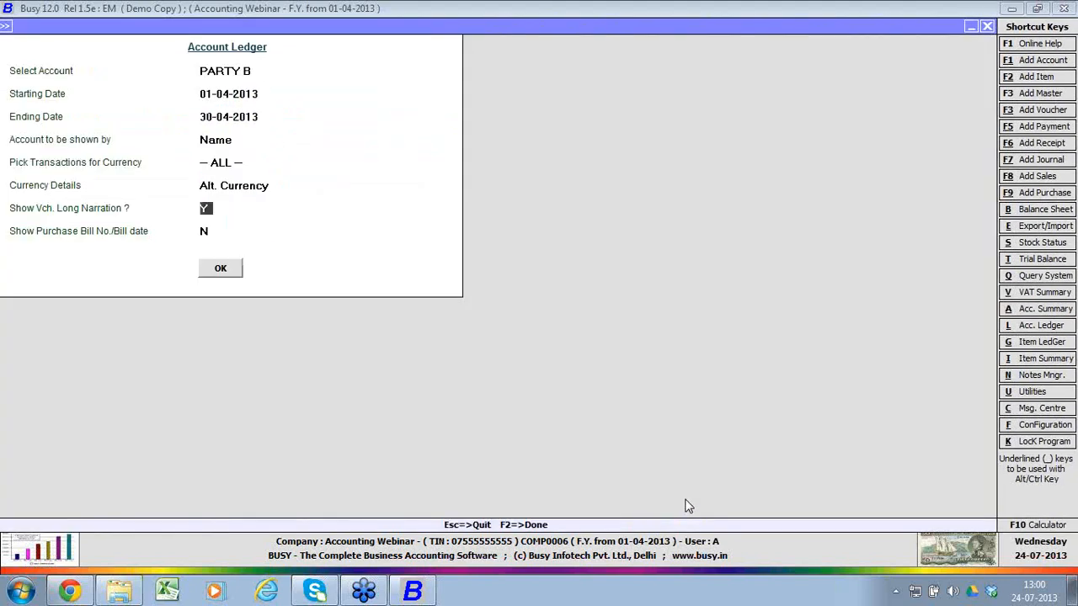
key("Return")
key("Return")
key("Return")
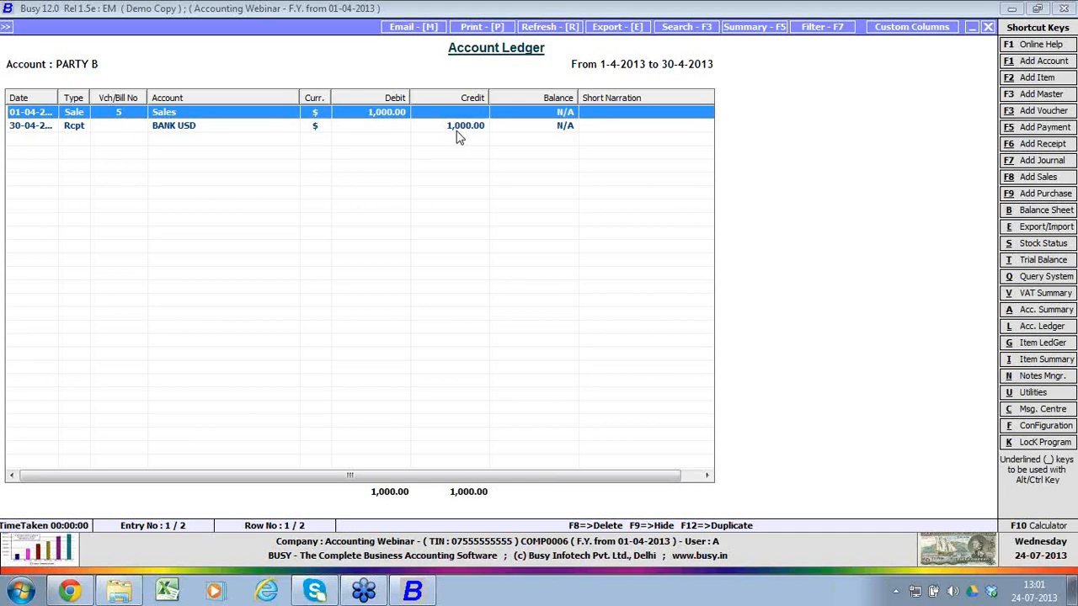
key("Escape")
key("Escape")
Step: Open the Auto Generate Forex Gain/Loss Vouchers utility among the bulk updations and voucher templates
key("Left")
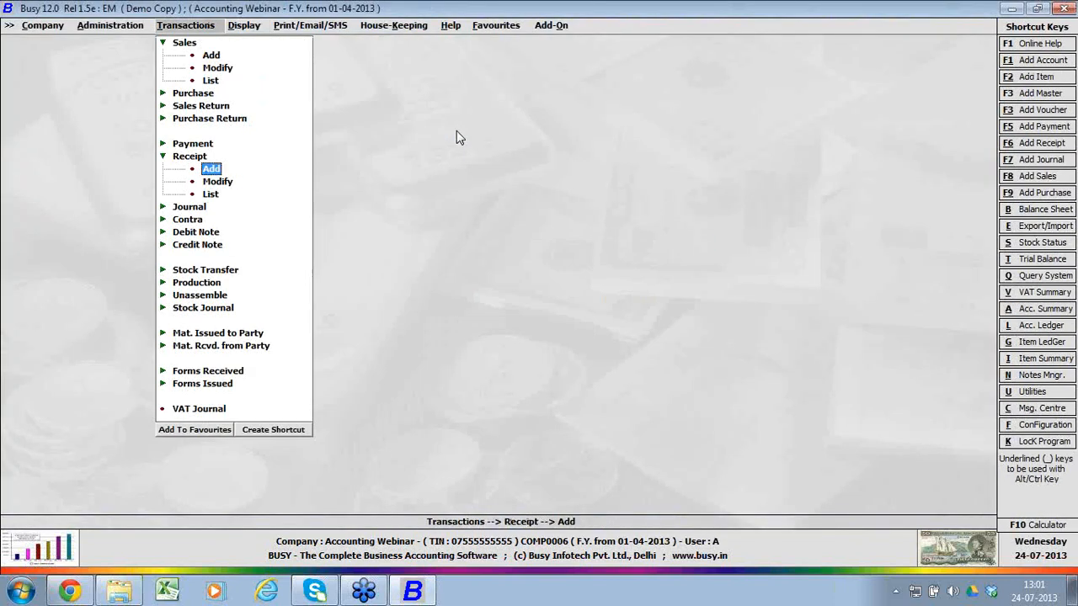
key("Left")
key("Escape")
key("Escape")
key("Down")
key("Return")
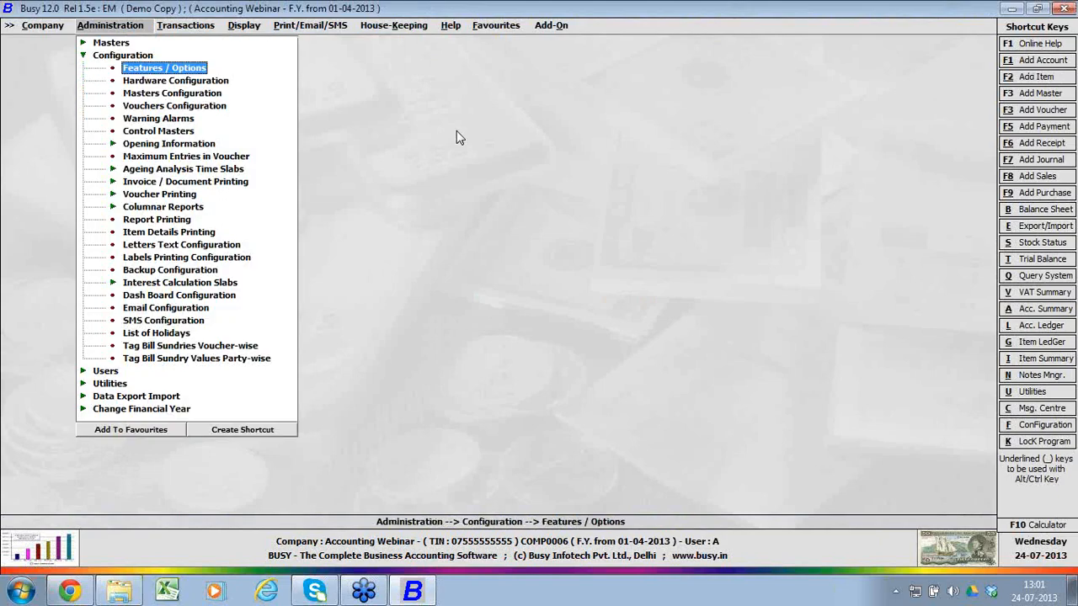
key("Escape")
key("Down")
key("Down")
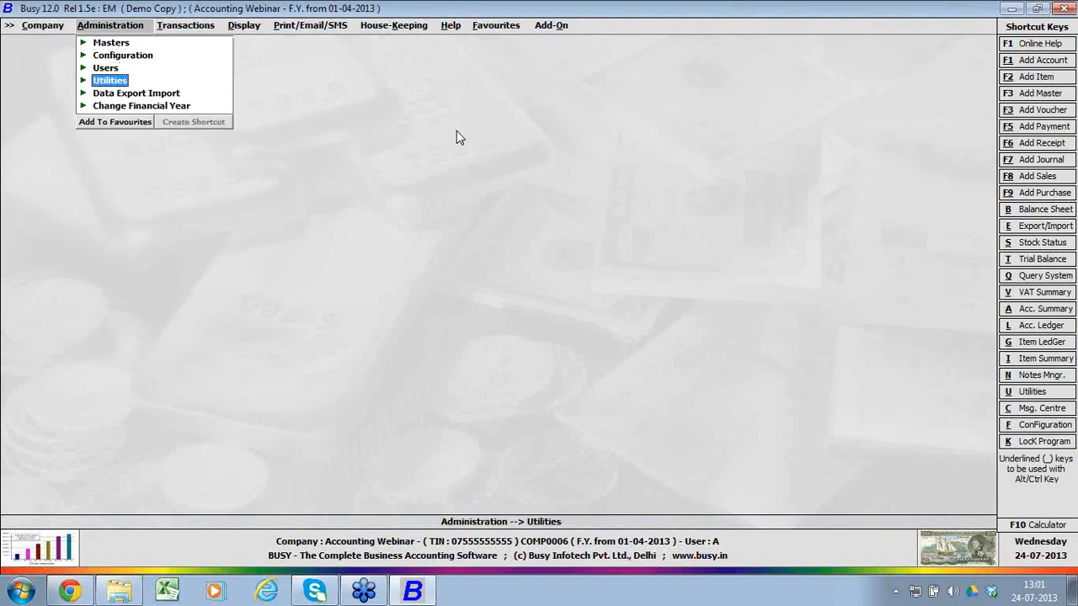
key("Return")
key("Down")
key("Return")
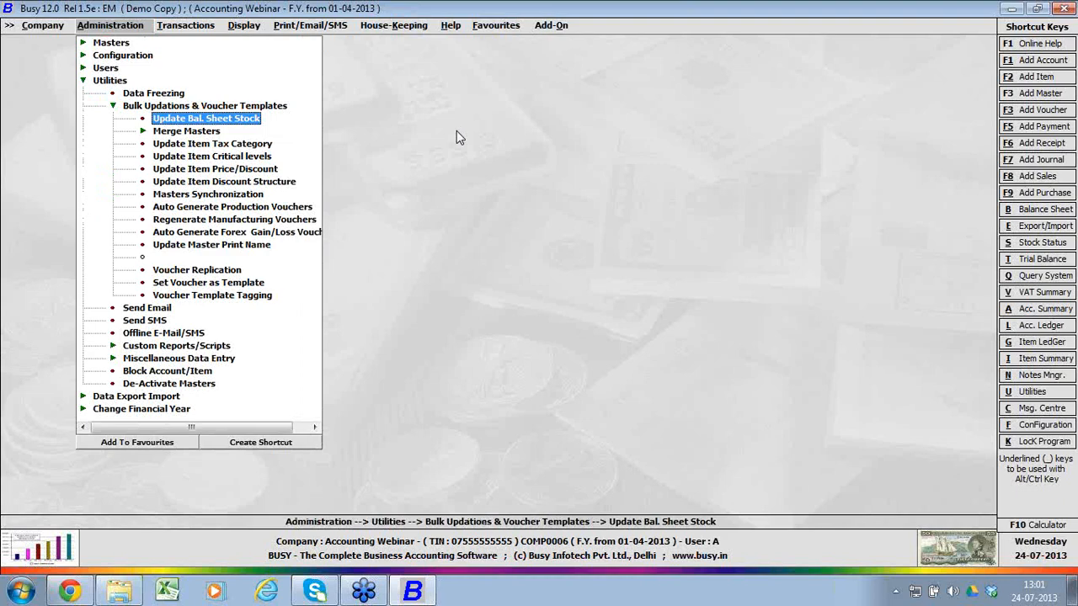
key("Down")
key("Down")
key("Down")
key("Down")
key("Down")
key("Down")
key("Down")
key("Down")
key("Down")
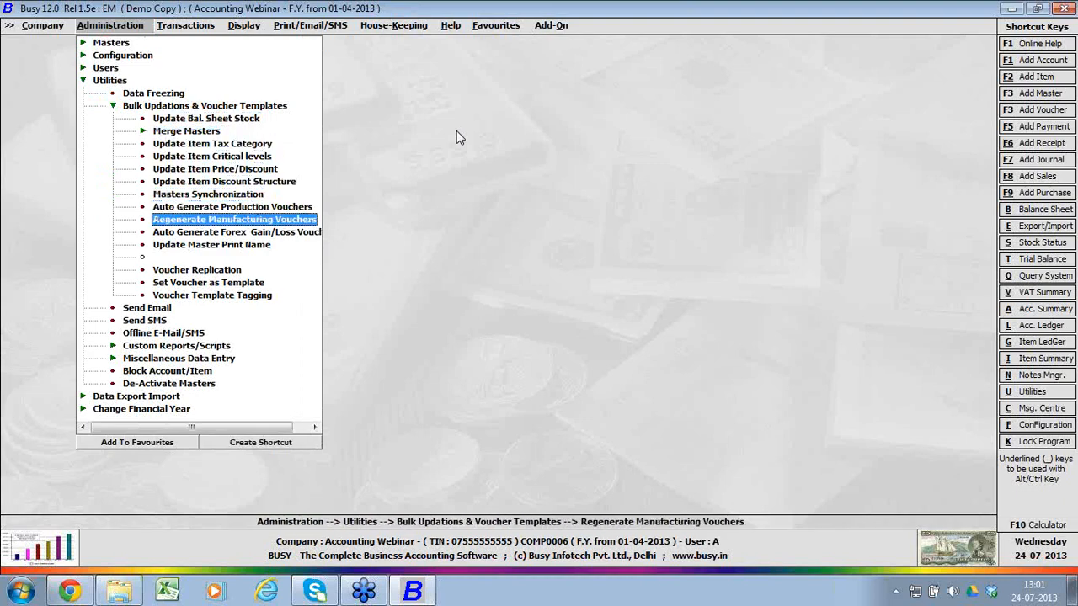
key("Return")
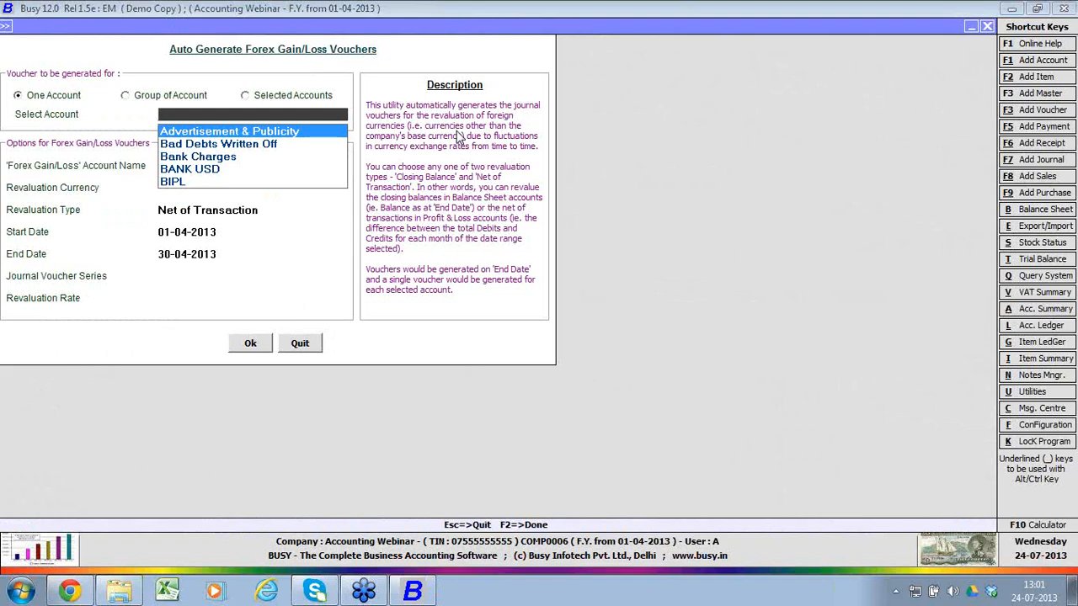
Step: Choose PARTY B as the one account to generate the forex gain/loss voucher for
type("PARTY")
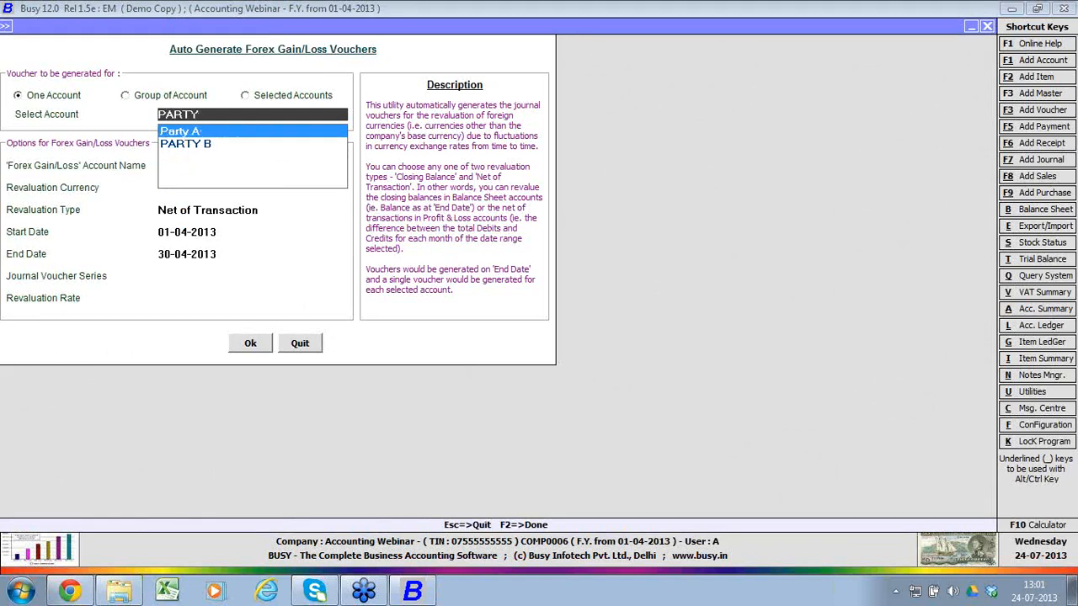
key("Down")
key("Return")
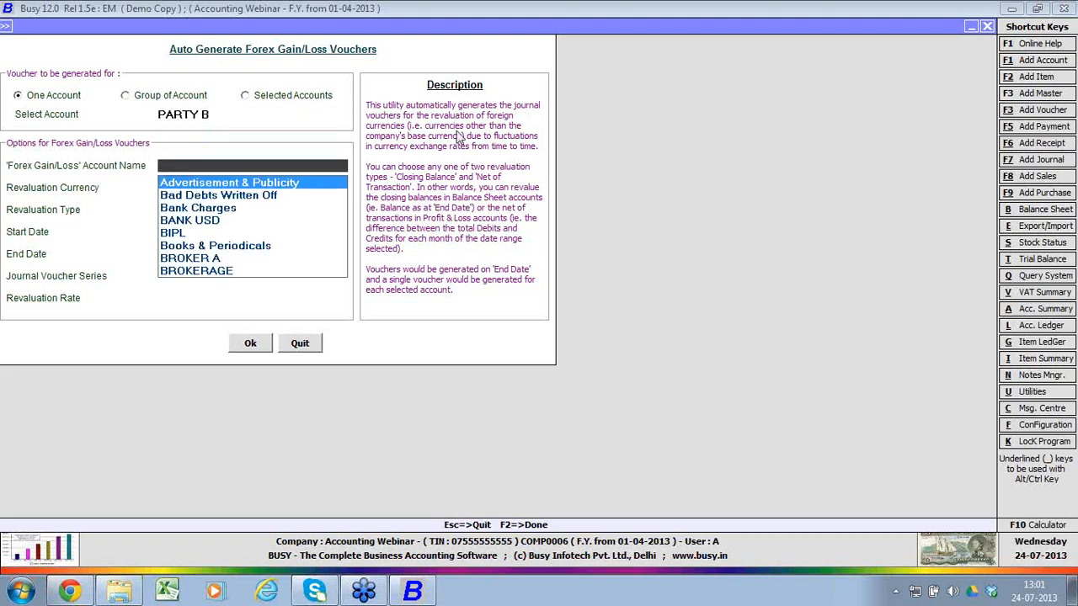
Step: Create an account master named FOREX LOSS under the Expenses (Indirect/Admn.) group as the Forex Gain/Loss account
key("alt+F1")
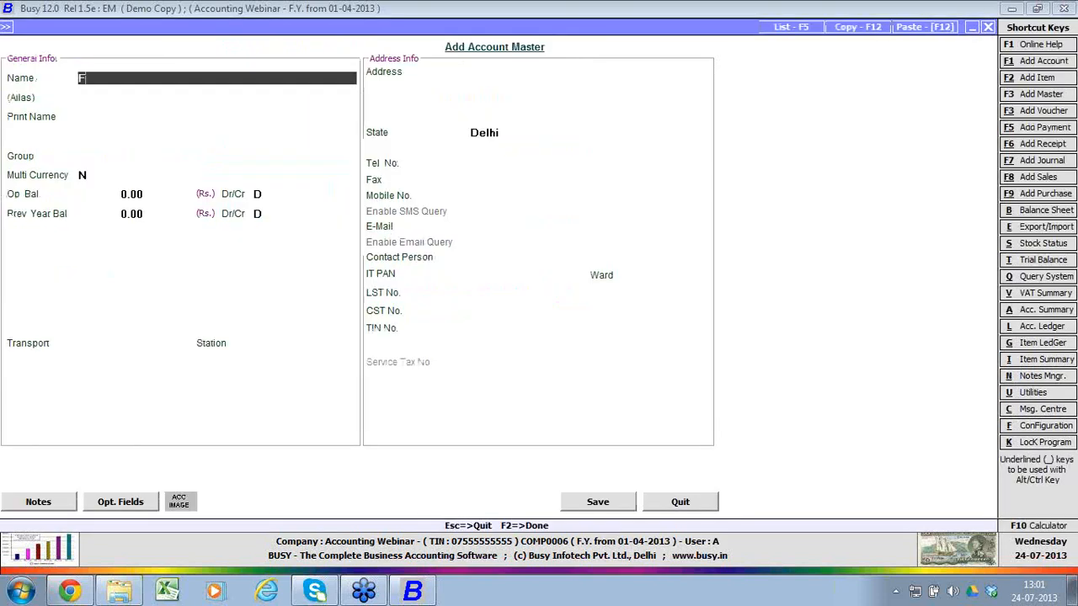
type("FOREX LOSS")
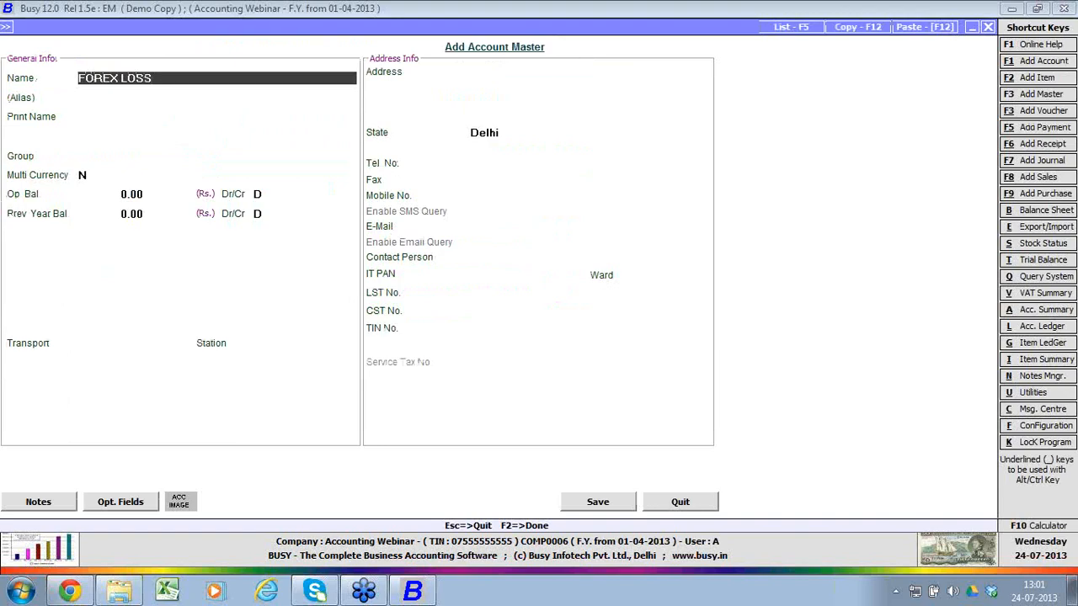
key("Return")
key("Return")
type("E")
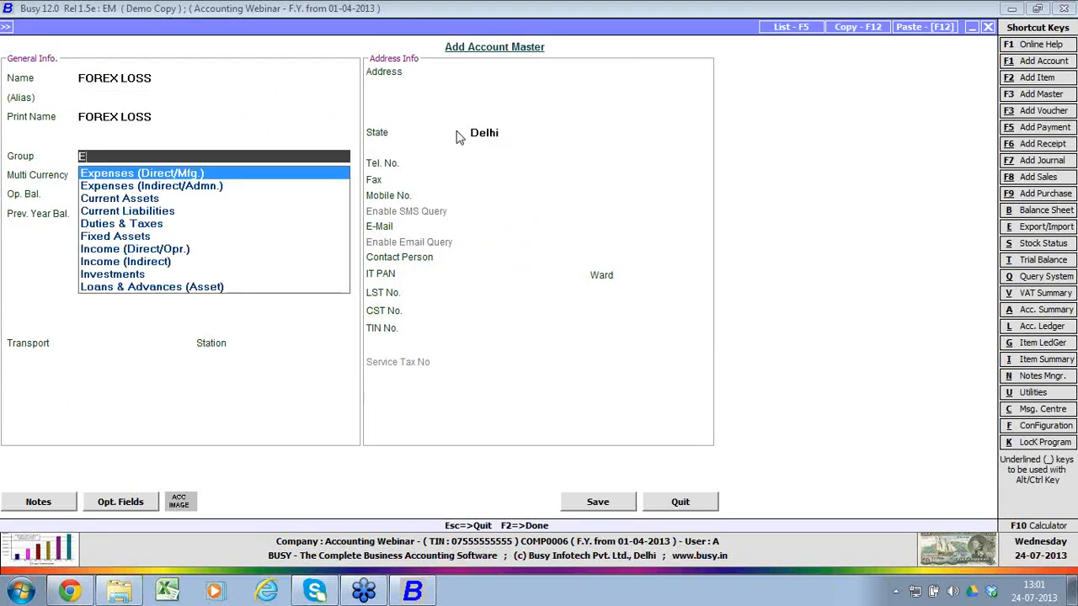
type("x")
key("Down")
key("Return")
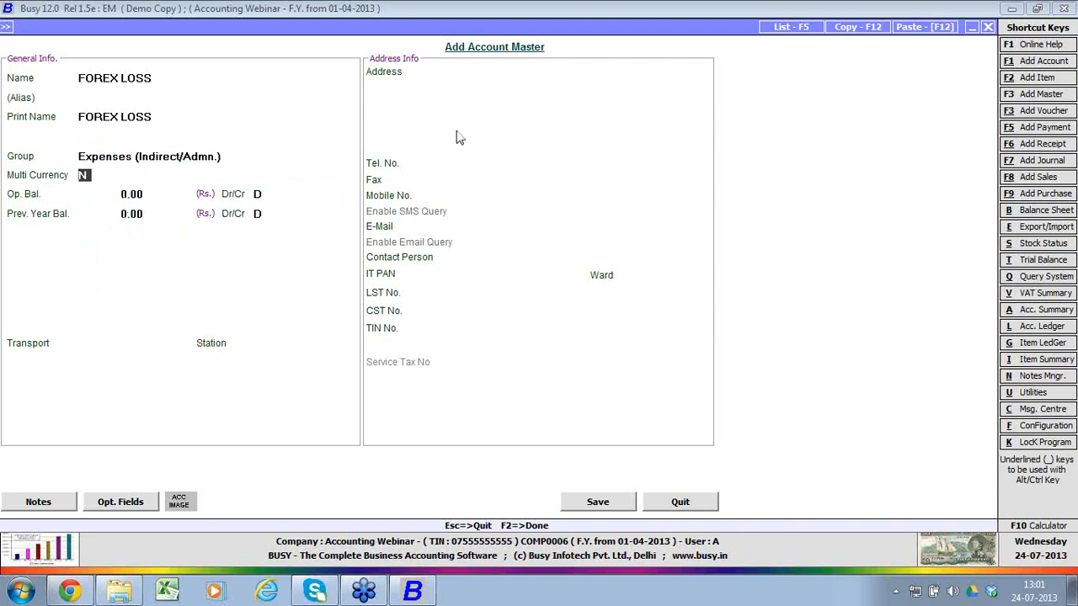
key("F2")
key("Return")
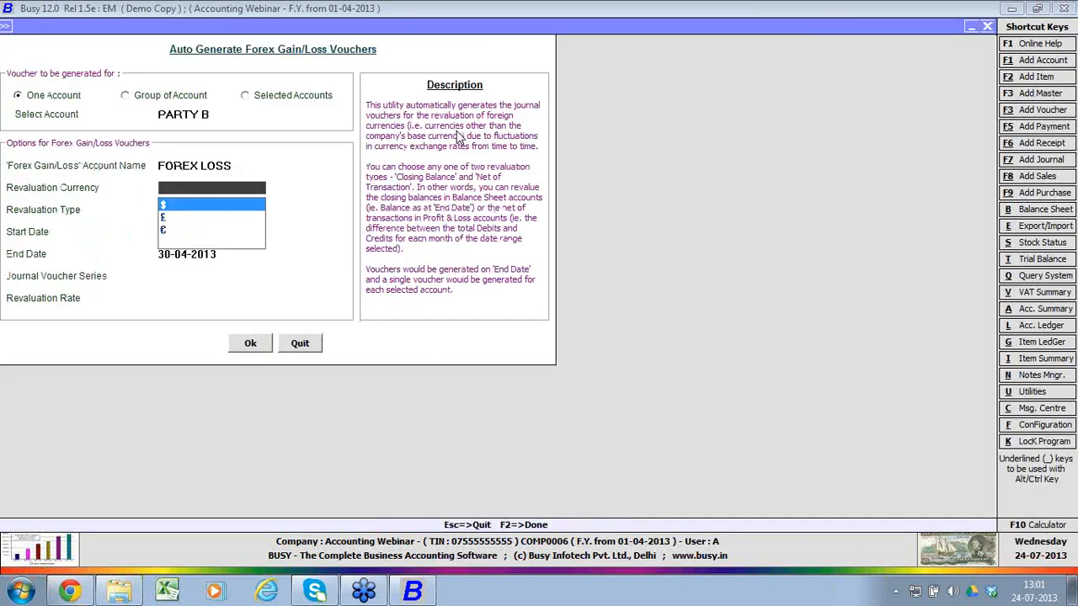
Step: Generate the forex voucher in $ by Net of Transaction, 01-04-2013 to 30-04-2013, series Main, at revaluation rate 40
key("Return")
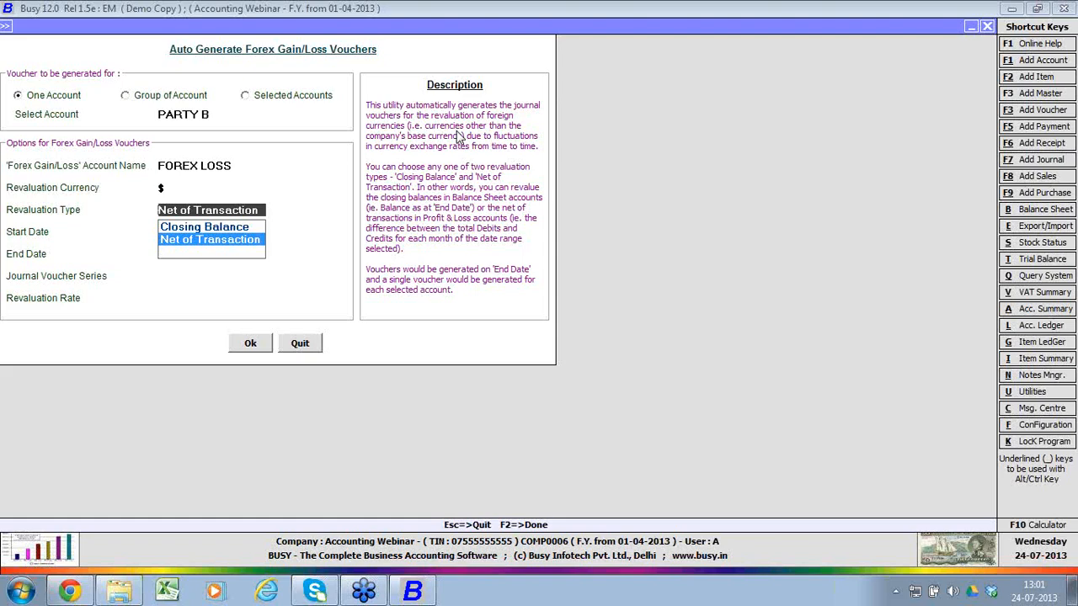
key("Return")
key("Return")
key("Return")
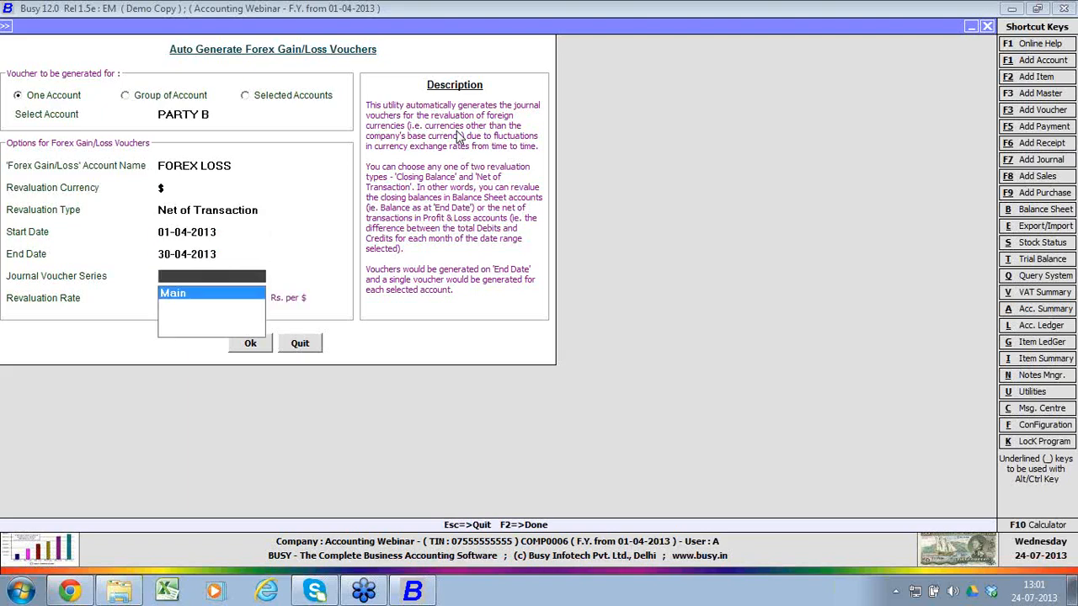
key("Return")
type("40")
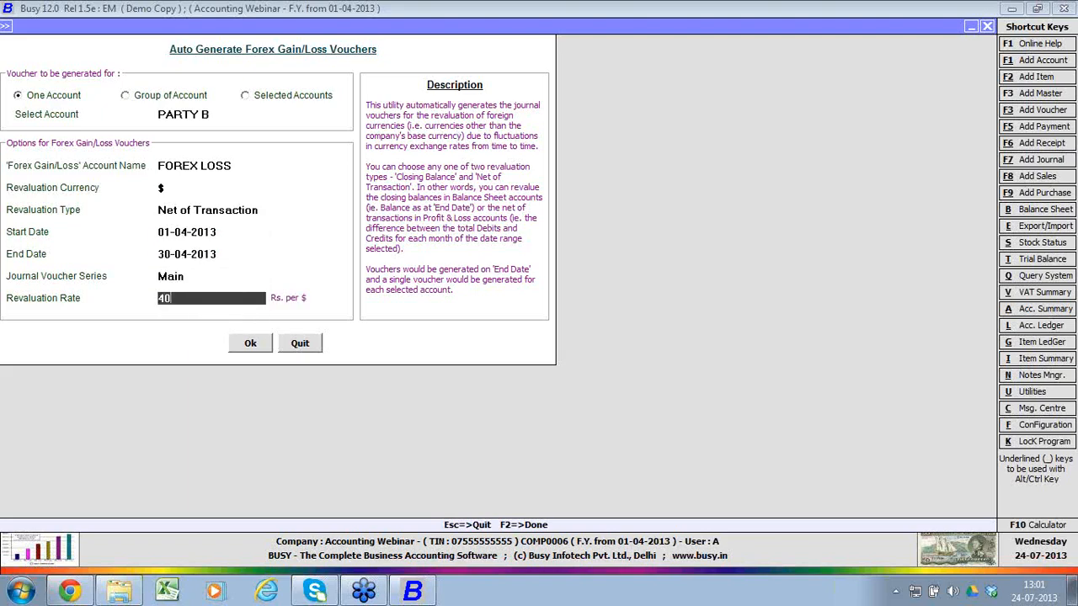
key("Return")
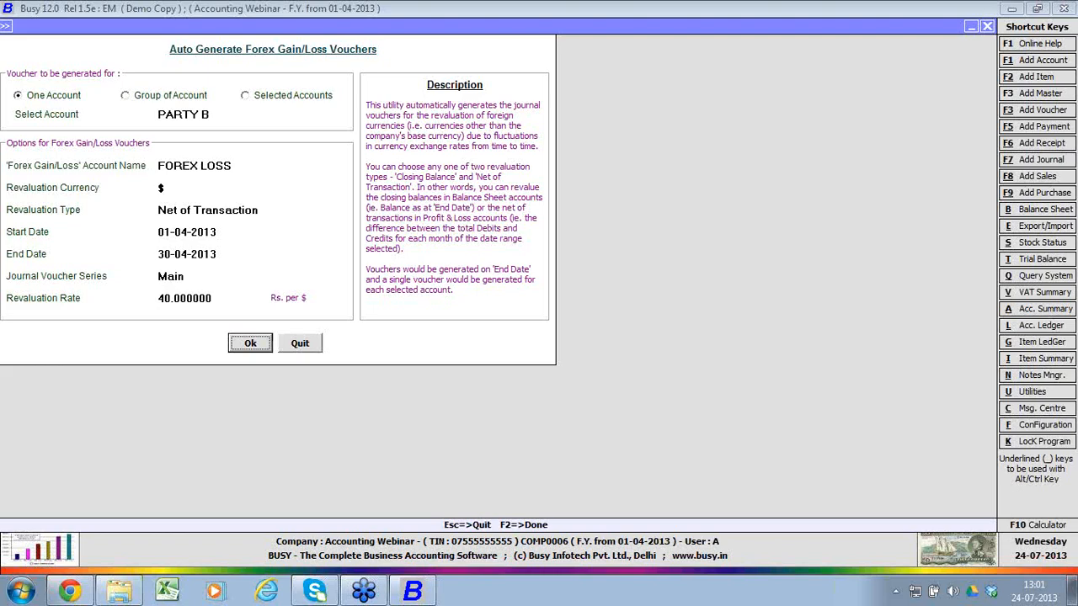
key("Return")
key("Return")
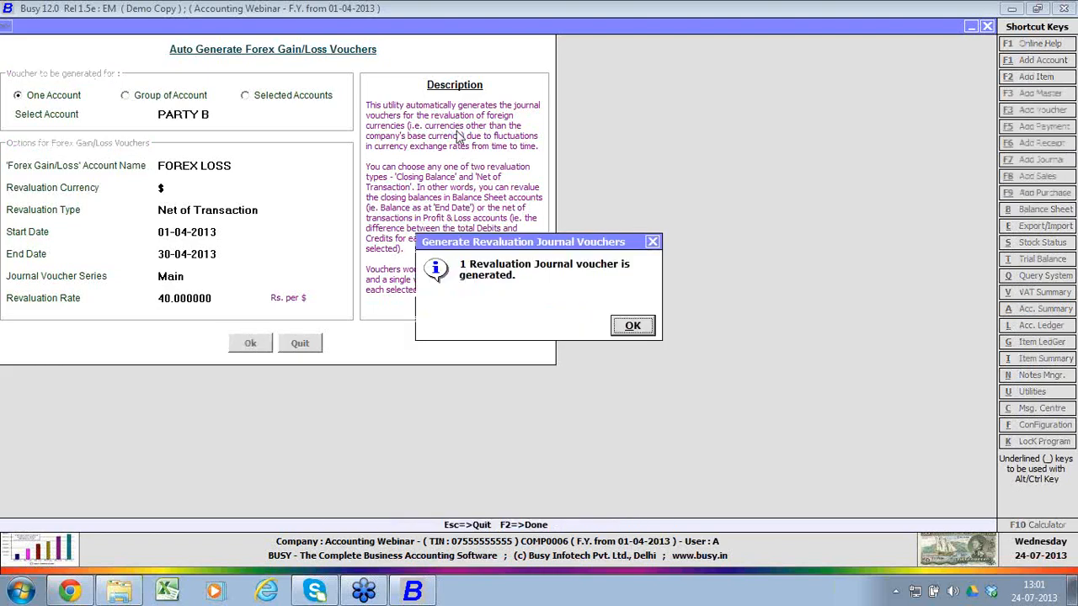
key("Return")
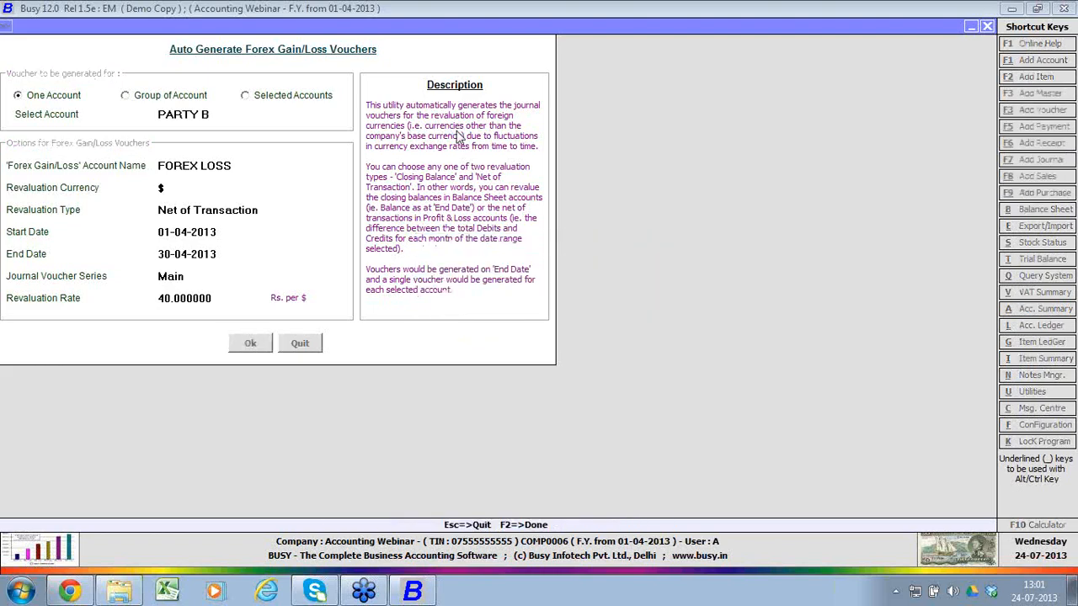
Step: Leave the utility and open the Main series journal voucher dated 30-04-2013 for modification
key("Escape")
key("Right")
key("Right")
key("Down")
key("Left")
key("Down")
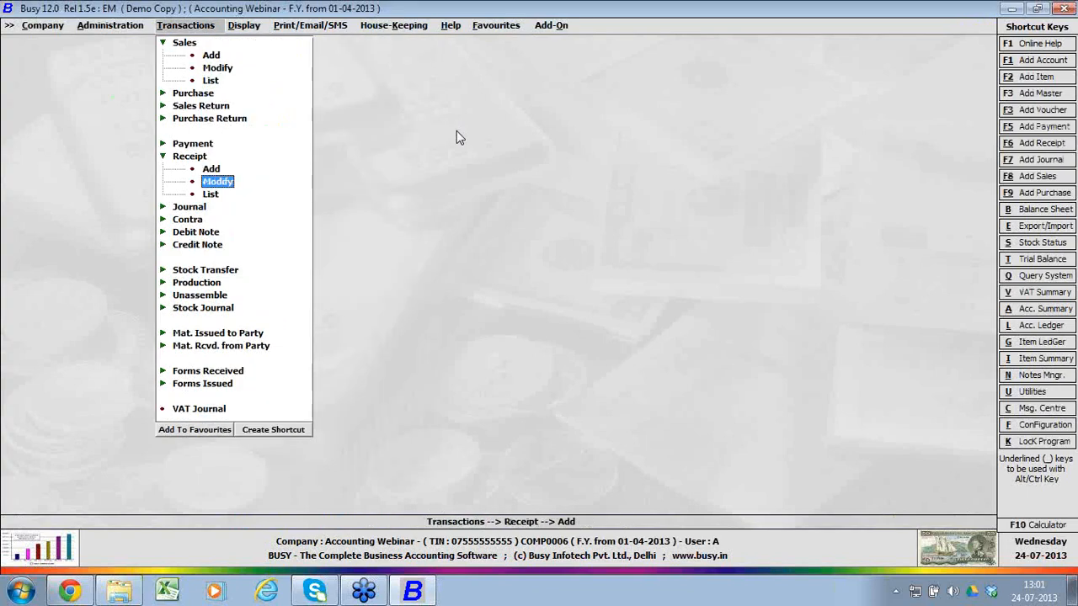
key("Down")
key("Down")
key("Return")
key("Down")
key("Down")
key("Return")
key("Return")
key("Return")
key("Return")
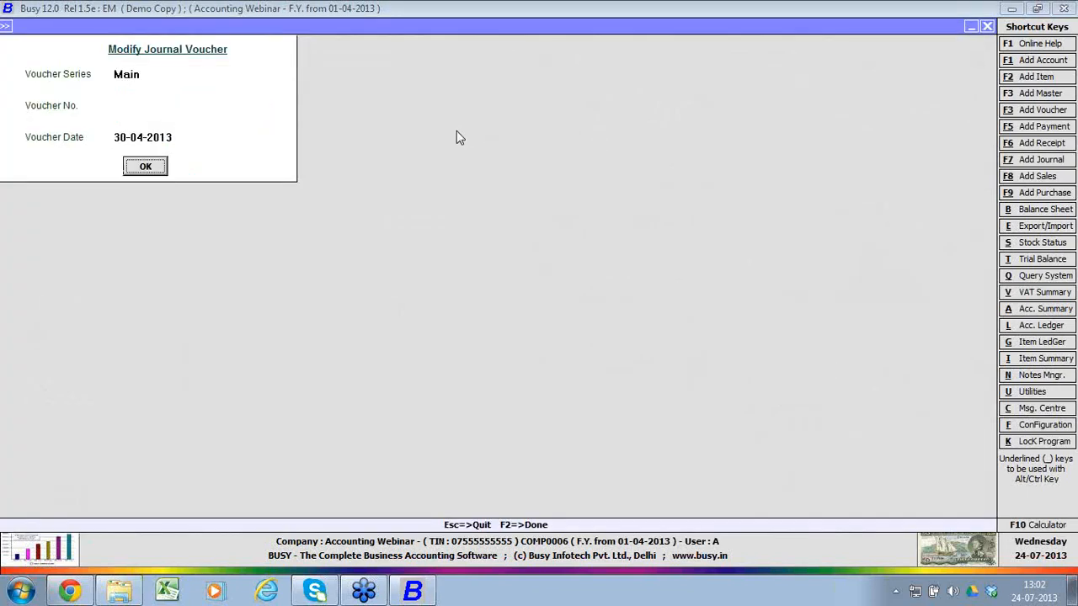
key("Return")
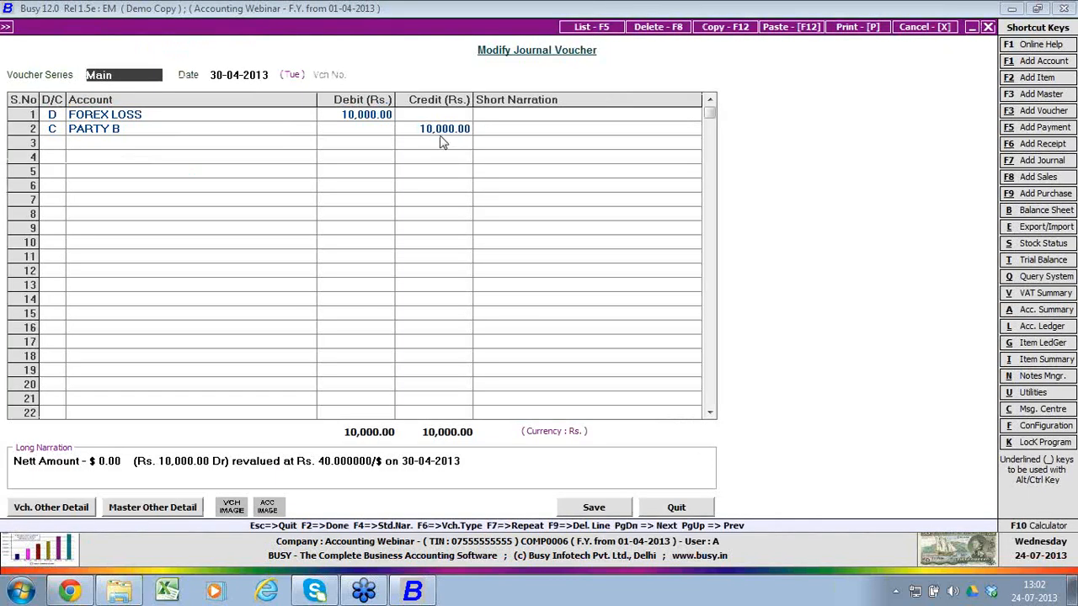
Step: Examine the journal voucher's FOREX LOSS debit entry and long narration, and close it without changes
left_click(362, 120)
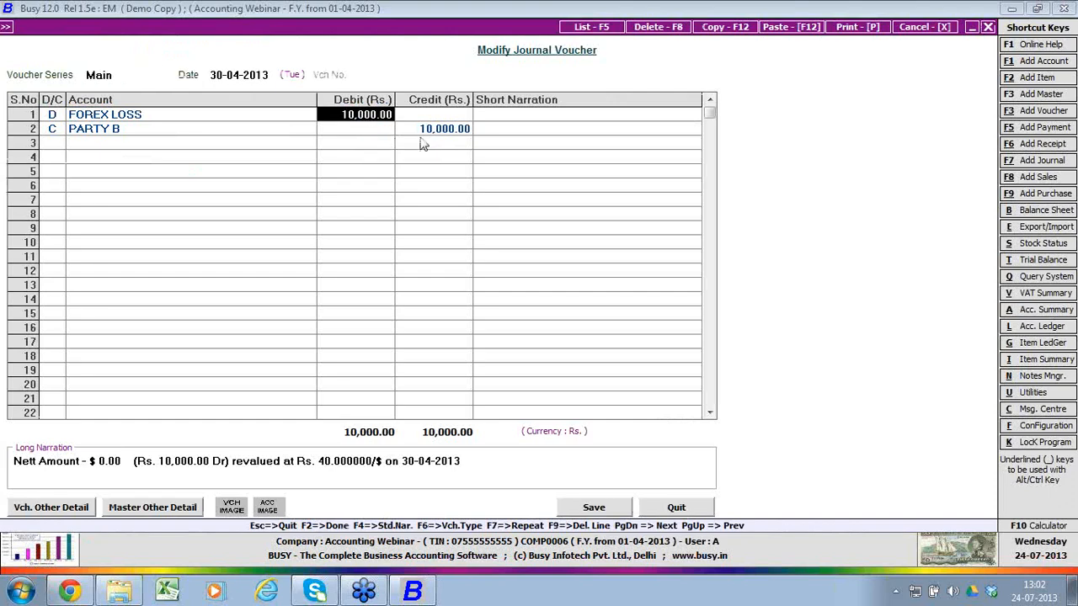
left_click(466, 465)
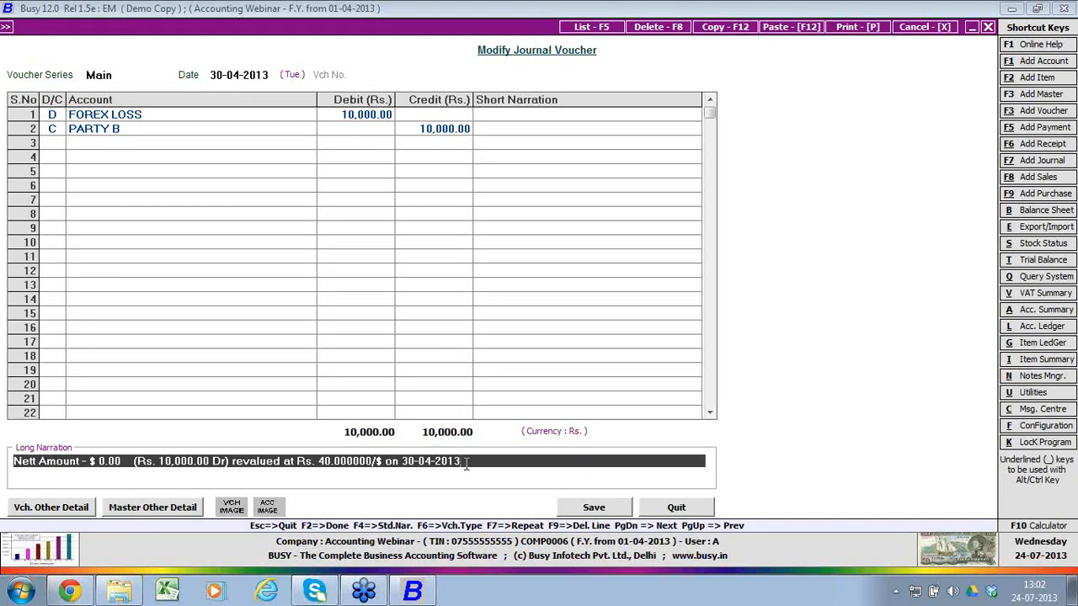
key("Escape")
key("Escape")
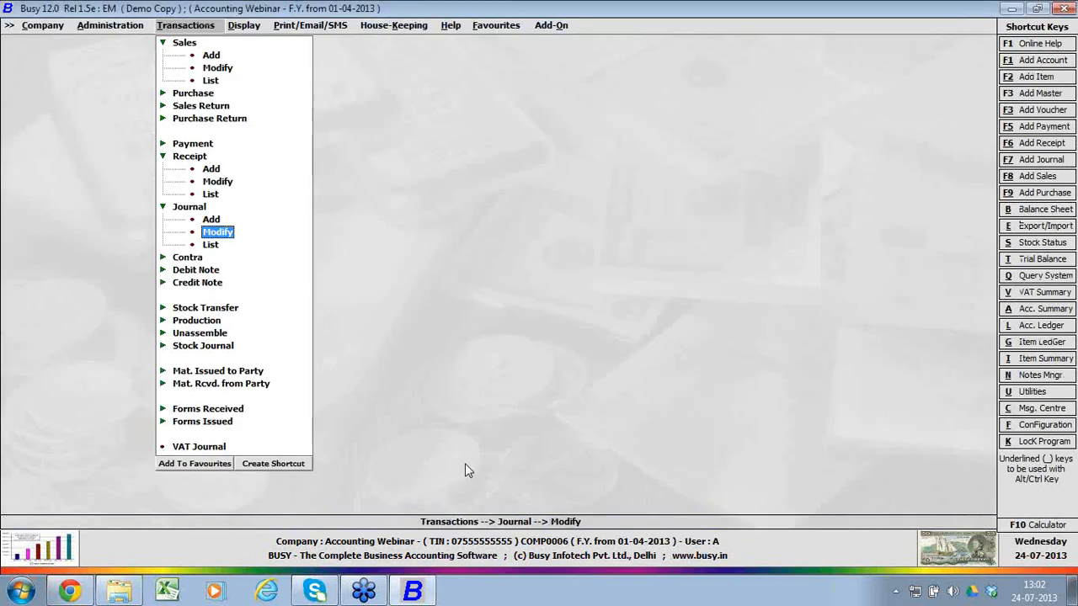
Step: View PARTY B's account-wise ledger from 01-04-2013 to 30-04-2013 in base currency with long narration, and leave the report
key("Right")
key("Return")
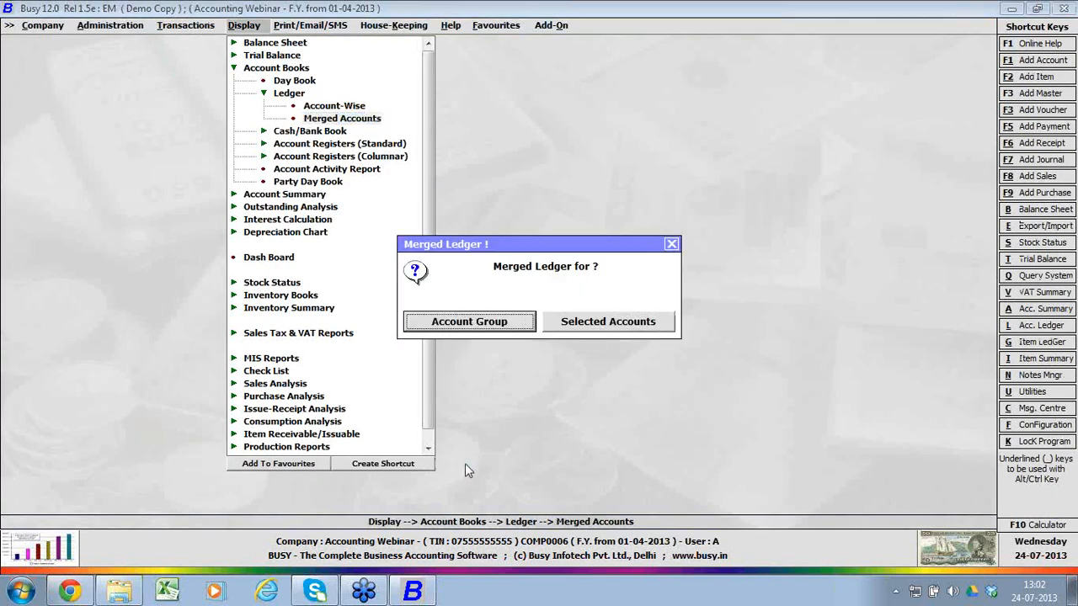
key("Escape")
key("Up")
key("Return")
key("Return")
key("Return")
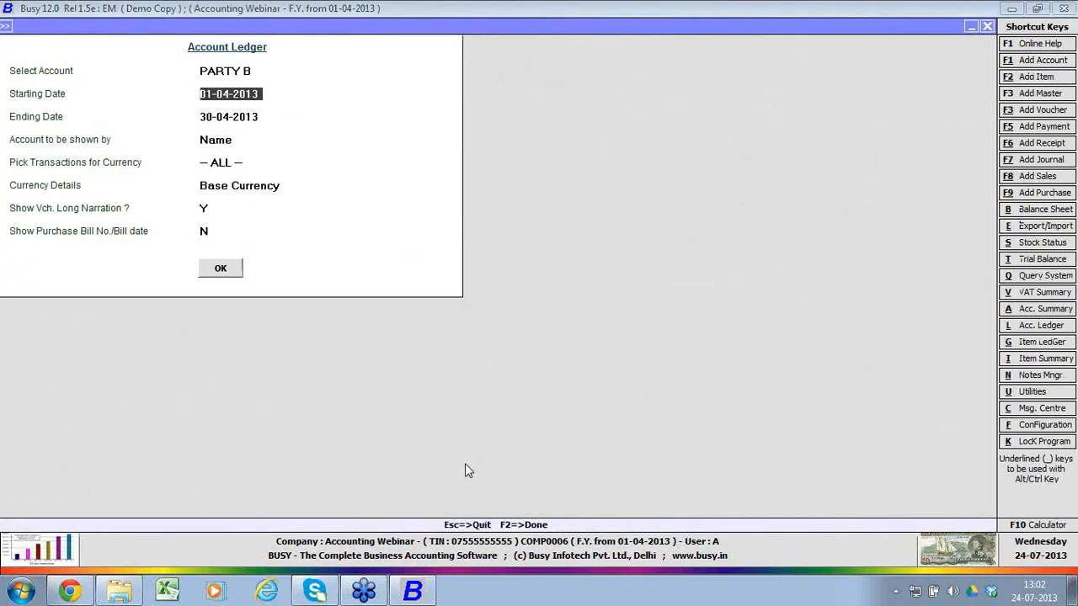
key("Return")
key("Return")
key("Return")
key("Return")
key("Return")
key("Return")
key("Return")
key("Return")
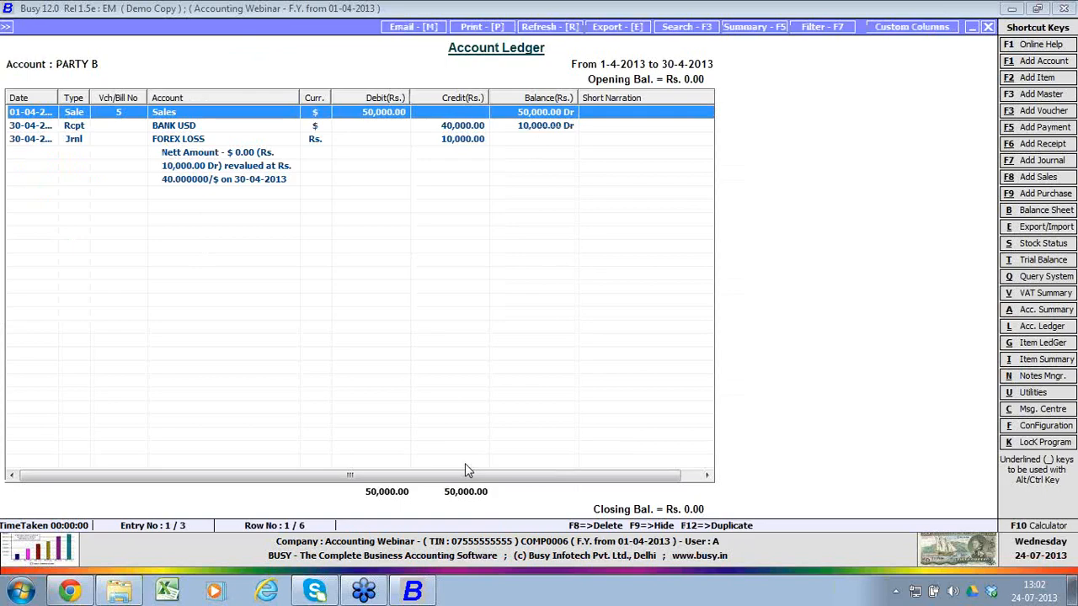
key("Escape")
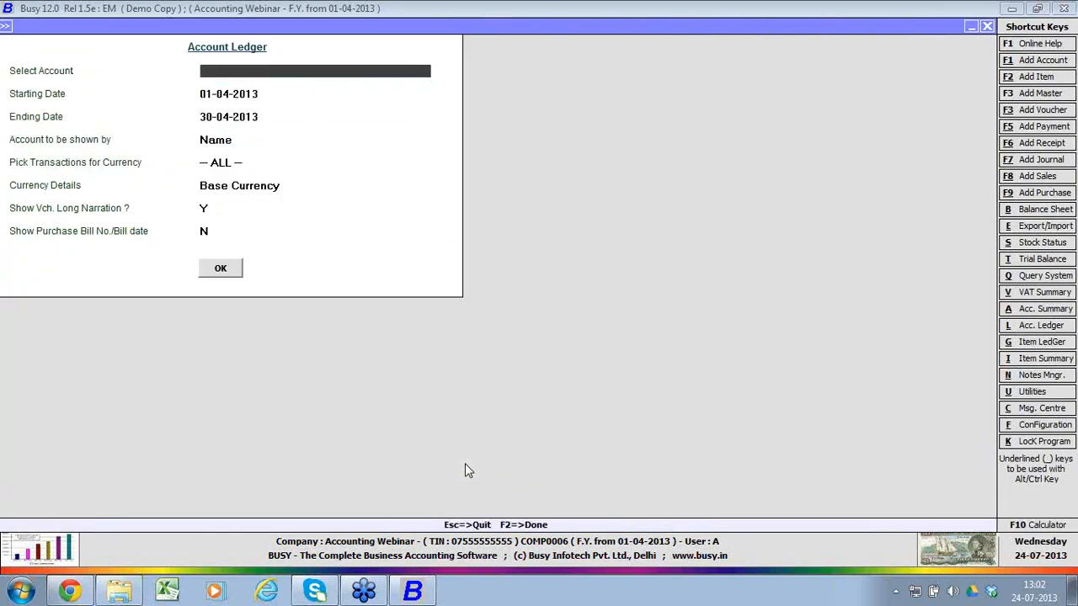
key("Escape")
Step: Disable Multi Currency and enable Maintain Sub Ledgers in the Accounts configuration, save it, and leave the configuration
key("Left")
key("Left")
key("Left")
key("Left")
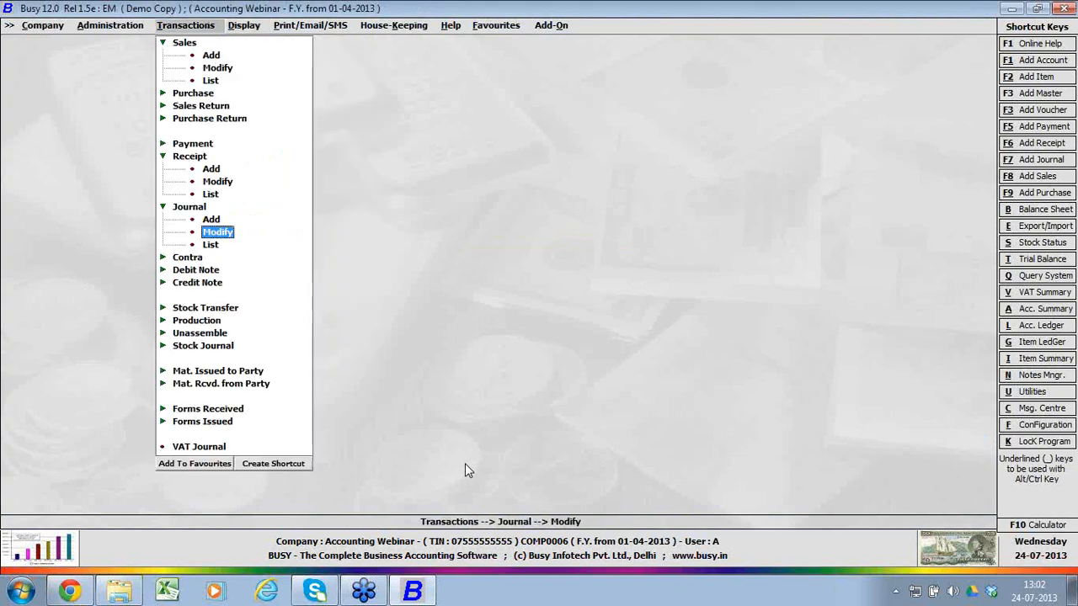
key("Up")
key("Up")
key("Up")
key("Up")
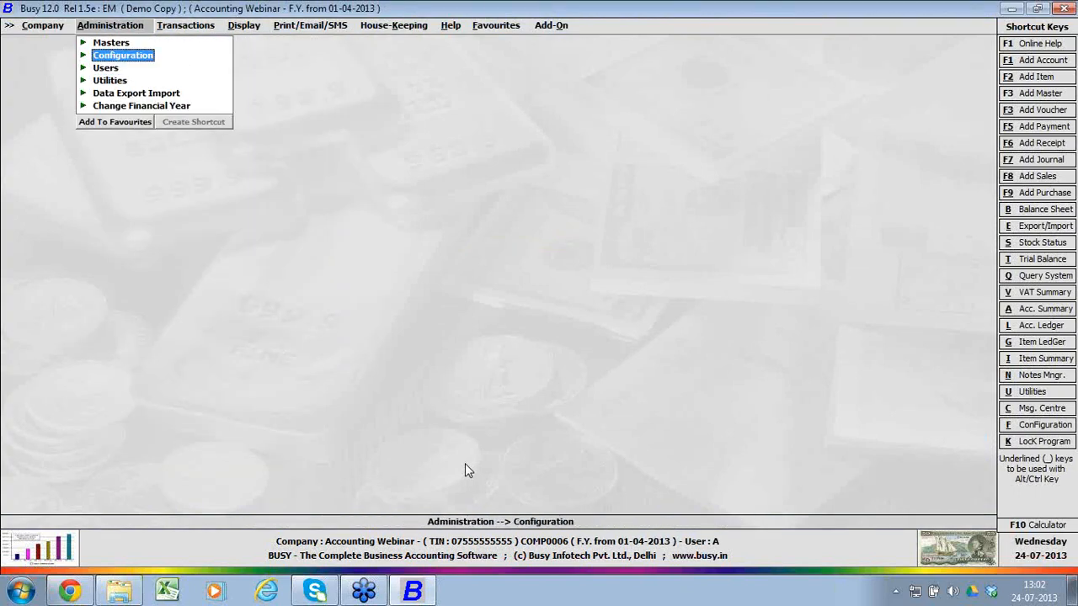
key("Return")
key("Return")
key("Return")
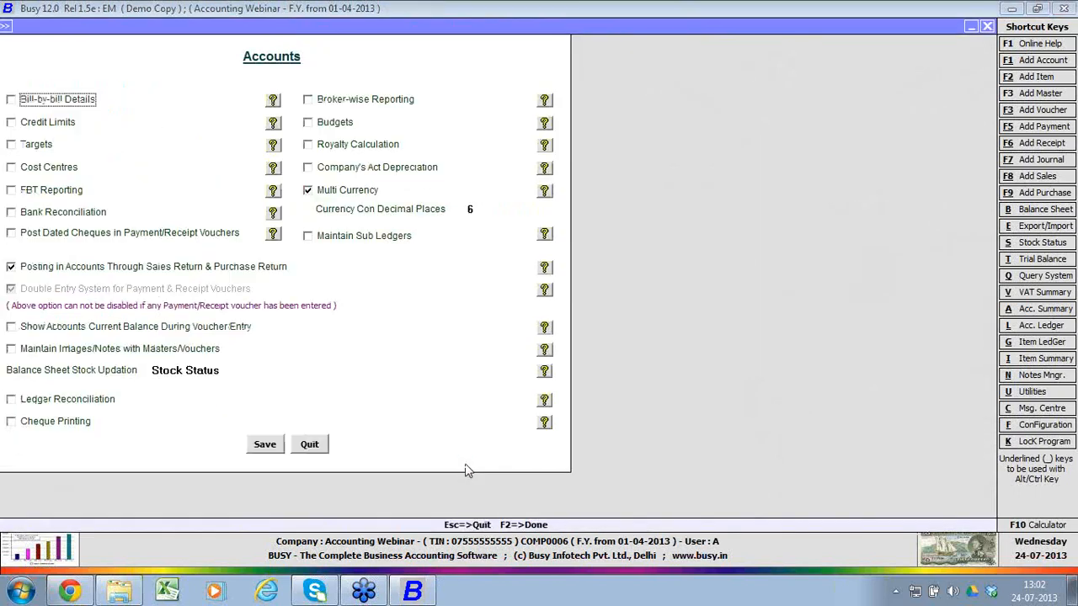
left_click(347, 193)
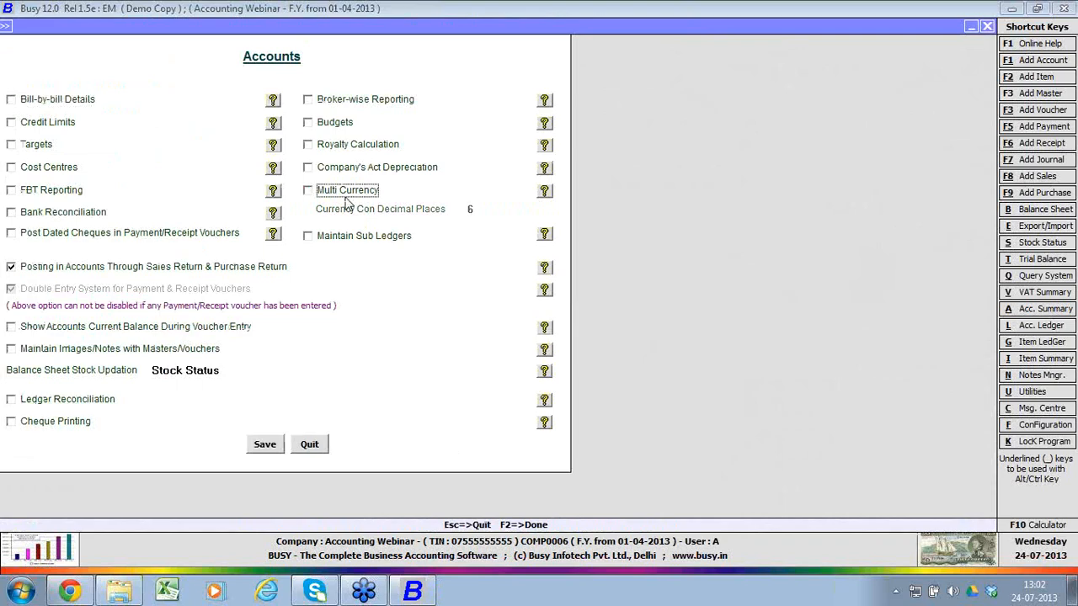
left_click(352, 240)
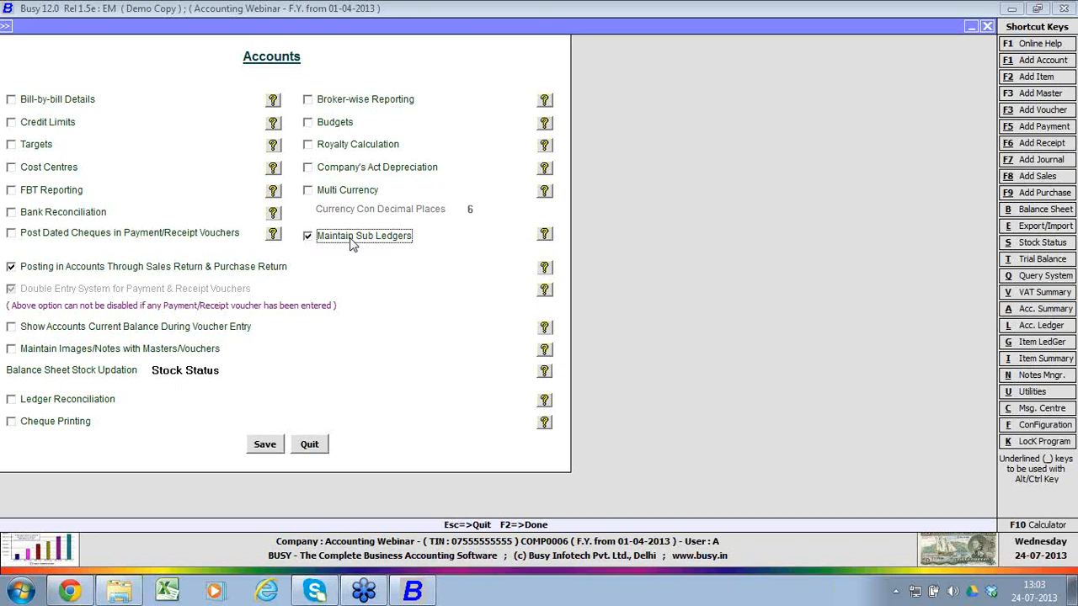
left_click(264, 444)
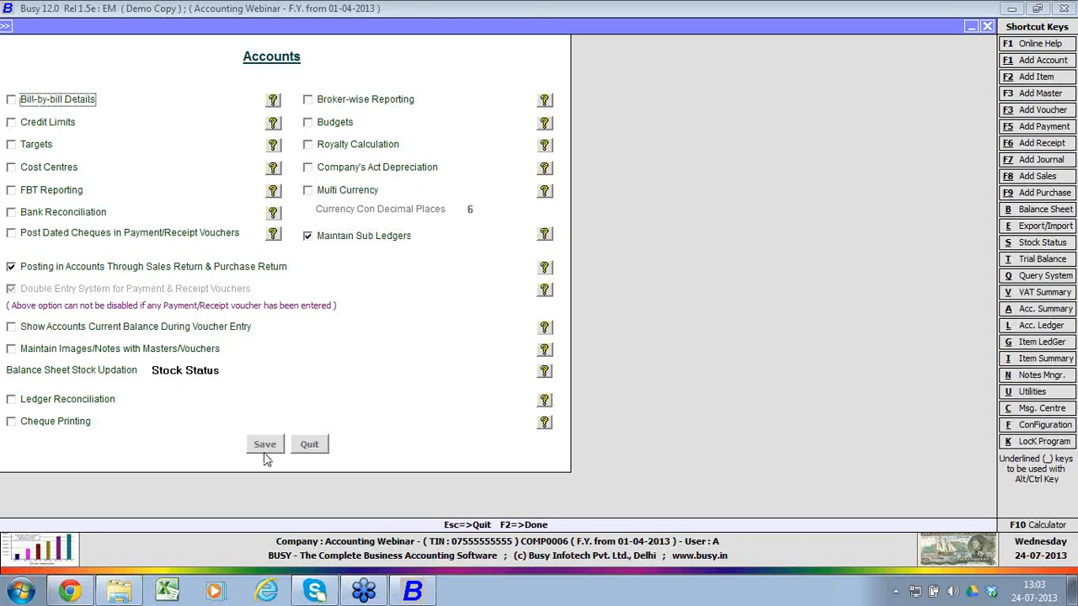
key("Escape")
key("Escape")
Step: Add an account named with a telephone number as a Sub Ledger of Telephone Expenses under Expenses (Indirect/Admn.), and save it
key("Up")
key("Return")
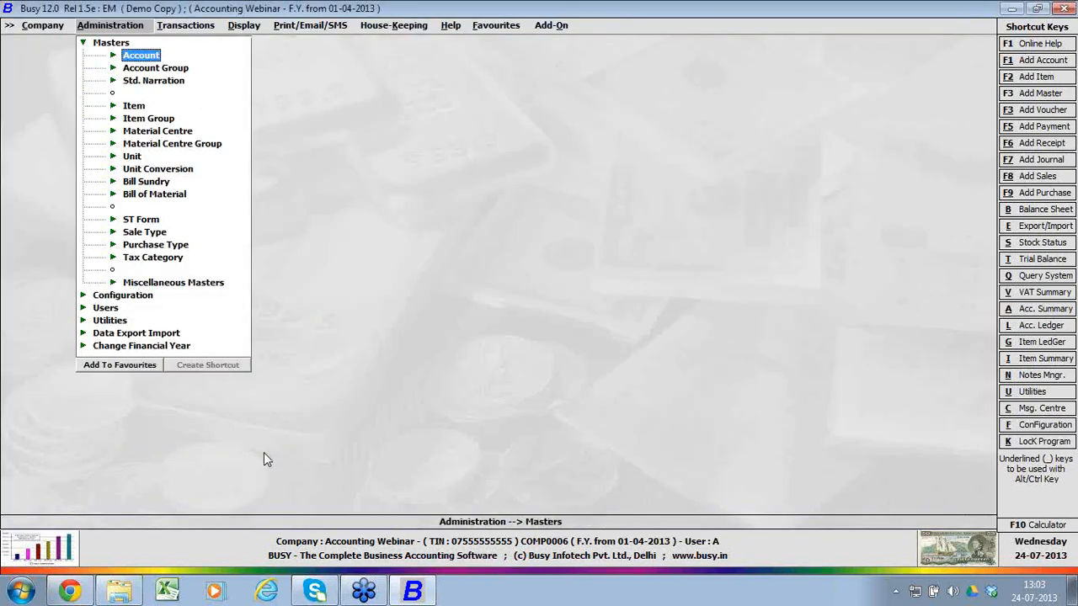
key("Return")
key("Return")
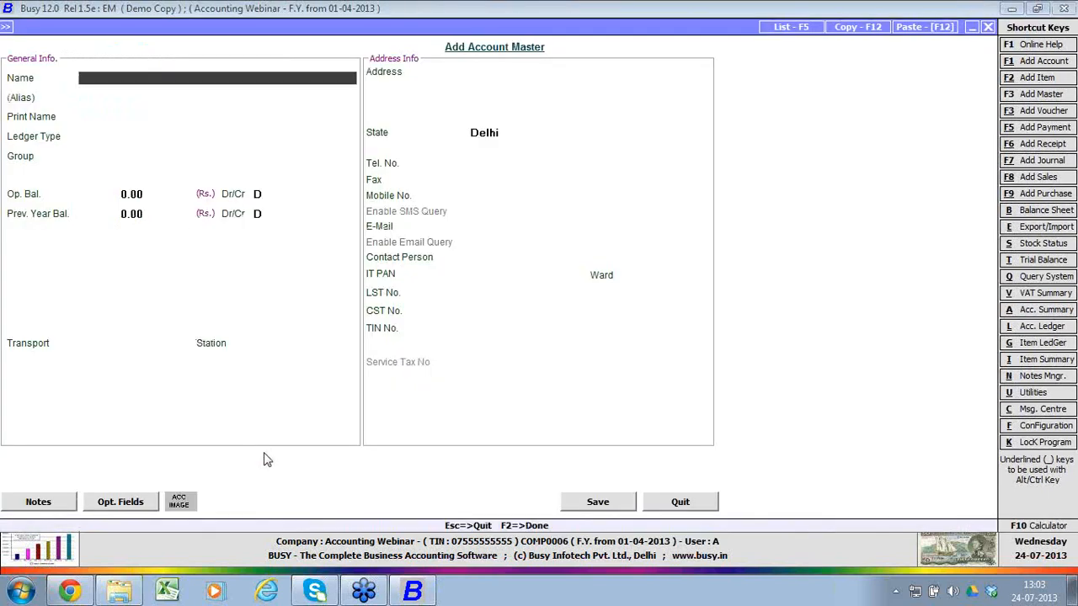
type("99999999")
key("Return")
key("Return")
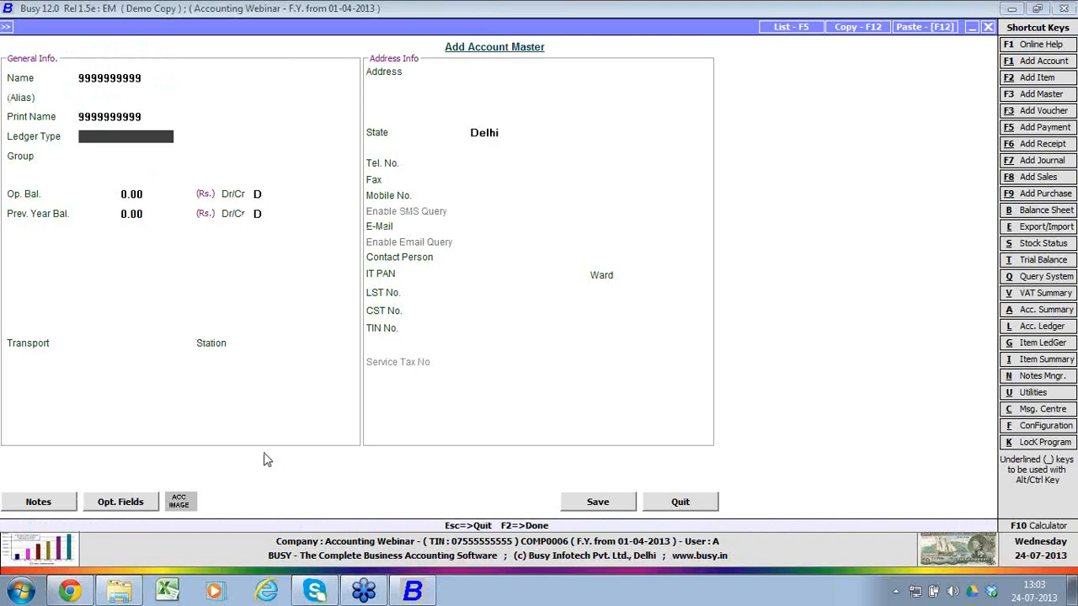
key("Down")
key("Return")
type("te")
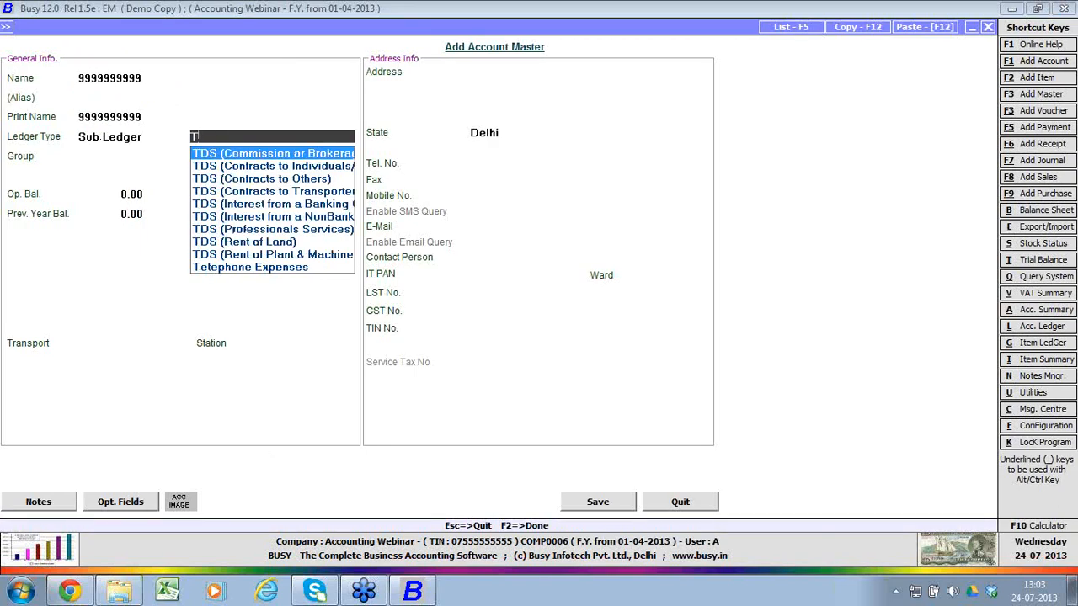
key("Return")
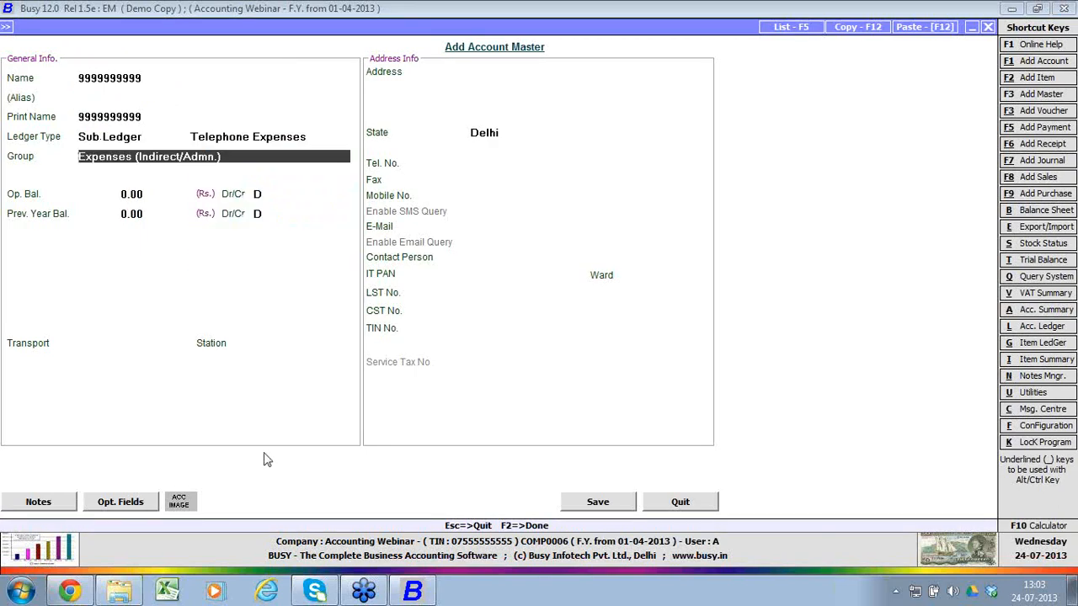
key("F2")
key("Return")
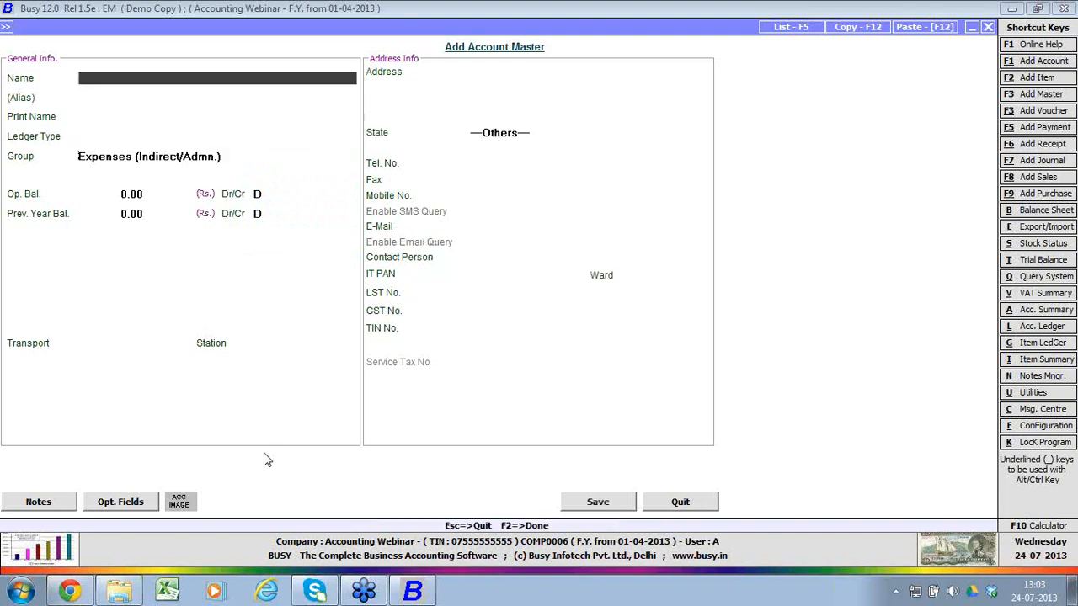
Step: Add a second account named with a telephone number as a Sub Ledger of Telephone Expenses, save it, and leave the account master
type("88888888")
key("Return")
key("Return")
key("Down")
key("Return")
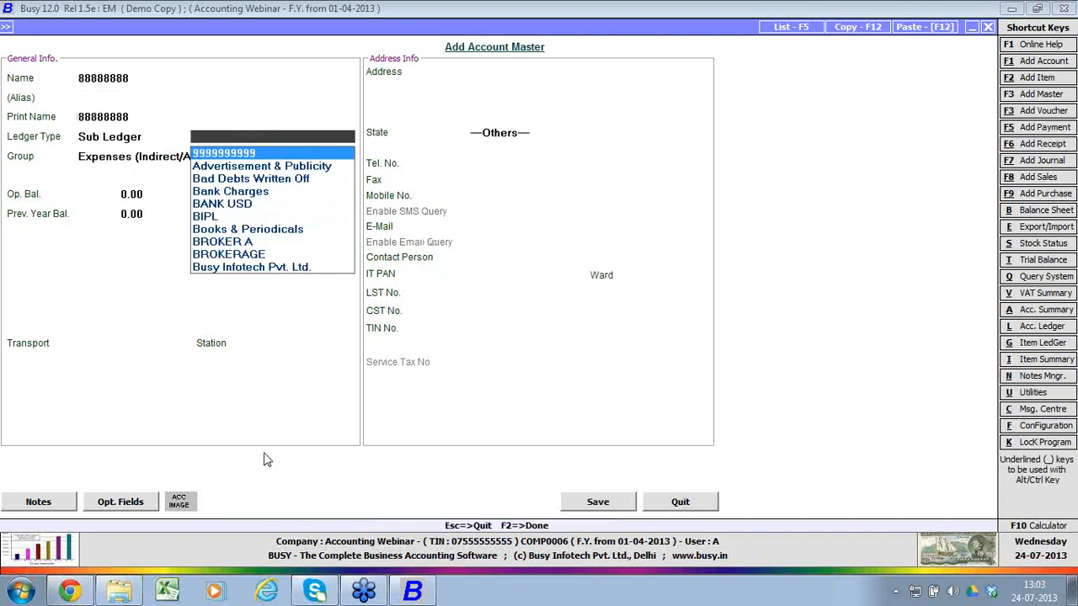
type("TE")
key("Return")
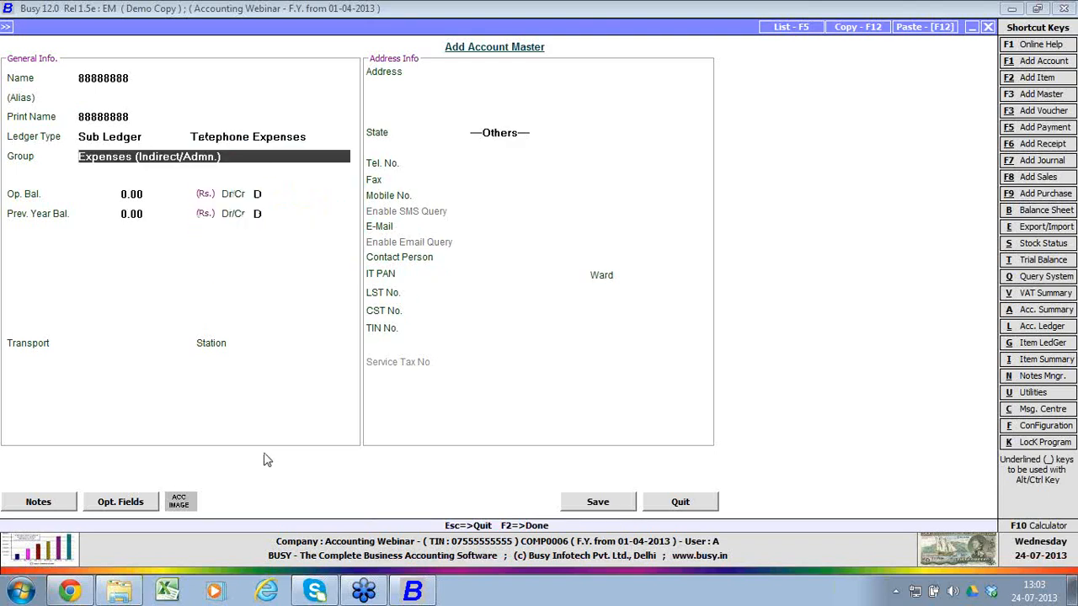
key("F2")
key("Return")
key("Escape")
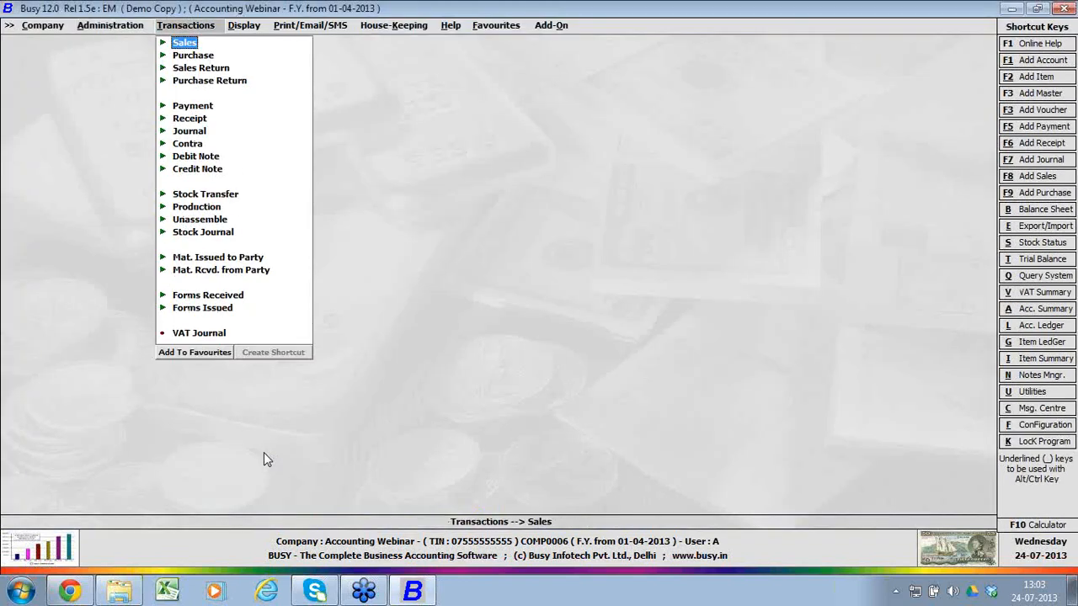
Step: Start a payment voucher dated 01-04-2013 in the Main series and debit Telephone Expenses
key("Down")
key("Down")
key("Down")
key("Down")
key("Return")
key("Return")
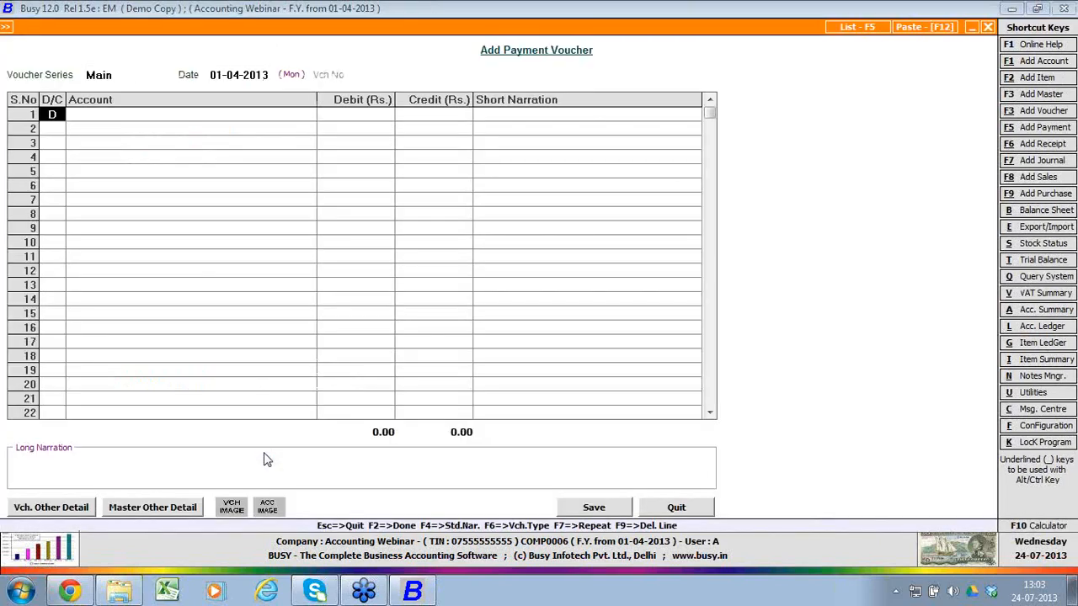
key("Return")
type("TE")
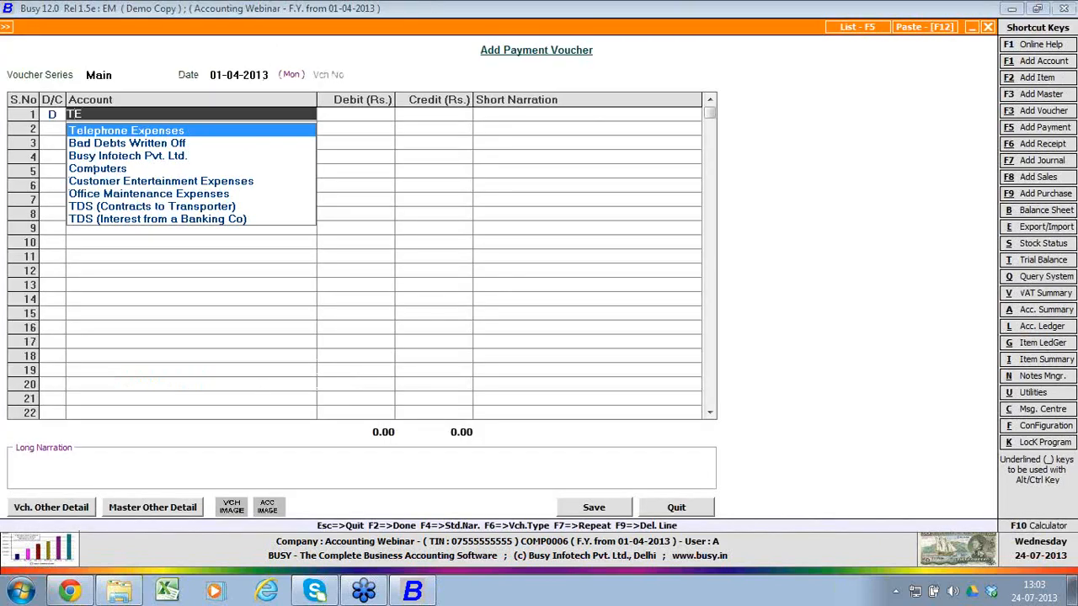
key("Return")
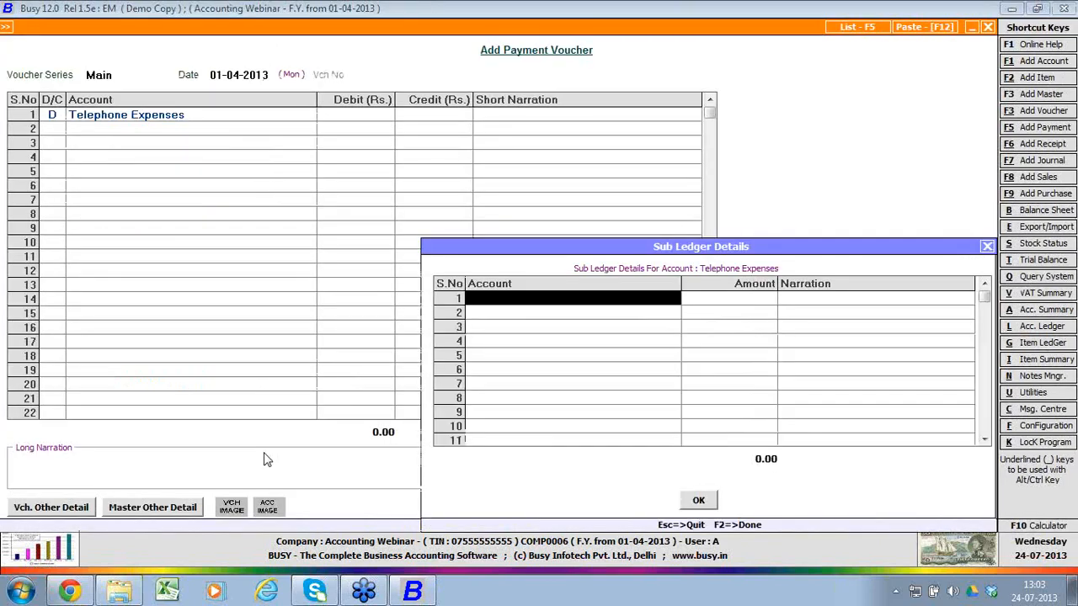
Step: Split the Telephone Expenses debit into 1,000 for the first telephone-number sub ledger and 2,000 for the second, and accept the details
type("9")
key("Return")
type("1")
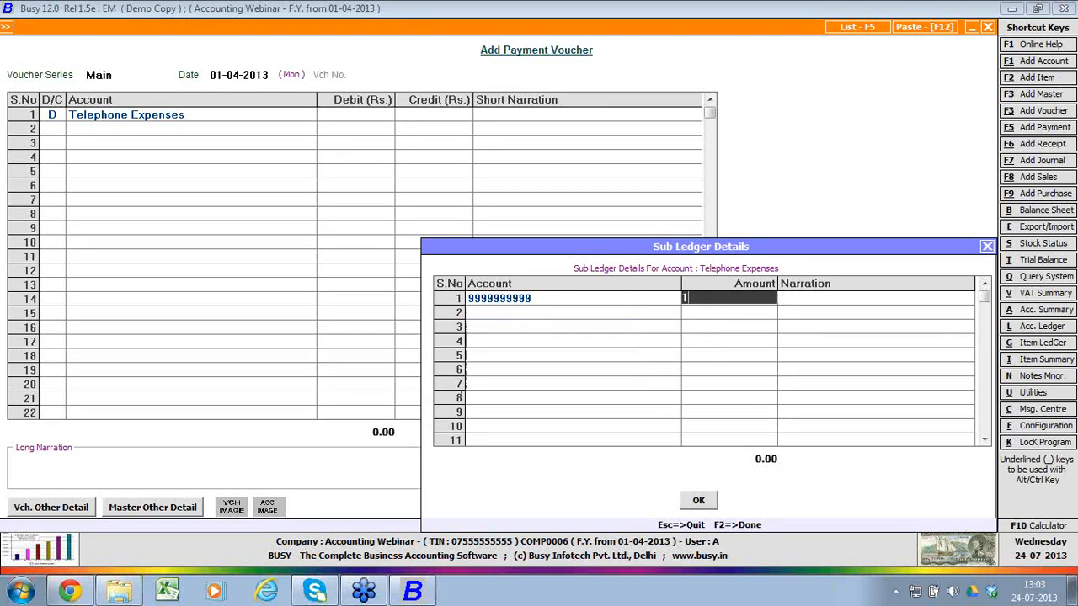
type(",0000")
key("Return")
key("Return")
type("8")
key("Return")
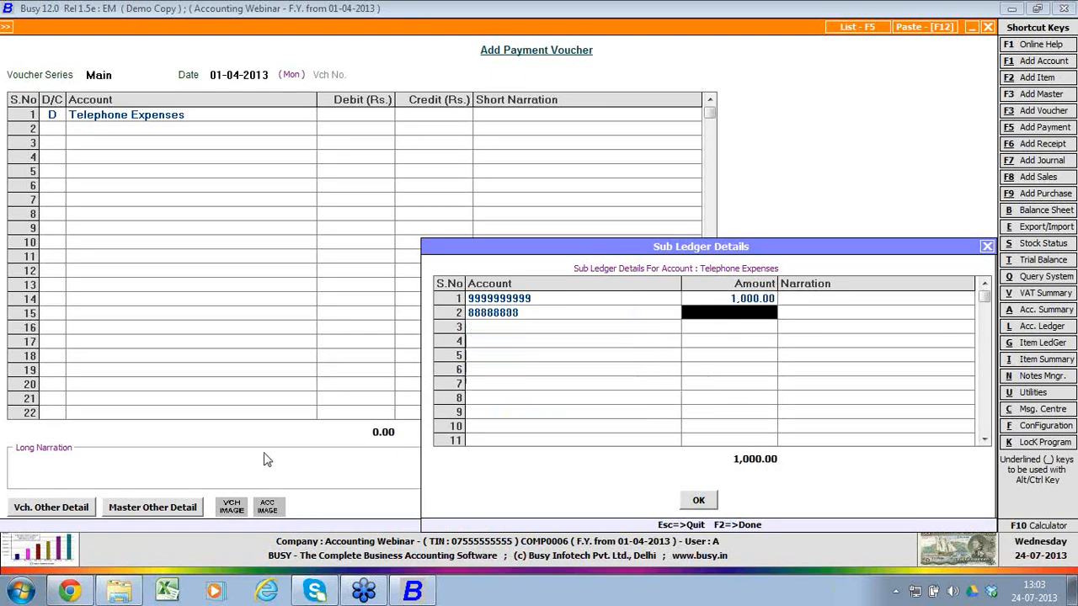
type("2000")
key("Return")
key("F2")
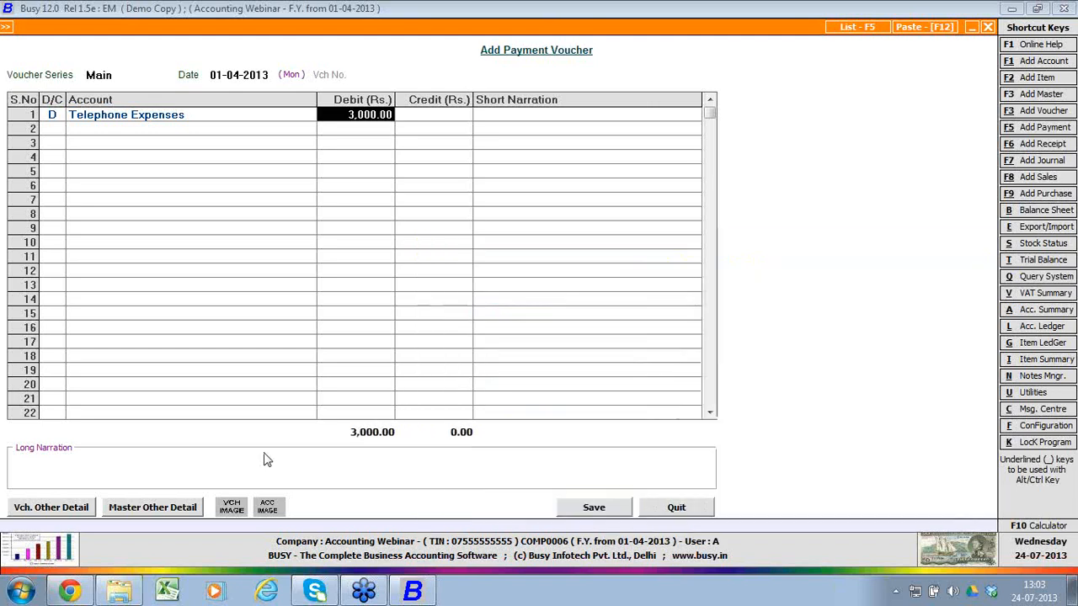
Step: Credit Cash on the voucher's second line, save the payment voucher, and leave voucher entry
key("Return")
key("Down")
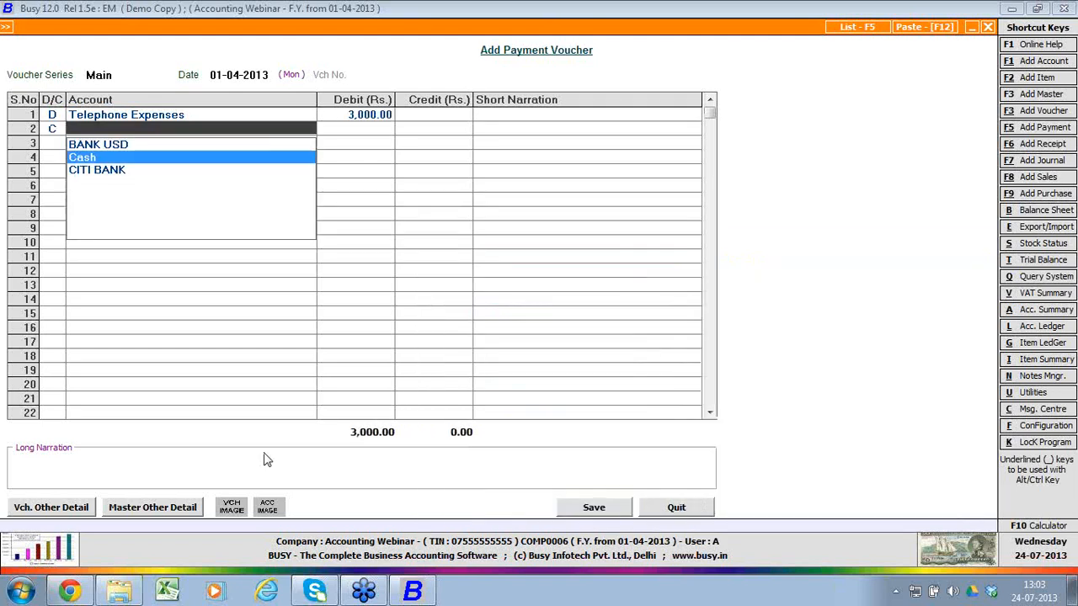
key("Return")
key("Return")
key("Return")
key("Return")
key("Return")
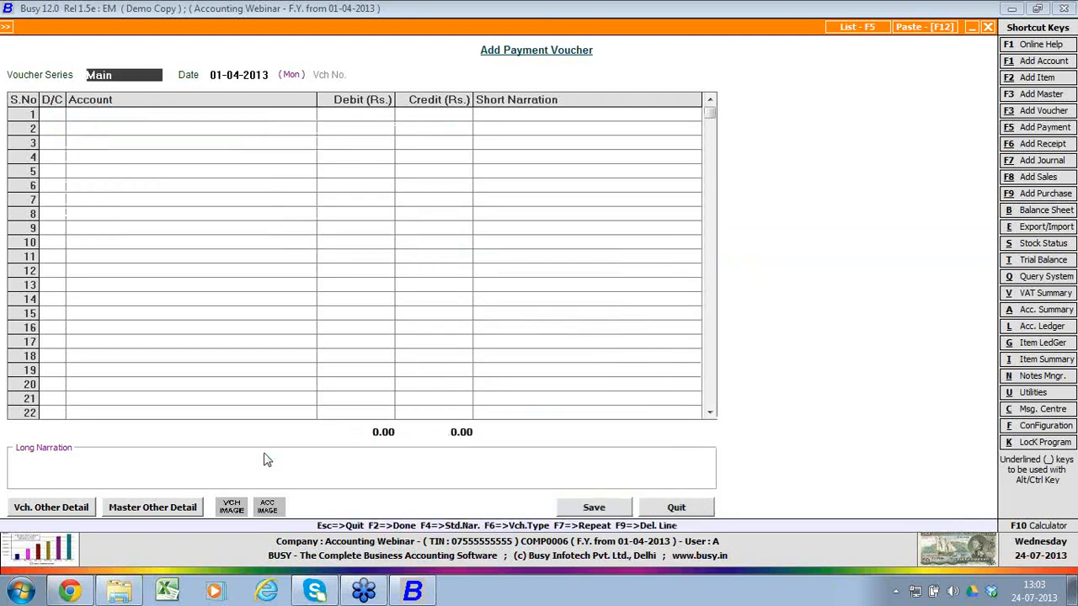
key("Escape")
Step: Display the balances-only alphabetical closing Trial Balance for all accounts as on 30-04-2013
key("Right")
key("Down")
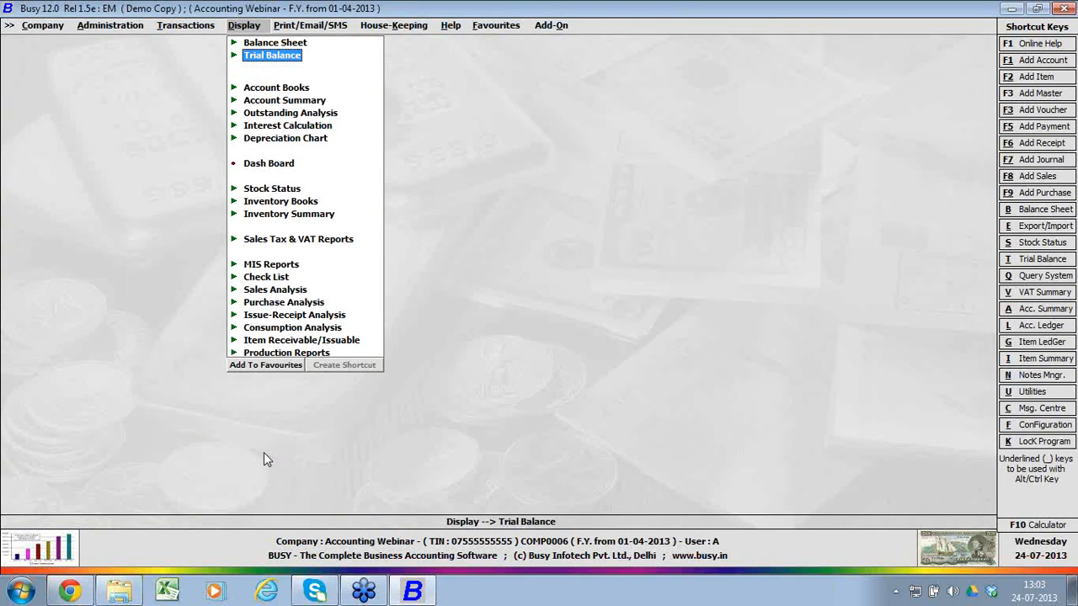
key("Return")
key("Down")
key("Return")
key("Return")
key("Return")
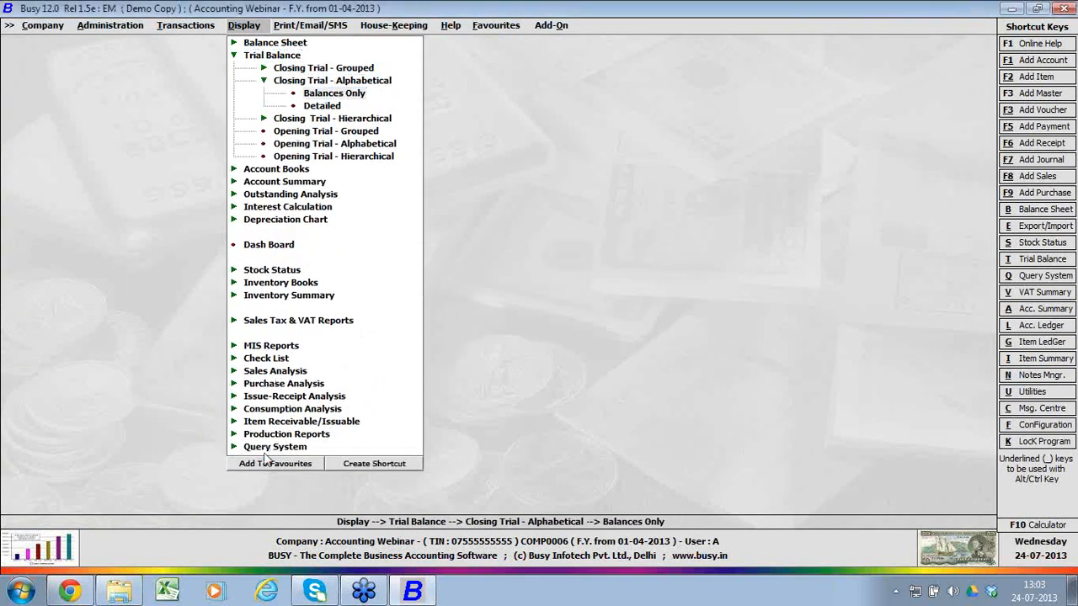
key("Return")
key("Return")
key("Return")
key("Return")
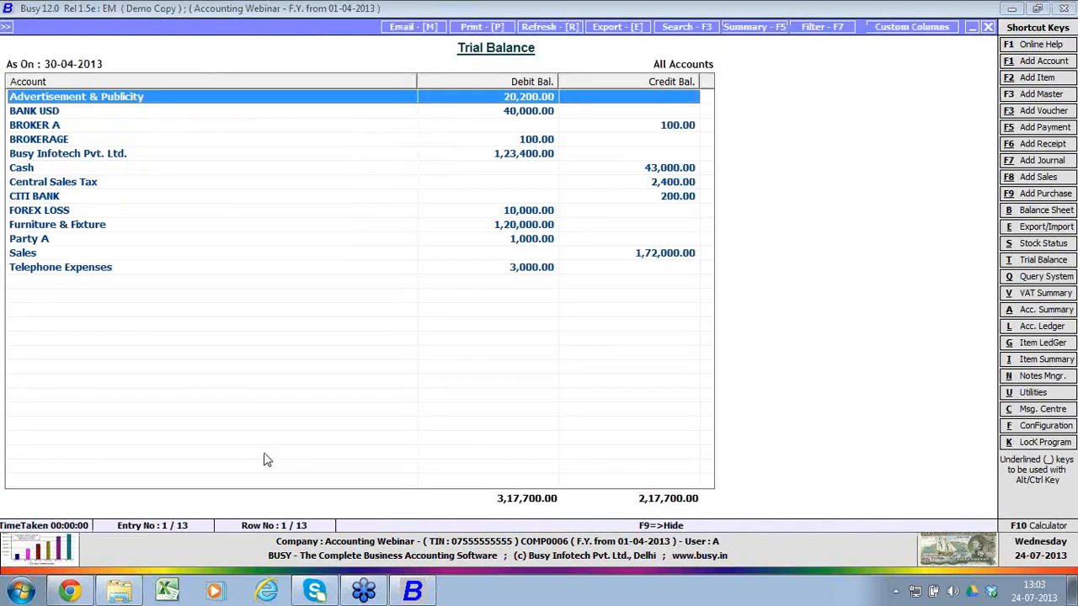
Step: Examine the Telephone Expenses balance in the Trial Balance, and return to the report options
key("Down")
key("Down")
key("Down")
key("Down")
key("Down")
key("Down")
key("Down")
key("Down")
key("Down")
key("Down")
key("Down")
key("Down")
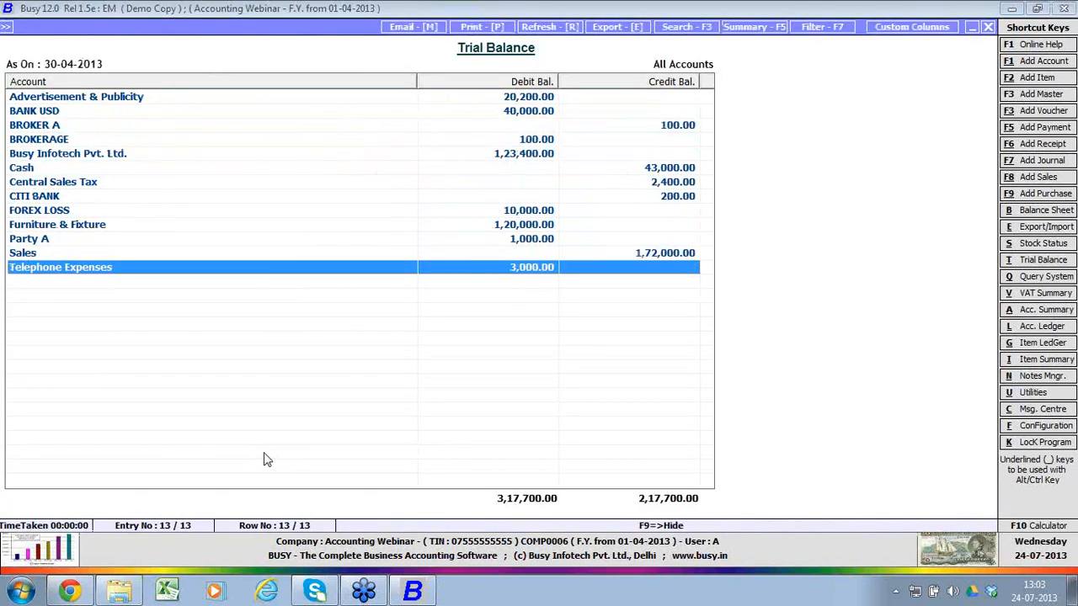
key("Escape")
Step: Display the Trial Balance with Show Sub Ledger details also set to Y, examine the telephone sub ledgers, and leave the report
key("Return")
key("Return")
key("Return")
key("Return")
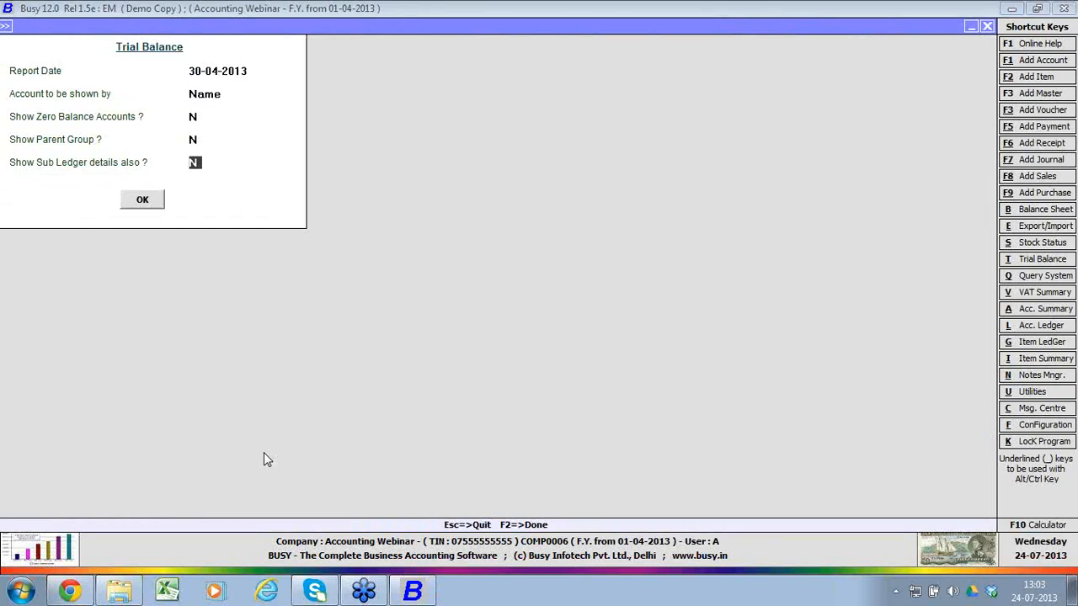
type("Y")
key("Return")
key("Return")
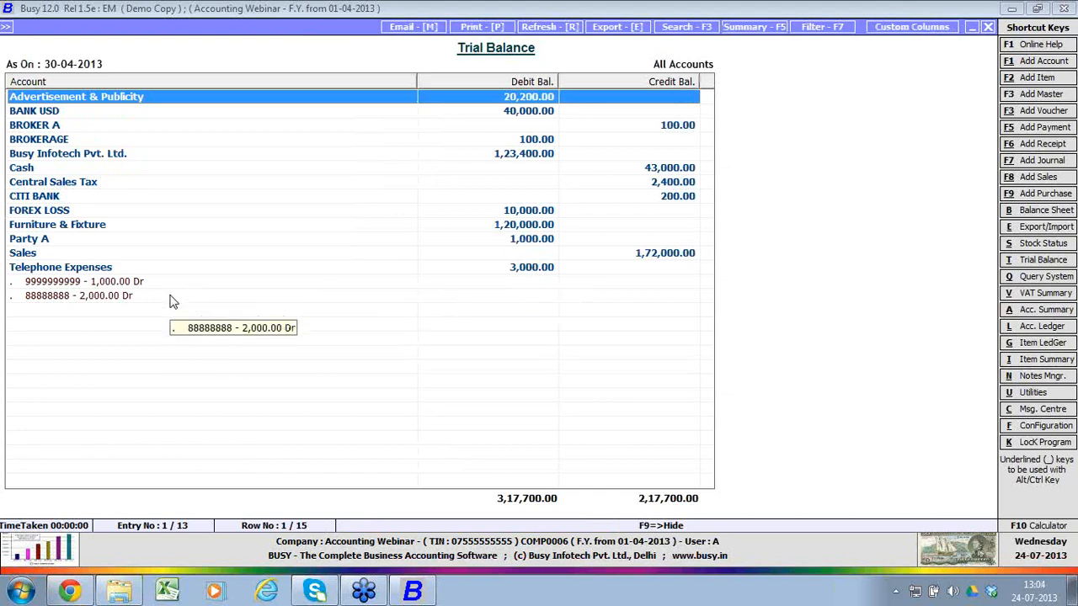
key("Escape")
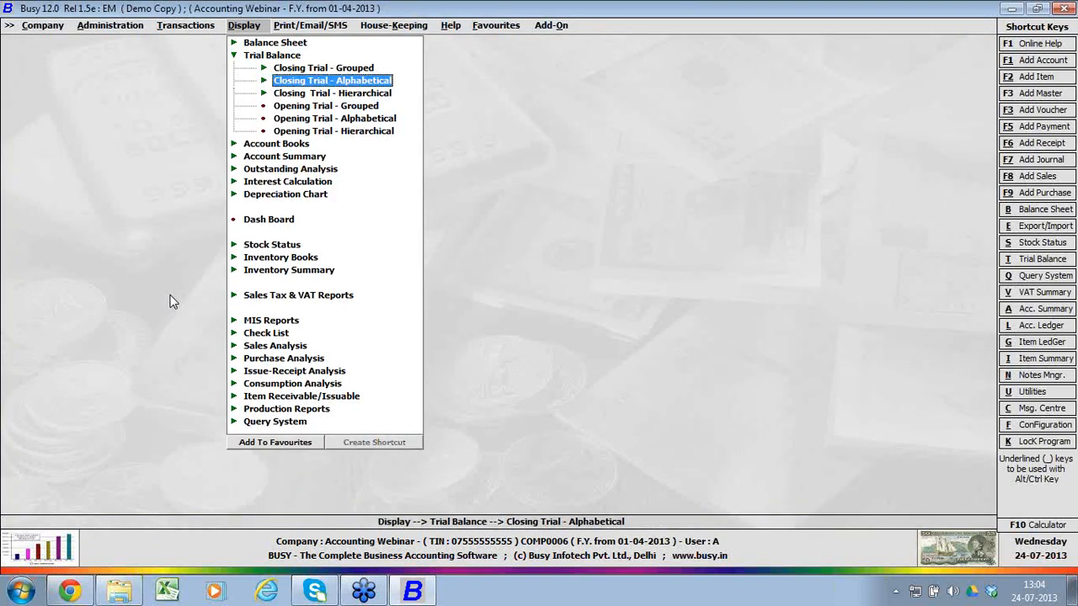
Step: Display the Telephone Expenses account ledger from 01-04-2013 to 30-04-2013 for a single account, with Show Sub Ledger Details also set to Y
key("alt+l")
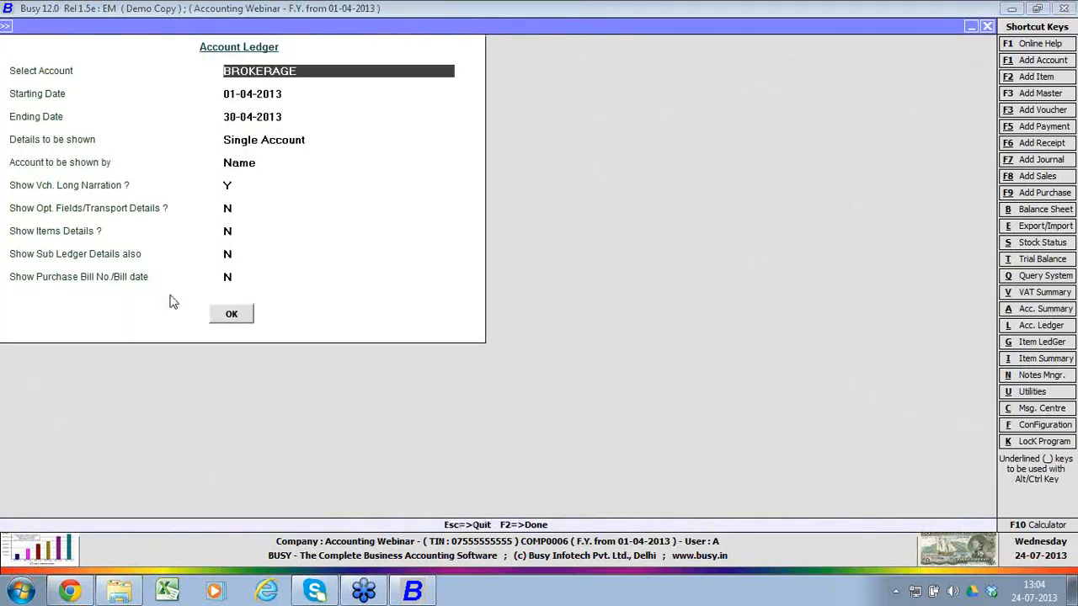
type("TEL")
key("Return")
key("Return")
key("Return")
key("Return")
key("Return")
key("Return")
key("Return")
key("Return")
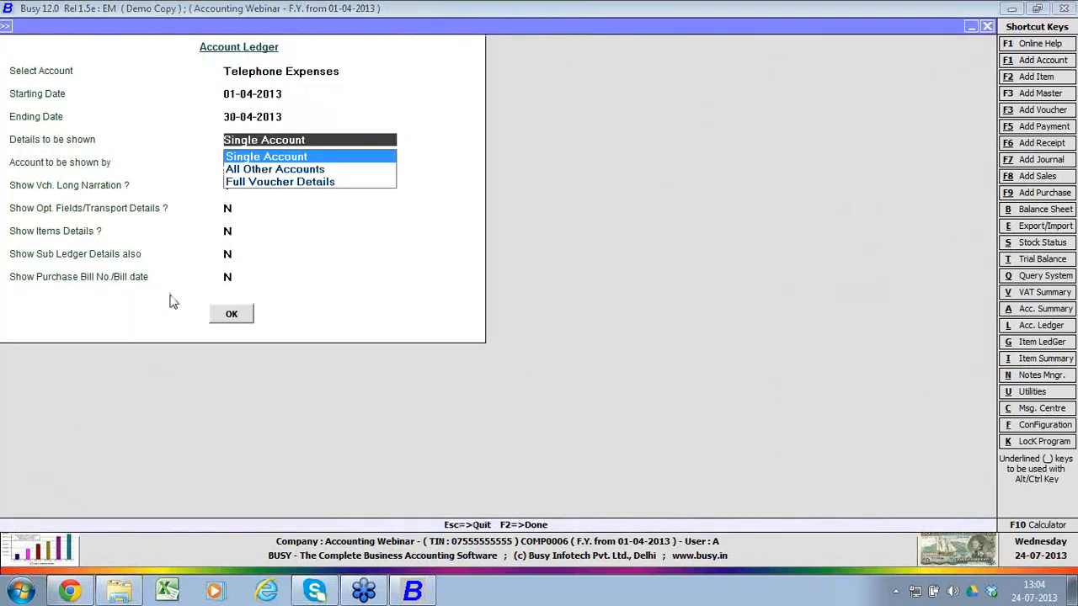
type("Y")
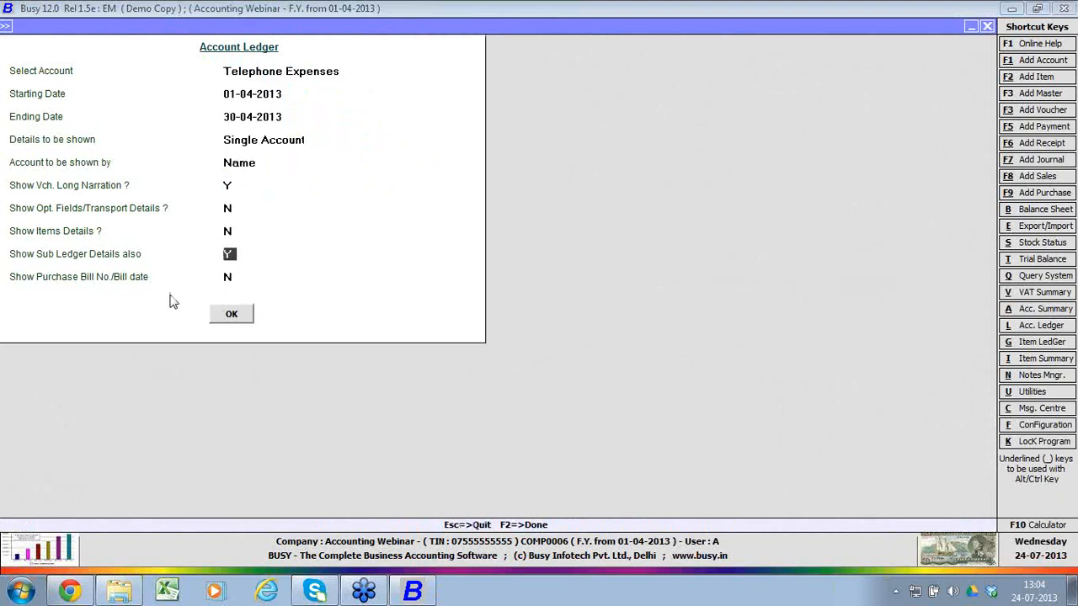
key("Return")
key("Return")
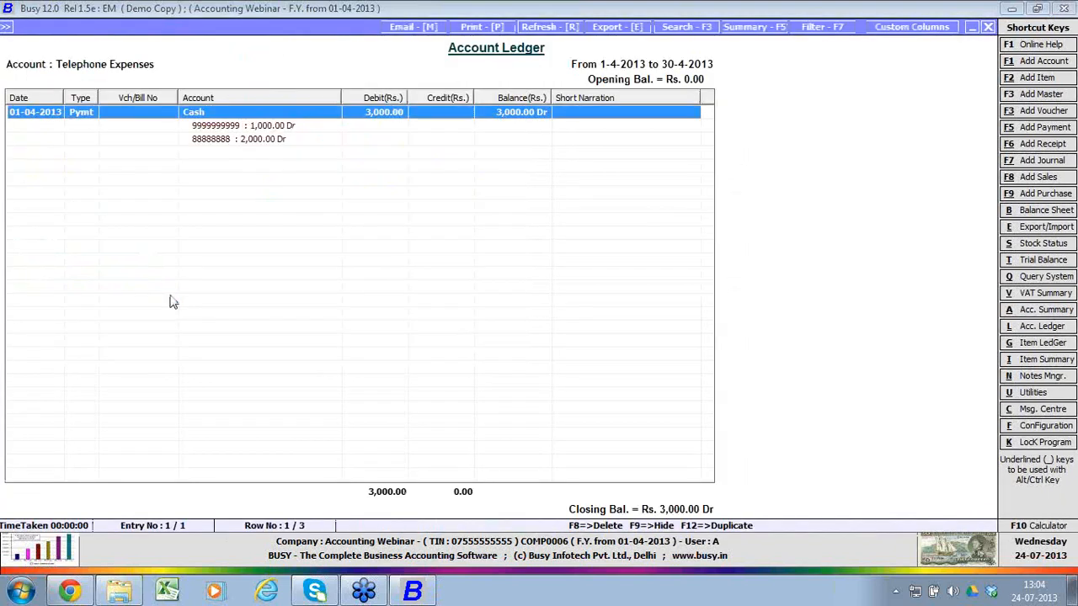
Step: Examine the sub ledger breakdown under the Cash payment entry, and return to the ledger options
key("Down")
key("Down")
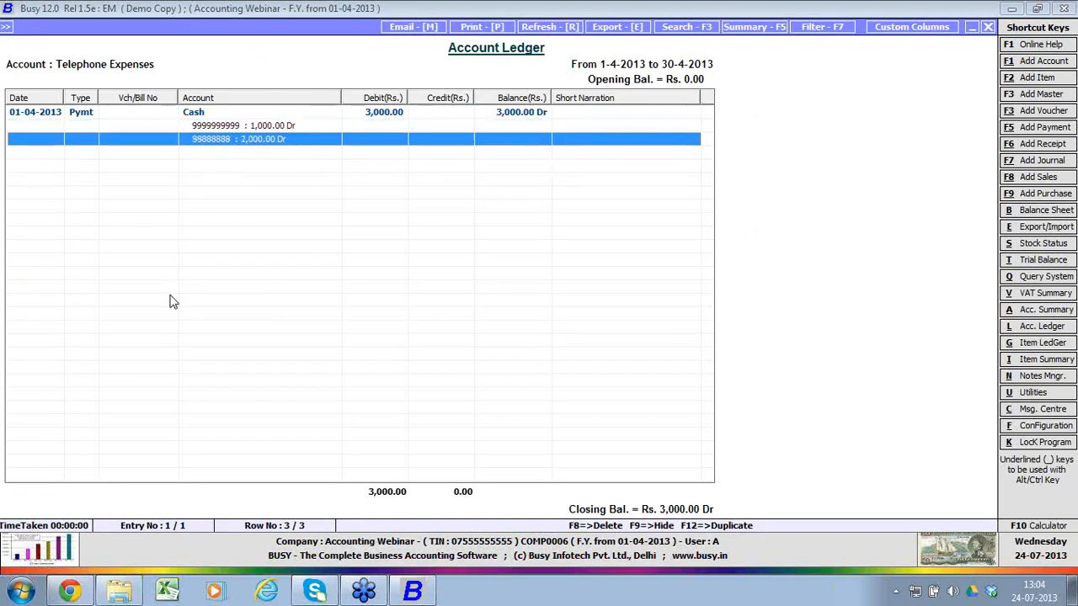
key("Up")
key("Escape")
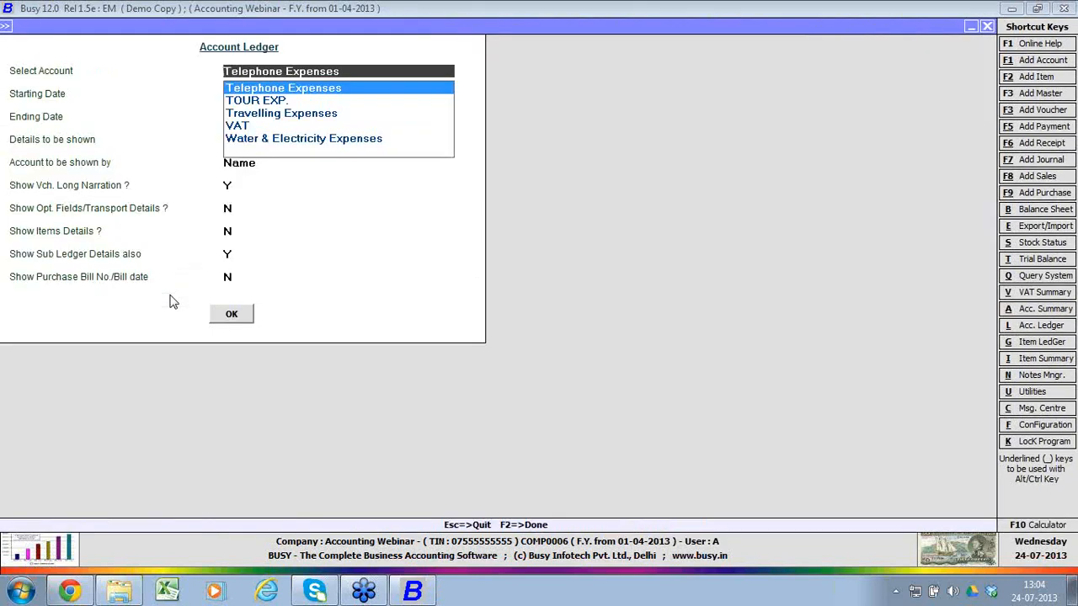
Step: View the ledger of the first telephone-number sub ledger for April 2013, and leave the ledger reports
type("9")
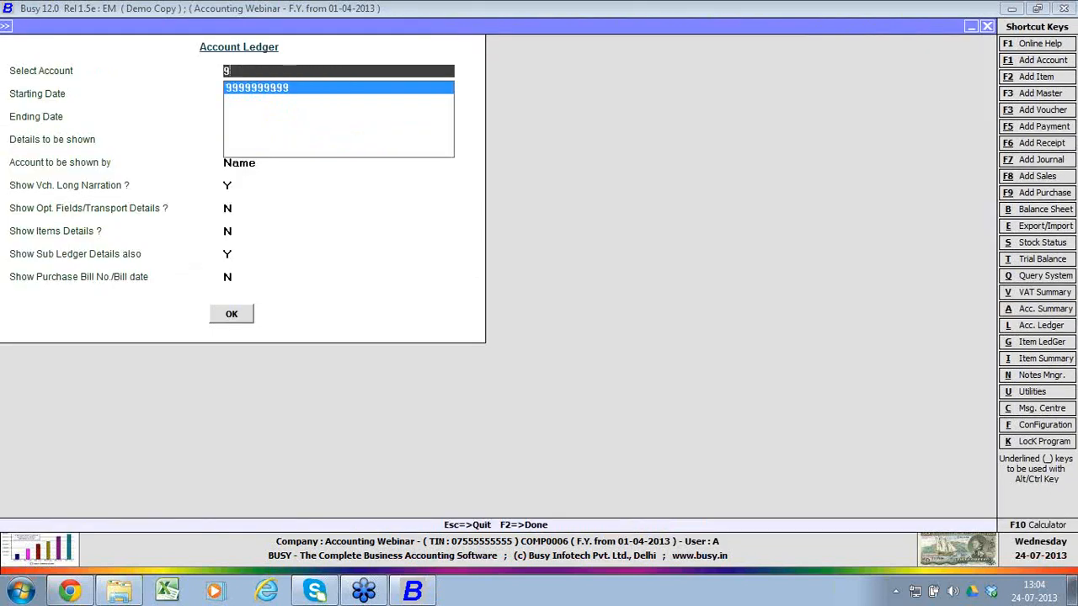
key("Return")
key("F2")
key("Return")
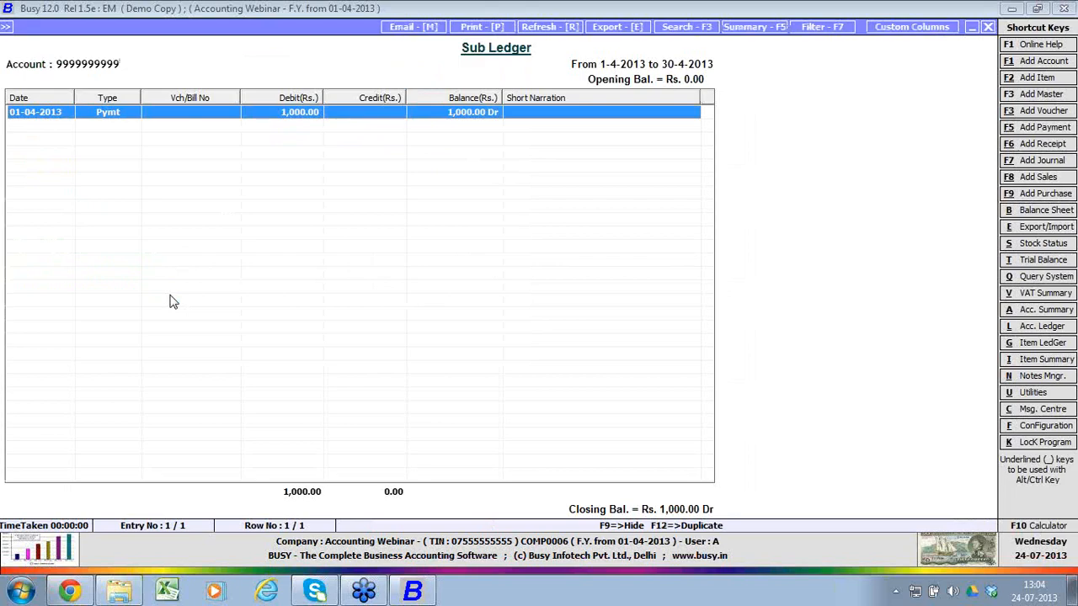
key("Escape")
key("Escape")
key("Escape")
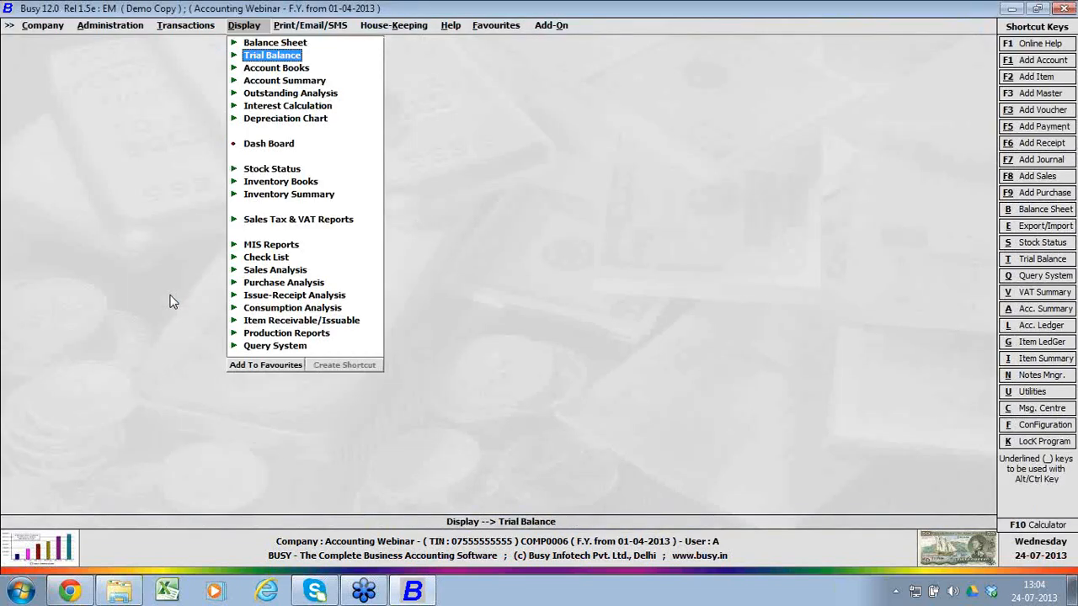
Step: Display the Sub Ledger report from the account books for All Sub Ledgers, covering 01-04-2013 to 30-04-2013
key("Down")
key("Return")
key("Down")
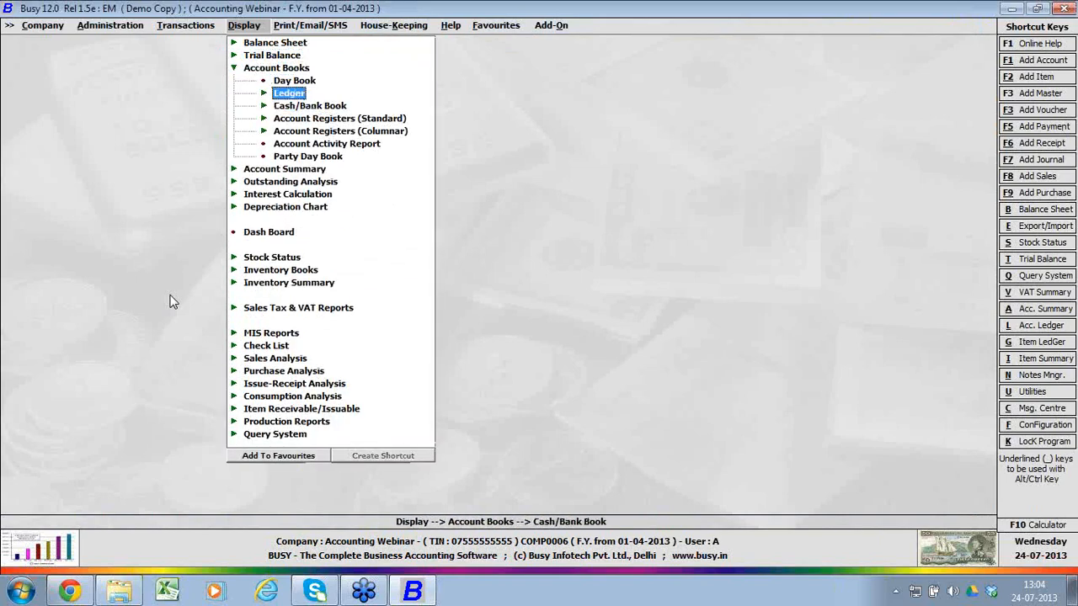
key("Return")
key("Down")
key("Down")
key("Return")
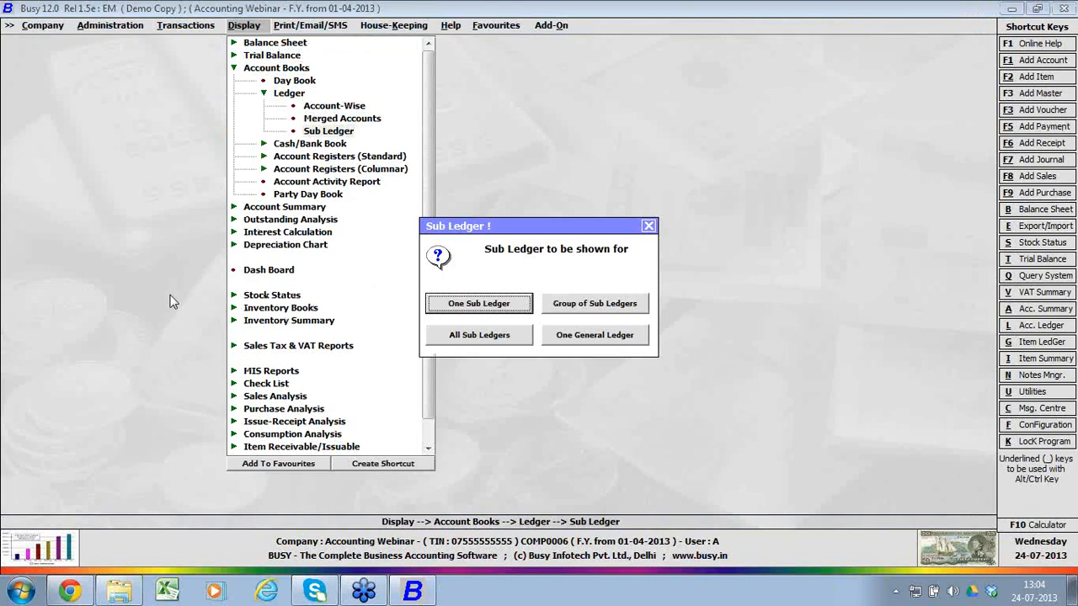
key("Tab")
key("Tab")
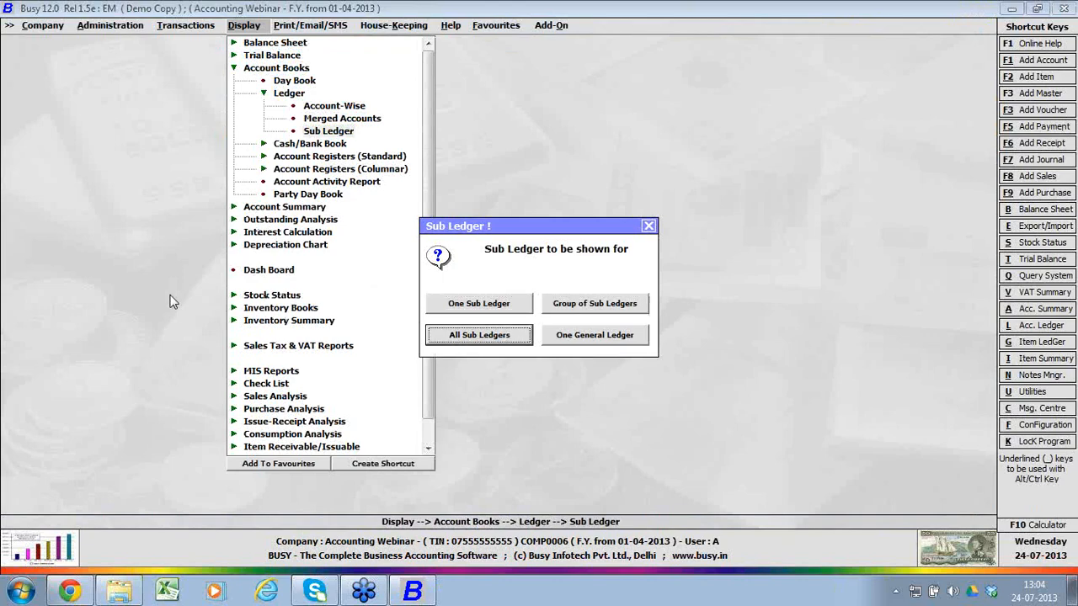
key("Return")
key("Return")
key("Return")
key("Return")
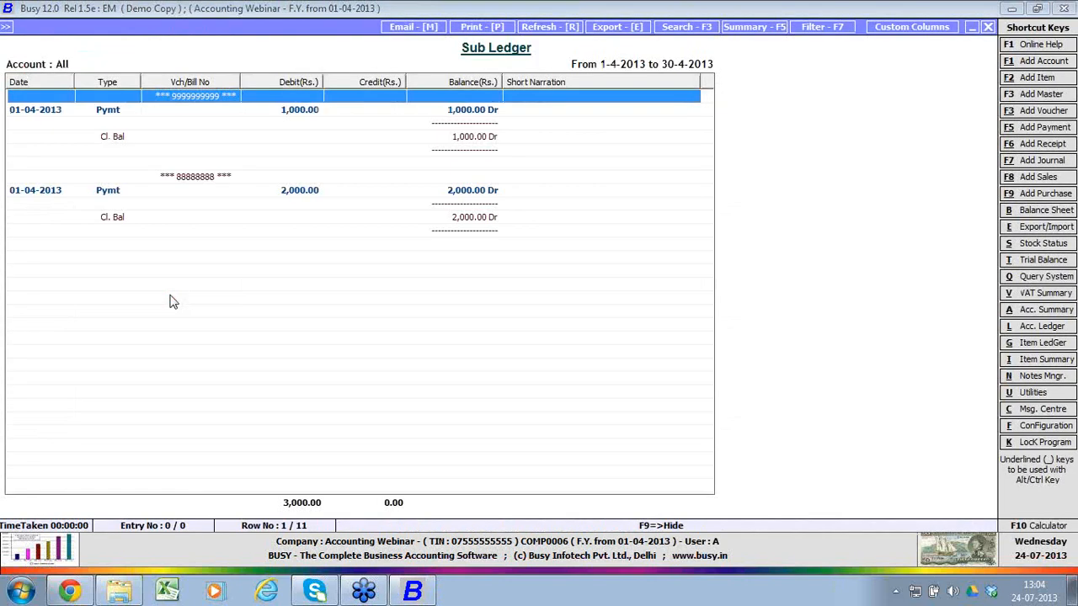
Step: Examine the entries of both telephone sub ledgers in the report, and leave it
key("Down")
key("Down")
key("Down")
key("Down")
key("Down")
key("Down")
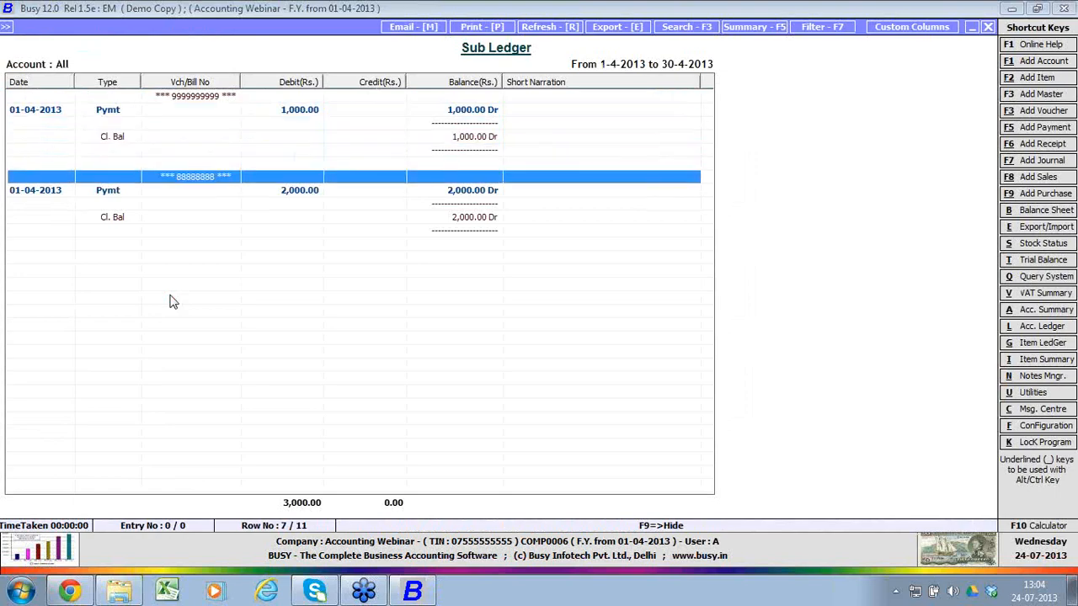
key("Escape")
key("Escape")
key("Escape")
key("Escape")
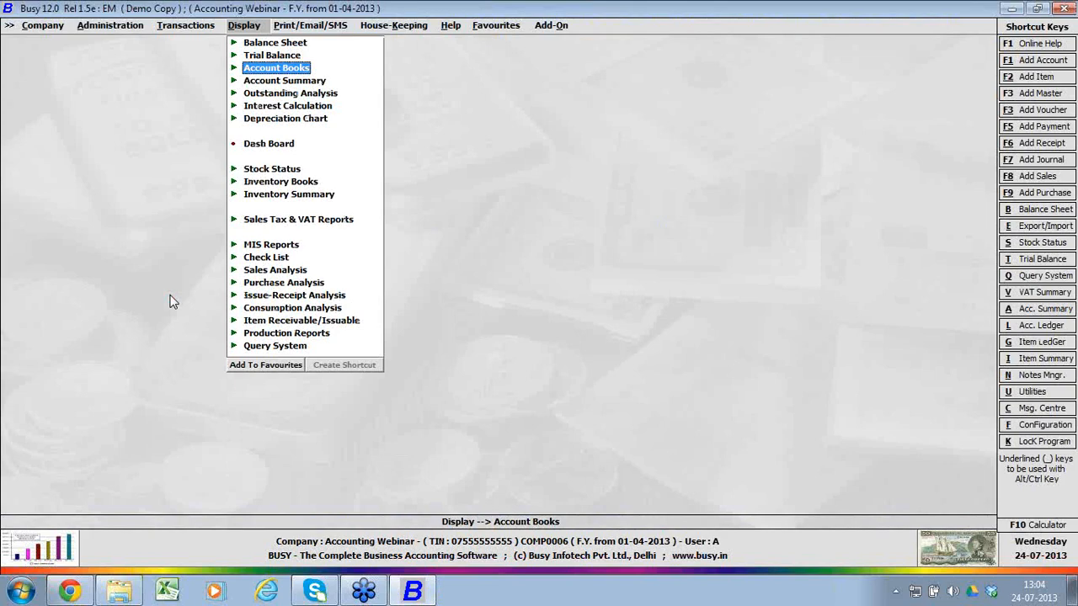
Step: Open the Accounts section of the Features / Options configuration to review its accounting options
key("Left")
key("Left")
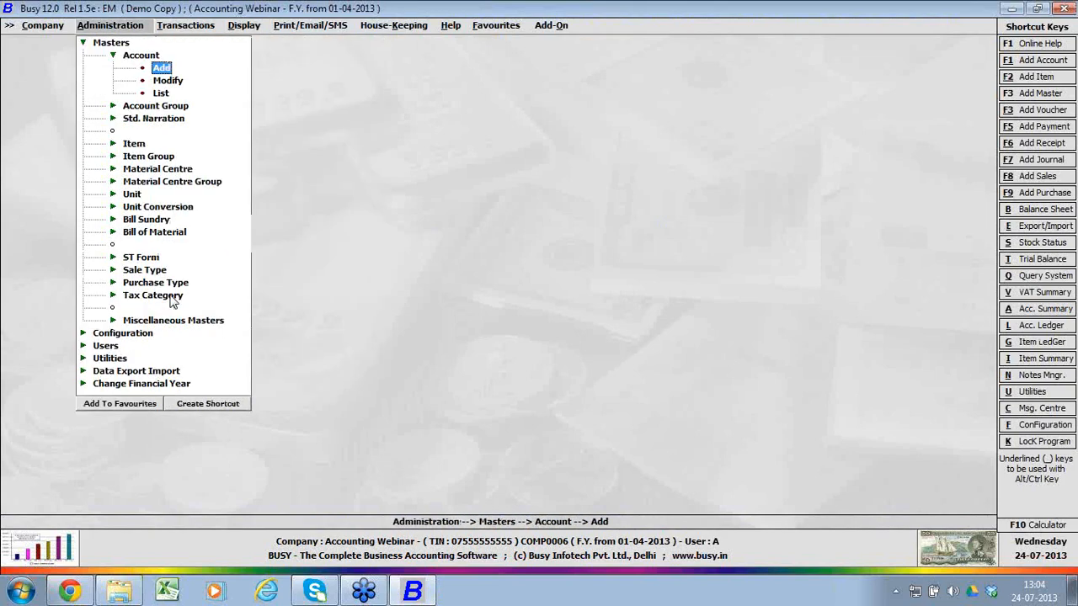
key("Escape")
key("Escape")
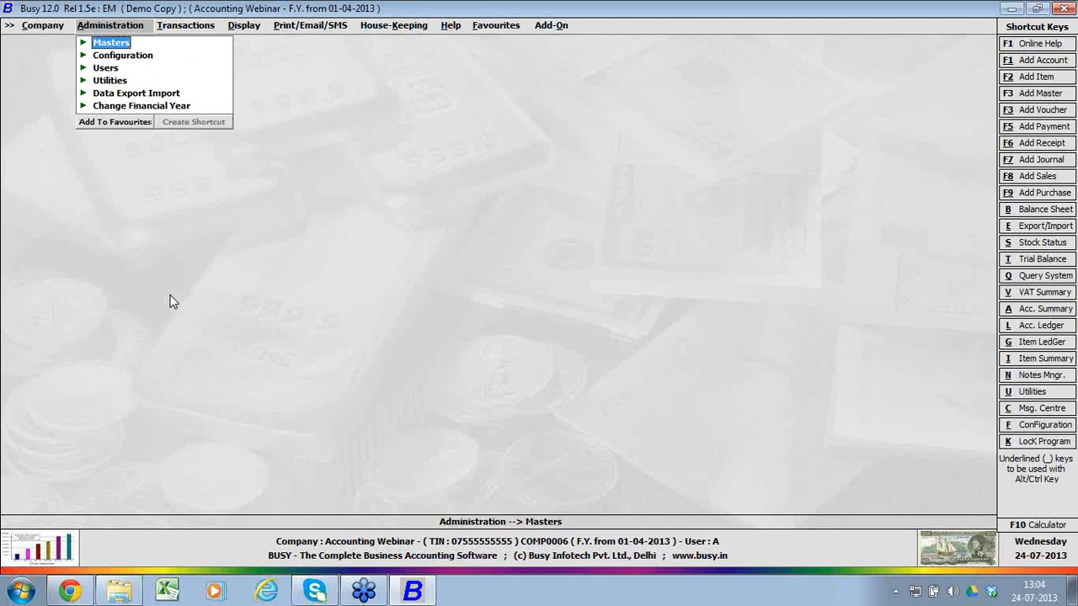
key("Down")
key("Return")
key("Return")
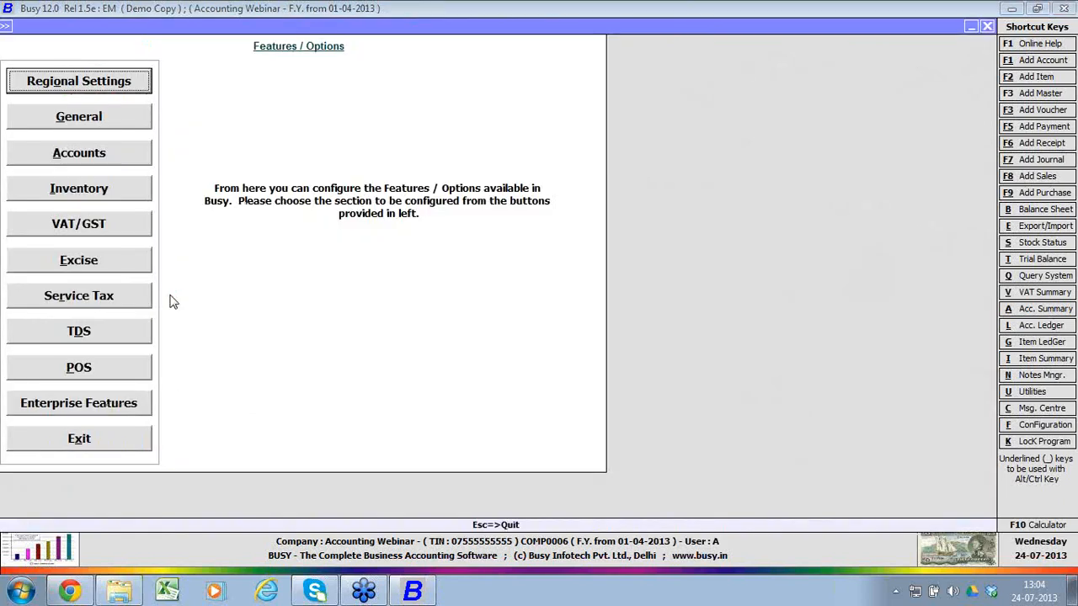
key("Down")
key("Down")
key("Return")
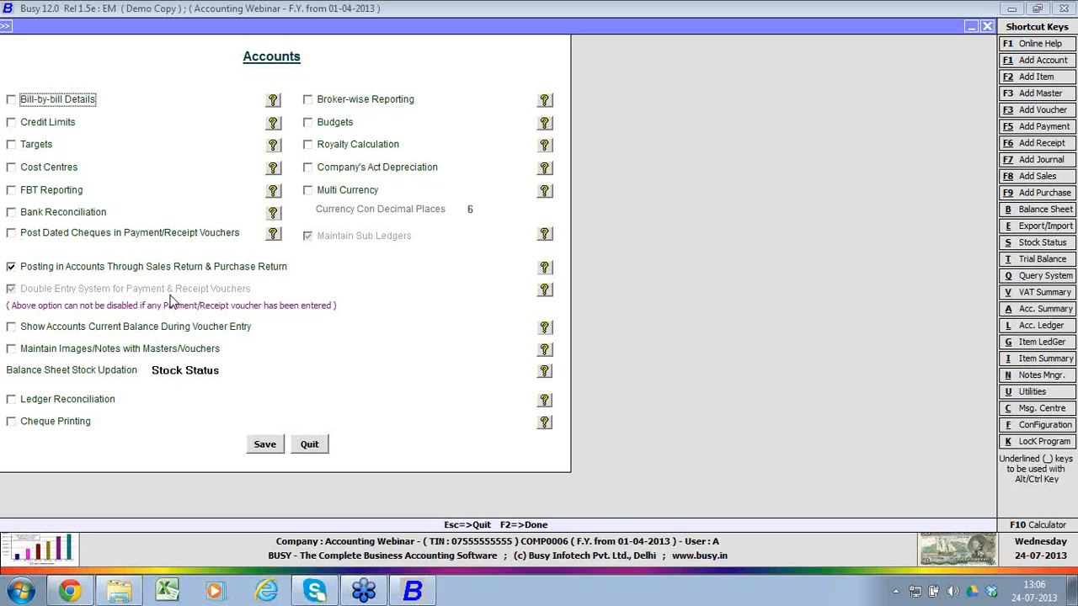
Step: Close the Accounts options without saving, and exit the Features / Options configuration
left_click(307, 448)
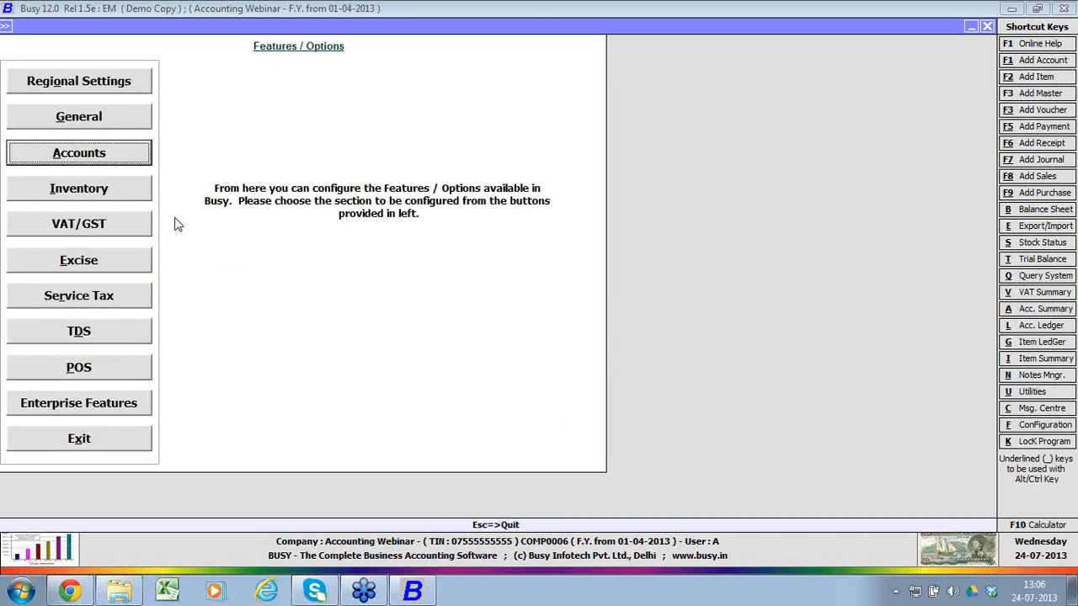
left_click(118, 452)
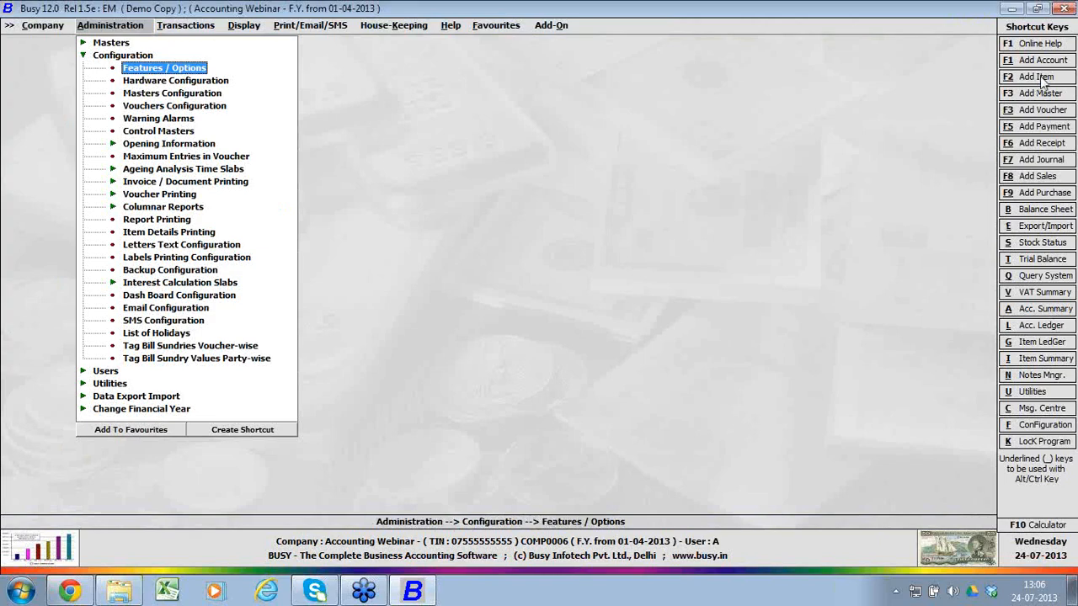
left_click(1067, 35)
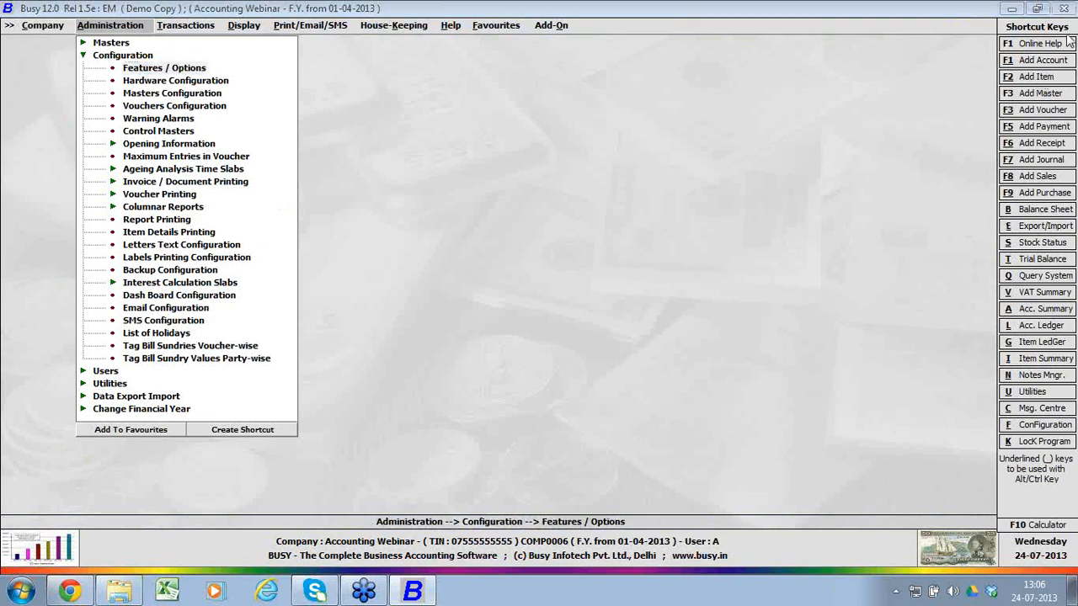